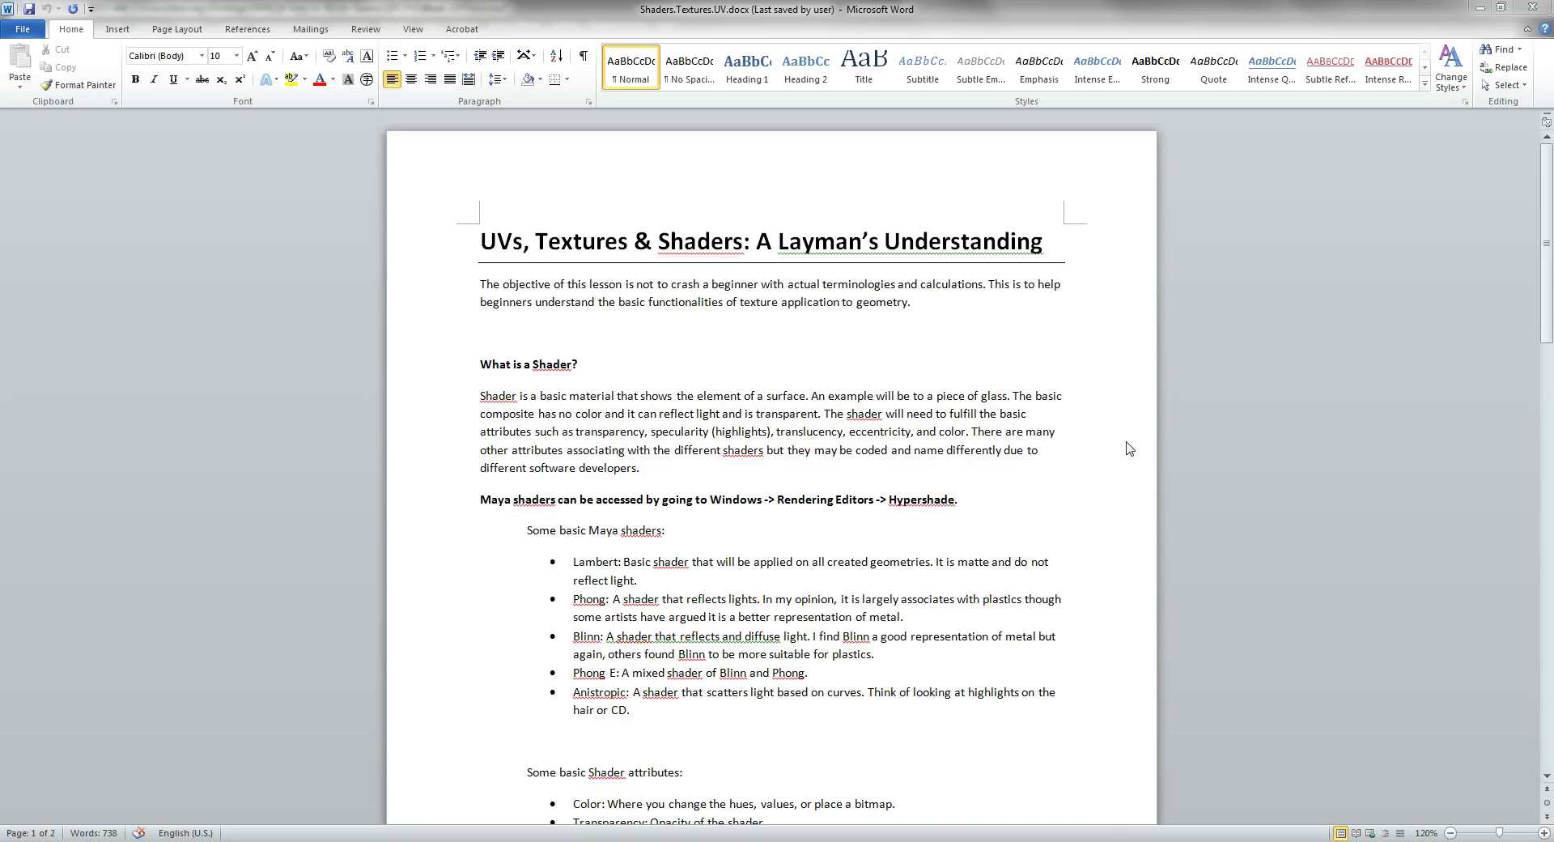
Read the lesson document through its "What is UV?" section and switch to Maya.
scroll(1181, 478, down, 15)
scroll(1182, 492, down, 10)
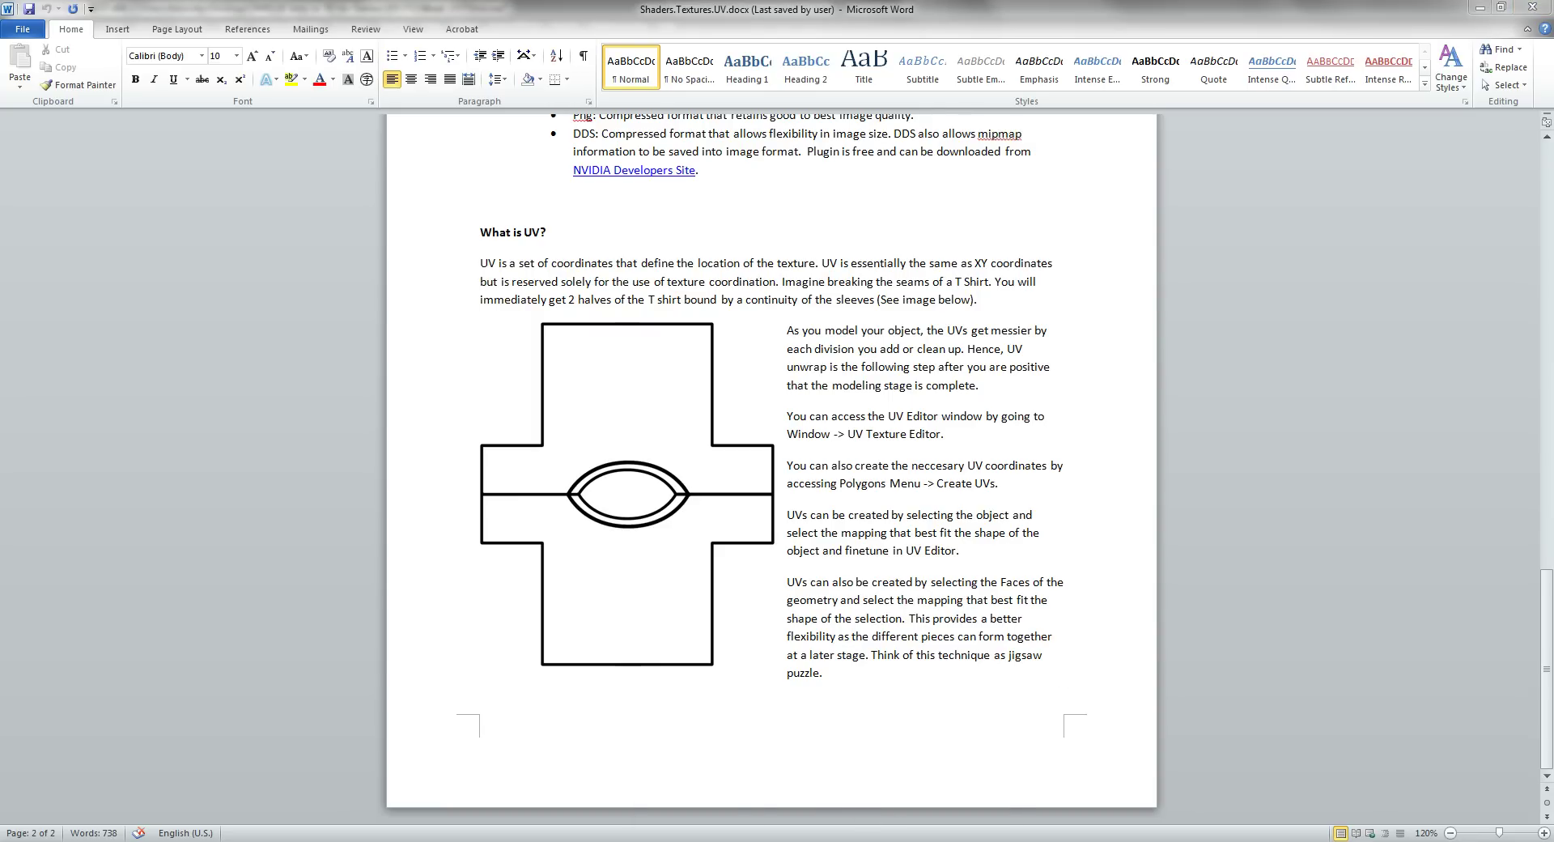
click(1003, 749)
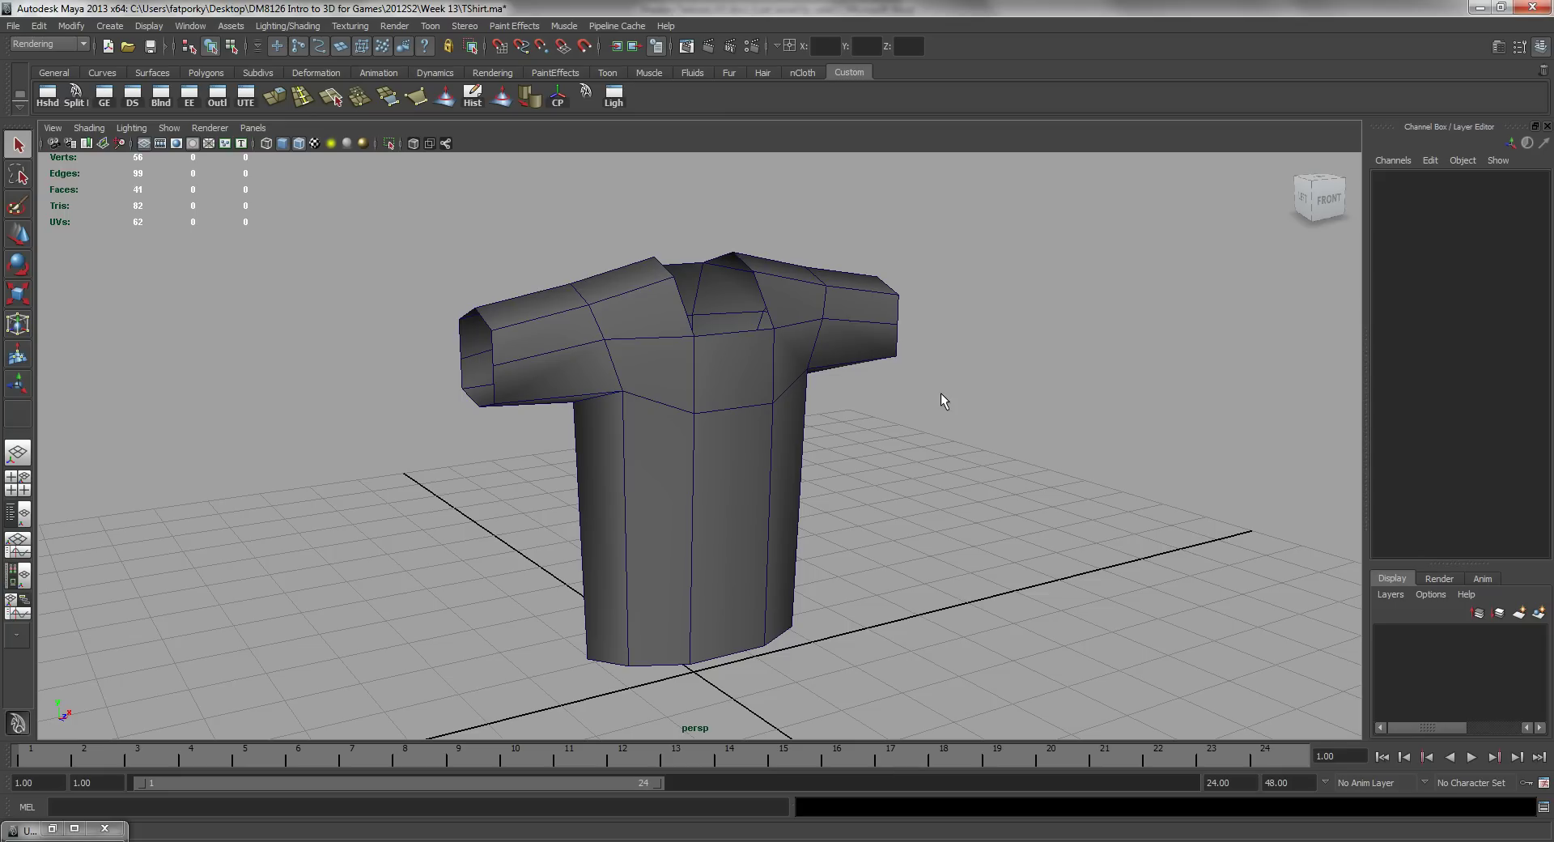
Select the T-shirt model and open the UV Texture Editor.
click(768, 438)
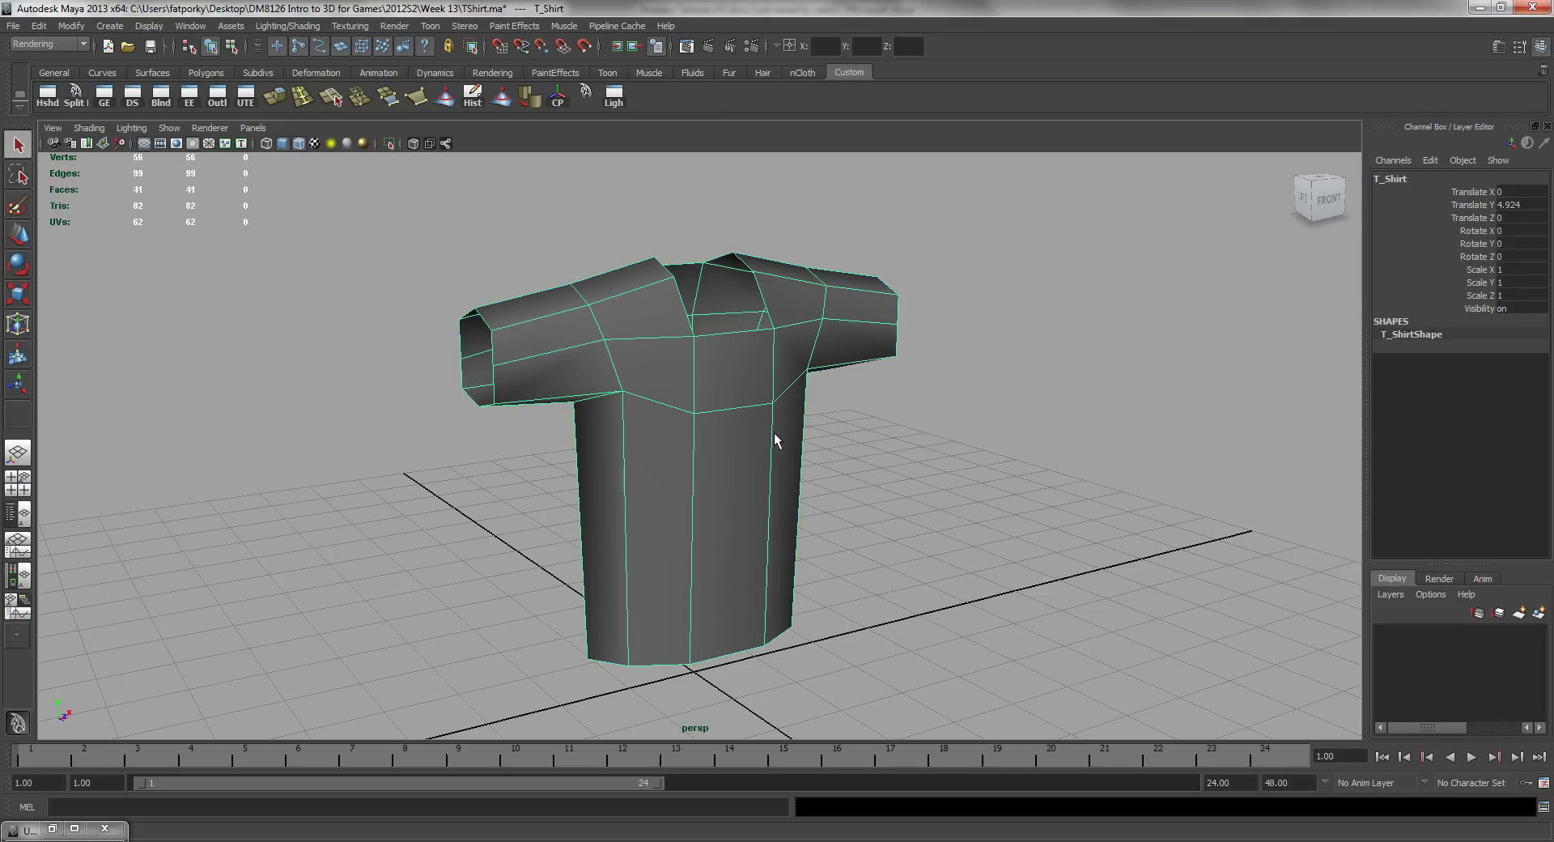
alt+drag(909, 478, 596, 481)
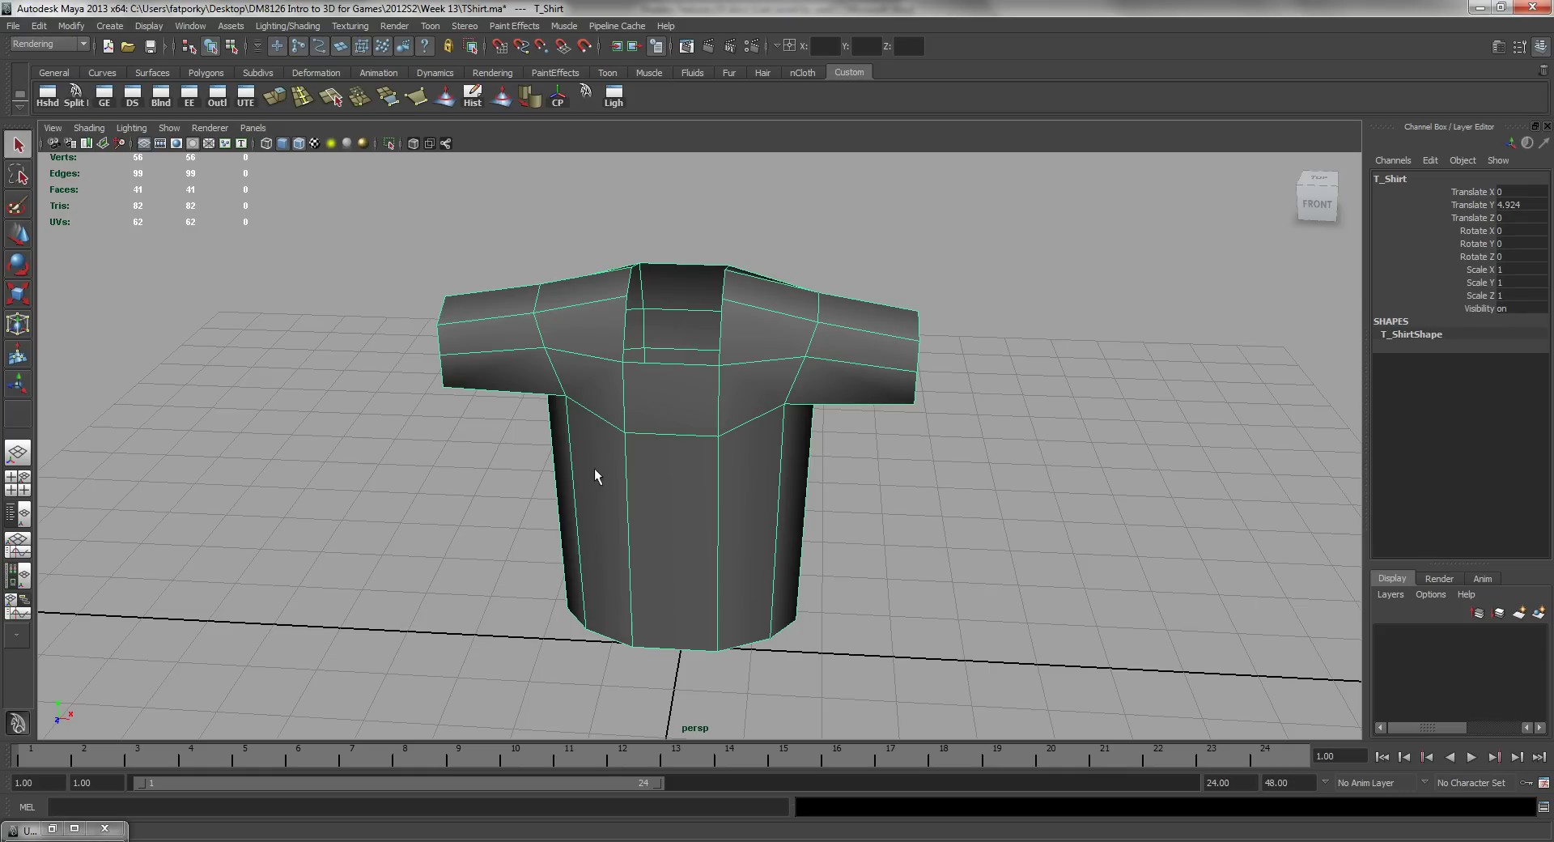
alt+drag(663, 350, 691, 367)
alt+drag(731, 434, 808, 409)
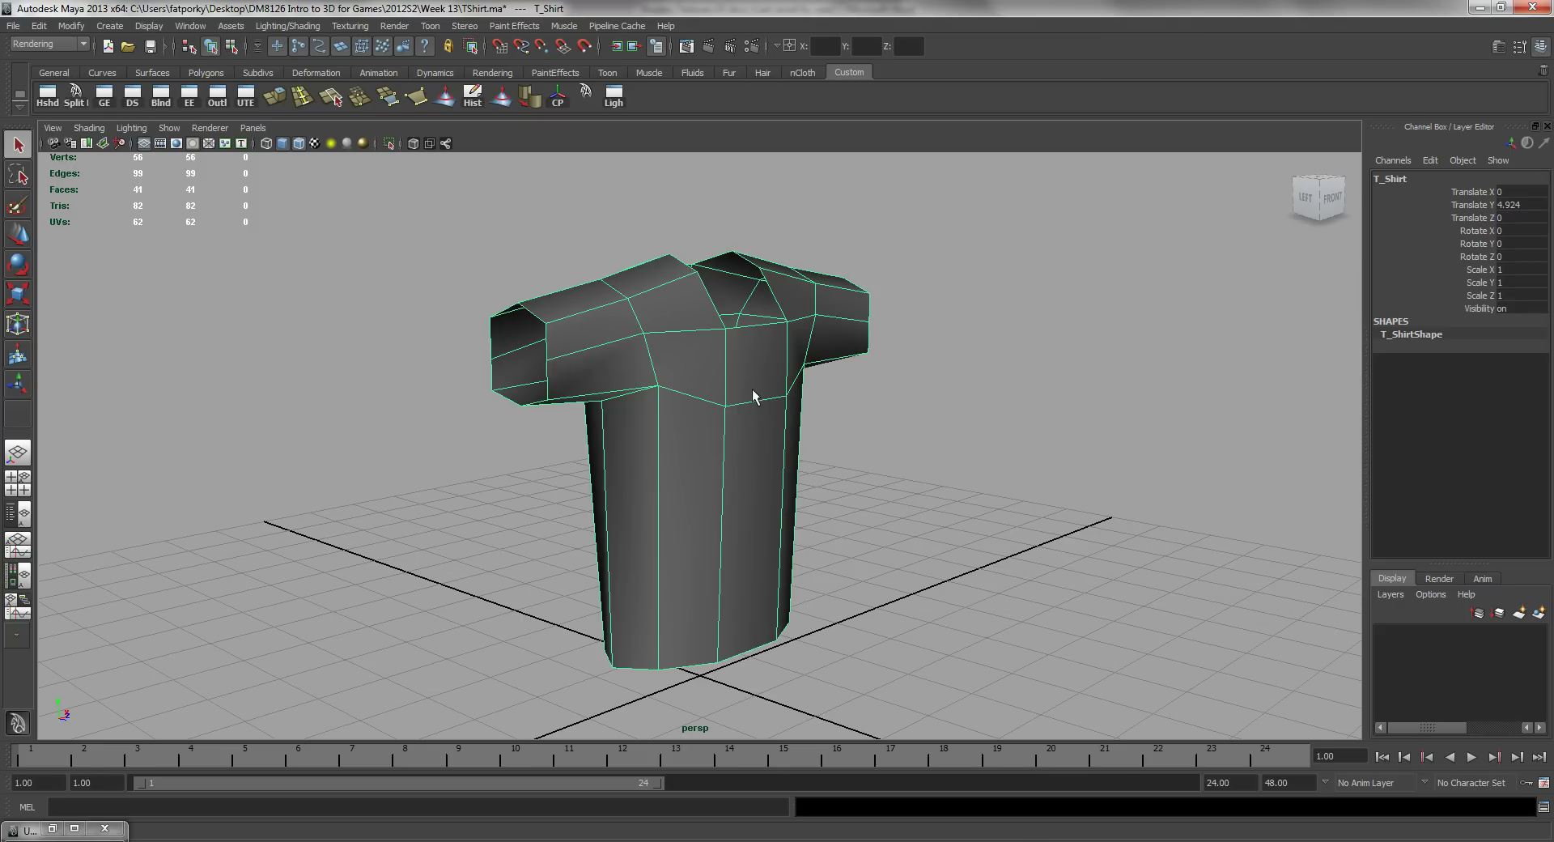
alt+drag(813, 368, 783, 473)
alt+drag(669, 482, 653, 410)
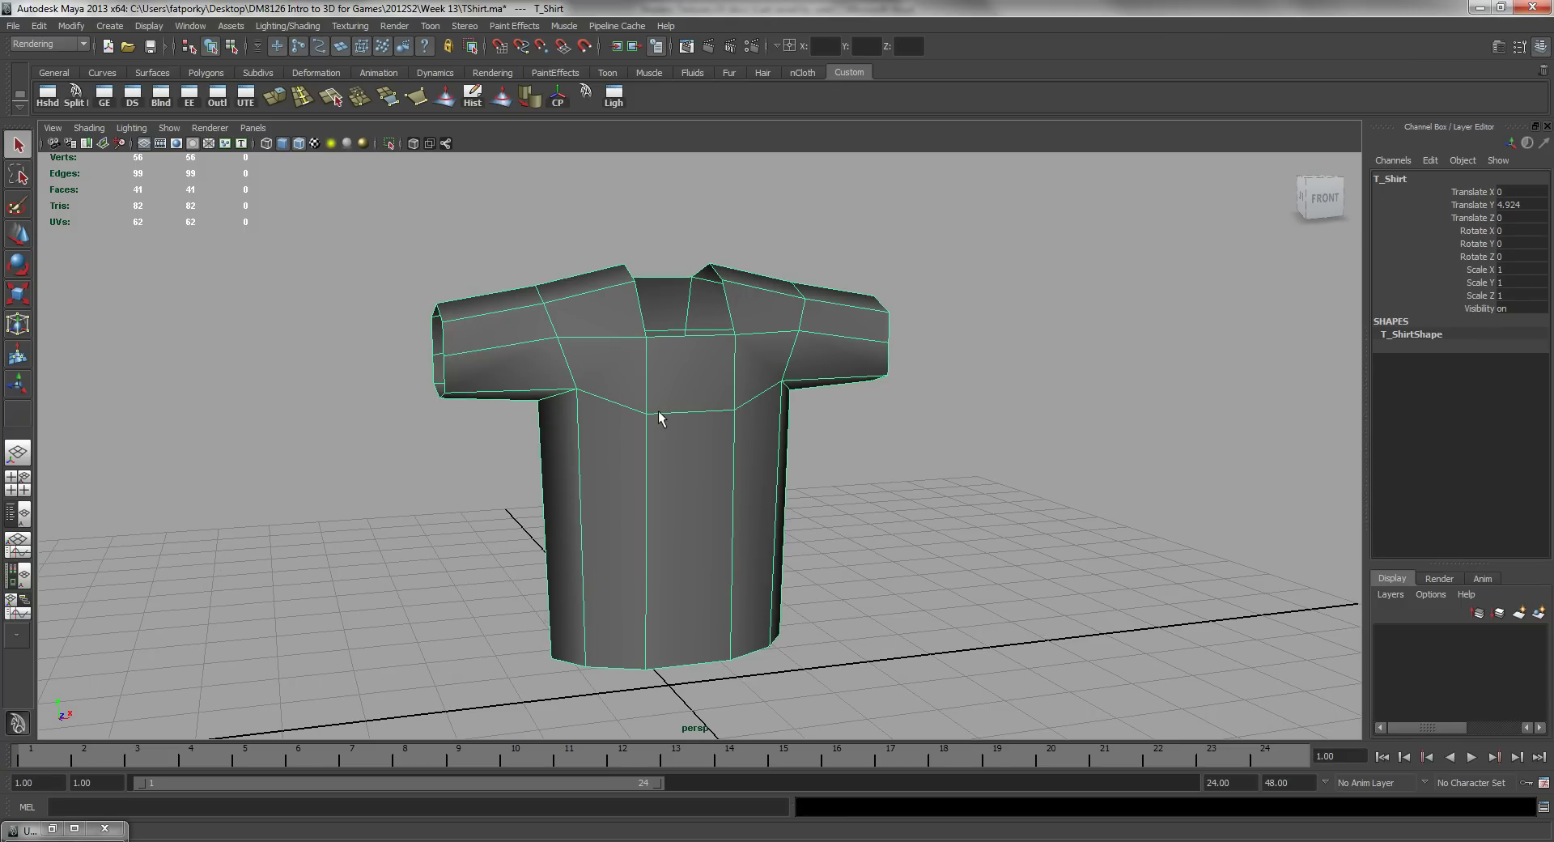
click(183, 28)
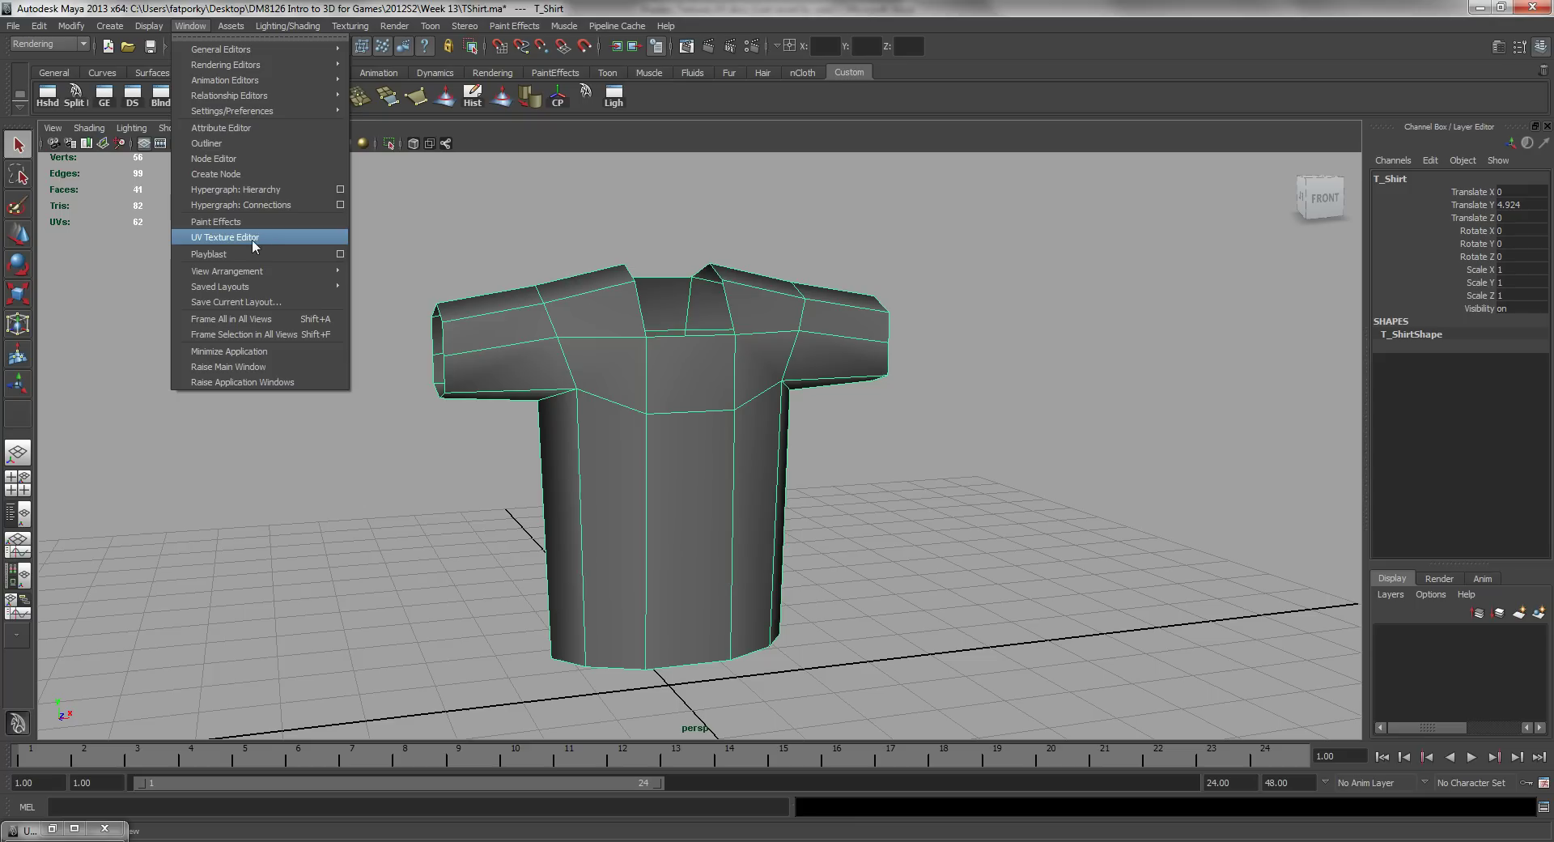
click(251, 239)
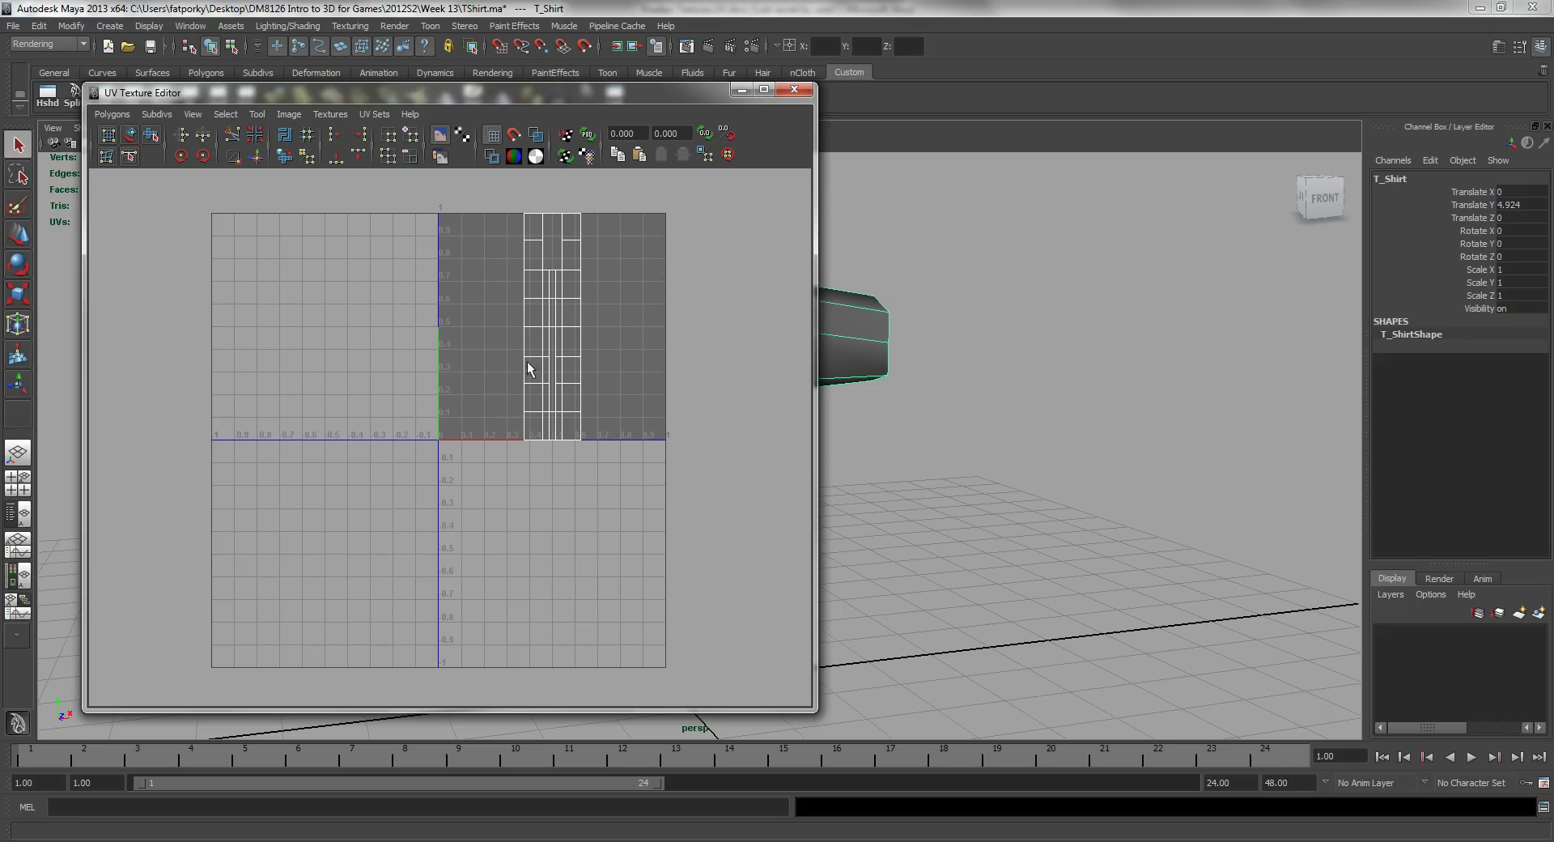
Examine the T-shirt's existing UV layout in the UV Texture Editor.
alt+right_drag(596, 350, 432, 323)
scroll(511, 373, up, 2)
scroll(513, 382, down, 3)
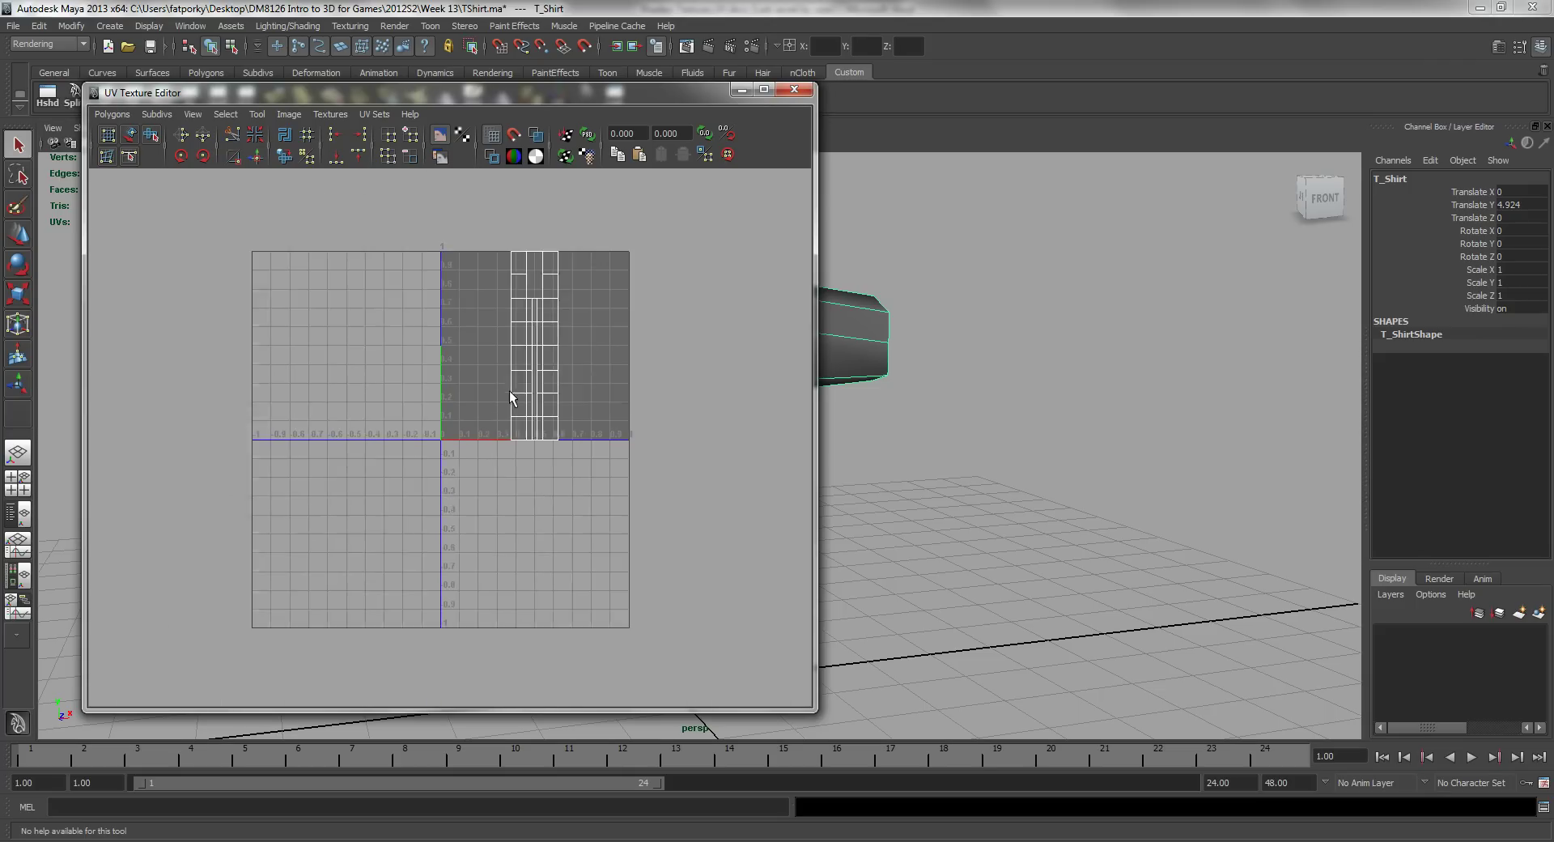
scroll(511, 394, up, 4)
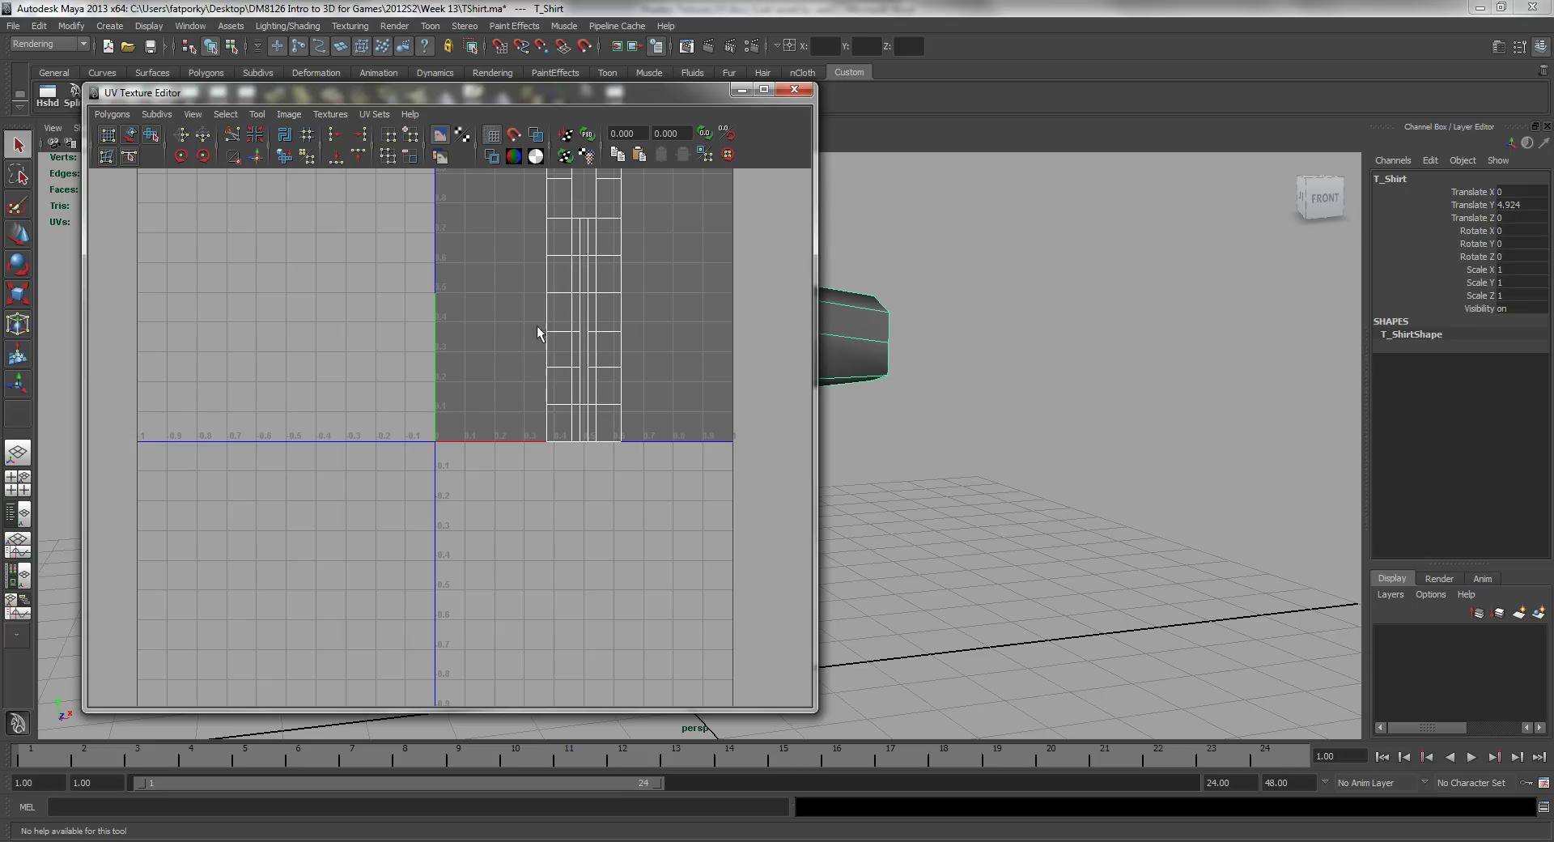
mouse_move(572, 297)
alt+middle_down()
mouse_move(405, 430)
mouse_move(450, 394)
mouse_move(538, 445)
mouse_move(593, 313)
alt+middle_up()
scroll(652, 399, down, 2)
alt+middle_drag(534, 416, 550, 332)
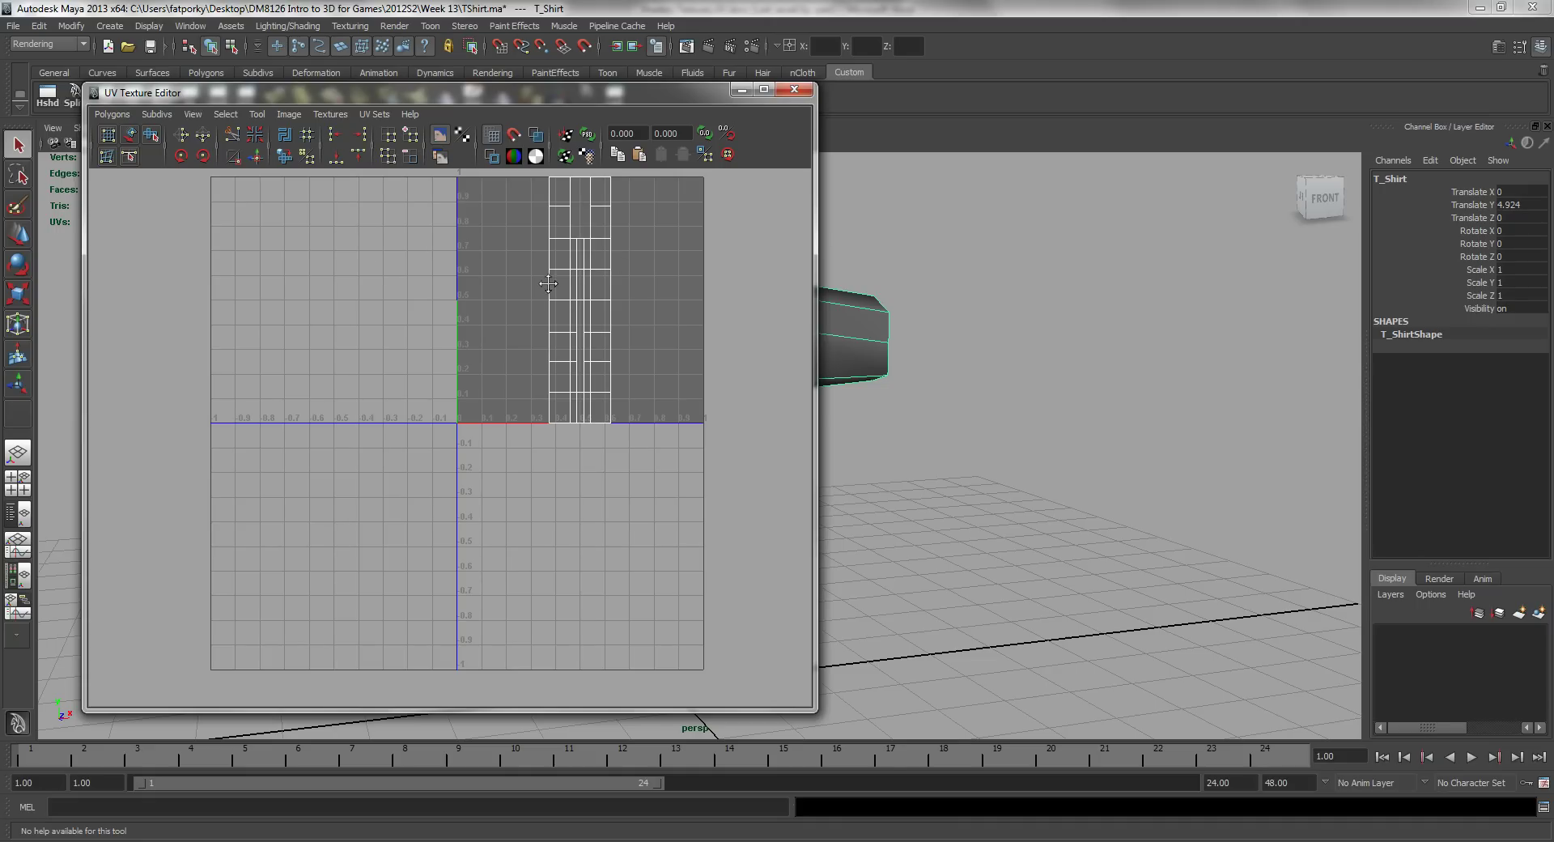
alt+middle_drag(548, 283, 541, 296)
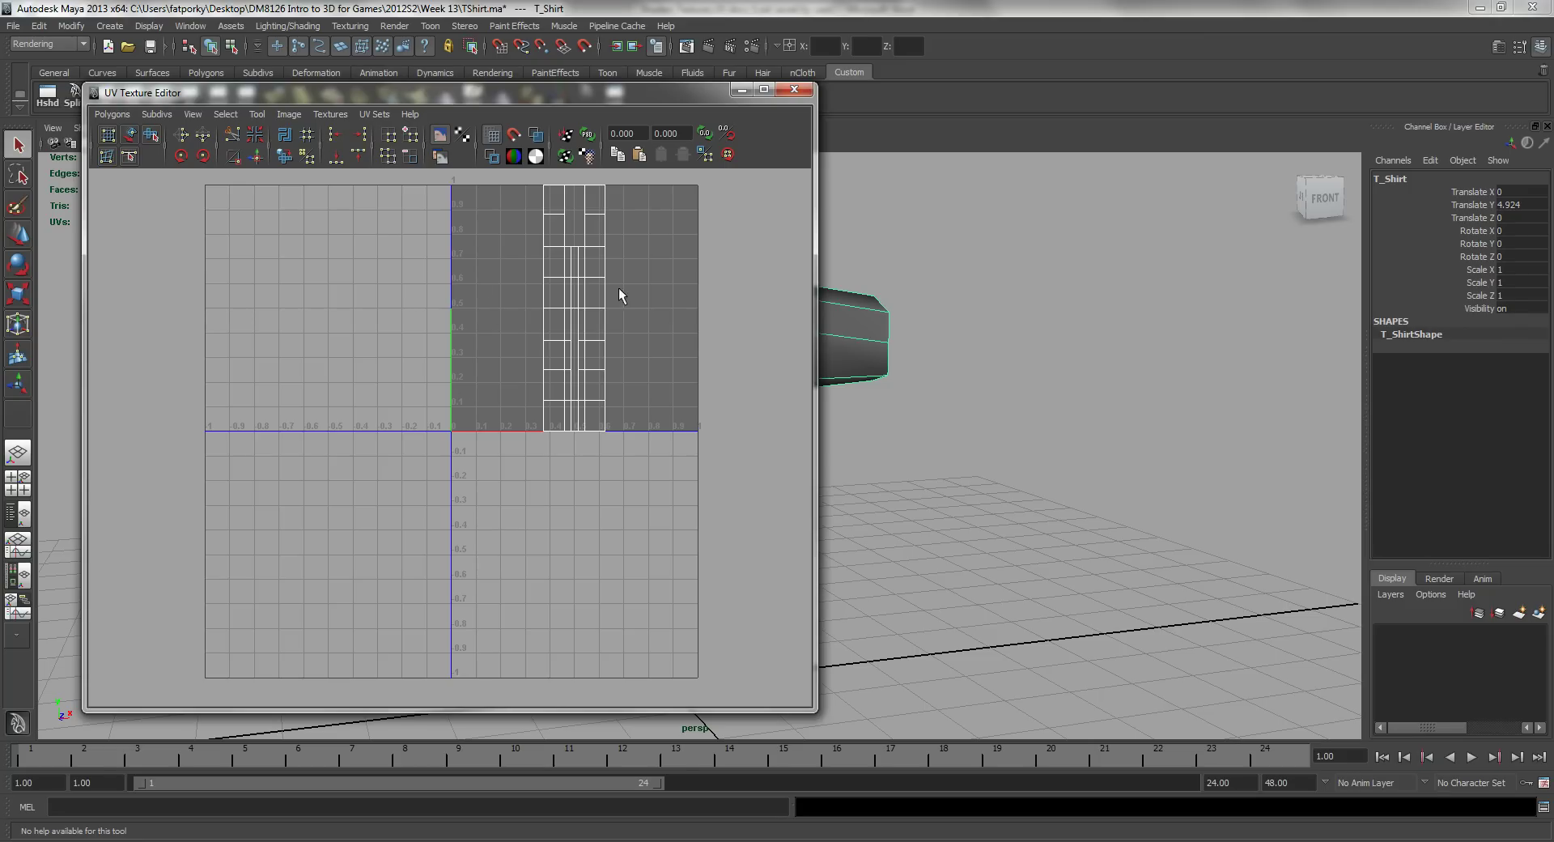
Move and shrink the UV Texture Editor window so it sits beside the T-shirt model.
key(f)
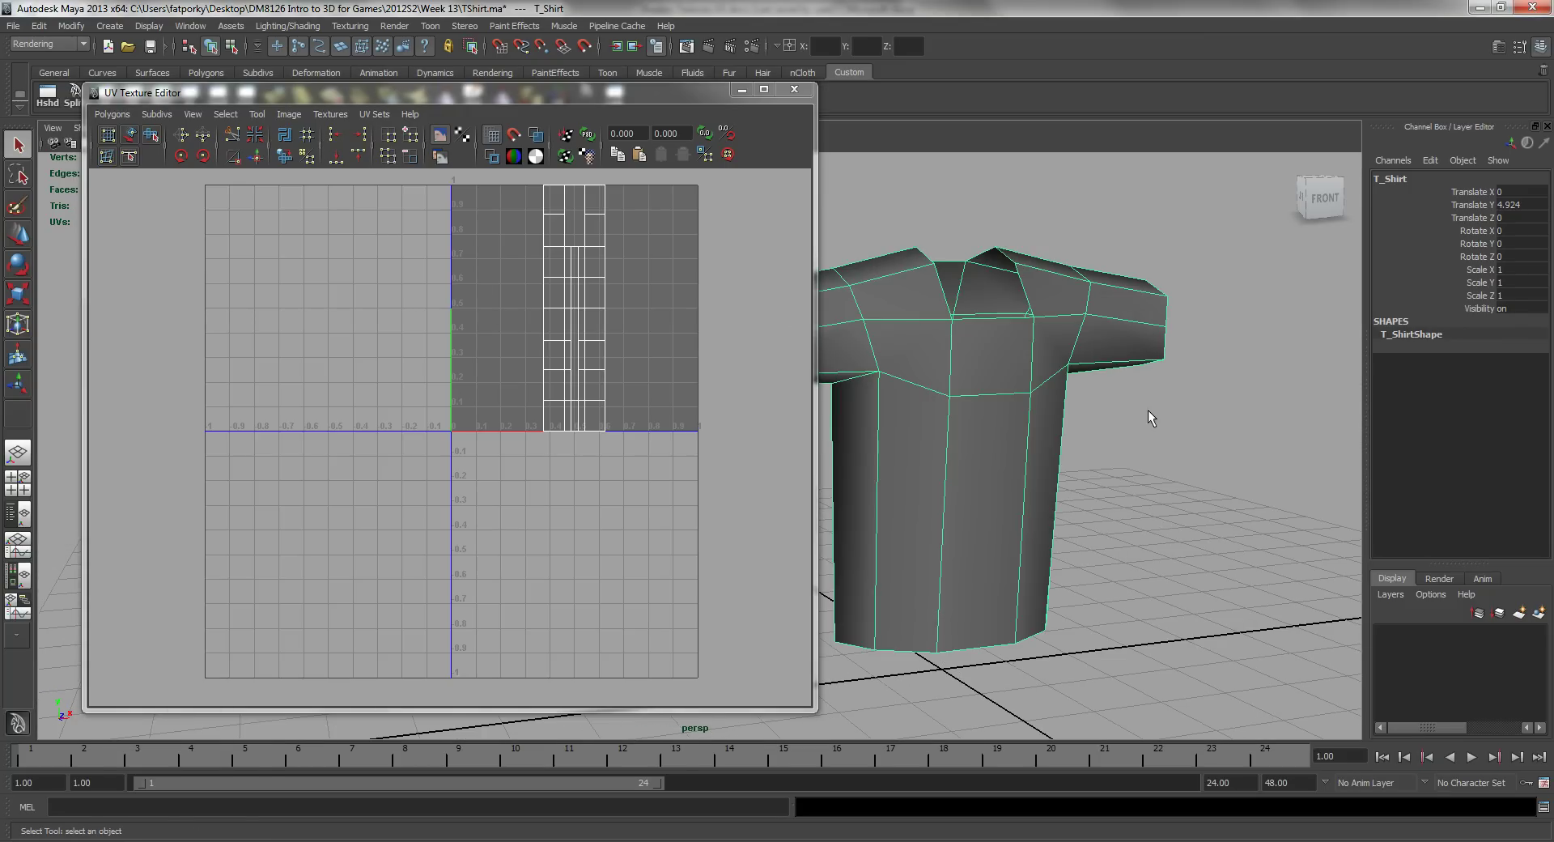
alt+drag(995, 437, 770, 216)
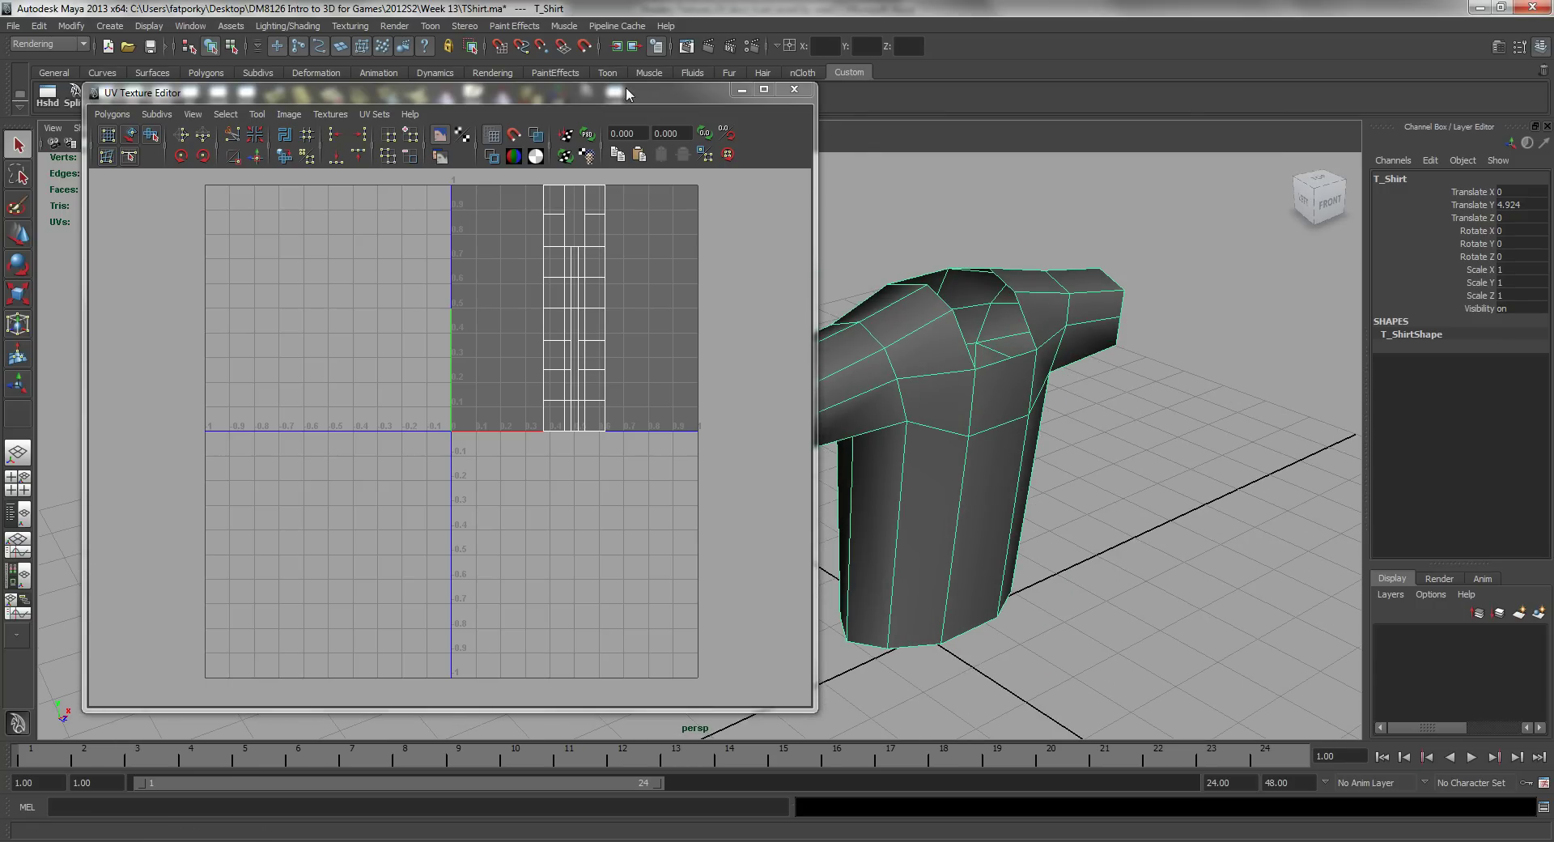
drag(649, 102, 576, 145)
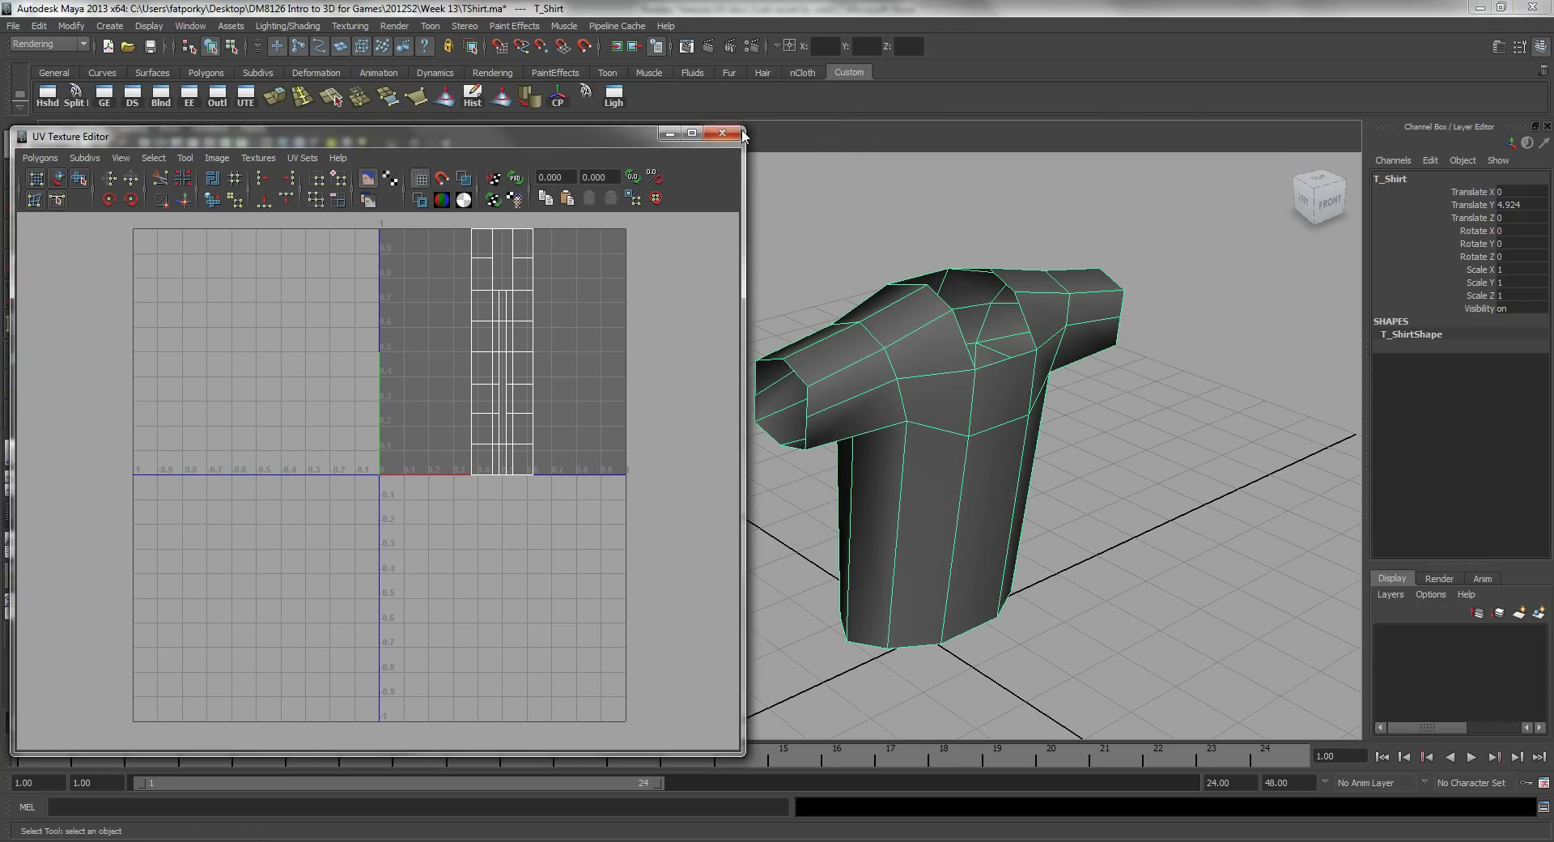
drag(743, 132, 540, 261)
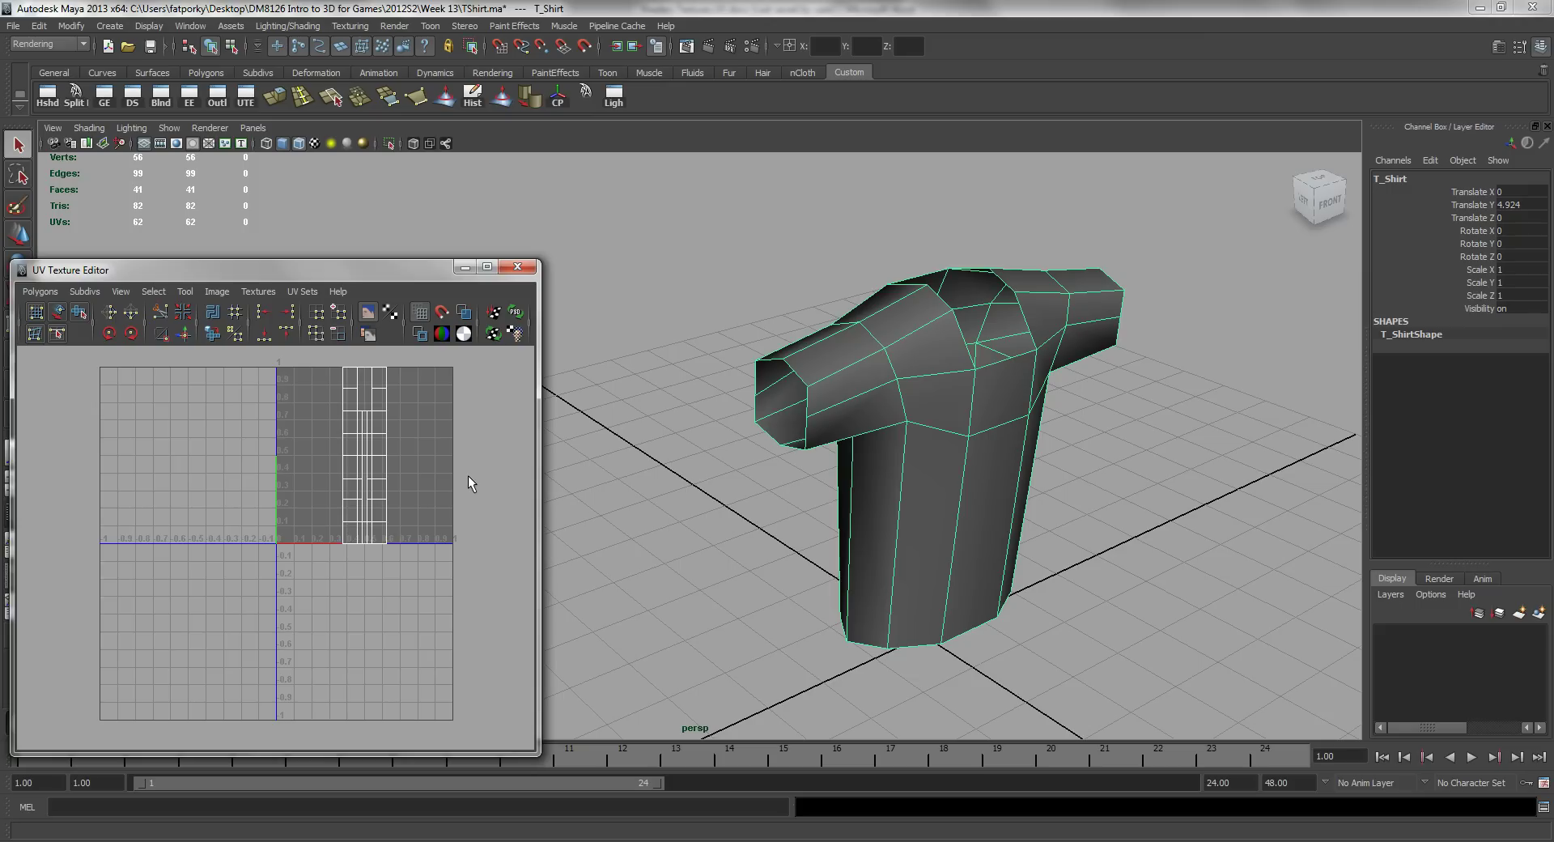
Switch to the Polygons command set and apply Planar Mapping to the whole T-shirt.
alt+drag(1008, 376, 960, 449)
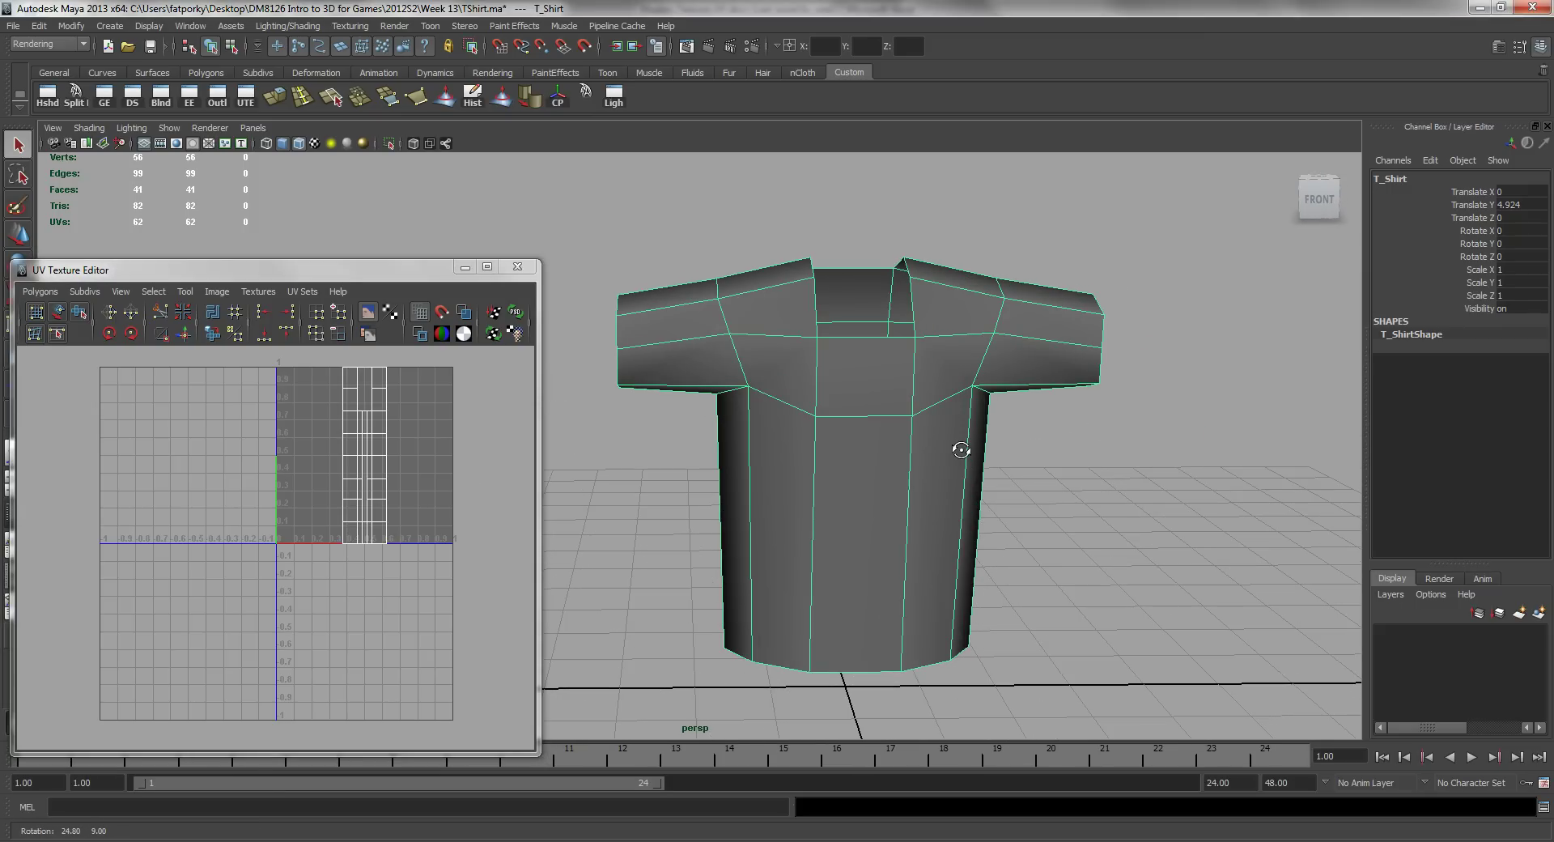
alt+drag(778, 338, 878, 472)
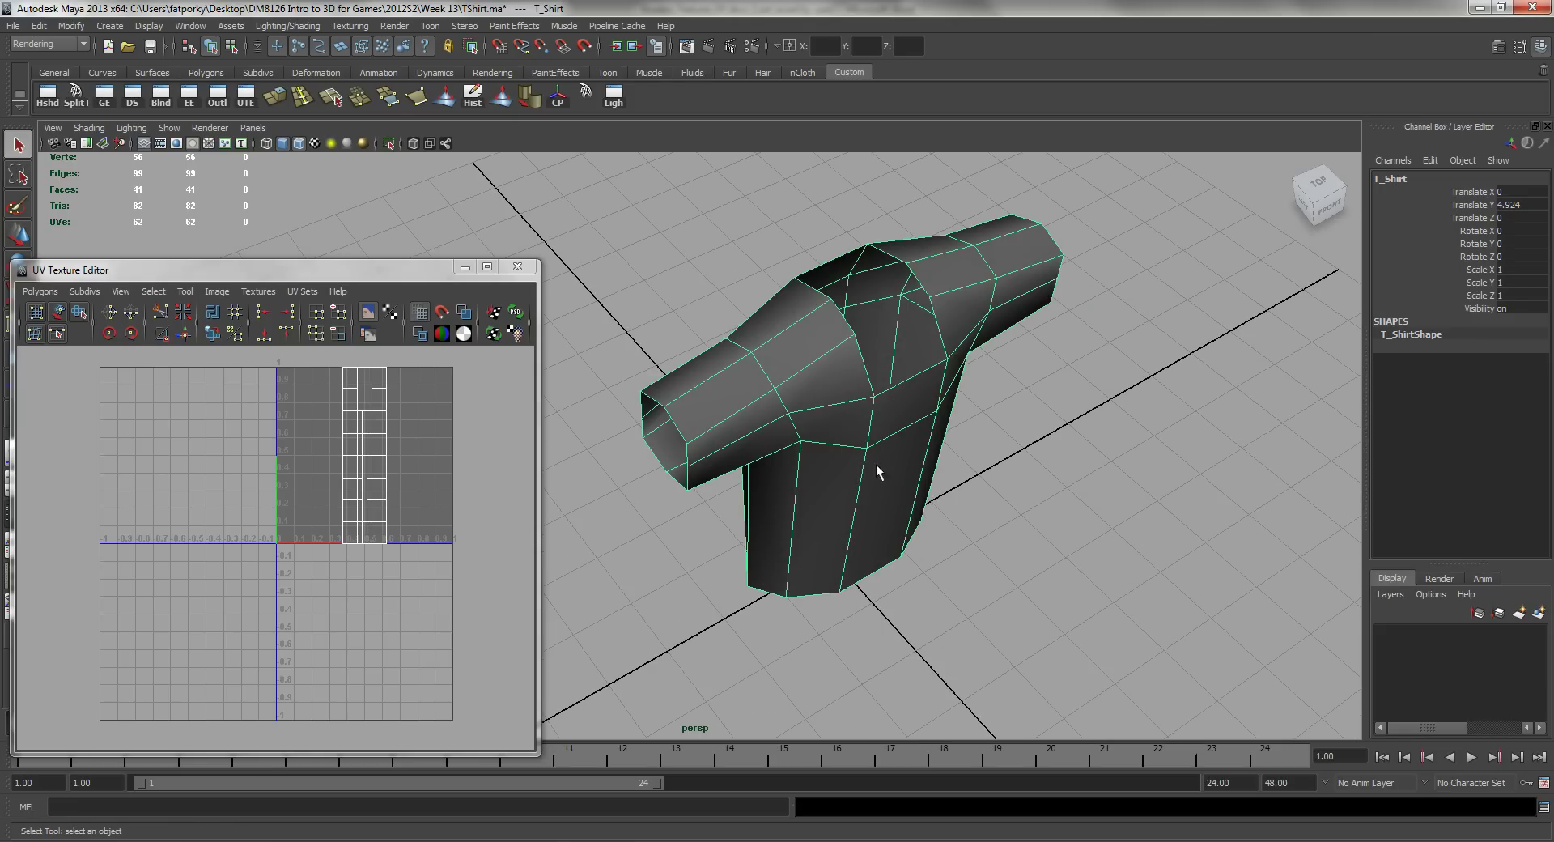
alt+drag(895, 379, 864, 316)
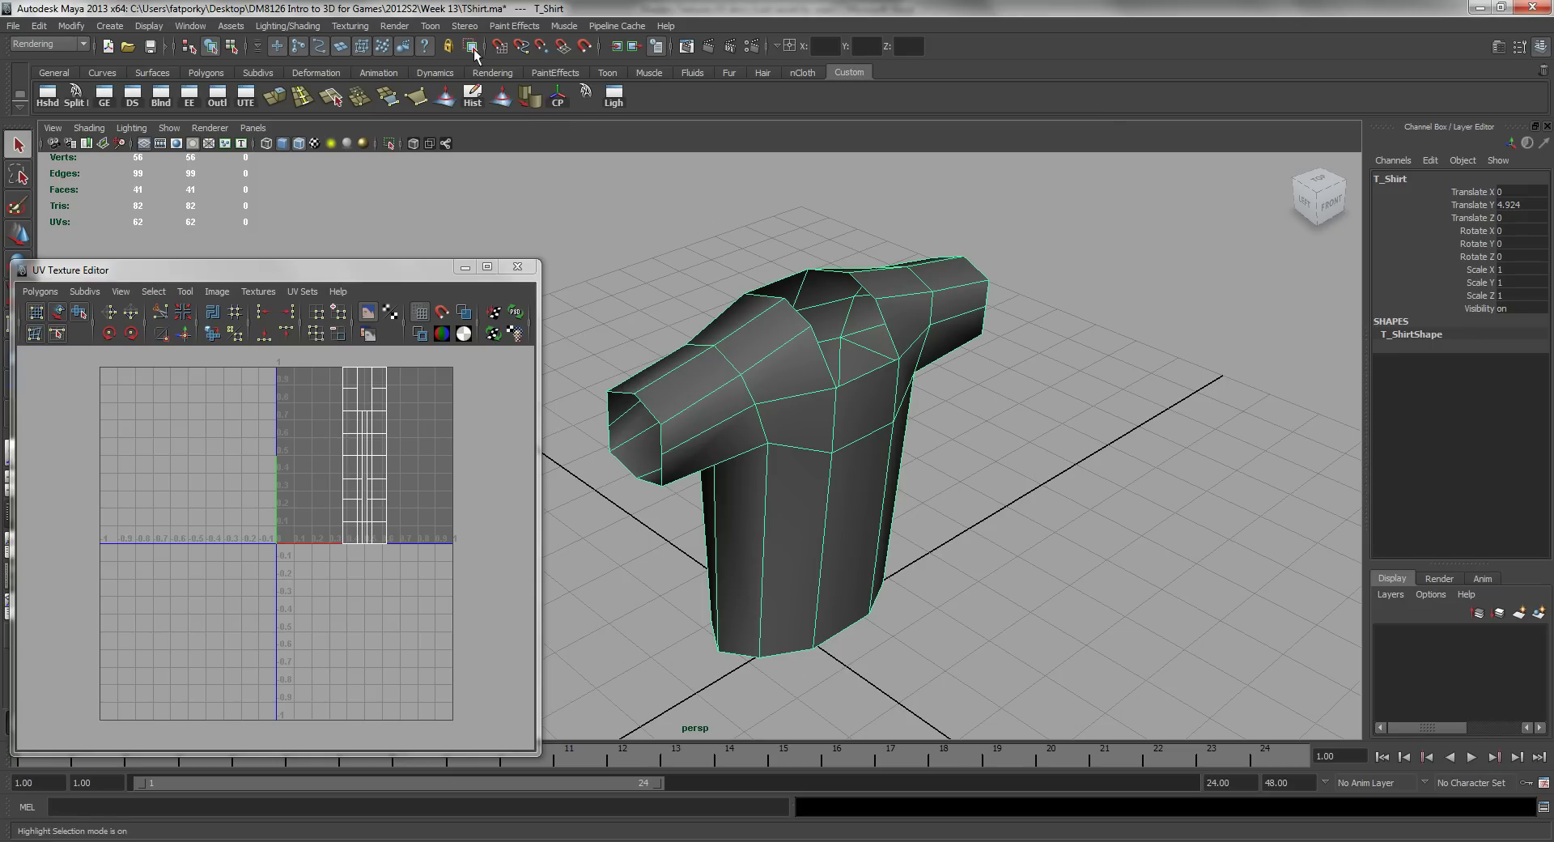
click(51, 42)
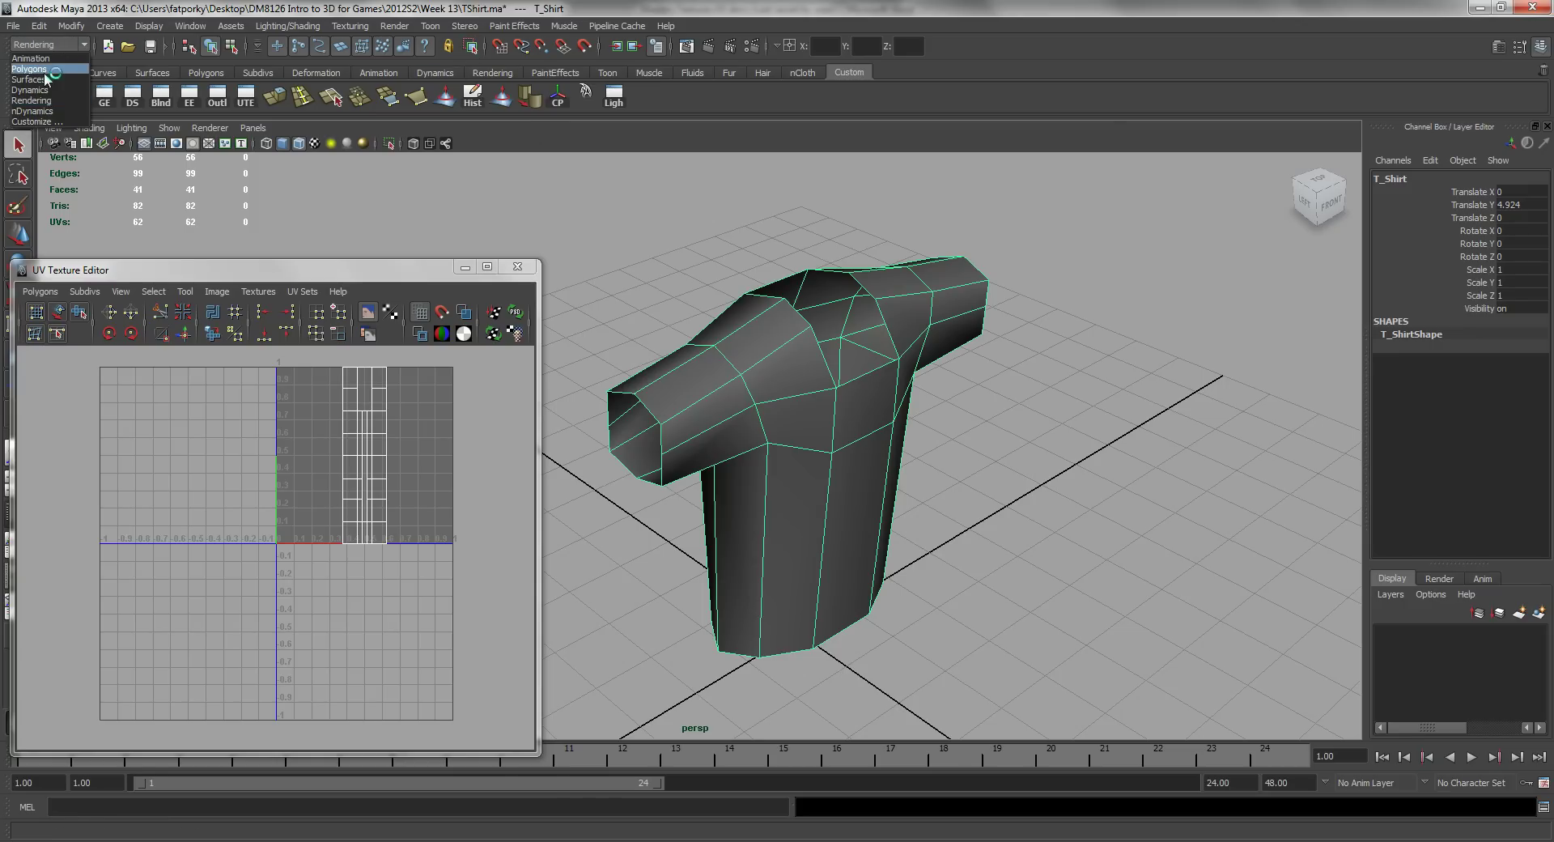
click(52, 70)
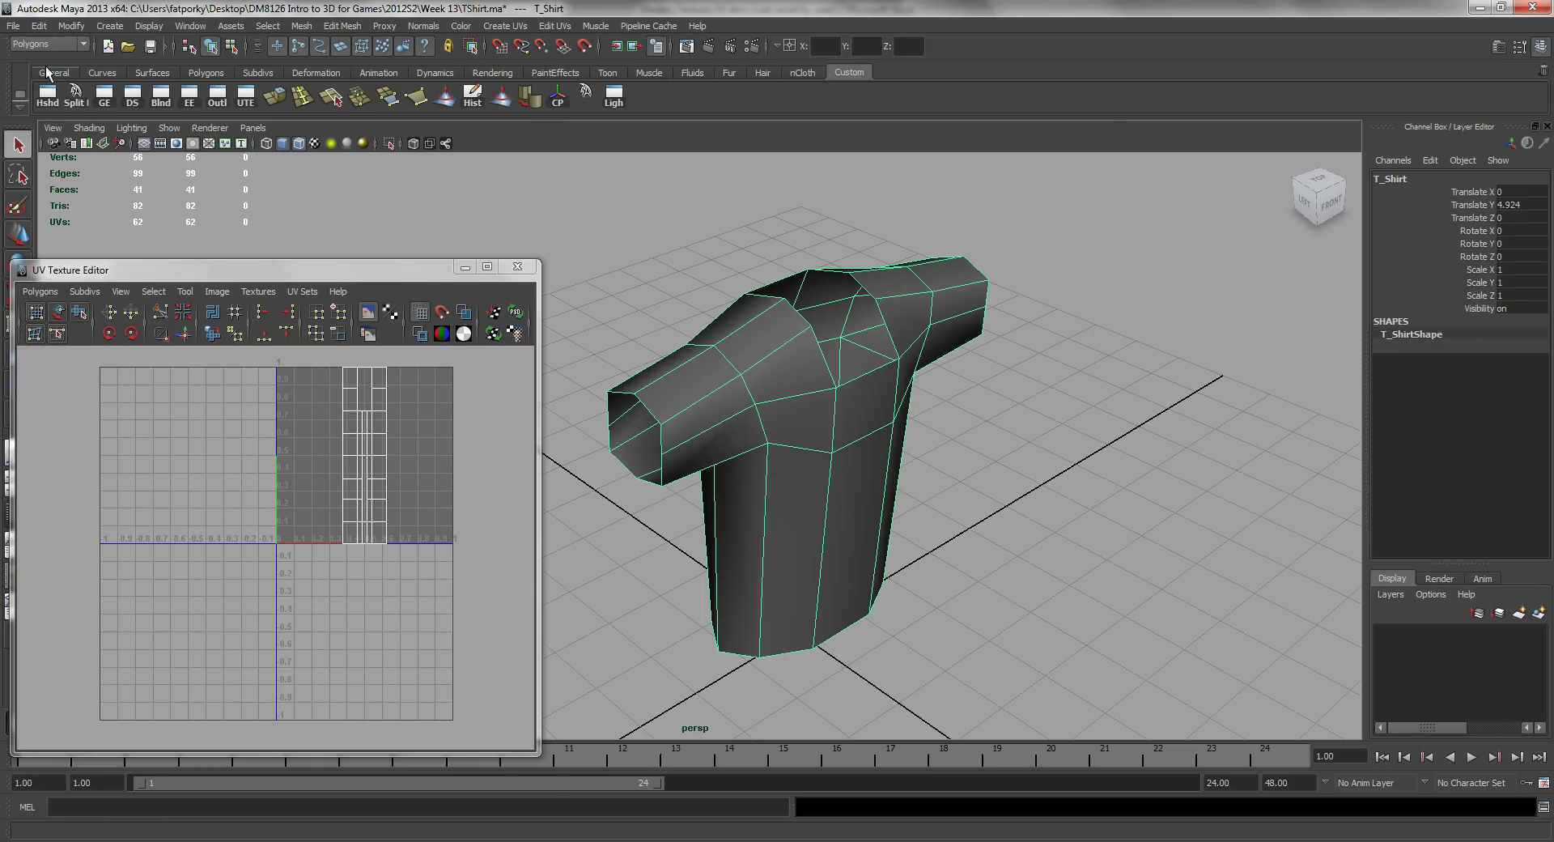
click(505, 27)
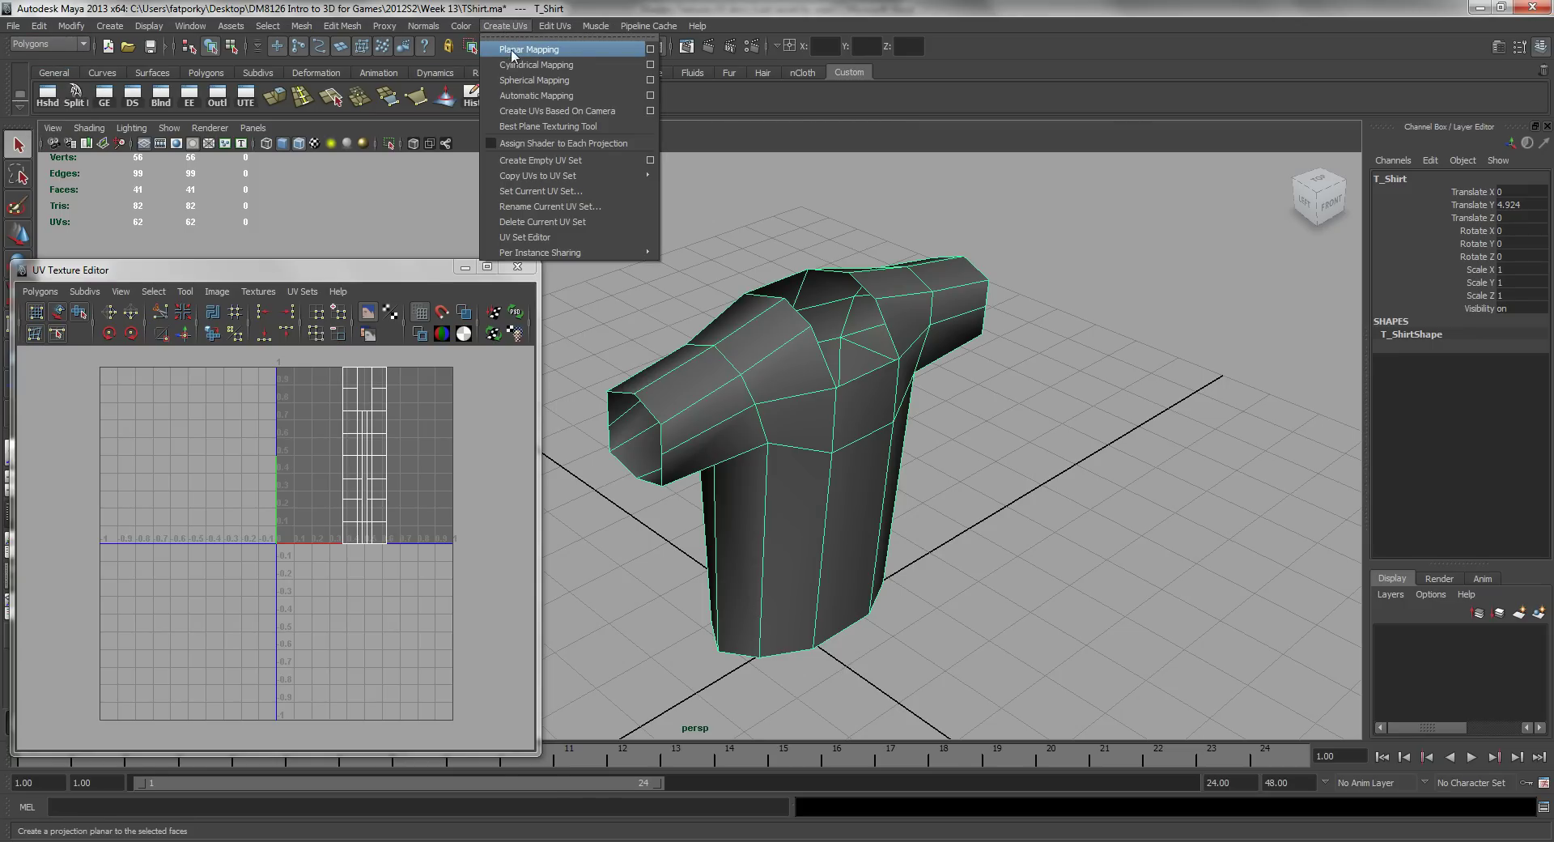
click(571, 47)
Set the planar projection's Rotate Y to 0 so it projects from the front of the T-shirt.
alt+drag(896, 409, 777, 474)
alt+drag(856, 396, 821, 375)
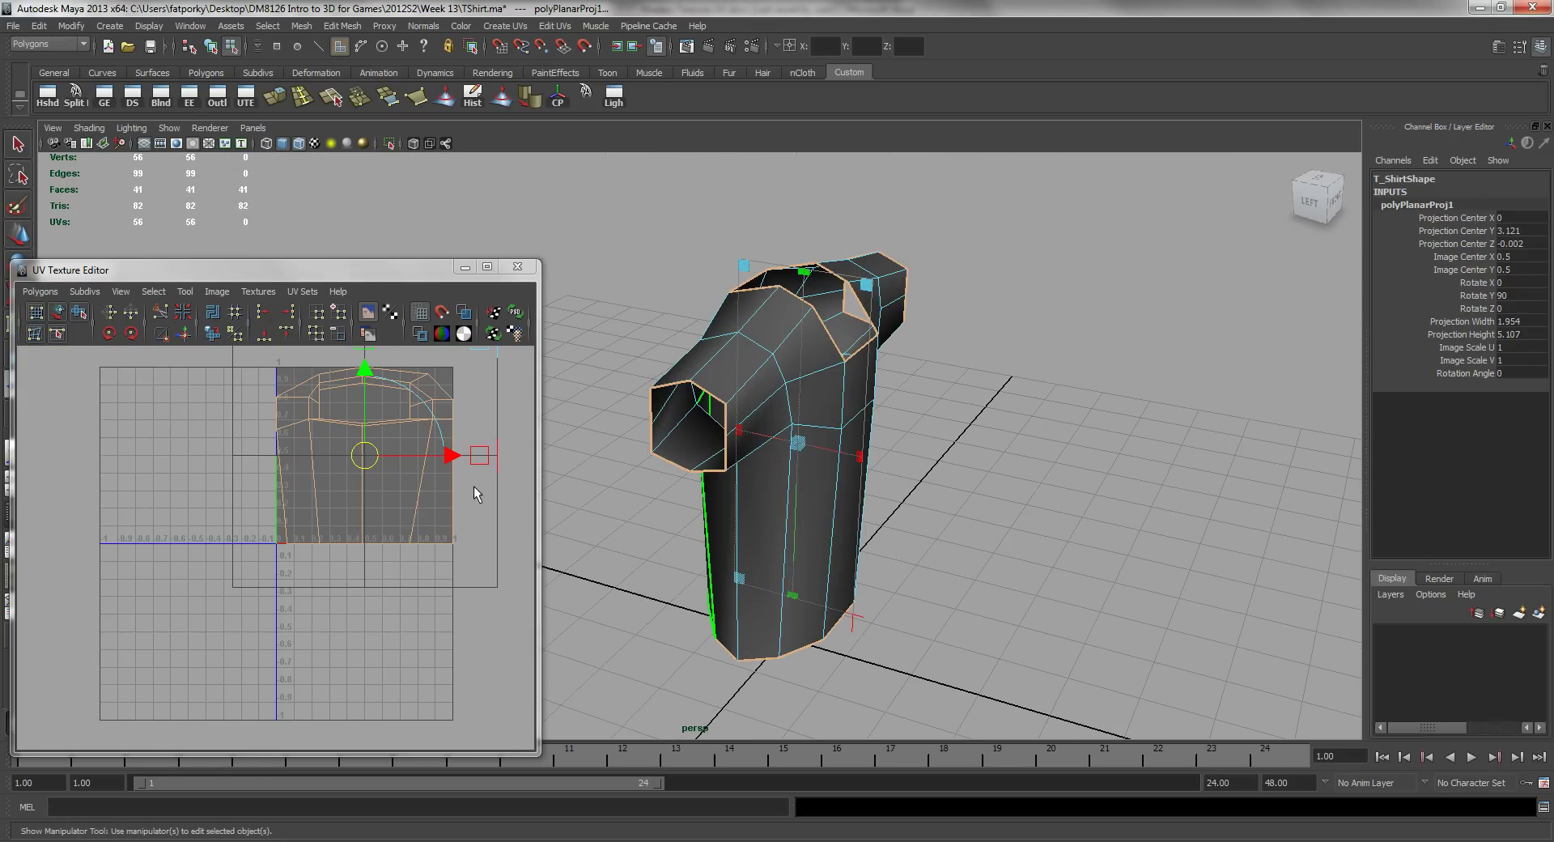
alt+drag(890, 486, 905, 521)
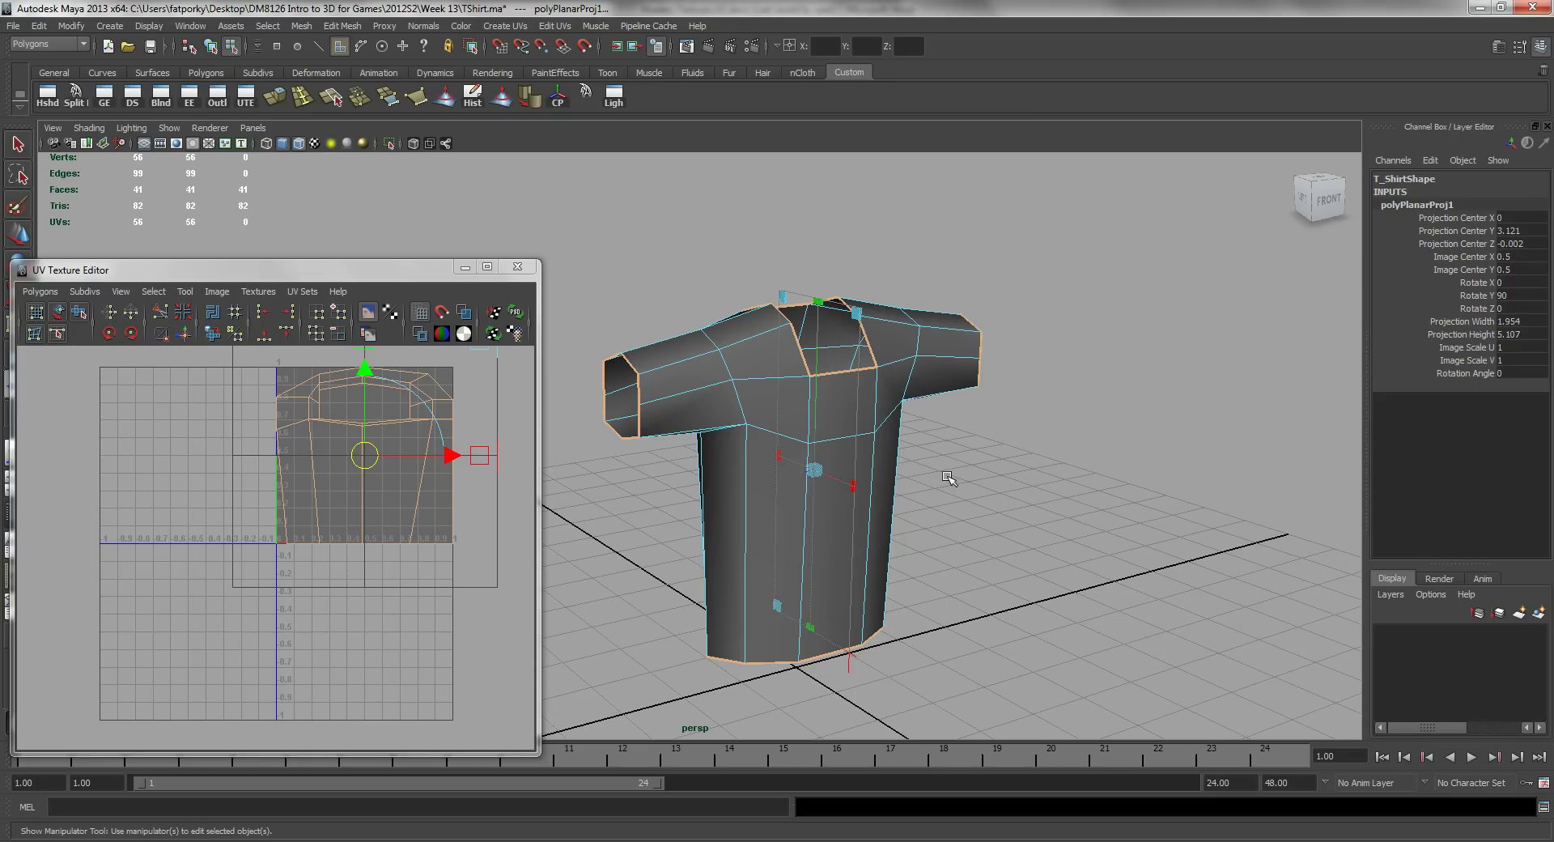
alt+drag(937, 485, 895, 502)
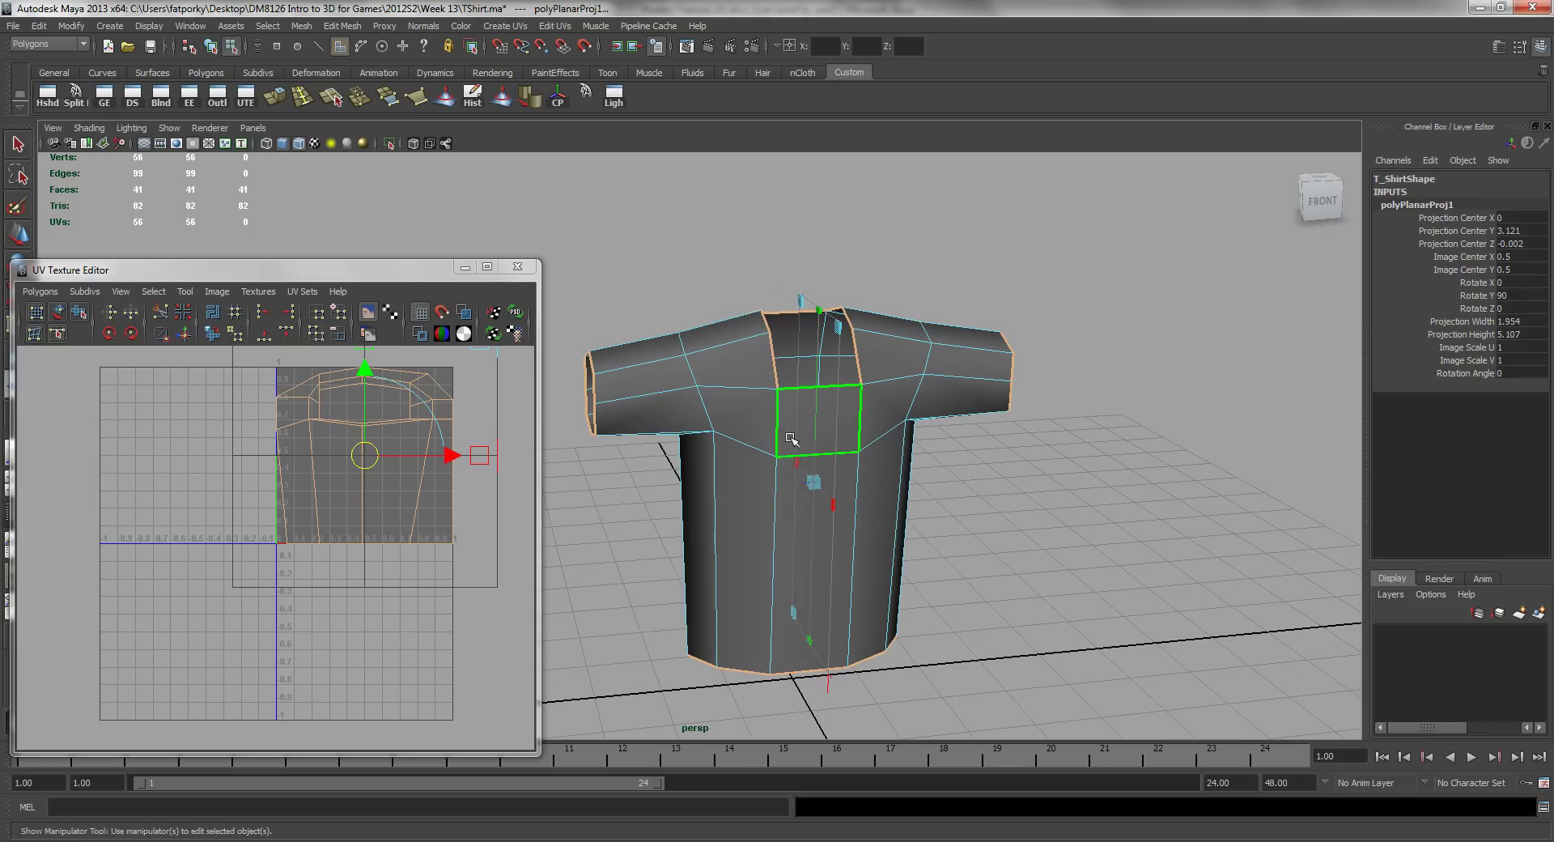
alt+drag(906, 417, 804, 405)
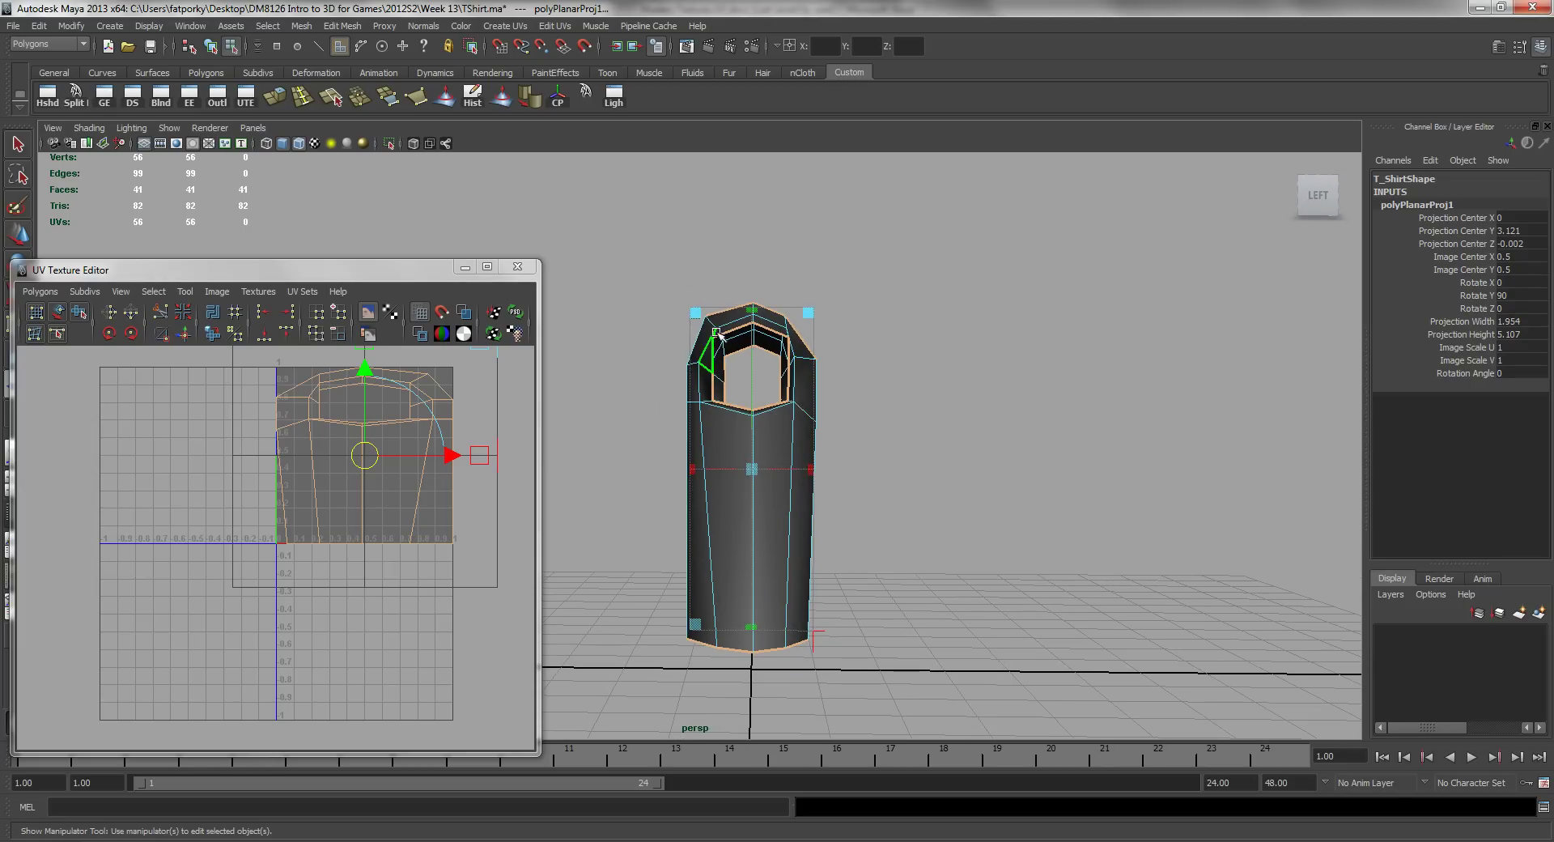
alt+drag(784, 499, 769, 458)
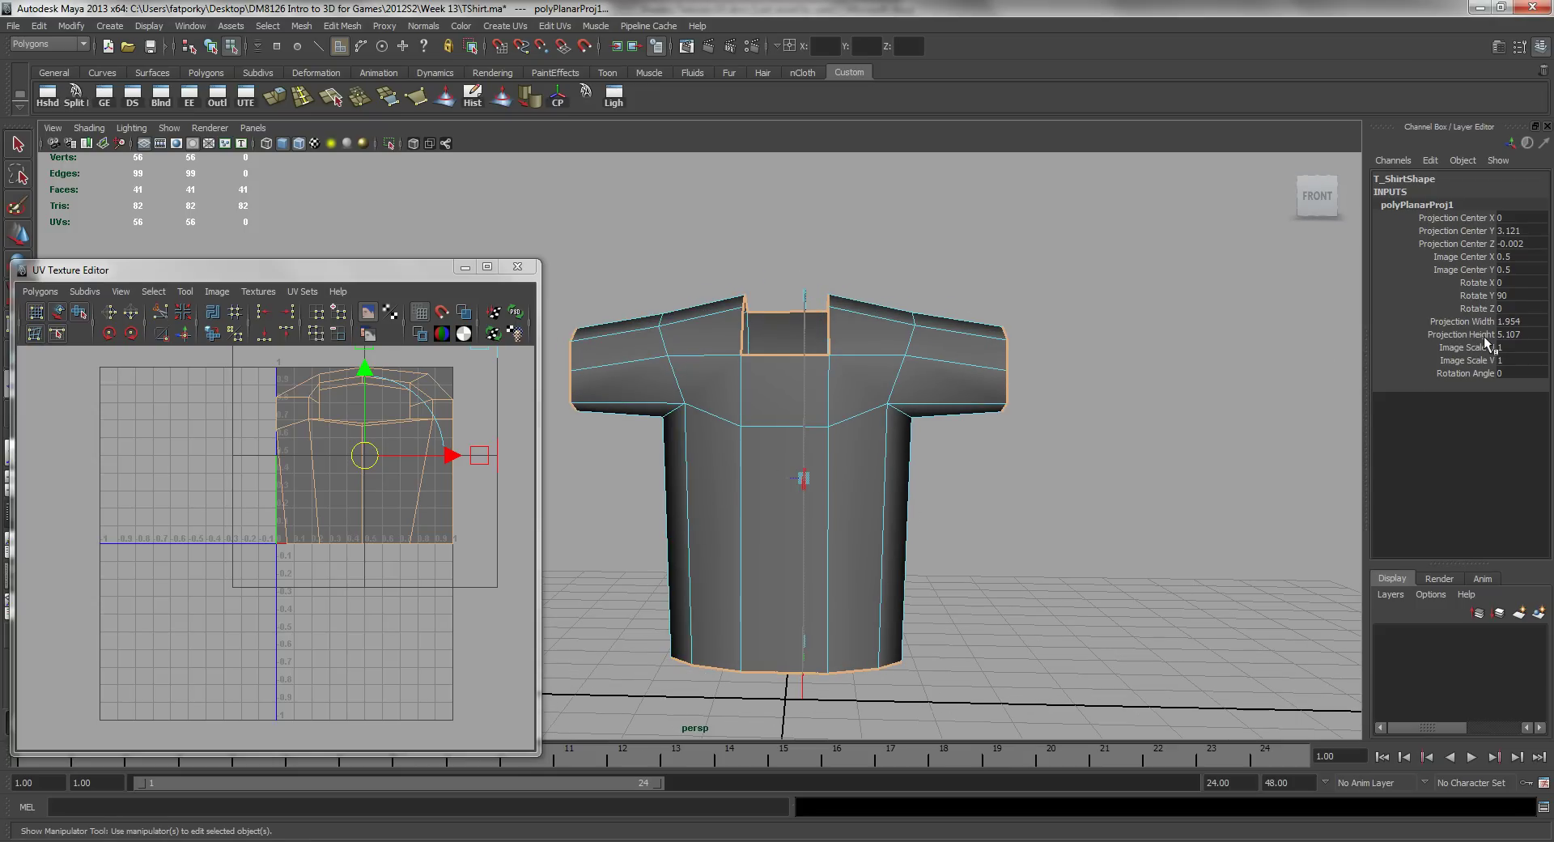
click(1522, 296)
text(0)
key(Return)
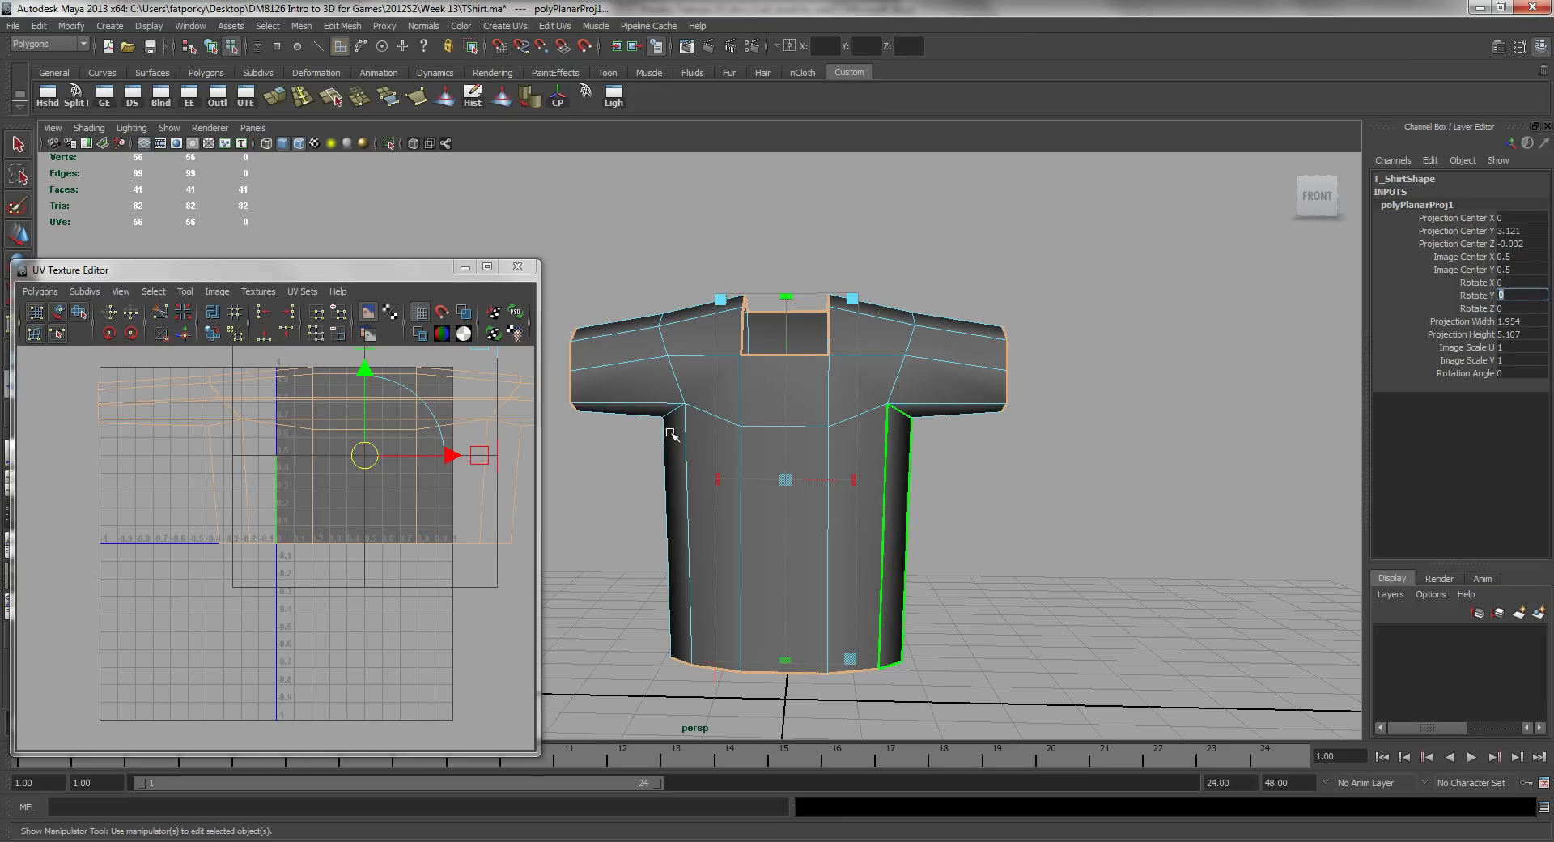
Set the planar projection's width to 5.107 to match its height.
alt+middle_drag(398, 436, 375, 479)
alt+right_drag(453, 499, 364, 465)
alt+middle_drag(386, 482, 334, 473)
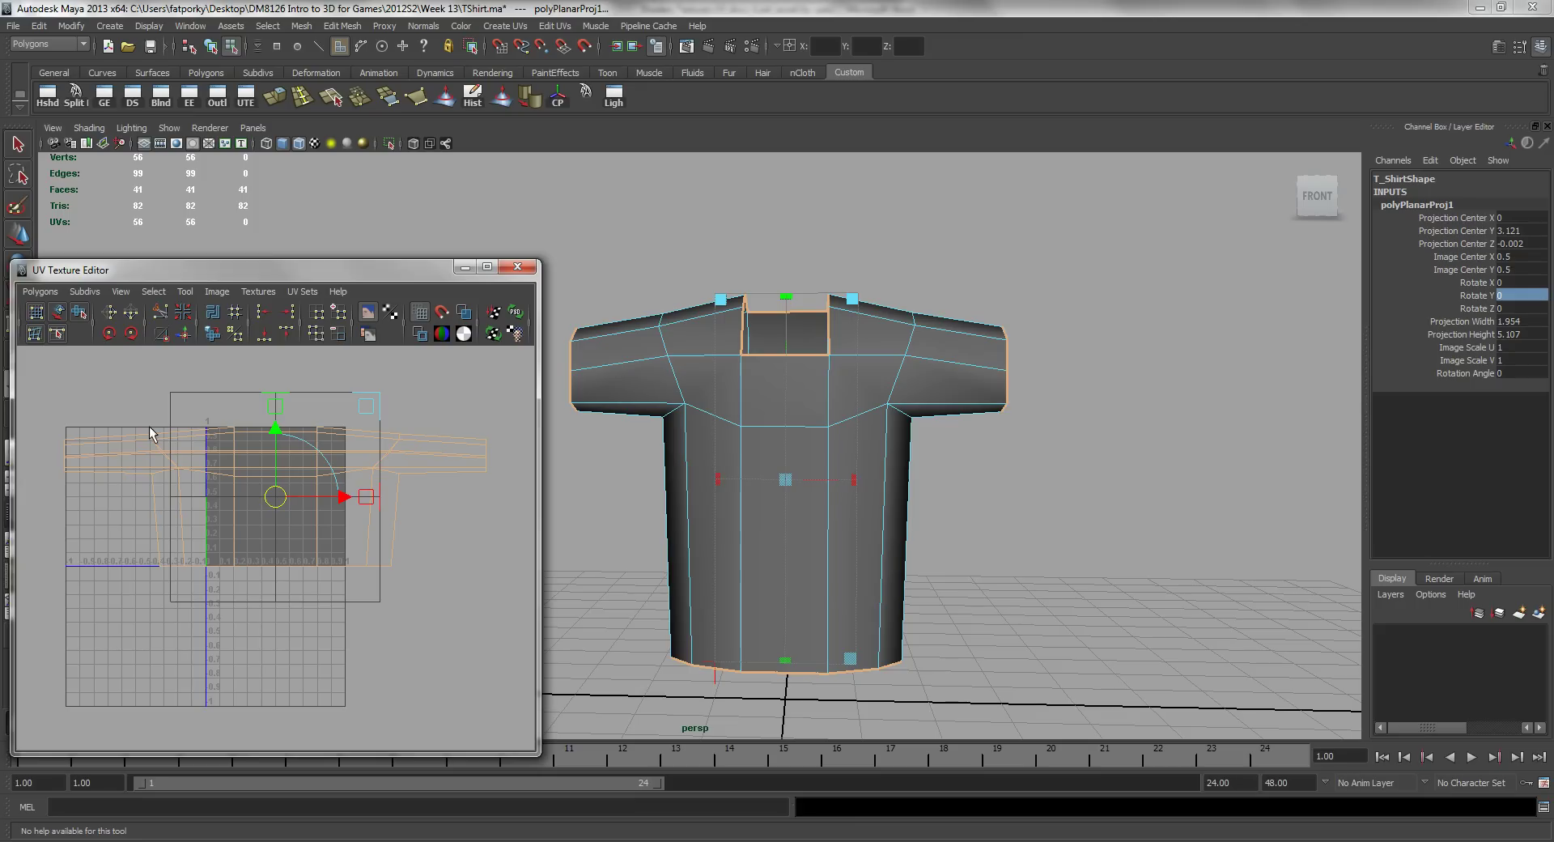
alt+drag(757, 459, 772, 490)
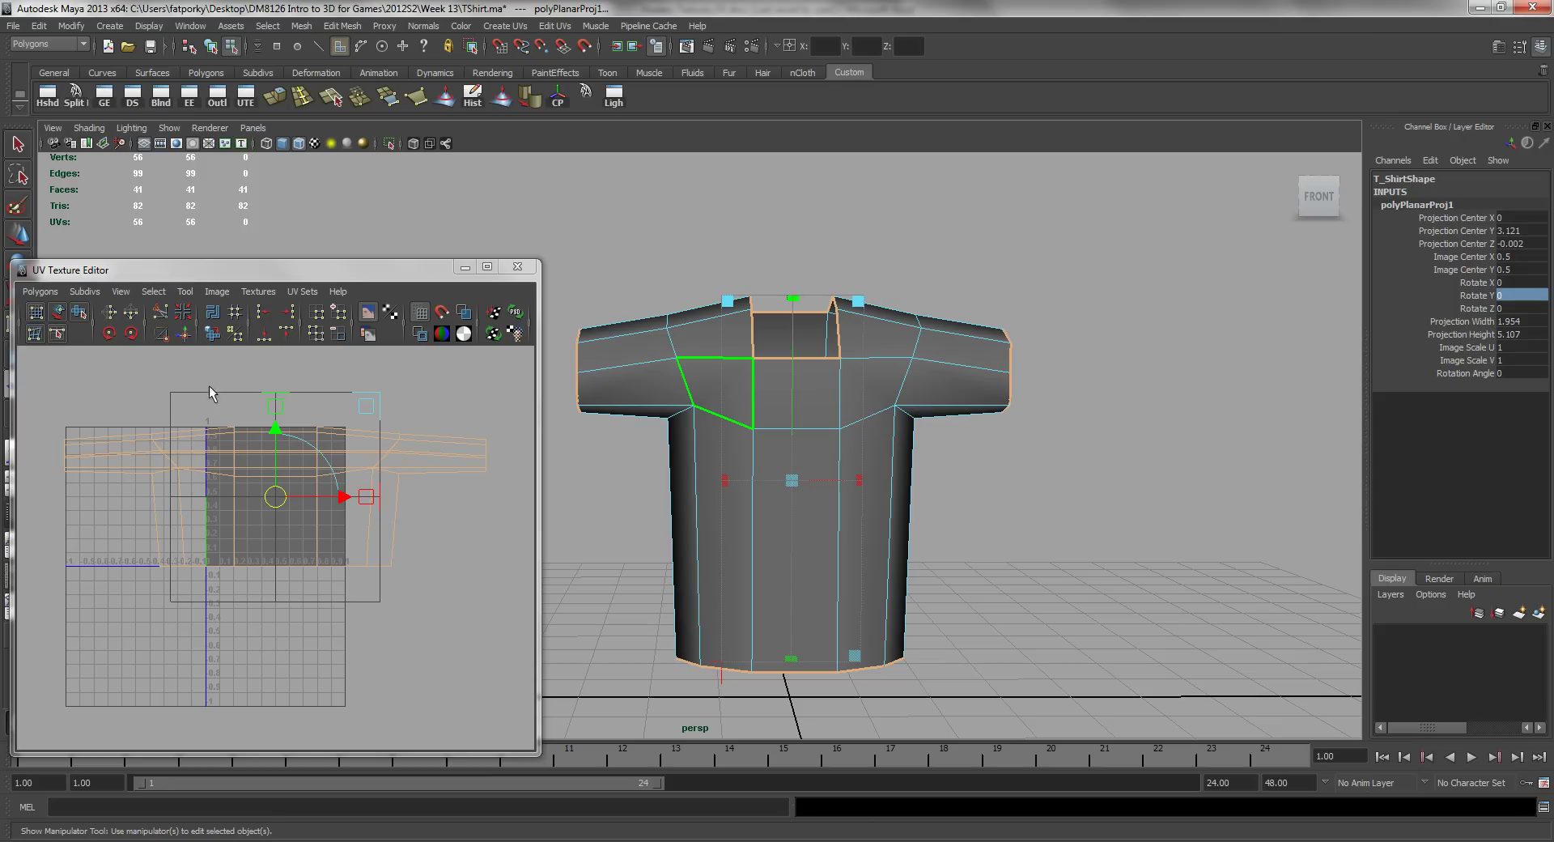
click(1532, 321)
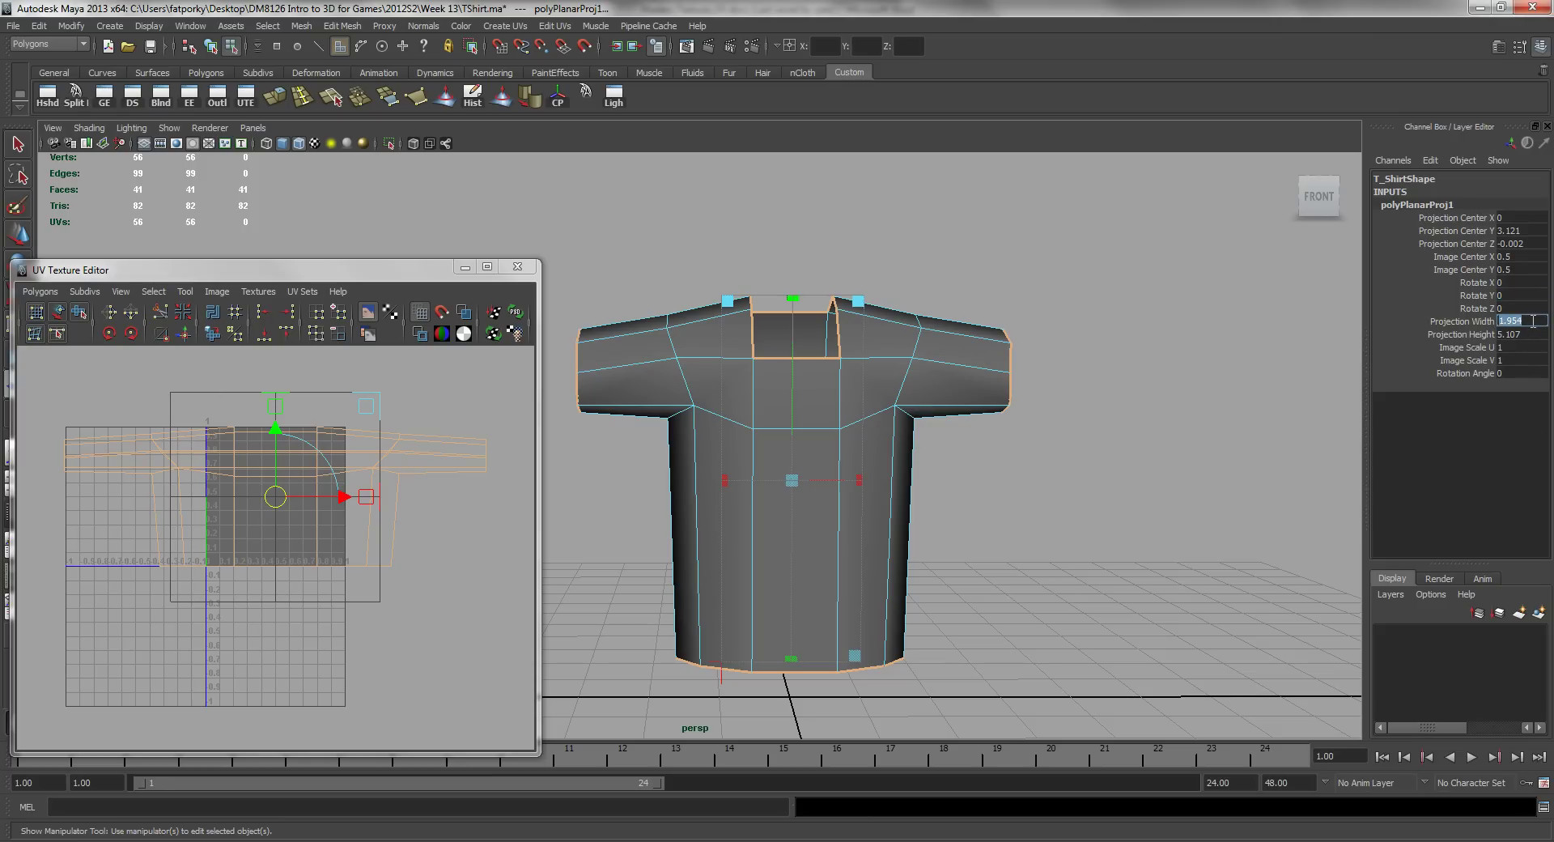
text(5.107)
key(Return)
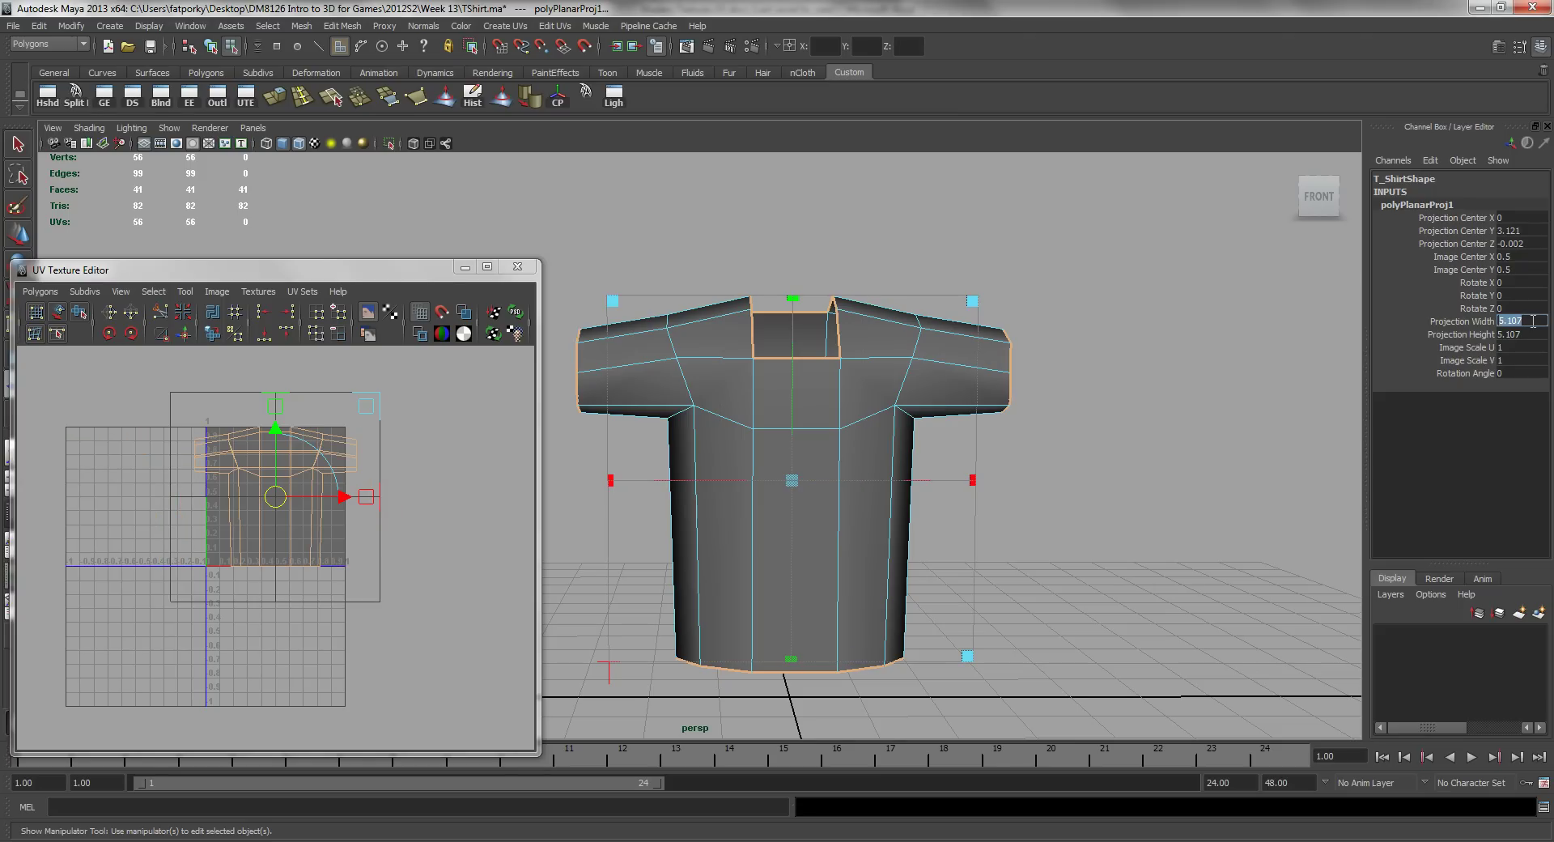
alt+right_drag(162, 521, 321, 530)
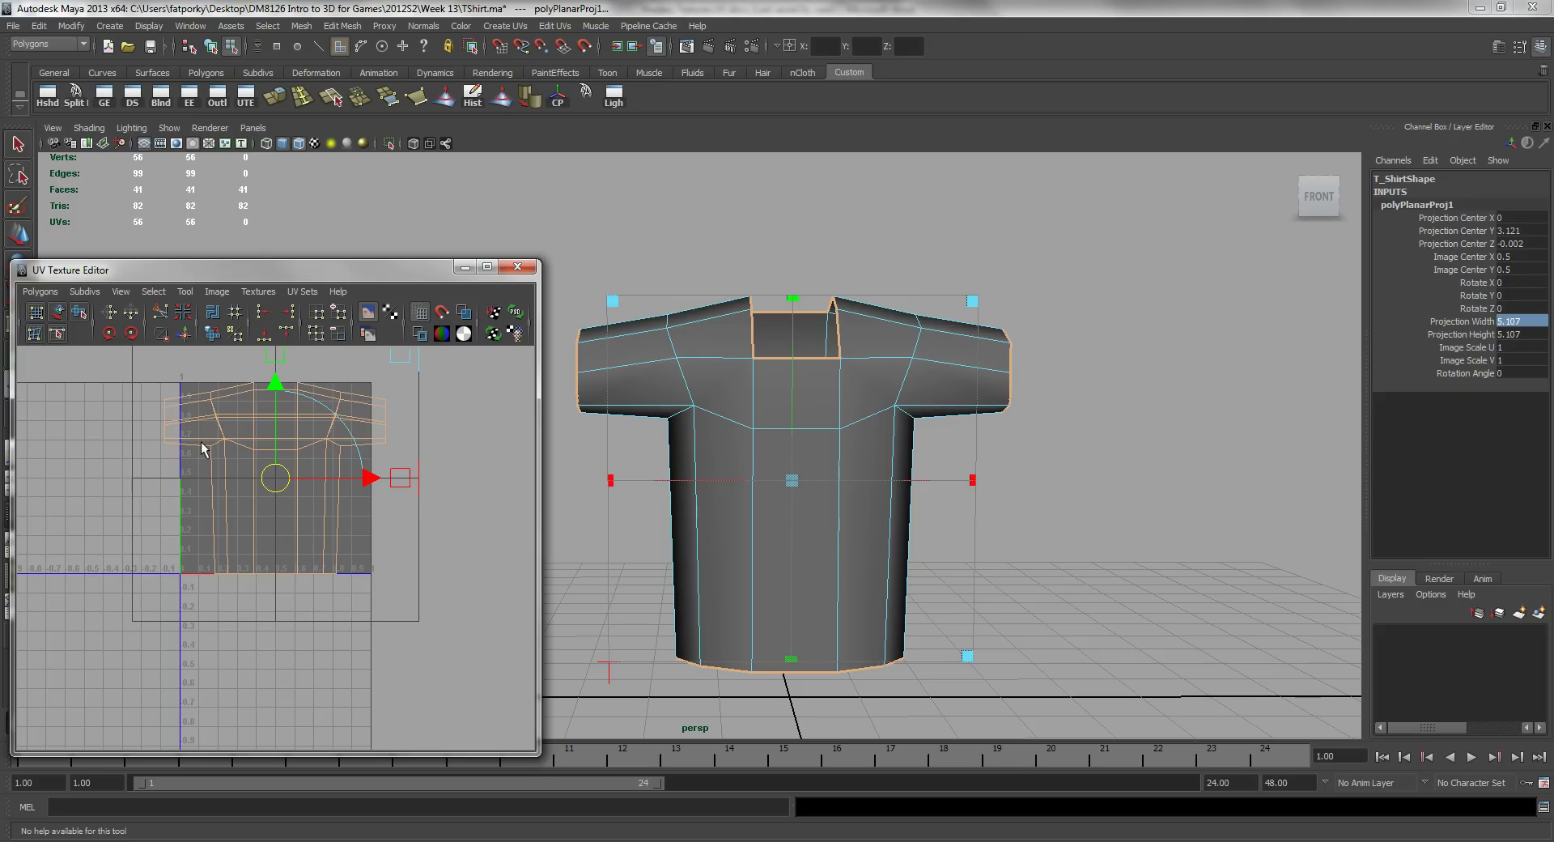
Reposition the UV Texture Editor window, switch to UV component selection and select all of the T-shirt's UVs.
drag(356, 275, 450, 240)
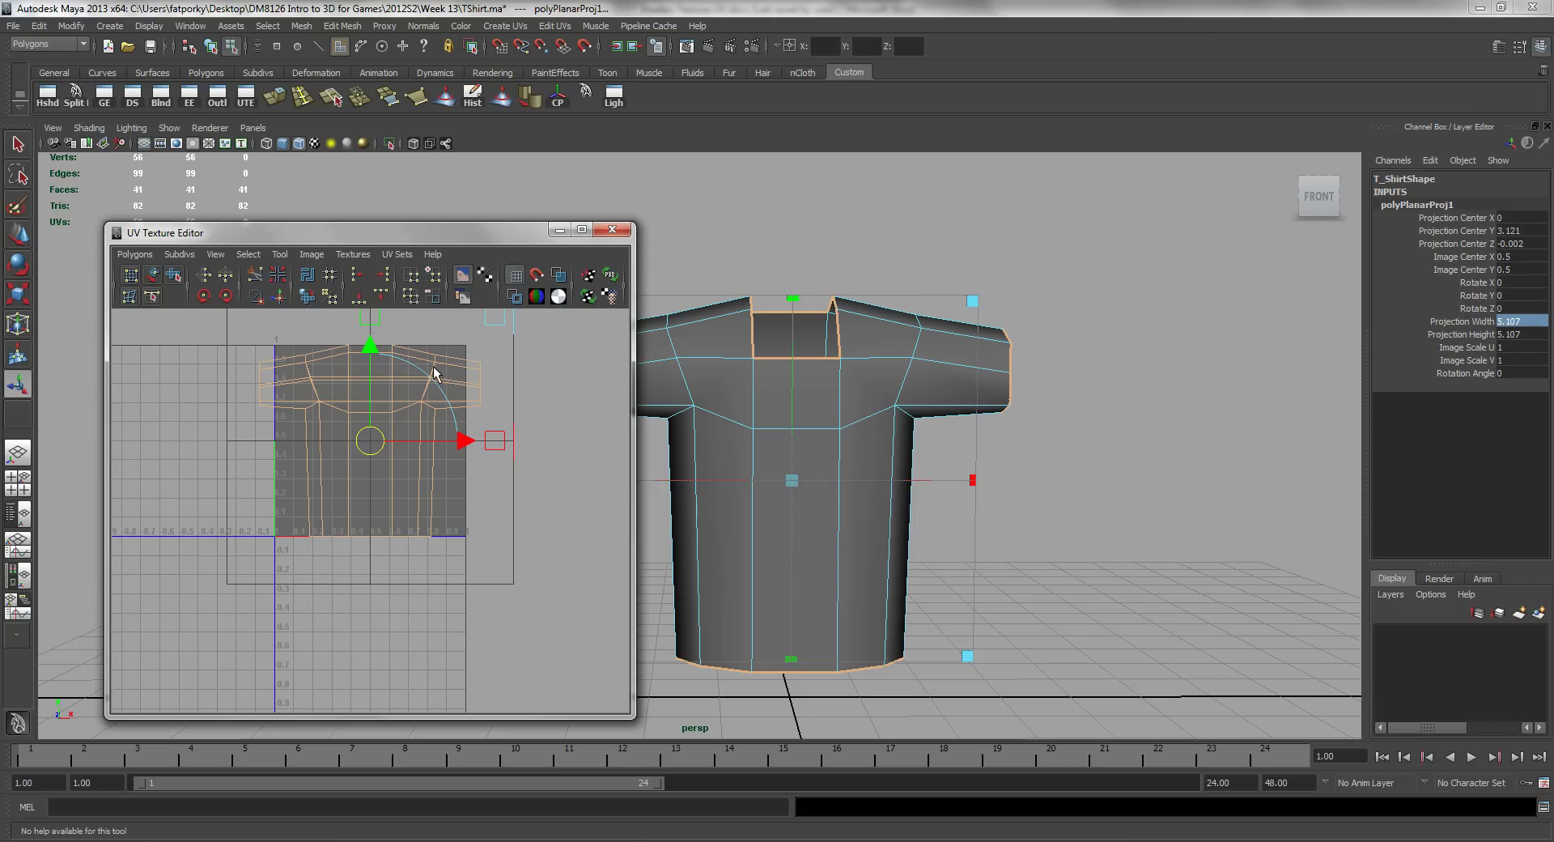
right_drag(389, 389, 441, 388)
click(519, 604)
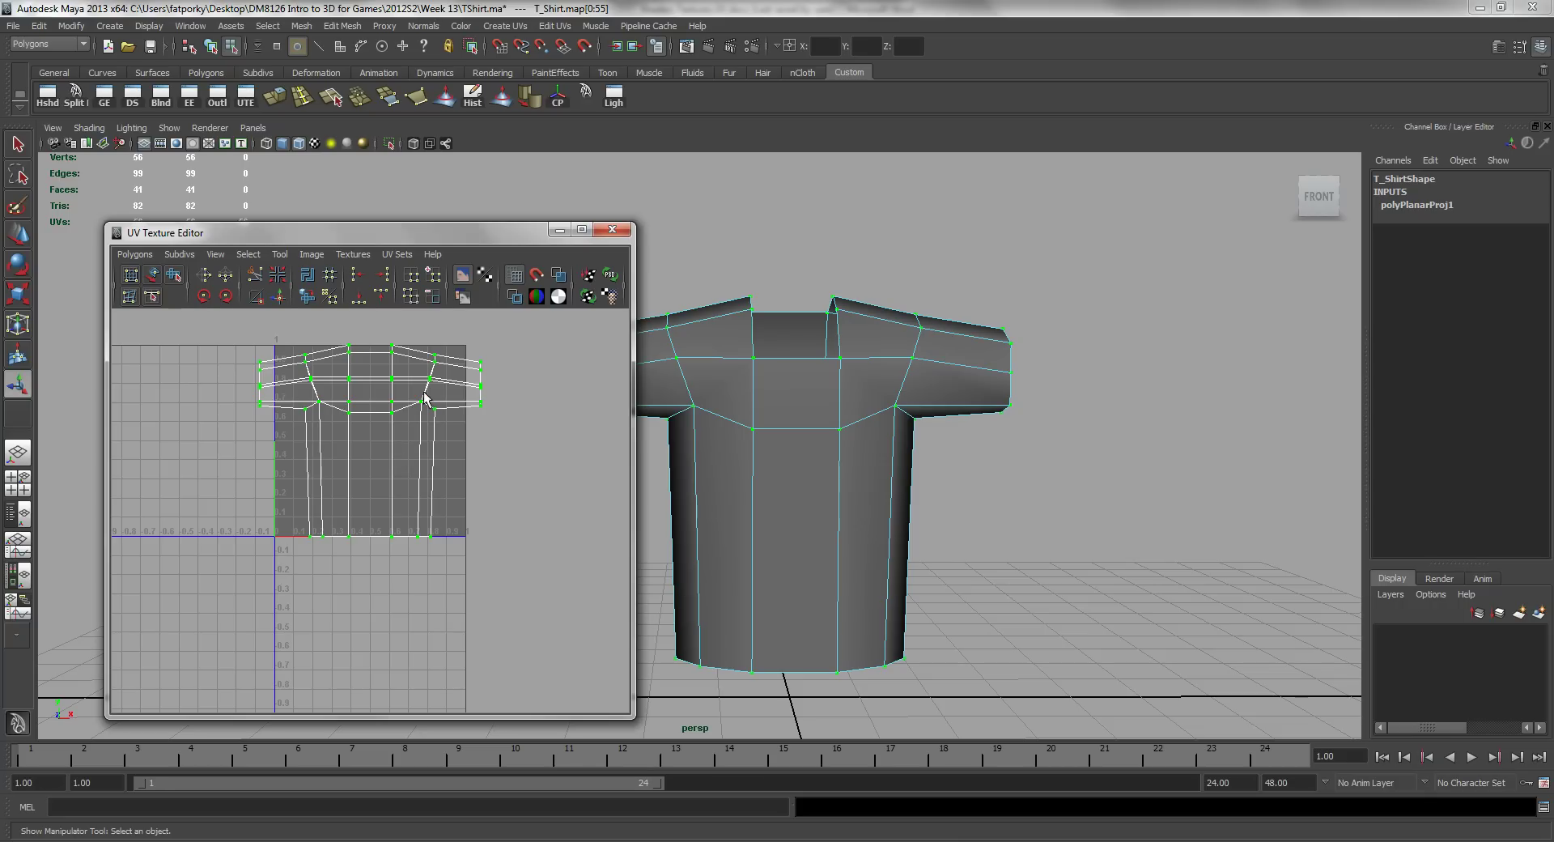
Scale all of the T-shirt's UVs down uniformly to fit inside the 0-1 texture square, then reselect the shirt as an object.
click(19, 297)
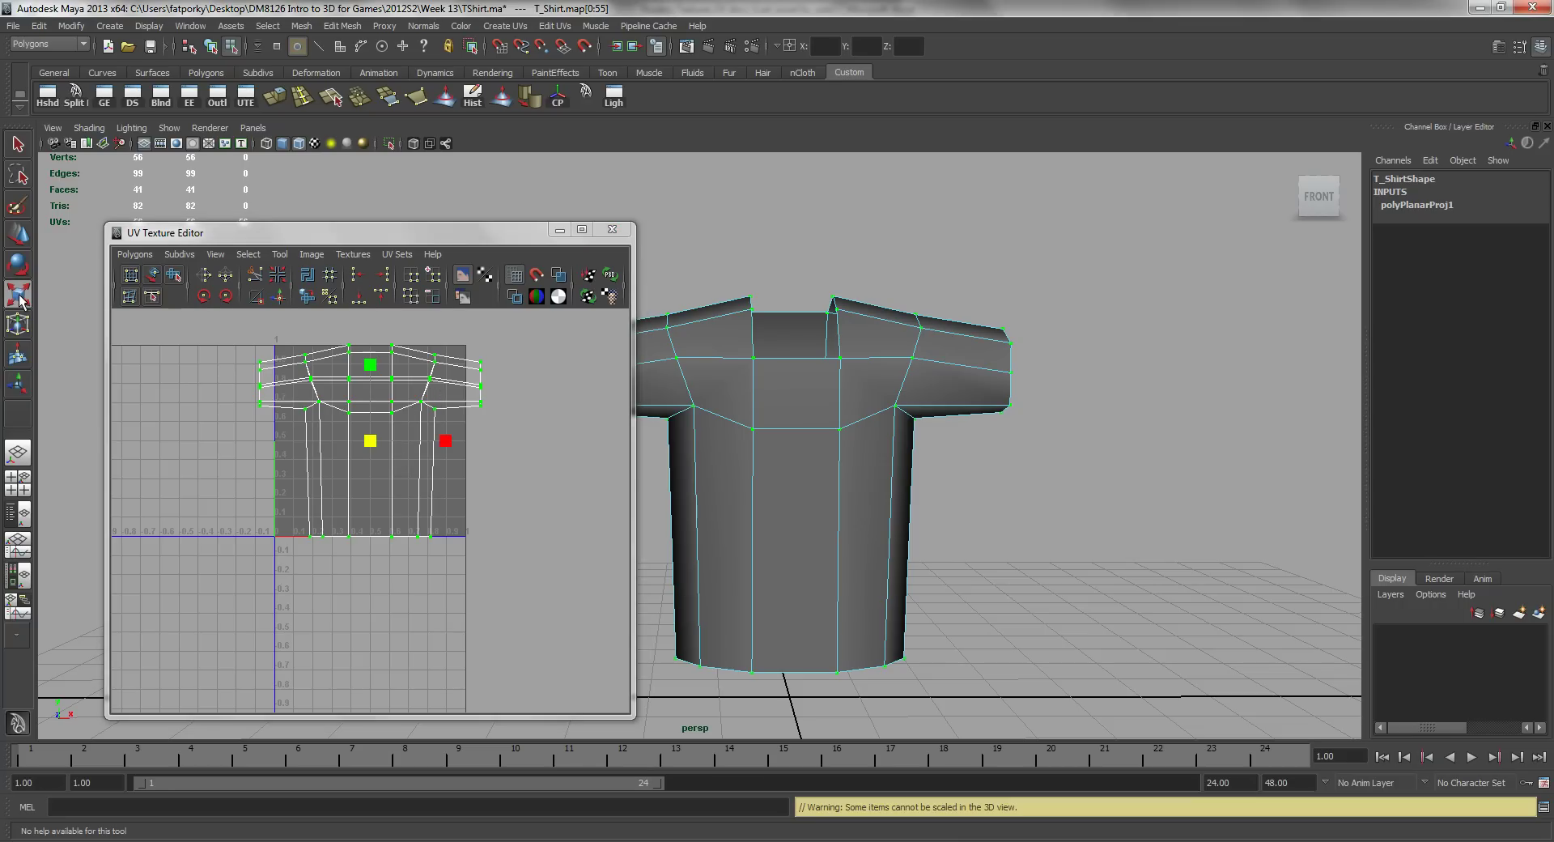
drag(370, 442, 358, 449)
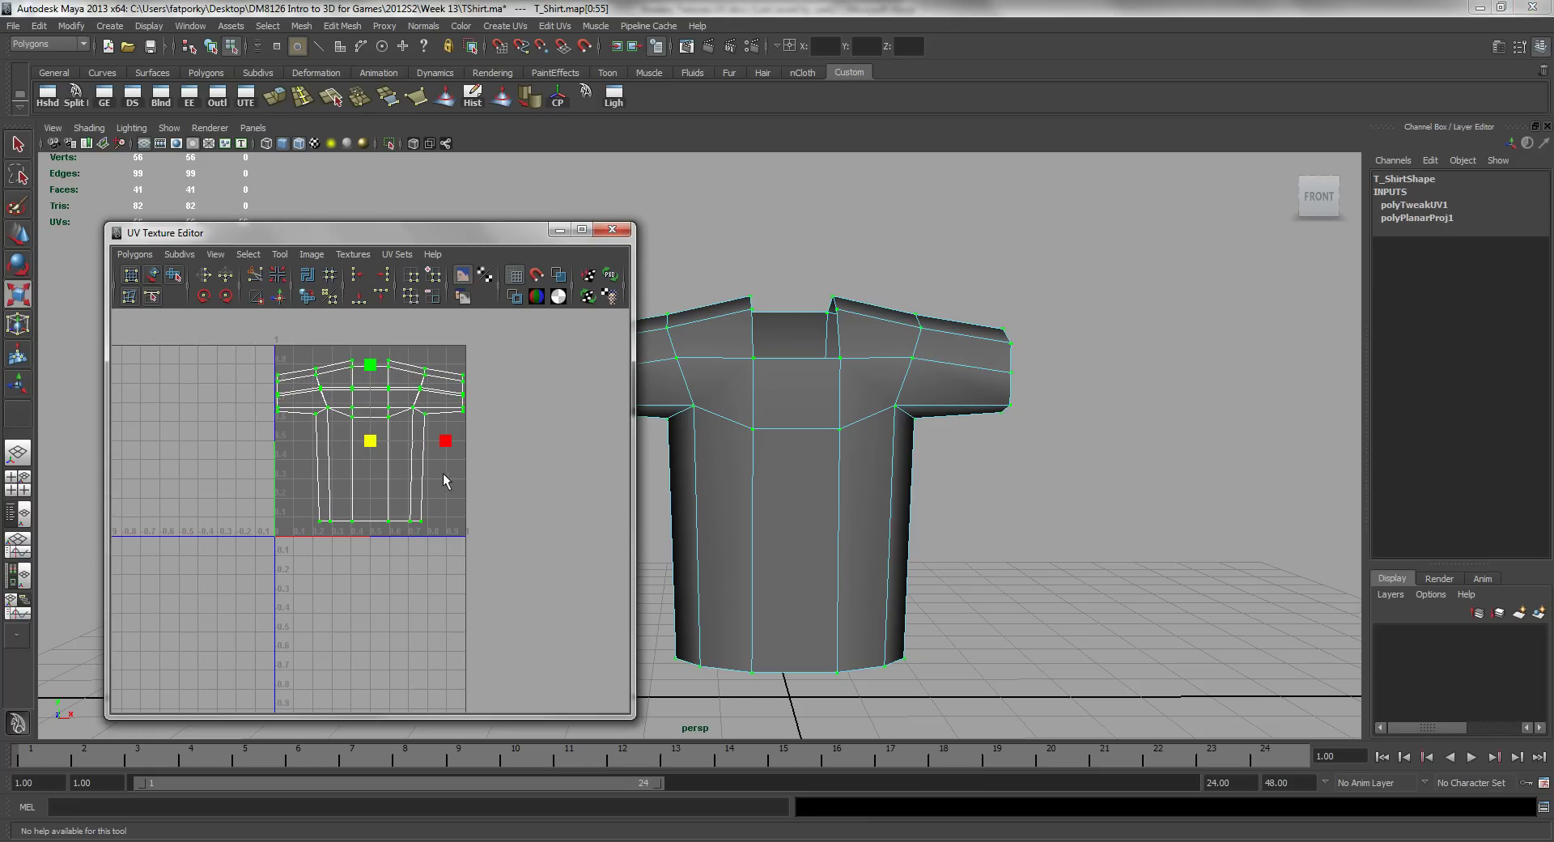
click(474, 486)
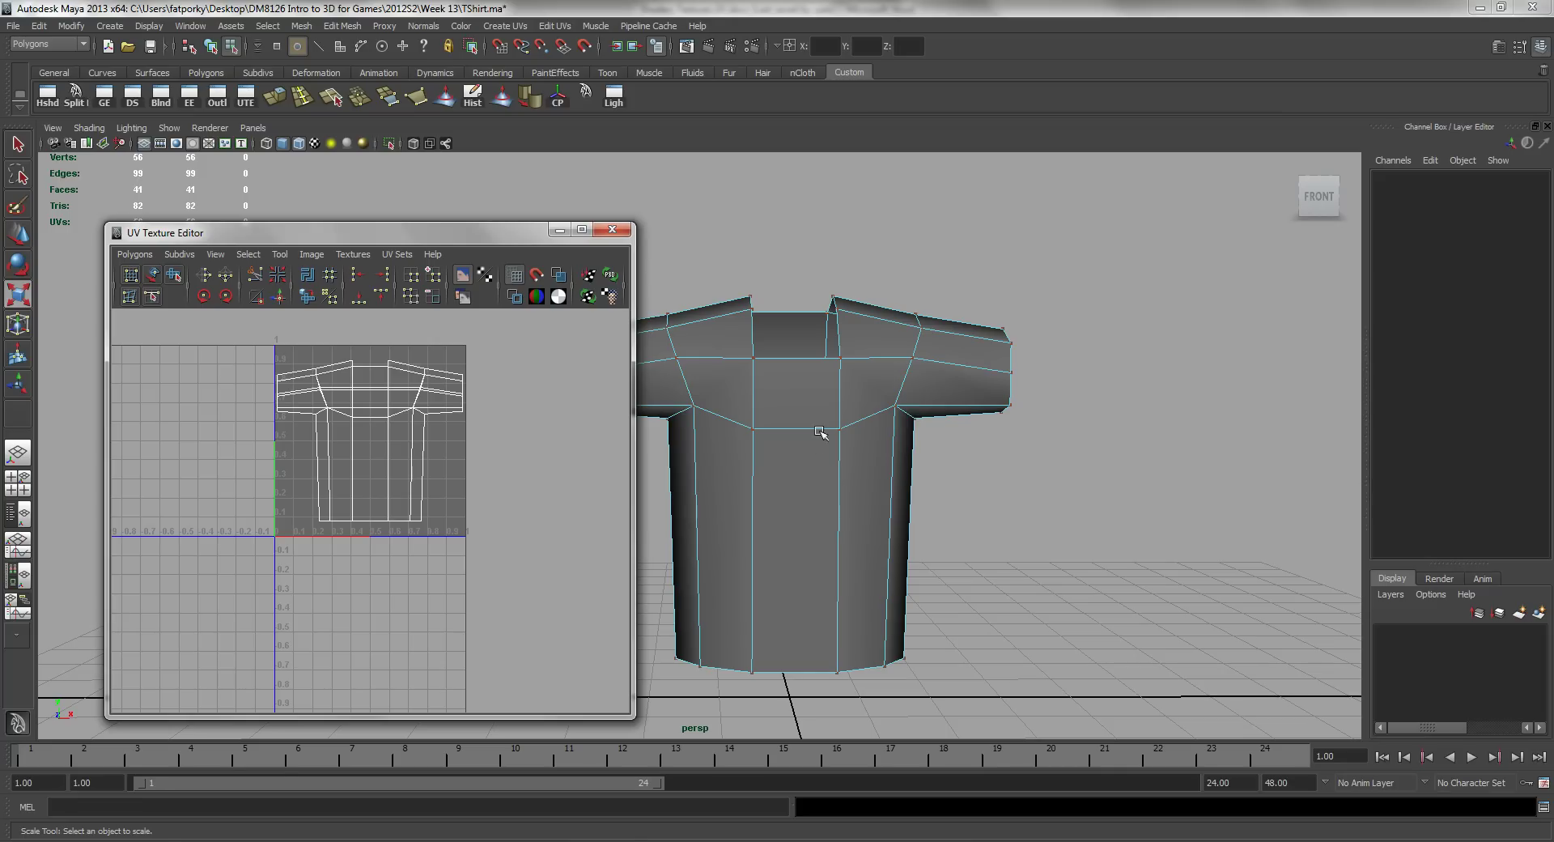
right_drag(794, 441, 864, 422)
click(850, 445)
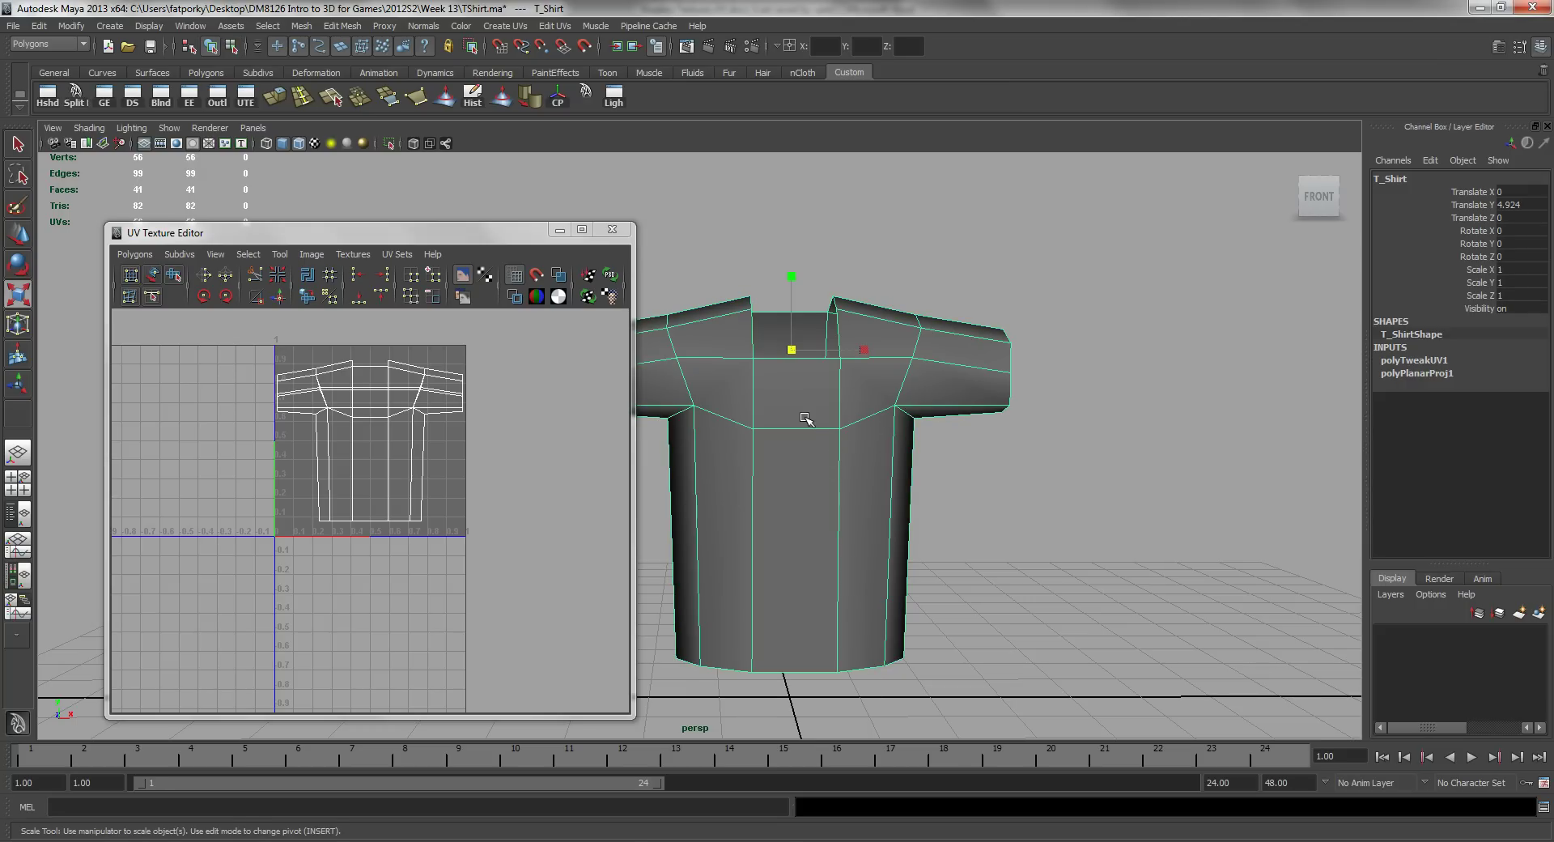
Try to rename the T-shirt's default lambert1 material in its material attributes.
right_click(822, 414)
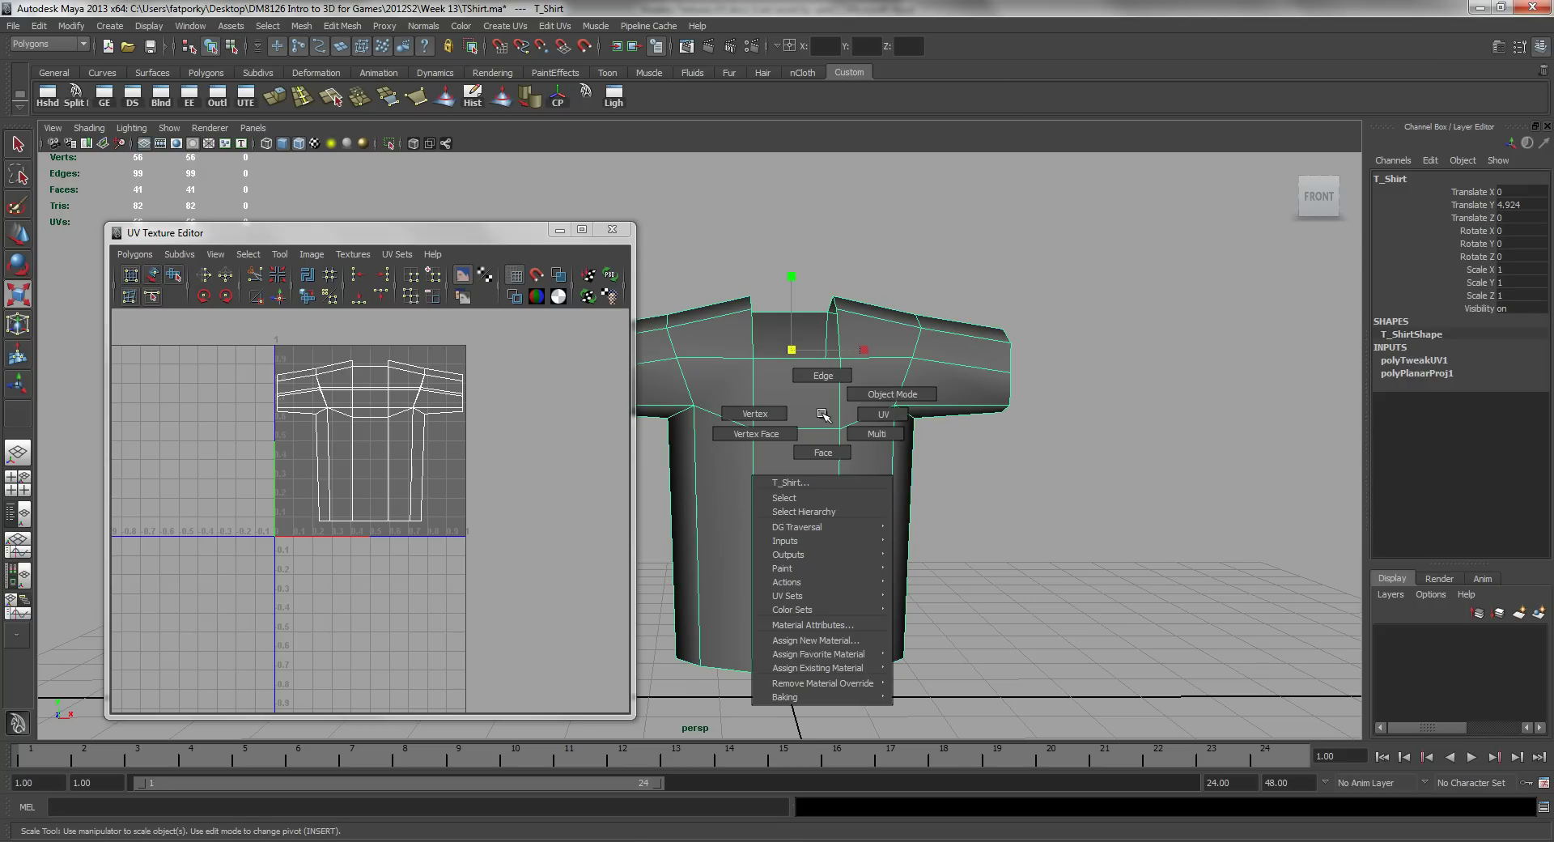
click(832, 624)
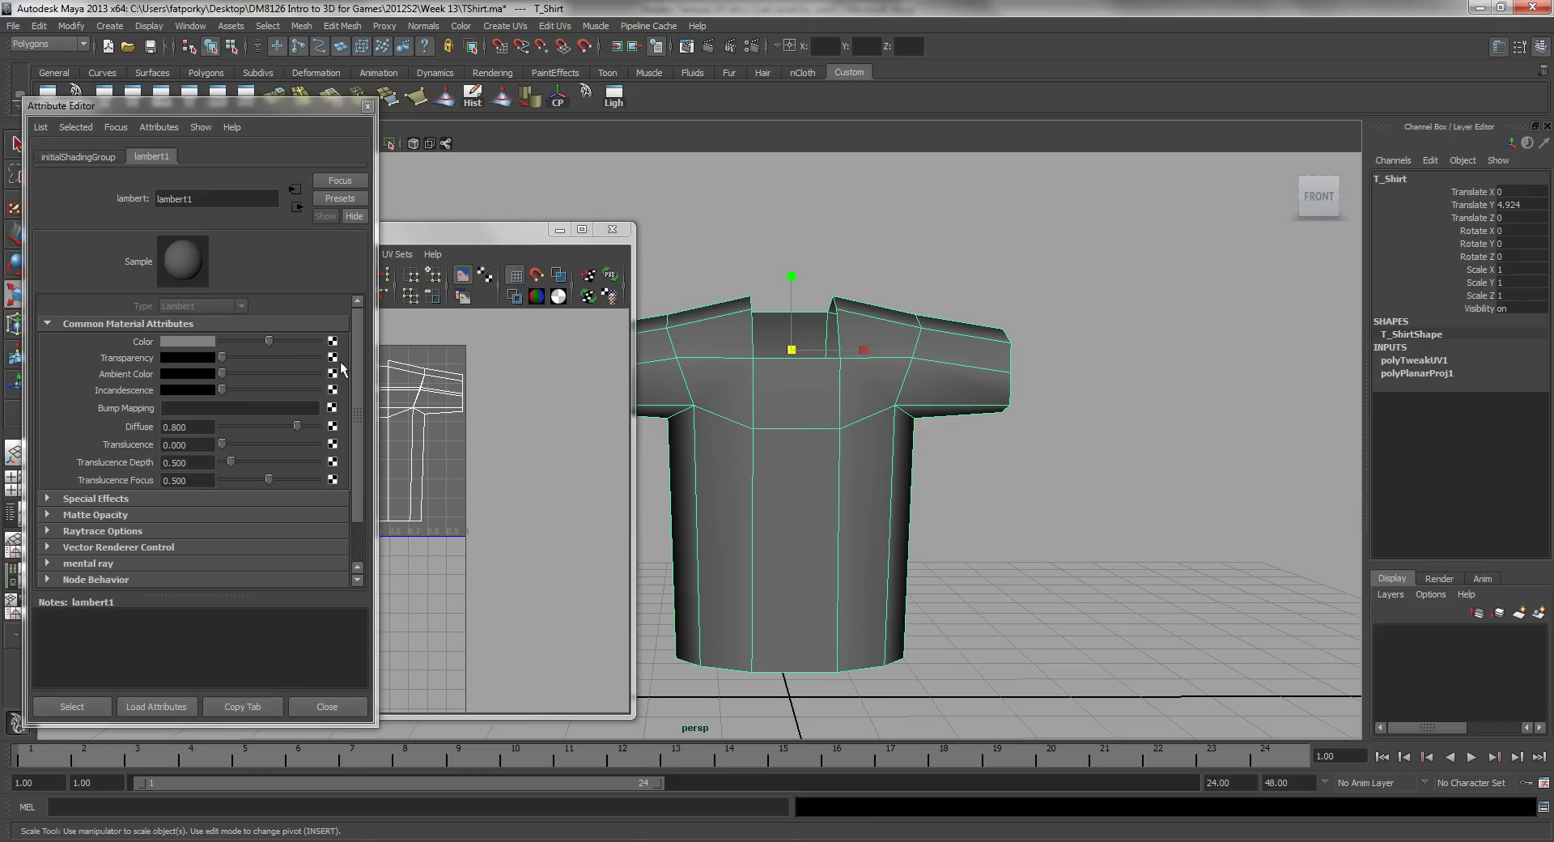
double_click(230, 198)
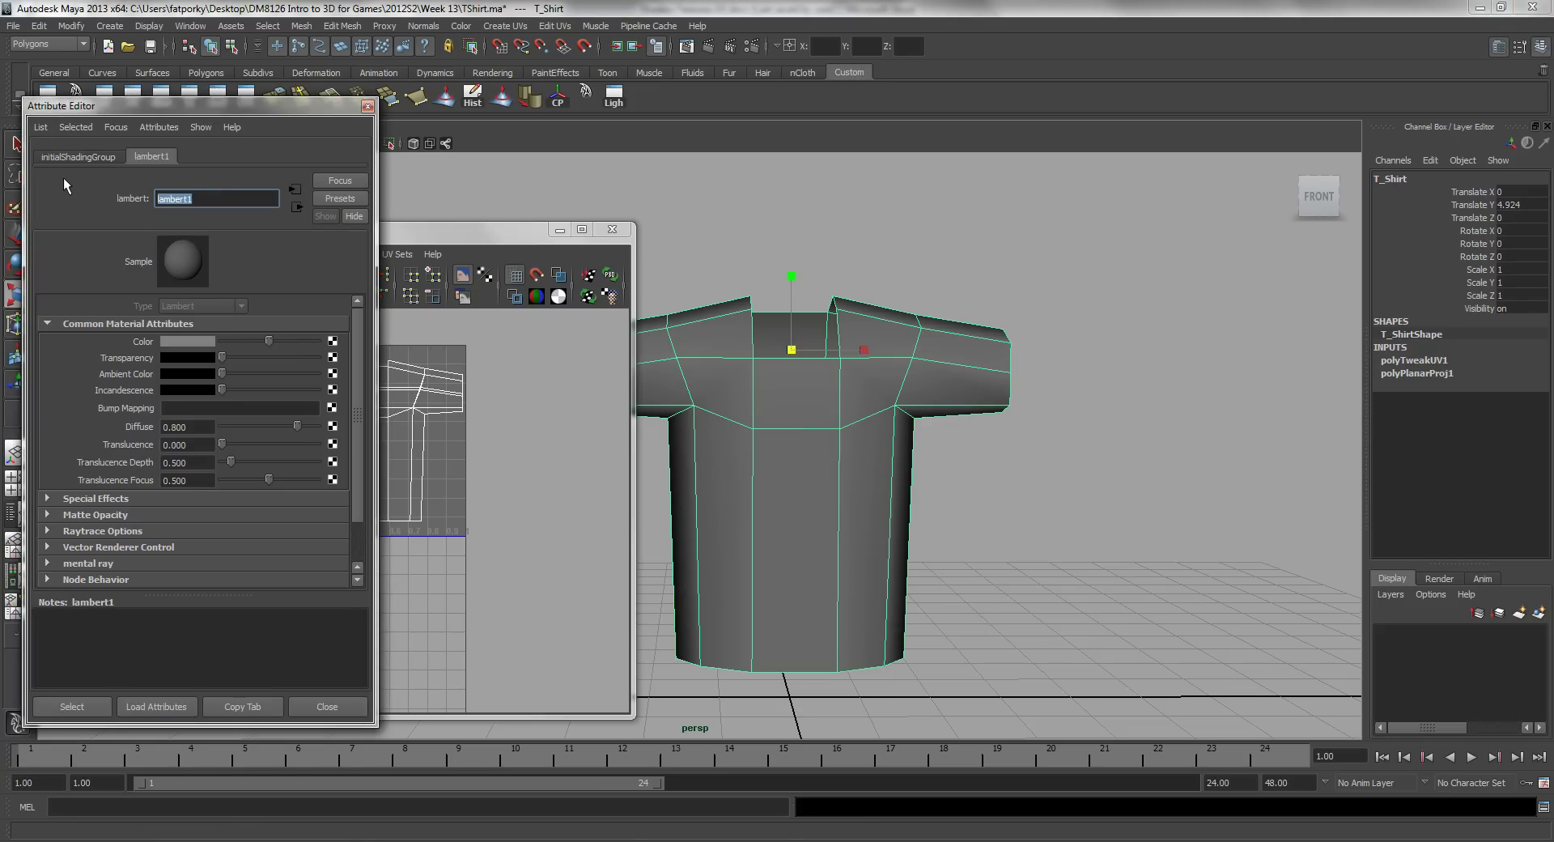
text(T)
key(Return)
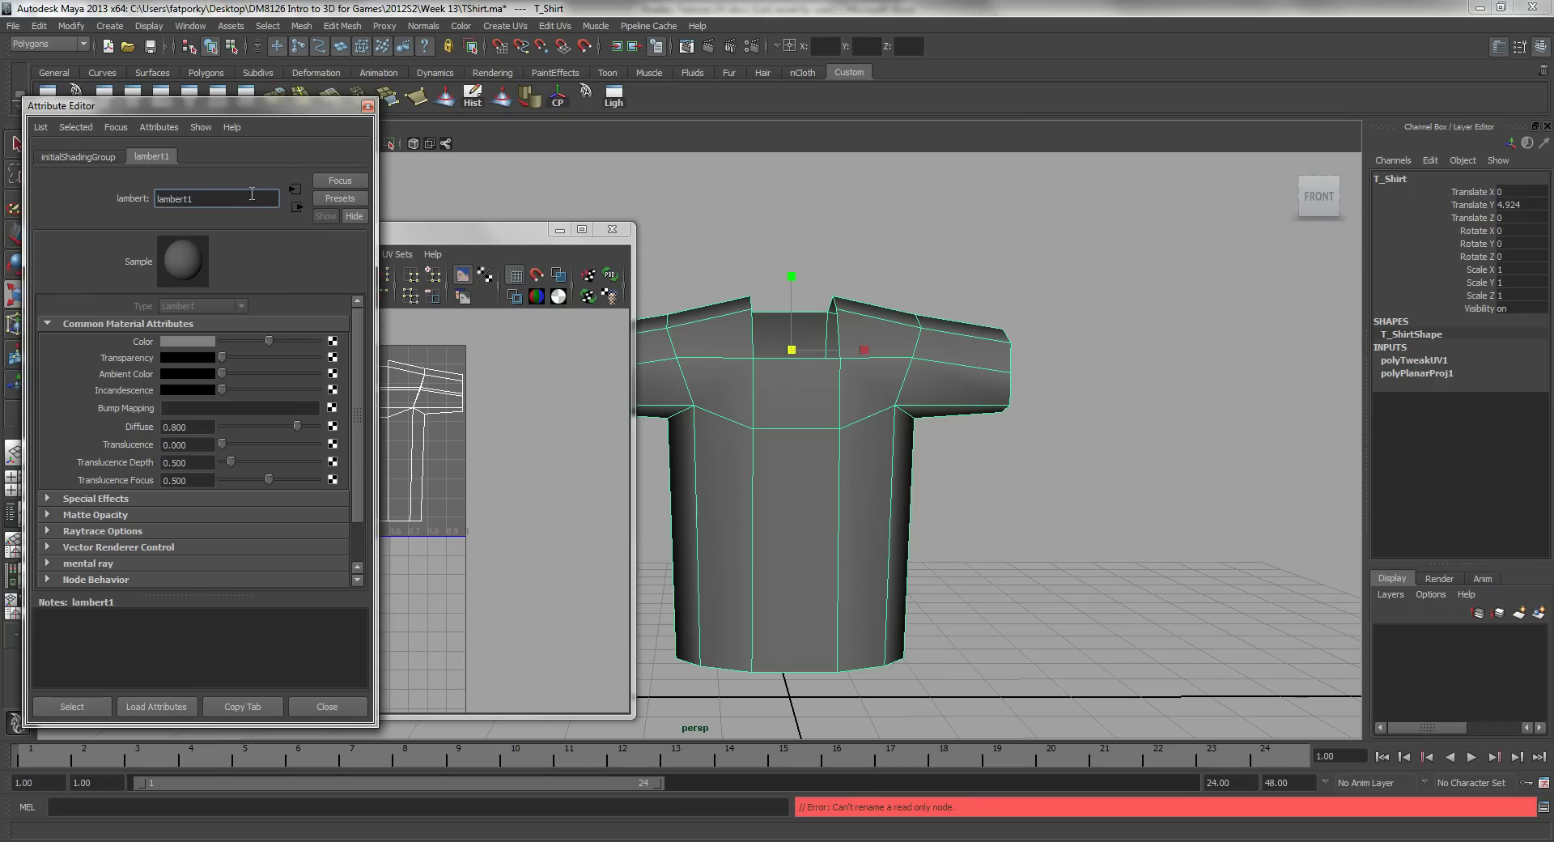
click(367, 106)
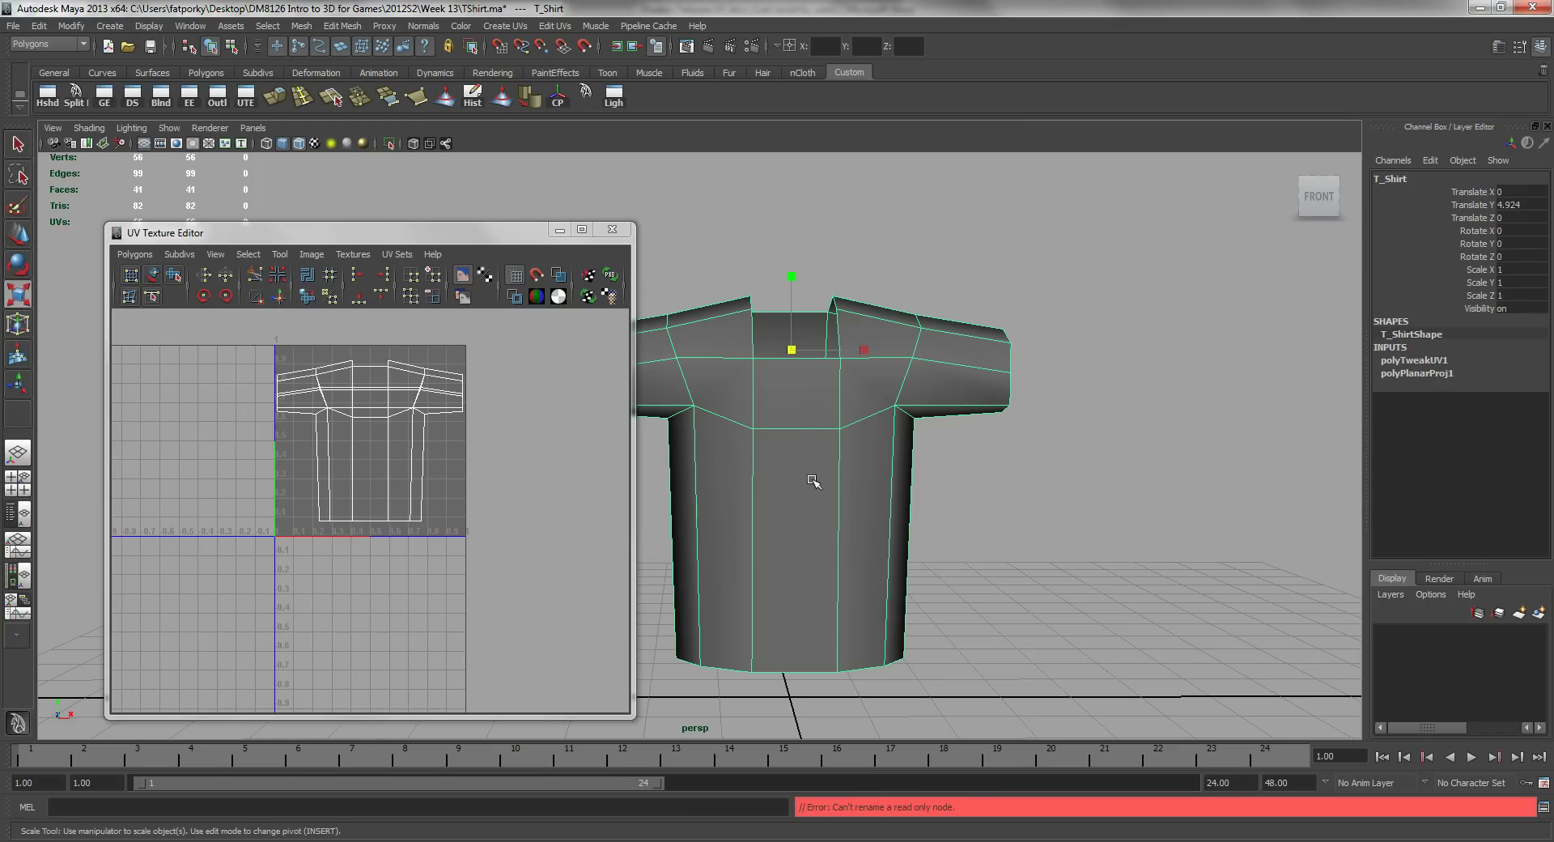
Assign a new Lambert material to the T-shirt and name it T_Shirt1.
right_drag(789, 427, 805, 650)
click(682, 418)
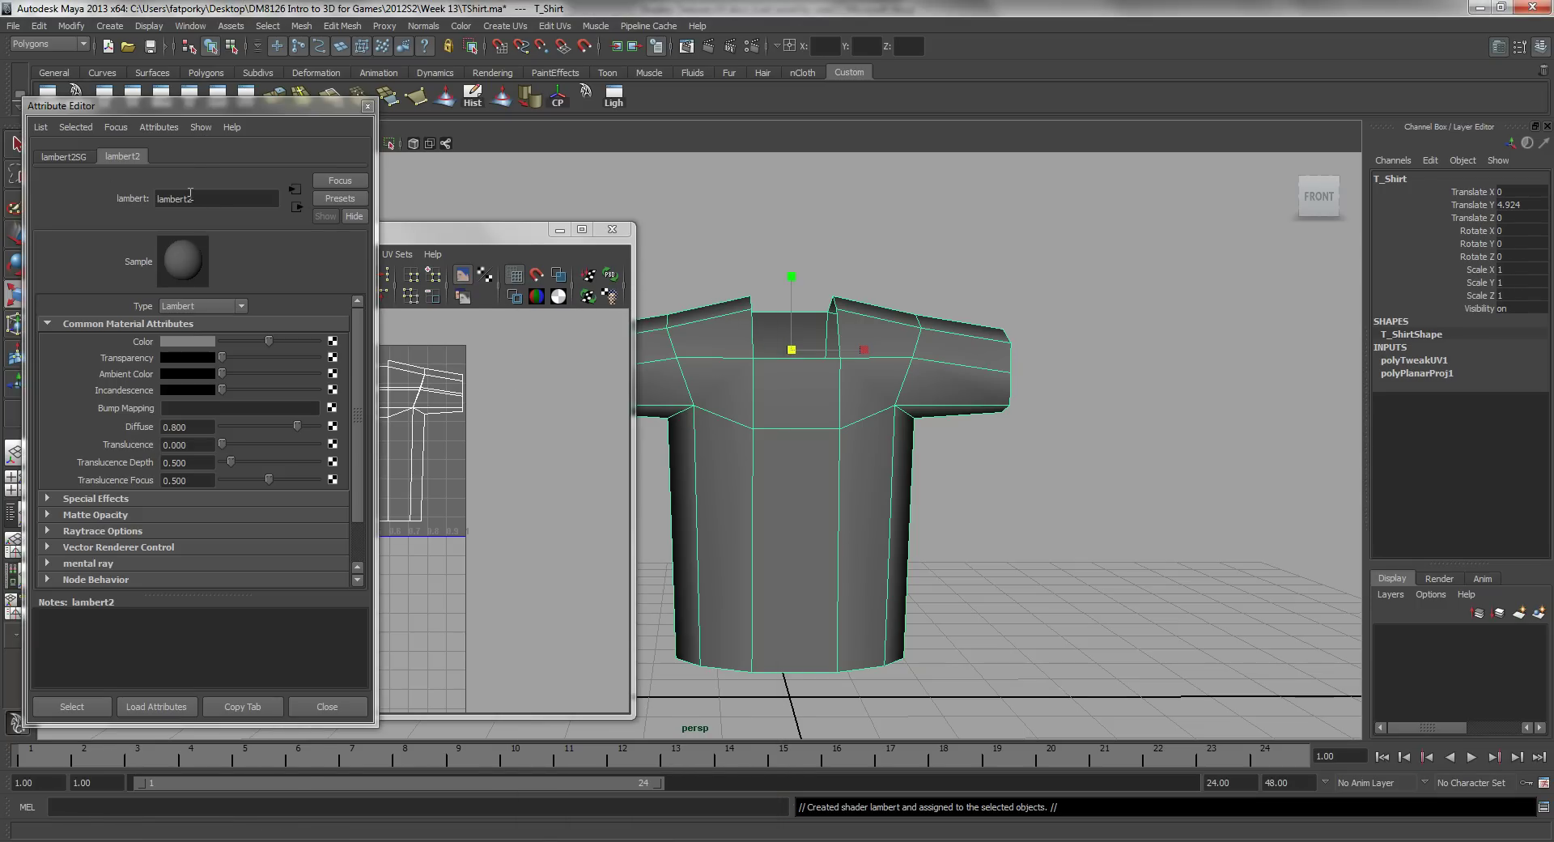
double_click(219, 199)
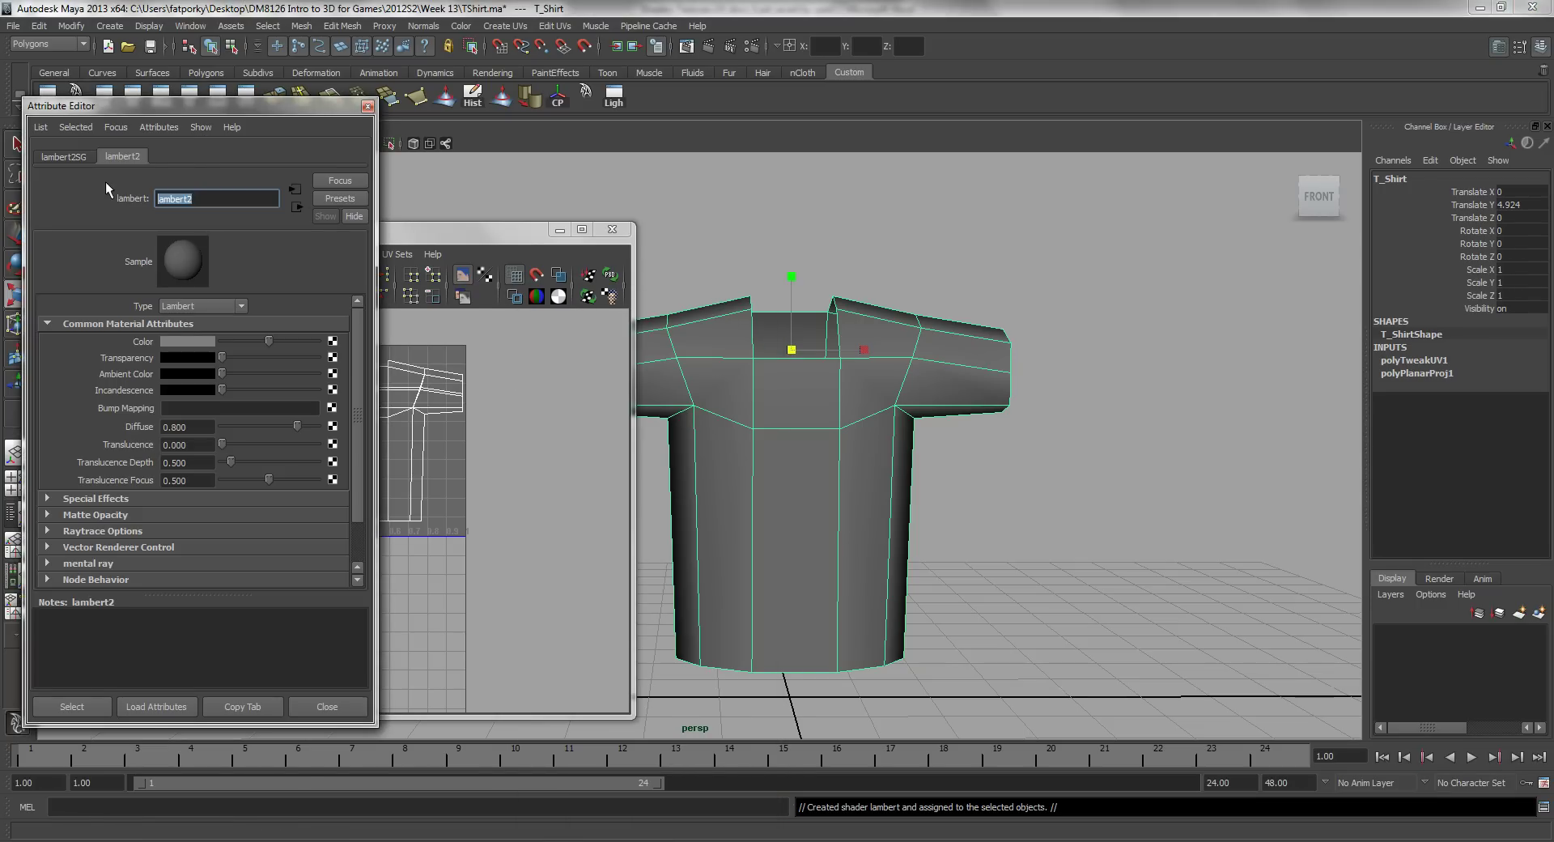
text(T)
text(_Shirt1)
key(Return)
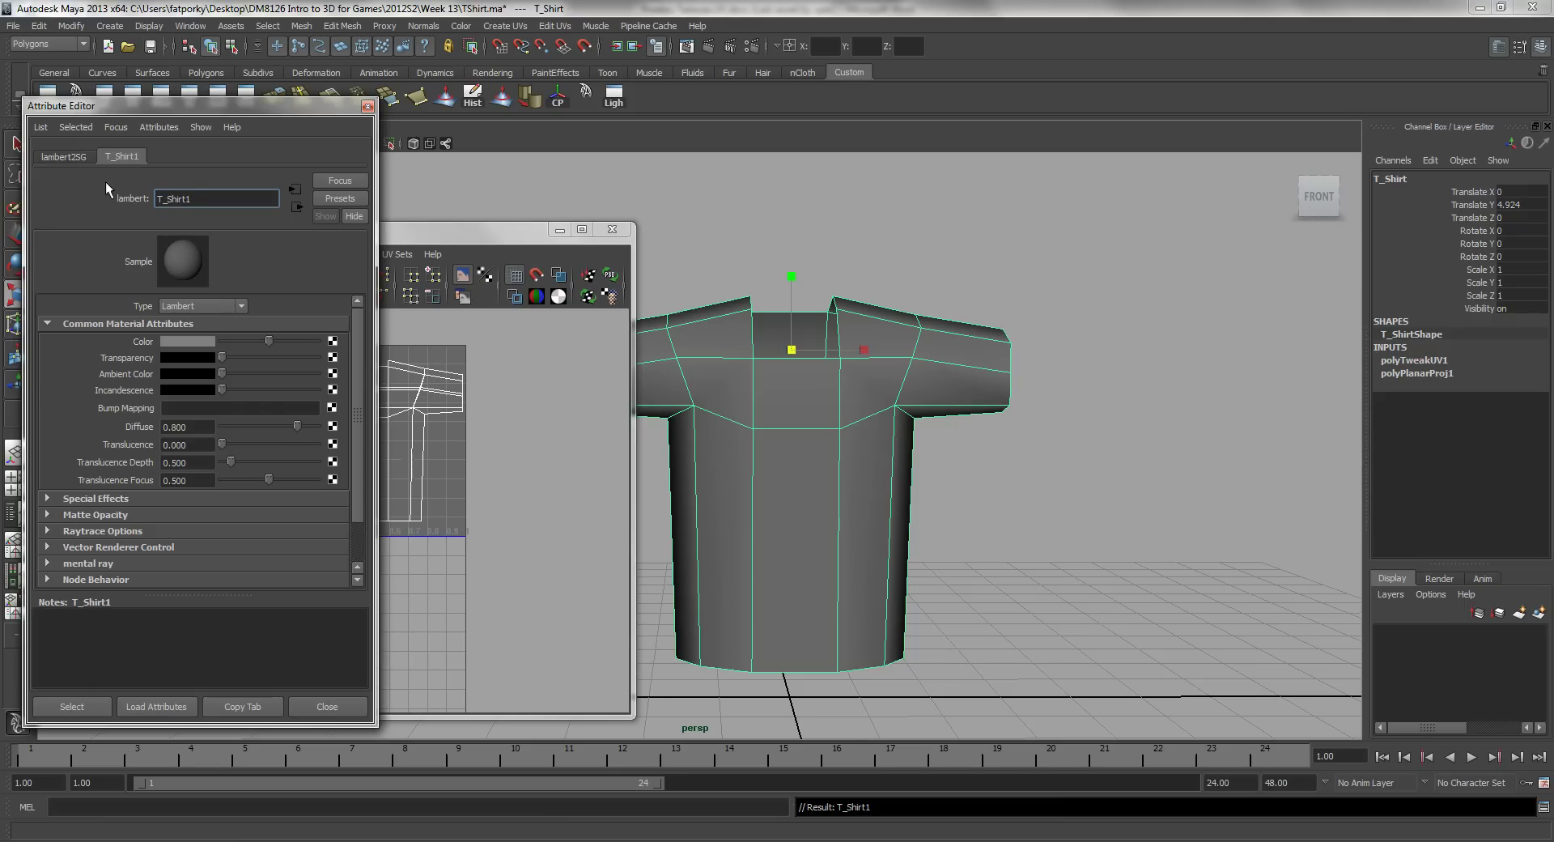
Map a 2D Checker texture to the T_Shirt1 material's color and display textures in the viewport.
click(332, 348)
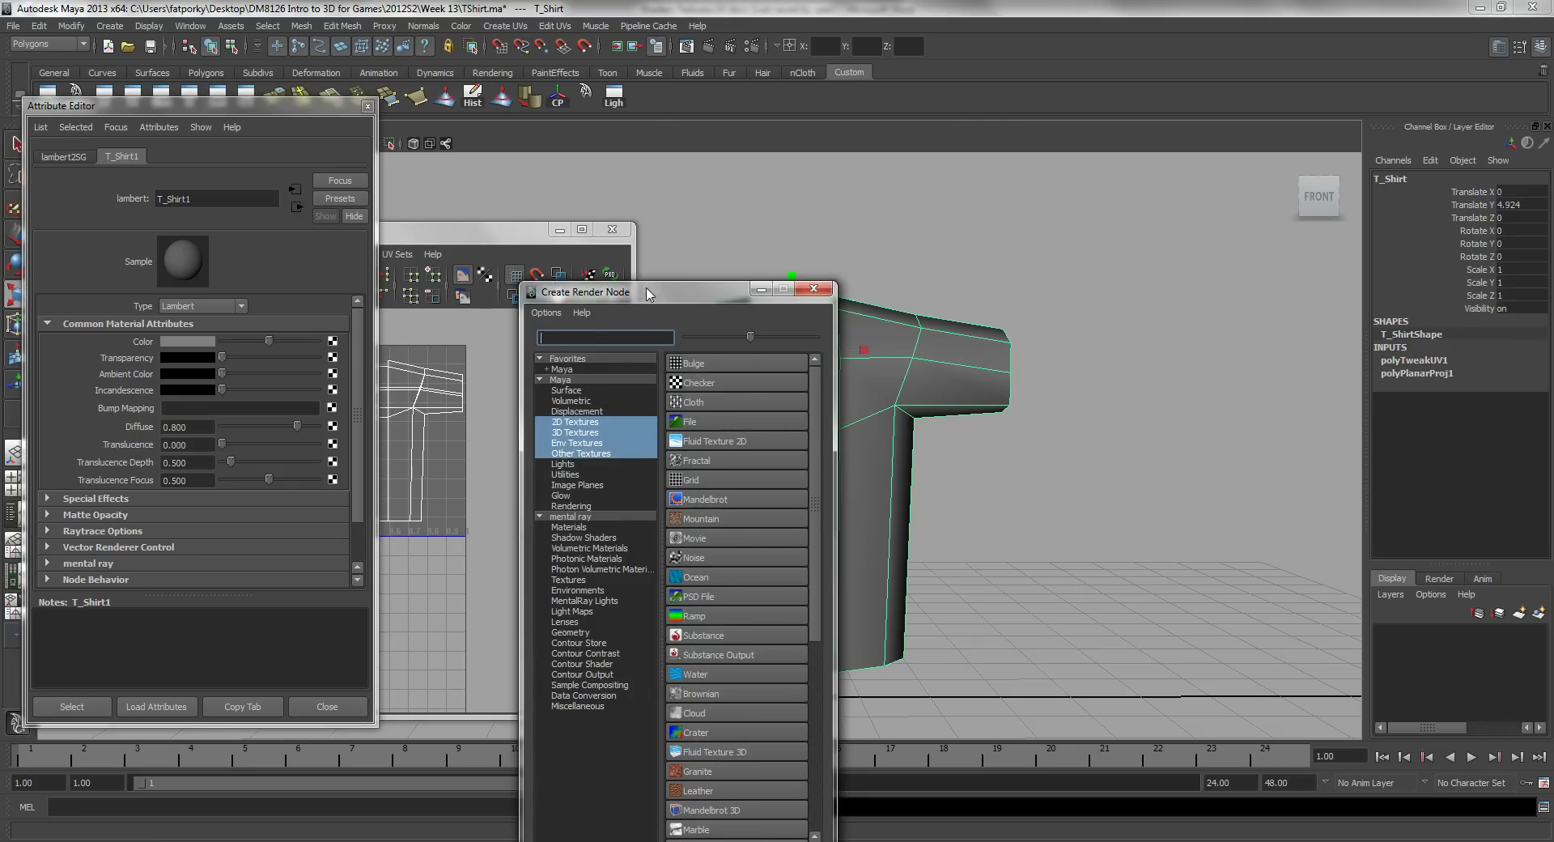
drag(638, 301, 610, 118)
click(556, 235)
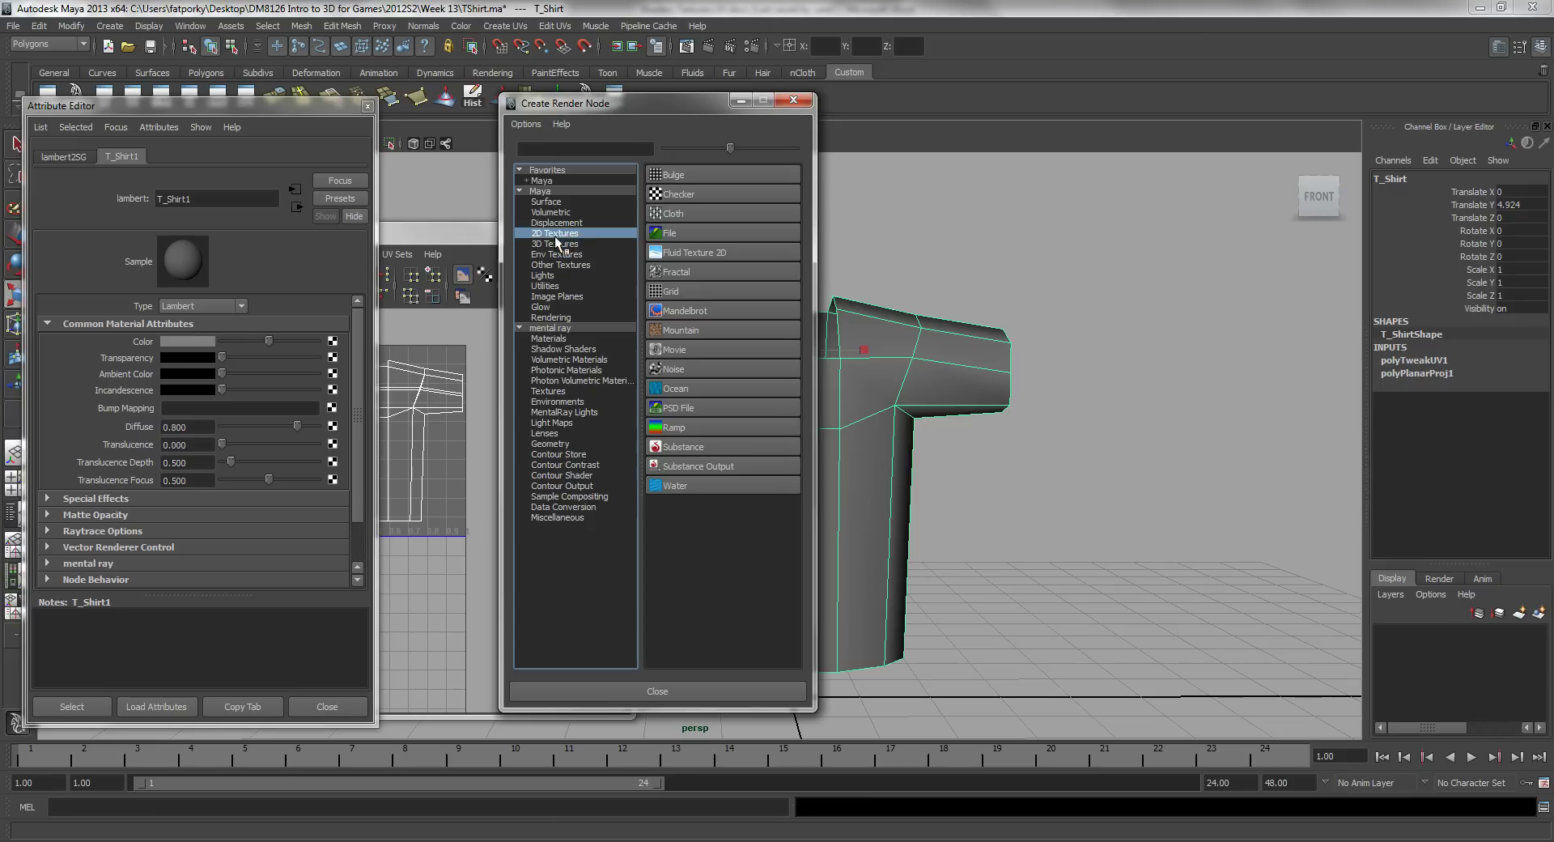
click(689, 194)
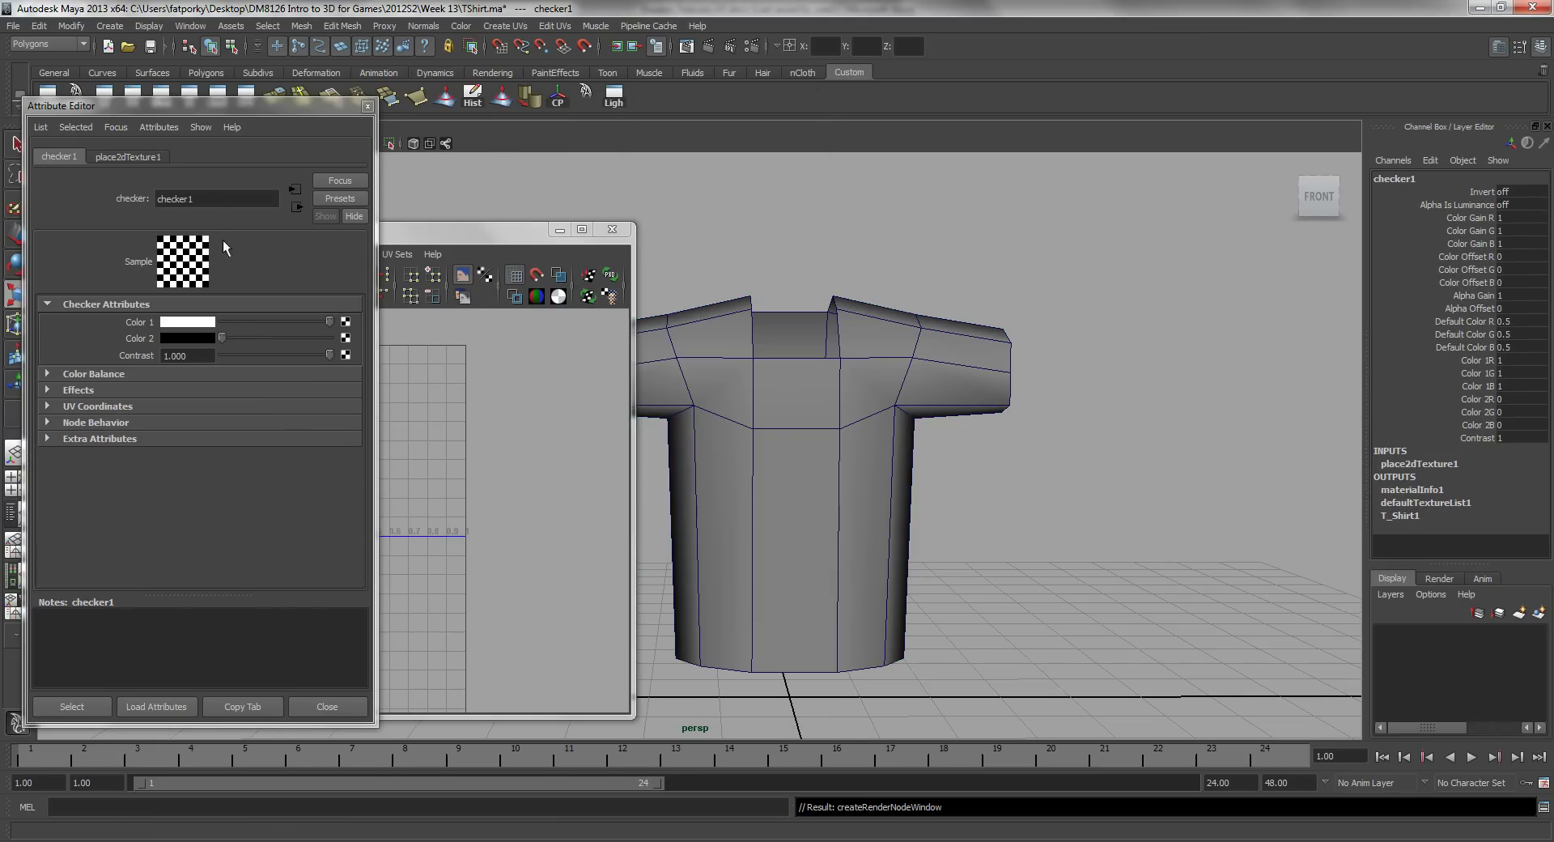
click(368, 106)
alt+middle_drag(787, 486, 845, 487)
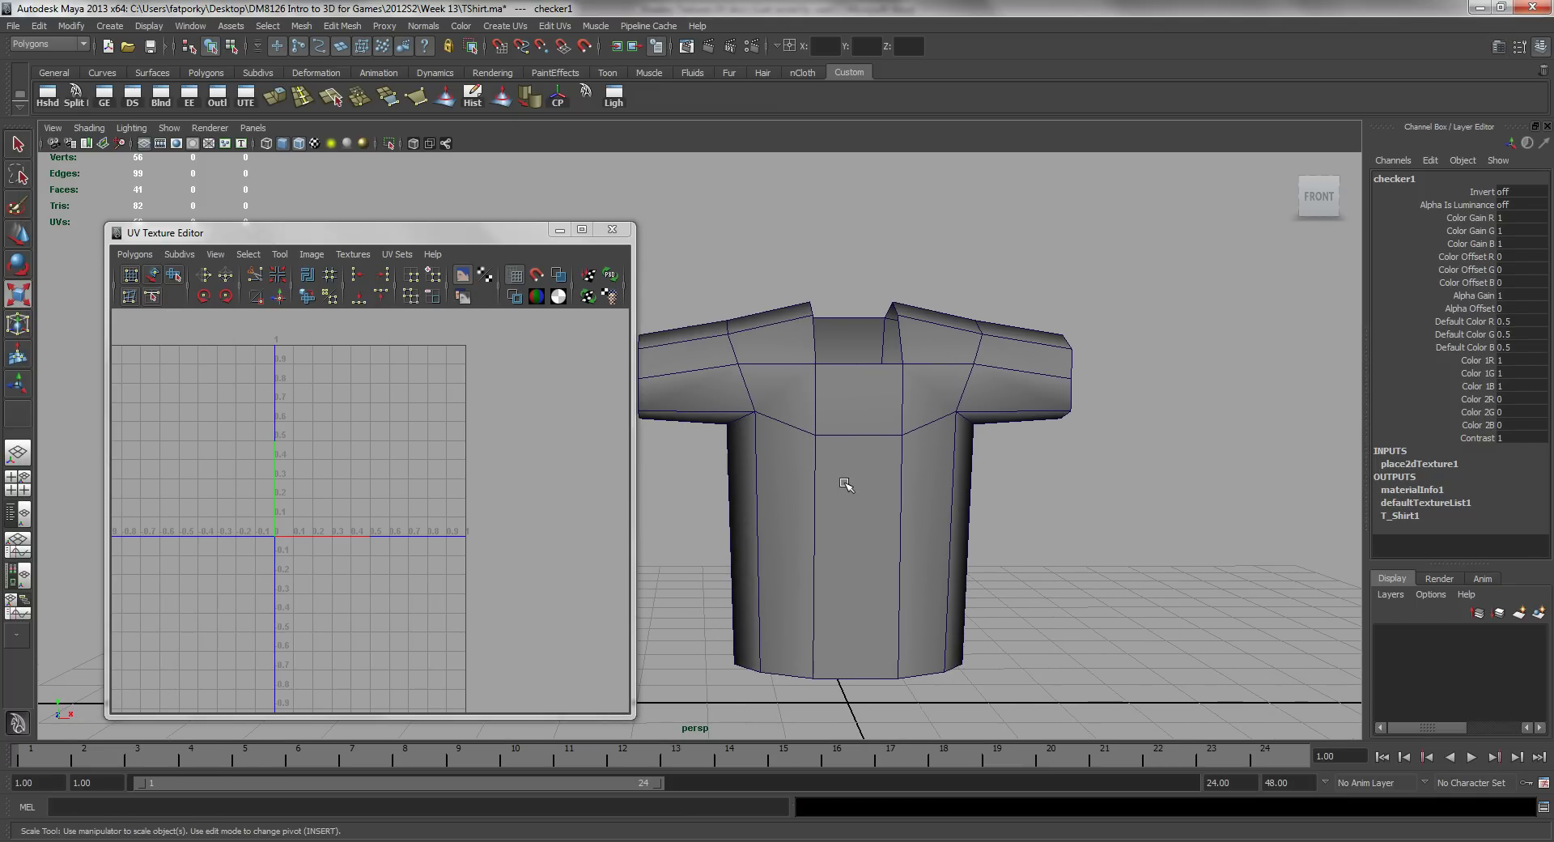
key(6)
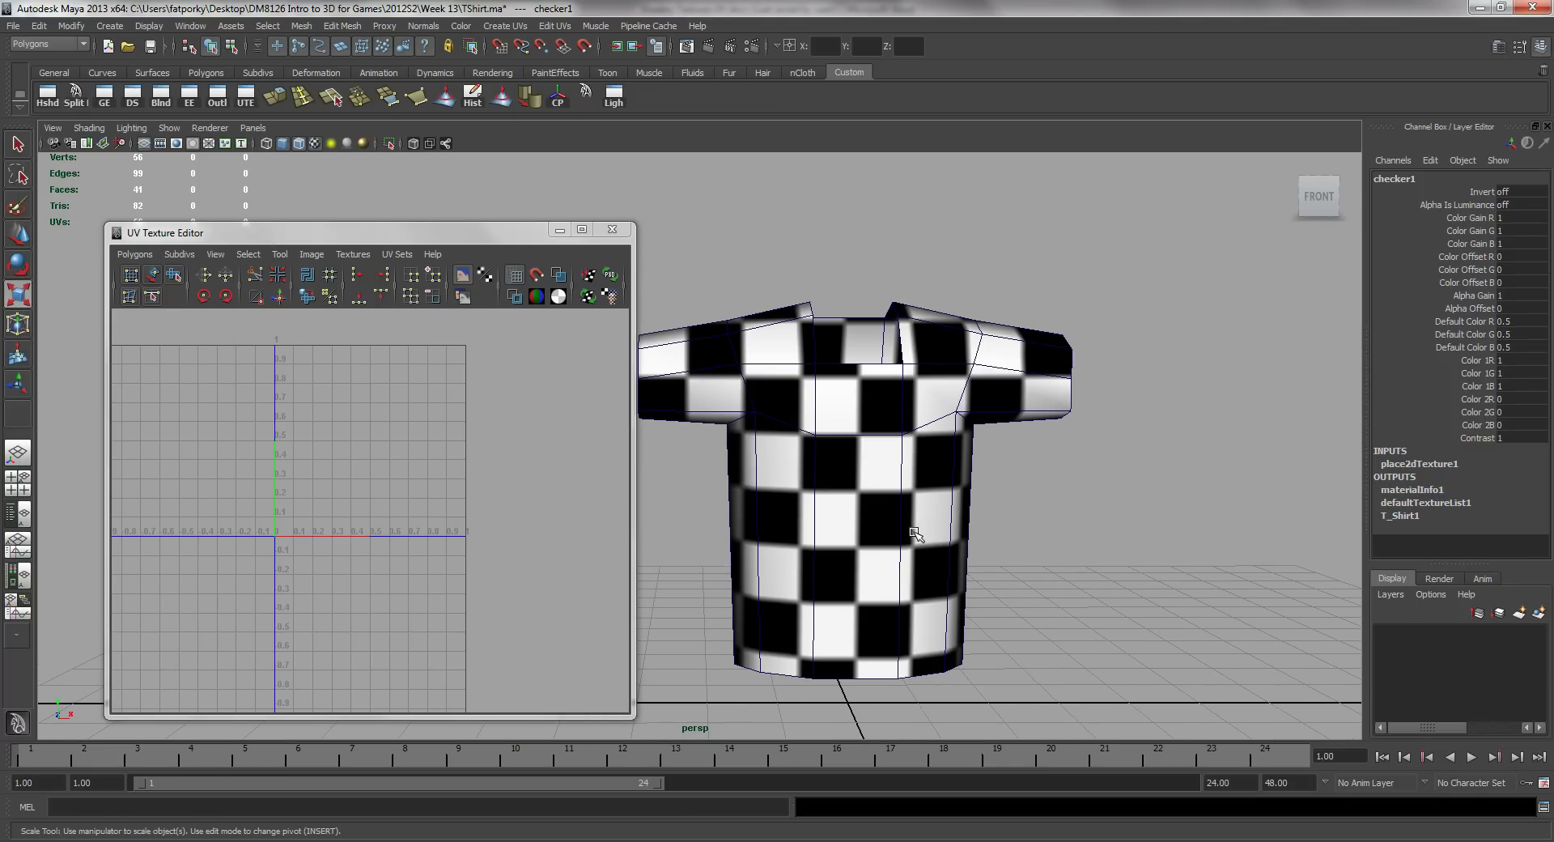
Examine the checker pattern on the T-shirt's front, sides and sleeves for stretching from the planar projection.
alt+drag(984, 546, 999, 516)
alt+middle_drag(998, 516, 924, 500)
alt+drag(924, 501, 880, 544)
key(space)
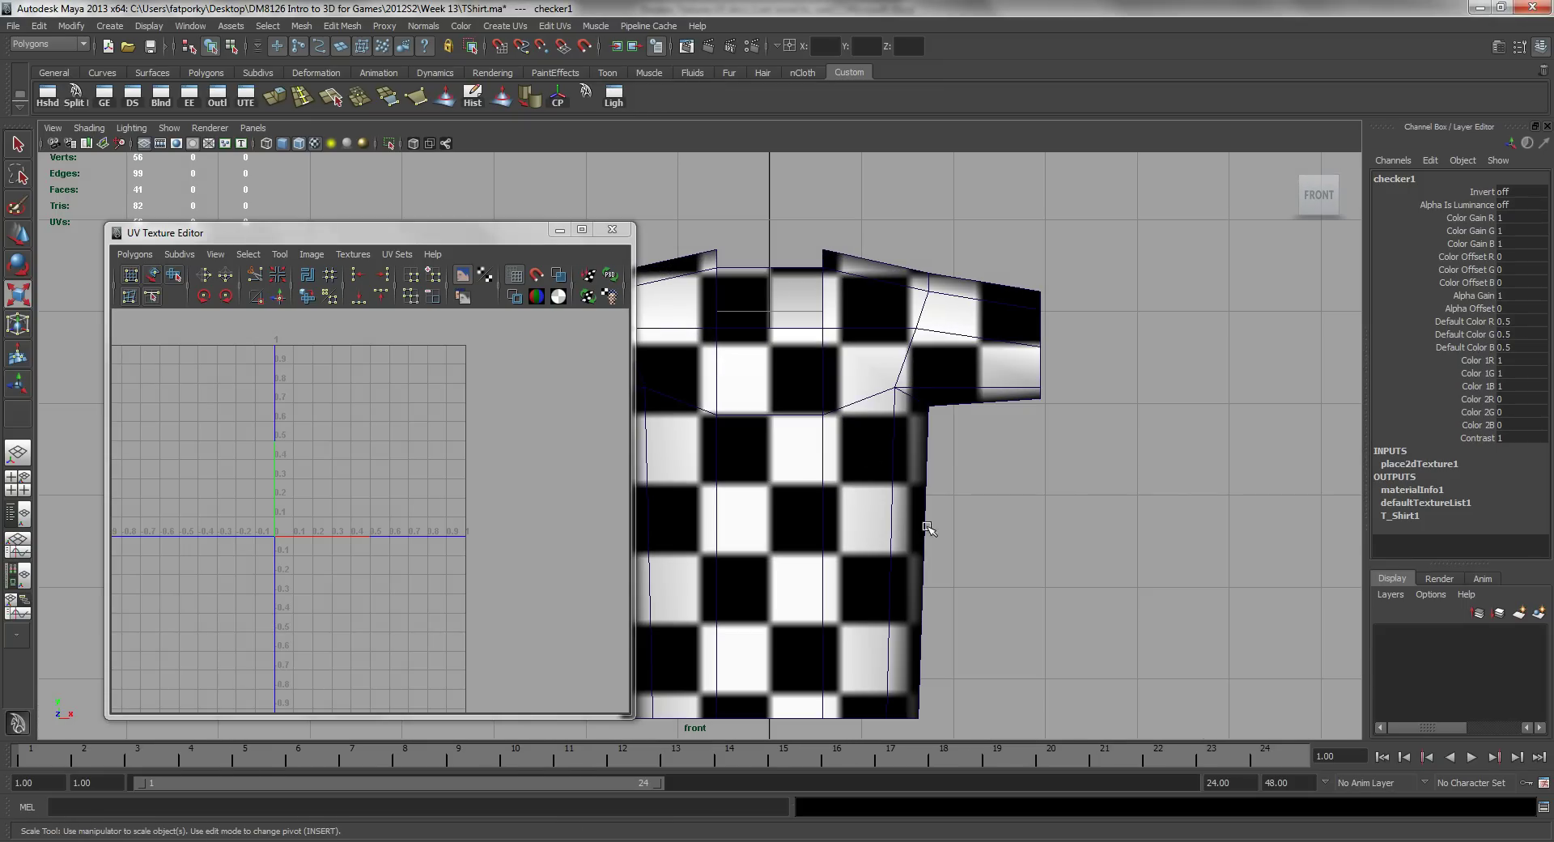
key(space)
drag(864, 526, 728, 548)
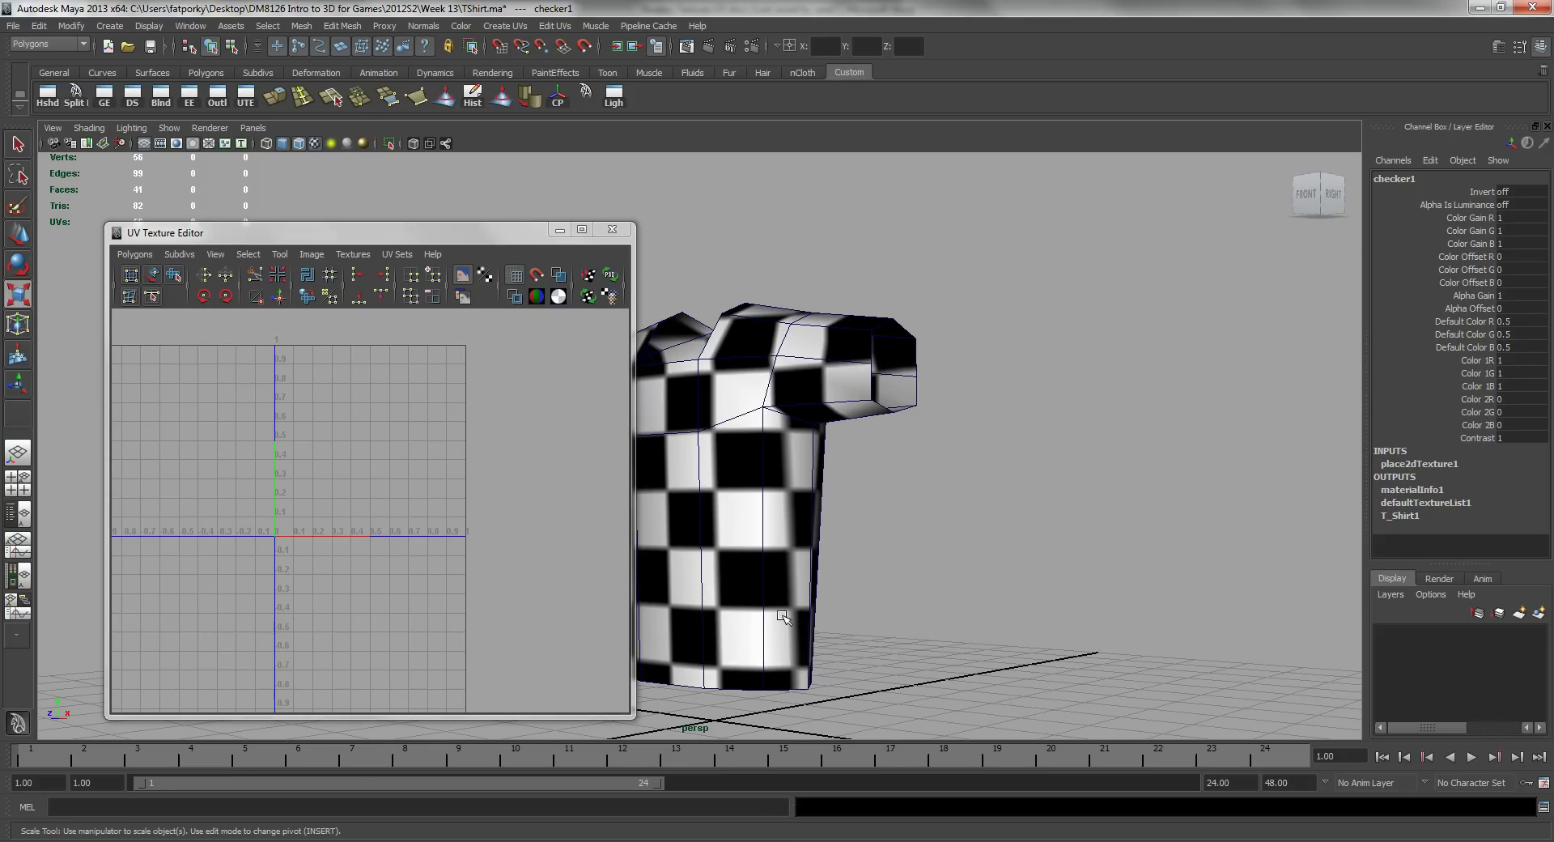
alt+drag(771, 468, 752, 505)
alt+drag(772, 668, 766, 454)
alt+drag(781, 512, 716, 581)
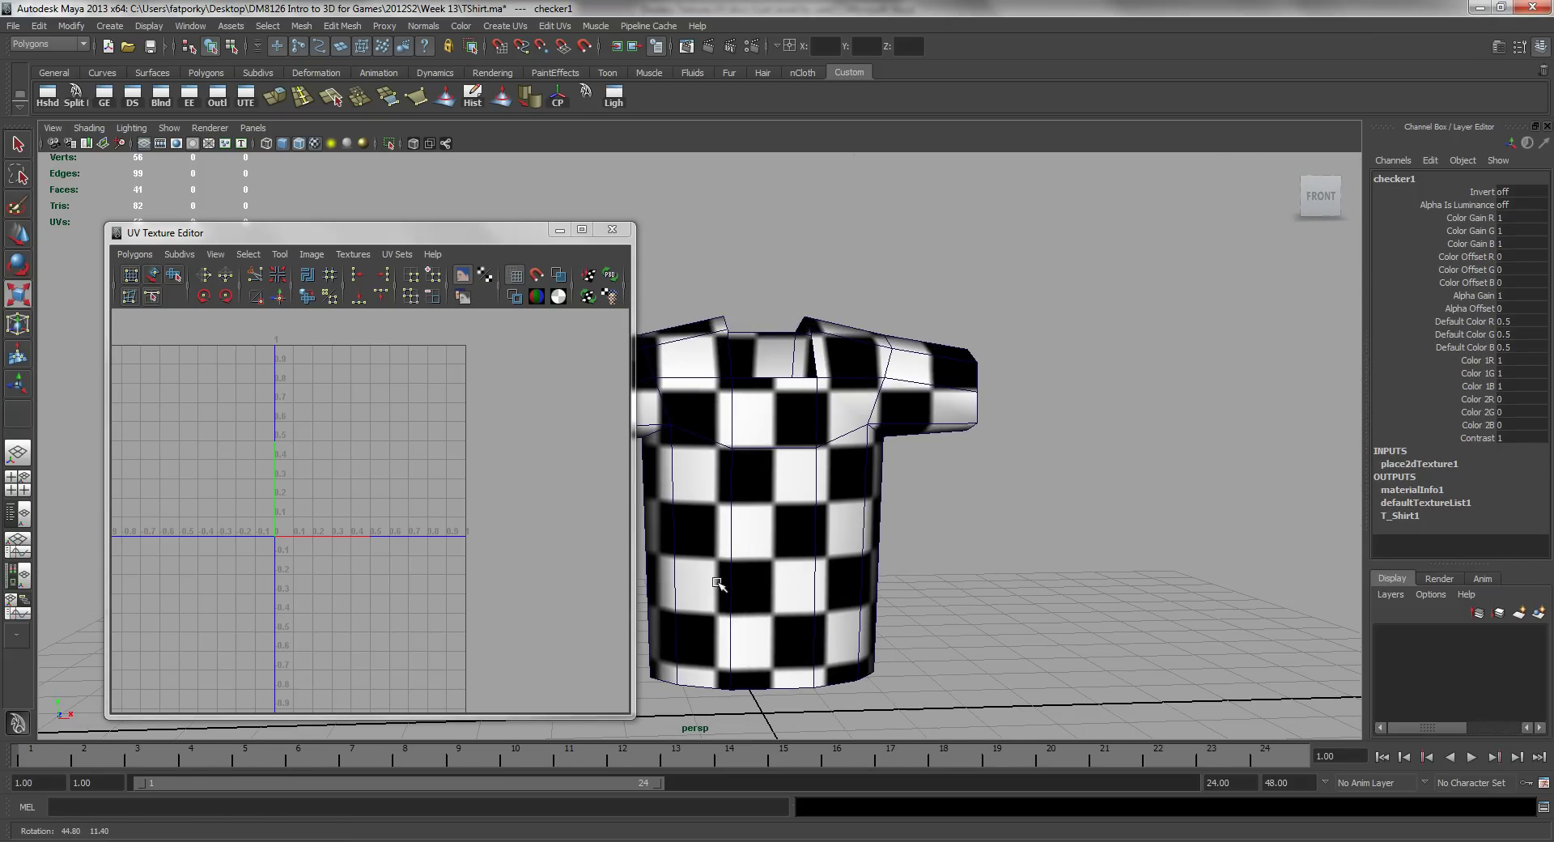
Select the T-shirt to show its UVs over the checker and move the UV Texture Editor clear of the model.
click(783, 492)
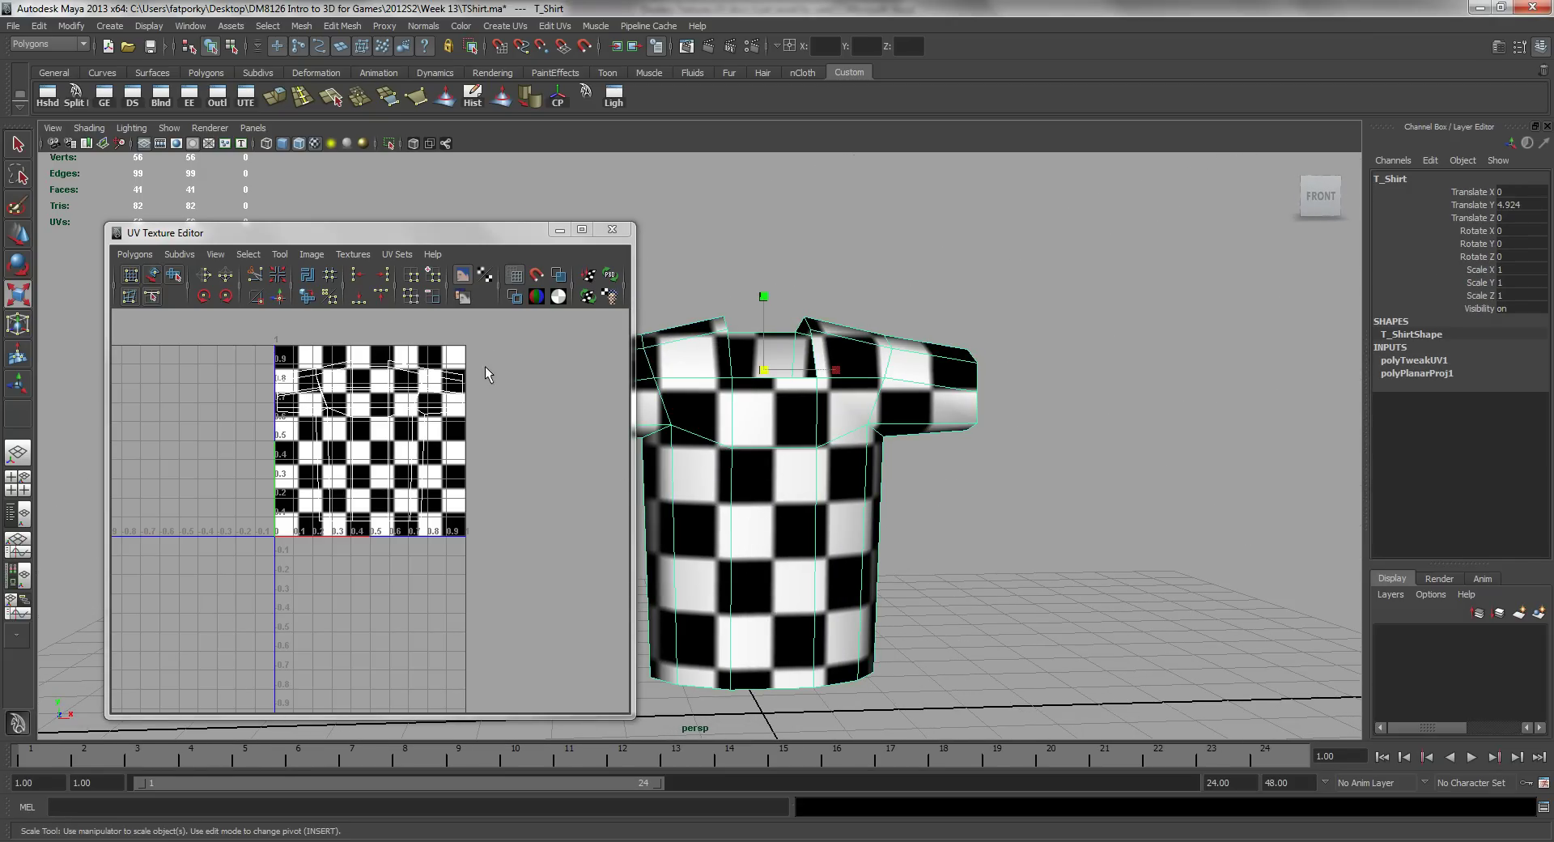
drag(343, 240, 307, 170)
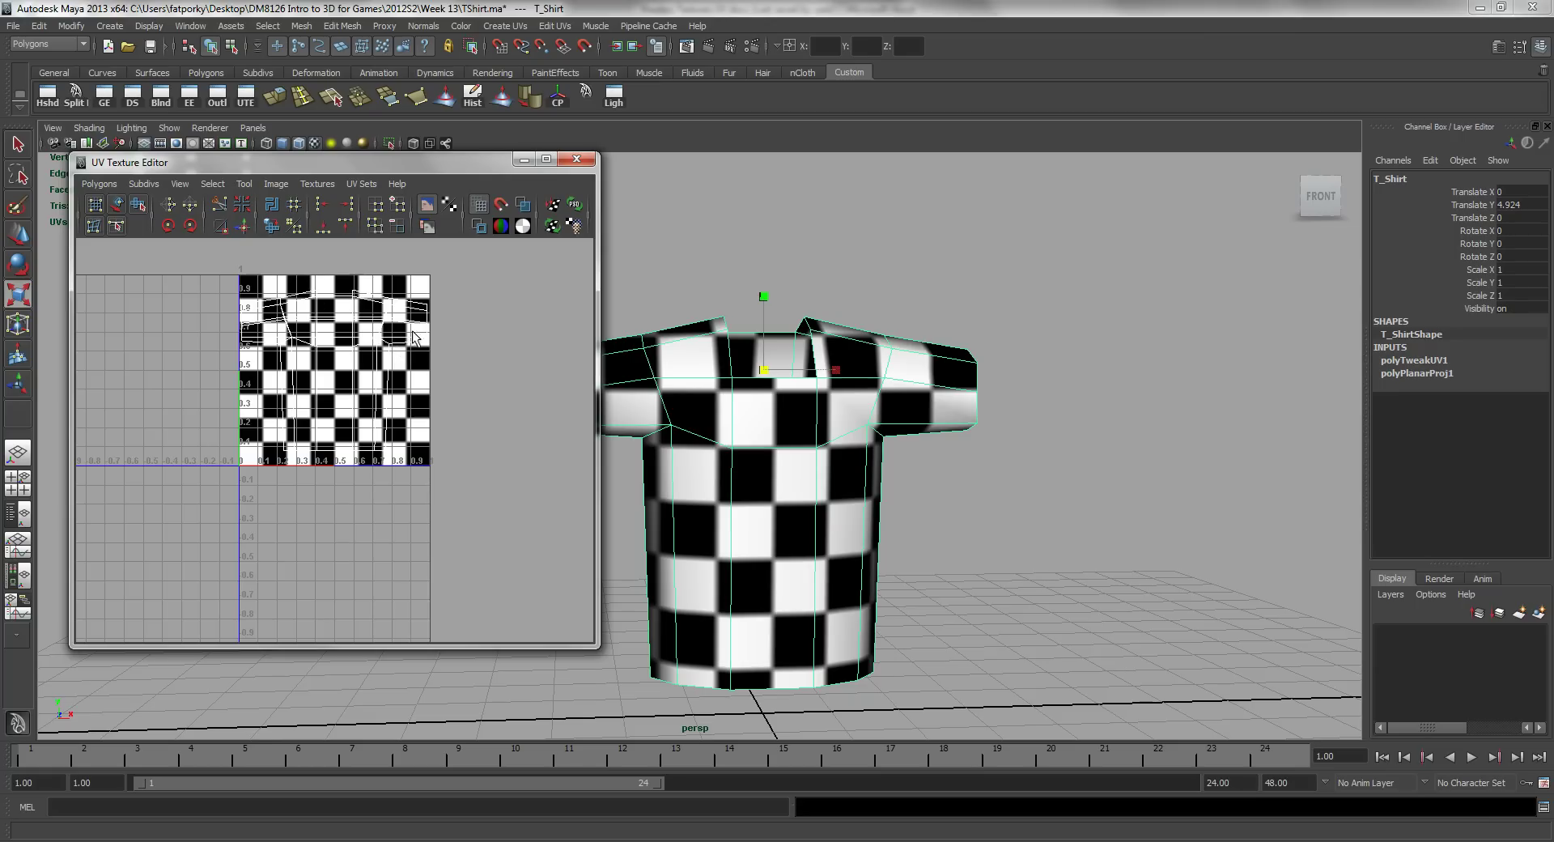
scroll(379, 356, up, 6)
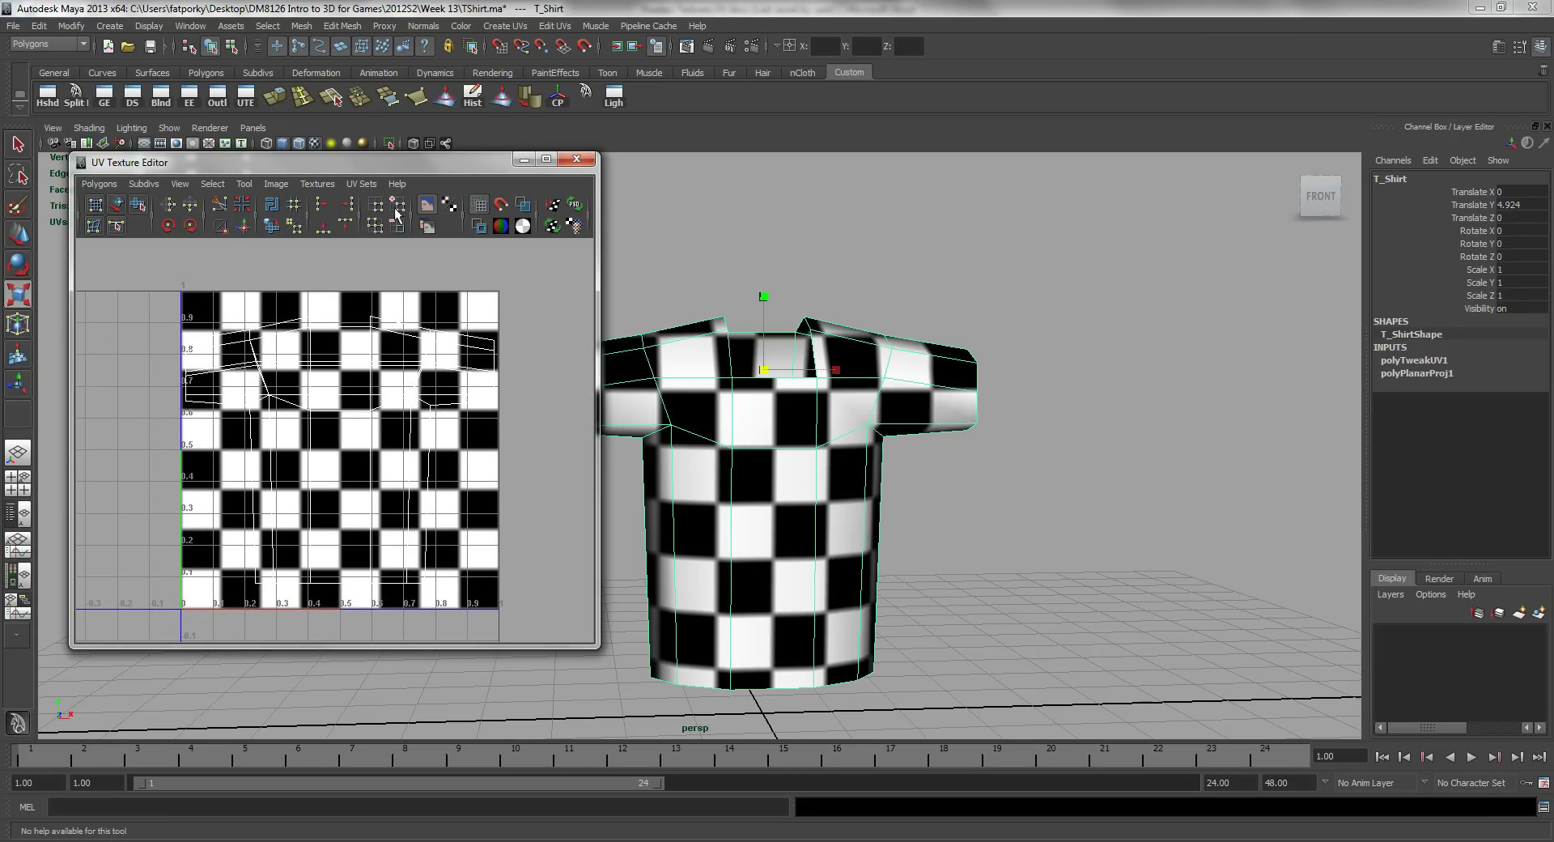
Toggle the checker image in the UV Texture Editor, leaving it shown and dimmed behind the UV shells.
click(427, 206)
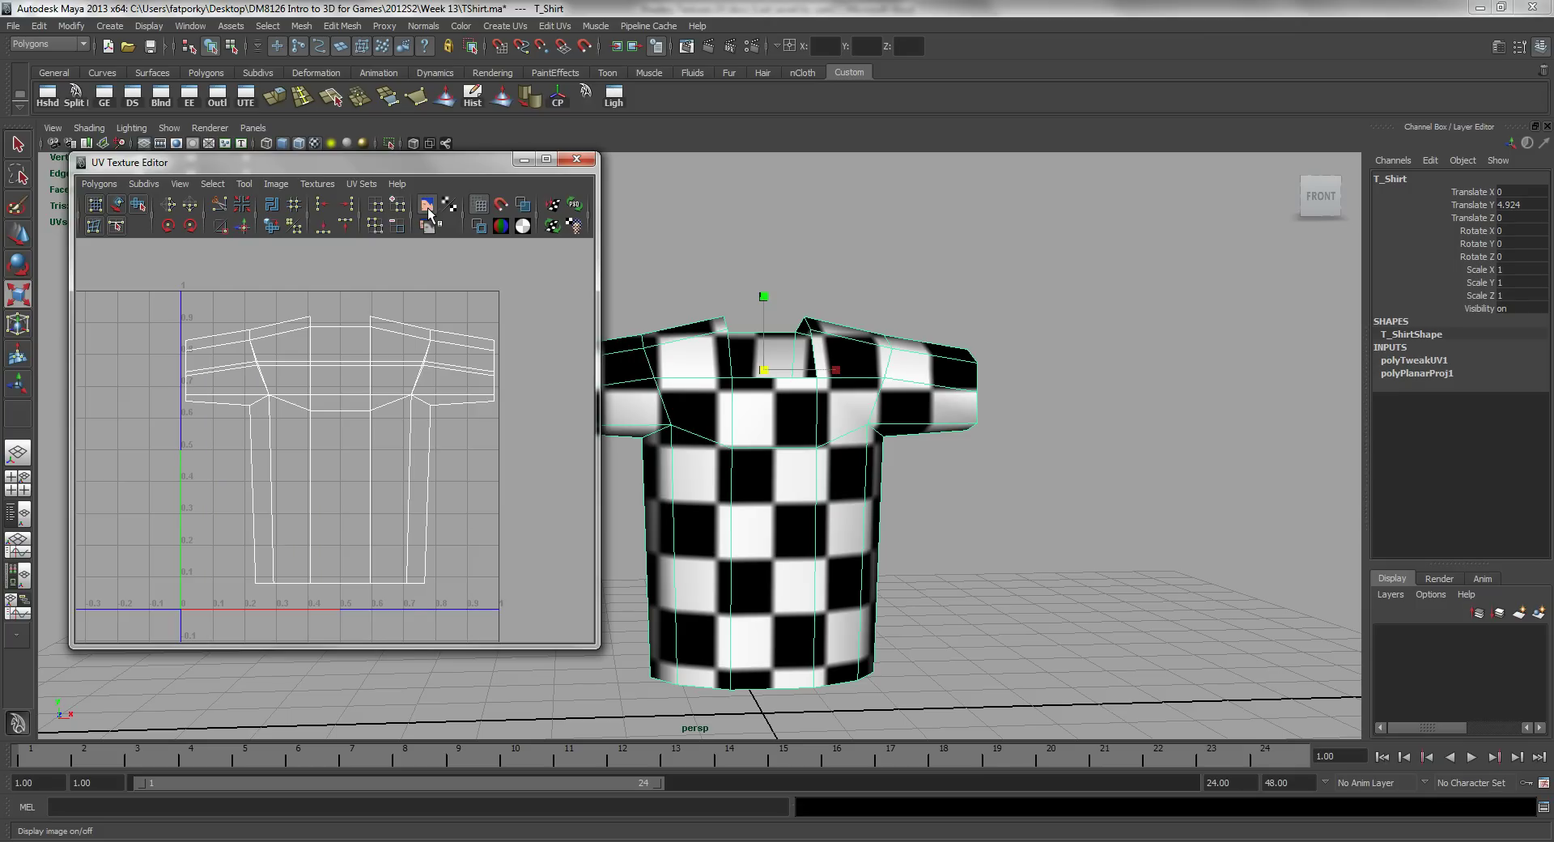
click(427, 207)
click(428, 209)
click(428, 209)
click(428, 209)
click(427, 207)
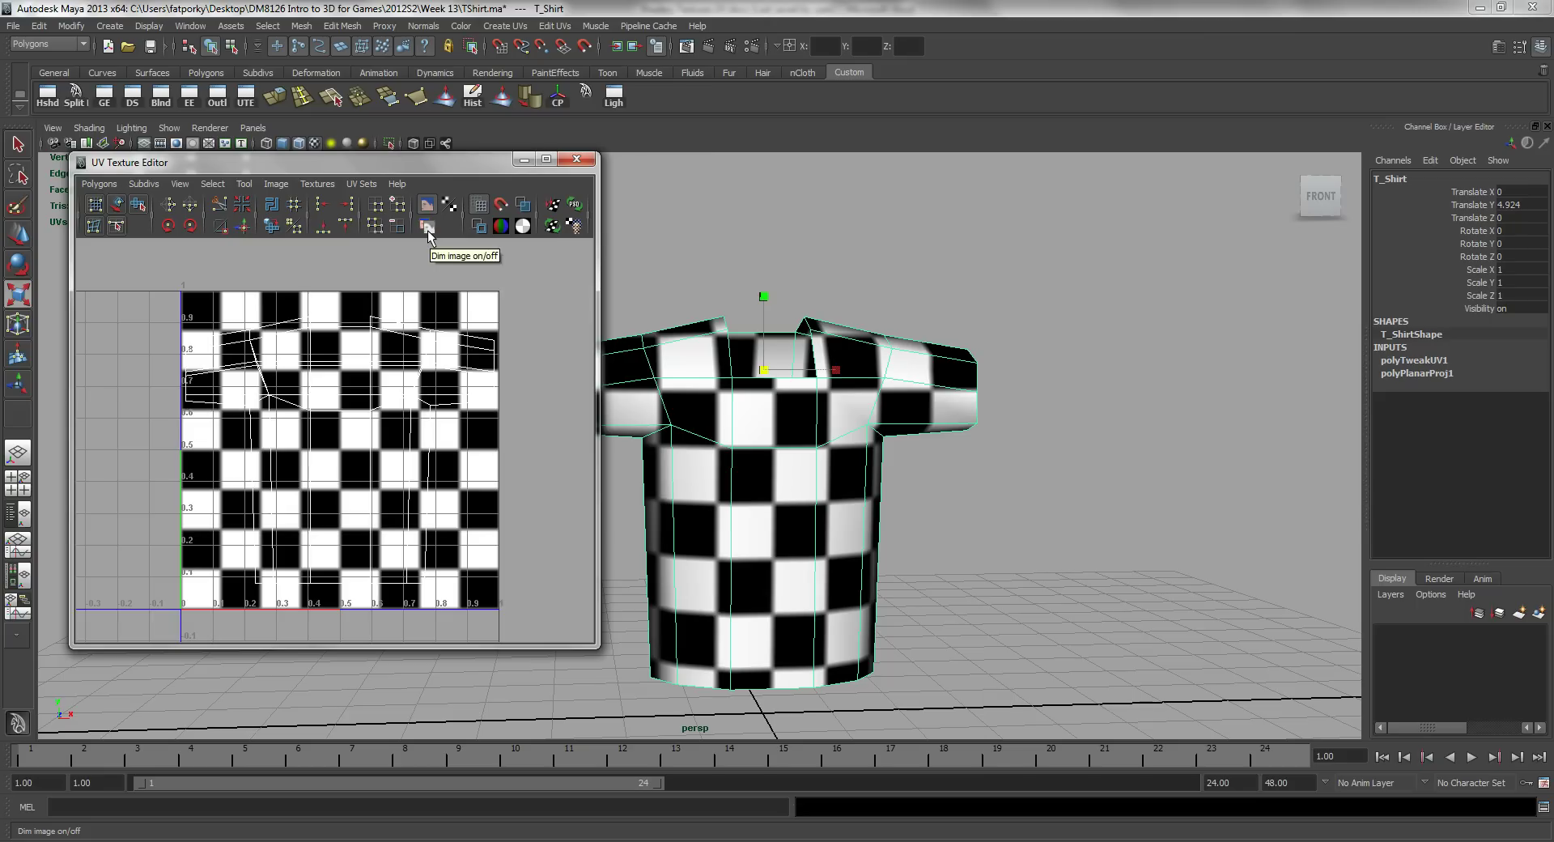
click(427, 227)
click(428, 230)
click(428, 229)
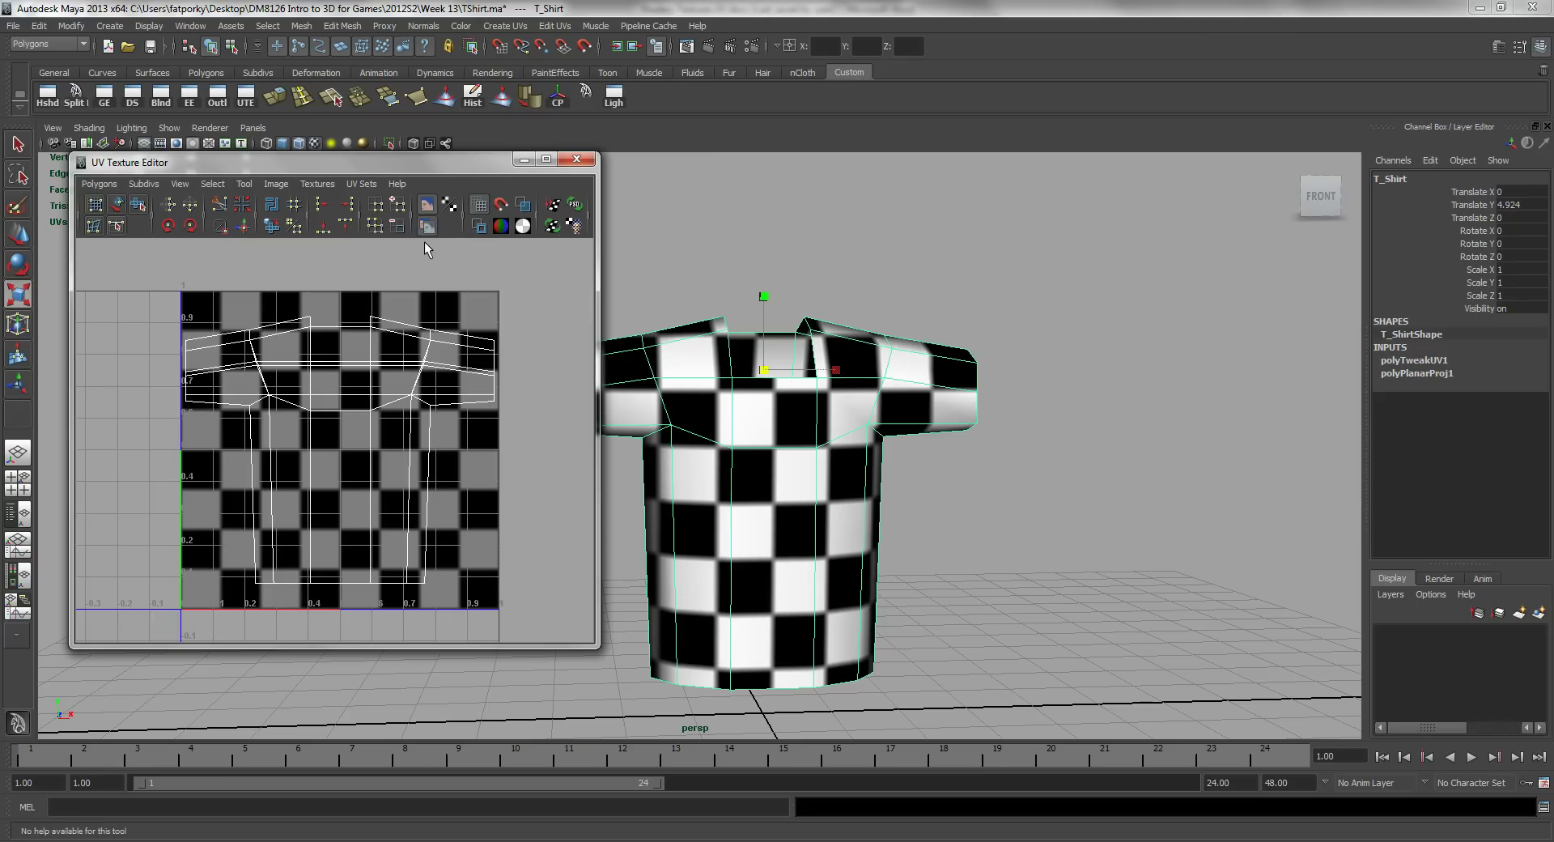
Select the armpit and hem UVs on the torso's higher-U side and move them outward to about U 0.85 to even the checkers.
alt+drag(825, 548, 762, 492)
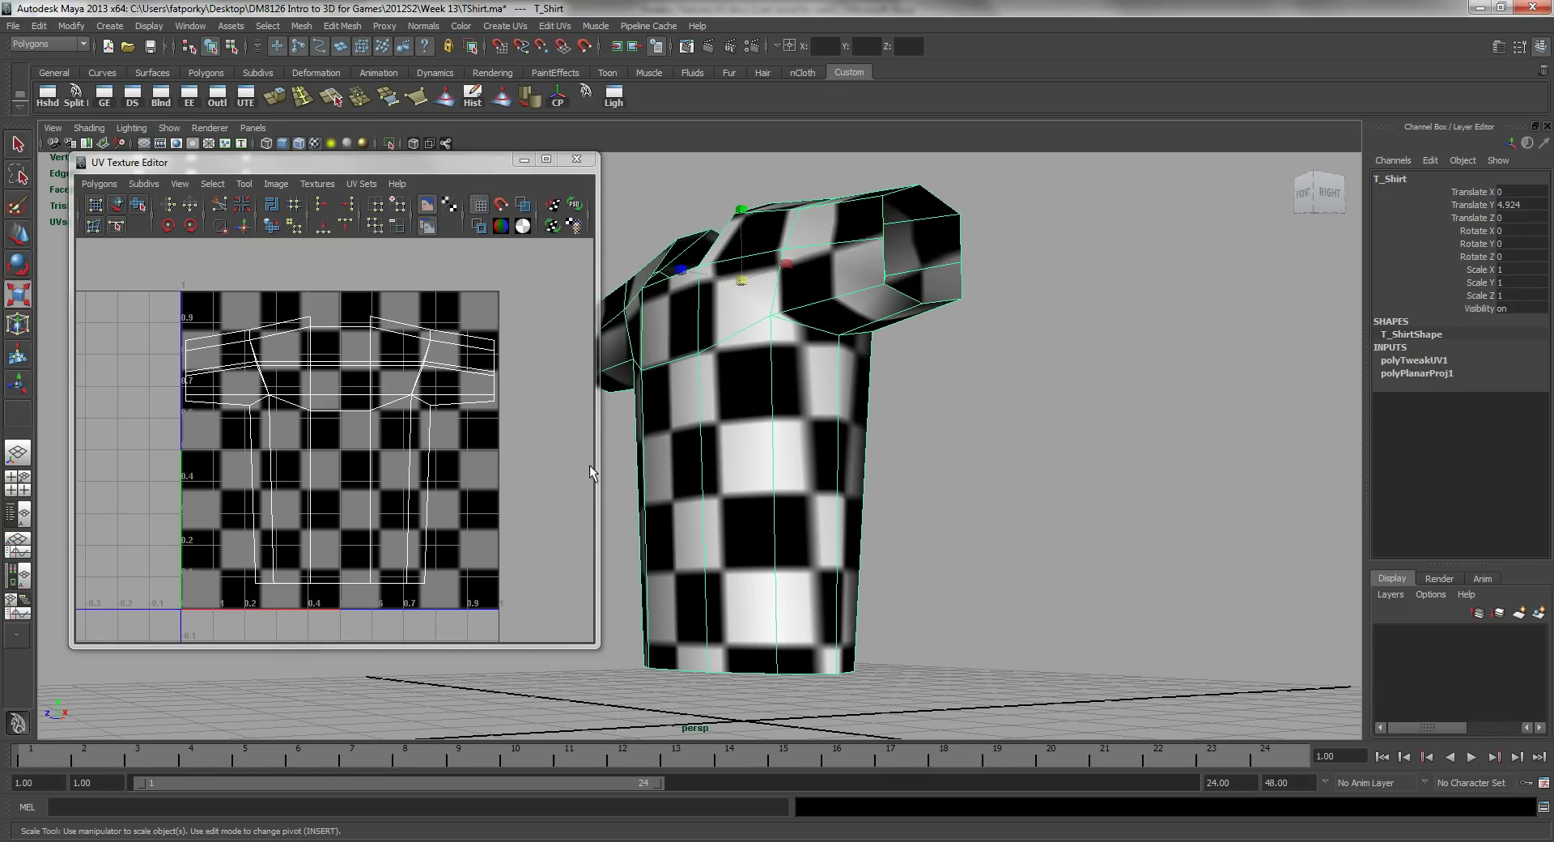
right_drag(417, 406, 485, 409)
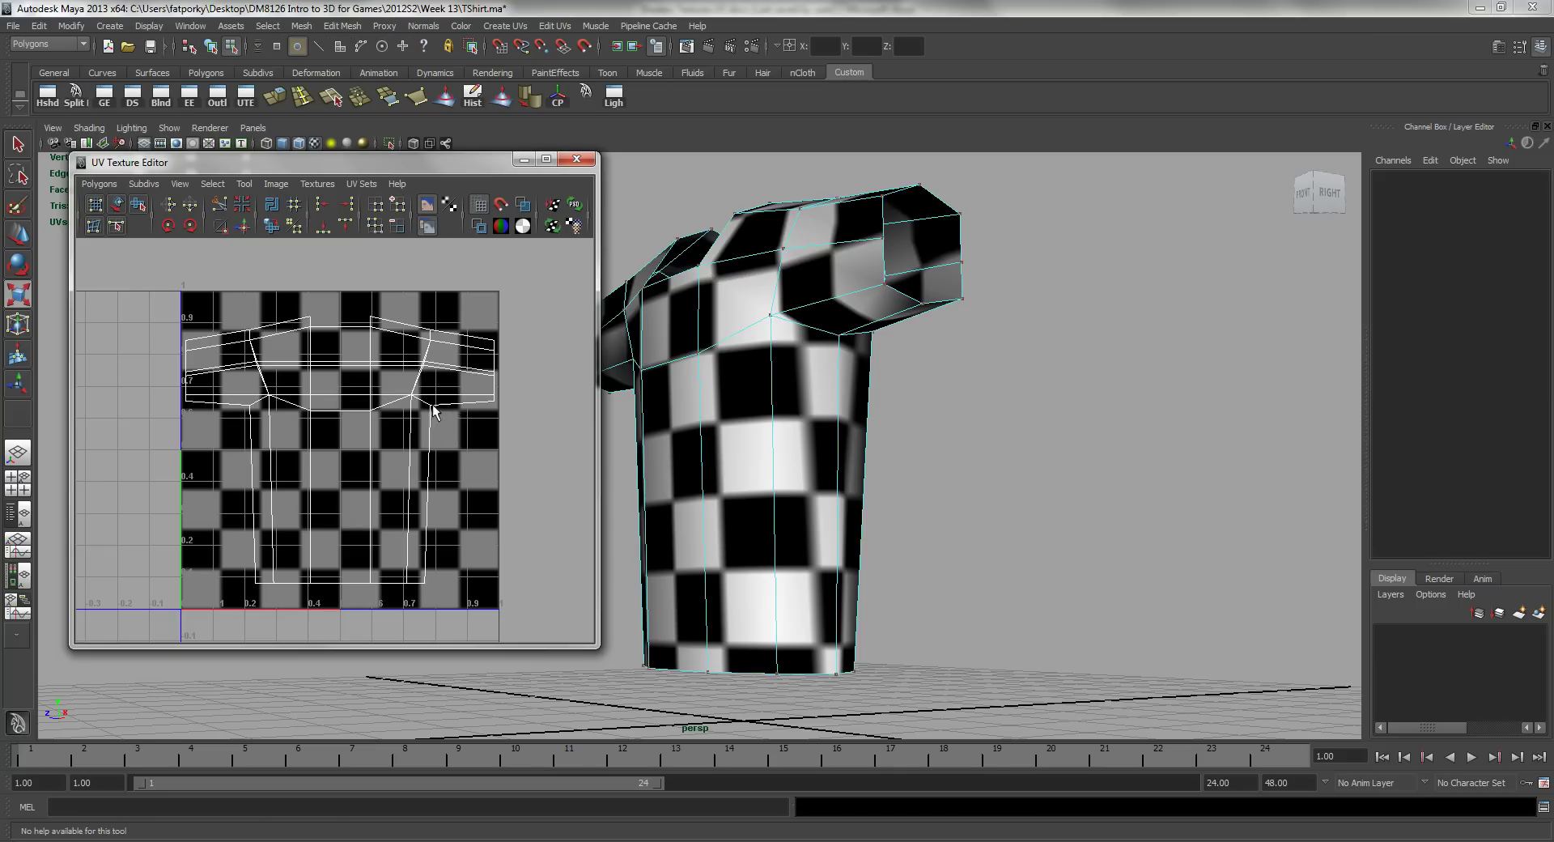
drag(437, 402, 416, 415)
shift+drag(428, 576, 418, 607)
key(r)
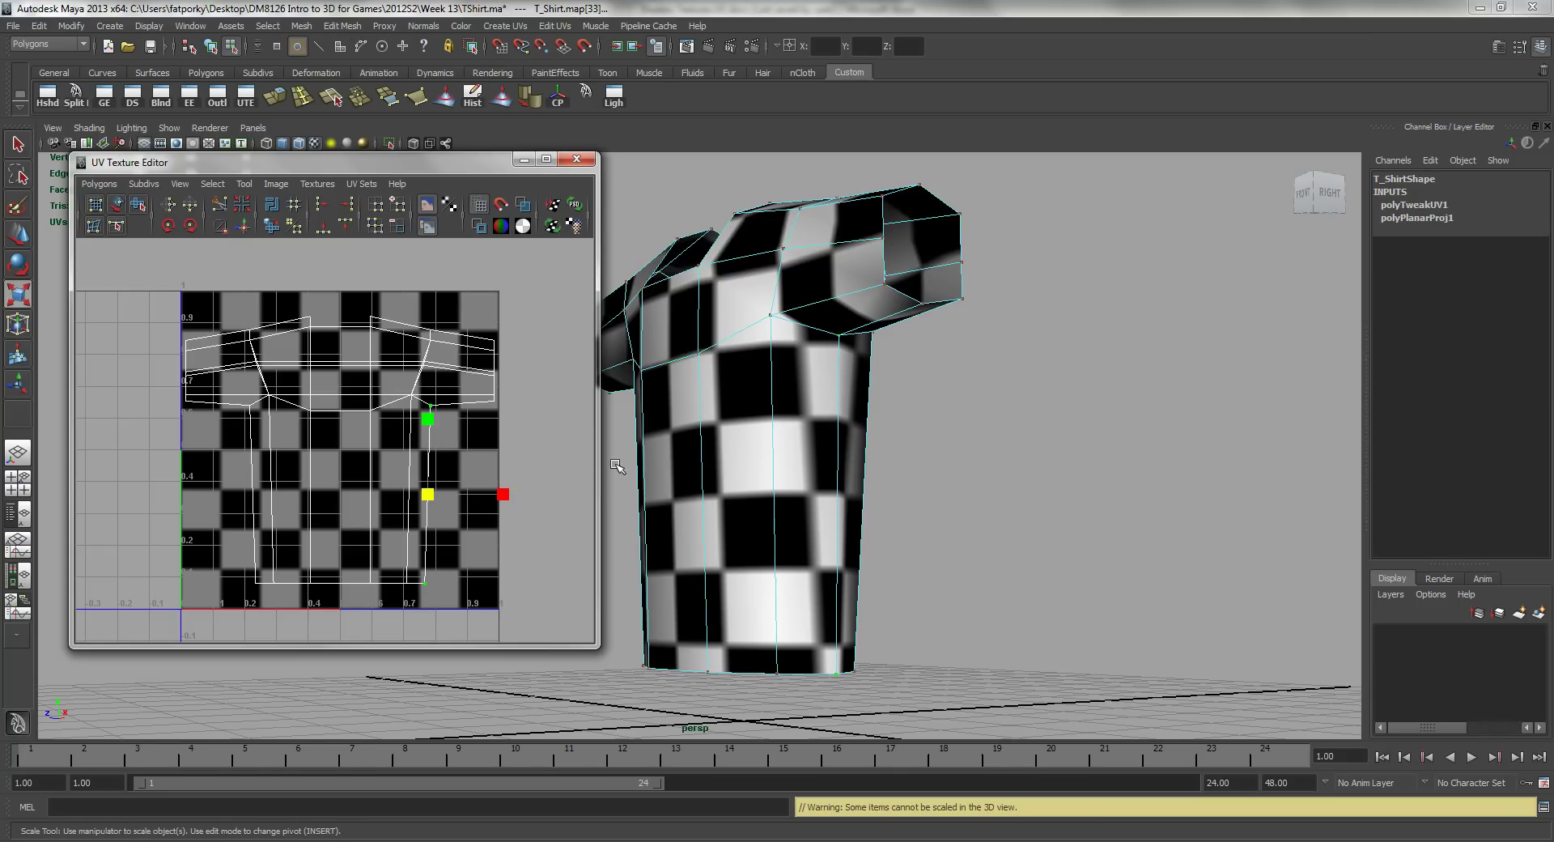
click(23, 243)
drag(505, 495, 509, 494)
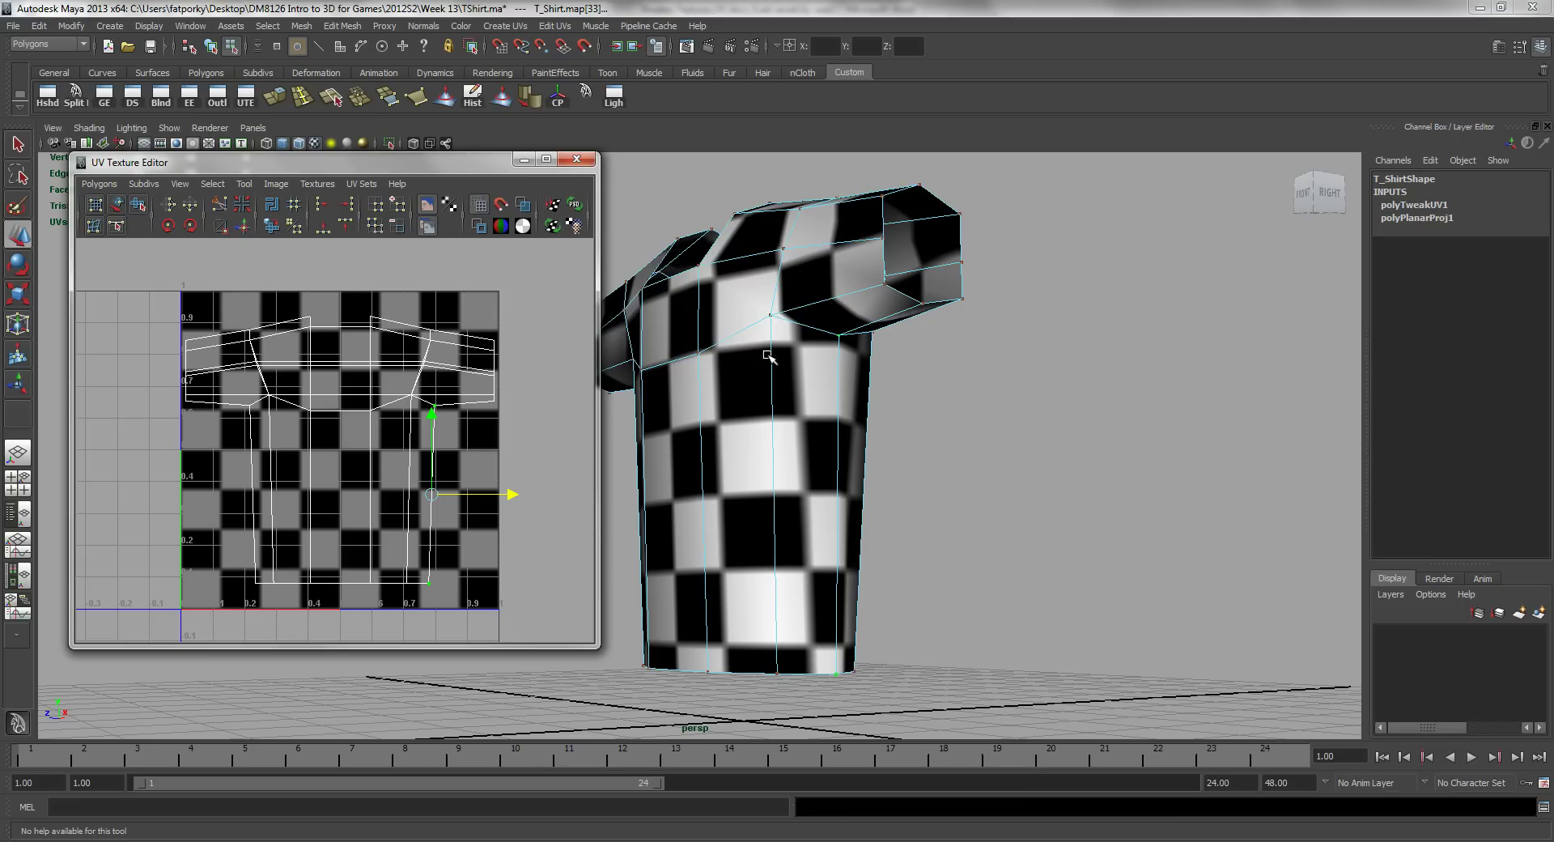
drag(509, 492, 529, 502)
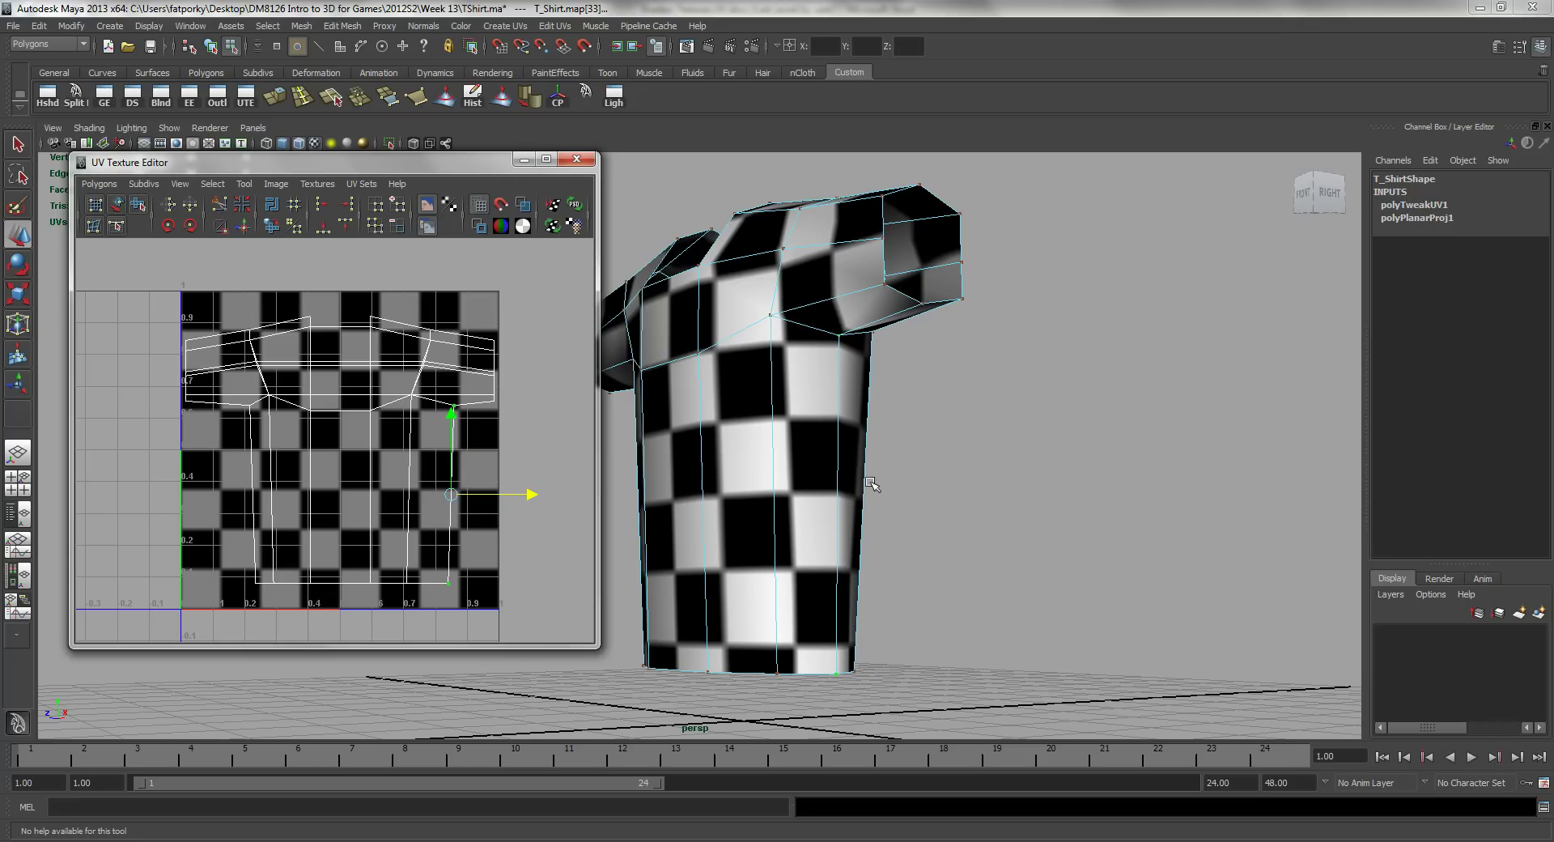
Select the armpit and hem UVs on the torso's opposite side and move them outward to about U 0.15 to reduce stretching.
alt+drag(732, 469, 809, 537)
alt+drag(726, 474, 753, 490)
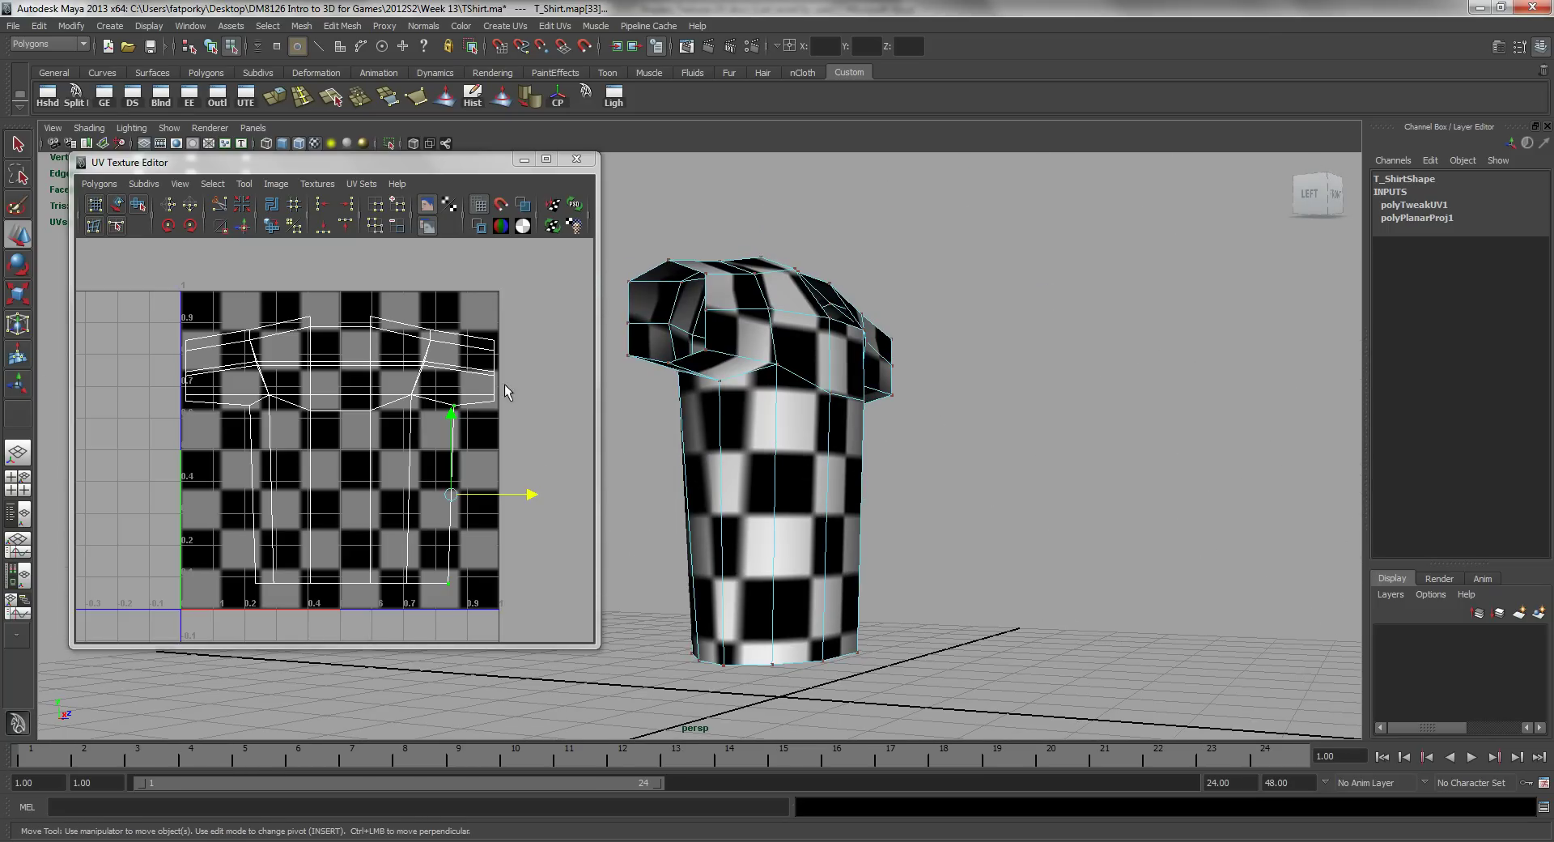
click(250, 404)
shift+drag(262, 571, 235, 618)
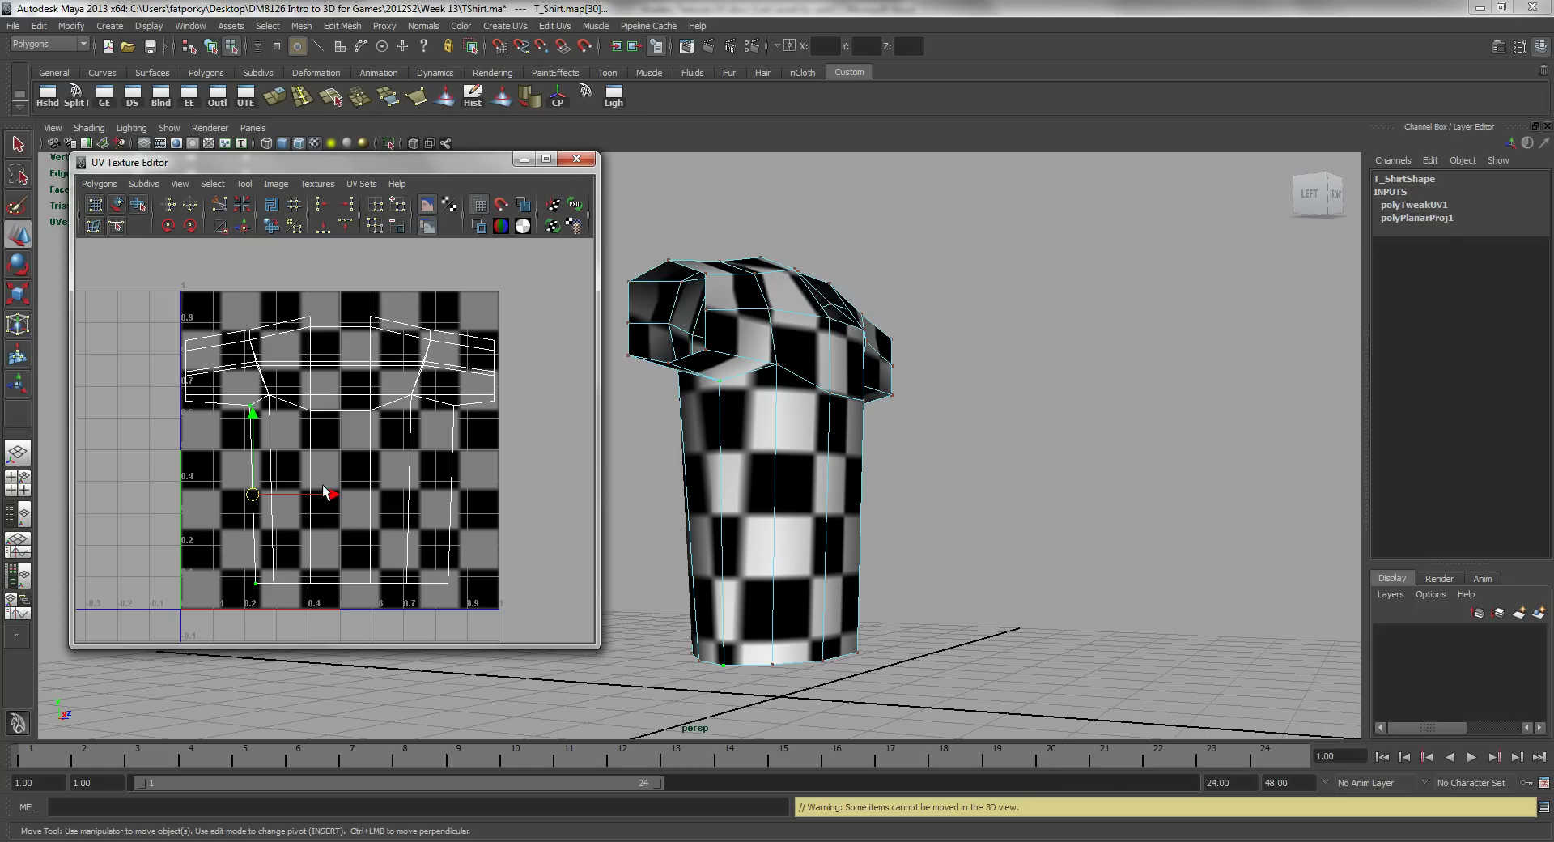
drag(334, 501, 299, 497)
alt+drag(657, 467, 297, 499)
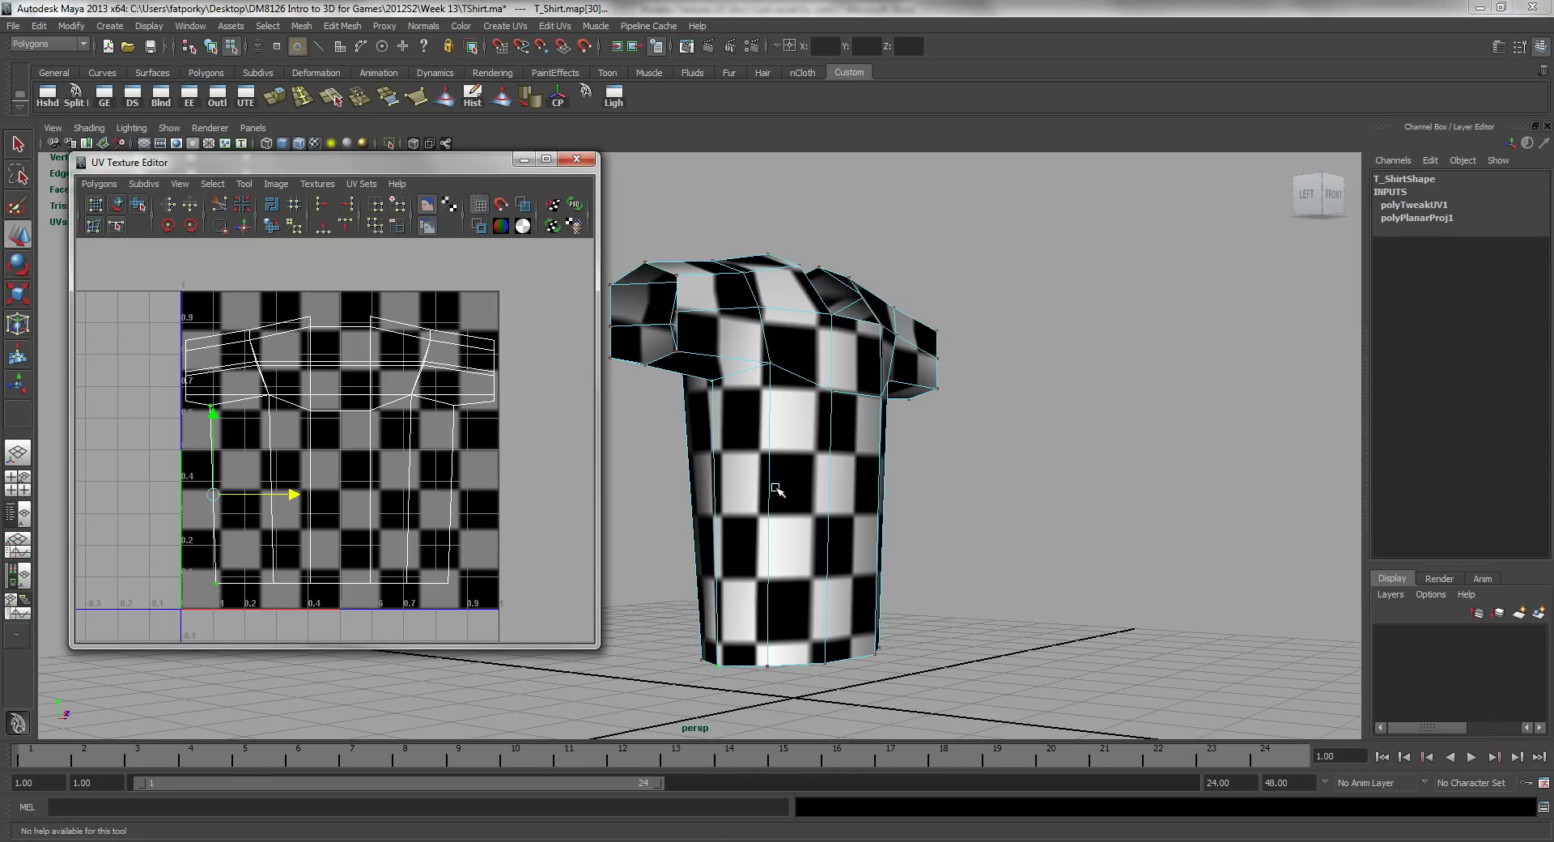
drag(294, 496, 309, 497)
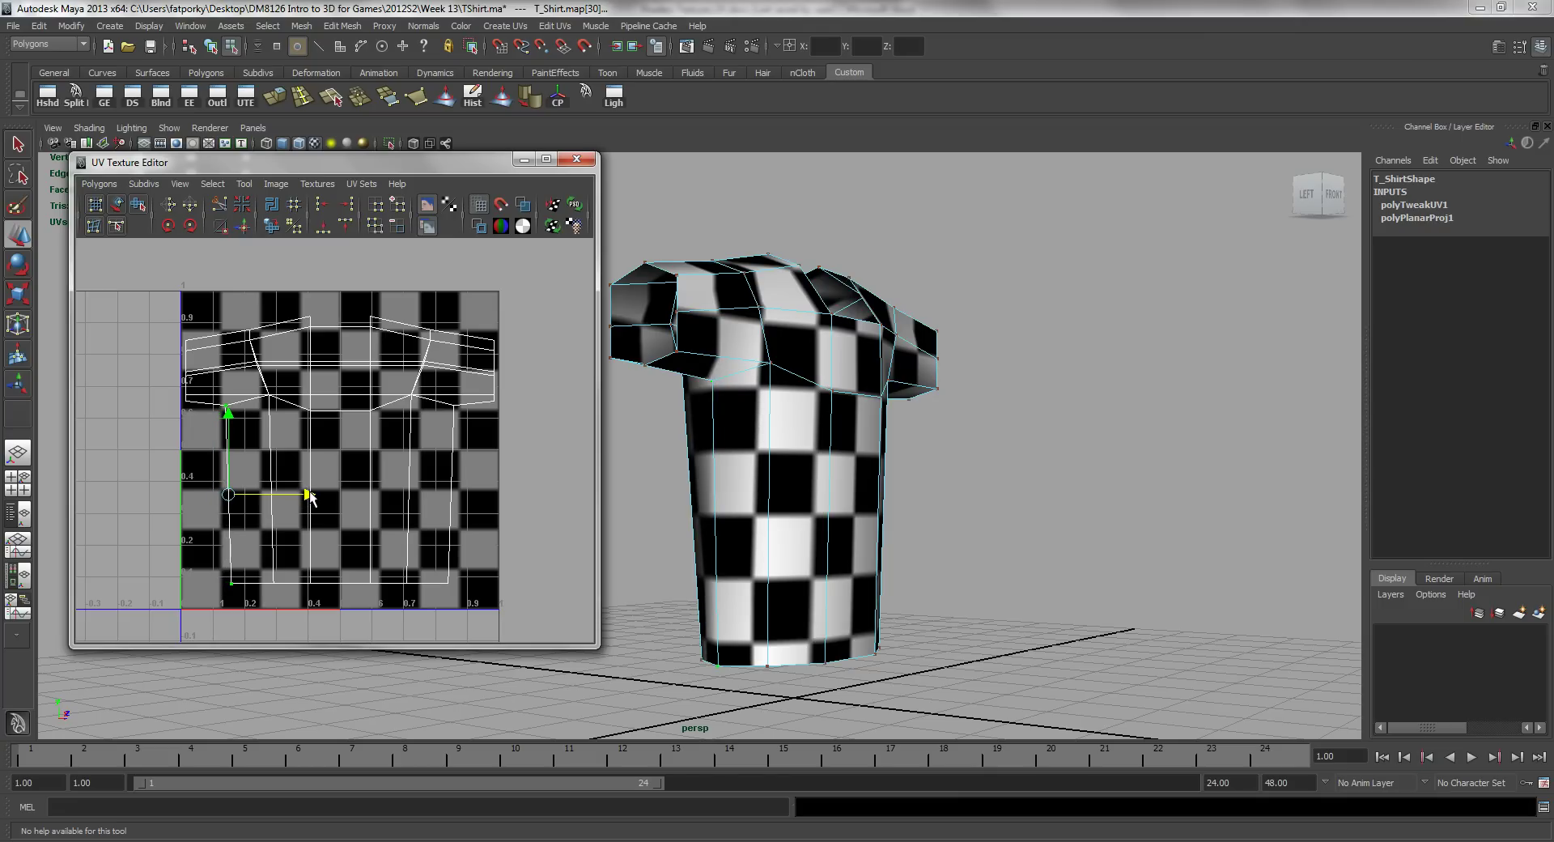
Select the armpit and sleeve-underside UVs on the higher-U side and lower them to about V 0.6 to reduce underarm stretching.
mouse_move(907, 512)
alt+mouse_down()
mouse_move(919, 508)
mouse_move(892, 520)
alt+mouse_up()
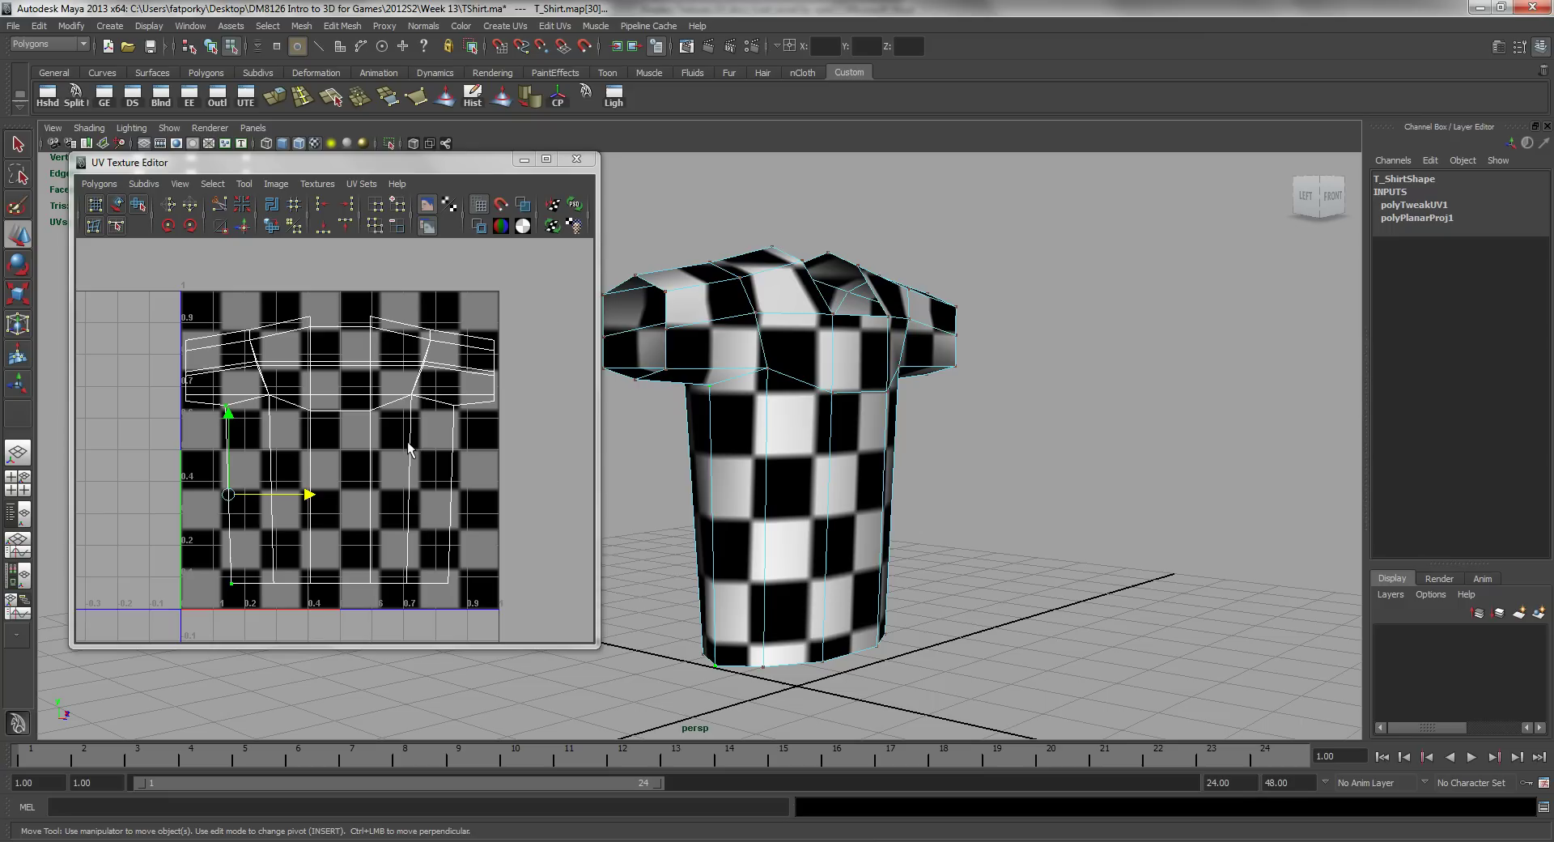
alt+drag(777, 441, 736, 377)
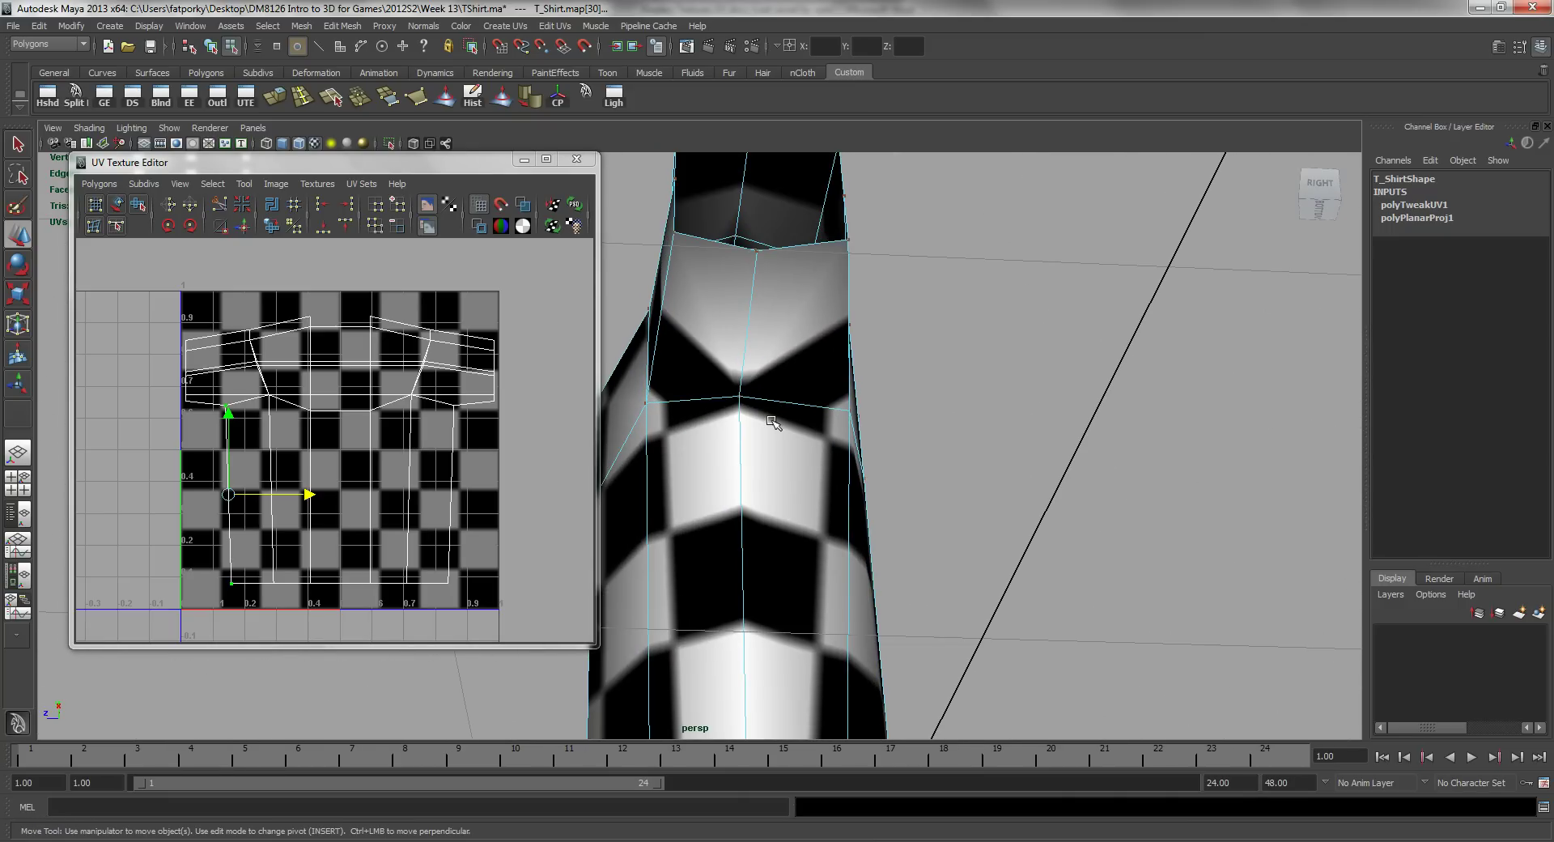
alt+drag(713, 459, 721, 392)
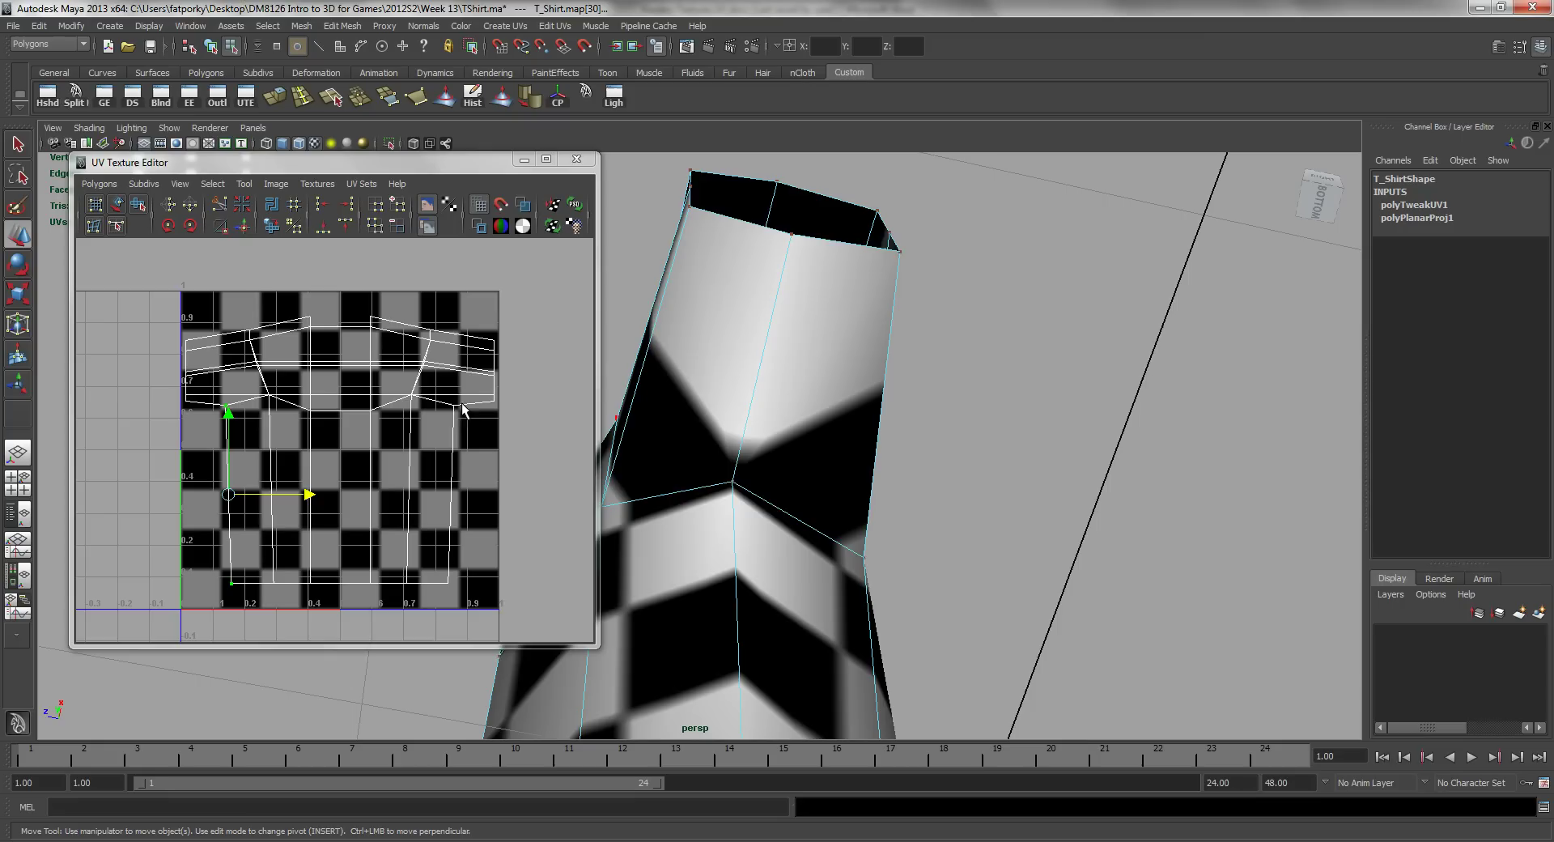
scroll(382, 419, up, 6)
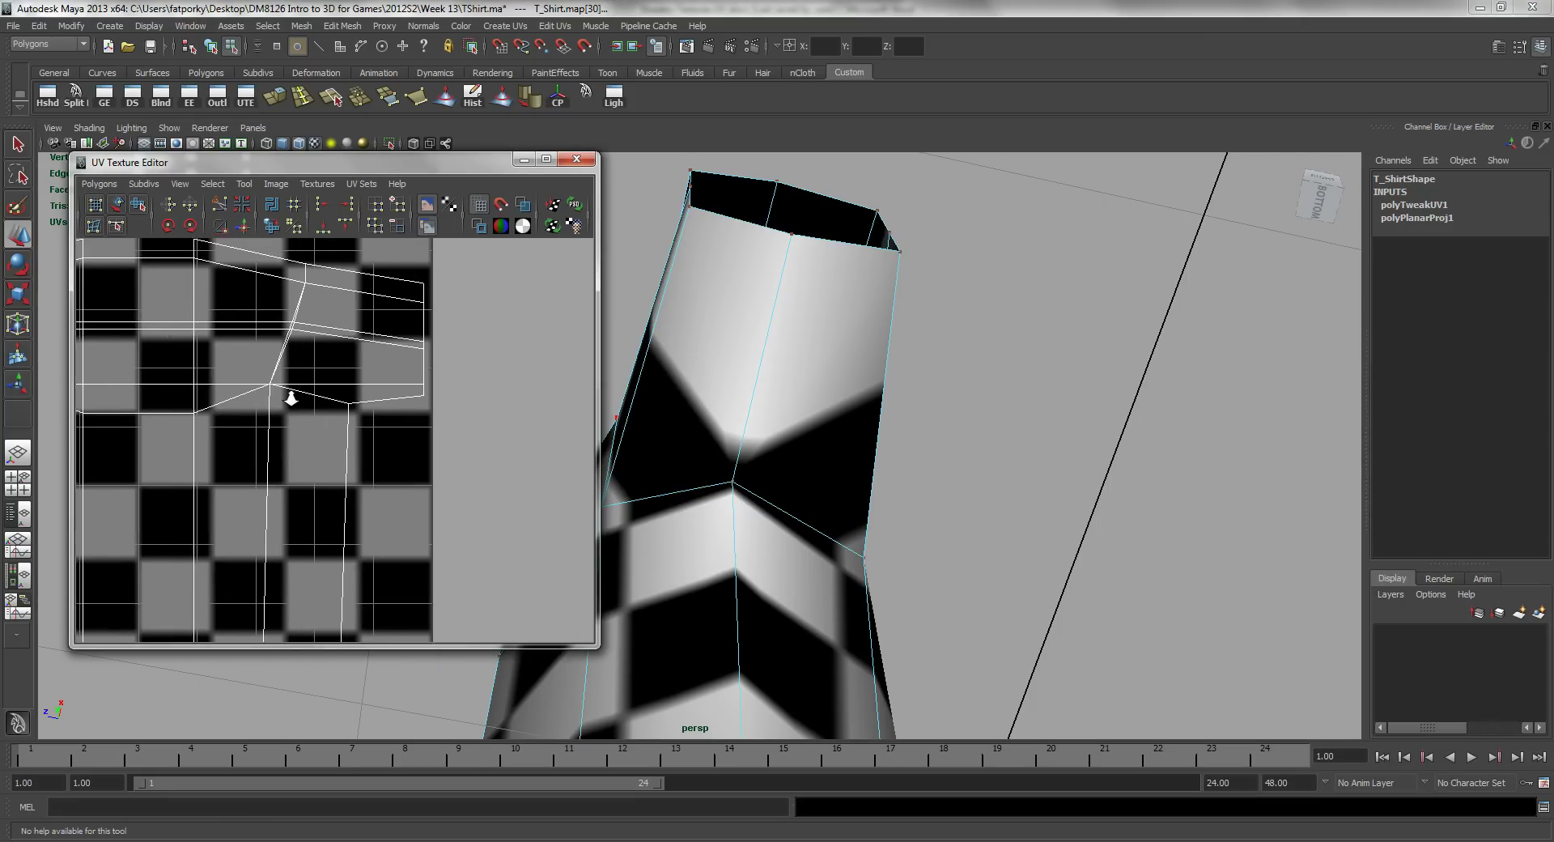
right_drag(422, 351, 477, 348)
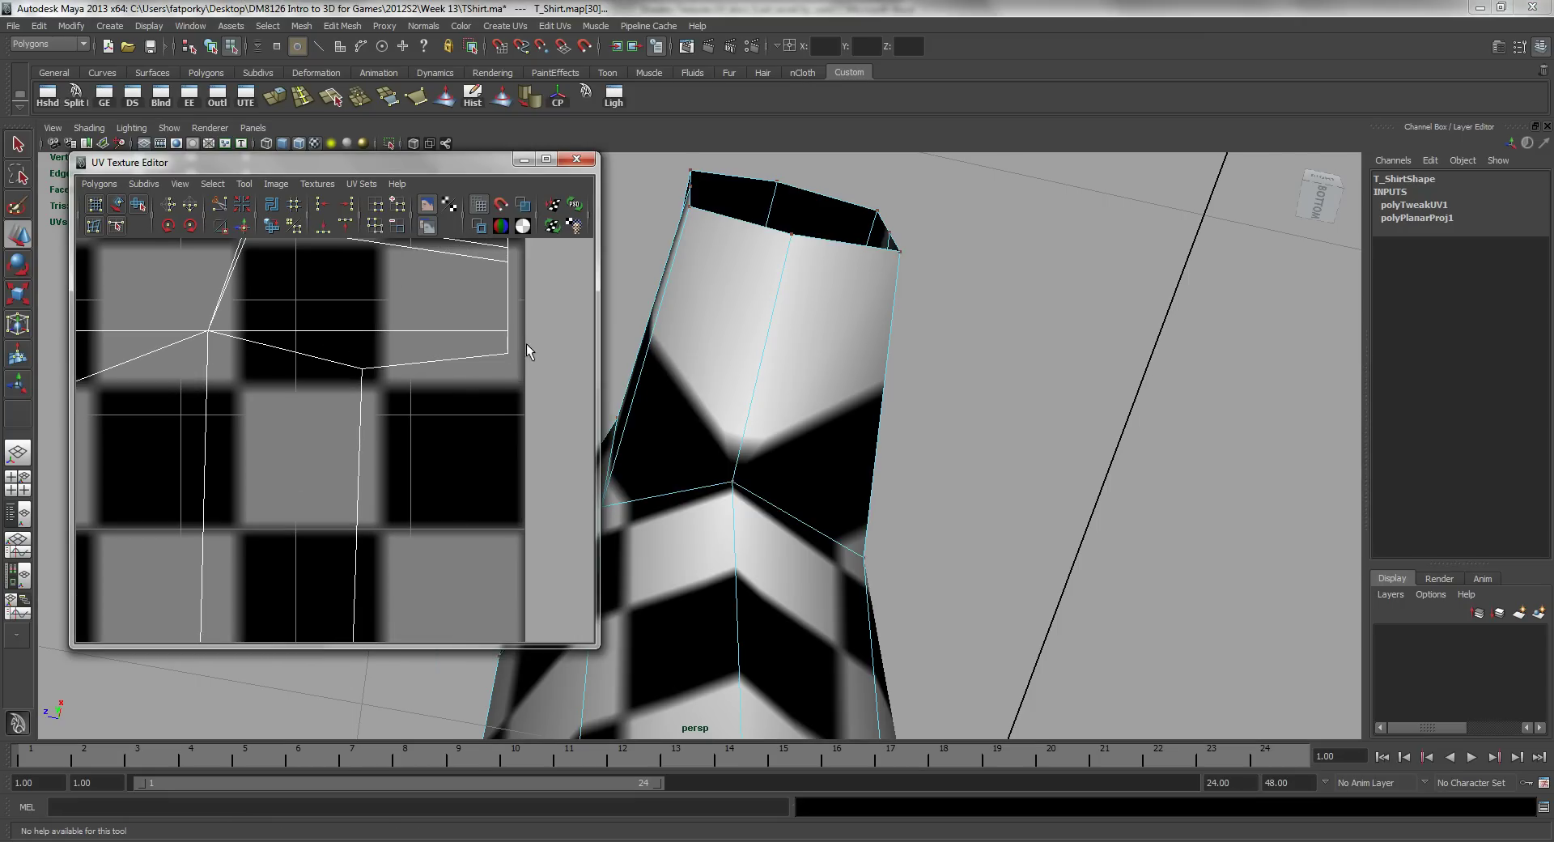
key(w)
drag(435, 283, 443, 327)
scroll(508, 432, down, 3)
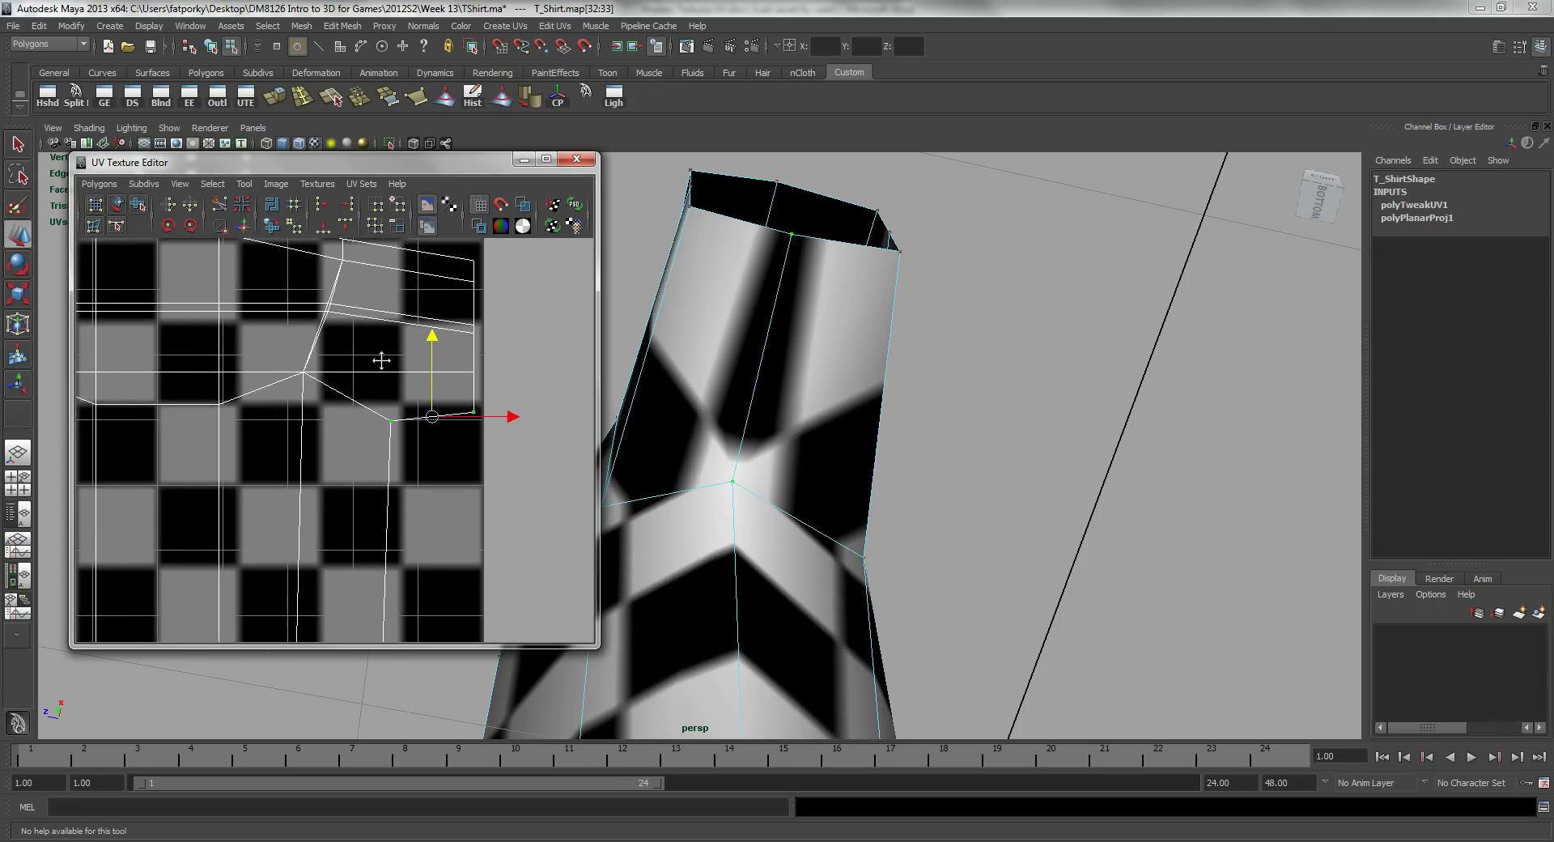
Lower the matching armpit and sleeve-underside UVs on the lower-U side to about V 0.6.
scroll(396, 434, up, 5)
drag(255, 379, 254, 377)
drag(339, 338, 341, 351)
Examine the checker pattern along the T-shirt's front, side, armpit and sleeve underside for remaining stretching.
alt+middle_drag(884, 540, 933, 454)
alt+right_drag(933, 454, 791, 447)
alt+drag(790, 447, 1198, 470)
alt+right_drag(728, 469, 777, 469)
alt+drag(777, 470, 862, 420)
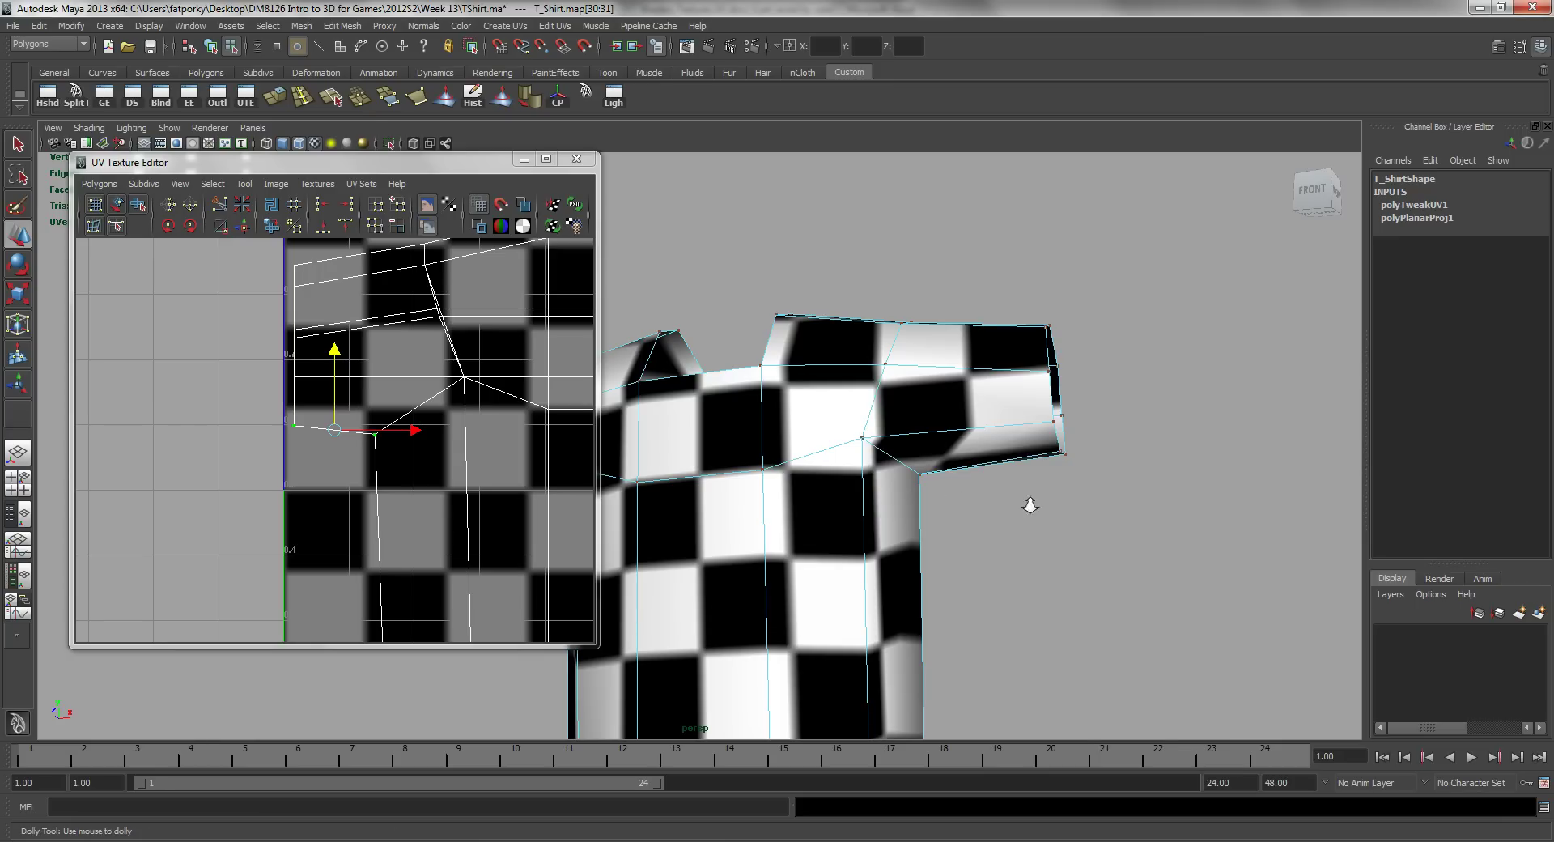
scroll(931, 469, down, 5)
alt+drag(929, 459, 864, 450)
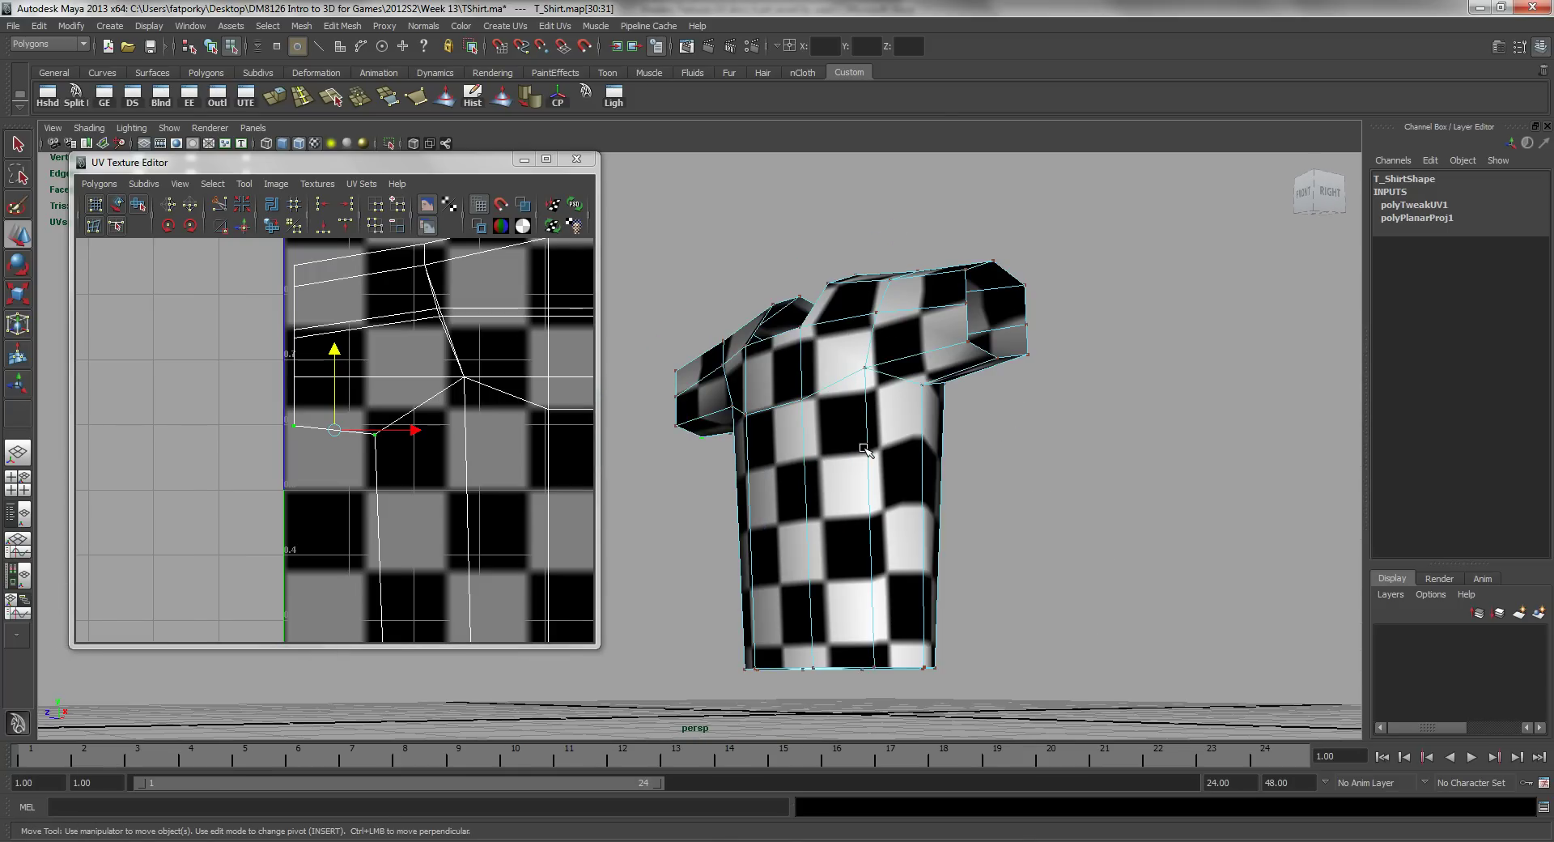
alt+drag(938, 535, 805, 467)
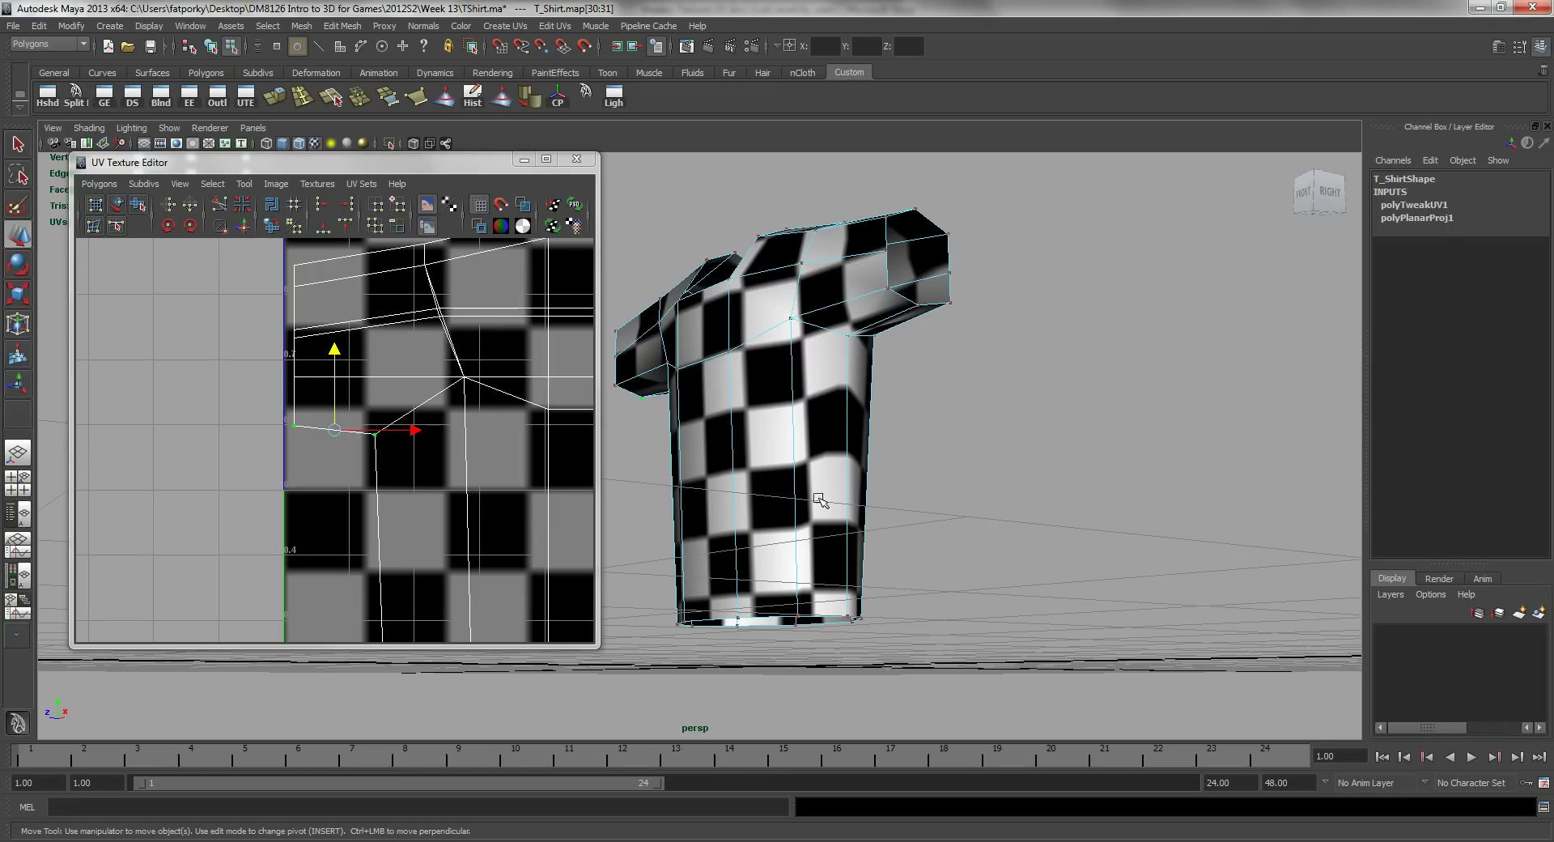
alt+drag(799, 454, 826, 362)
alt+right_drag(860, 334, 827, 519)
alt+drag(831, 458, 858, 324)
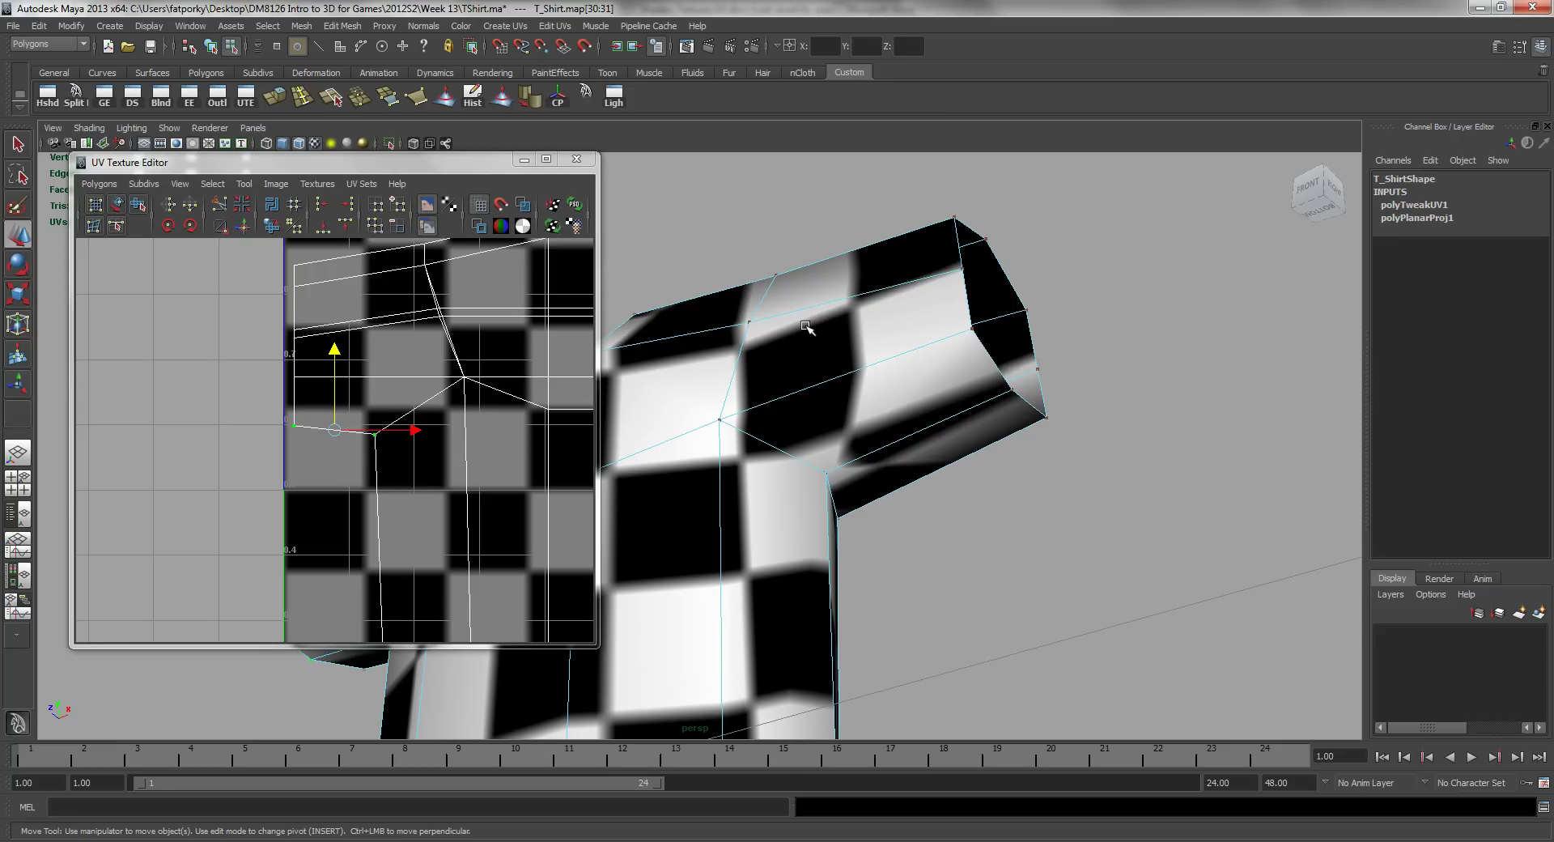
Select the topmost UV row along both shoulders and sleeves and raise it, bringing the neck points to about V 0.98.
alt+drag(937, 405, 797, 526)
alt+middle_drag(583, 323, 420, 409)
alt+middle_drag(359, 407, 416, 416)
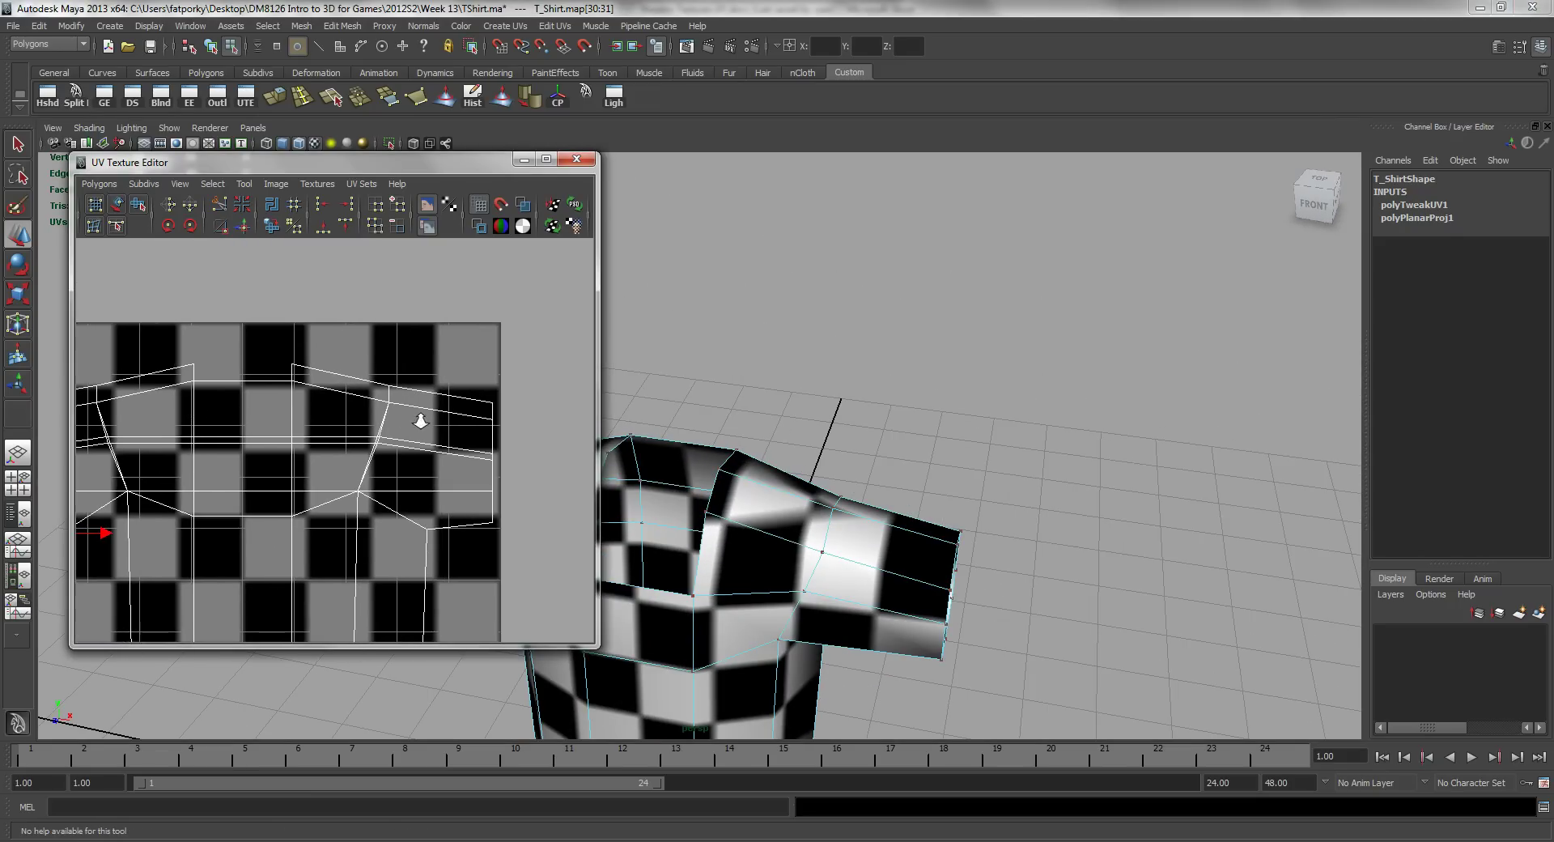
scroll(312, 372, down, 2)
mouse_move(311, 375)
right_down()
mouse_move(351, 375)
mouse_move(327, 366)
right_up()
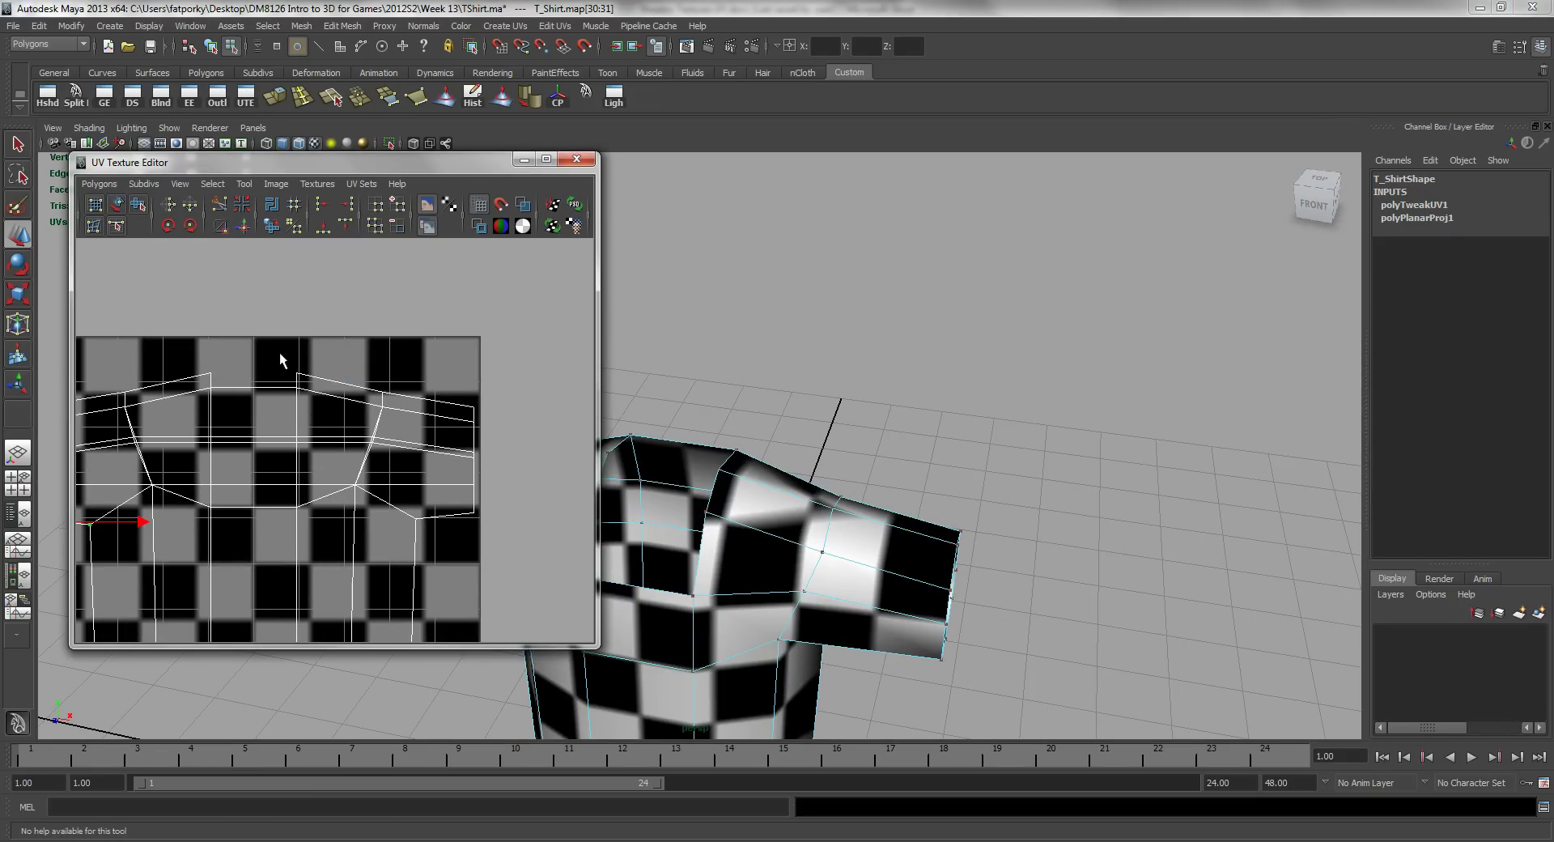
alt+drag(879, 549, 890, 598)
alt+right_drag(902, 601, 996, 636)
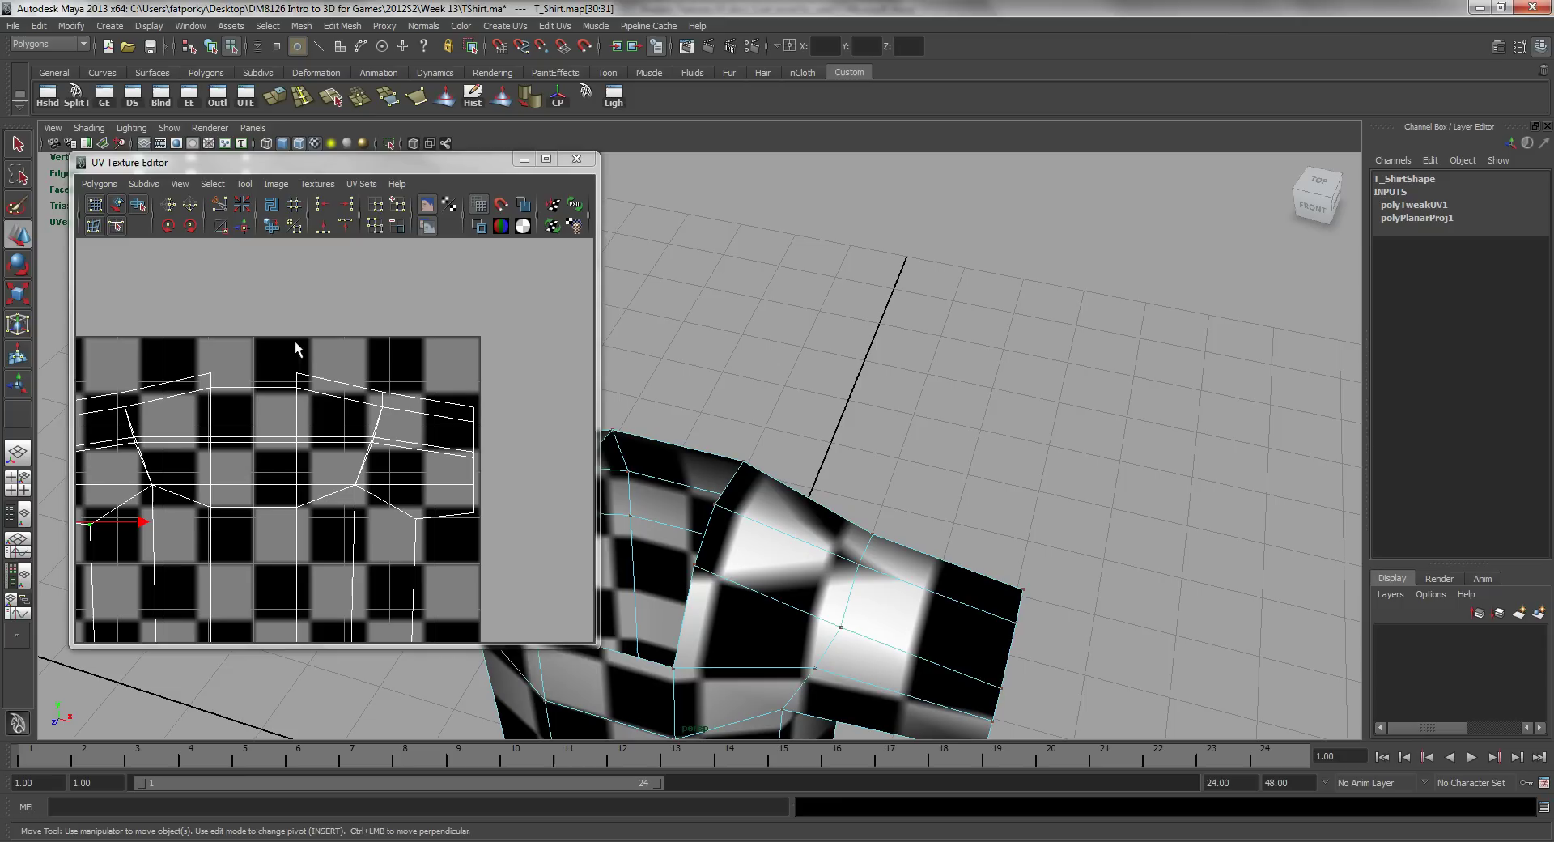
click(297, 372)
shift+click(477, 403)
alt+middle_drag(300, 404, 438, 402)
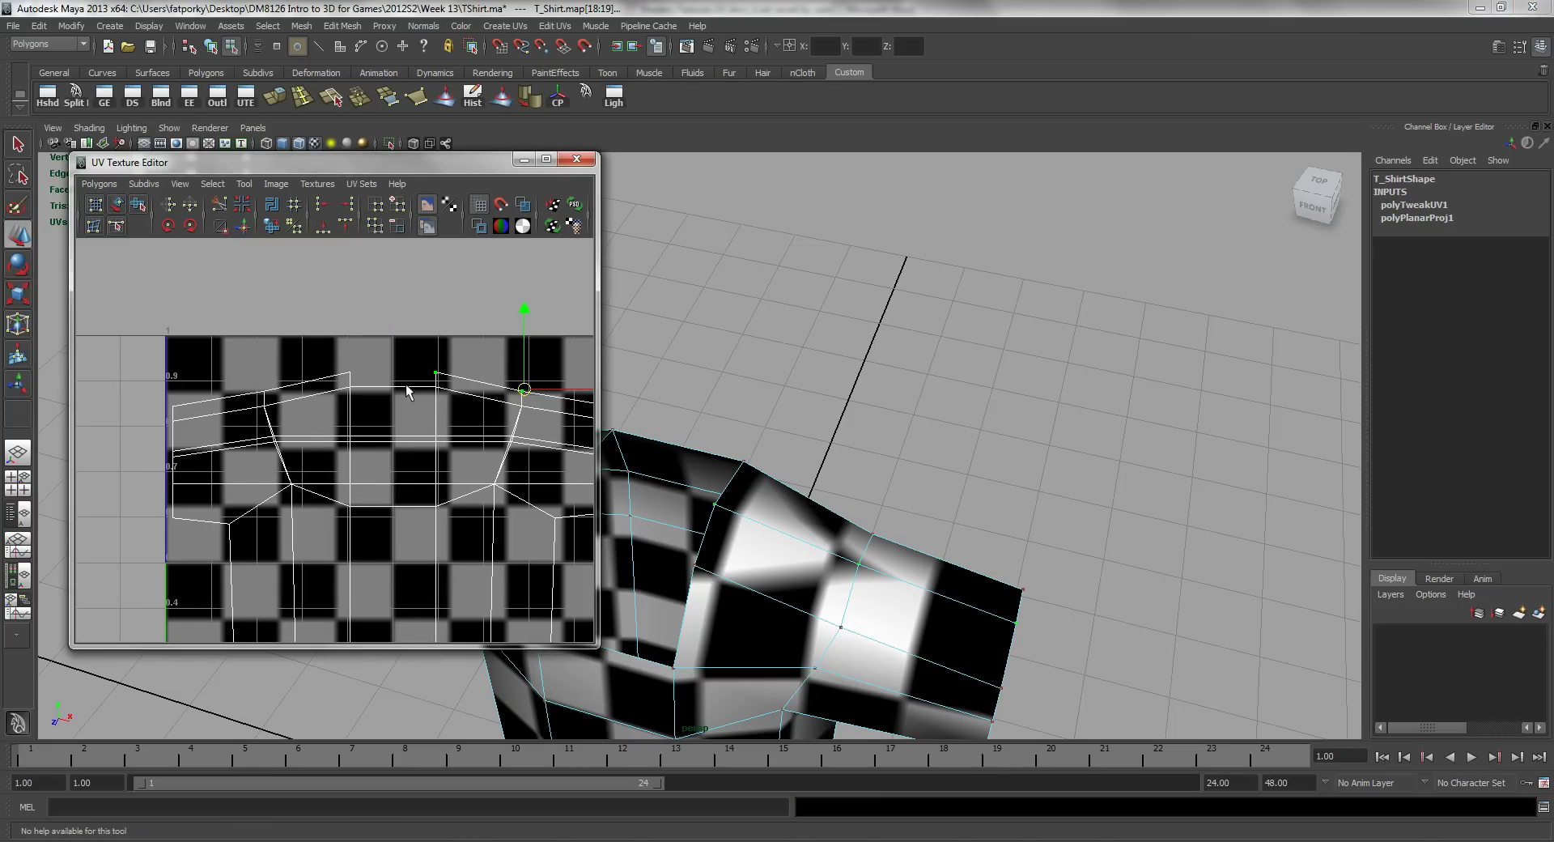
drag(199, 391, 160, 417)
drag(391, 311, 410, 277)
alt+middle_drag(485, 443, 402, 301)
alt+right_drag(551, 411, 423, 413)
key(q)
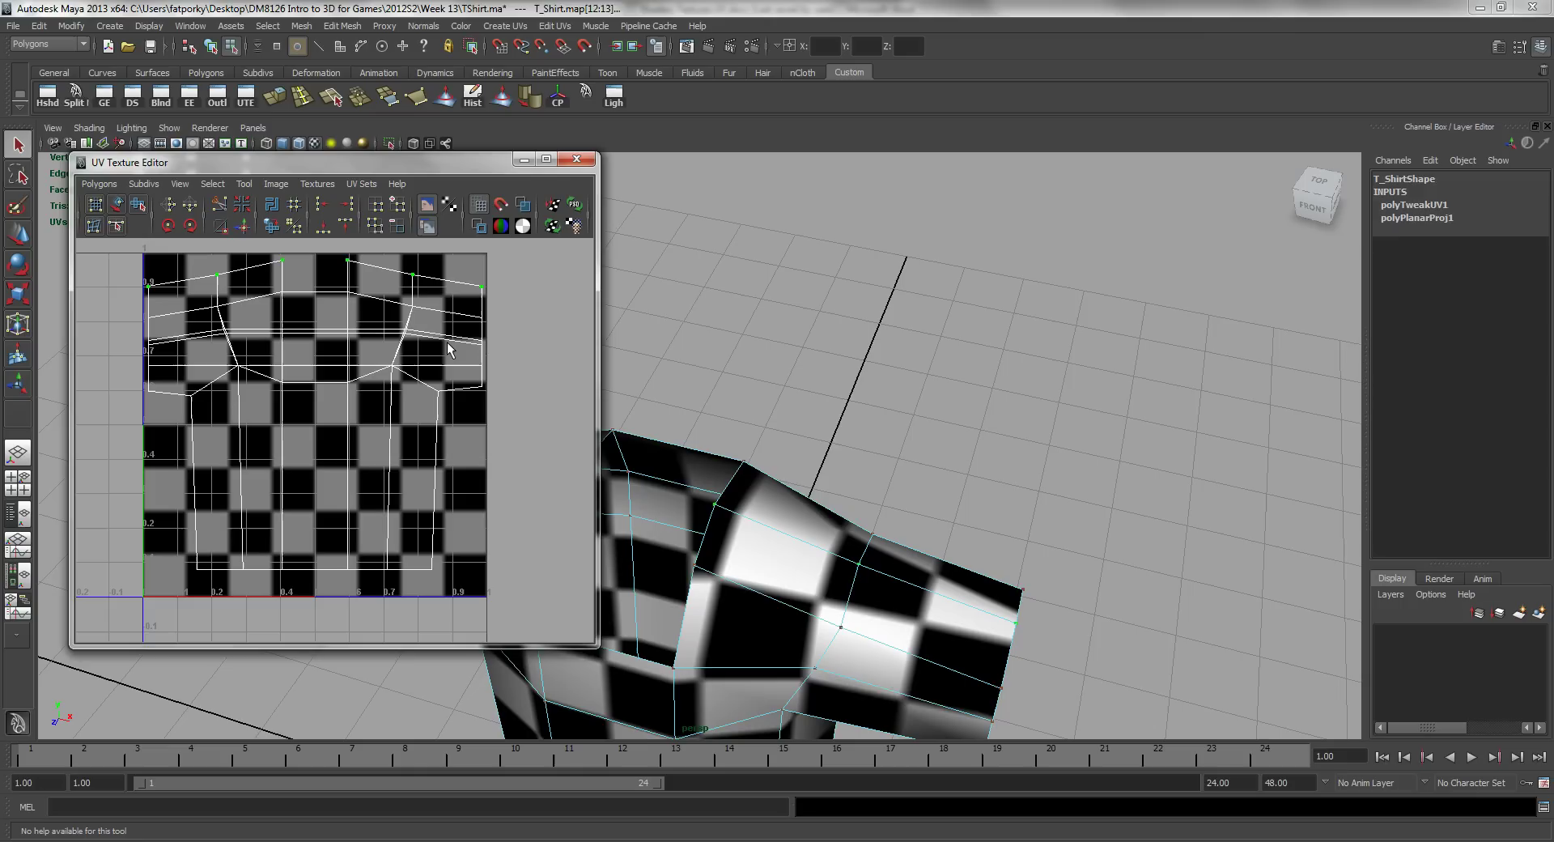
click(522, 370)
Return to object mode, select the whole T-shirt and check its checker pattern from the side and front.
alt+middle_drag(885, 535, 1086, 335)
alt+right_drag(1086, 336, 982, 440)
alt+drag(981, 440, 1044, 319)
alt+middle_drag(897, 517, 922, 446)
alt+right_drag(922, 445, 829, 406)
alt+drag(809, 440, 872, 445)
right_drag(838, 429, 903, 408)
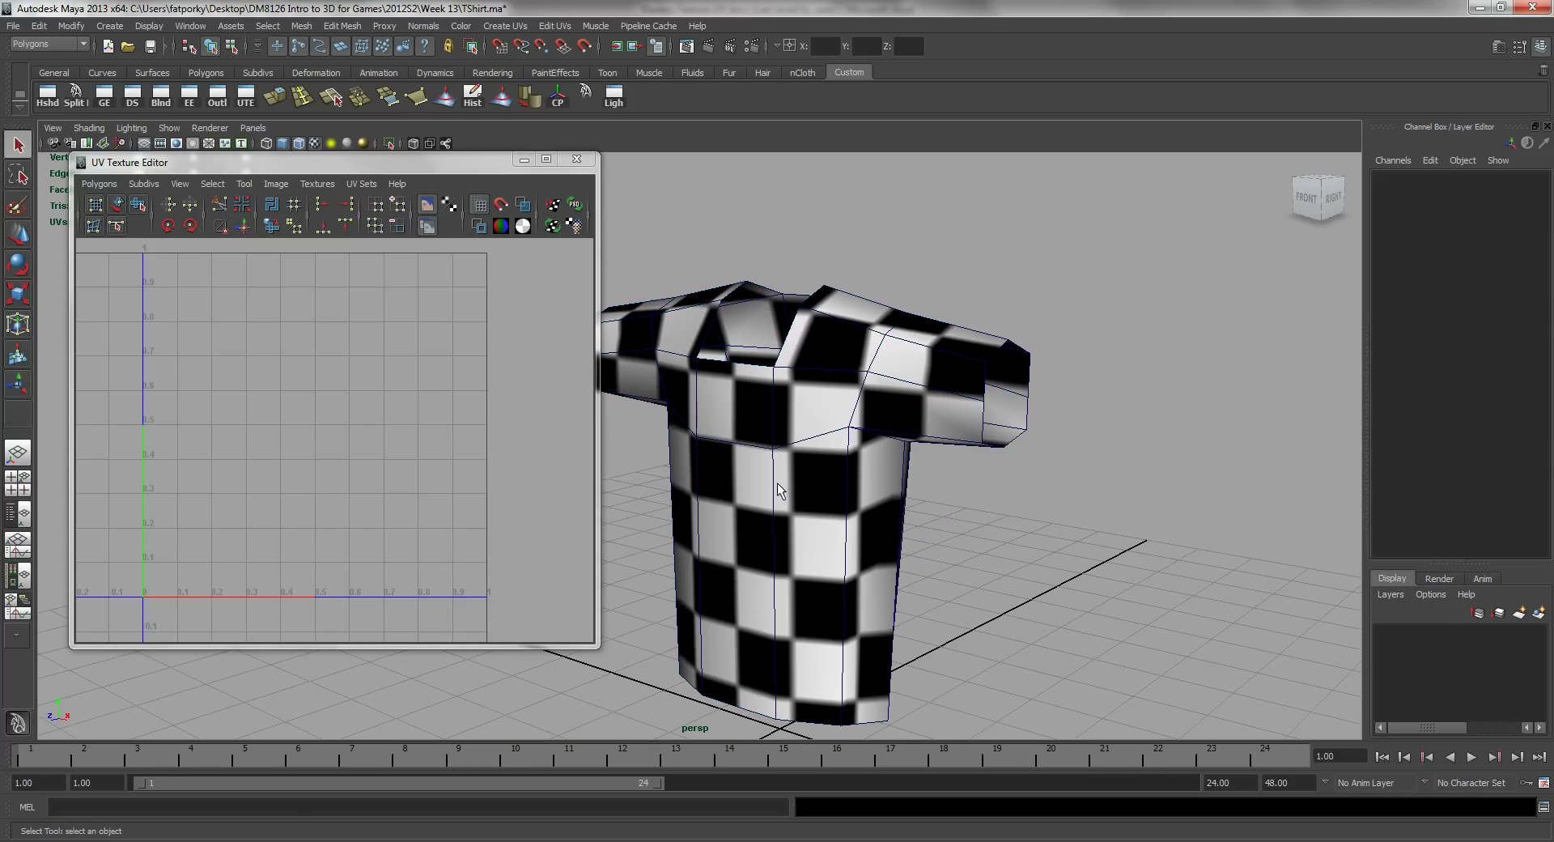
click(853, 495)
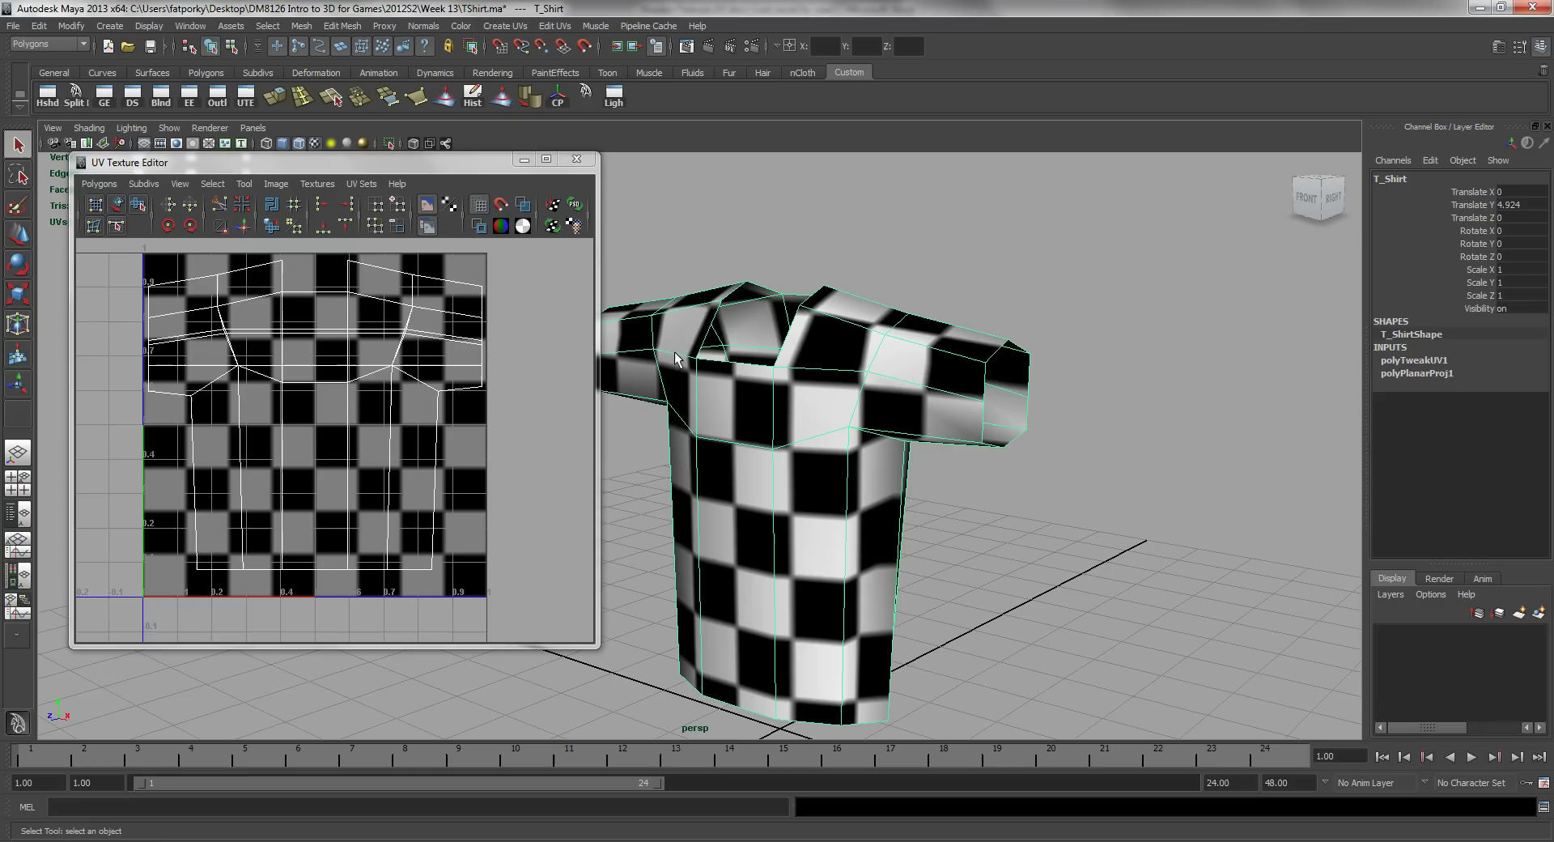
alt+drag(846, 473, 960, 526)
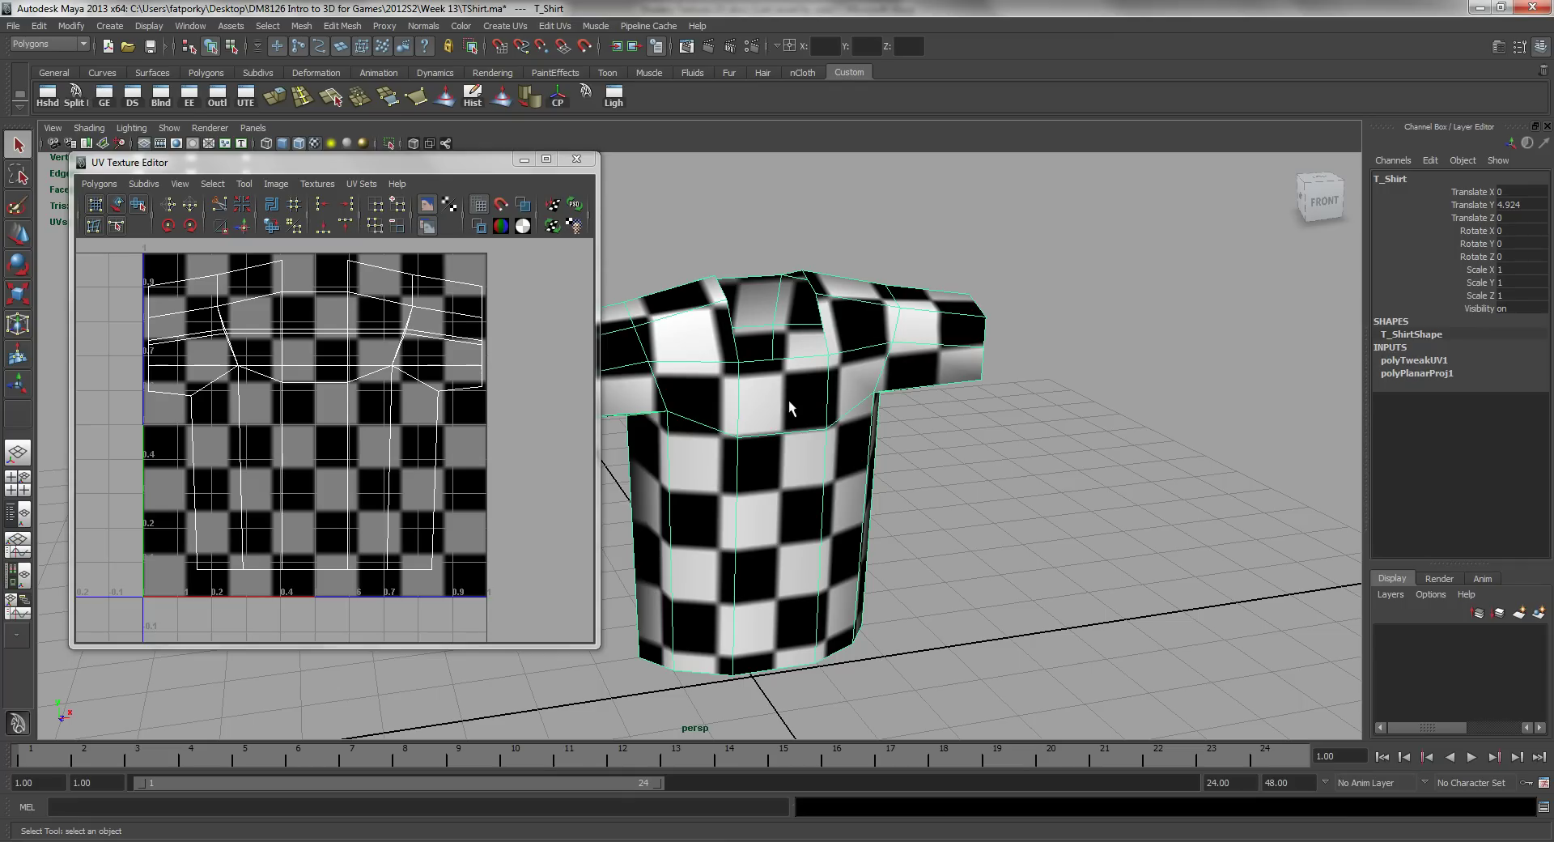
alt+drag(844, 451, 793, 439)
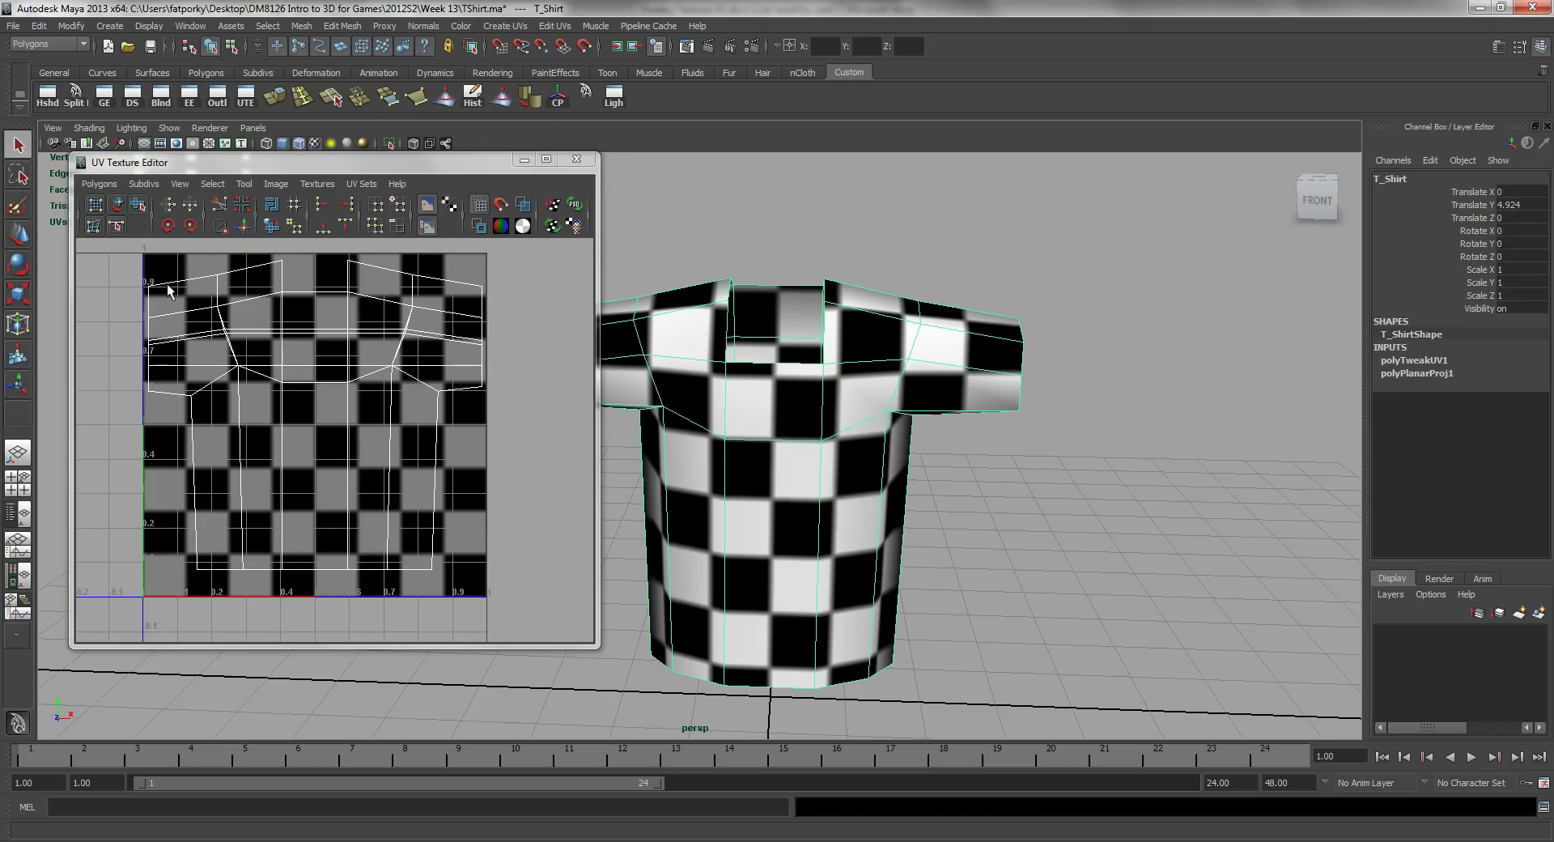
Start a UV Snapshot of the T-shirt and set its output file to TShirt_Basic_UV.tga in the images folder.
click(111, 185)
click(111, 185)
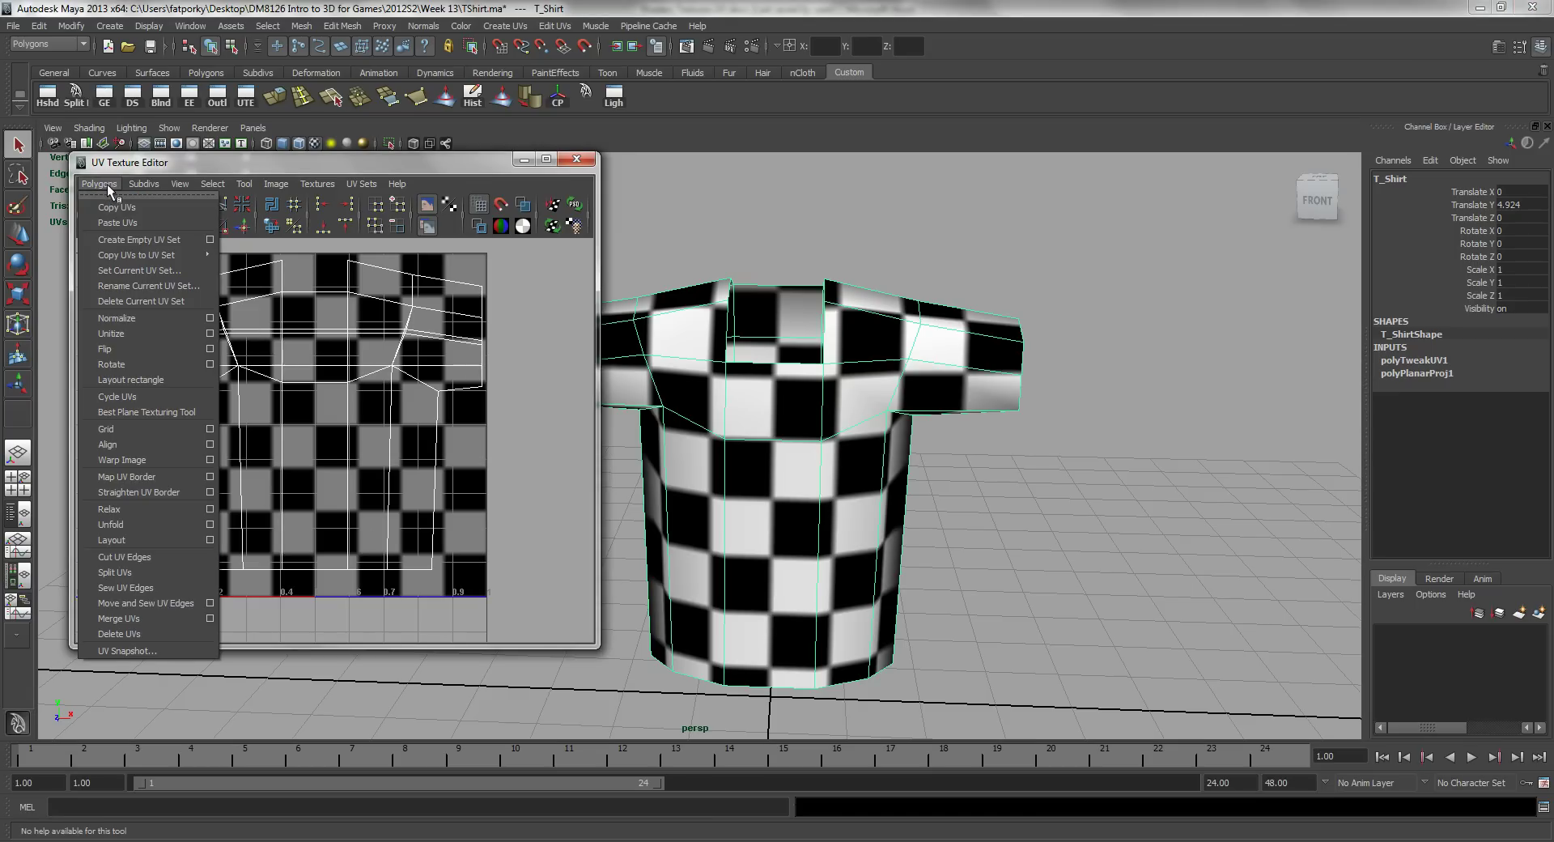
click(159, 651)
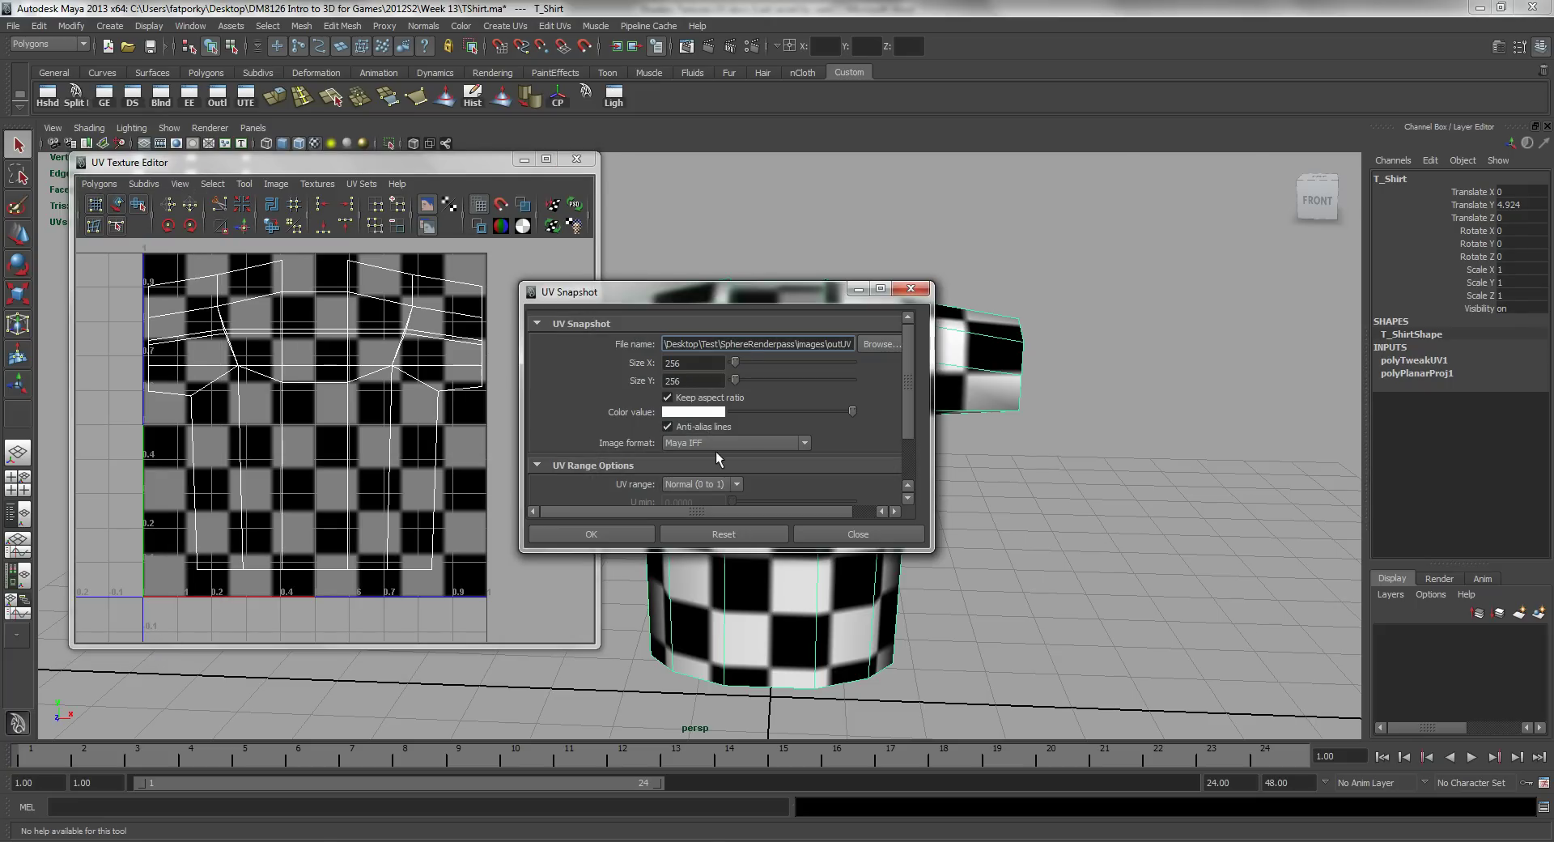
click(877, 343)
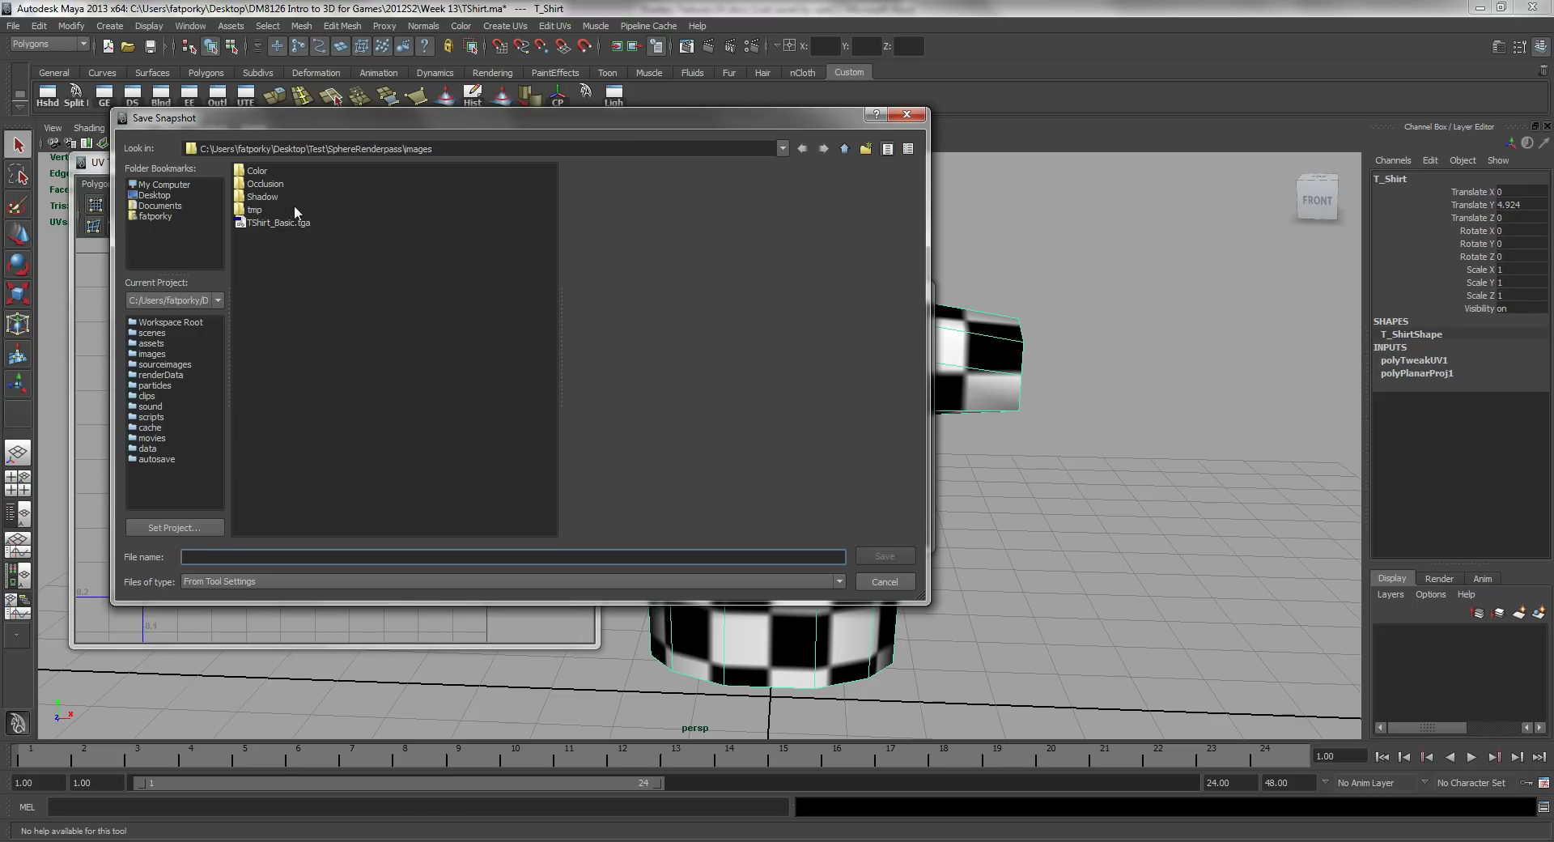
click(469, 148)
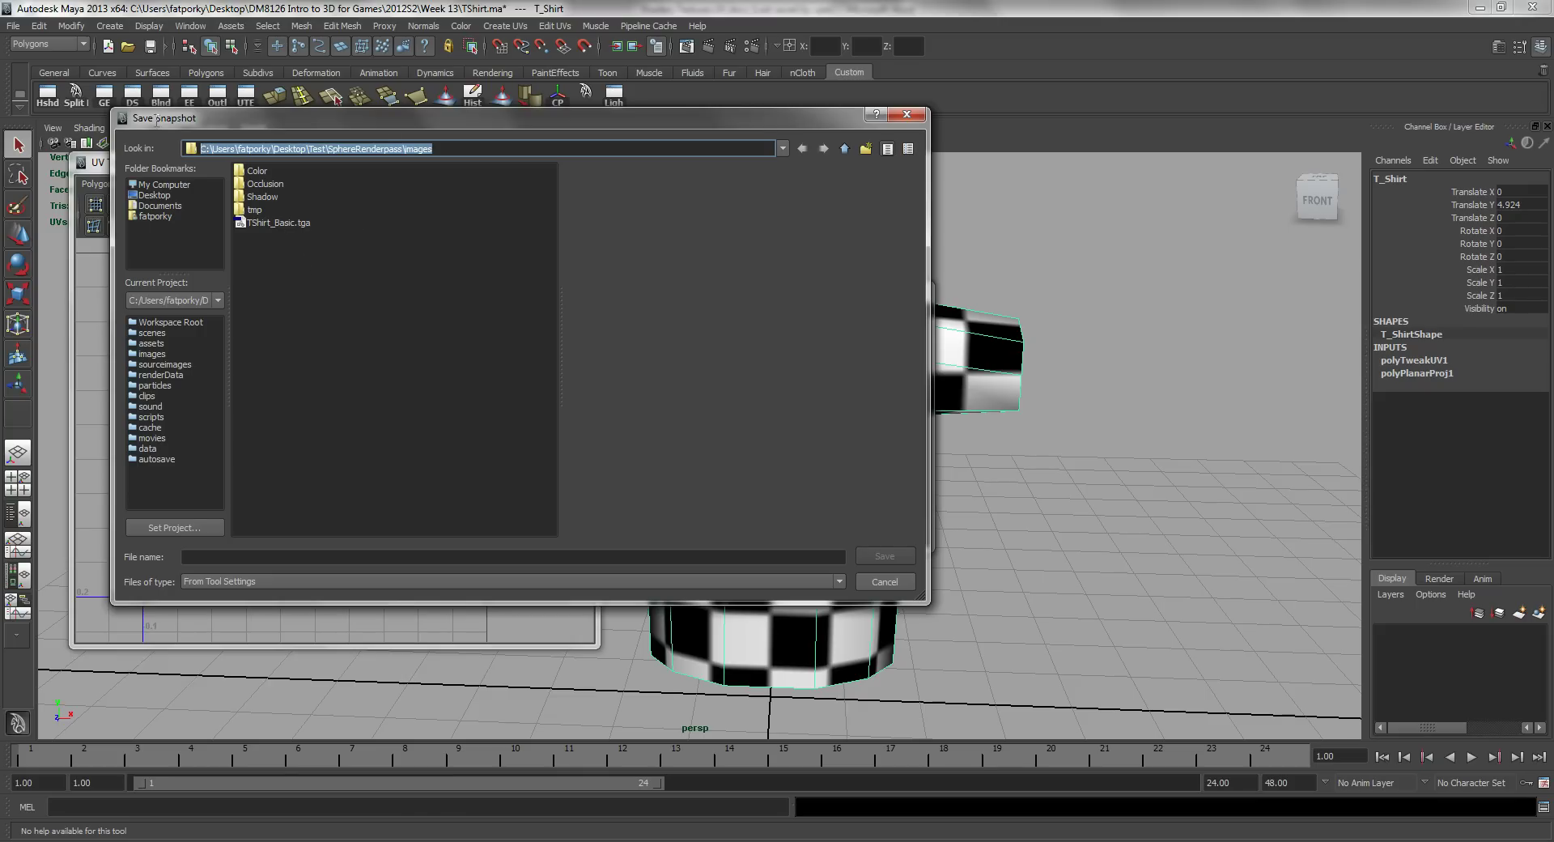
click(349, 356)
click(280, 224)
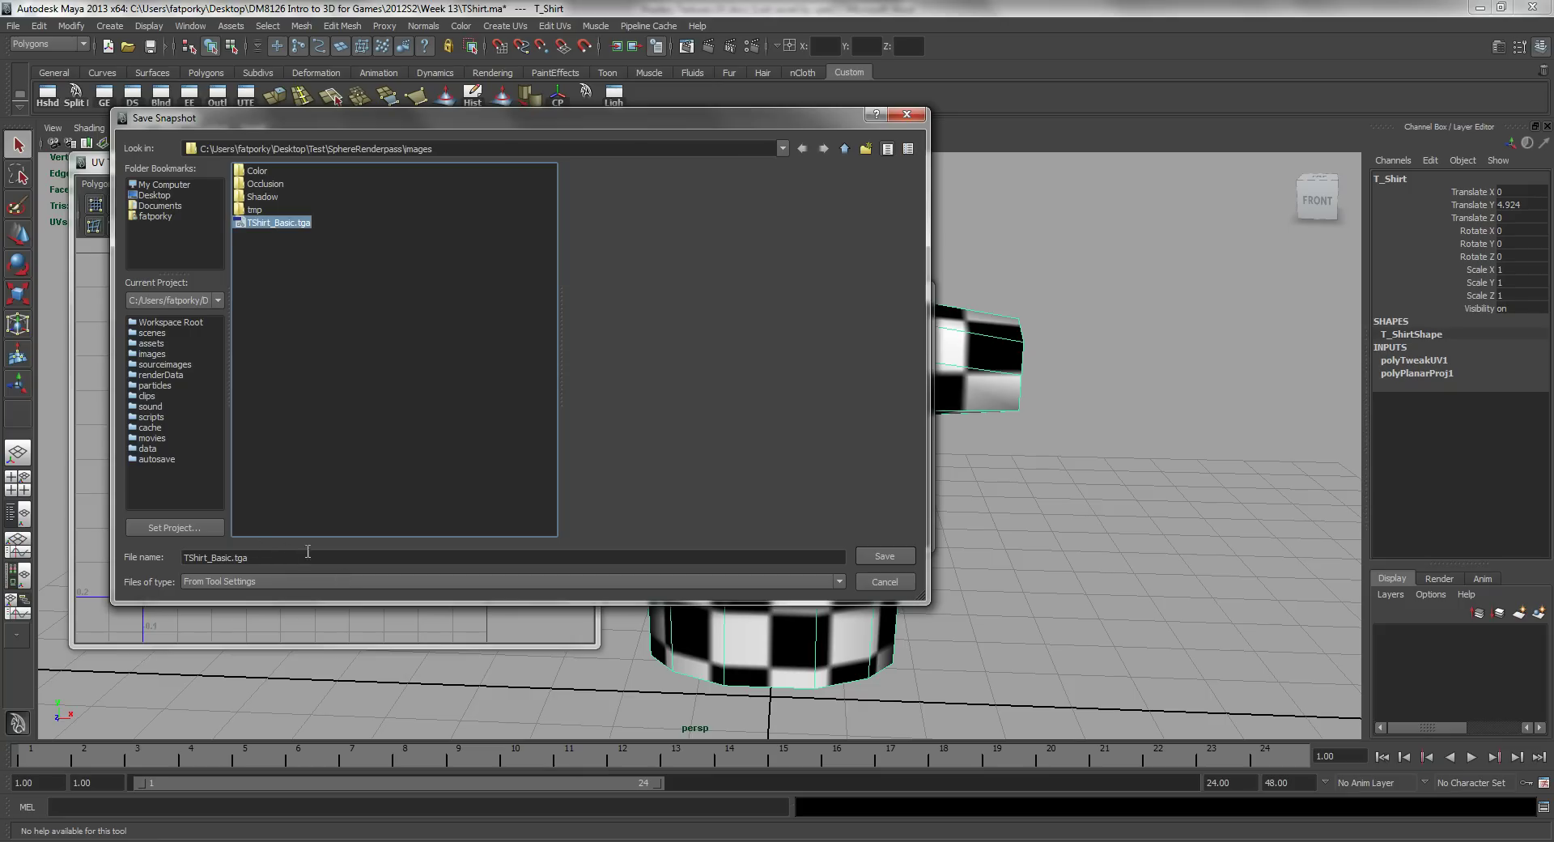
click(237, 558)
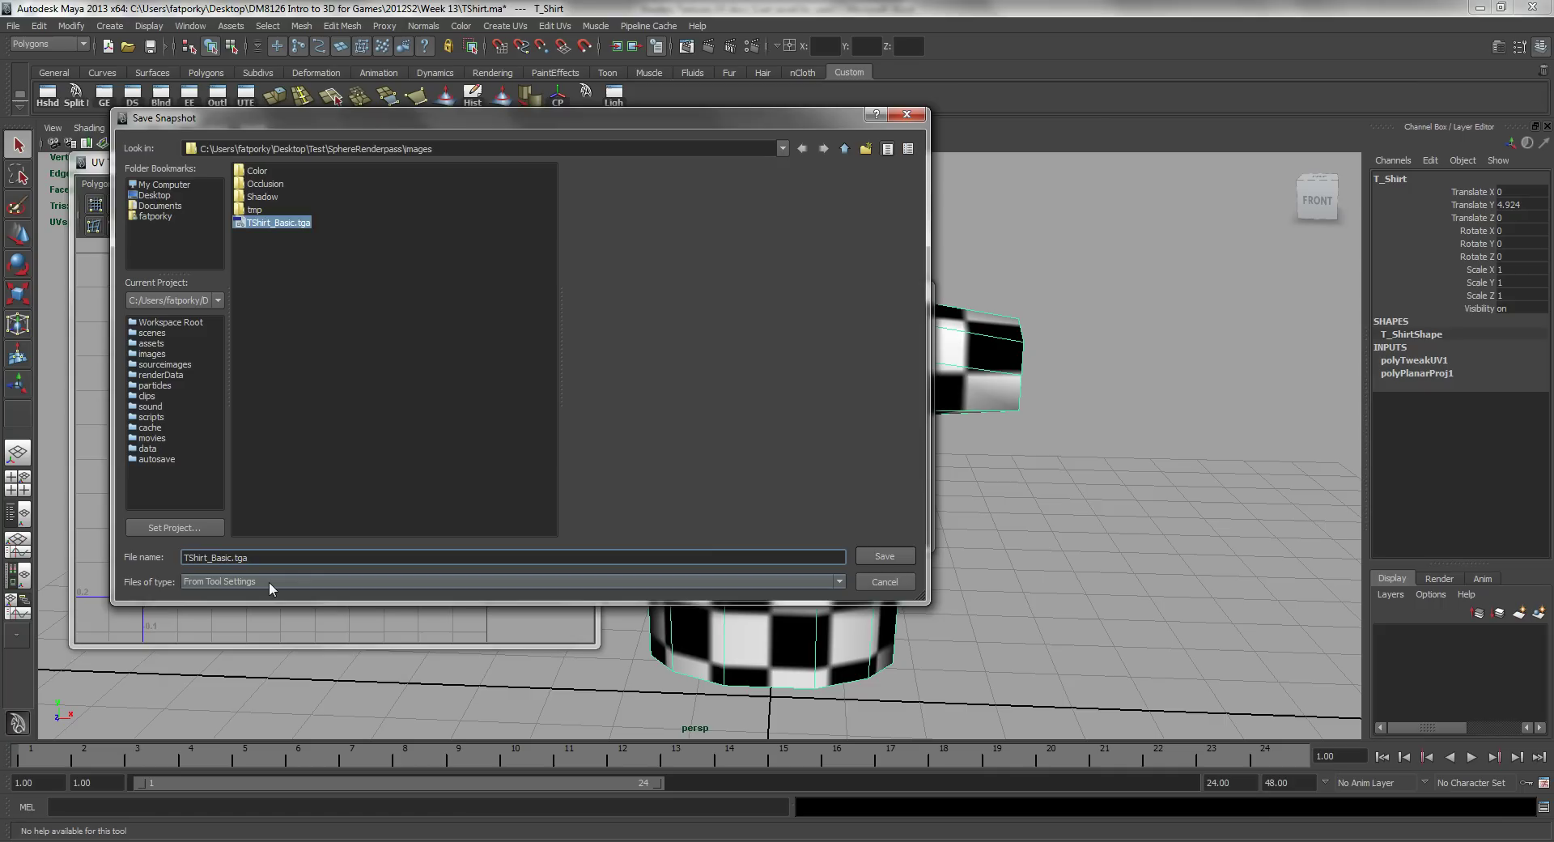
text(_)
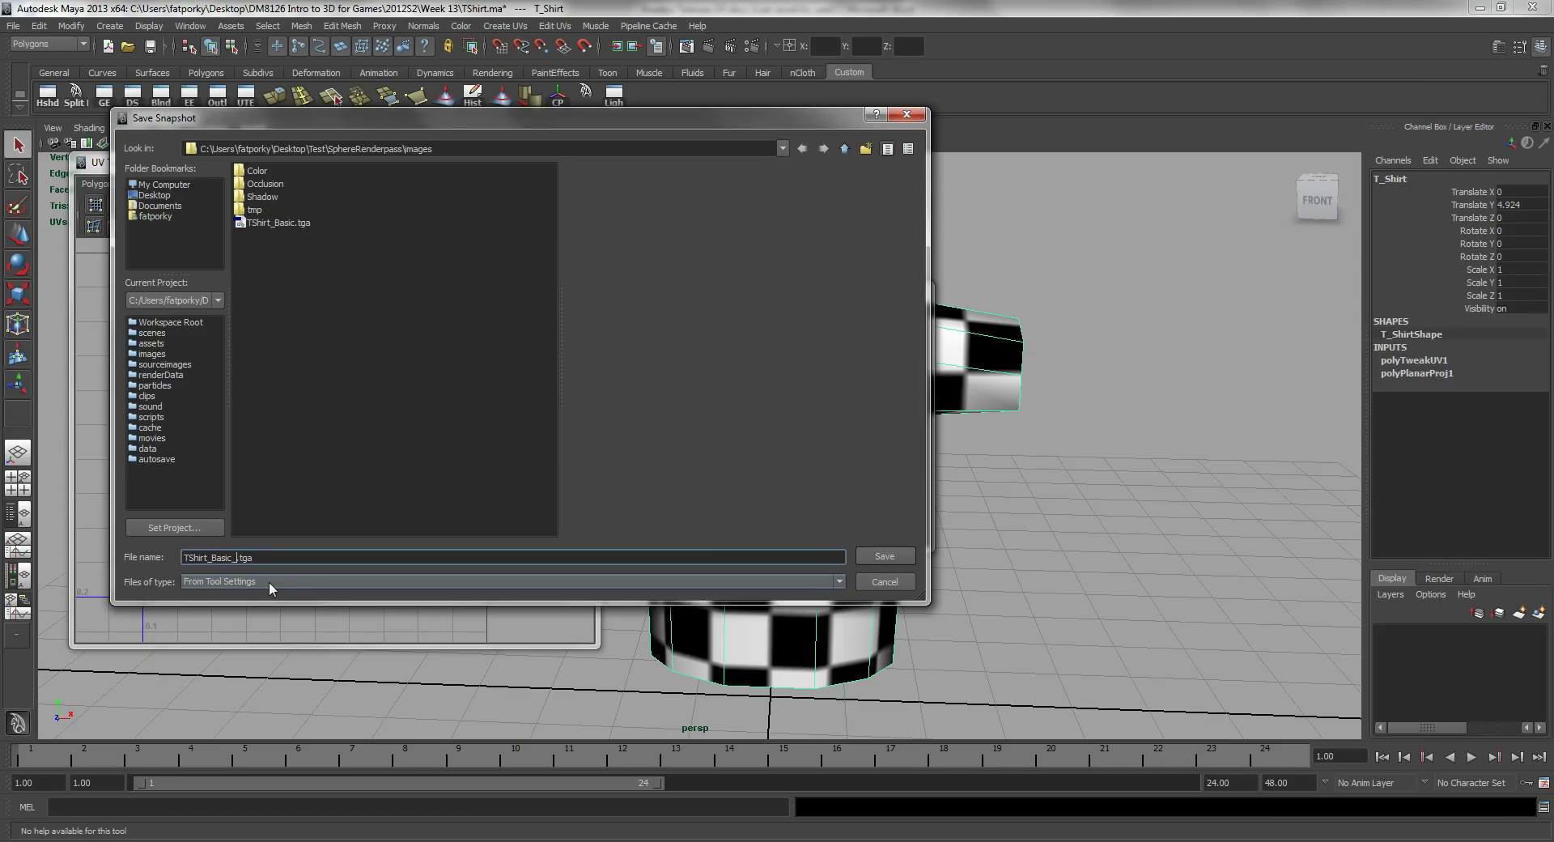
click(882, 557)
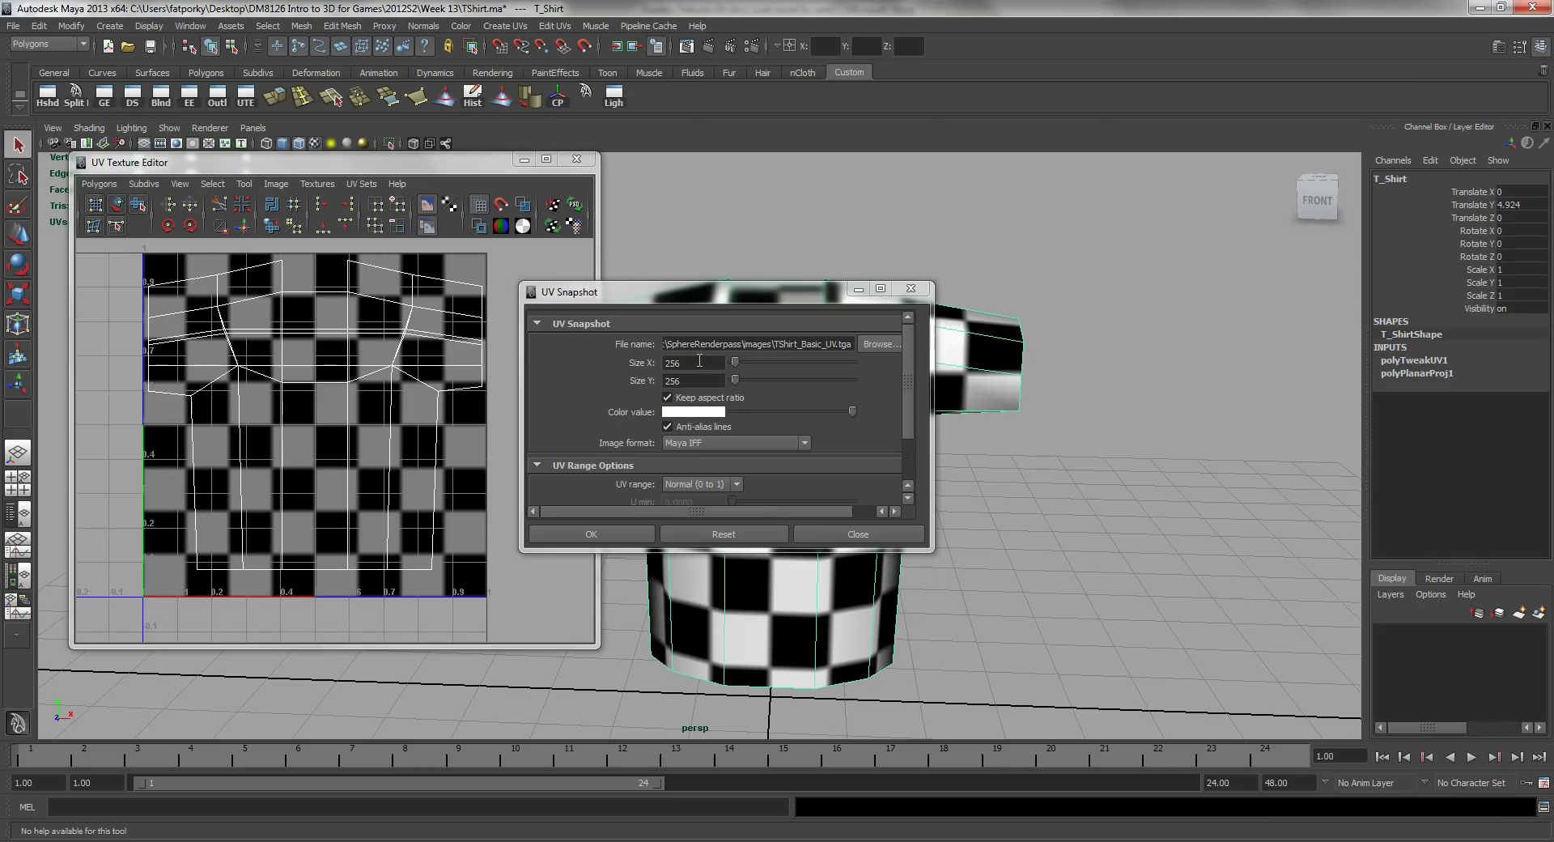
Set the UV snapshot to 2048 by 2048 pixels in Targa format and export it.
double_click(652, 357)
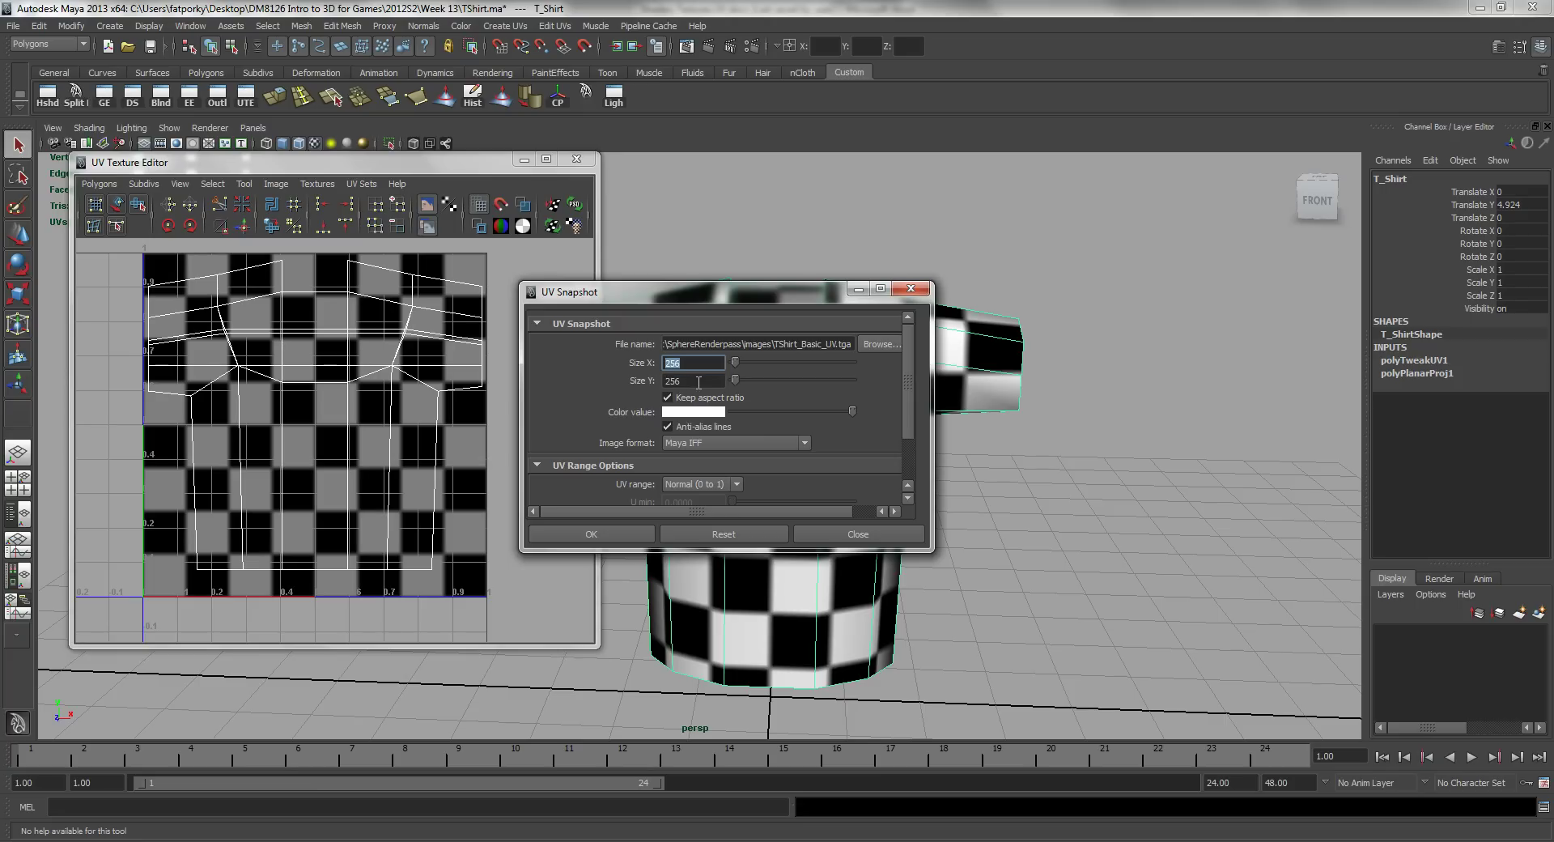
text(2048)
key(Return)
click(732, 442)
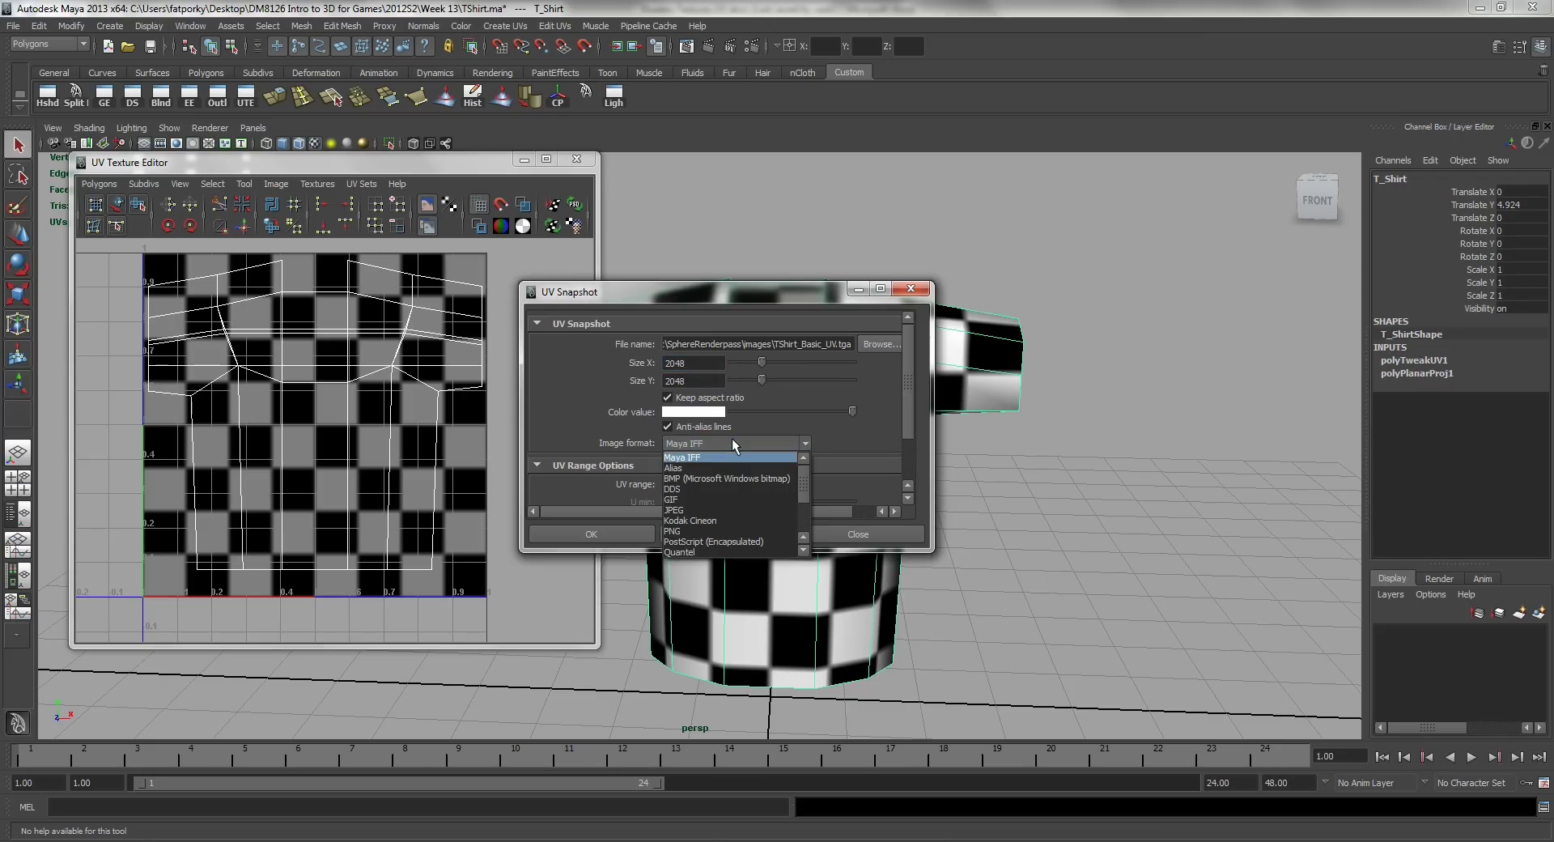
scroll(740, 490, down, 3)
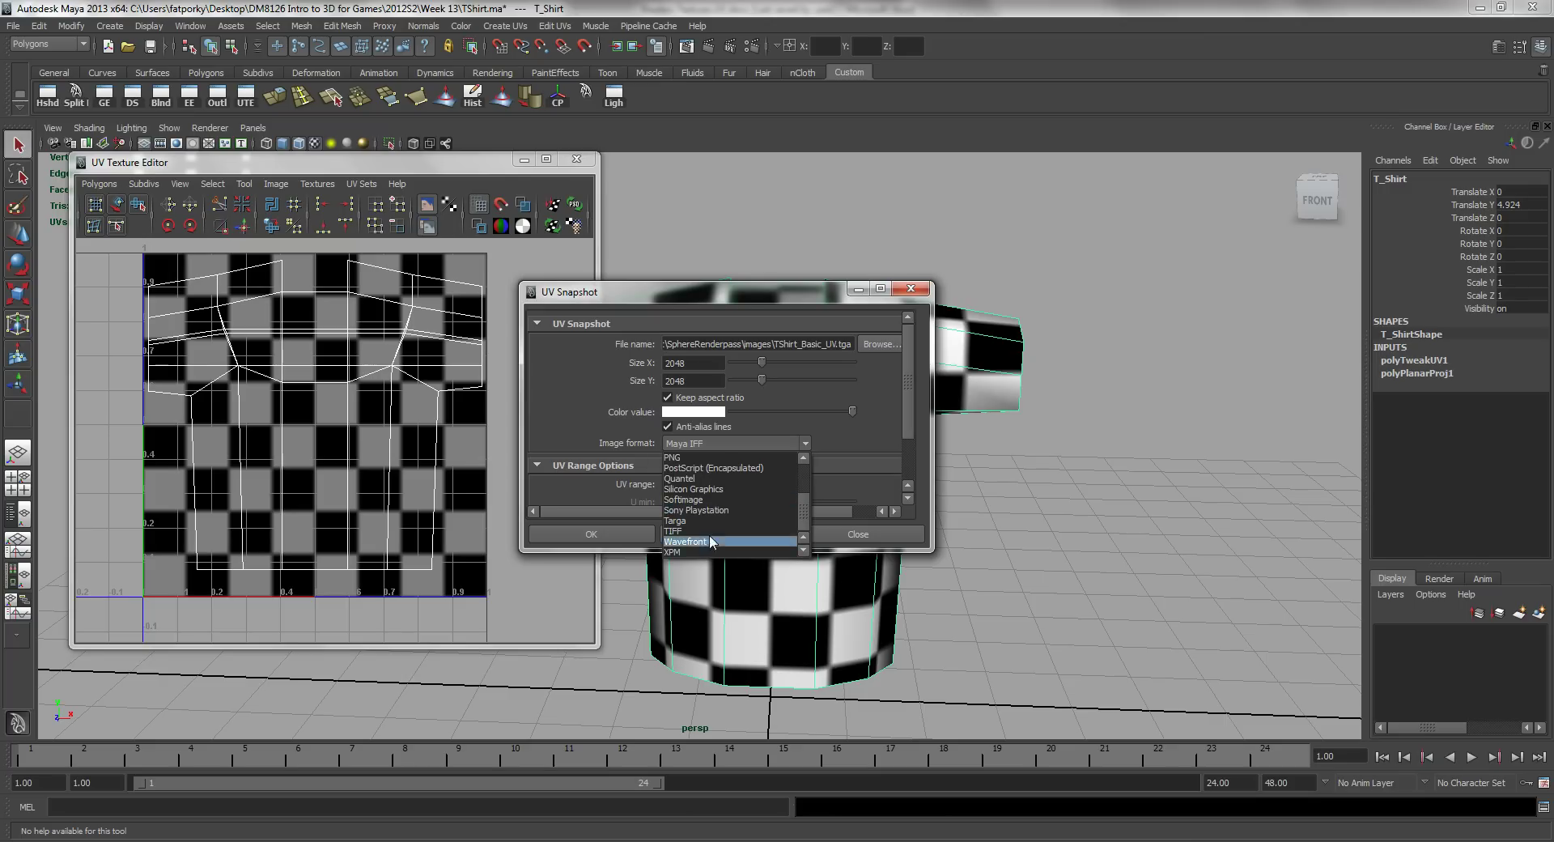
click(722, 520)
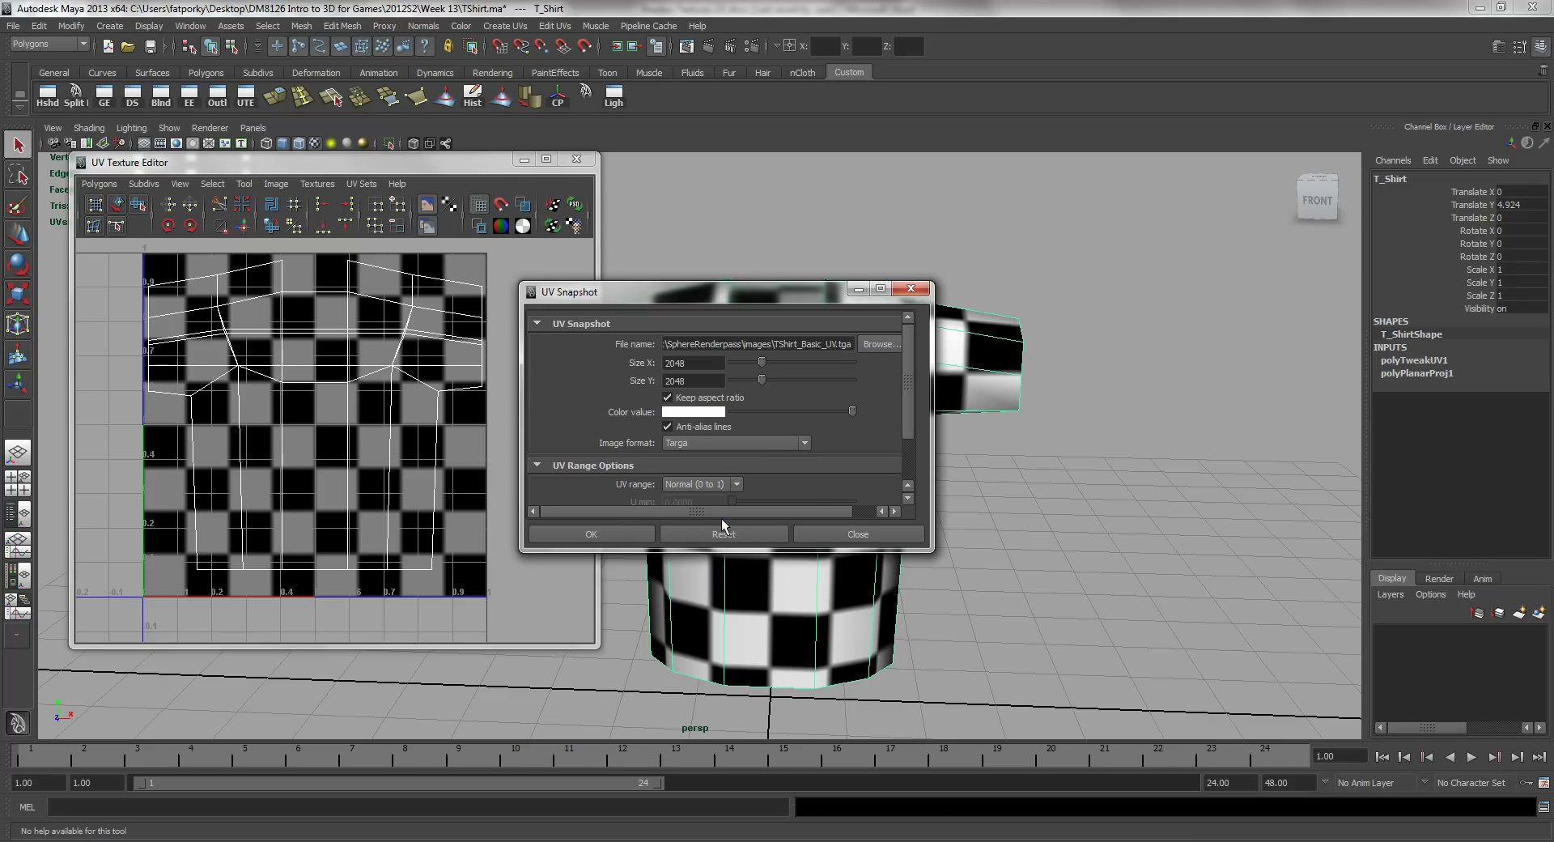
click(633, 537)
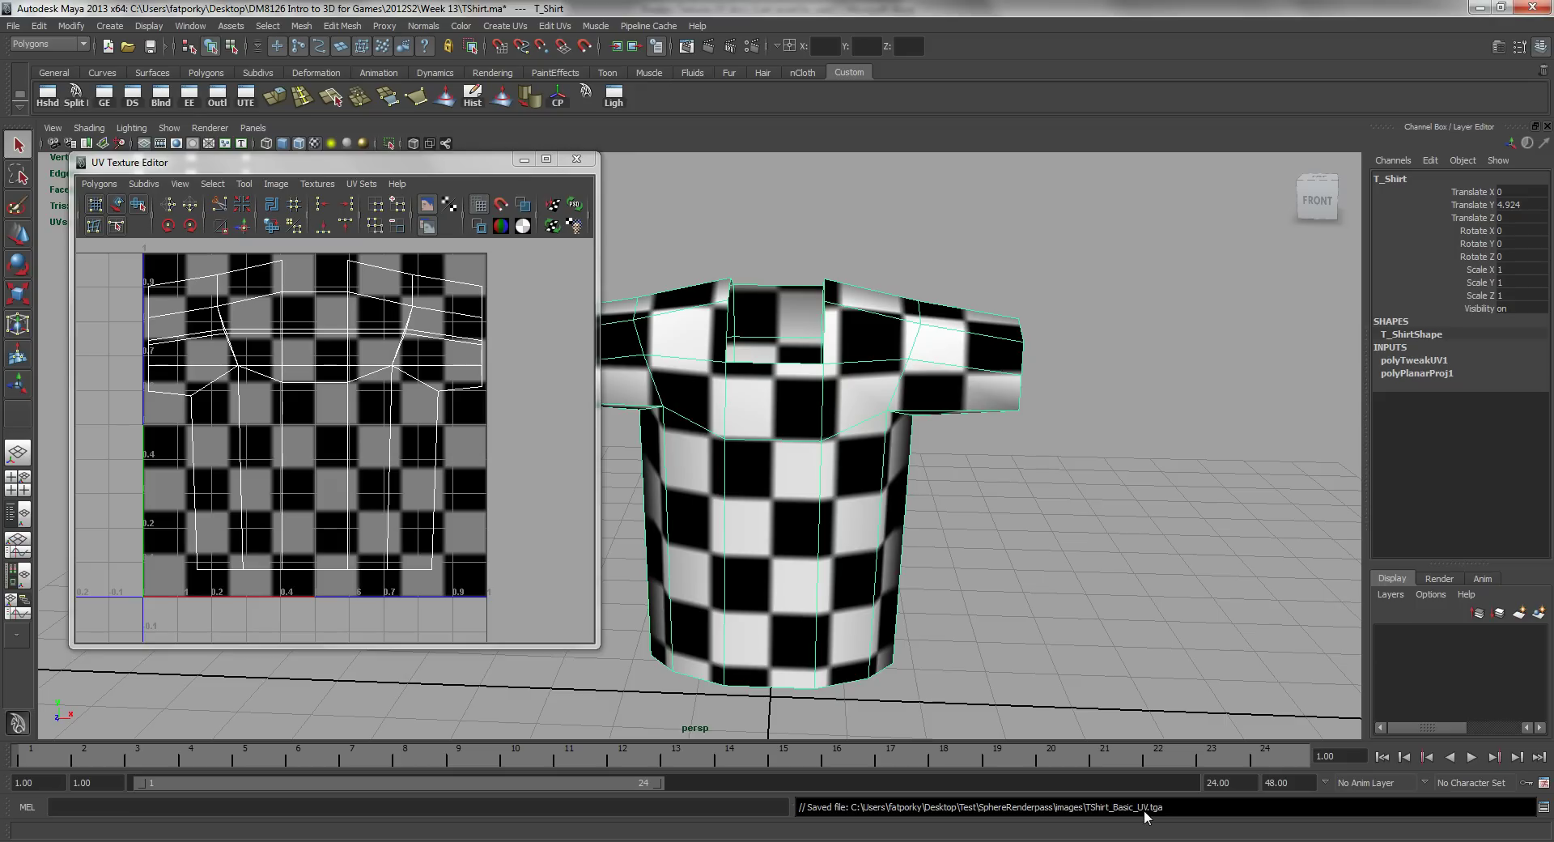
Close the UV Texture Editor, deselect the T-shirt and switch to Photoshop.
click(576, 160)
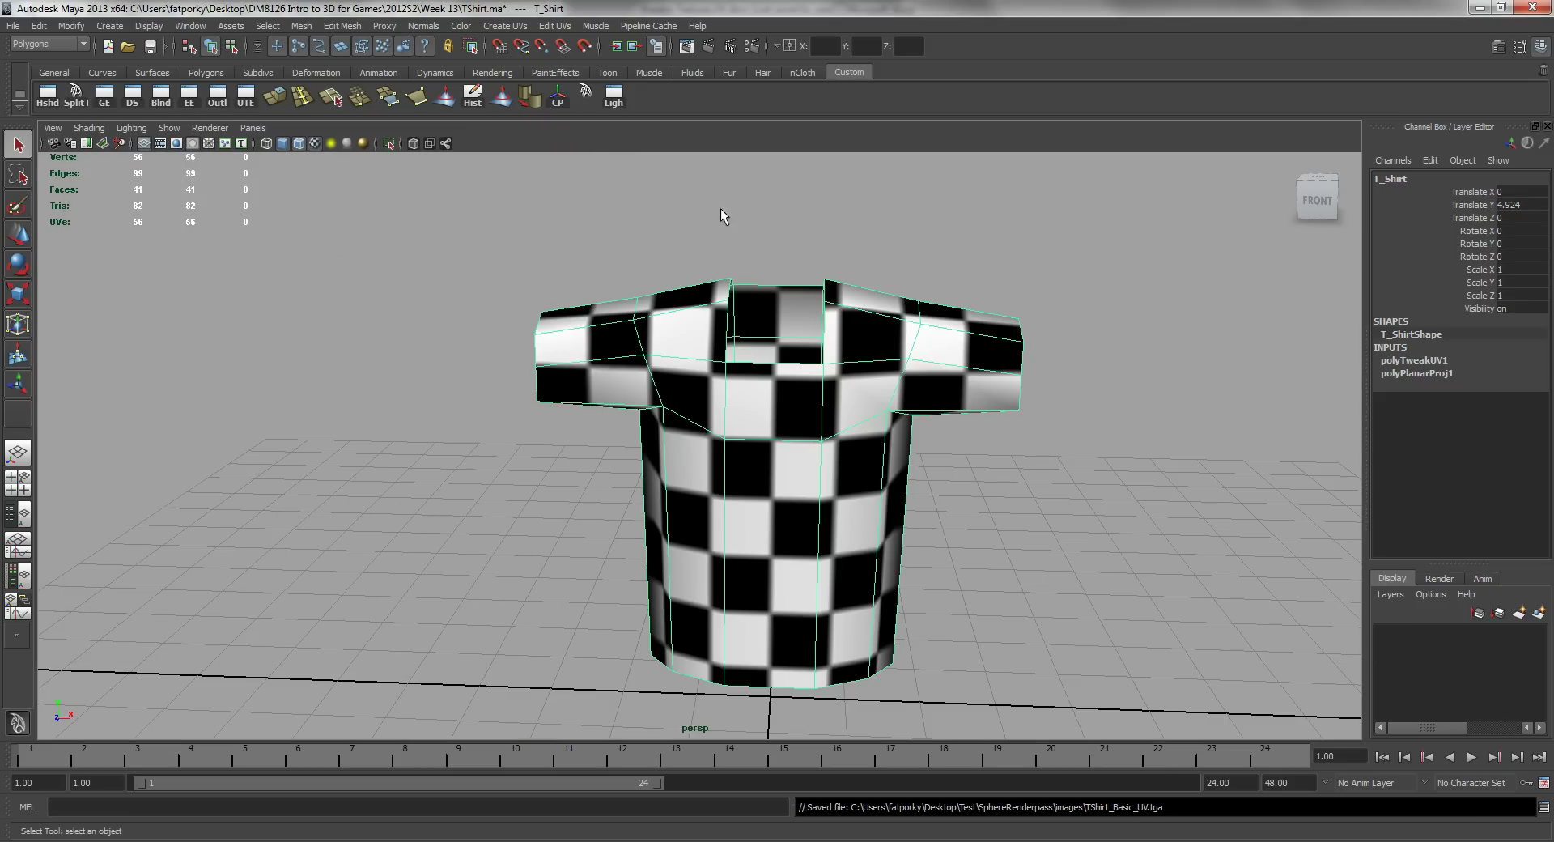
click(997, 416)
alt+drag(777, 489, 798, 489)
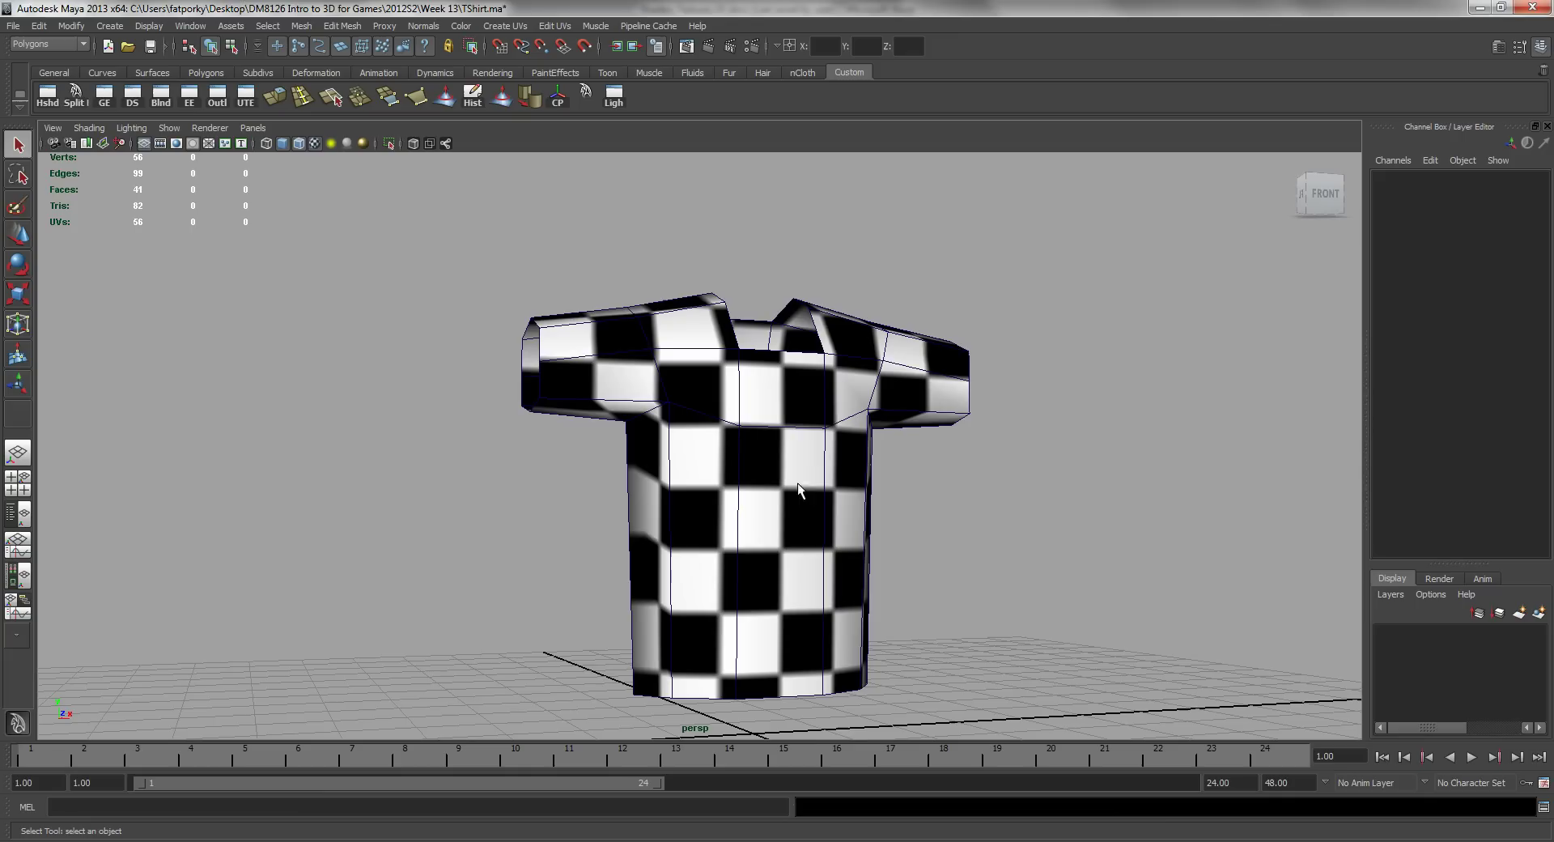
key(alt+Tab)
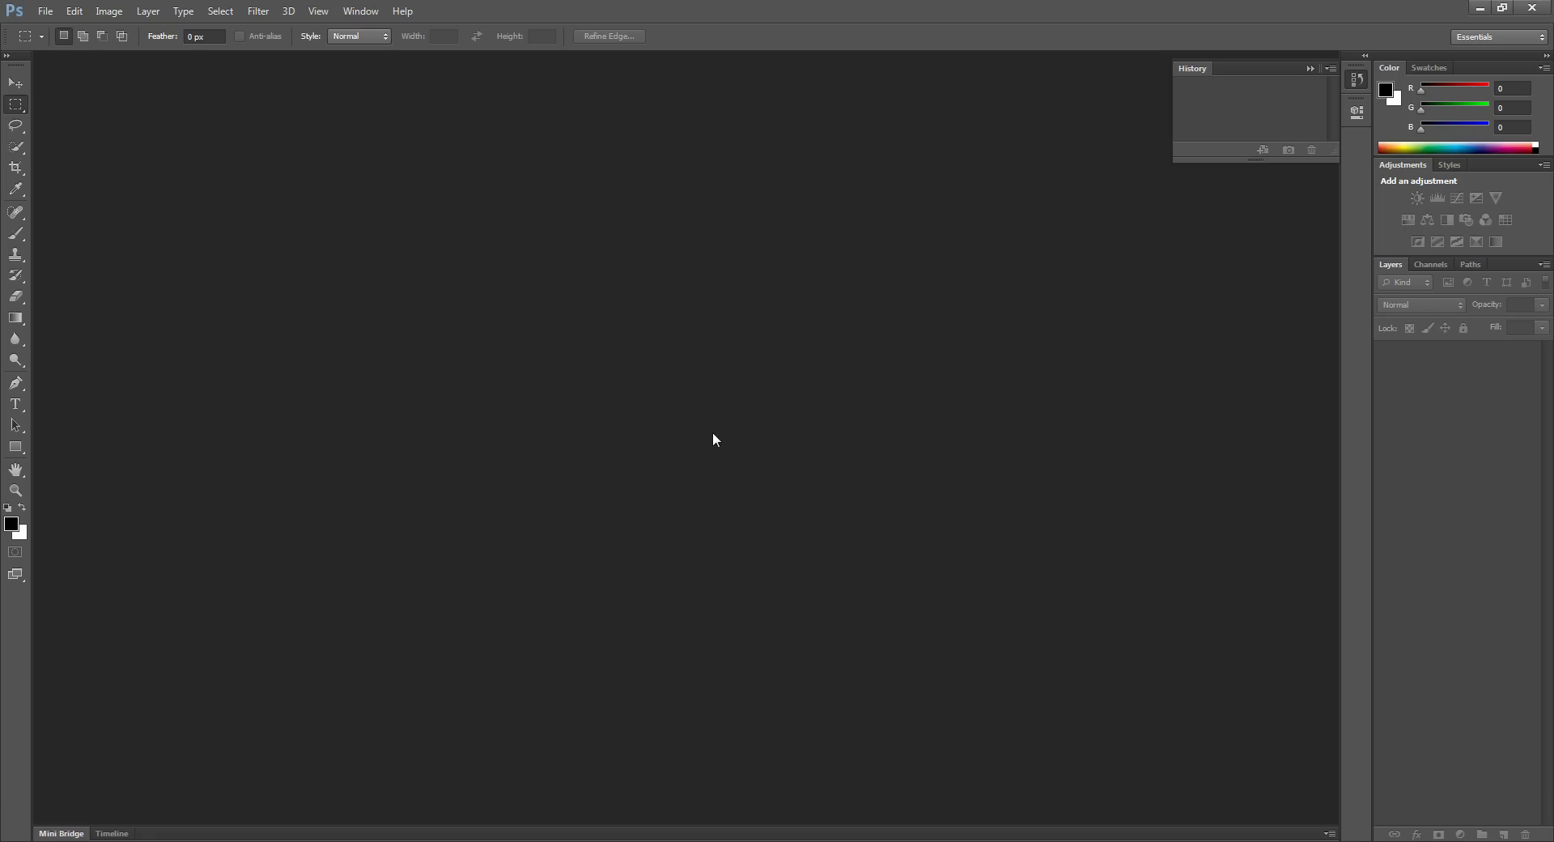
Open TShirt_Basic_UV.tga from the project's images folder.
key(ctrl+o)
key(ctrl+v)
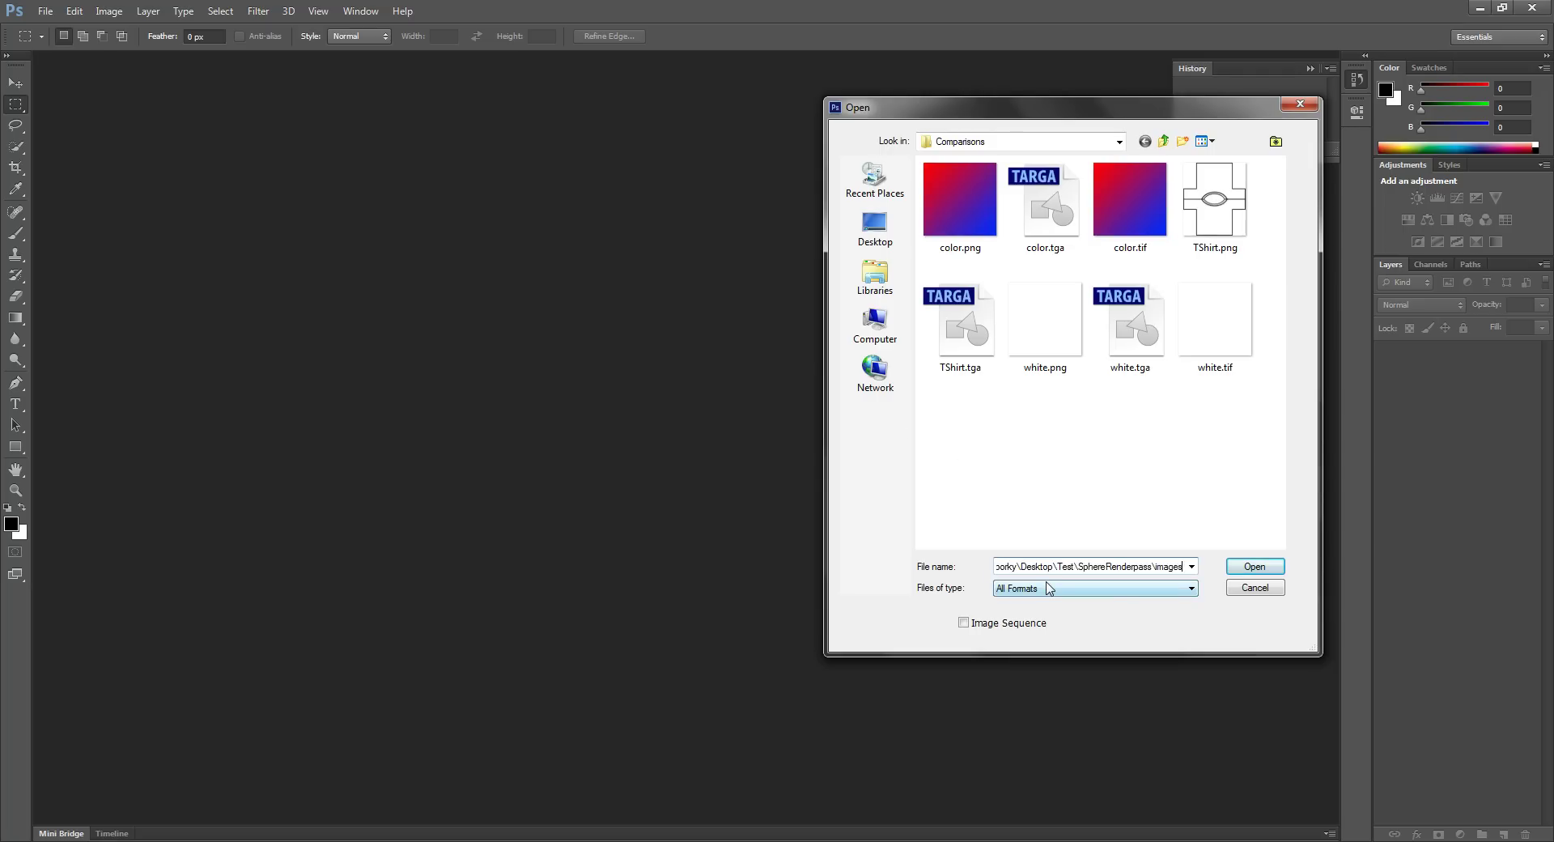
key(Return)
double_click(1007, 264)
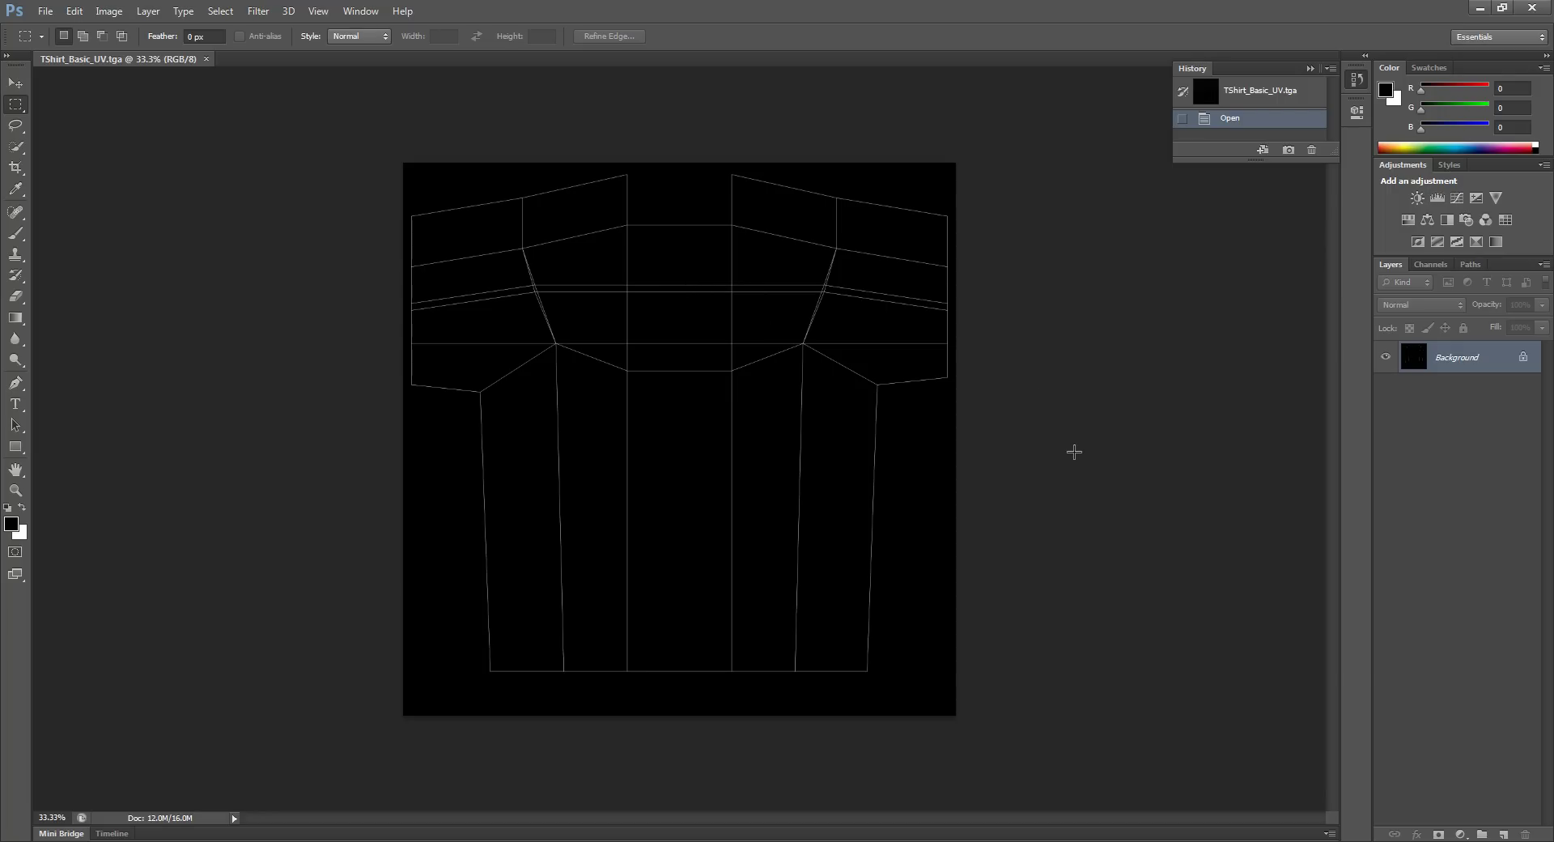
Convert the Background into the regular layer Layer 0 and load the Alpha 1 channel as a selection.
double_click(1494, 373)
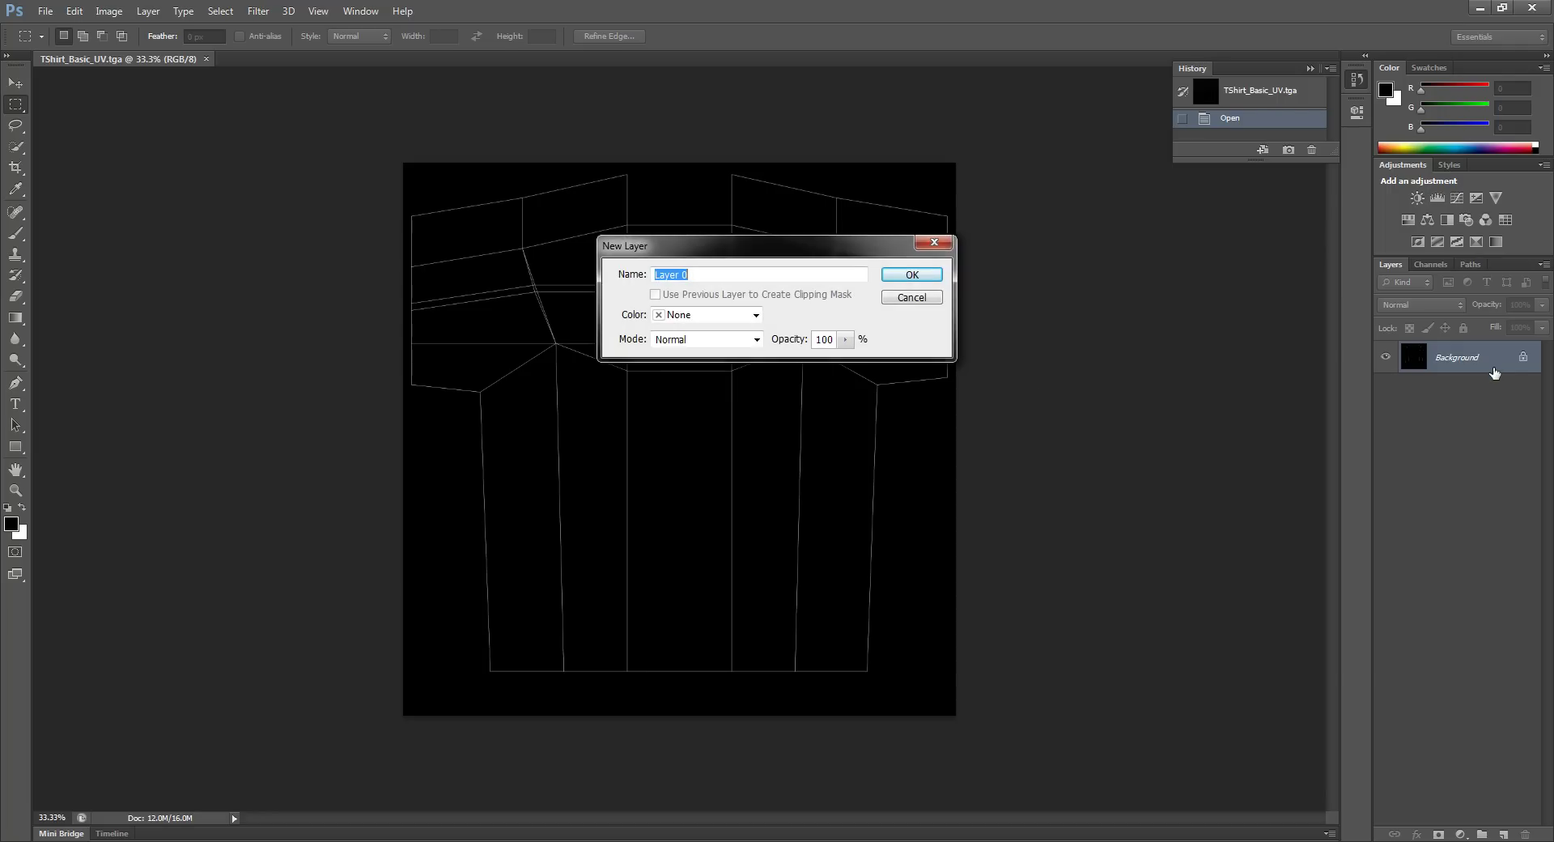
click(906, 276)
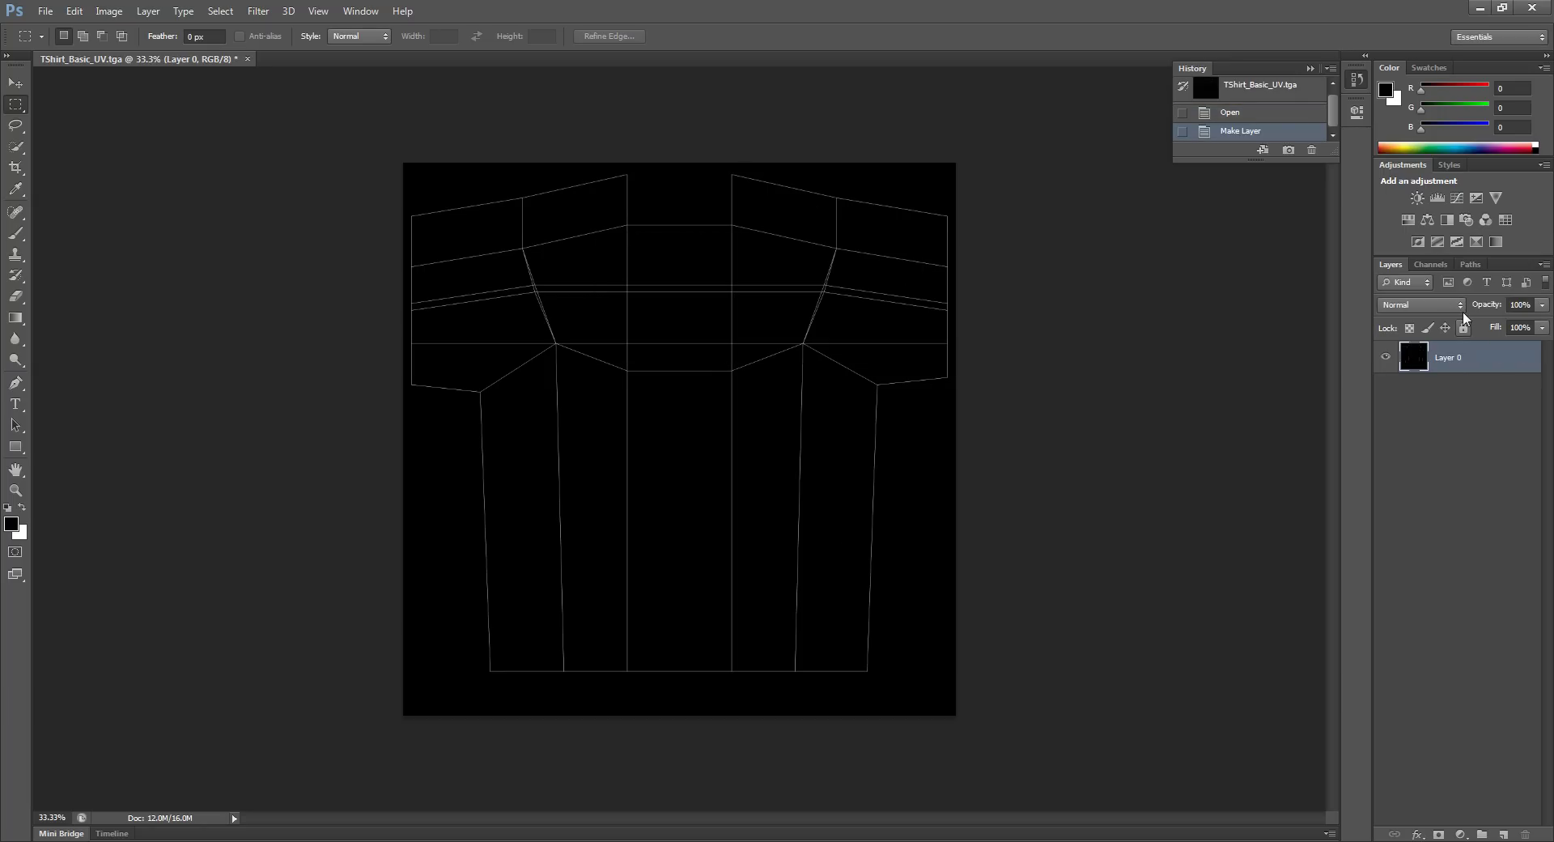
click(1429, 265)
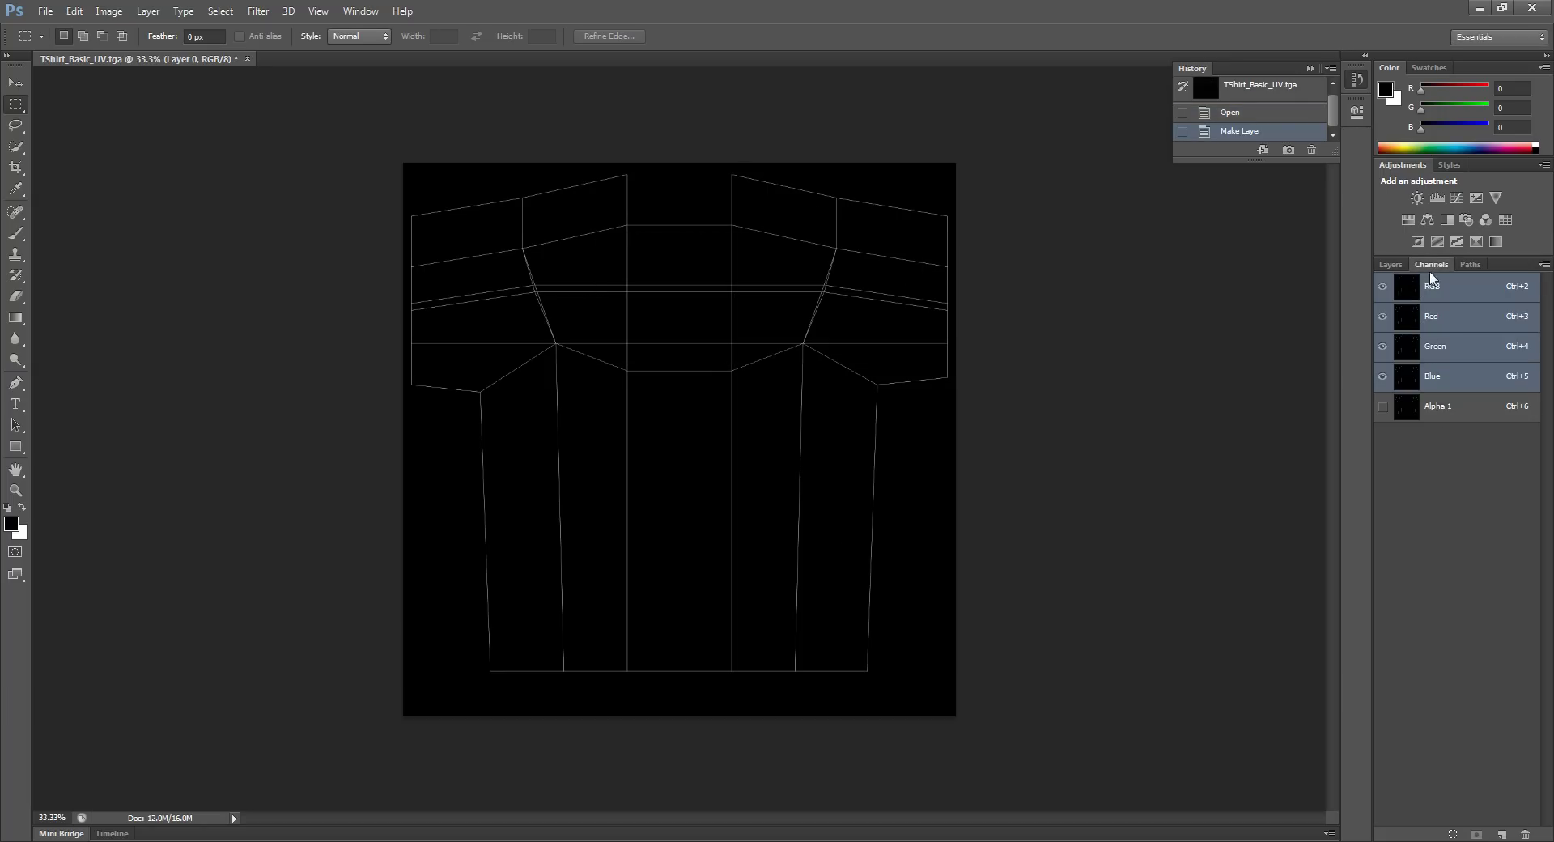
ctrl+click(1410, 412)
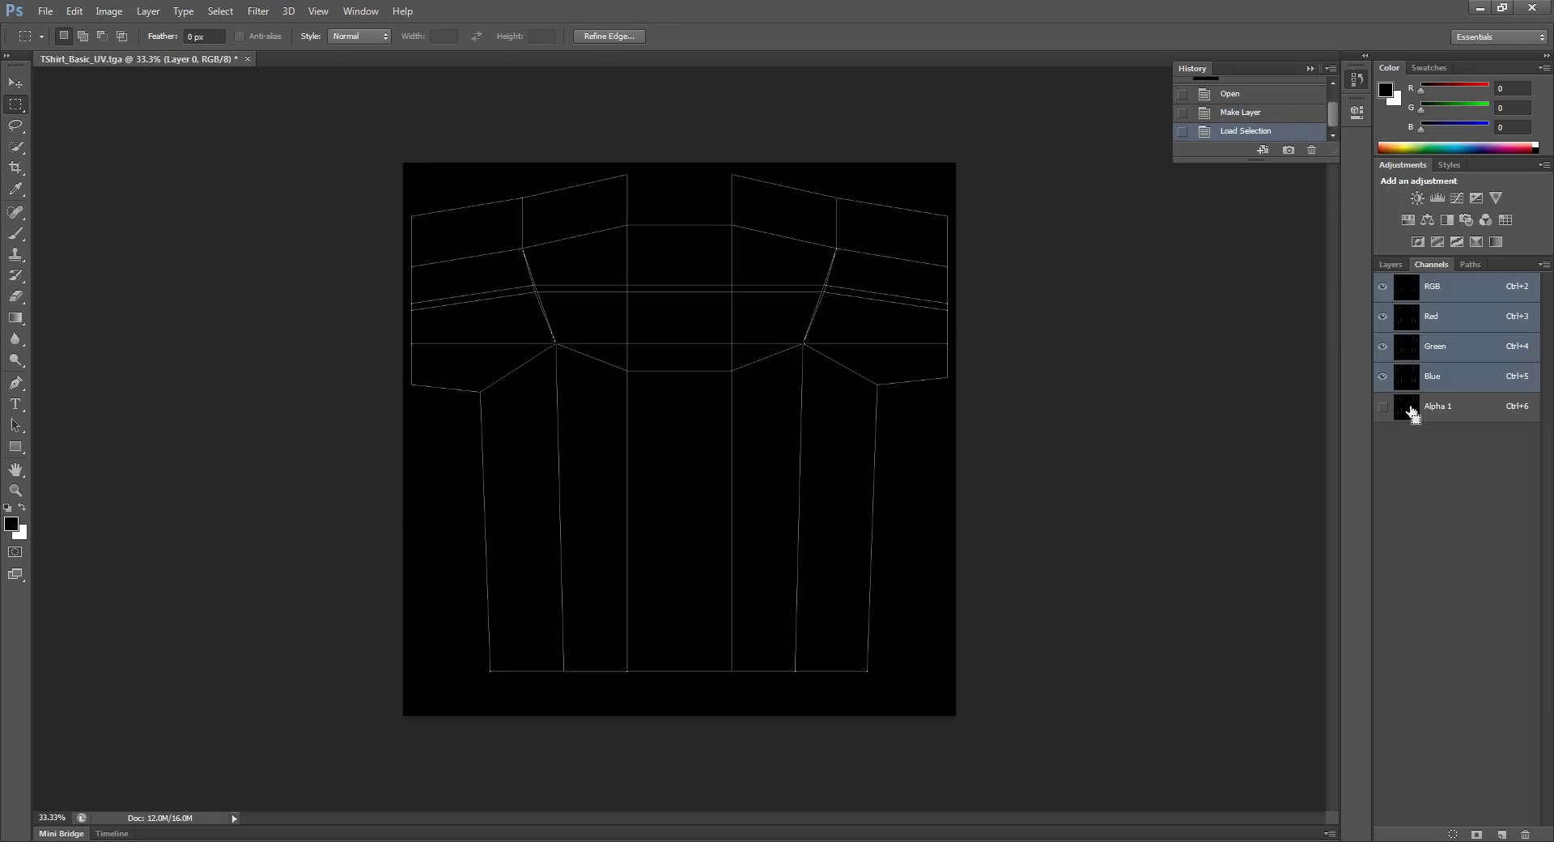
click(1390, 264)
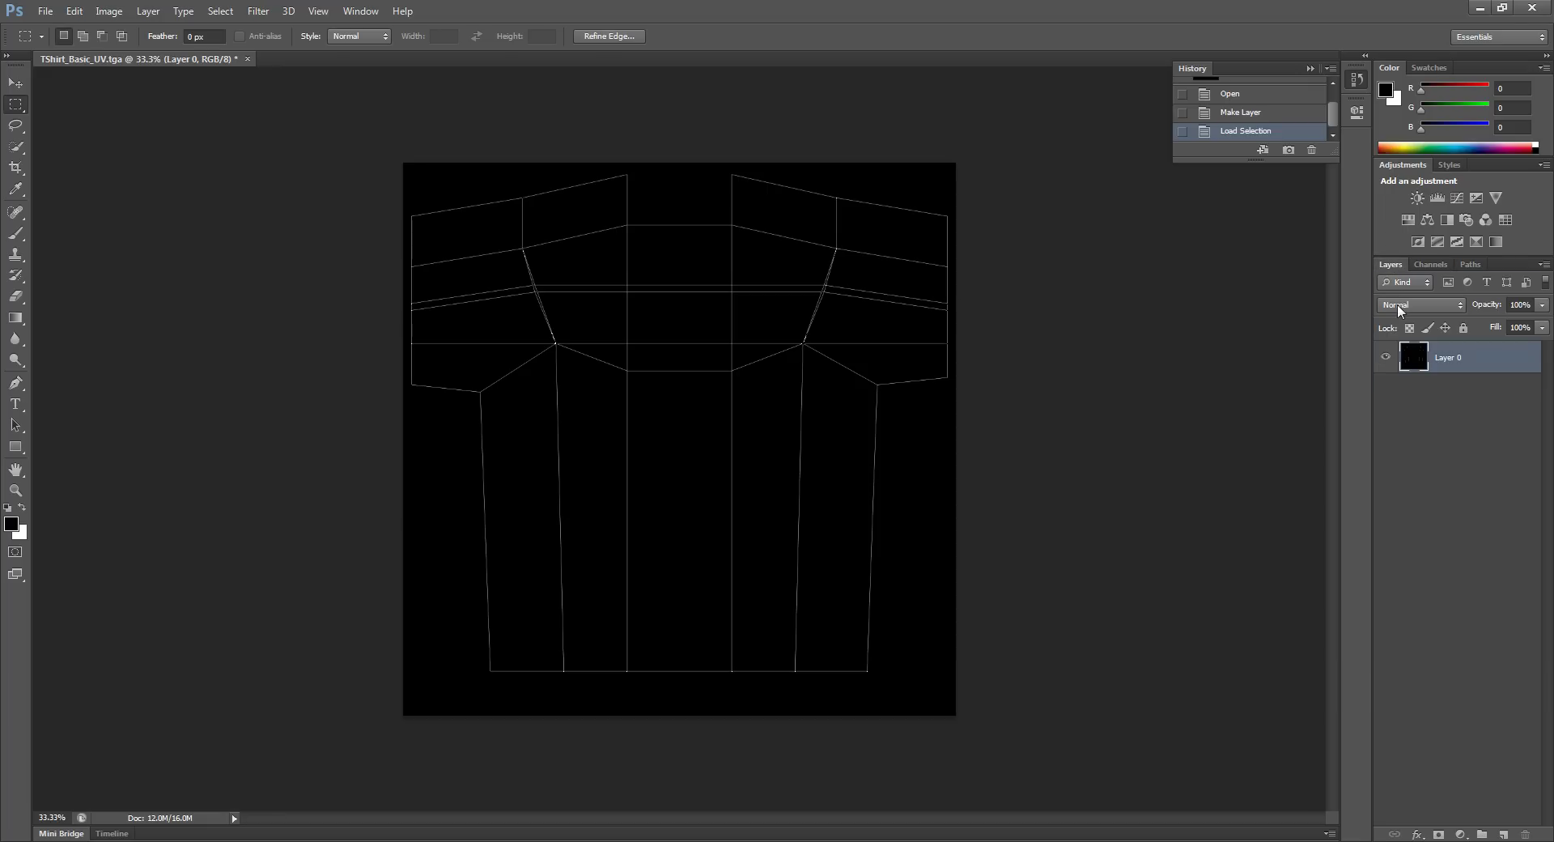
Add a white (ffffff) Solid Color fill layer masked by the UV line selection.
click(1460, 835)
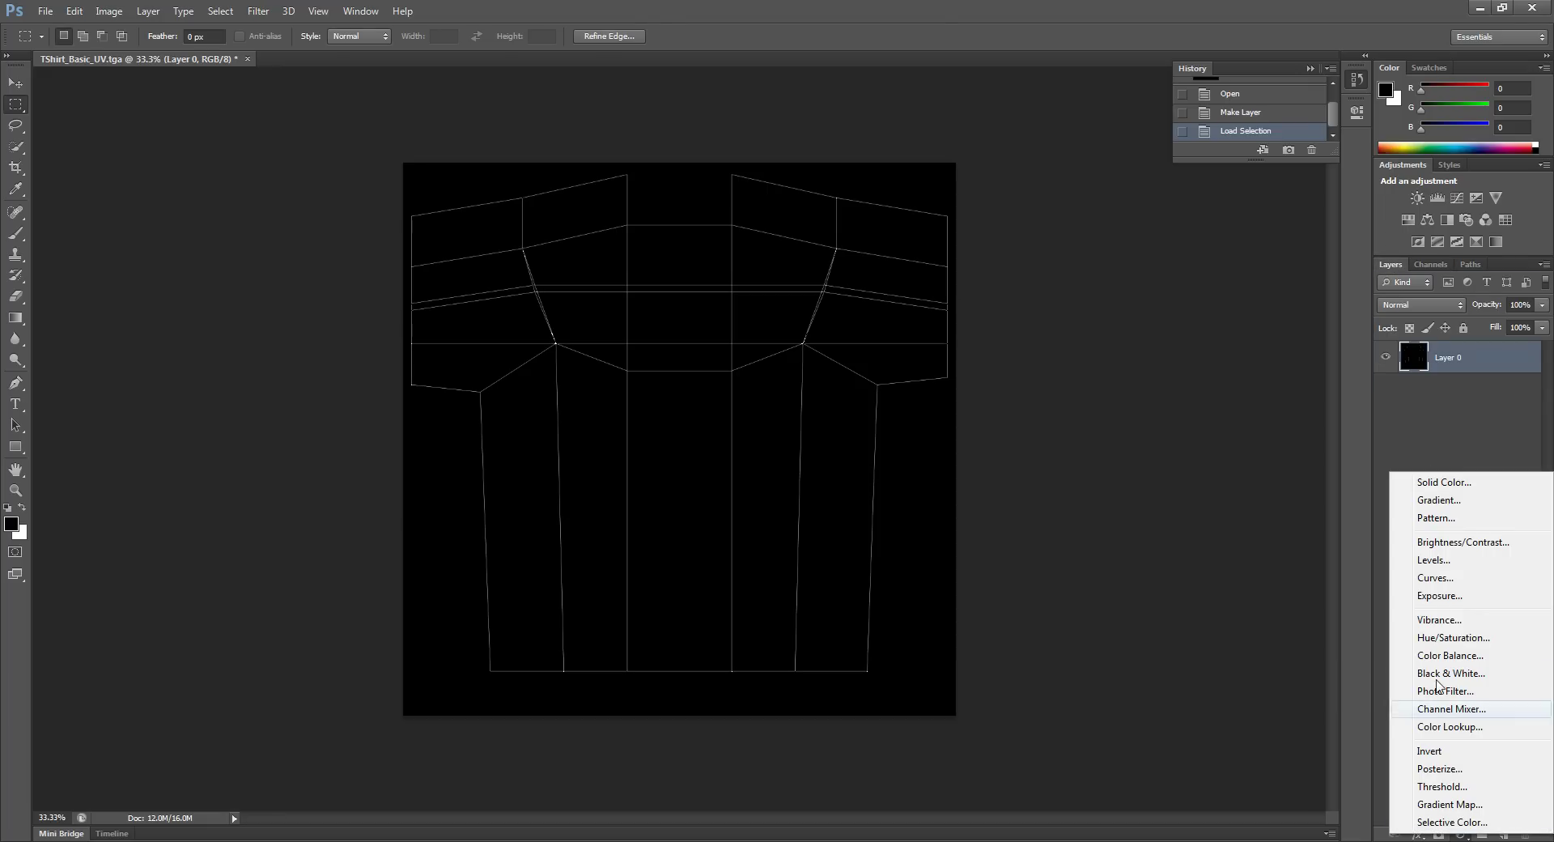
click(1456, 483)
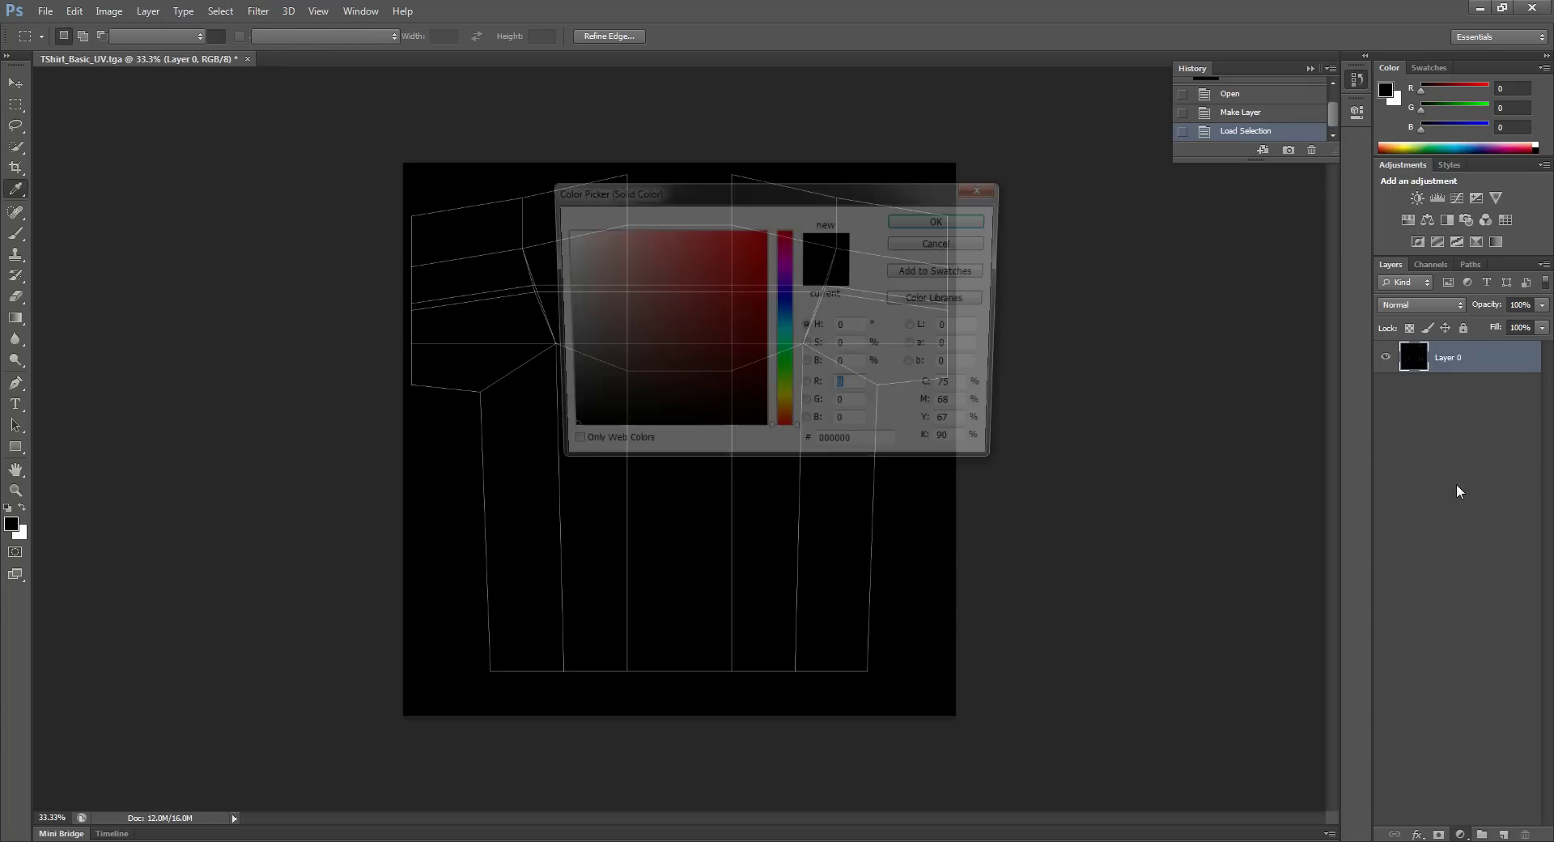
drag(593, 258, 493, 170)
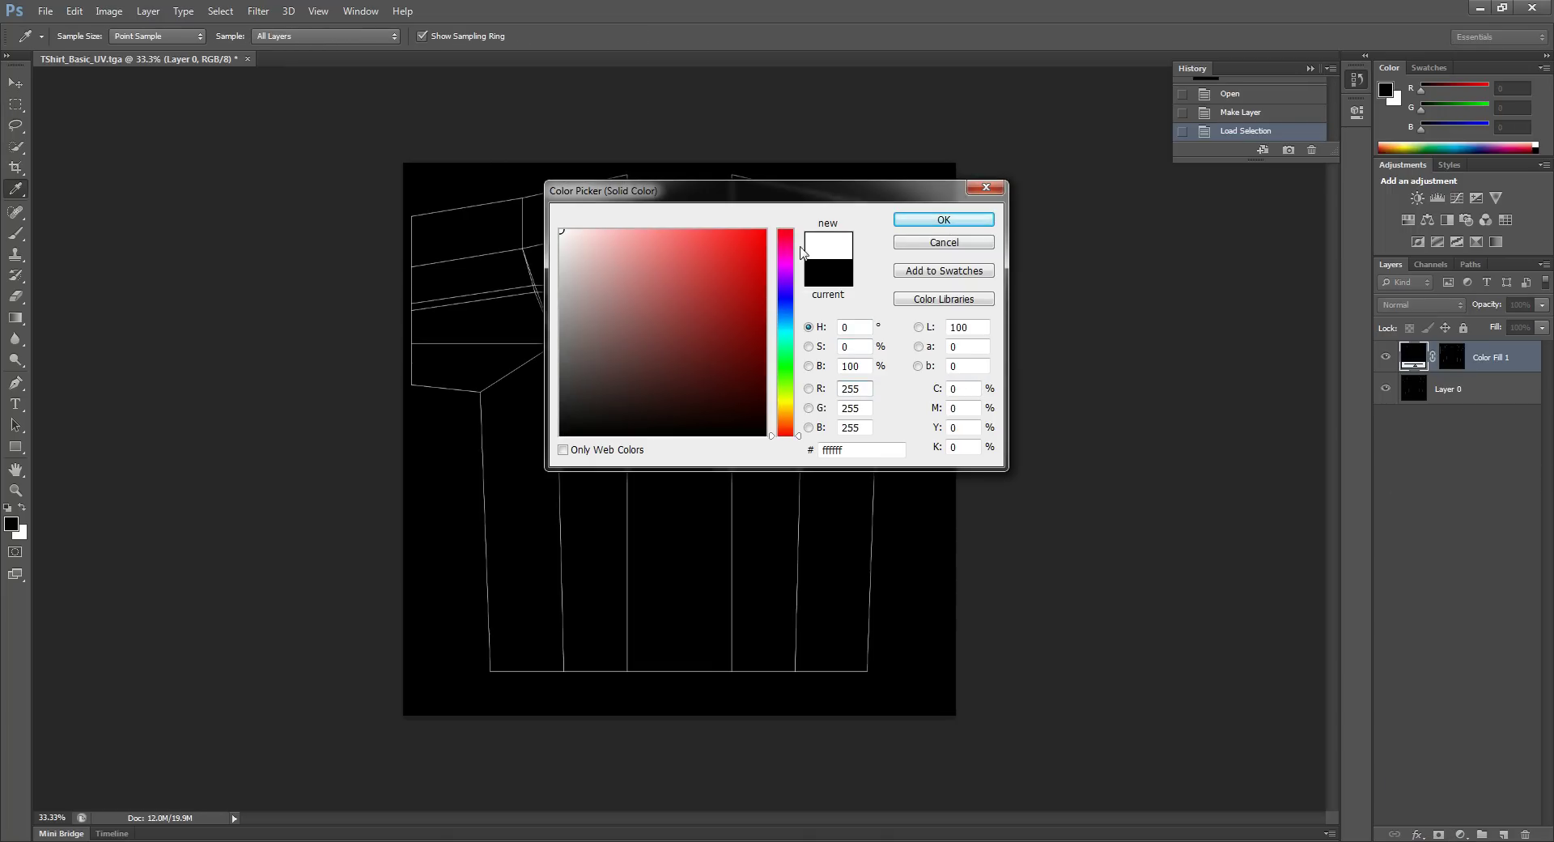
click(954, 219)
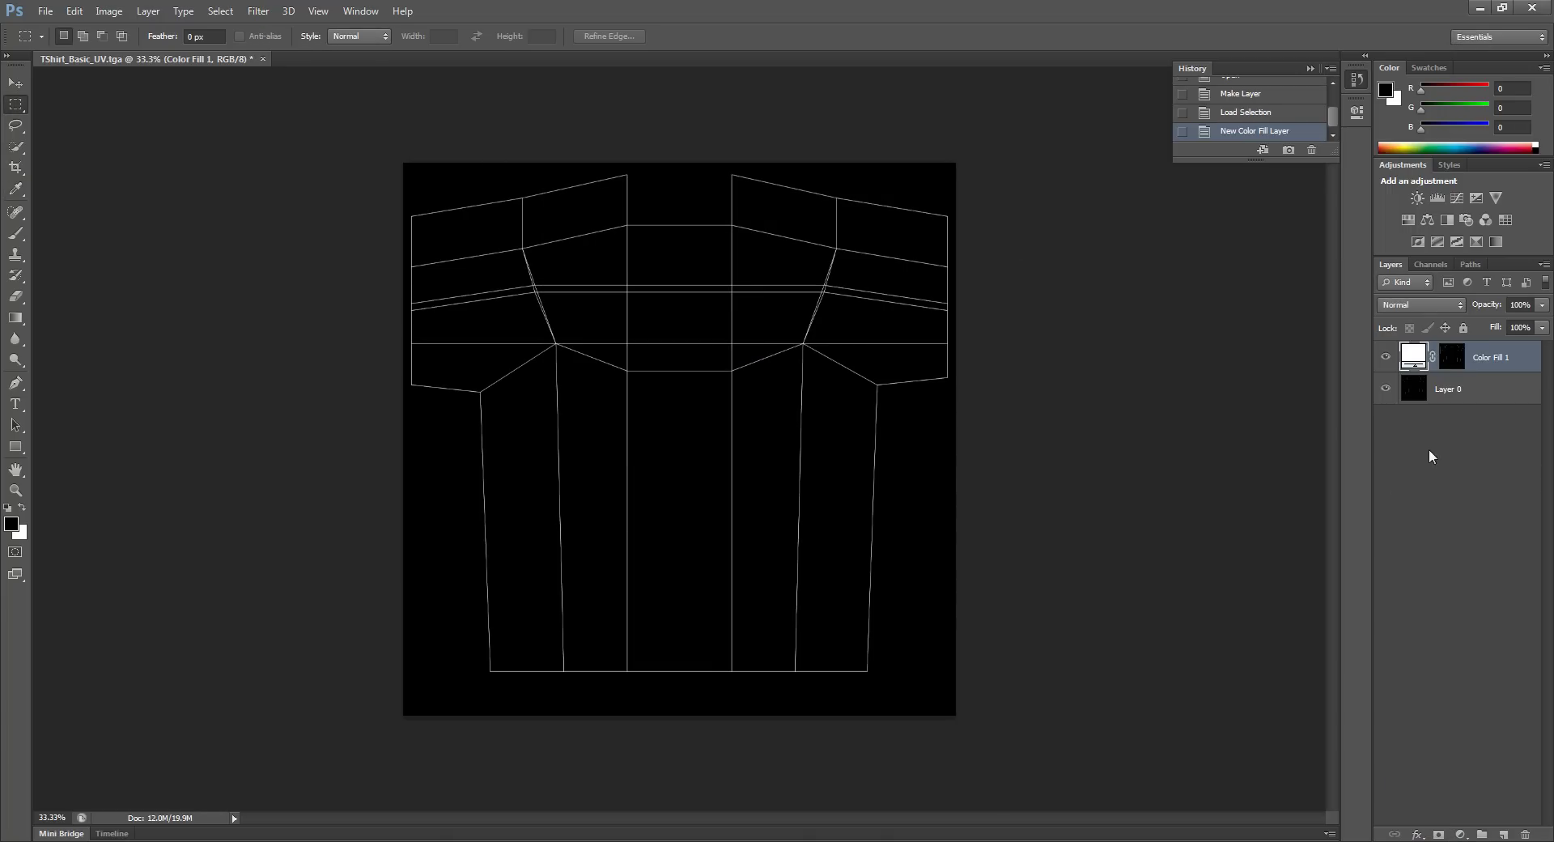
Hide Layer 0 and add a black (000000) Solid Color fill layer directly above it, beneath the white UV lines.
click(1386, 389)
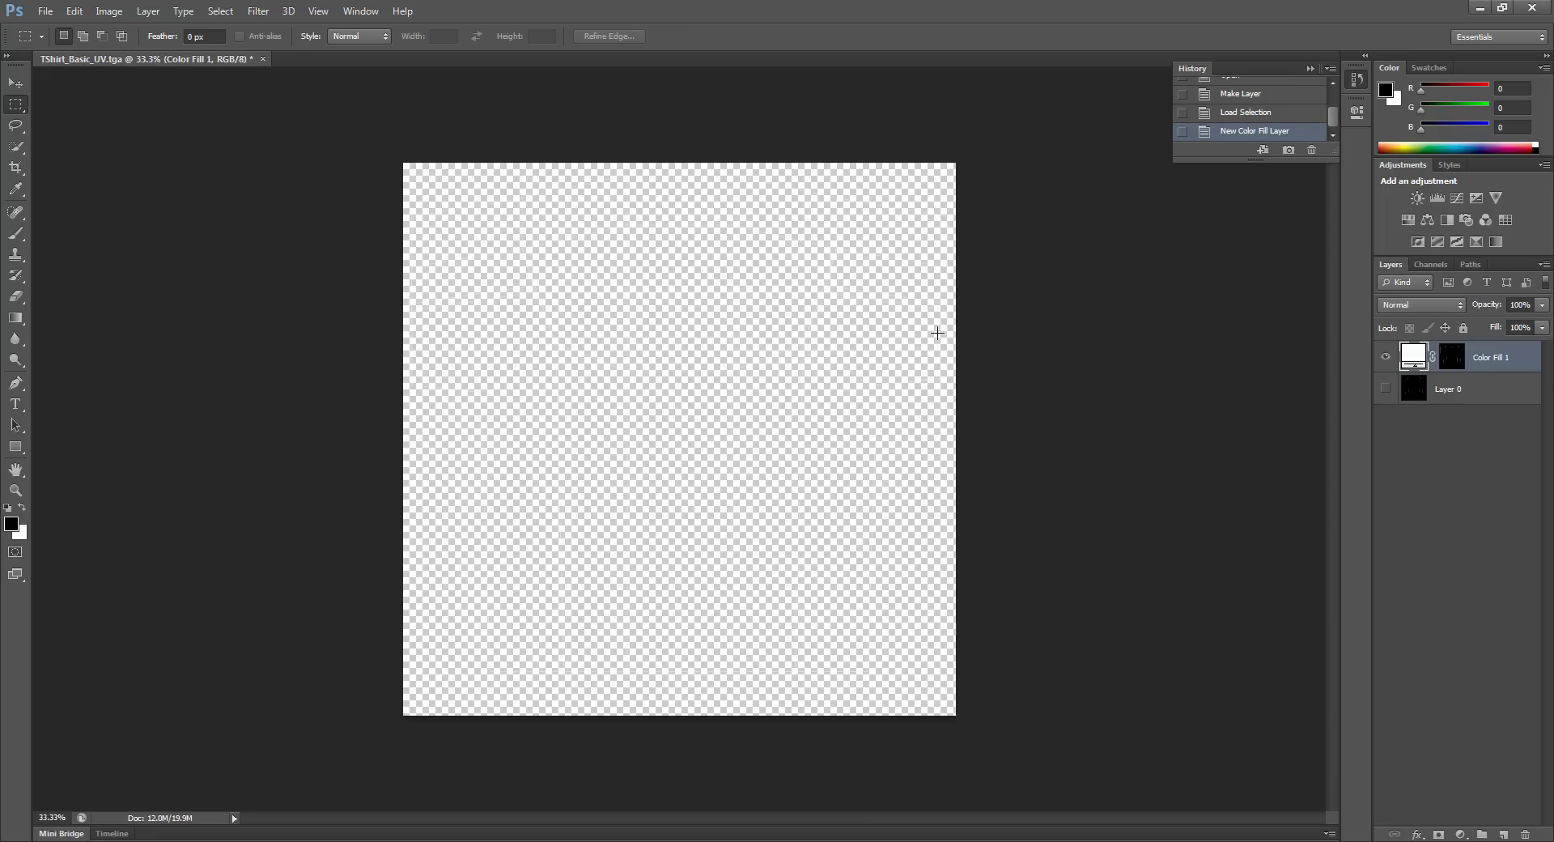
click(1386, 390)
click(1386, 389)
click(1489, 395)
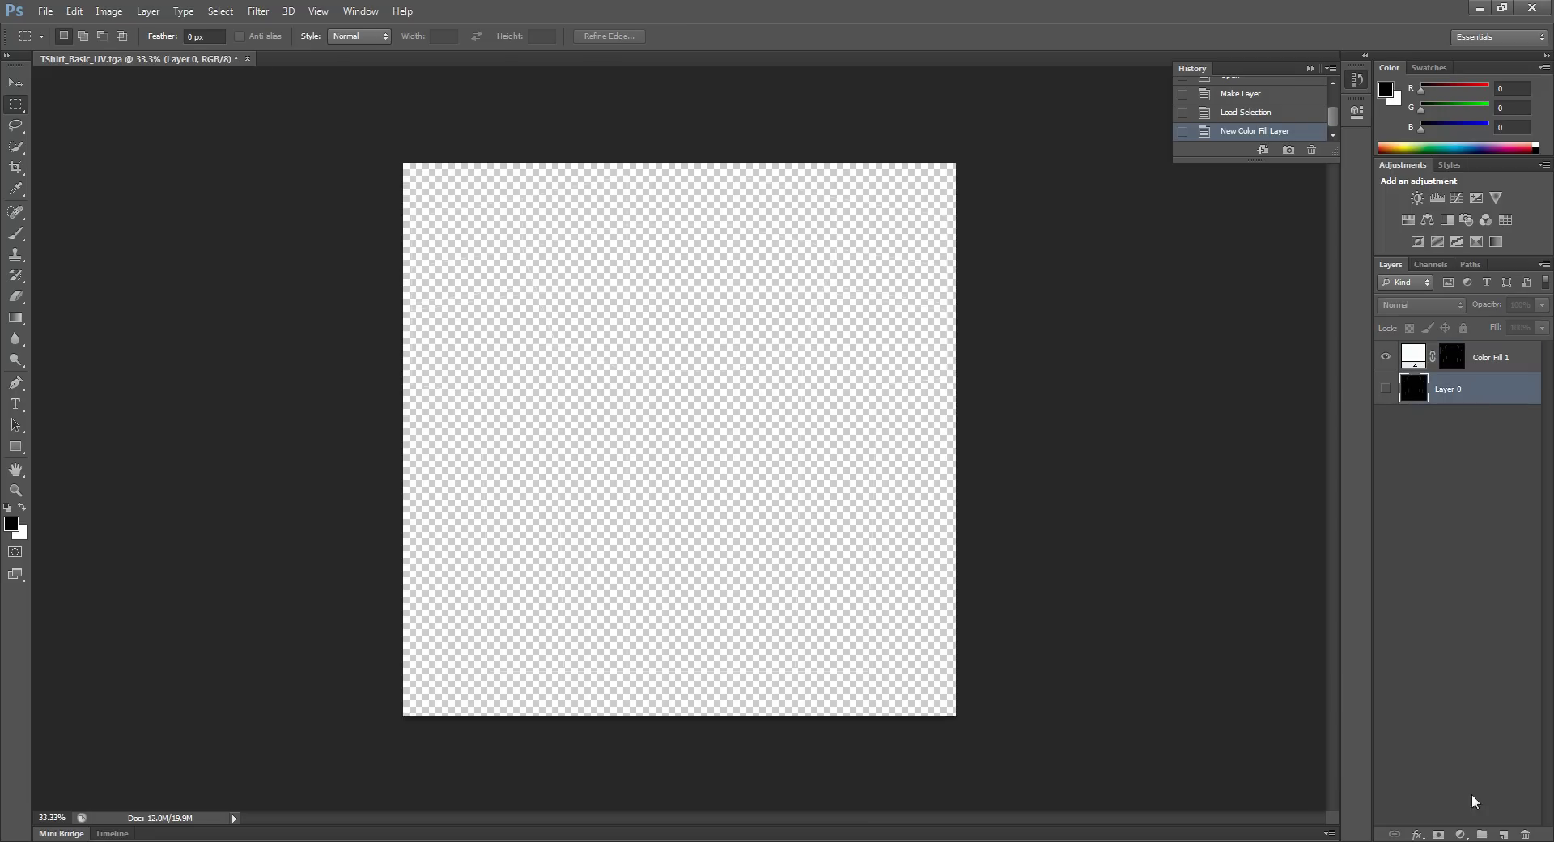
click(1462, 835)
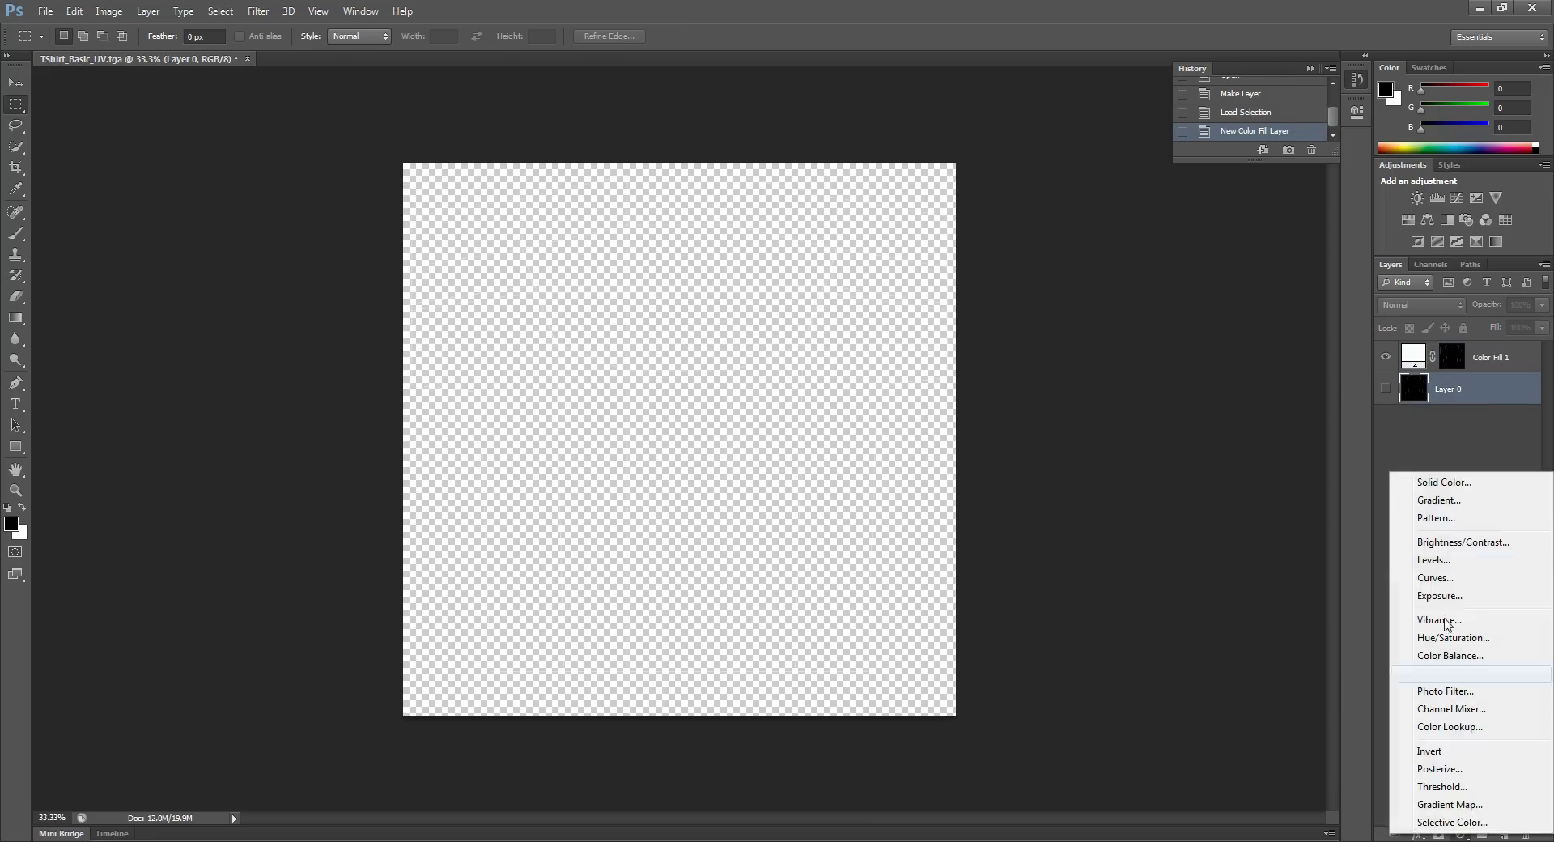
click(1460, 488)
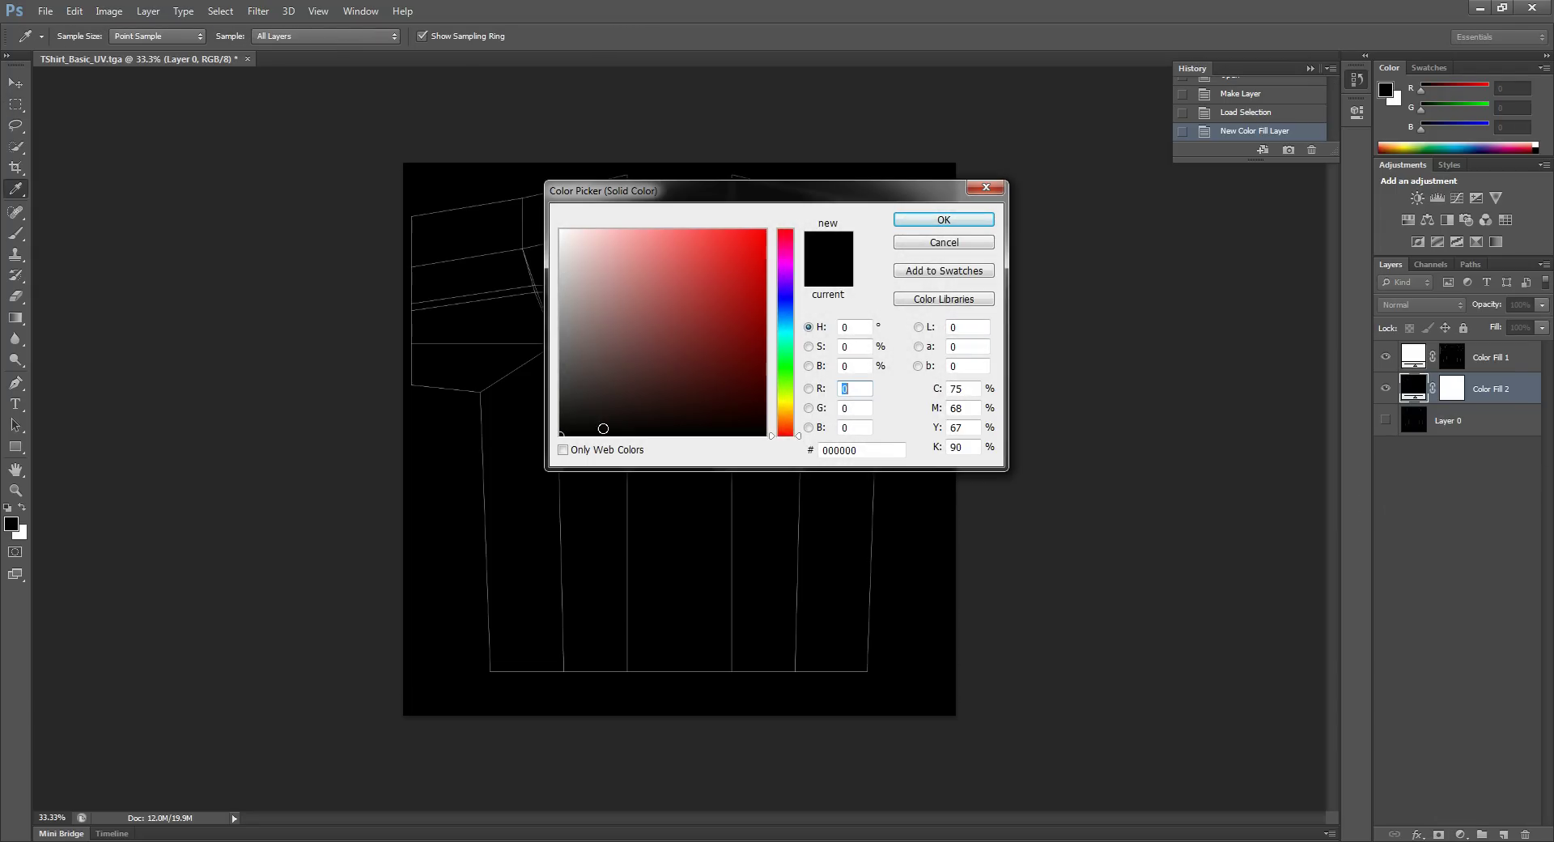
key(Return)
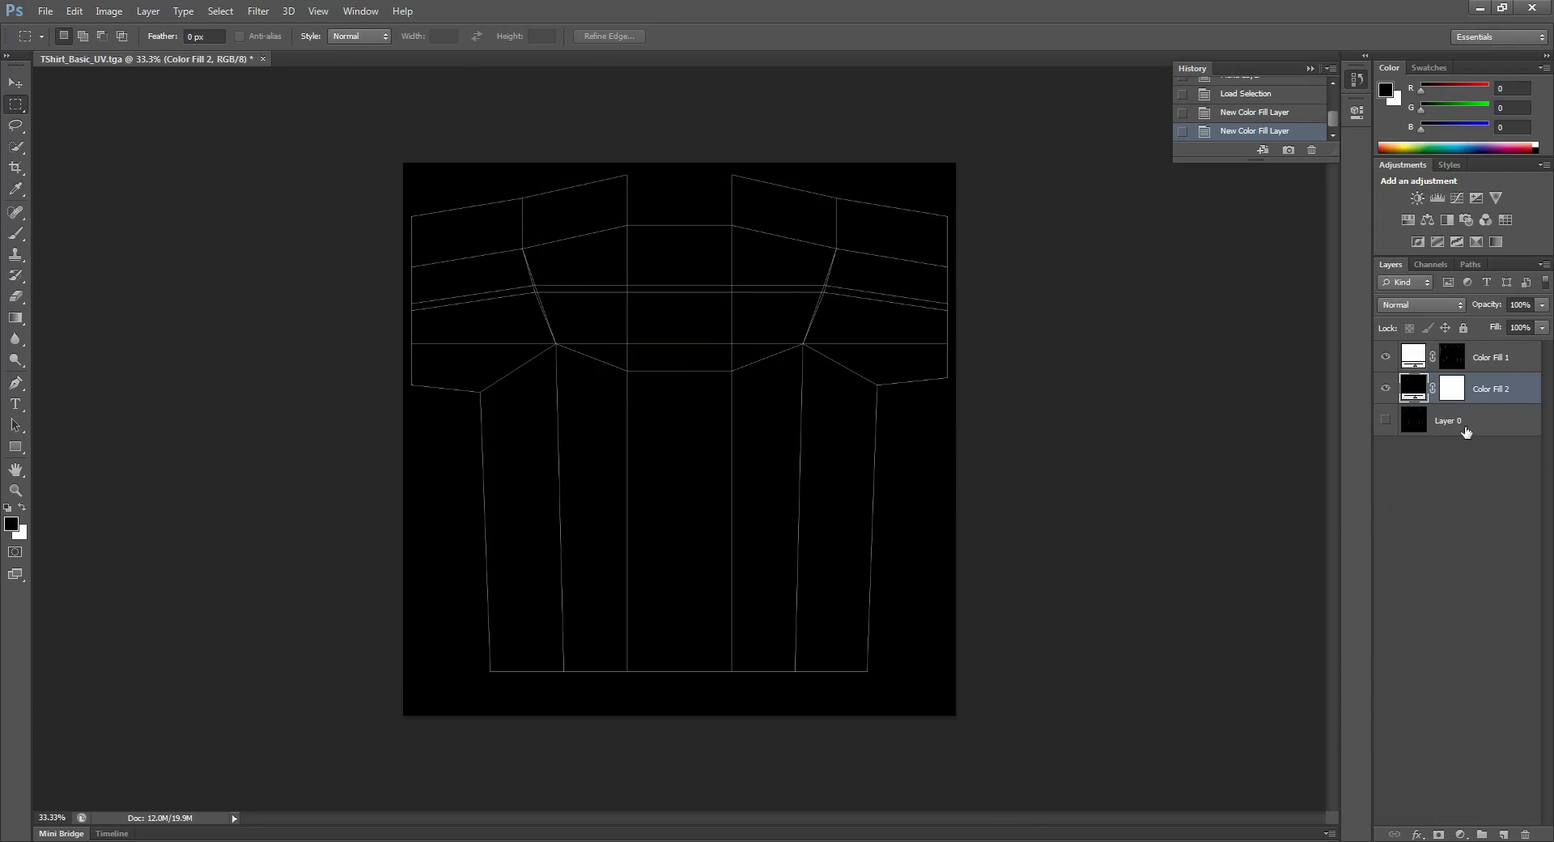
Delete Layer 0 and the Alpha 1 channel.
click(1493, 421)
drag(1493, 421, 1524, 834)
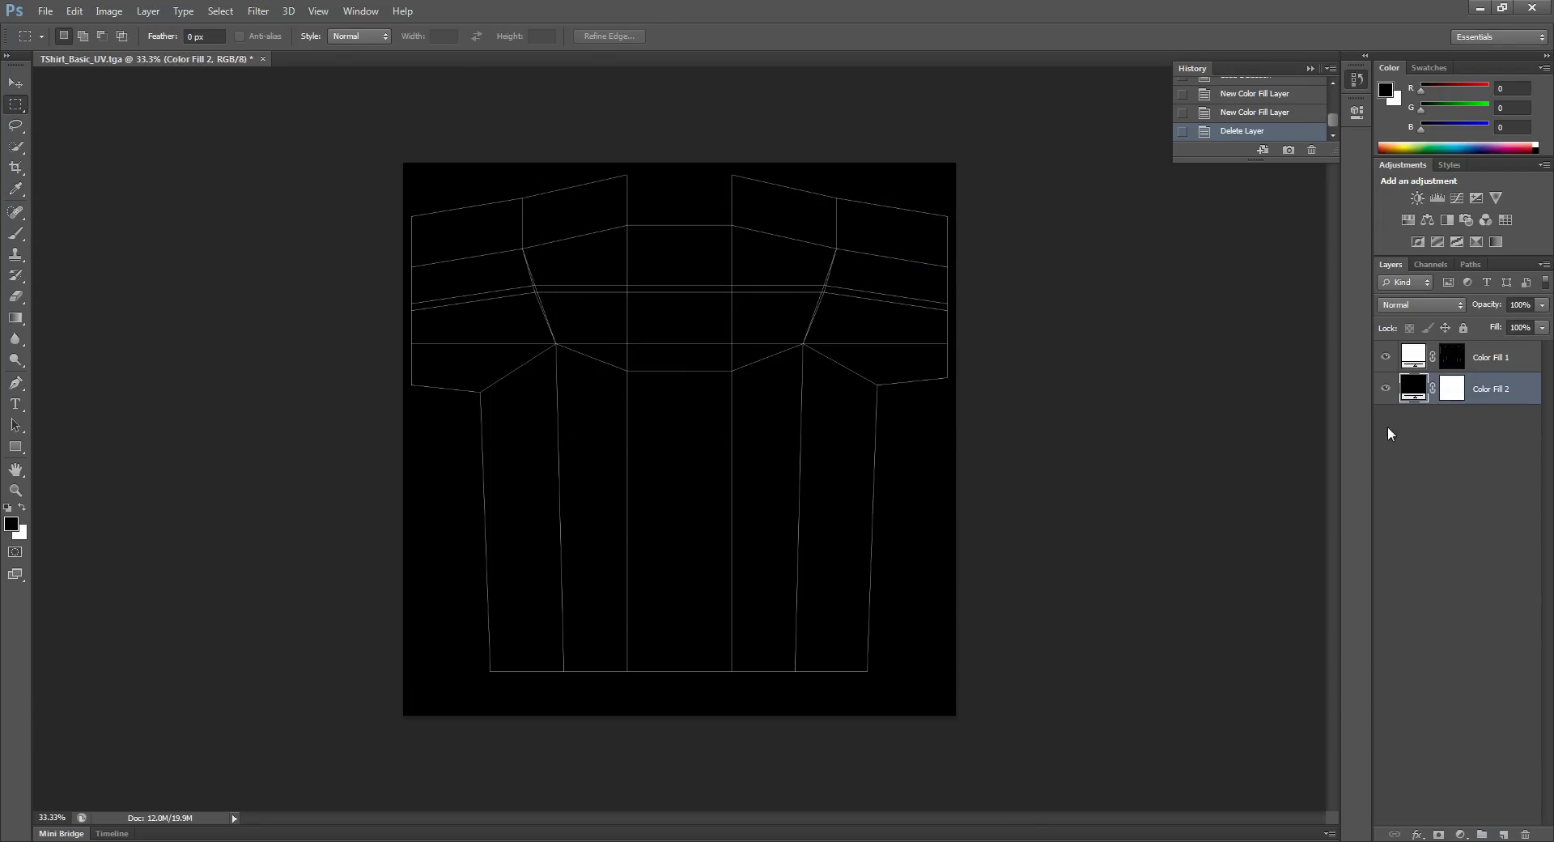
click(1430, 264)
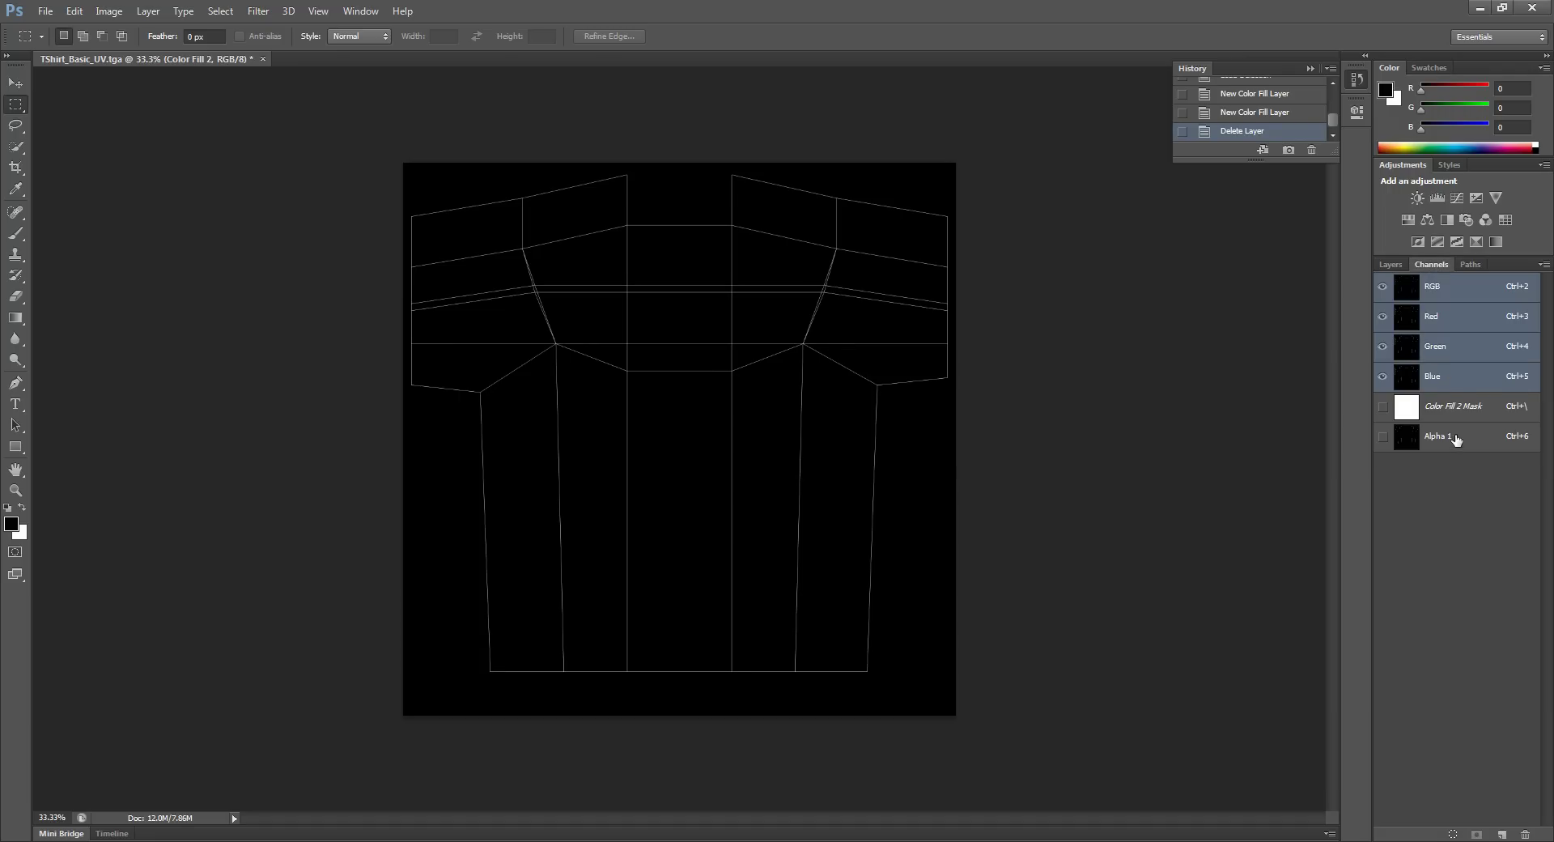
click(1487, 437)
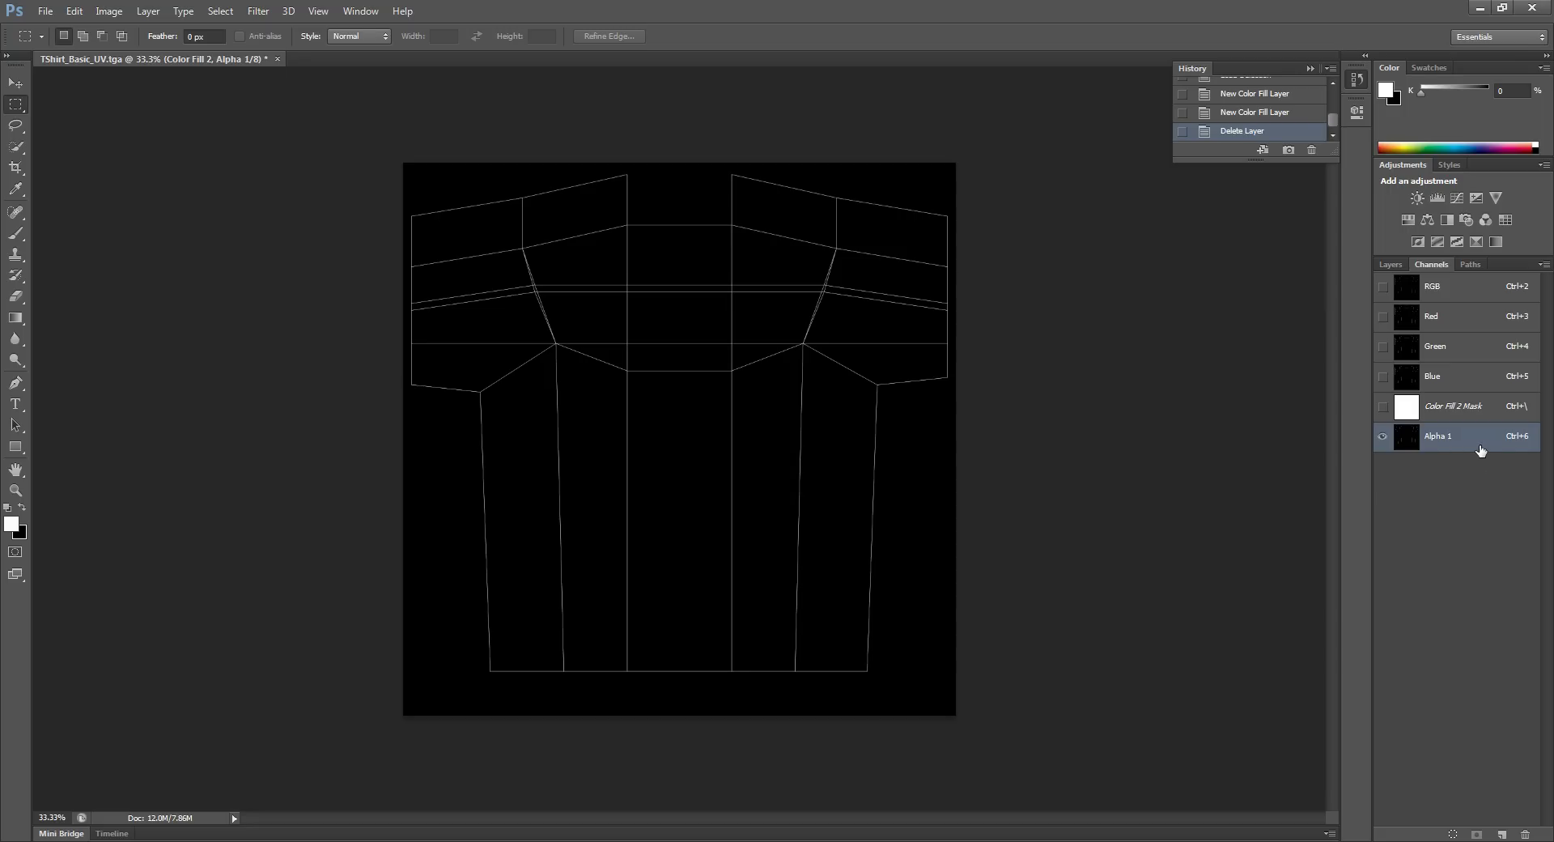
drag(1480, 449, 1524, 833)
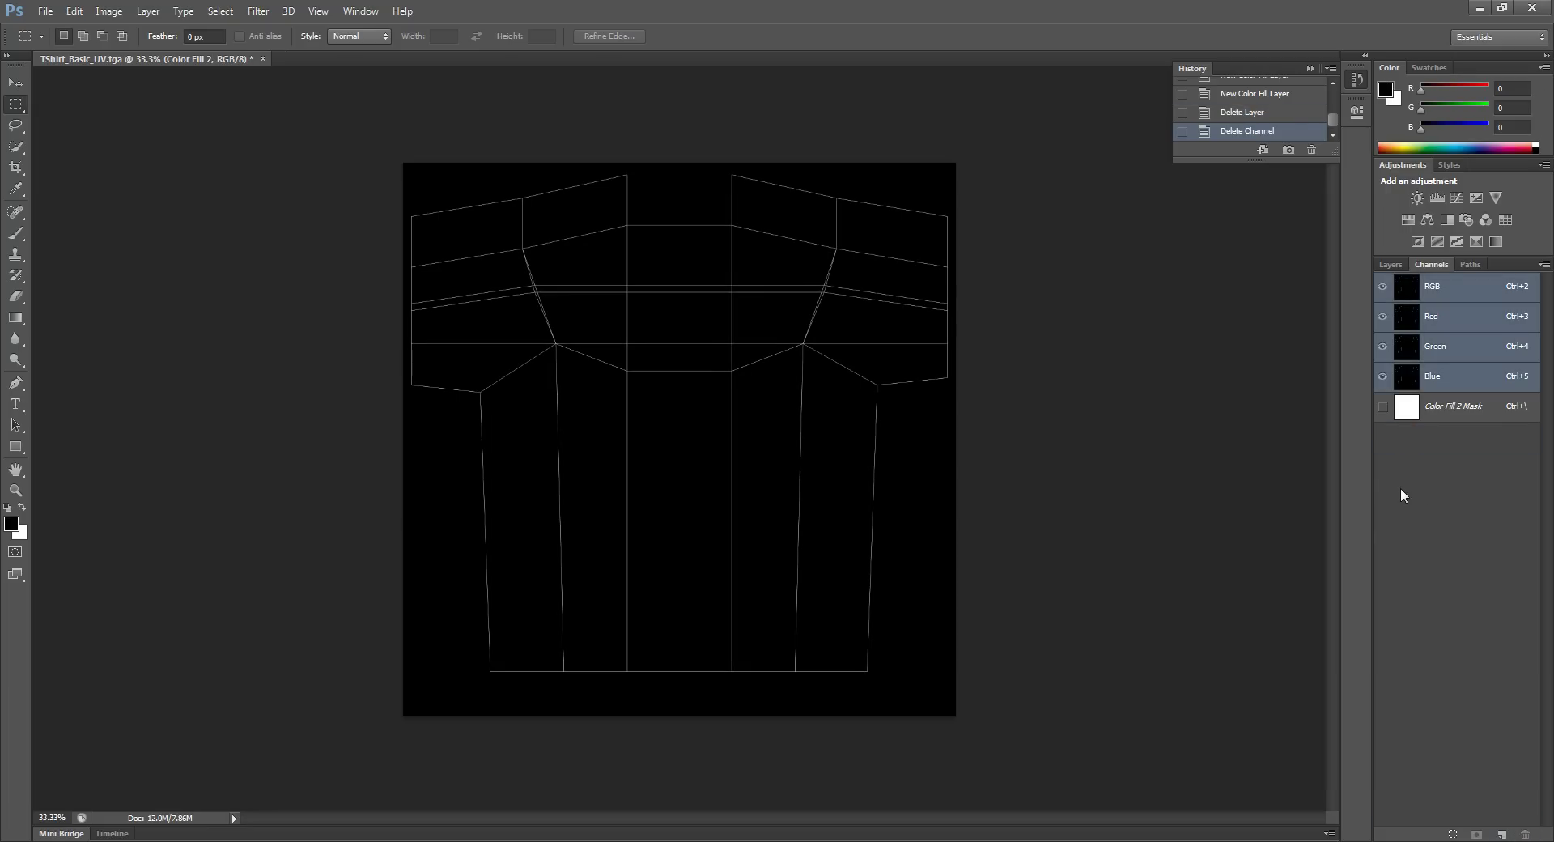
Add a layer between the two color fills and write "Awesome T Shirt" on two lines over the shirt body.
click(1388, 265)
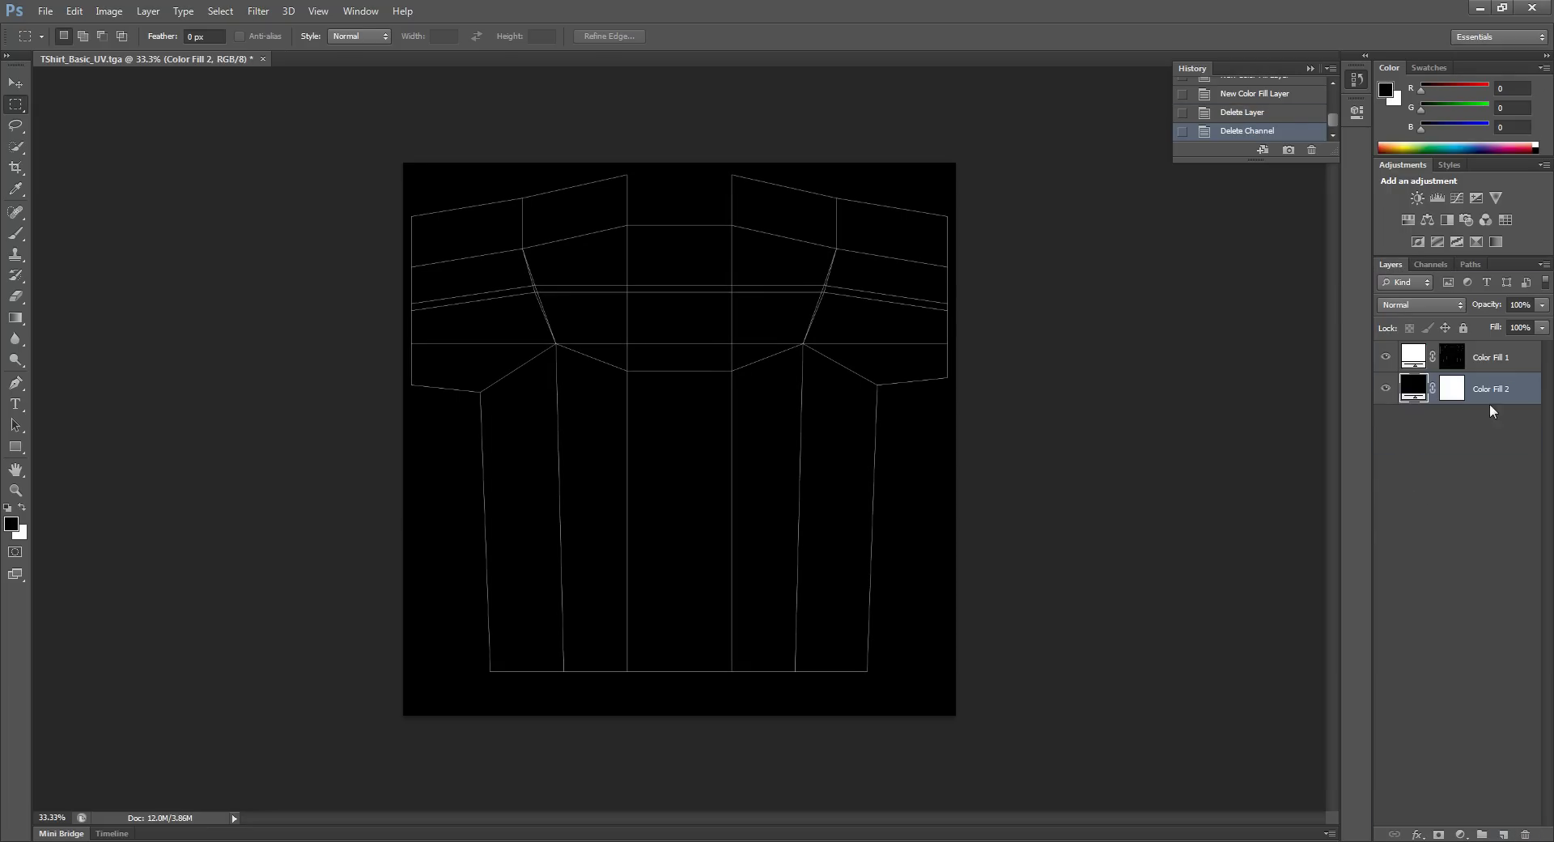
click(1503, 834)
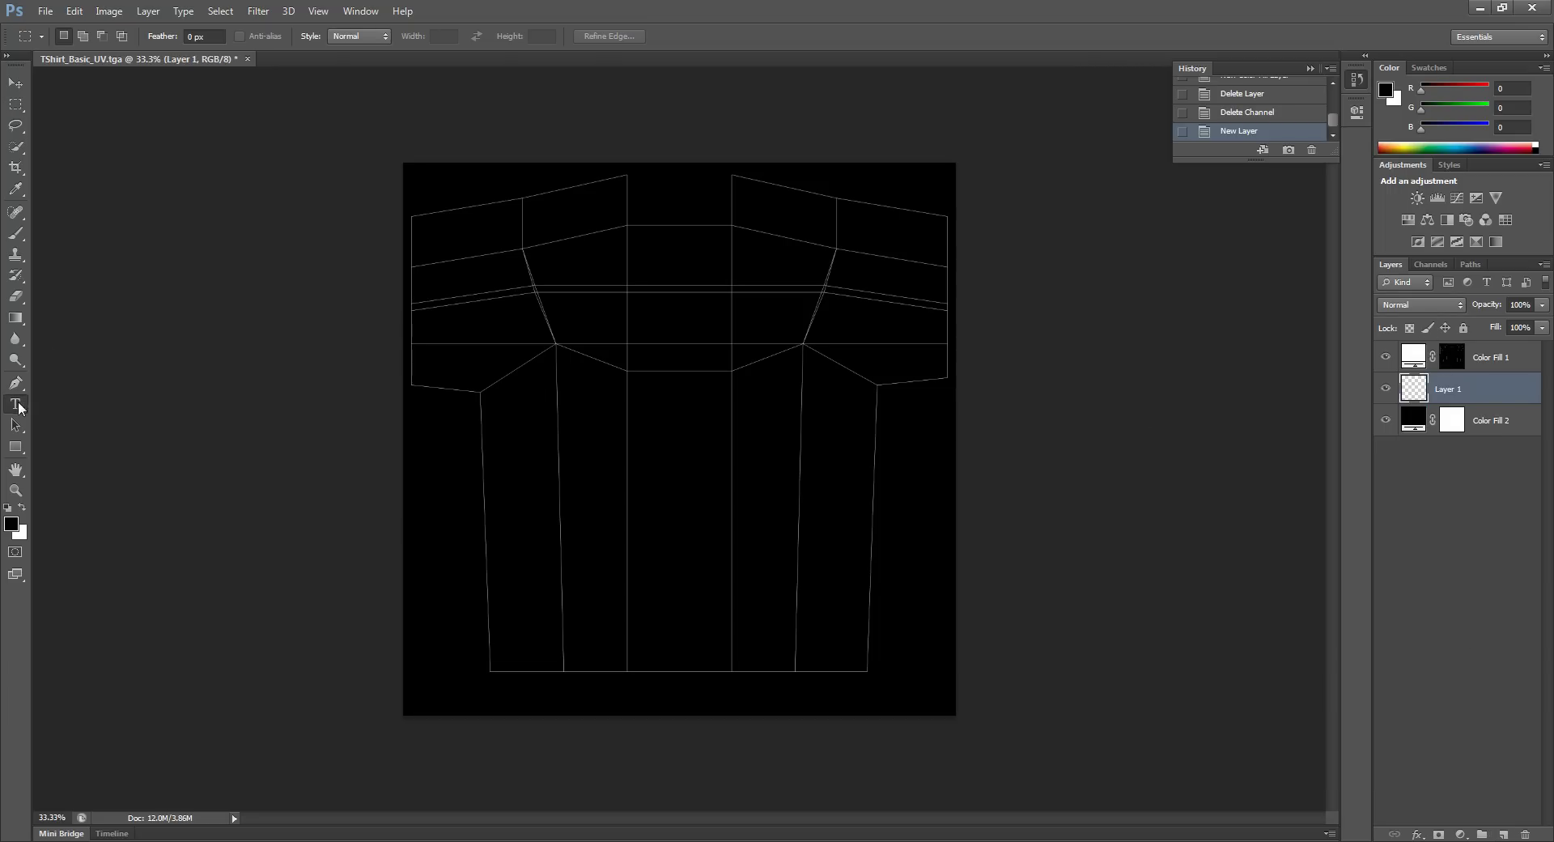
click(554, 447)
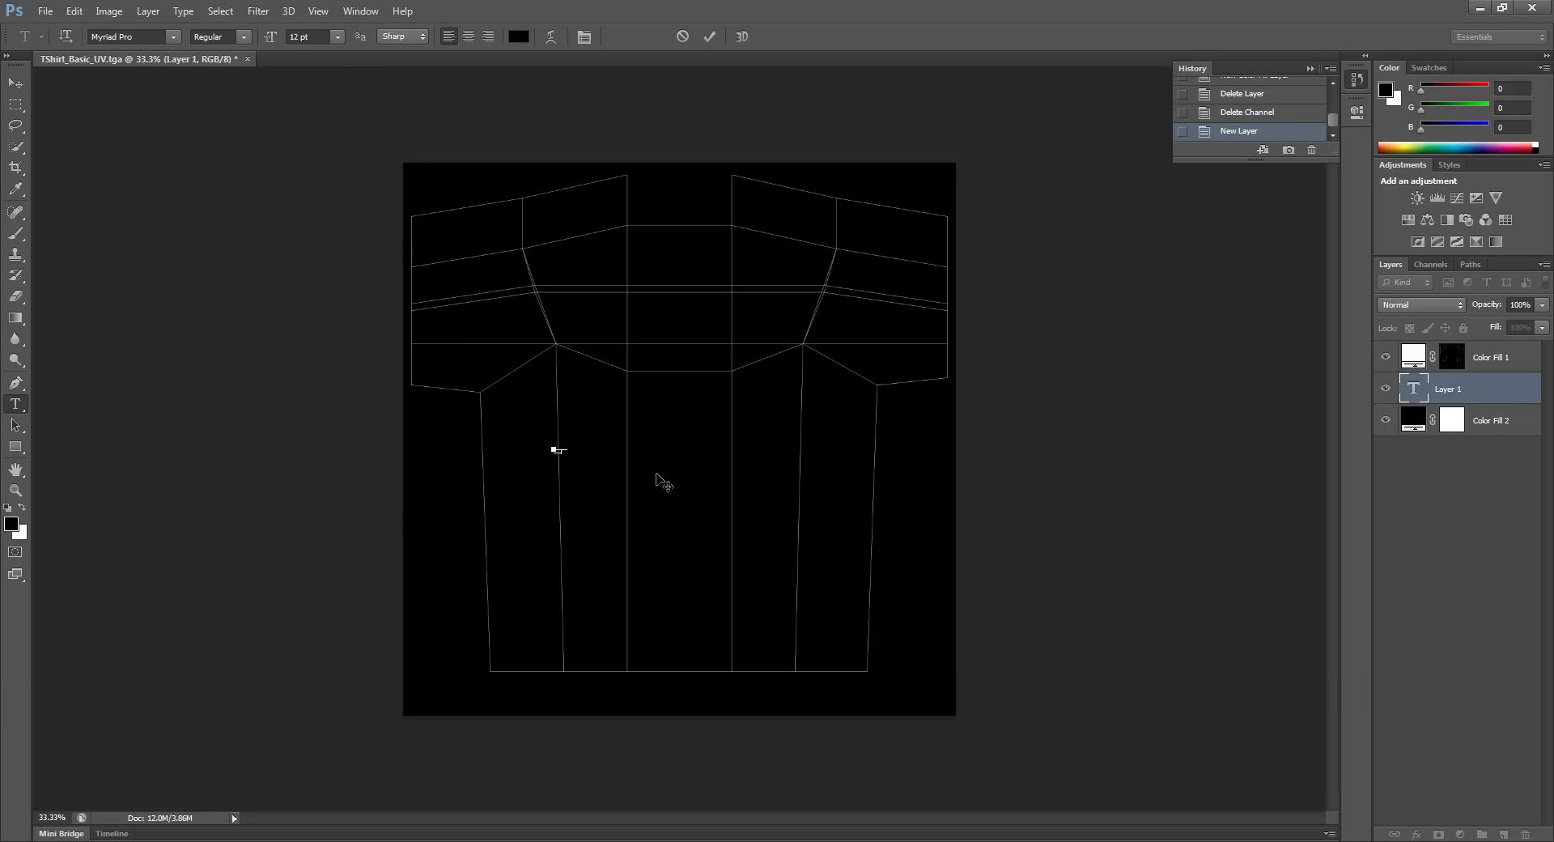
Enlarge the text to 200 pt and center-align it over the middle of the shirt body.
click(336, 36)
click(295, 36)
click(299, 37)
text(200)
key(Return)
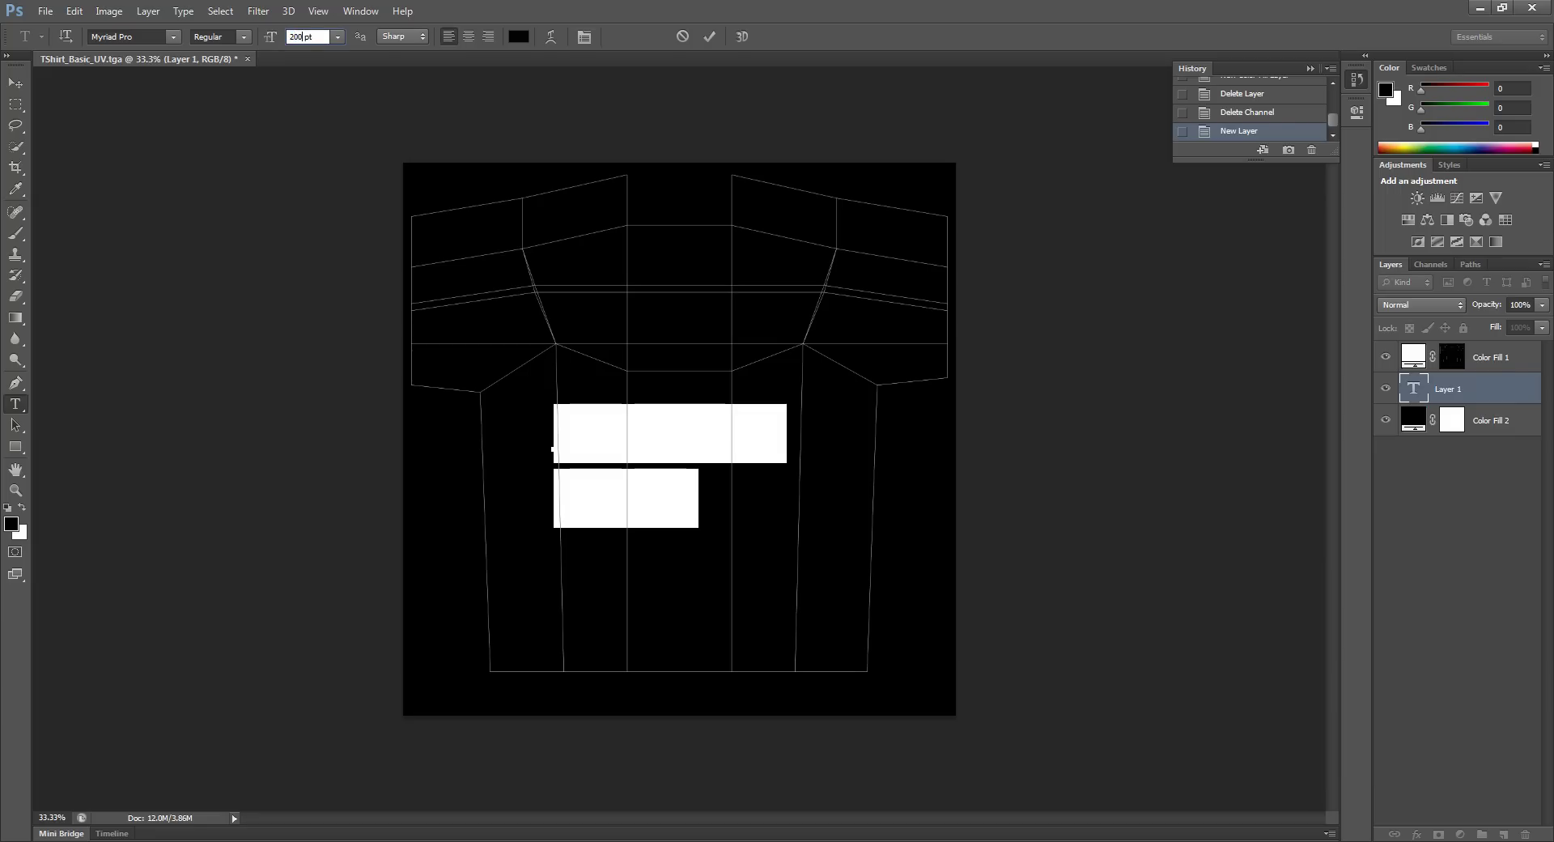
click(469, 36)
drag(663, 566, 785, 603)
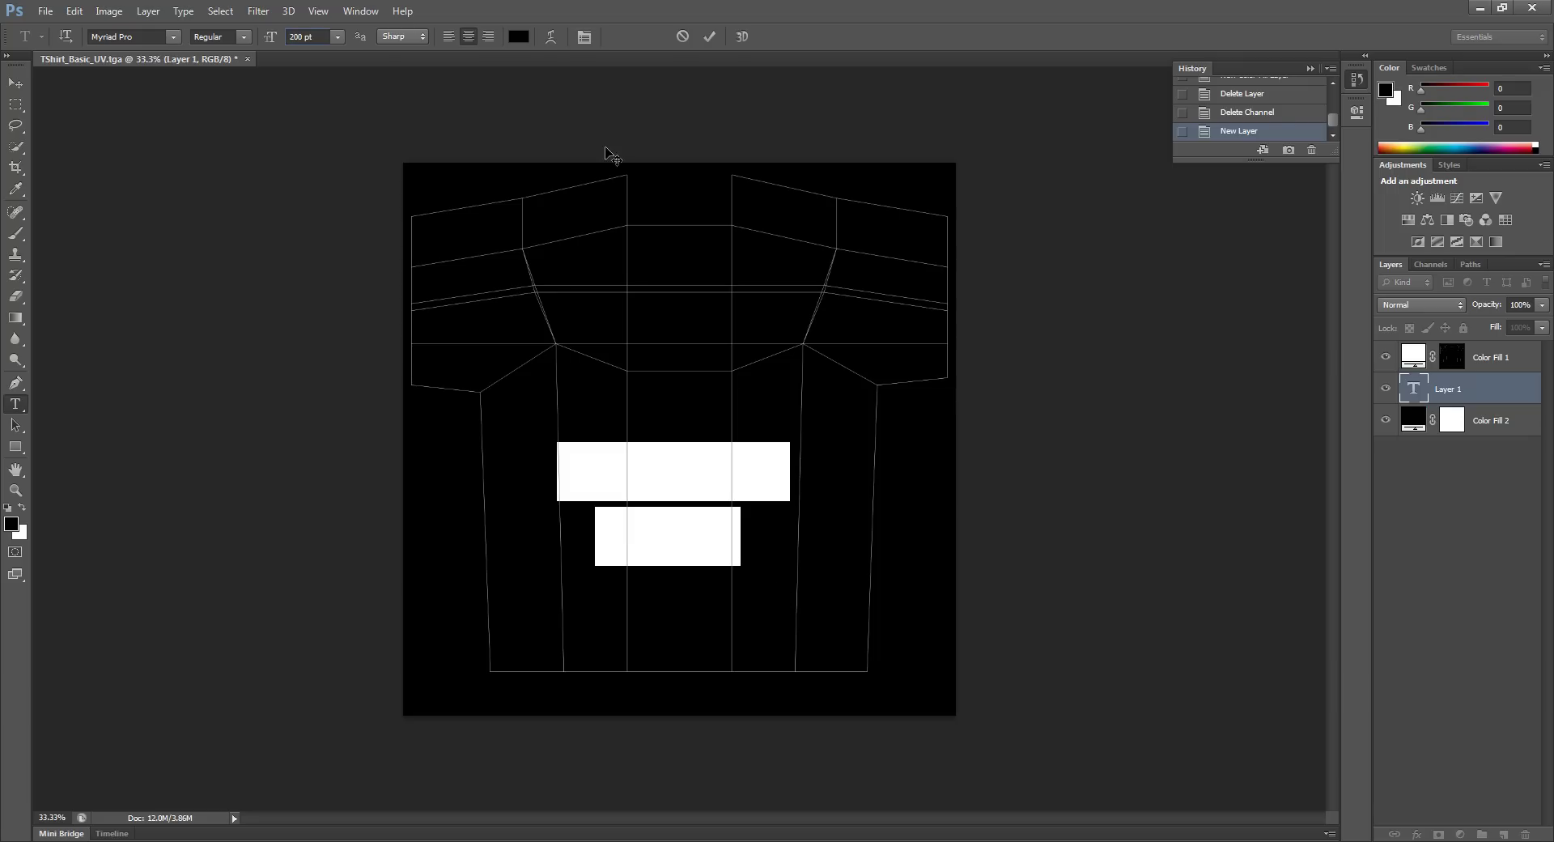
Color the text light pink and move it slightly up on the shirt body.
click(519, 37)
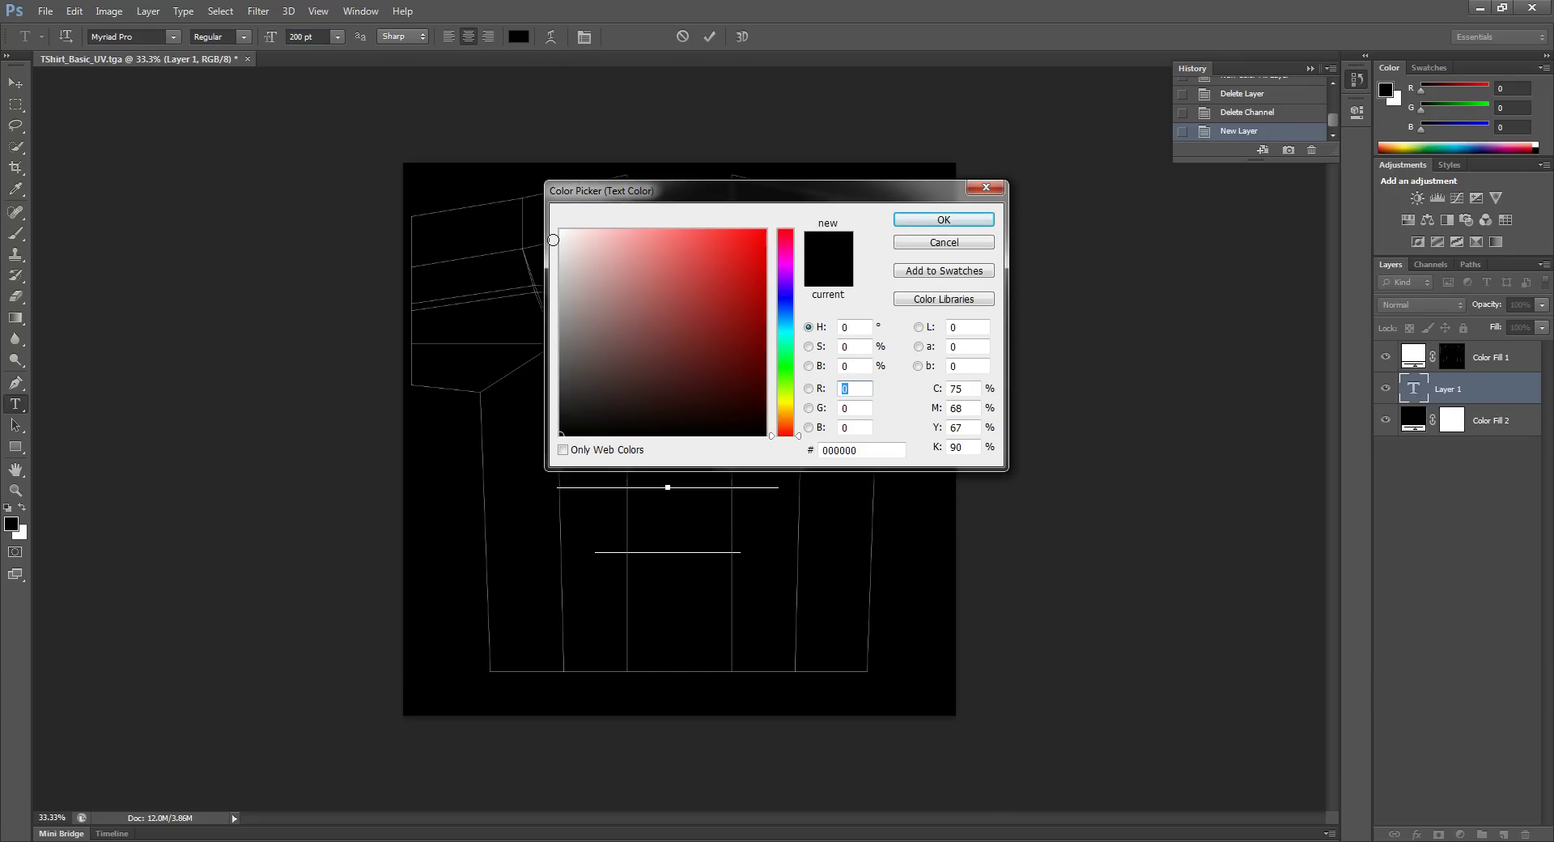
click(600, 254)
click(940, 221)
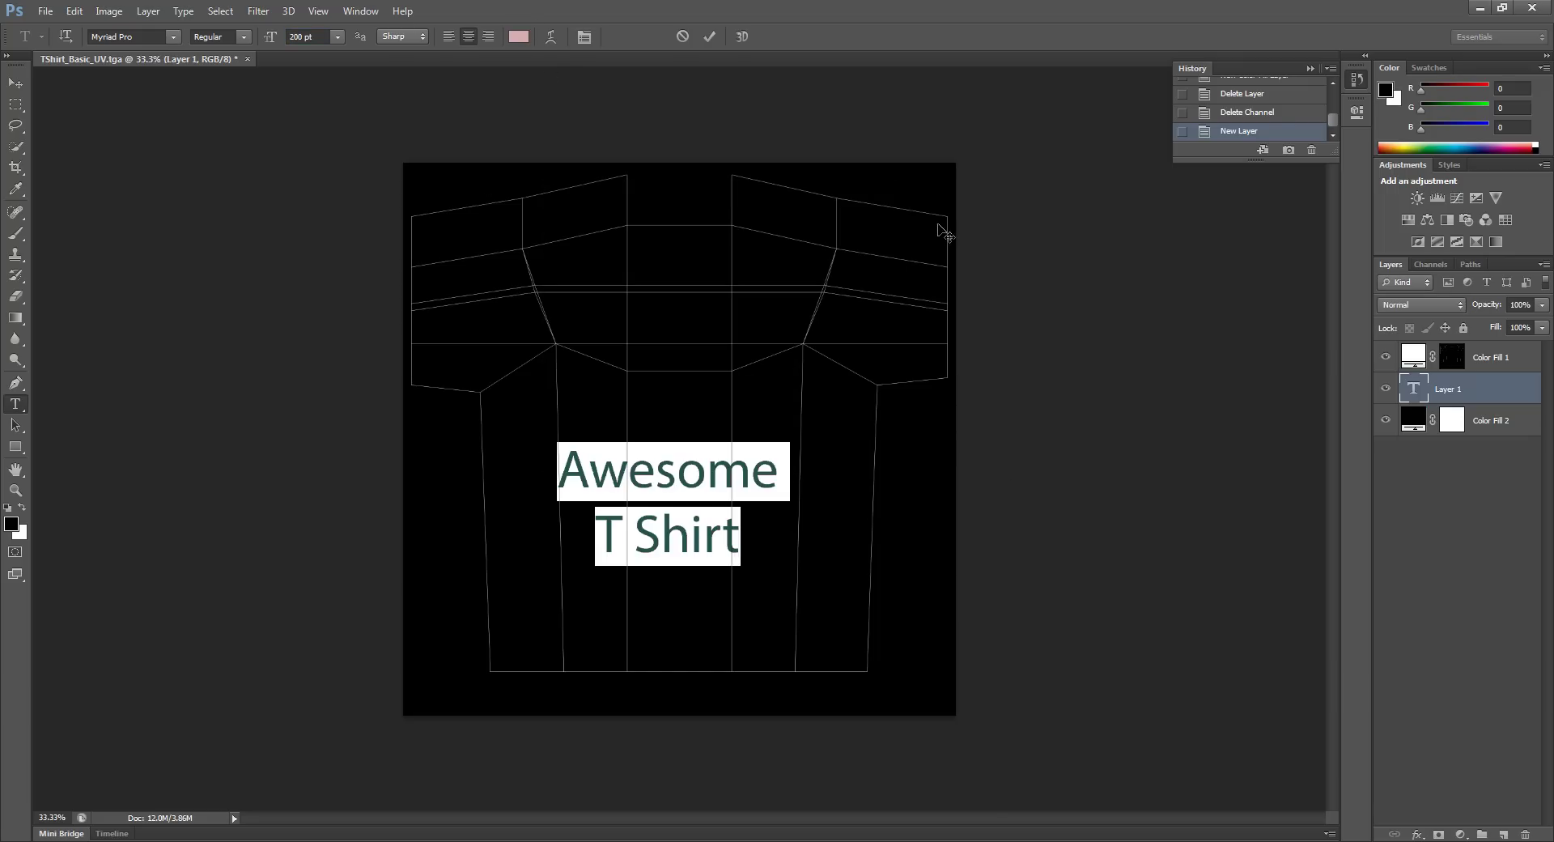
click(15, 83)
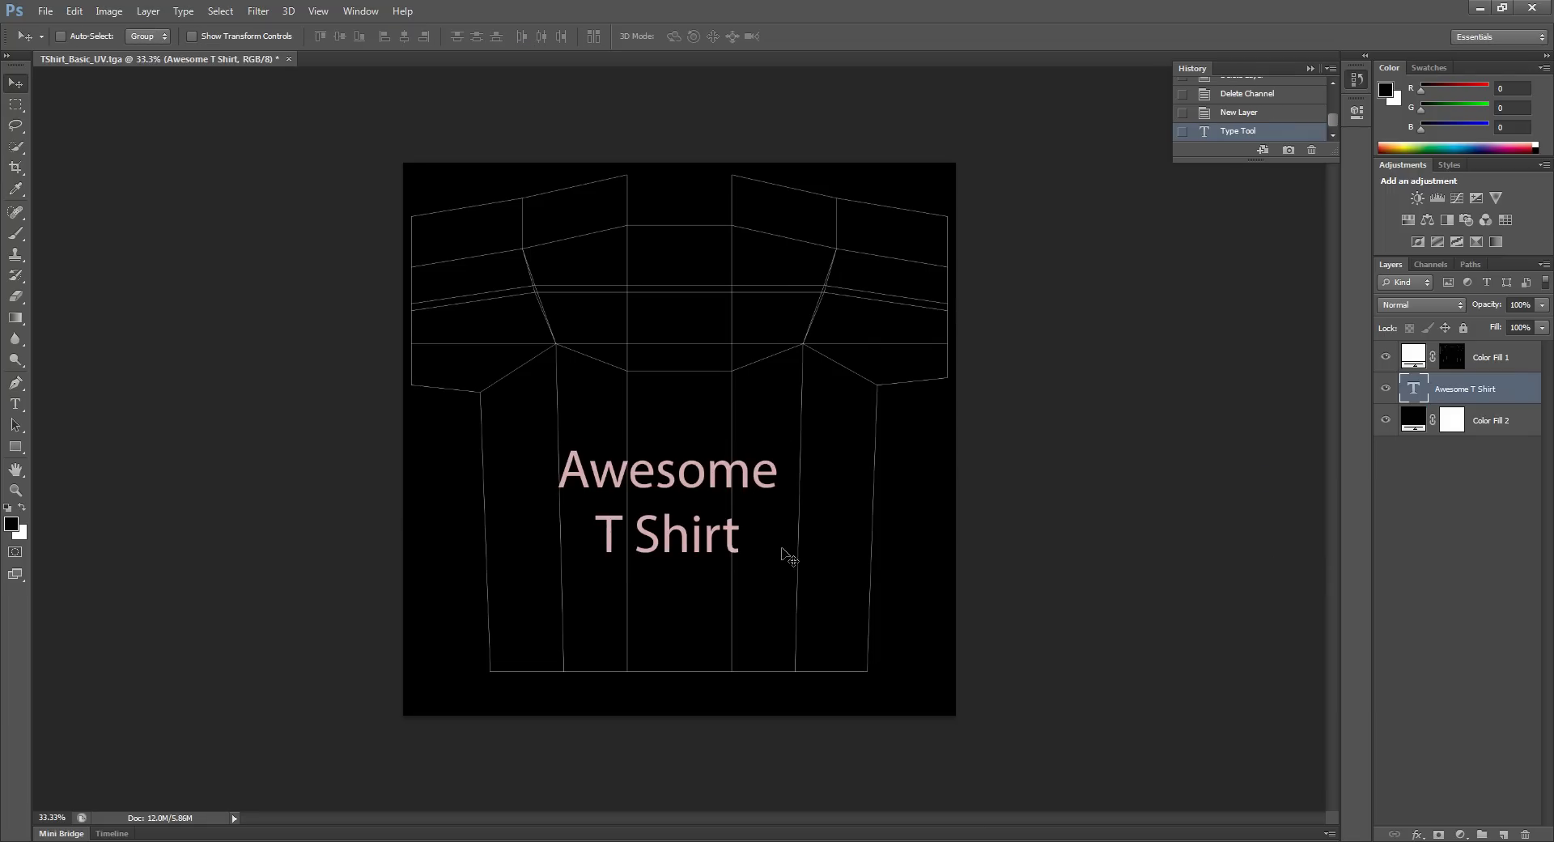
mouse_move(743, 577)
mouse_down()
mouse_move(750, 541)
mouse_move(747, 561)
mouse_up()
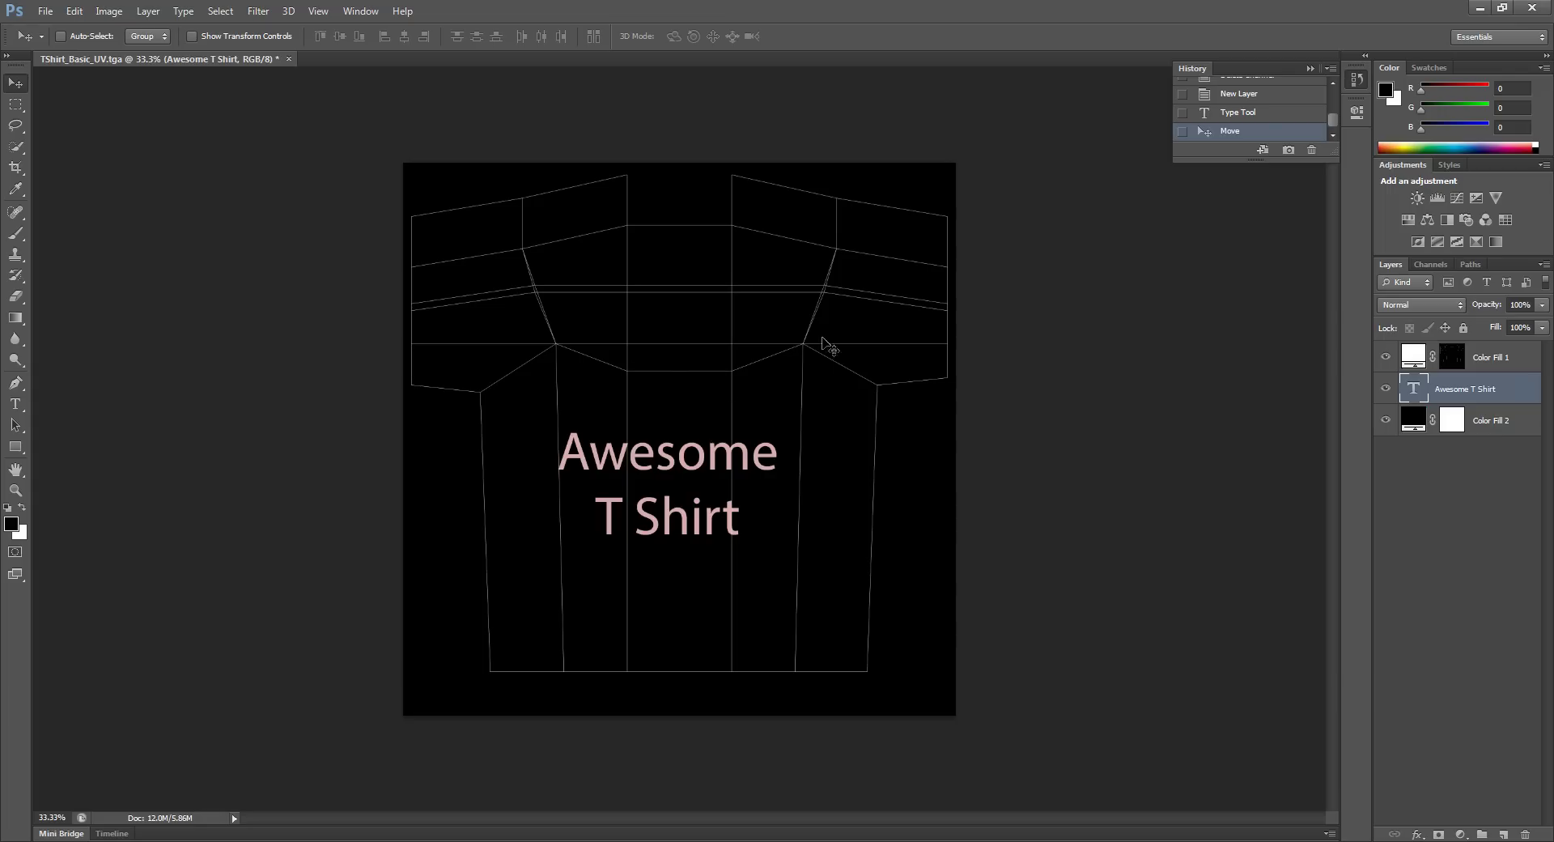
Add a layer above the text and select the right-hand sleeve of the UV layout with the Polygonal Lasso.
click(16, 126)
click(69, 140)
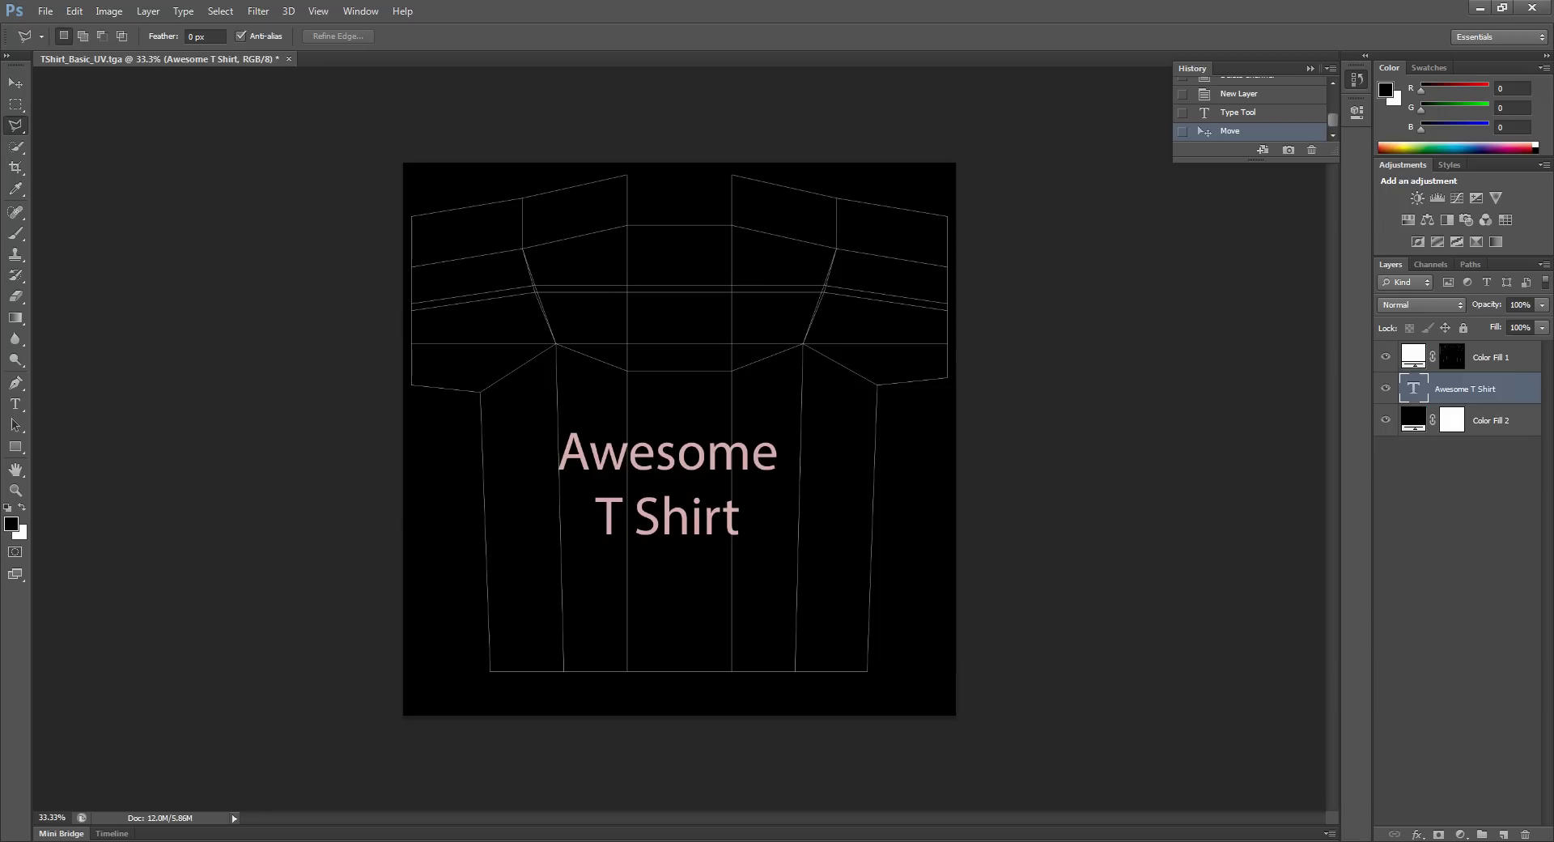
click(1503, 833)
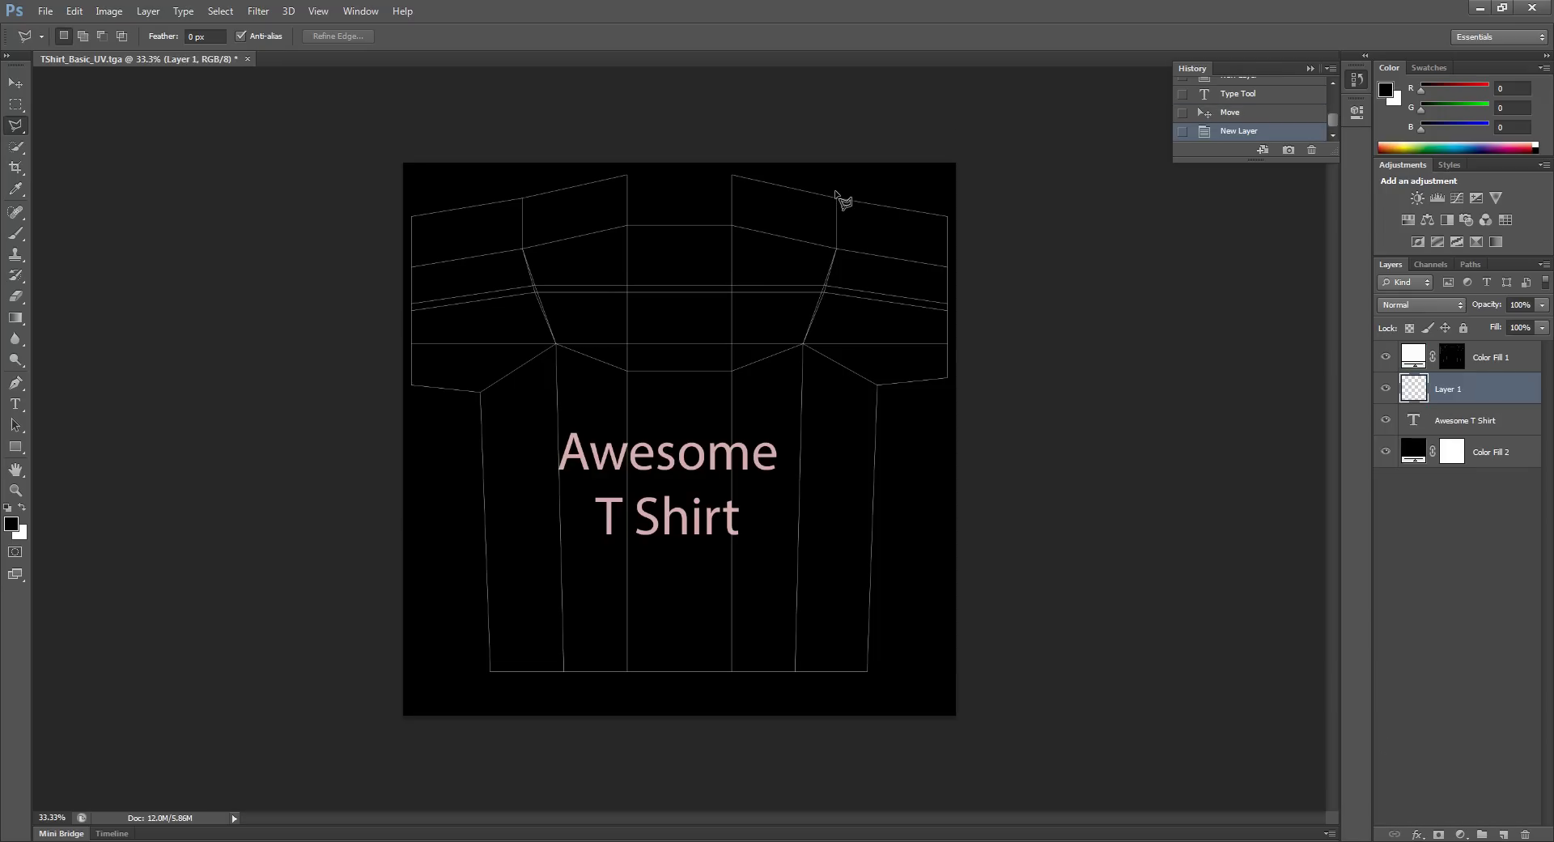
click(836, 249)
click(803, 344)
click(888, 389)
click(950, 380)
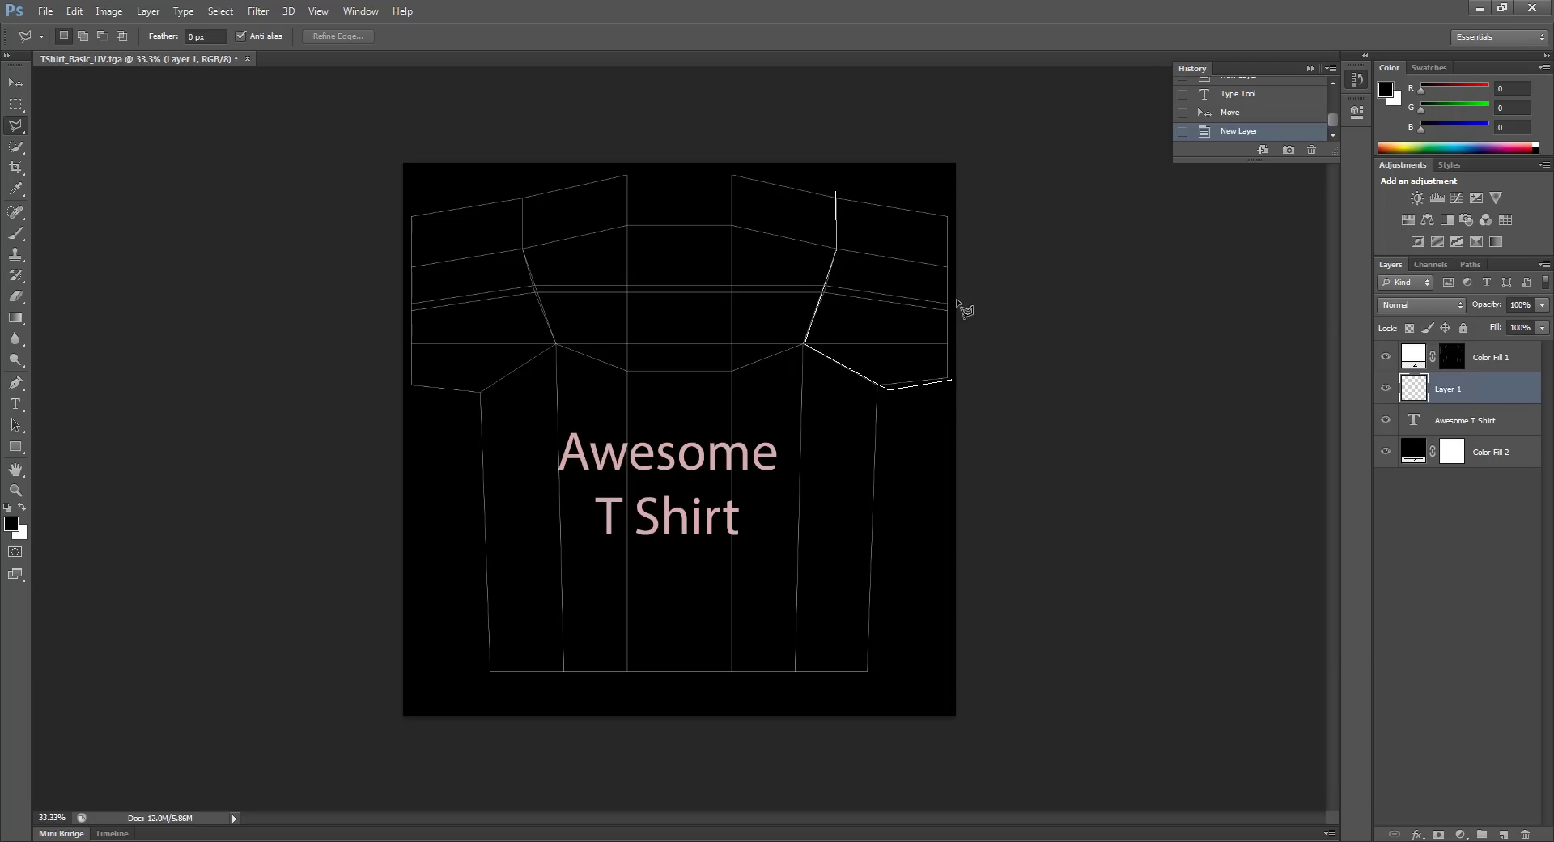
click(950, 202)
click(838, 193)
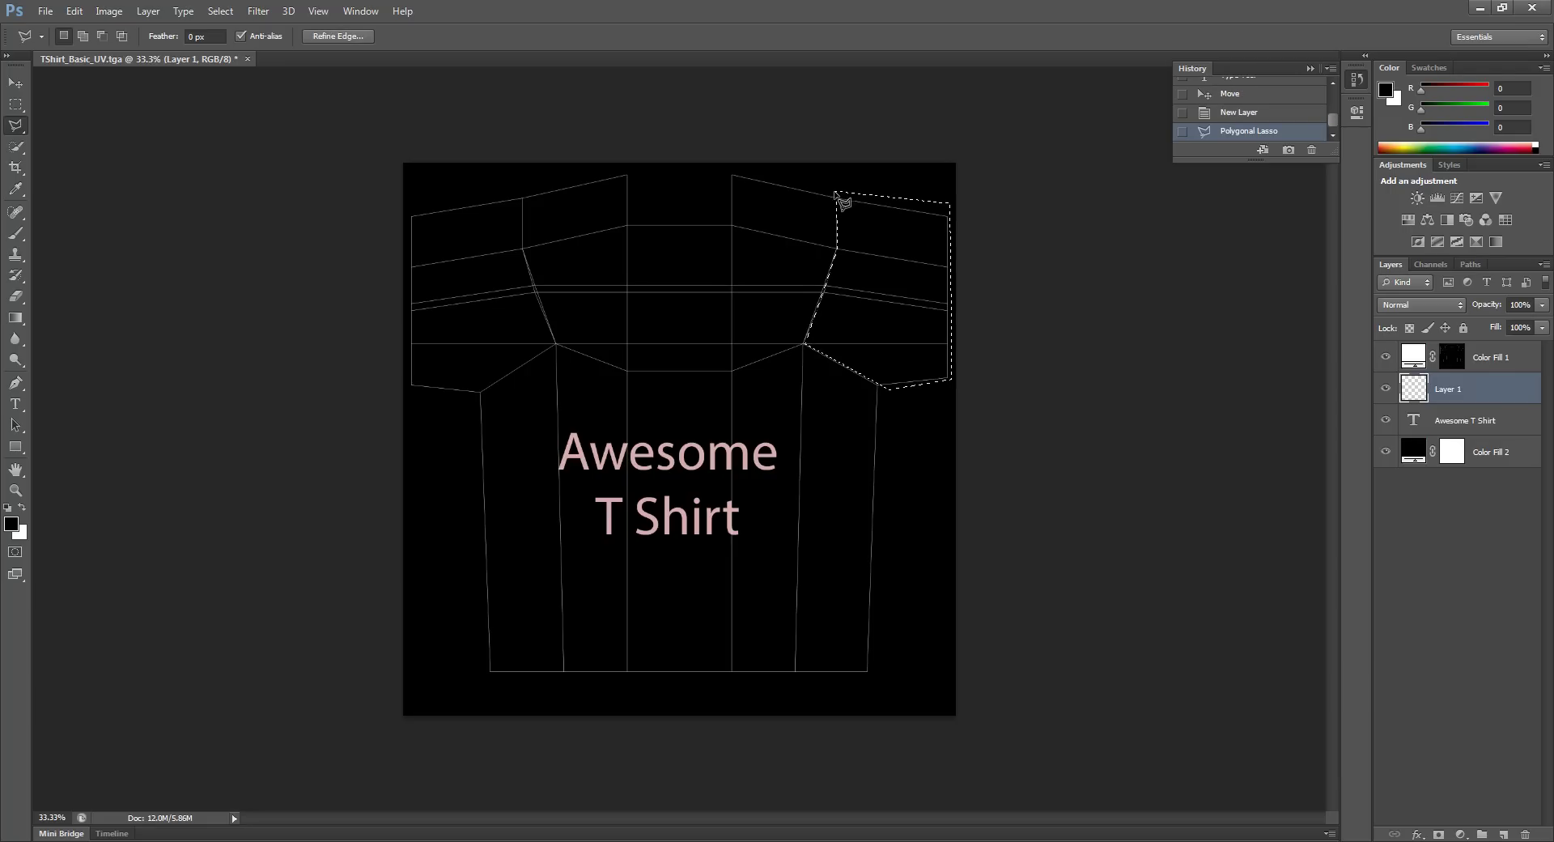
Add the left-hand sleeve of the UV layout to the selection with the Polygonal Lasso.
click(523, 192)
click(523, 246)
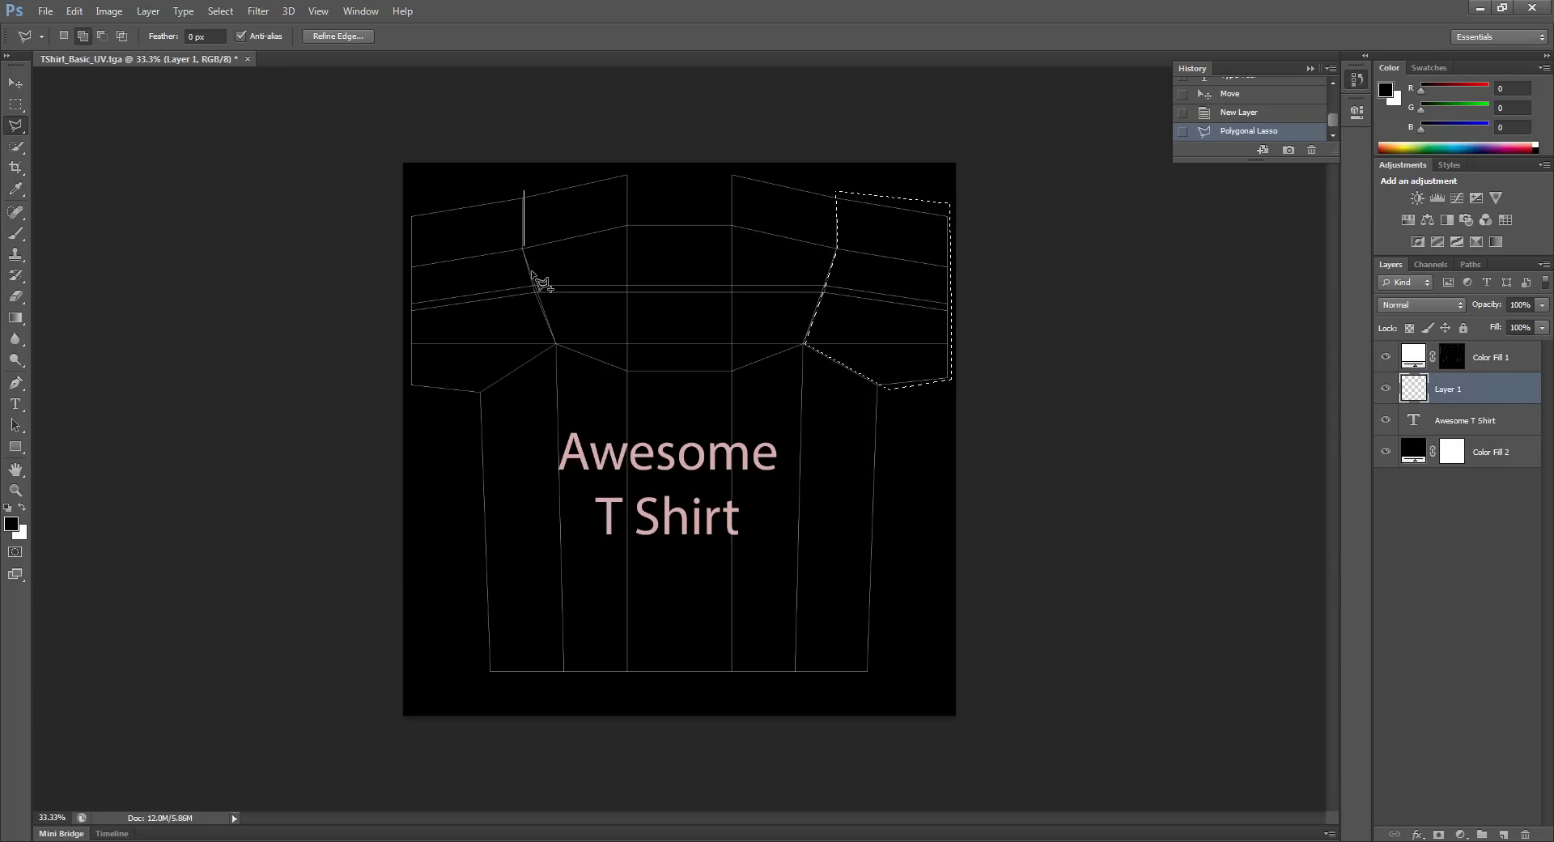
click(557, 345)
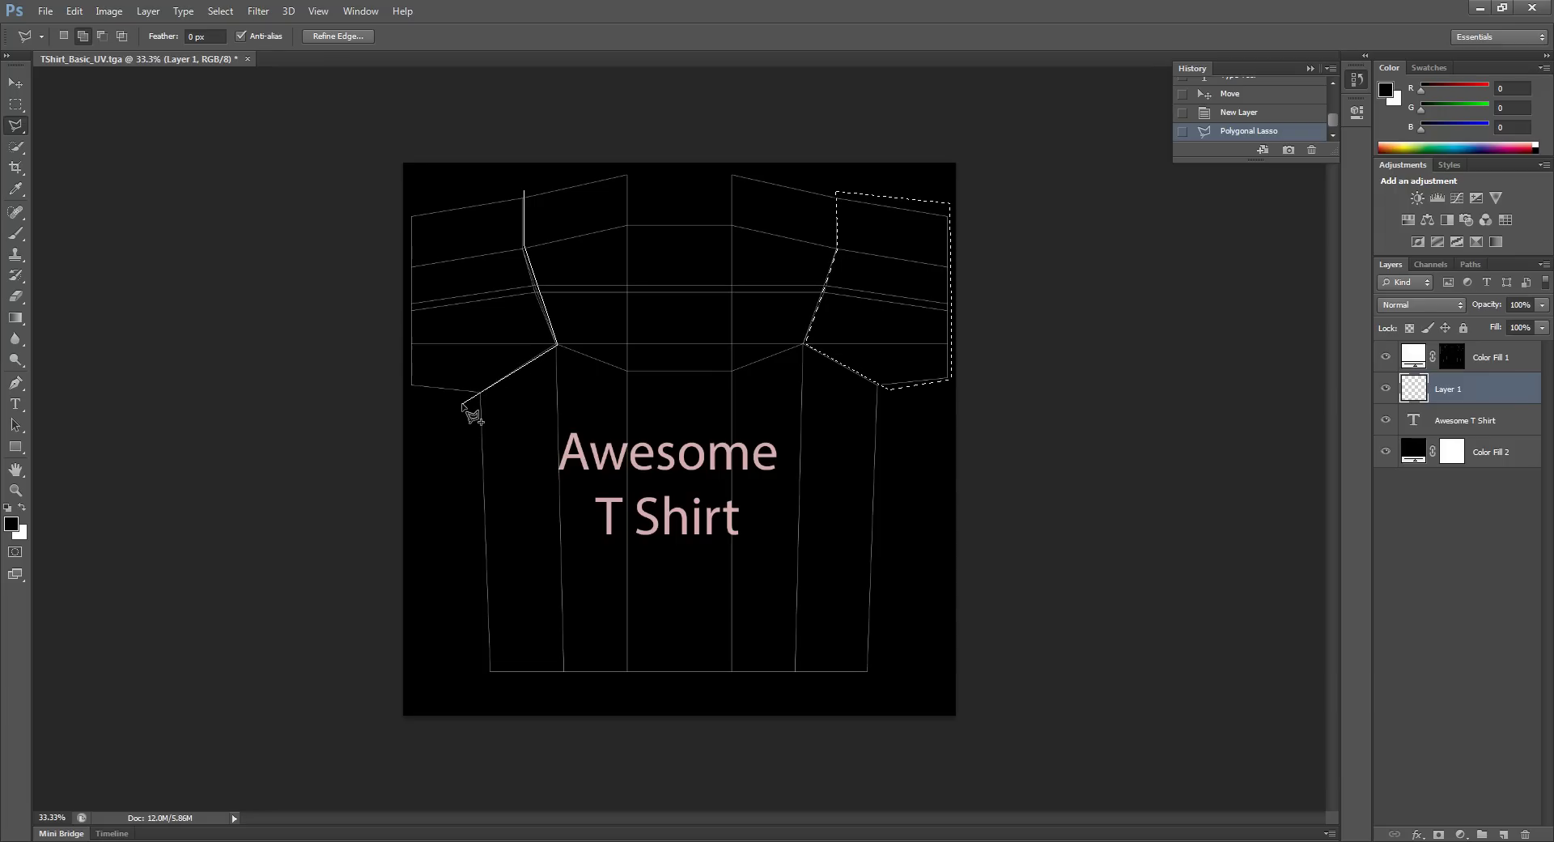
click(471, 398)
click(410, 388)
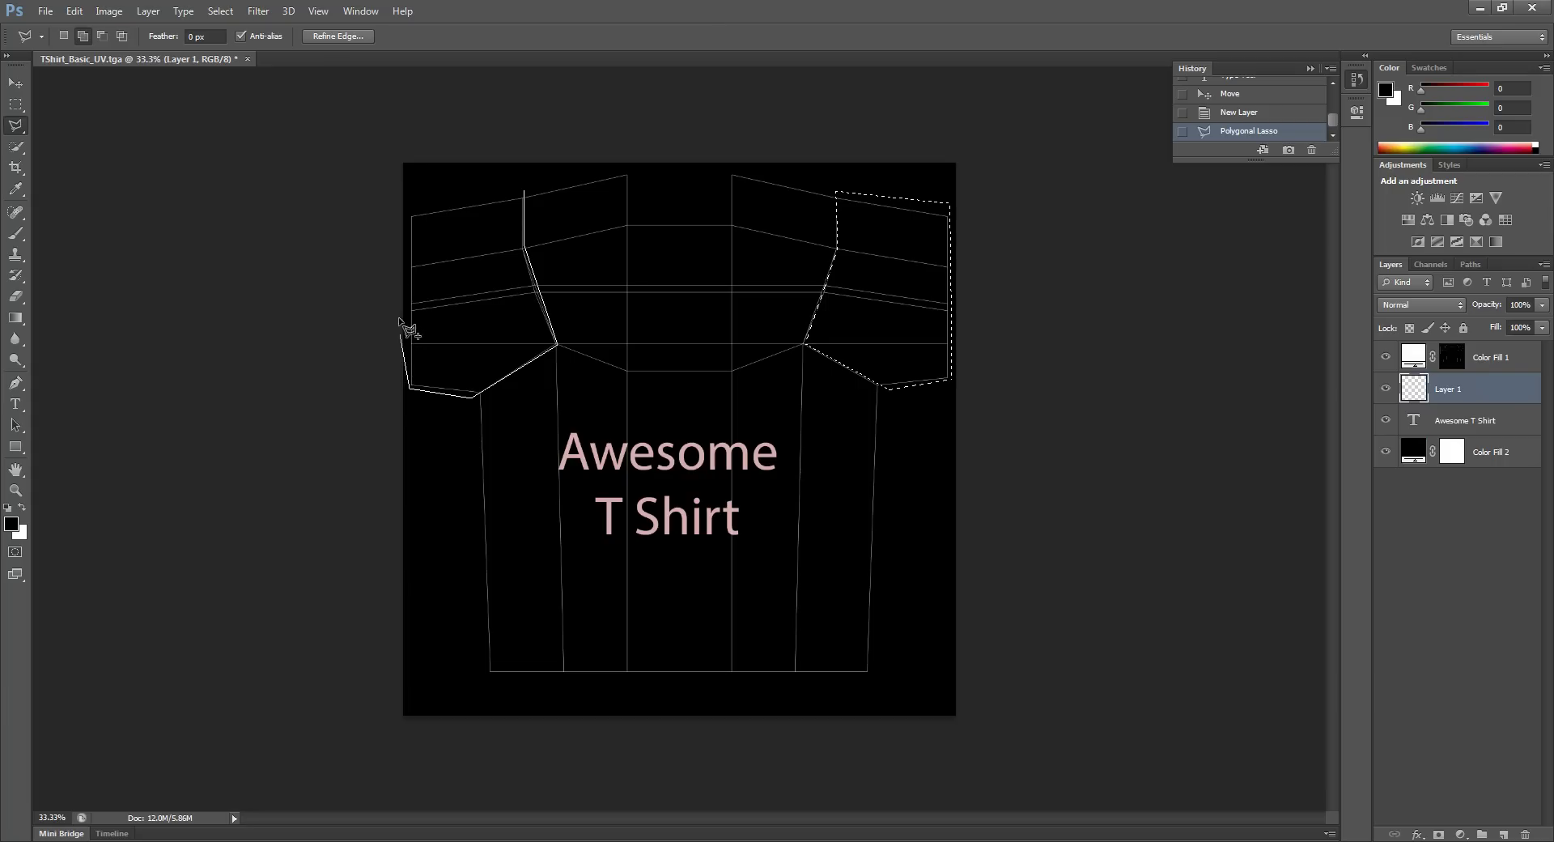
click(409, 206)
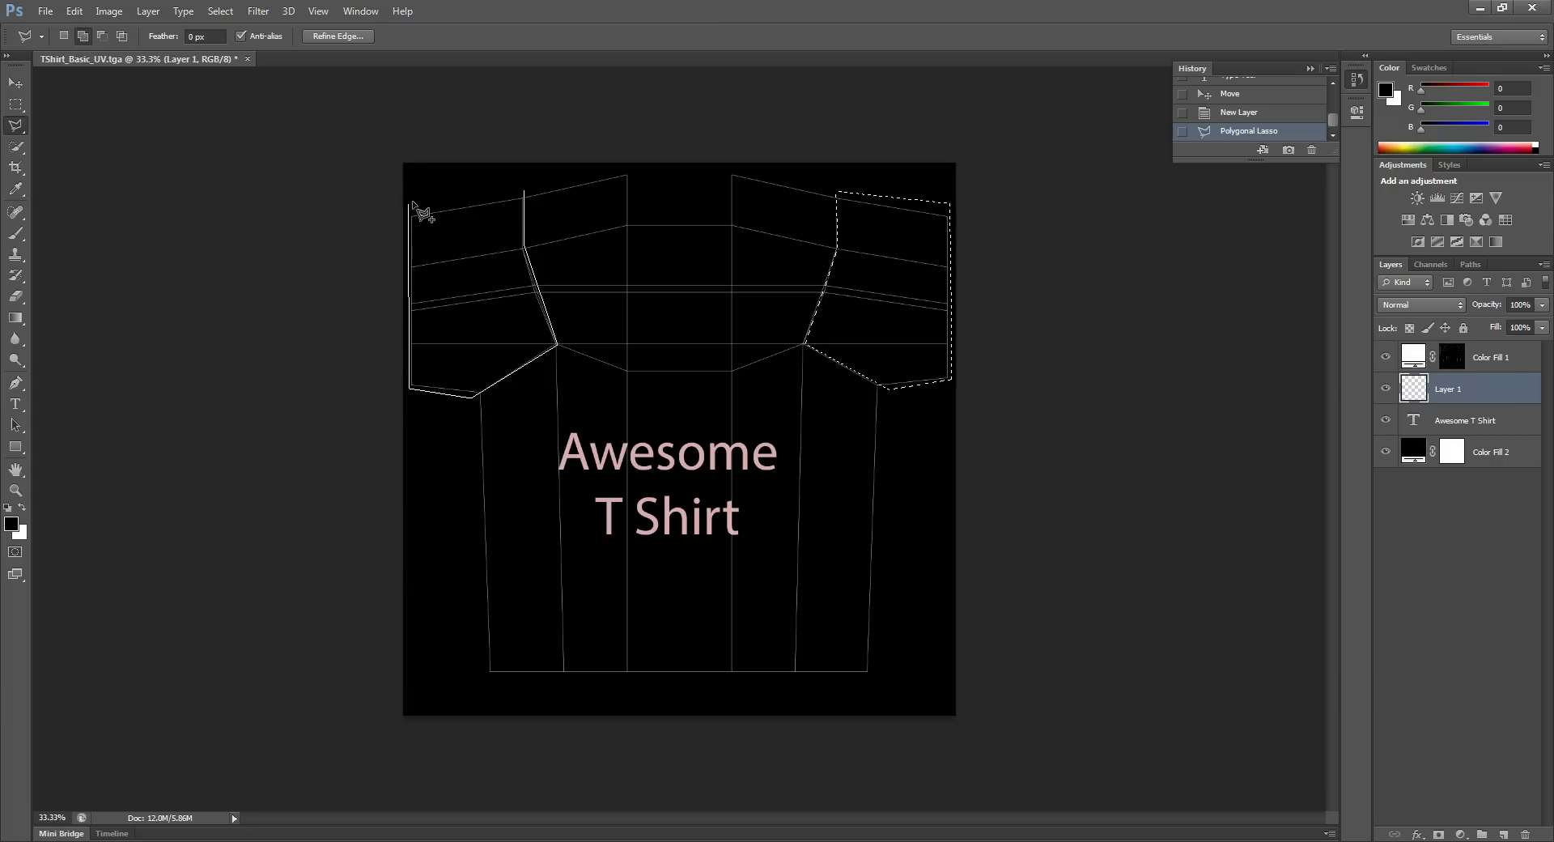
click(523, 191)
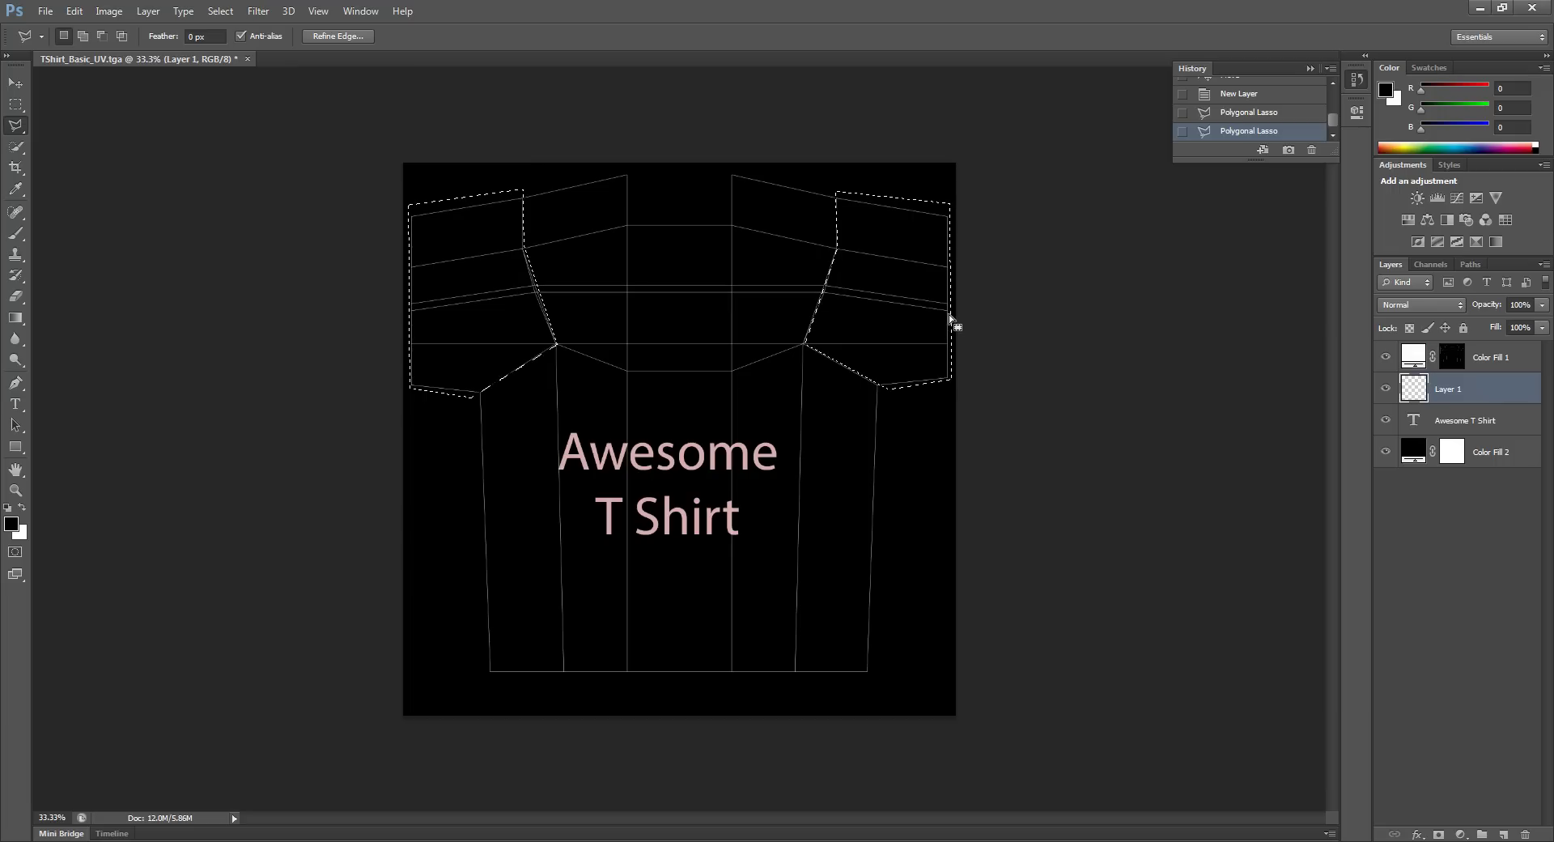
Fill both selected sleeves with a bright blue (002aff) solid color fill layer.
click(1459, 833)
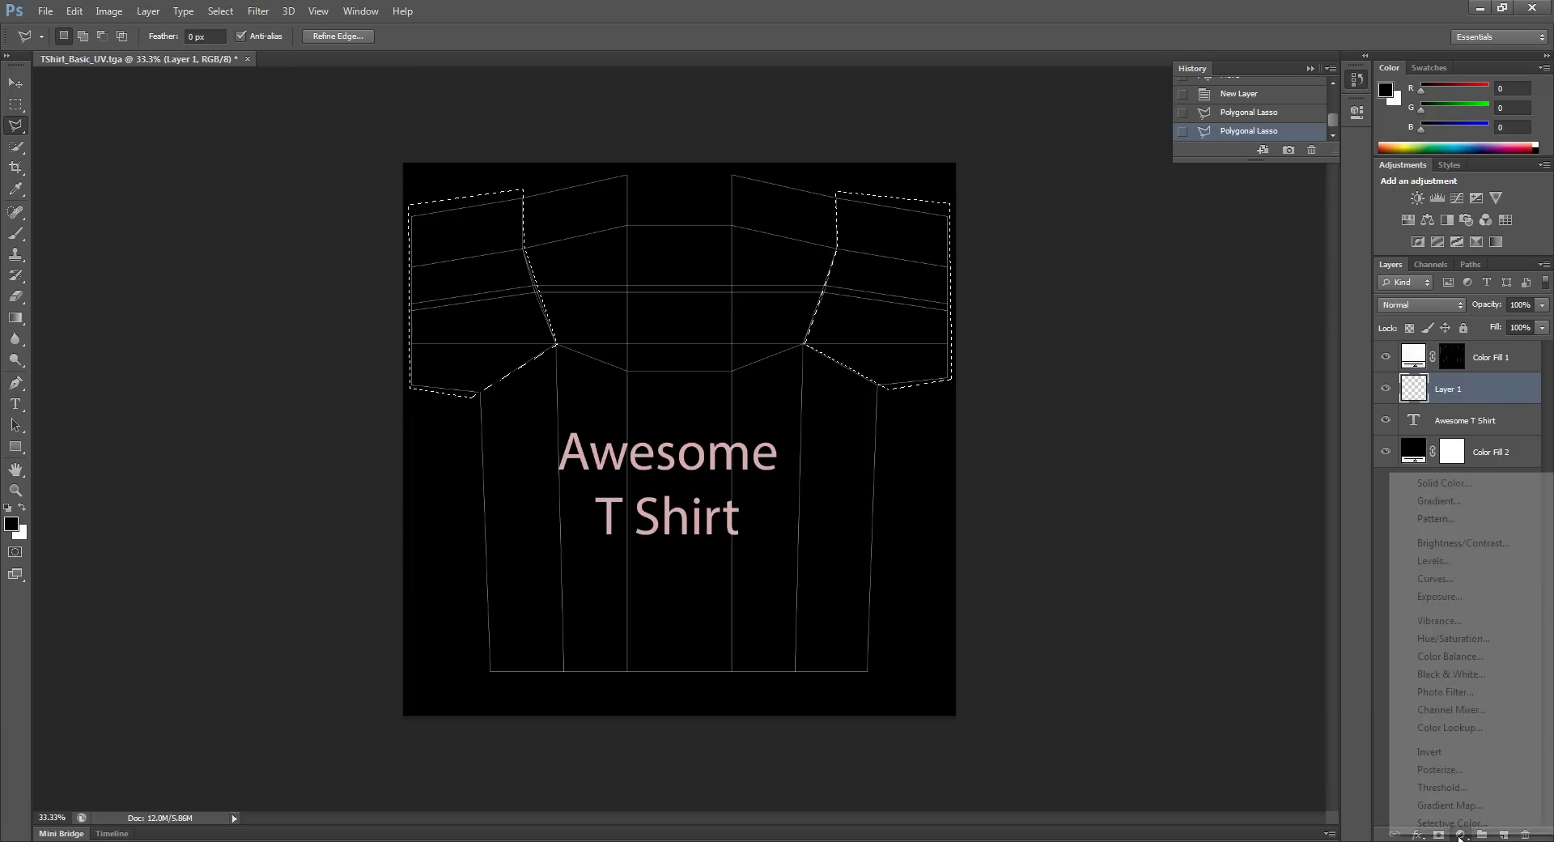
click(1461, 482)
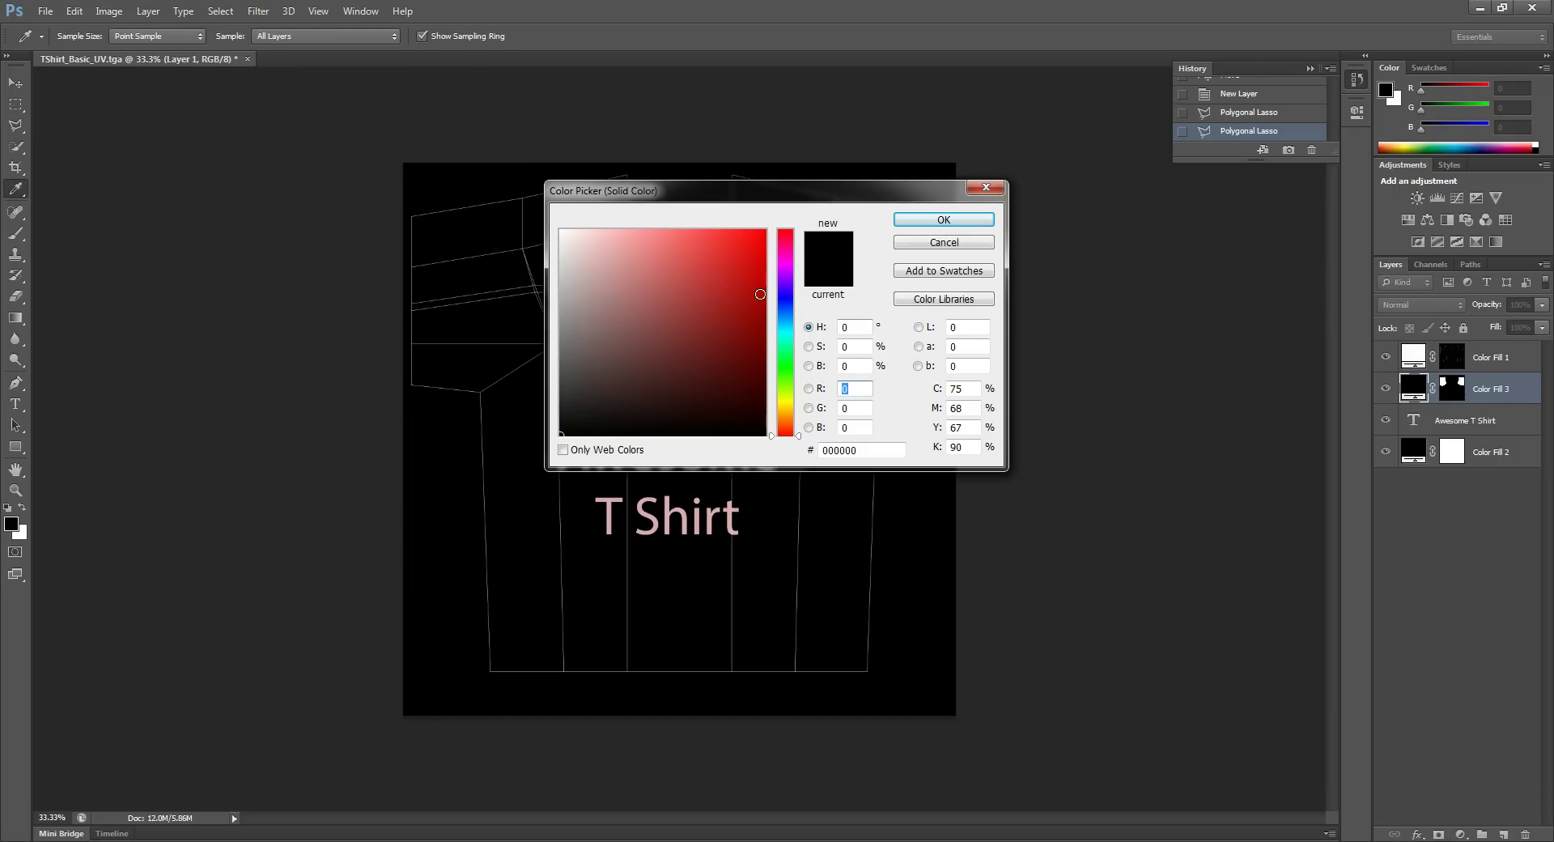
drag(789, 310, 1106, 416)
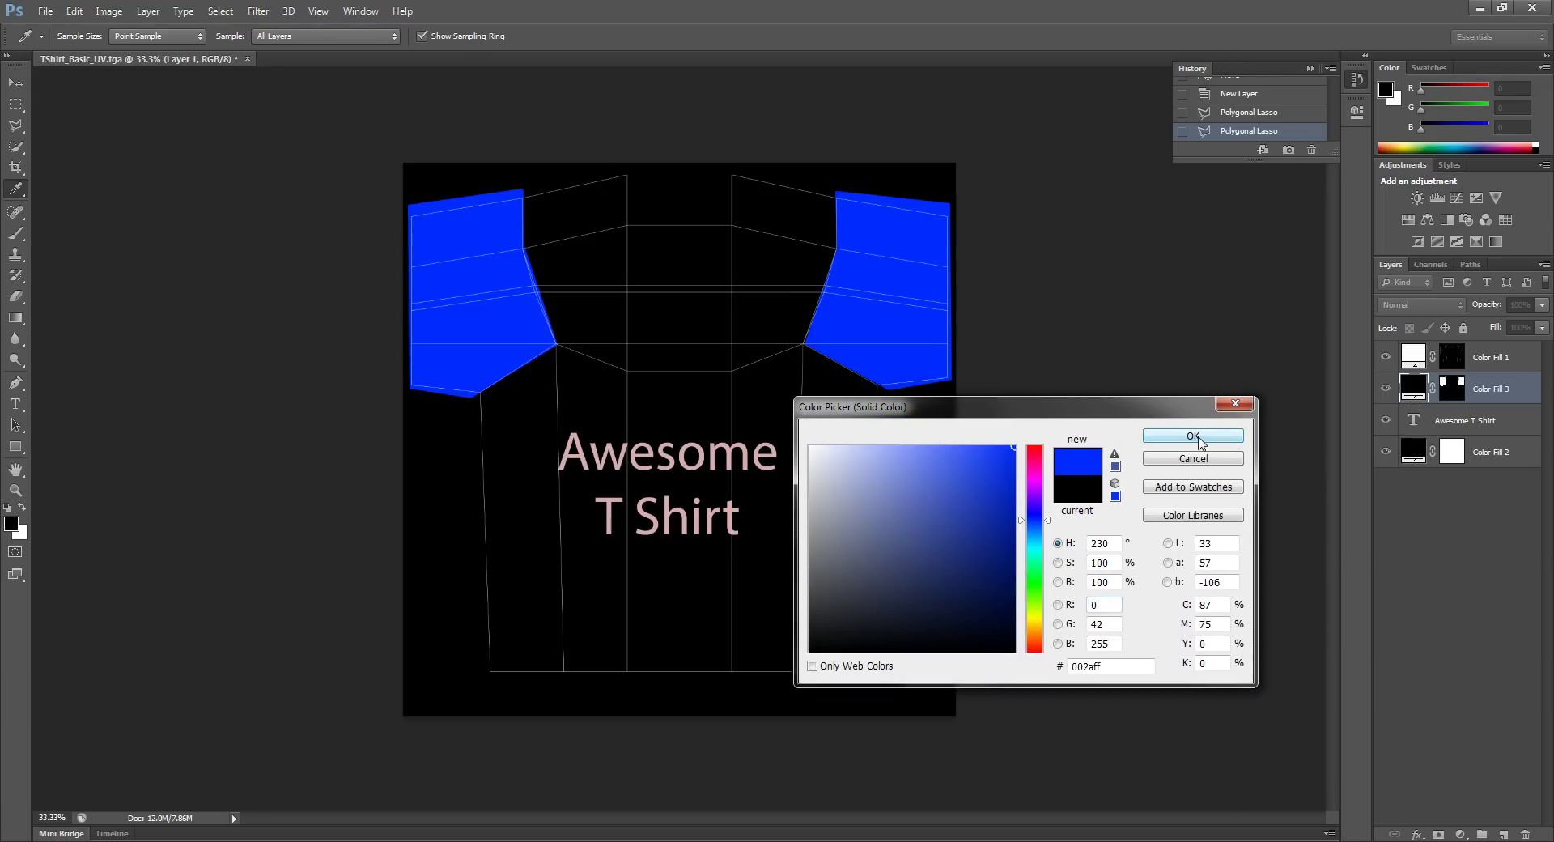
click(1196, 434)
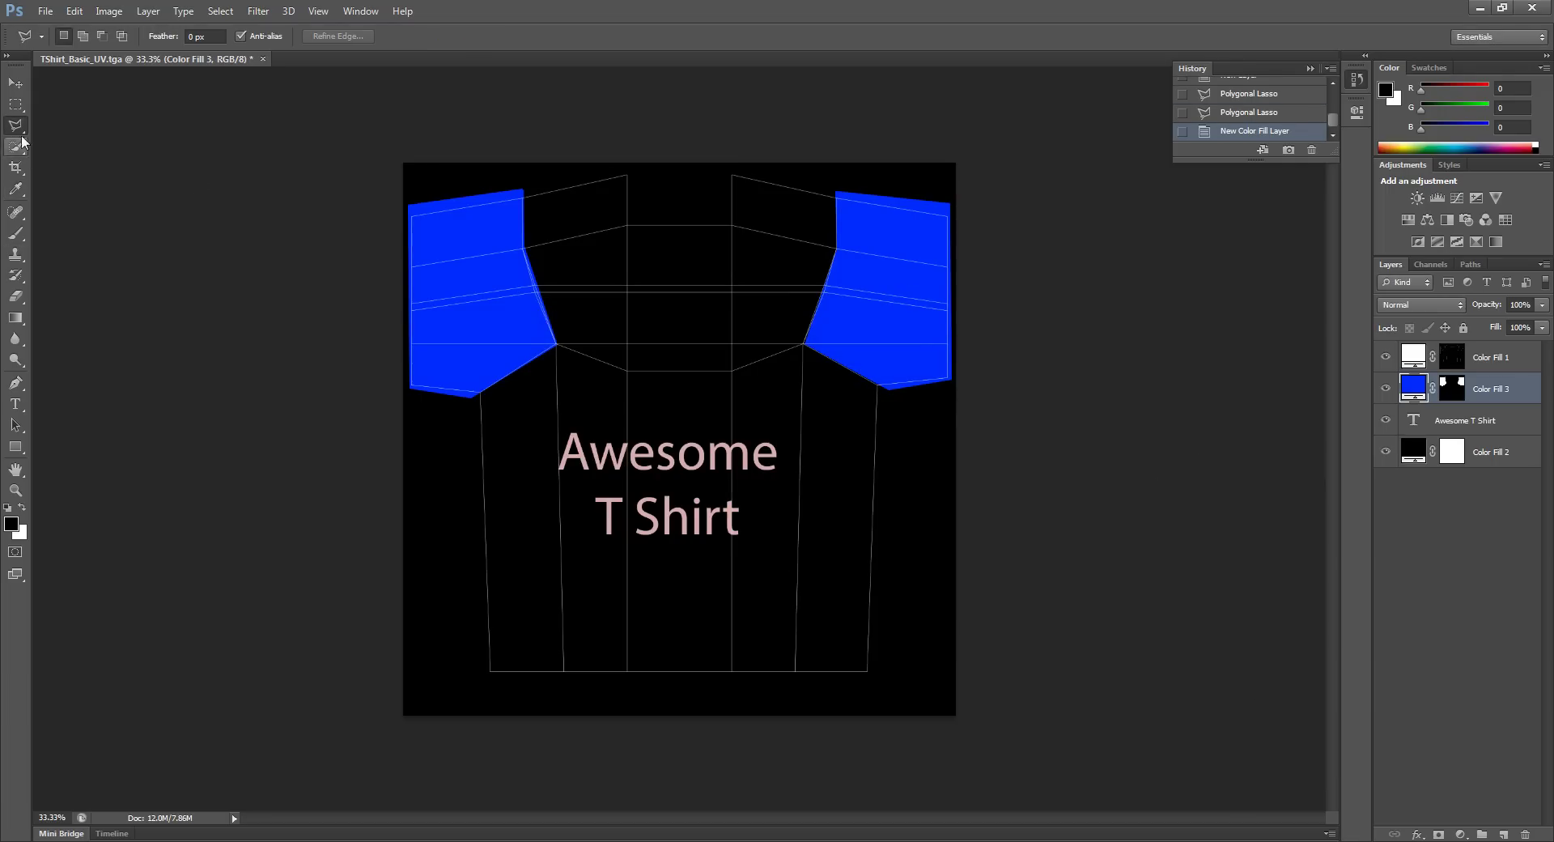
Select a wide, flat ellipse above the text at the neckline and fill it with a bright green (00ff30) solid color layer.
click(15, 104)
click(69, 121)
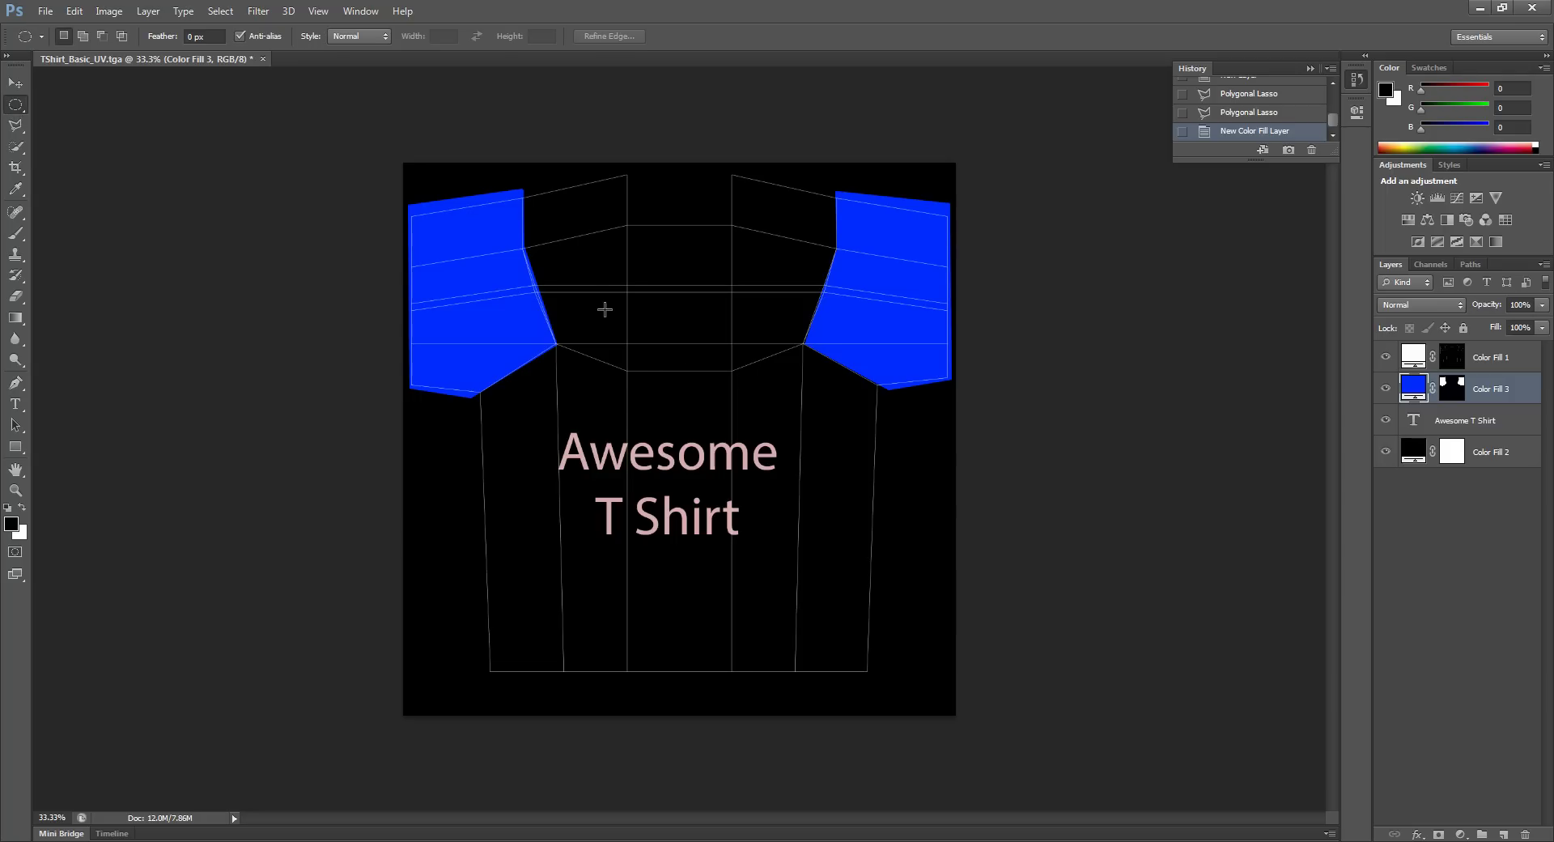
drag(596, 321, 757, 359)
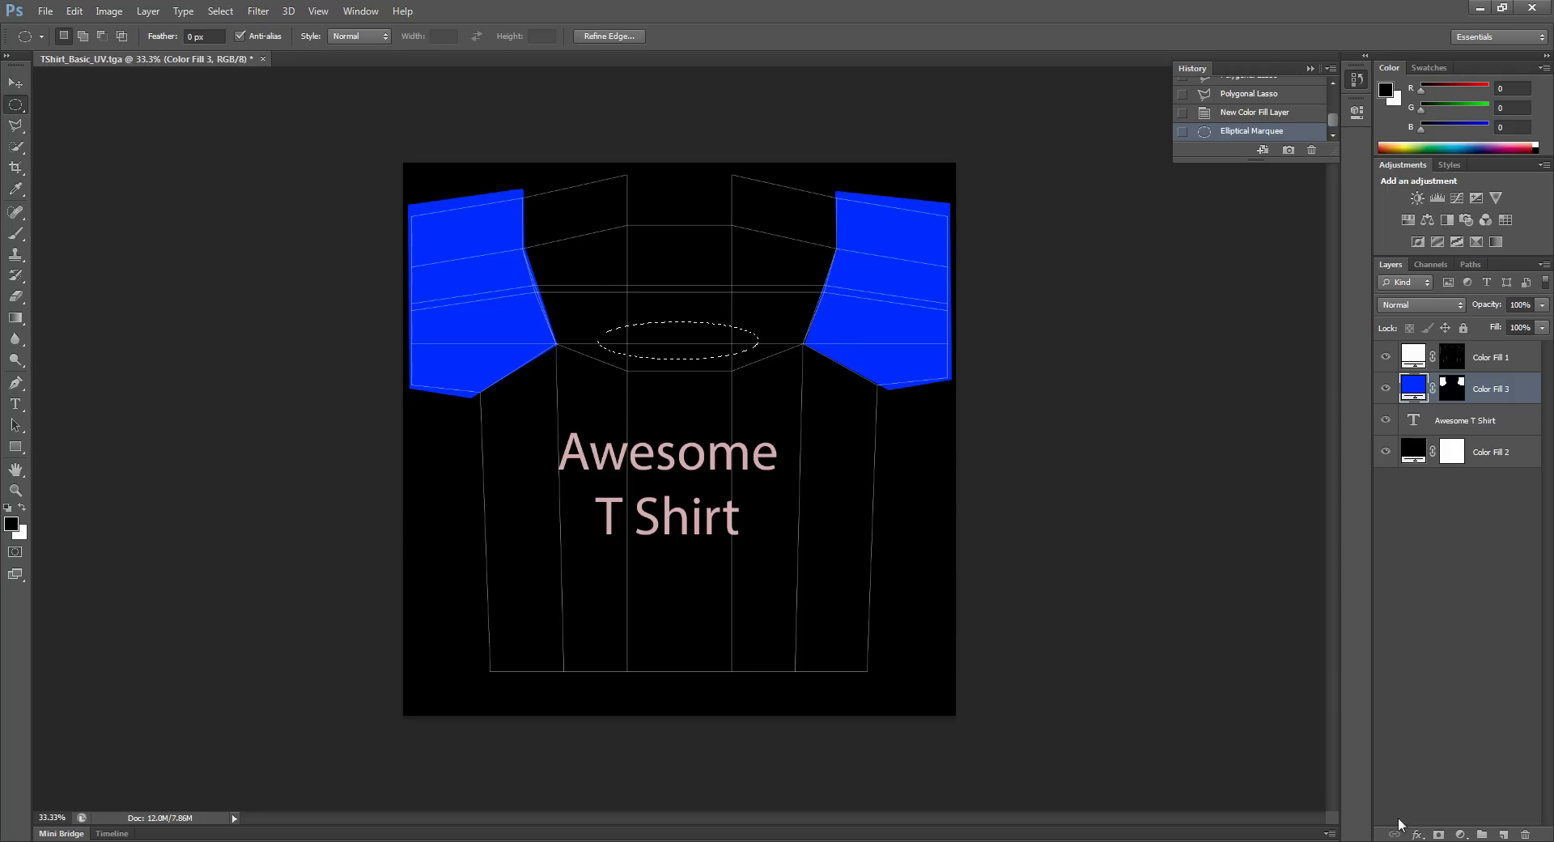
click(1460, 834)
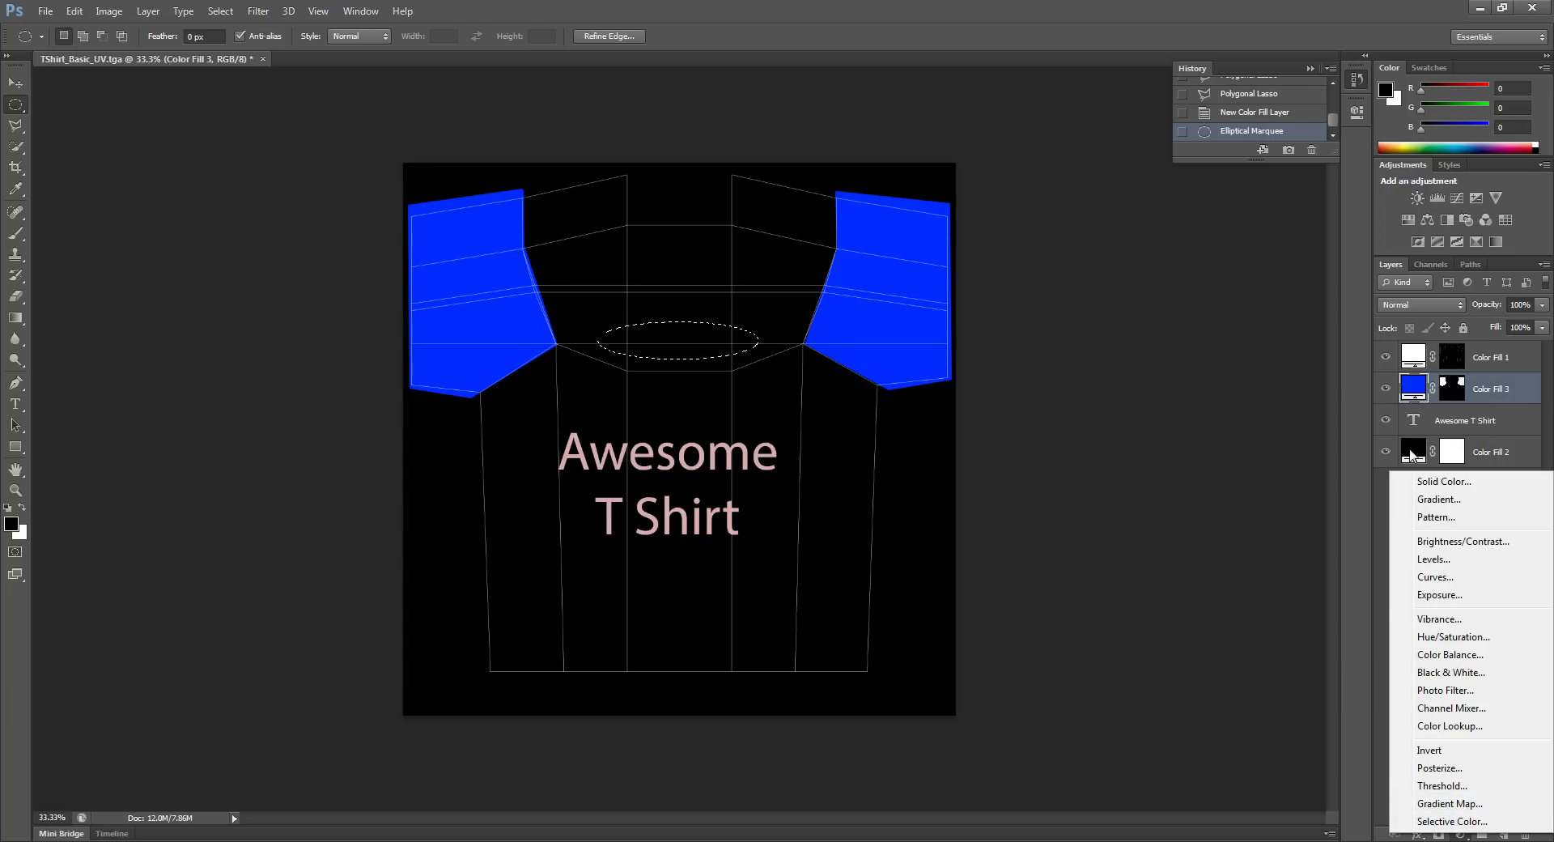
click(1433, 483)
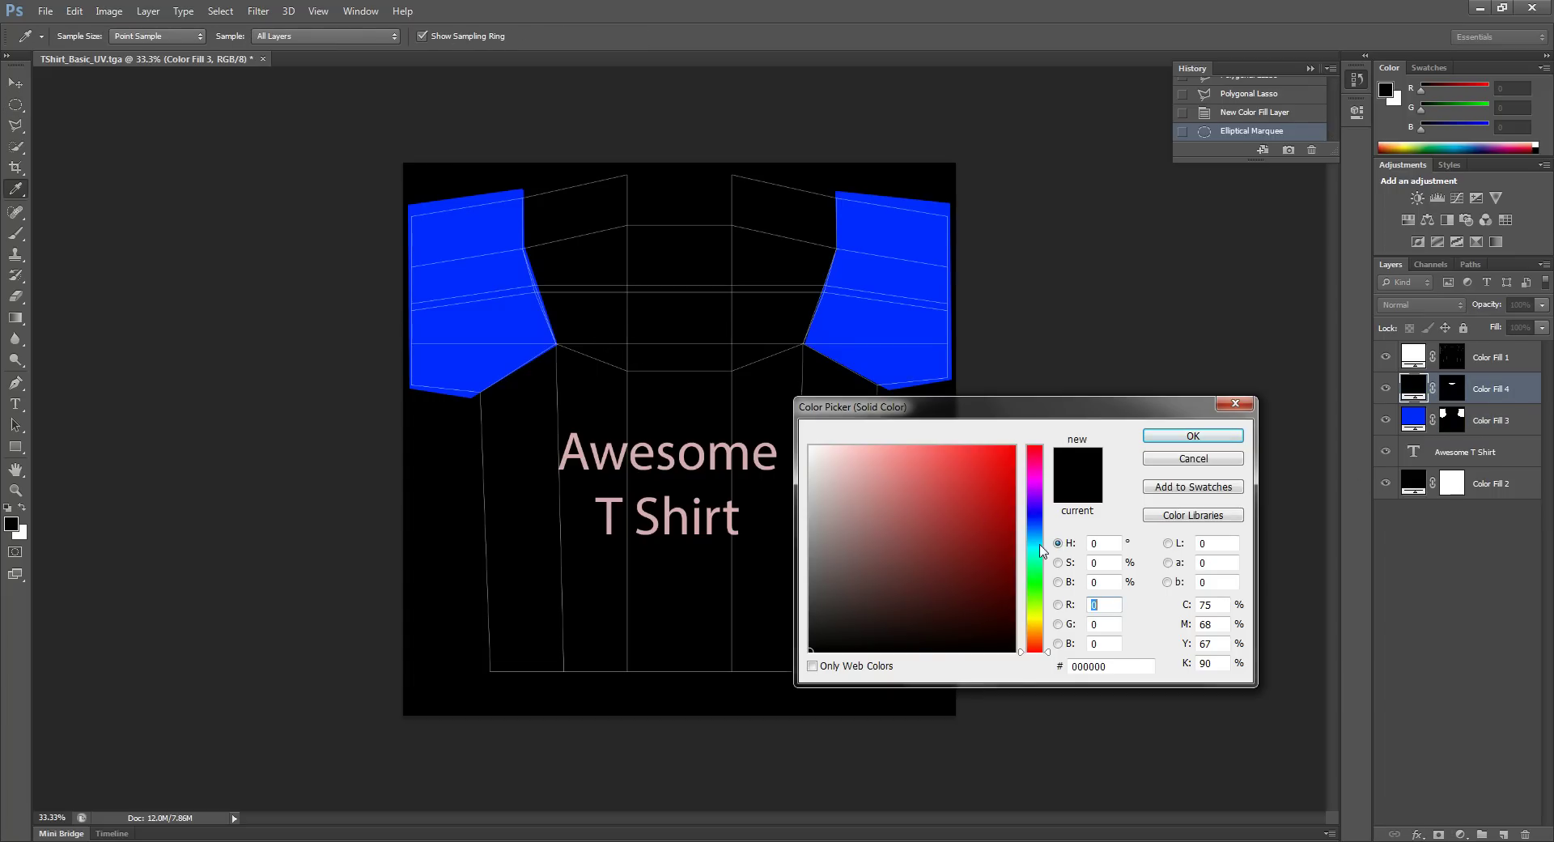
click(1036, 576)
drag(1011, 534, 1018, 444)
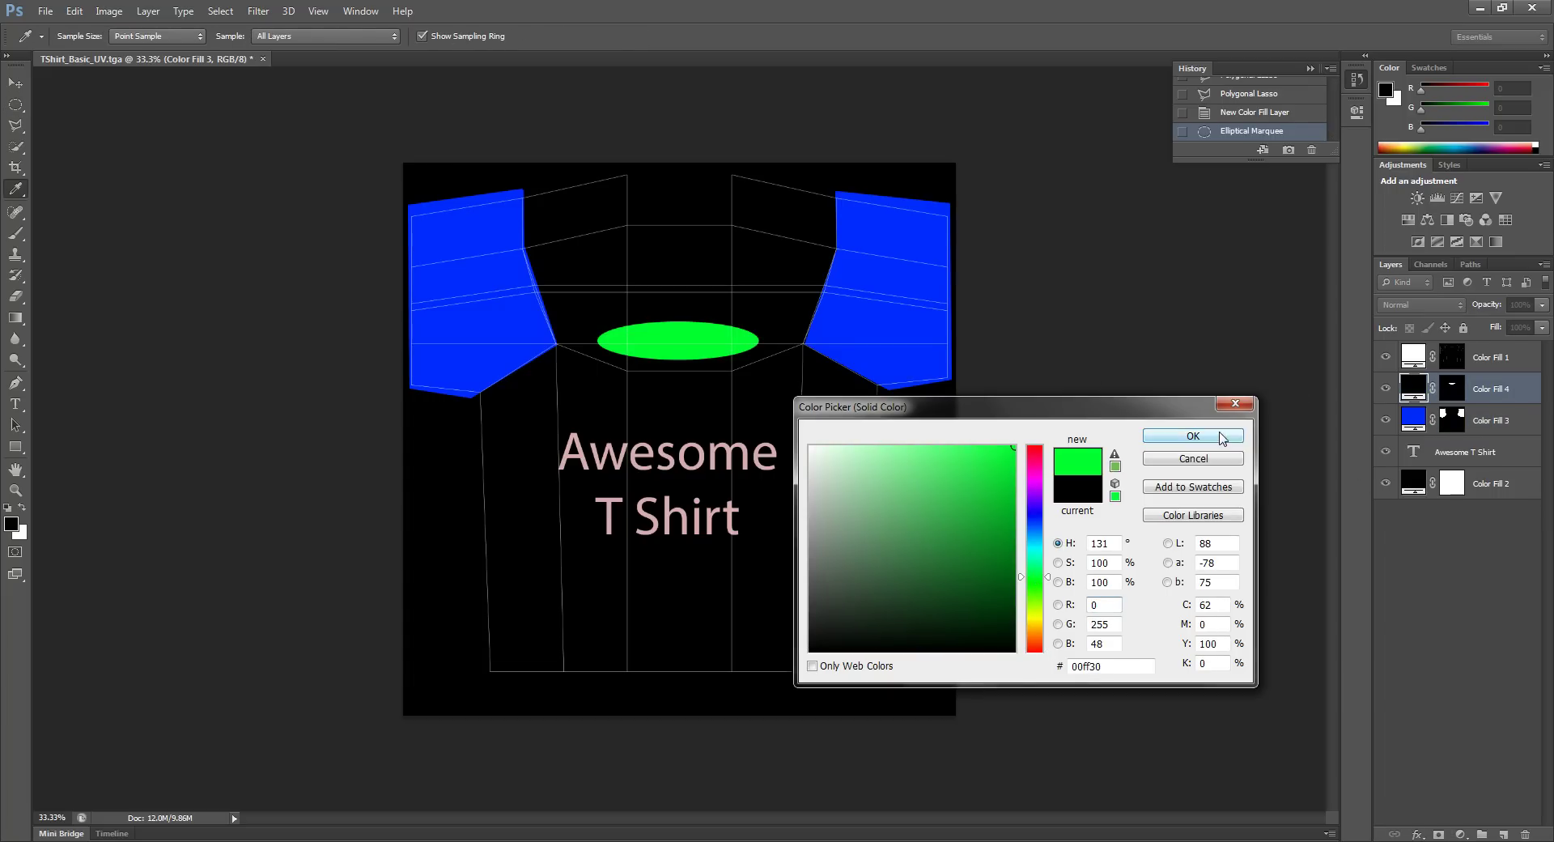
click(1193, 437)
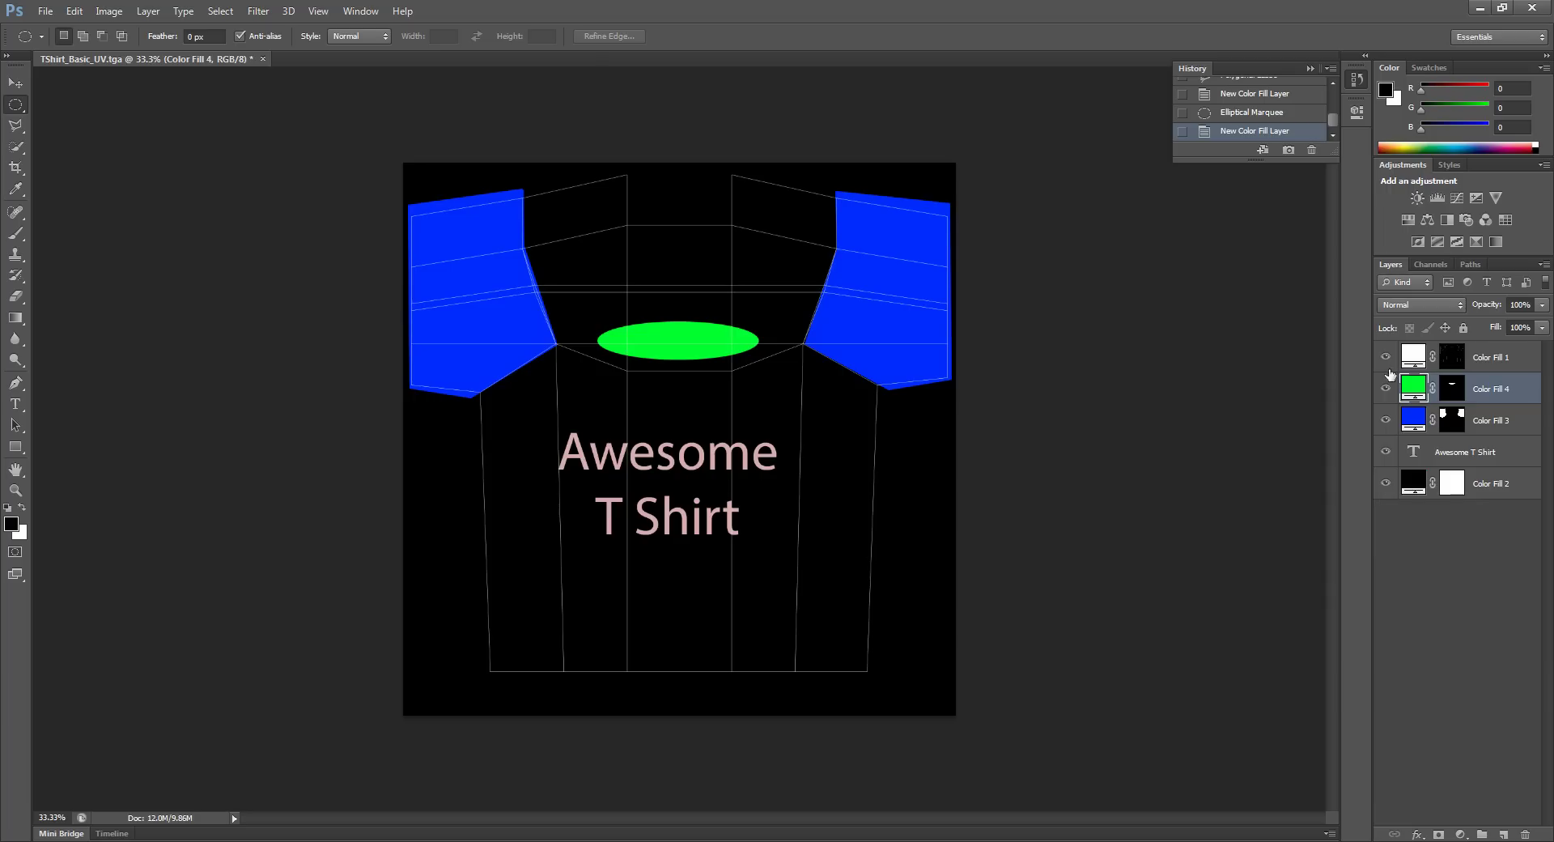
Preview the texture with the white UV line layer hidden, and show the layer again.
click(1383, 357)
click(1383, 357)
click(1385, 357)
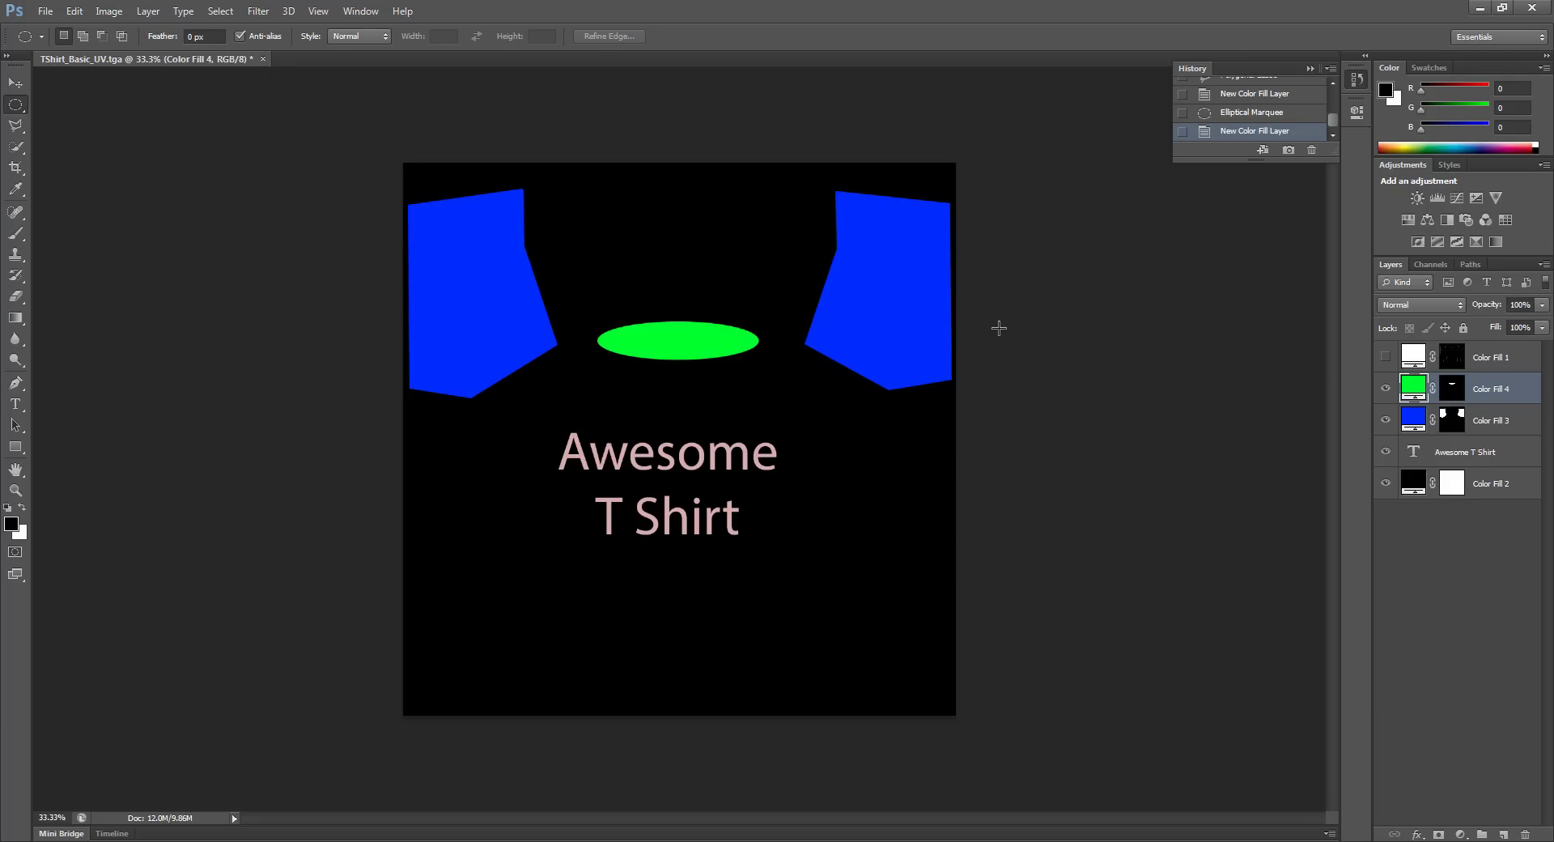
click(1384, 357)
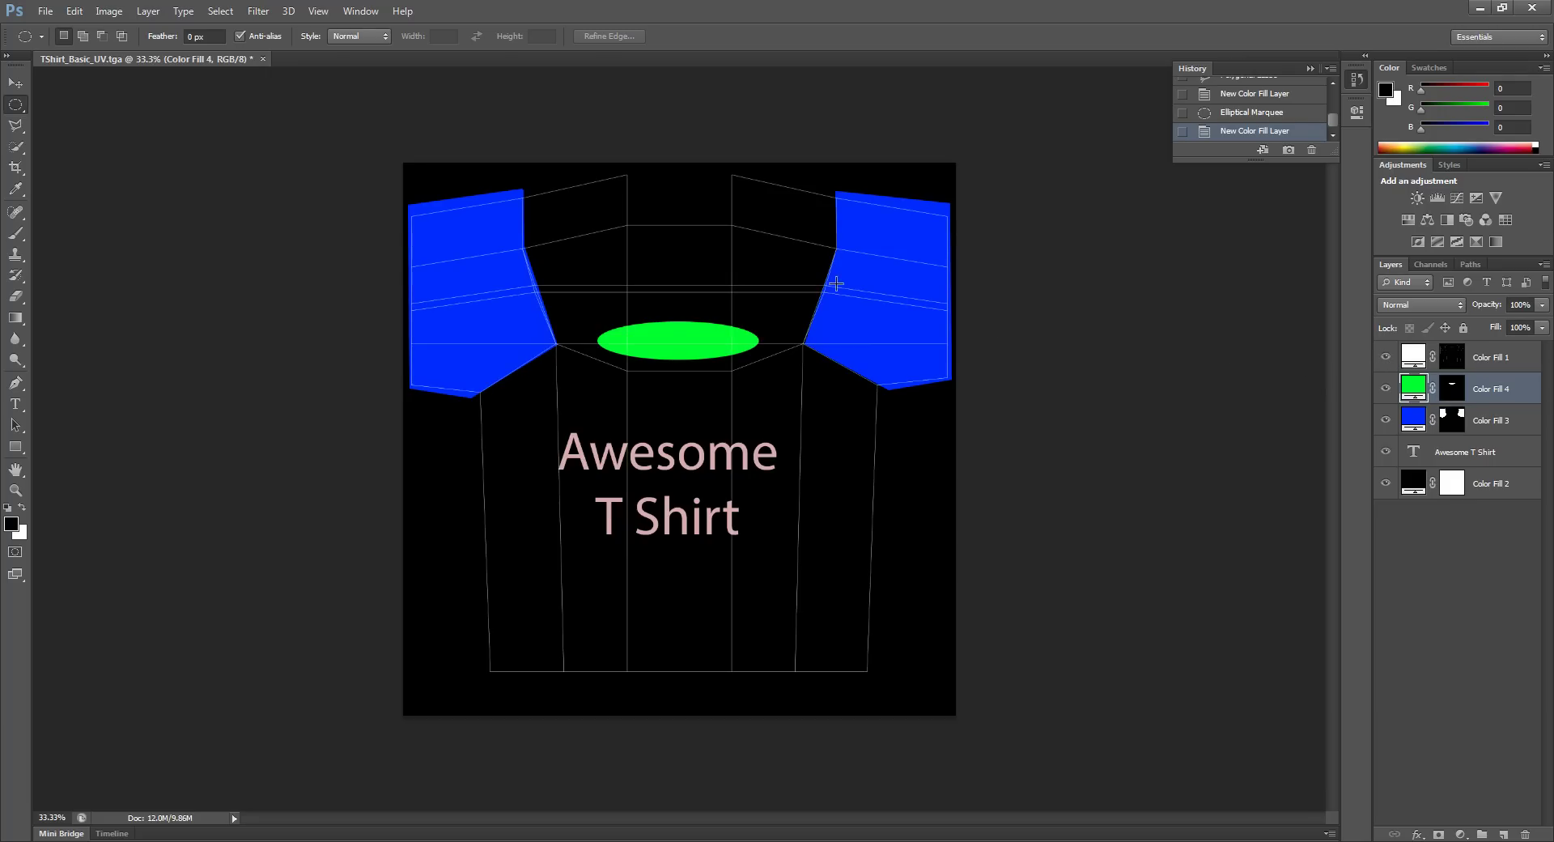
Rename the white UV line layer as Wireframe and hide it.
double_click(1486, 358)
text(Wireframe)
key(Return)
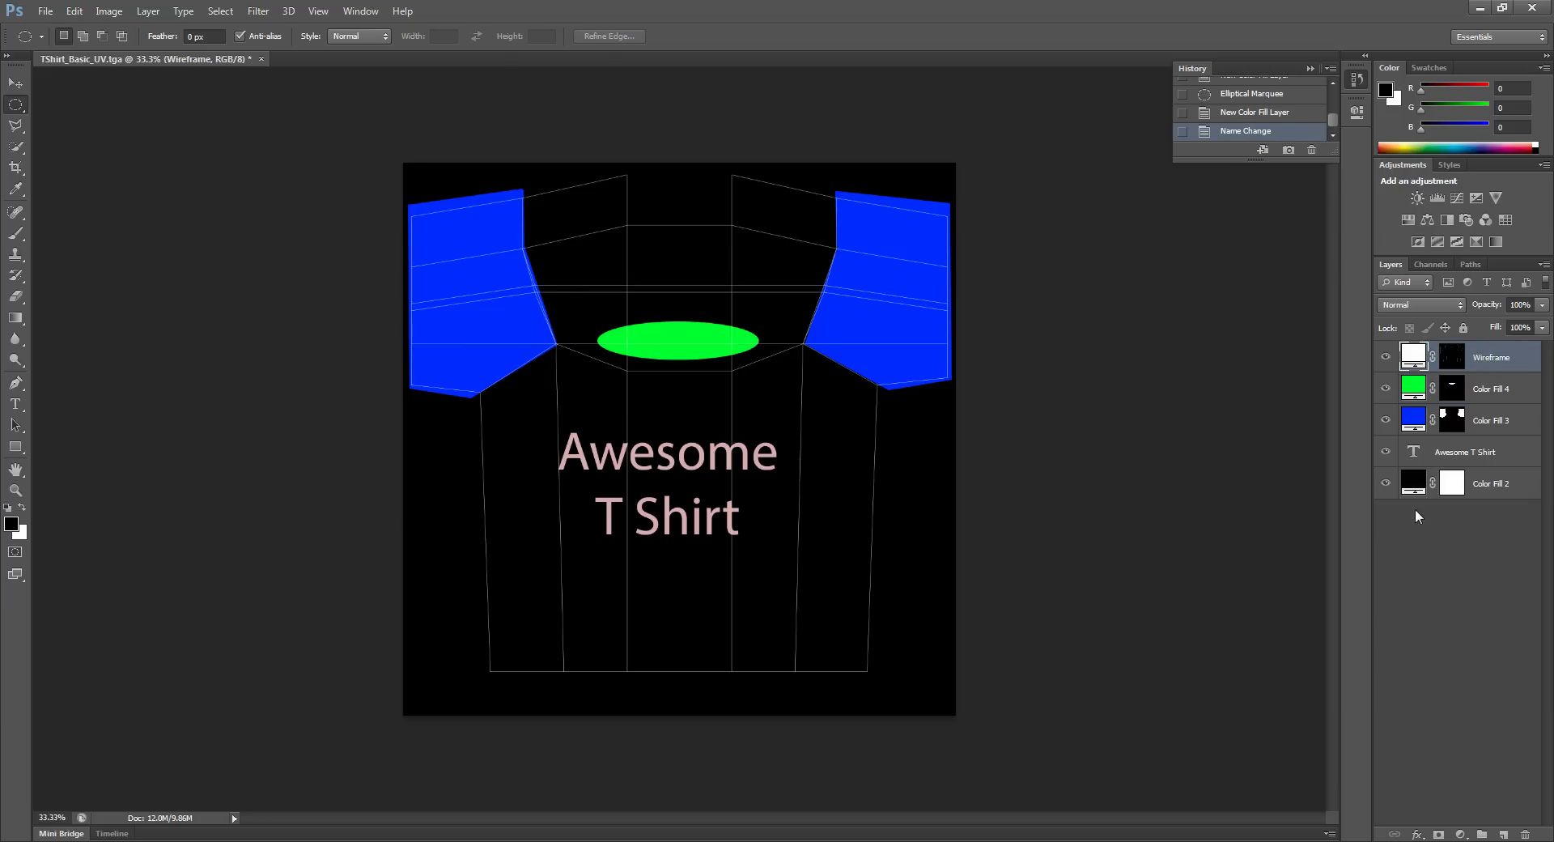
click(1385, 357)
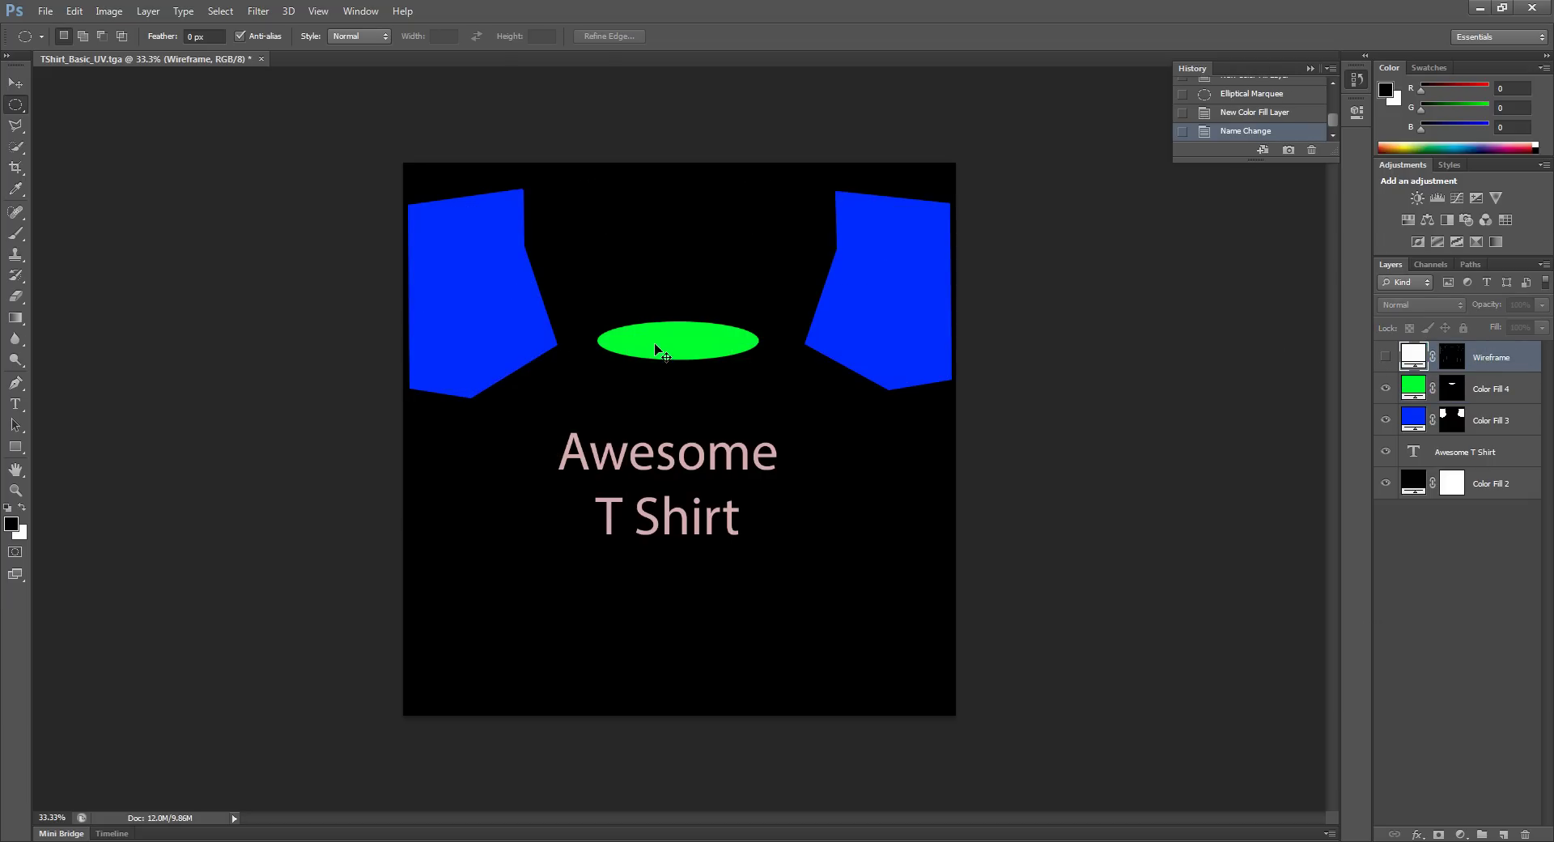
Save the texture as a 24 bits/pixel Targa copy in the images folder, replacing TShirt_Basic.tga.
key(ctrl+shift+s)
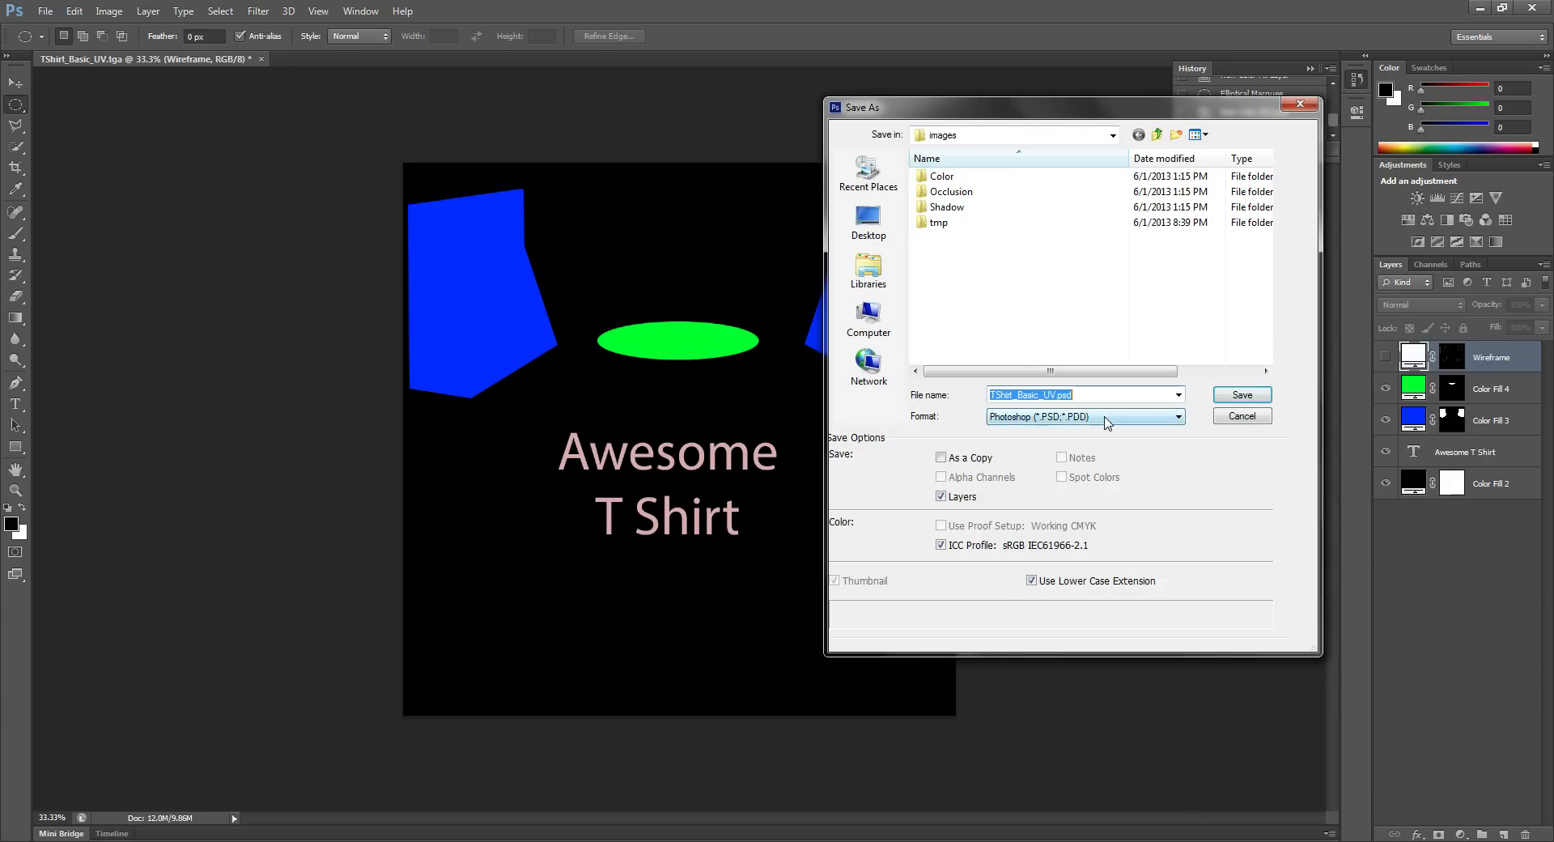
click(1105, 417)
click(1106, 419)
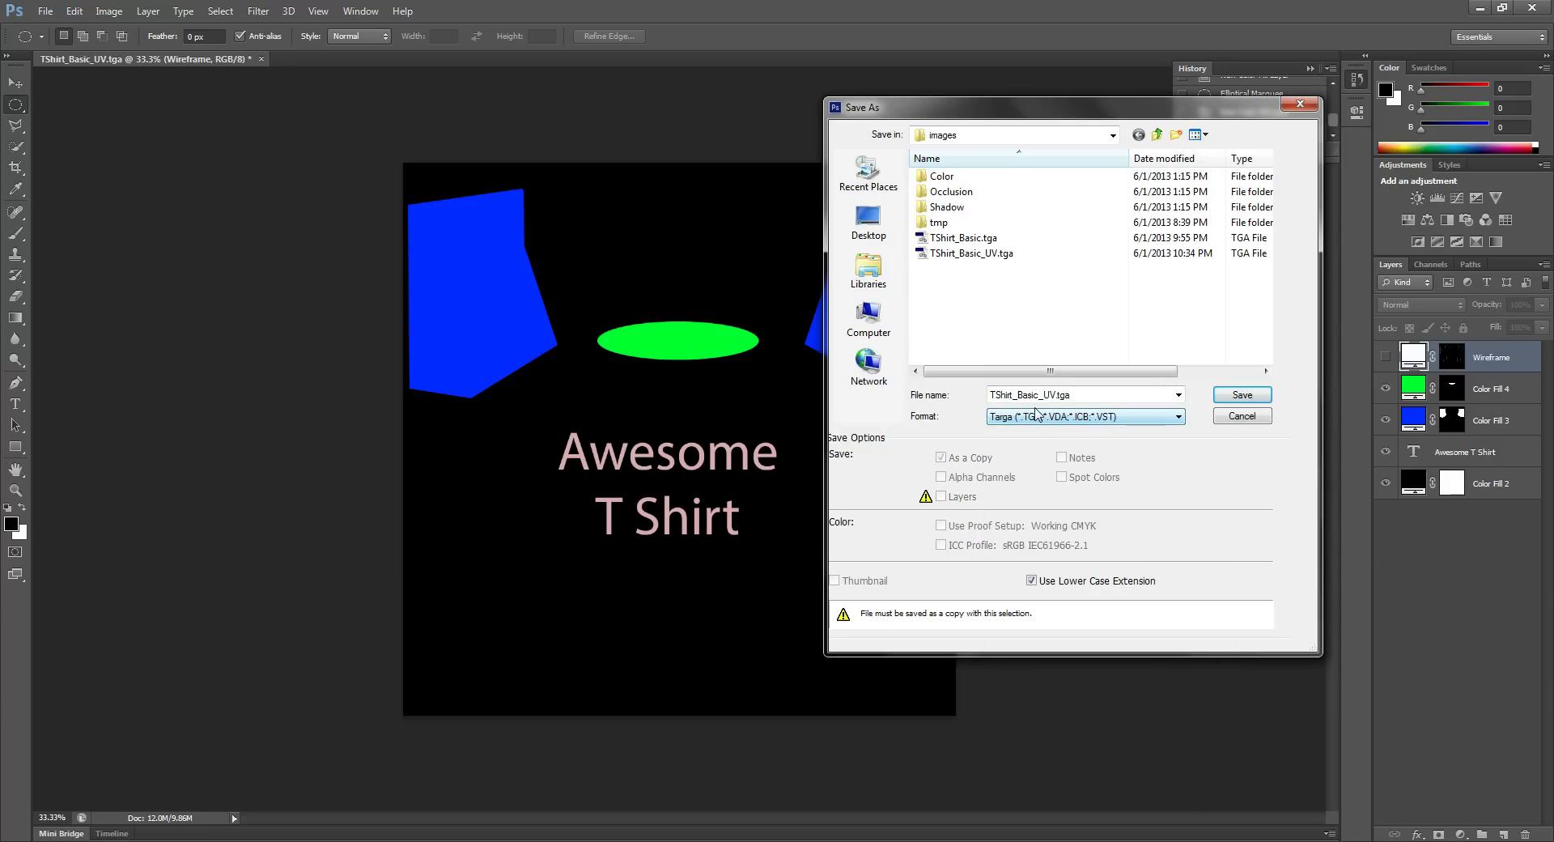
click(994, 238)
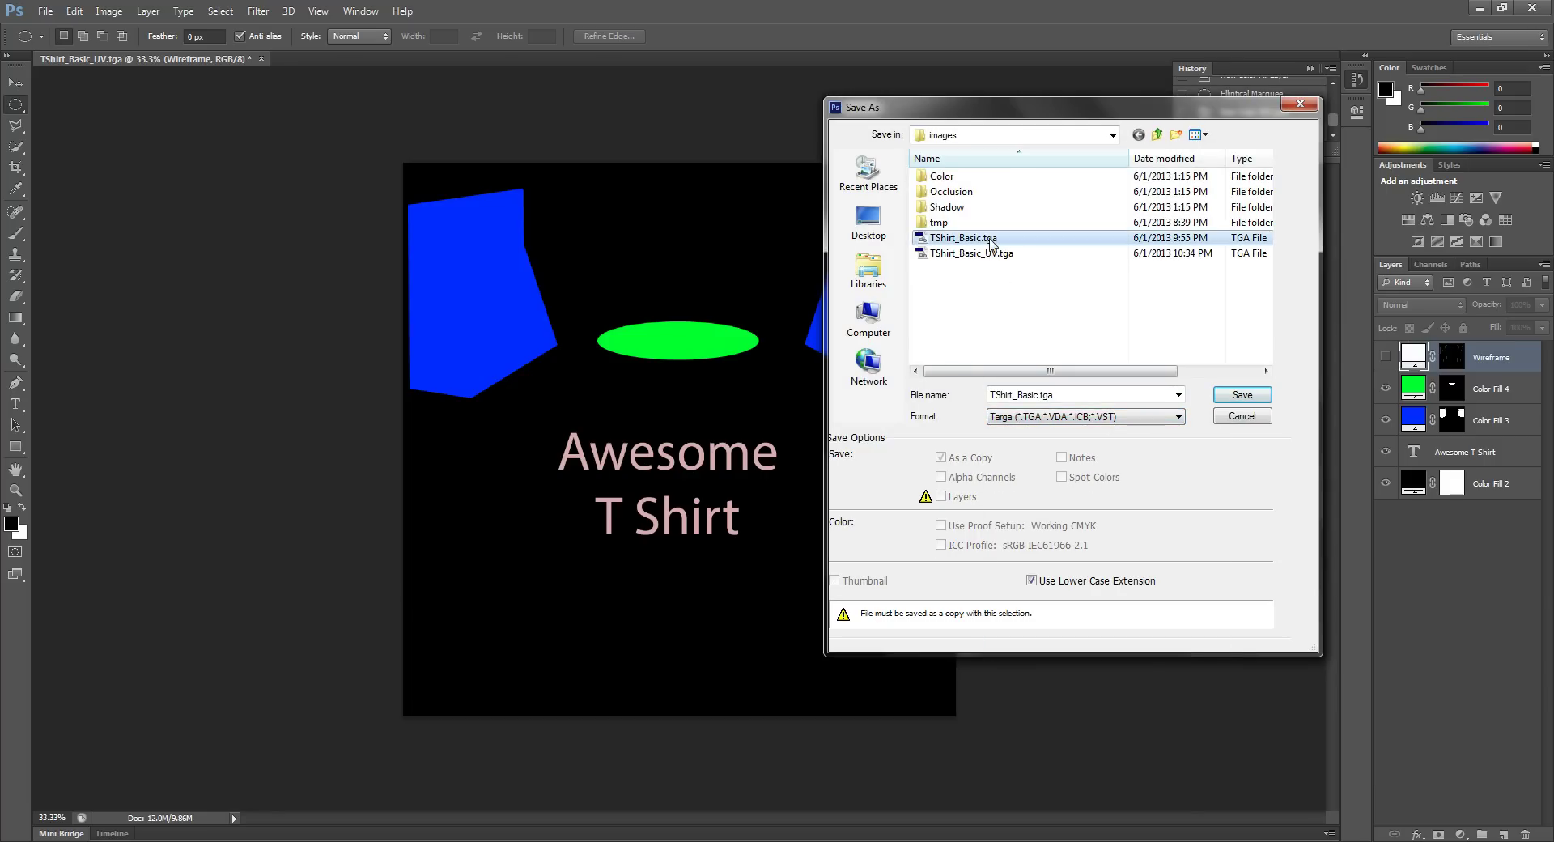
click(1246, 394)
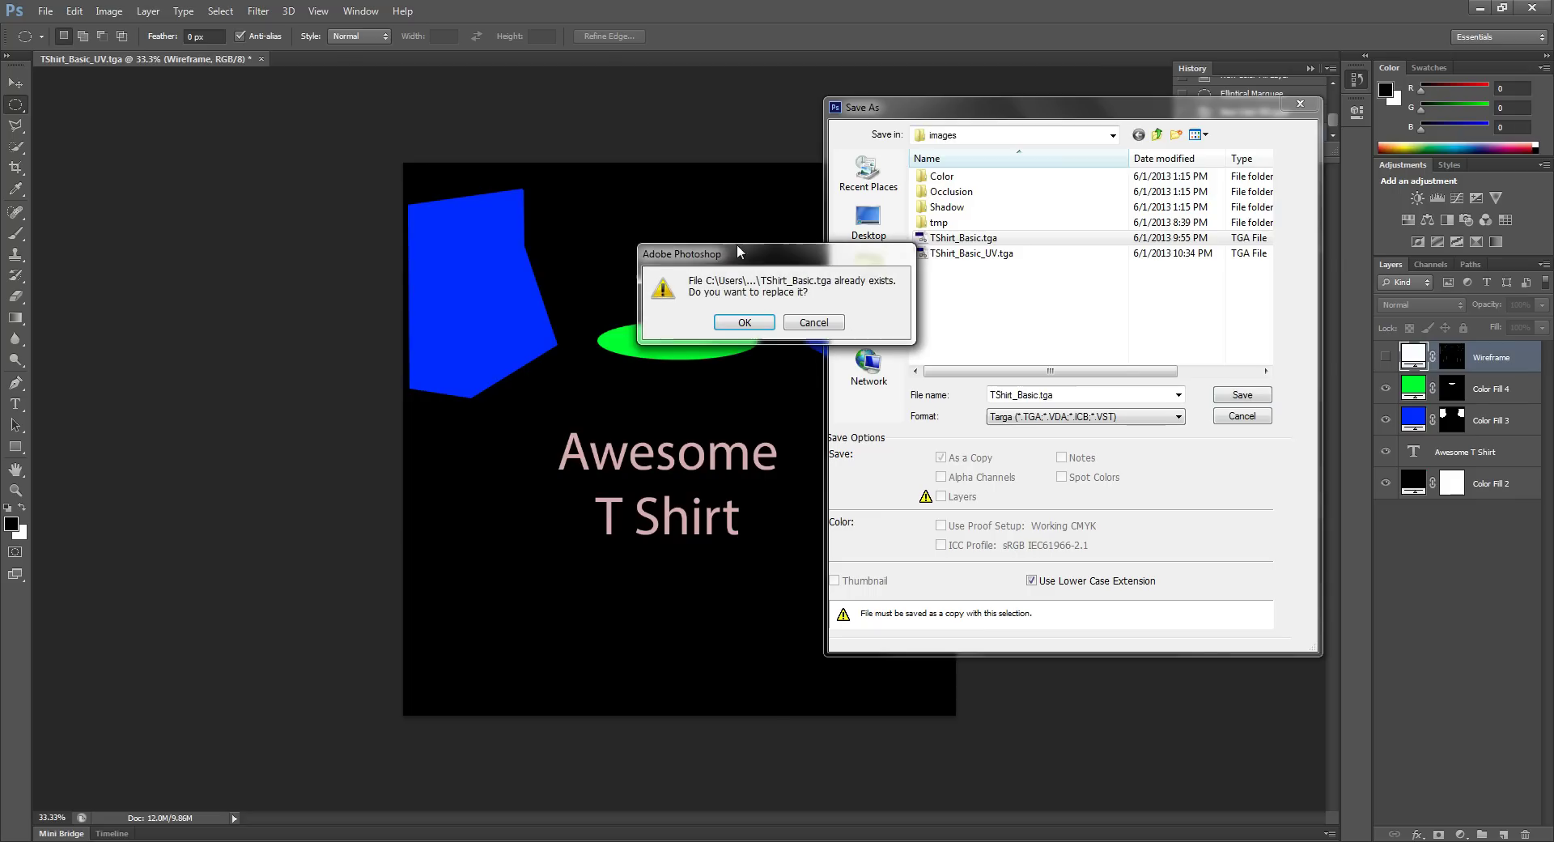
click(745, 323)
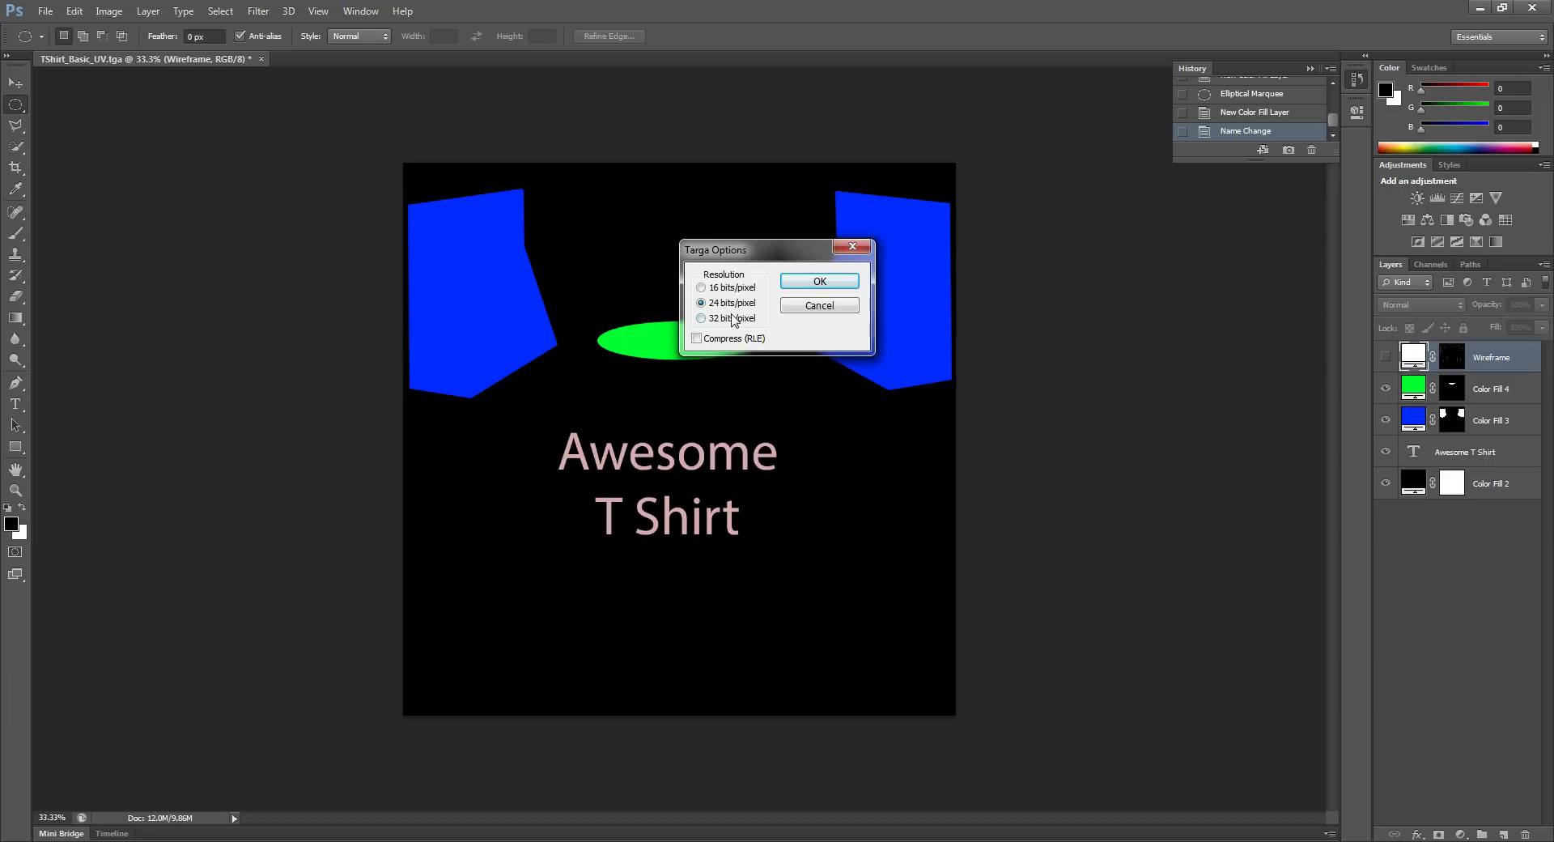
click(827, 282)
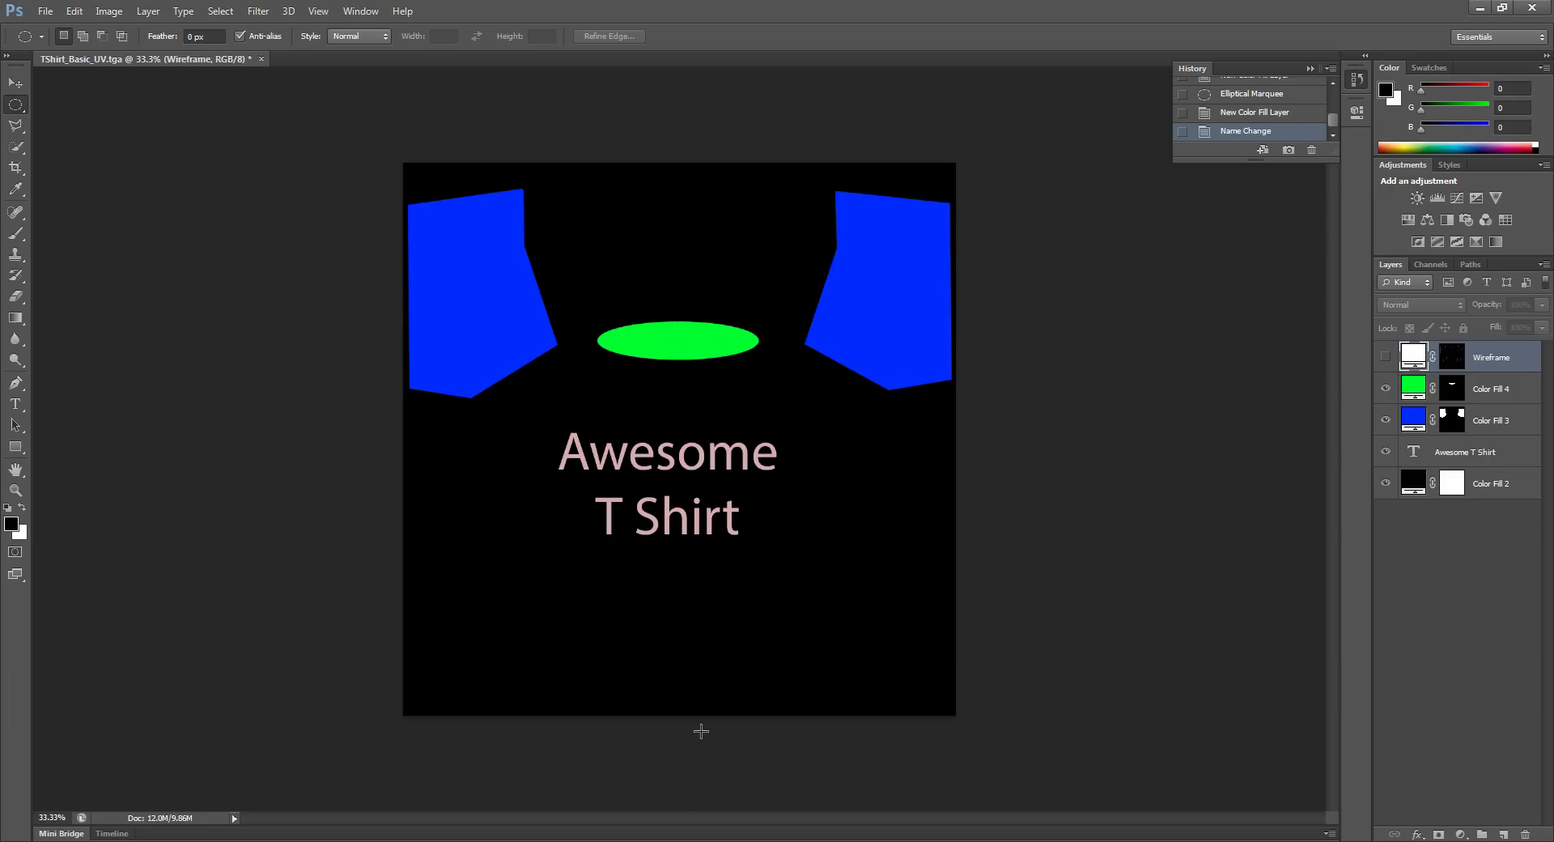
Switch to Maya and assign a new Lambert material to the T-shirt model.
mouse_move(826, 838)
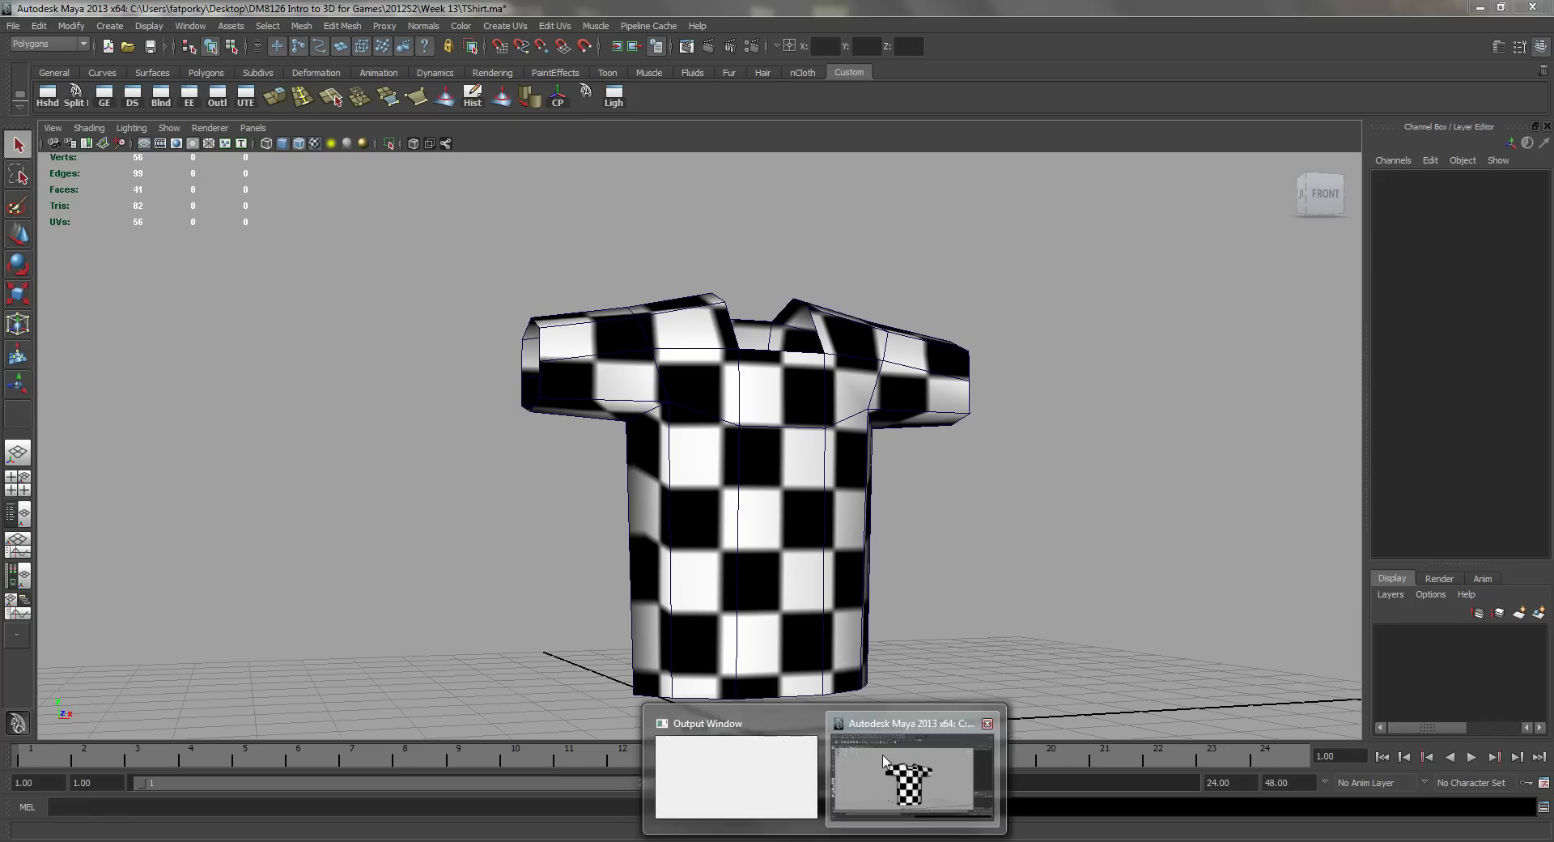
click(884, 761)
click(779, 496)
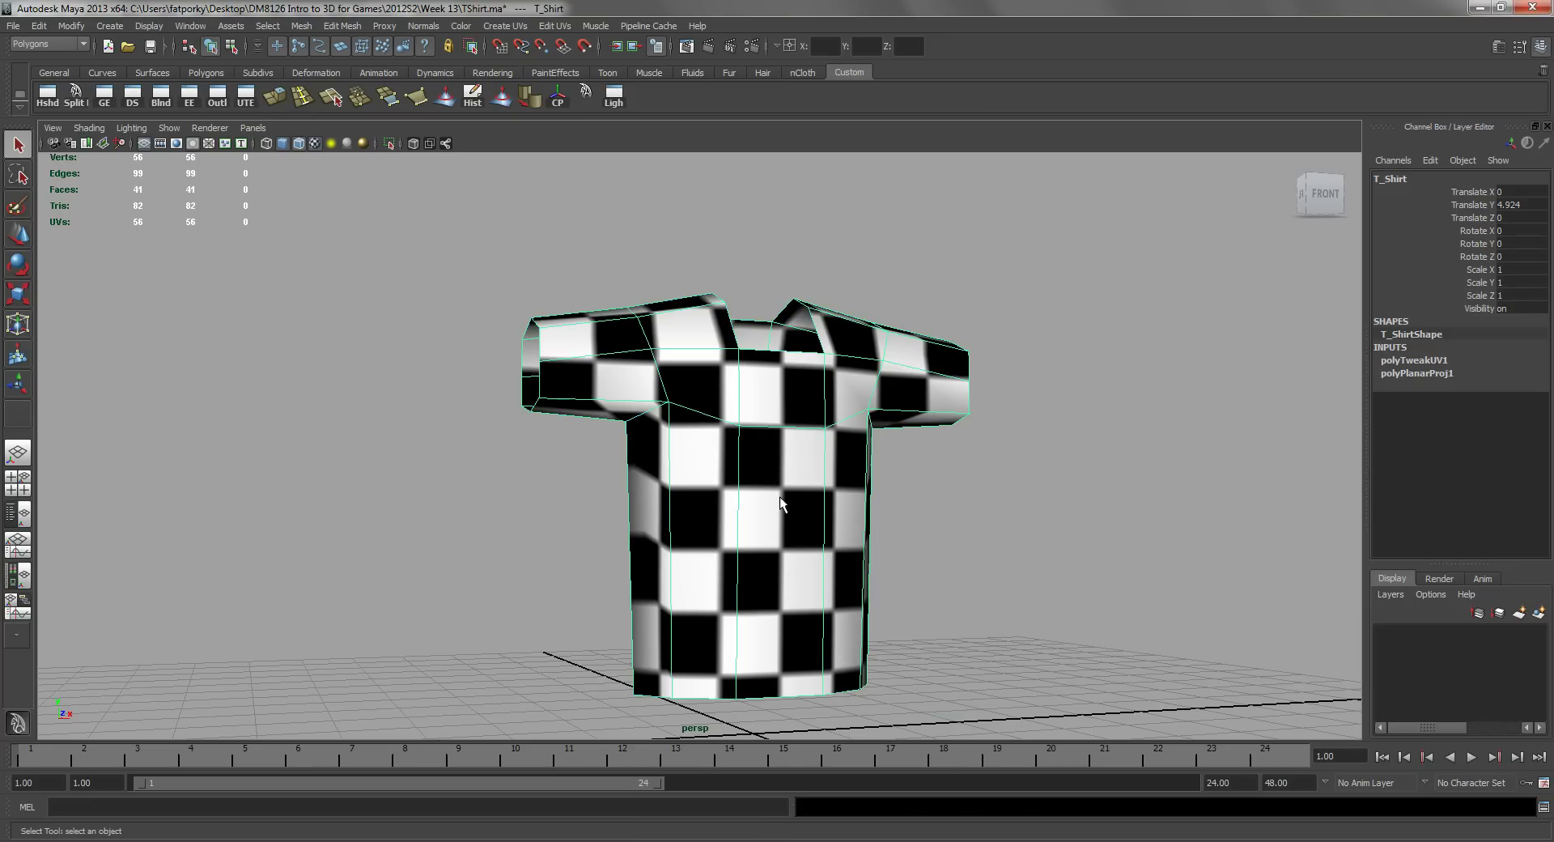
right_click(740, 399)
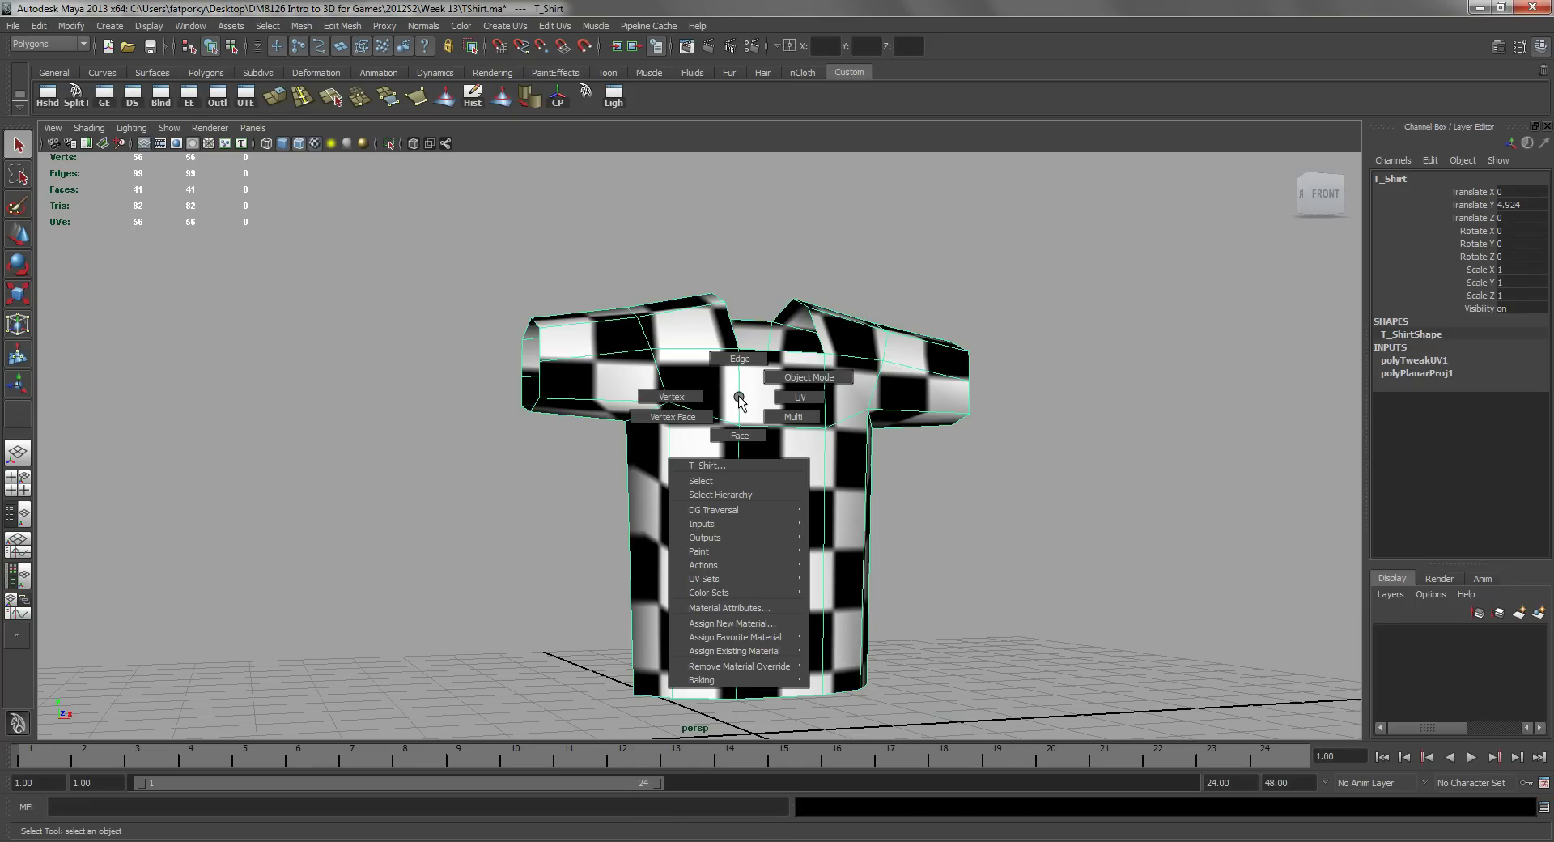
click(759, 621)
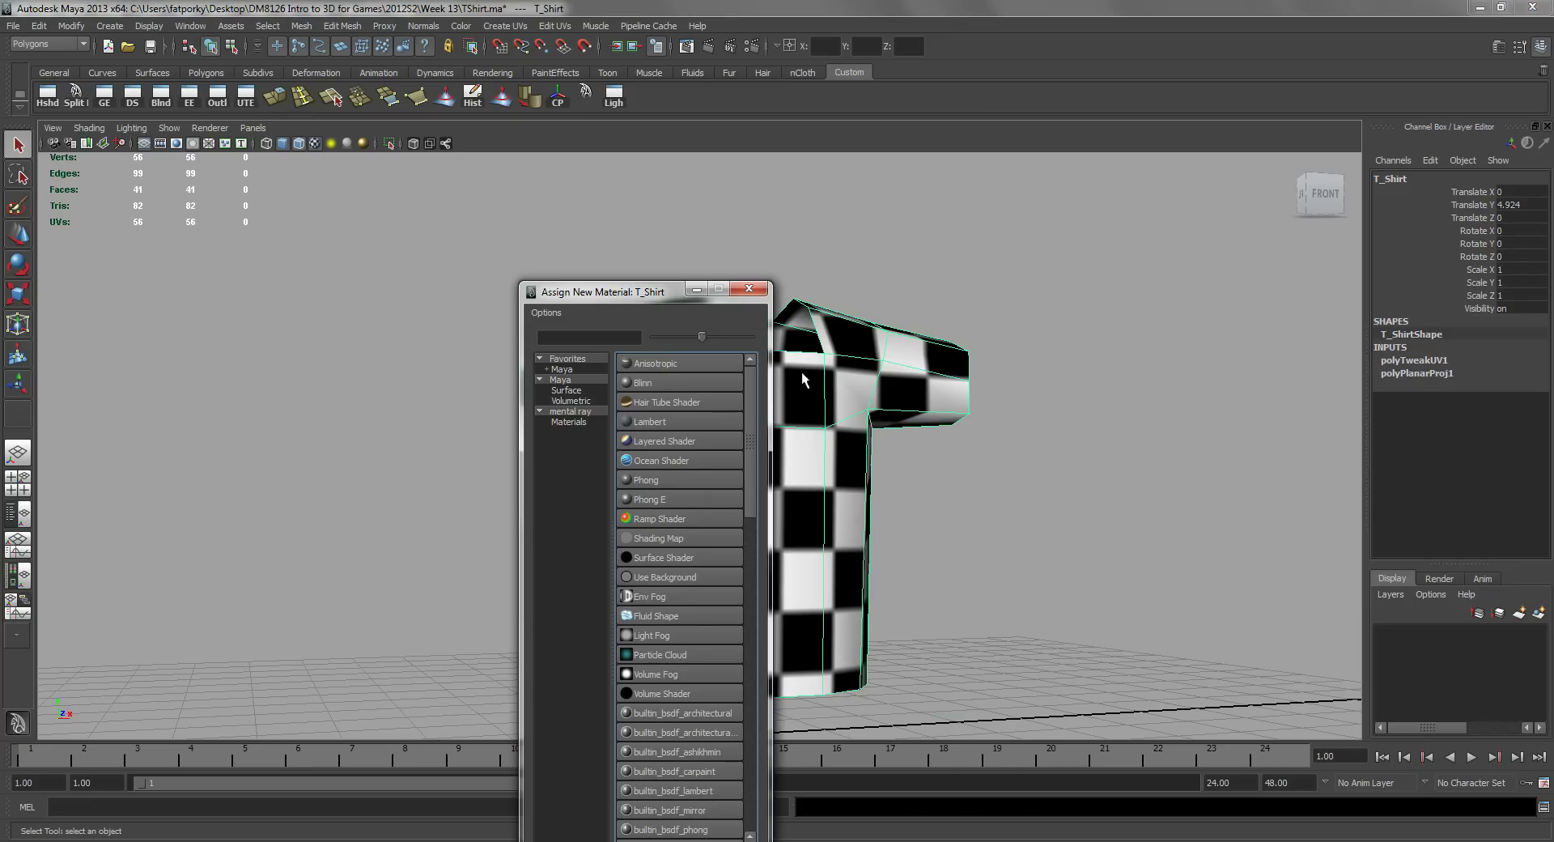
click(677, 420)
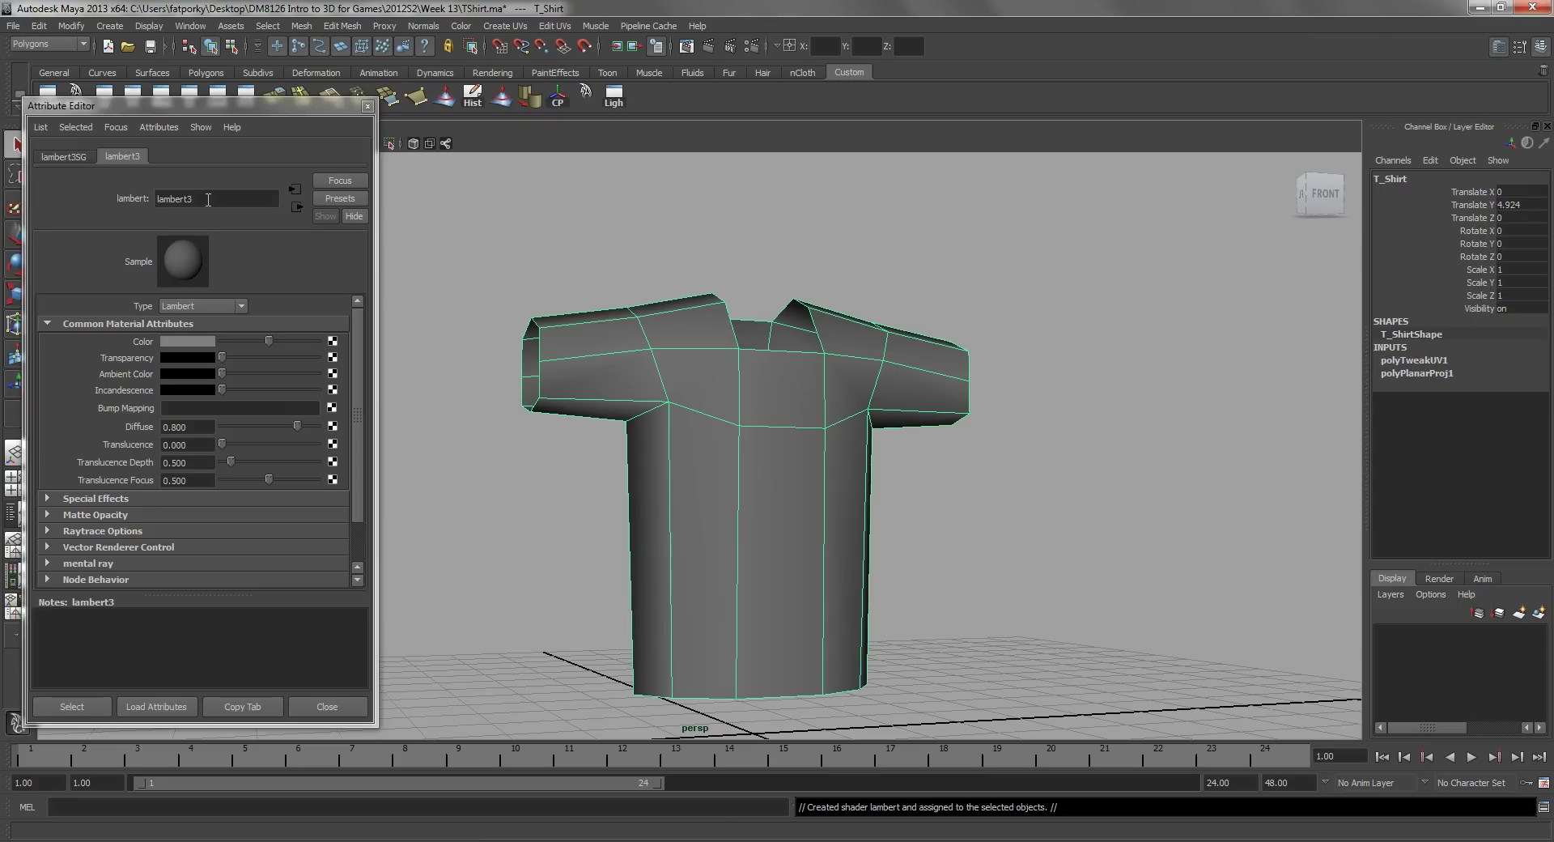
Name the new Lambert material ColorTShirt.
drag(208, 199, 100, 201)
text(ColorTShirt)
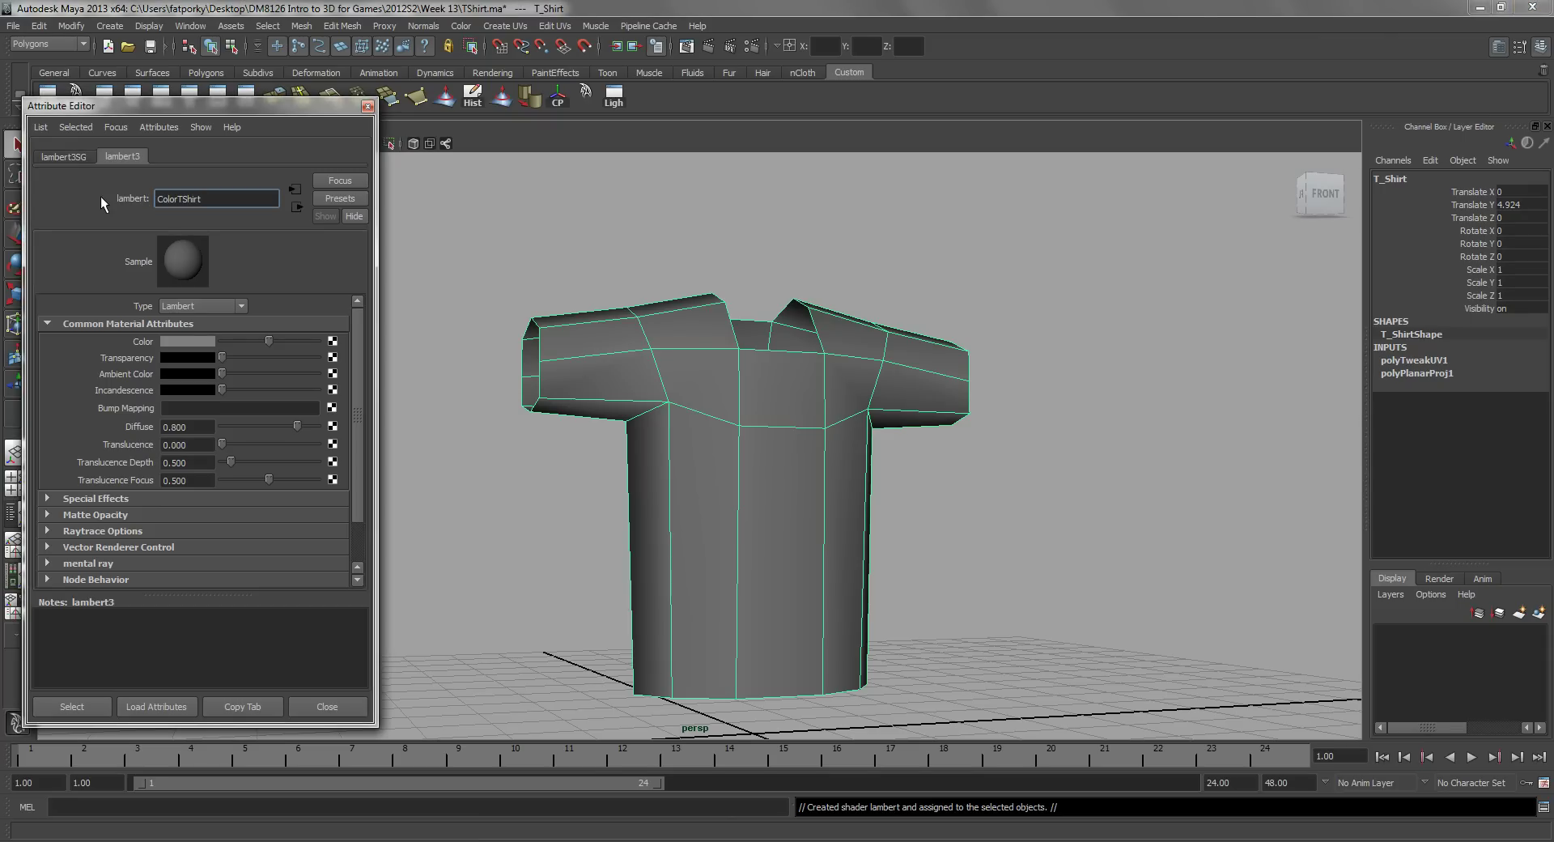
key(Return)
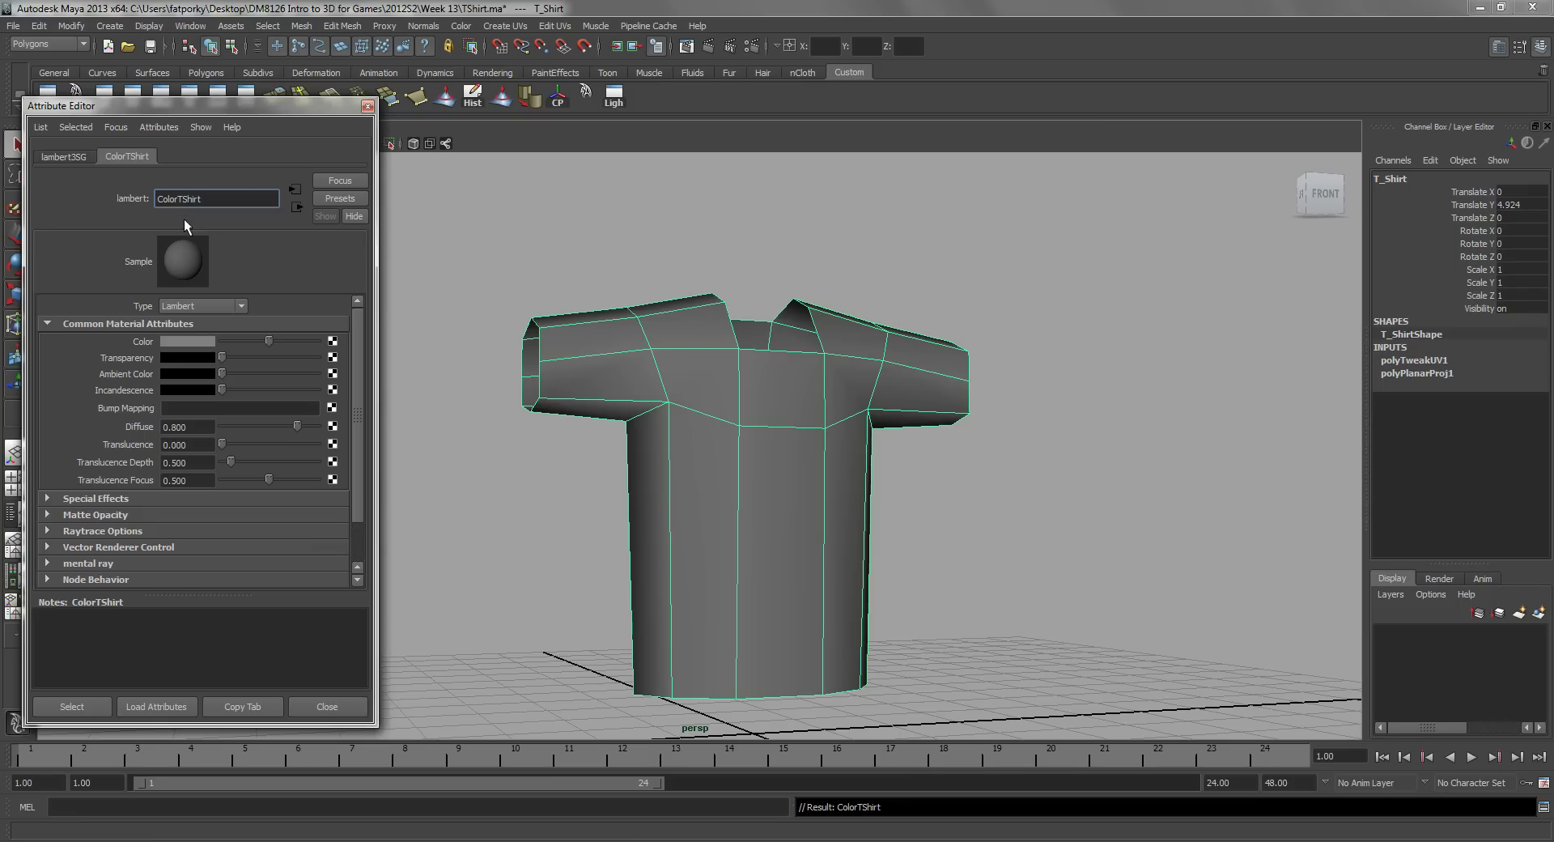
Connect a 2D File texture to the Color attribute of the ColorTShirt material.
click(332, 344)
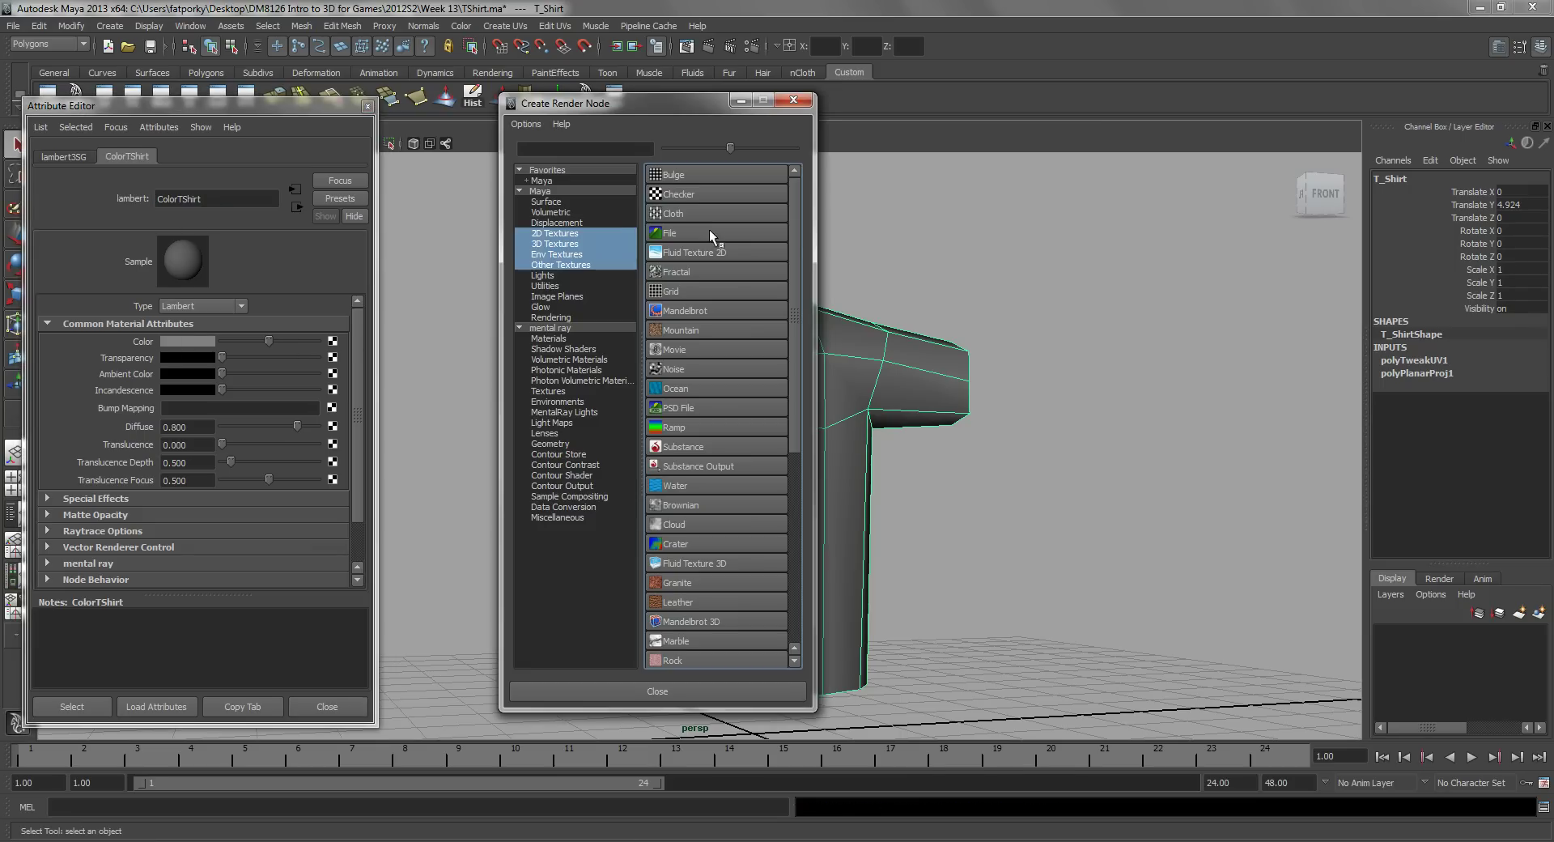
click(555, 234)
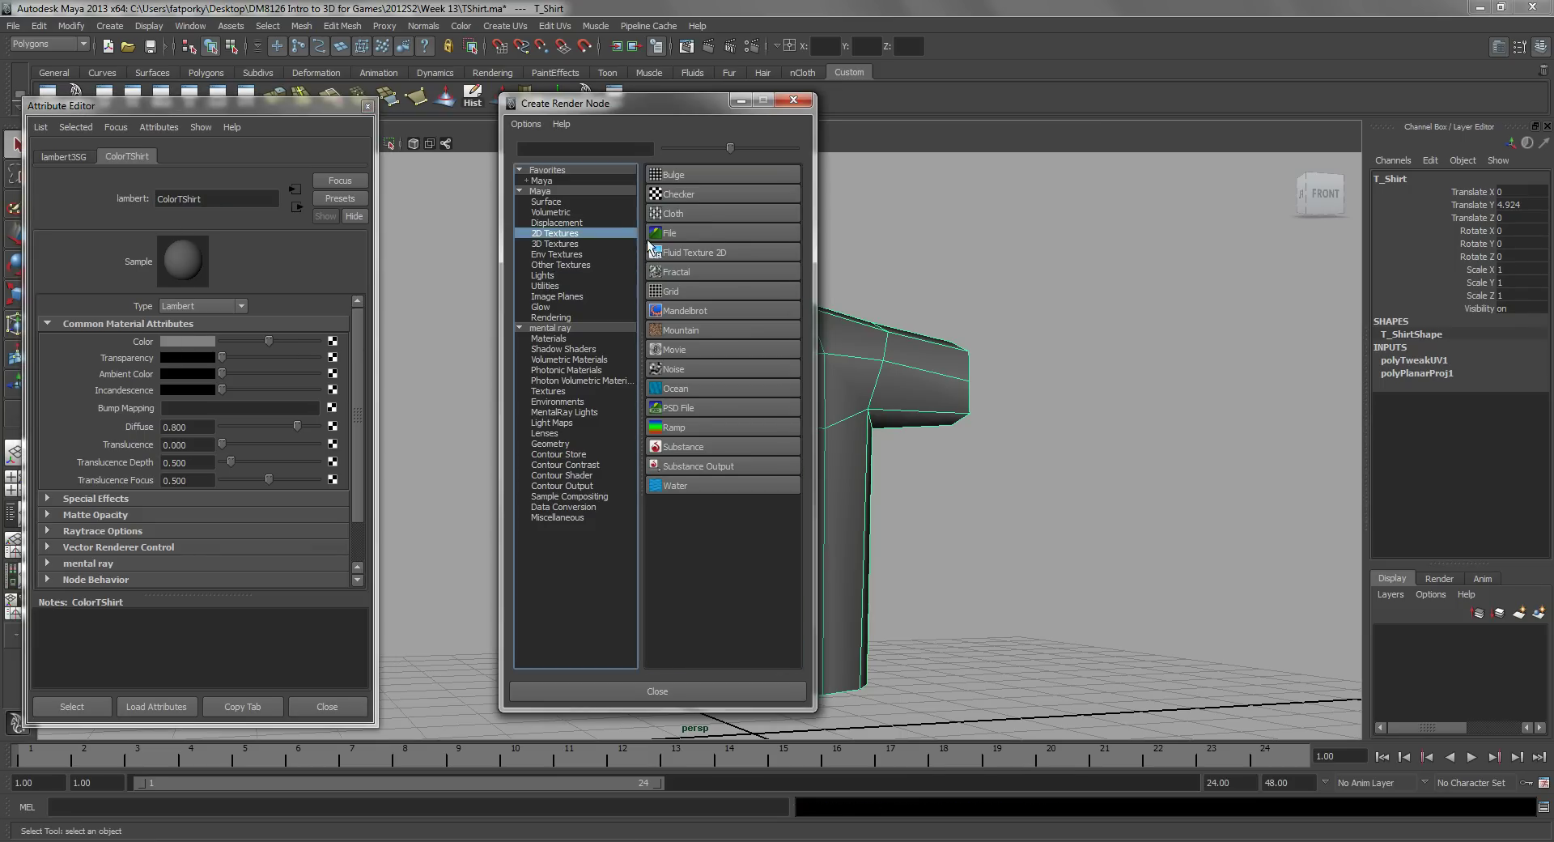
click(687, 231)
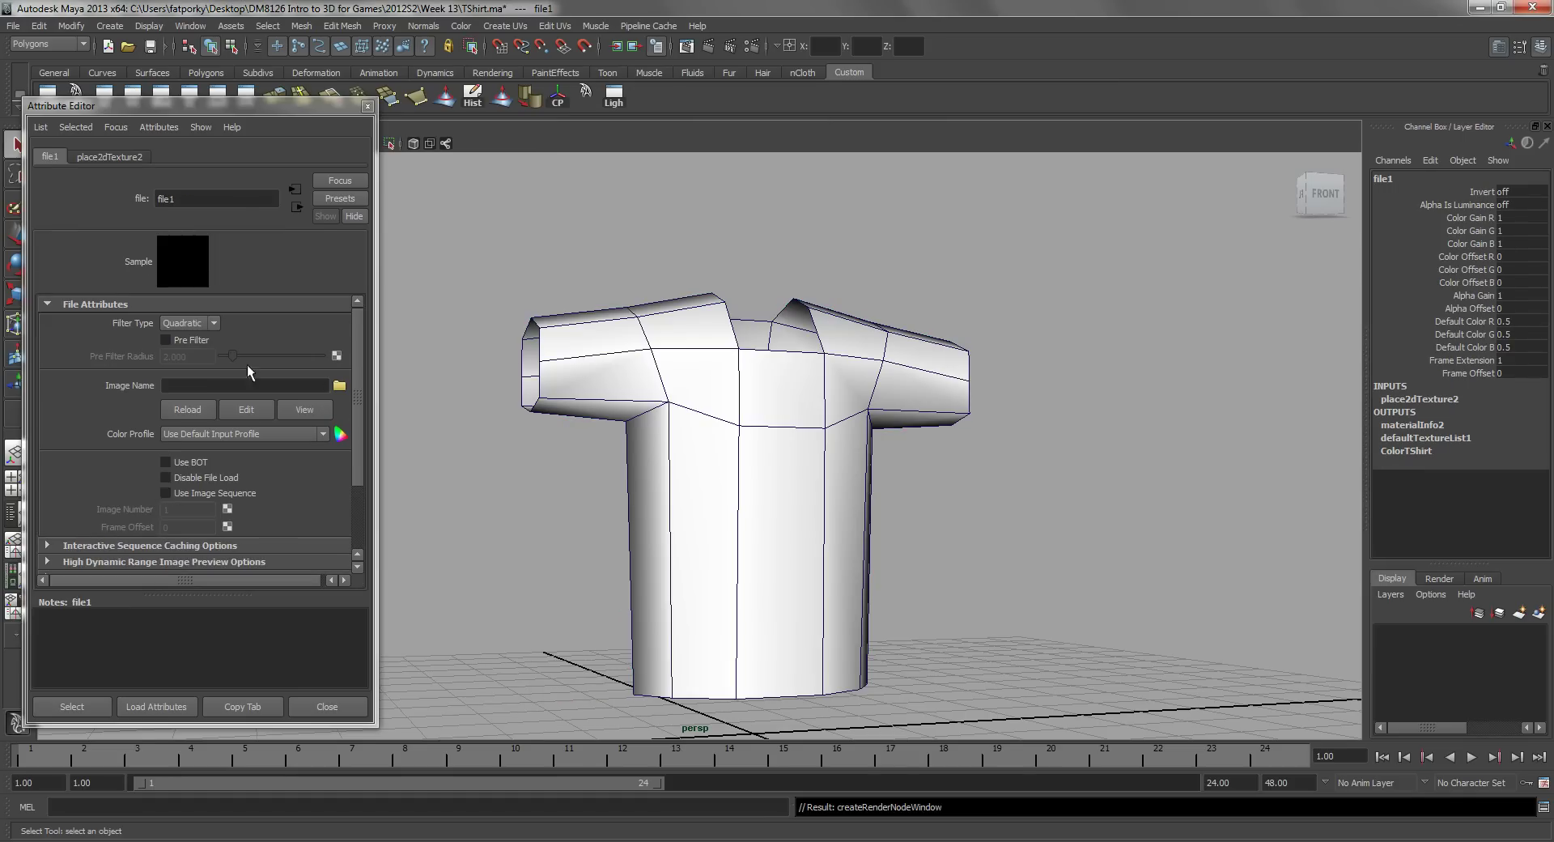
Load TShirt_Basic.tga from the images folder as the file texture's image.
click(340, 387)
click(341, 386)
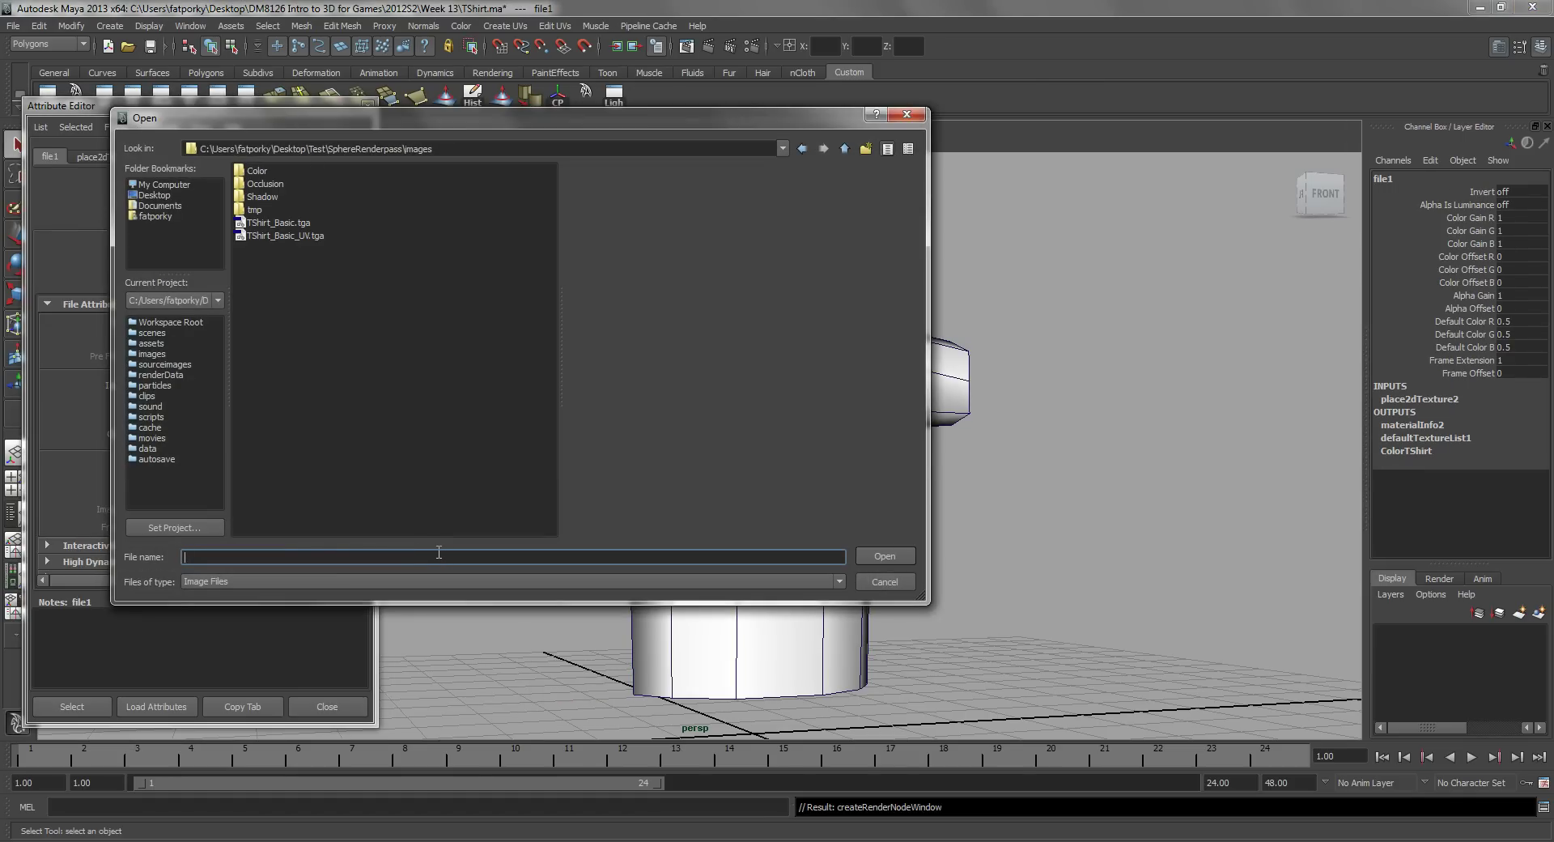
click(283, 225)
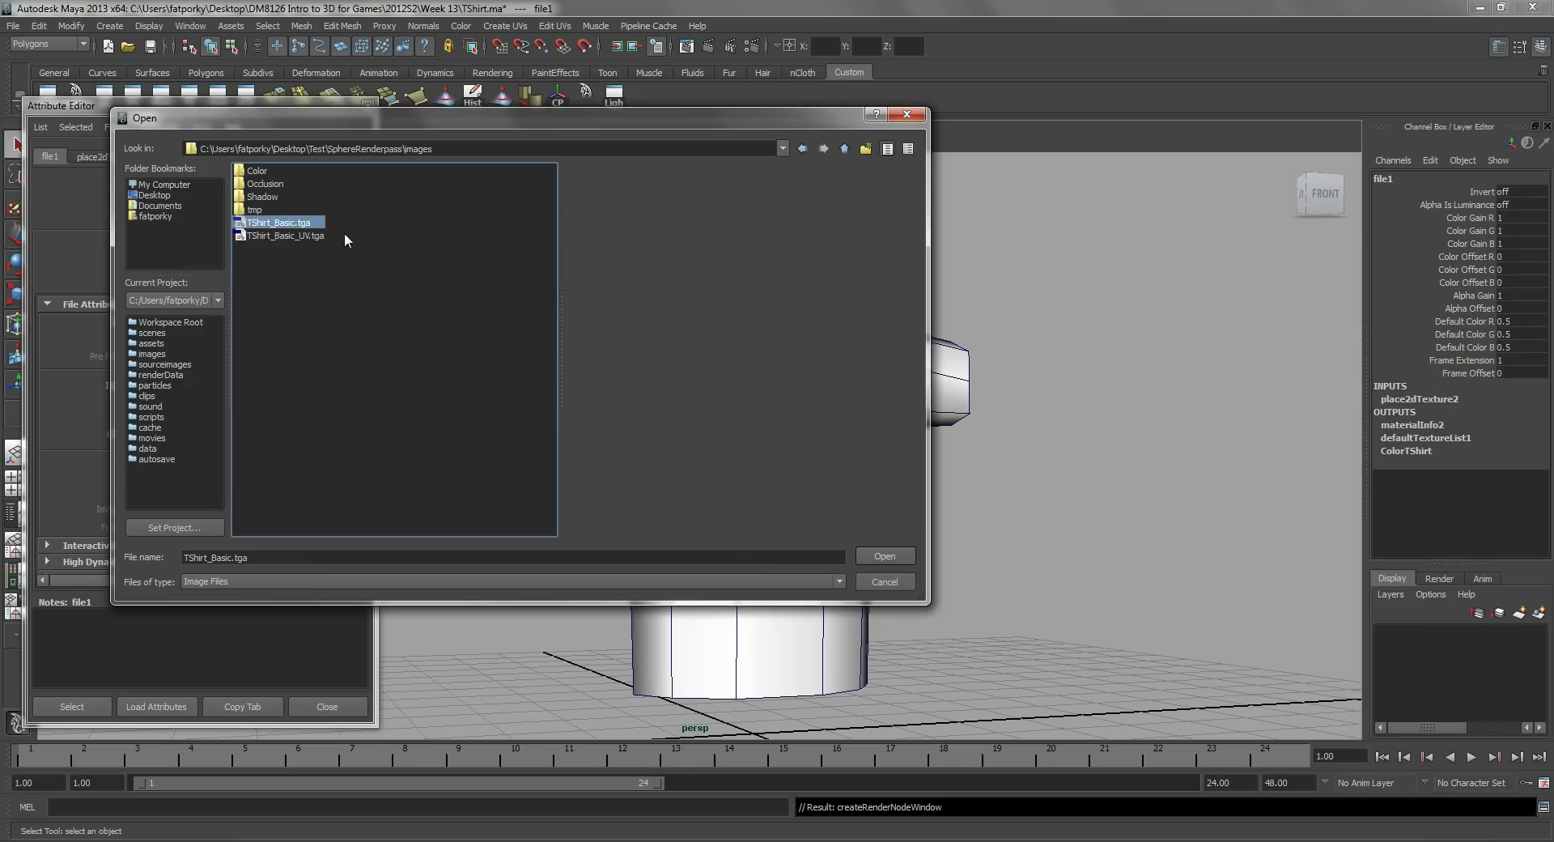
click(882, 556)
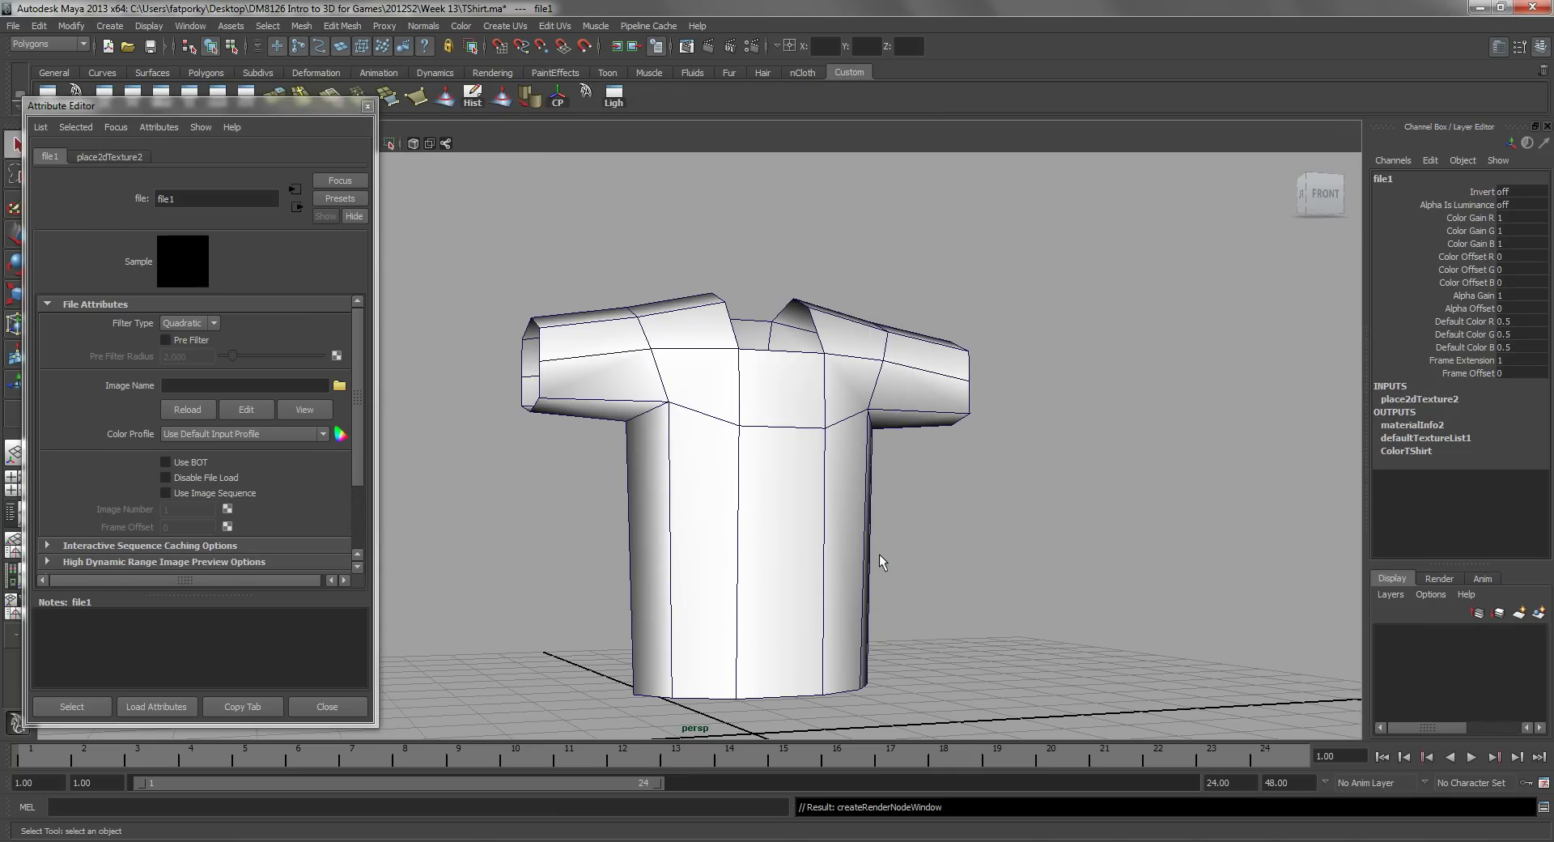
Examine the textured T-shirt from the front, back and sides, moving the Attribute Editor clear of the model.
alt+drag(618, 508, 809, 540)
alt+drag(644, 480, 722, 449)
click(911, 571)
alt+drag(920, 614, 785, 585)
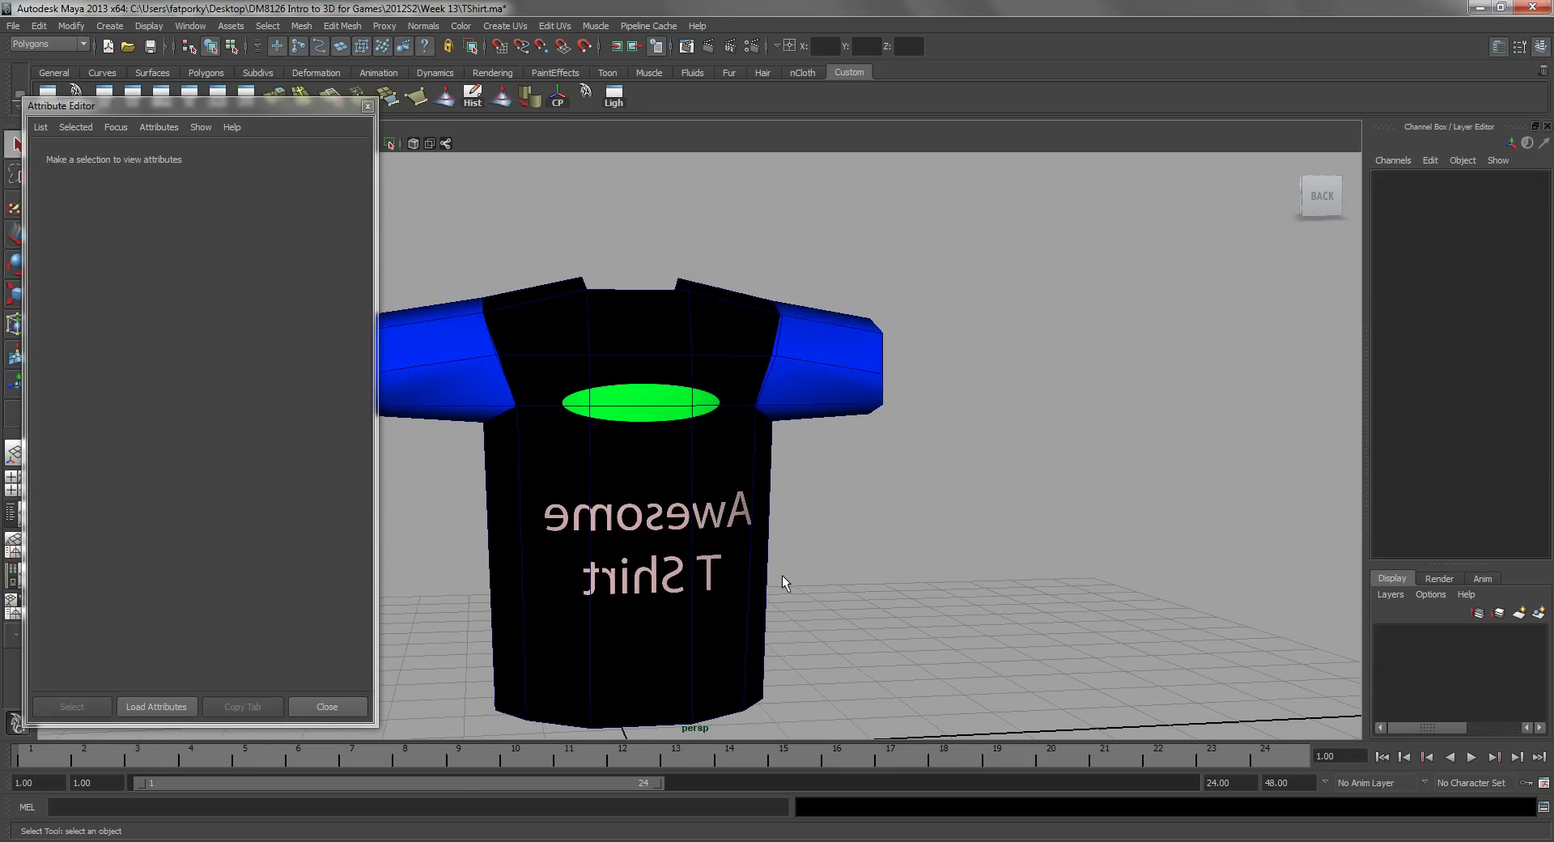
drag(292, 109, 274, 185)
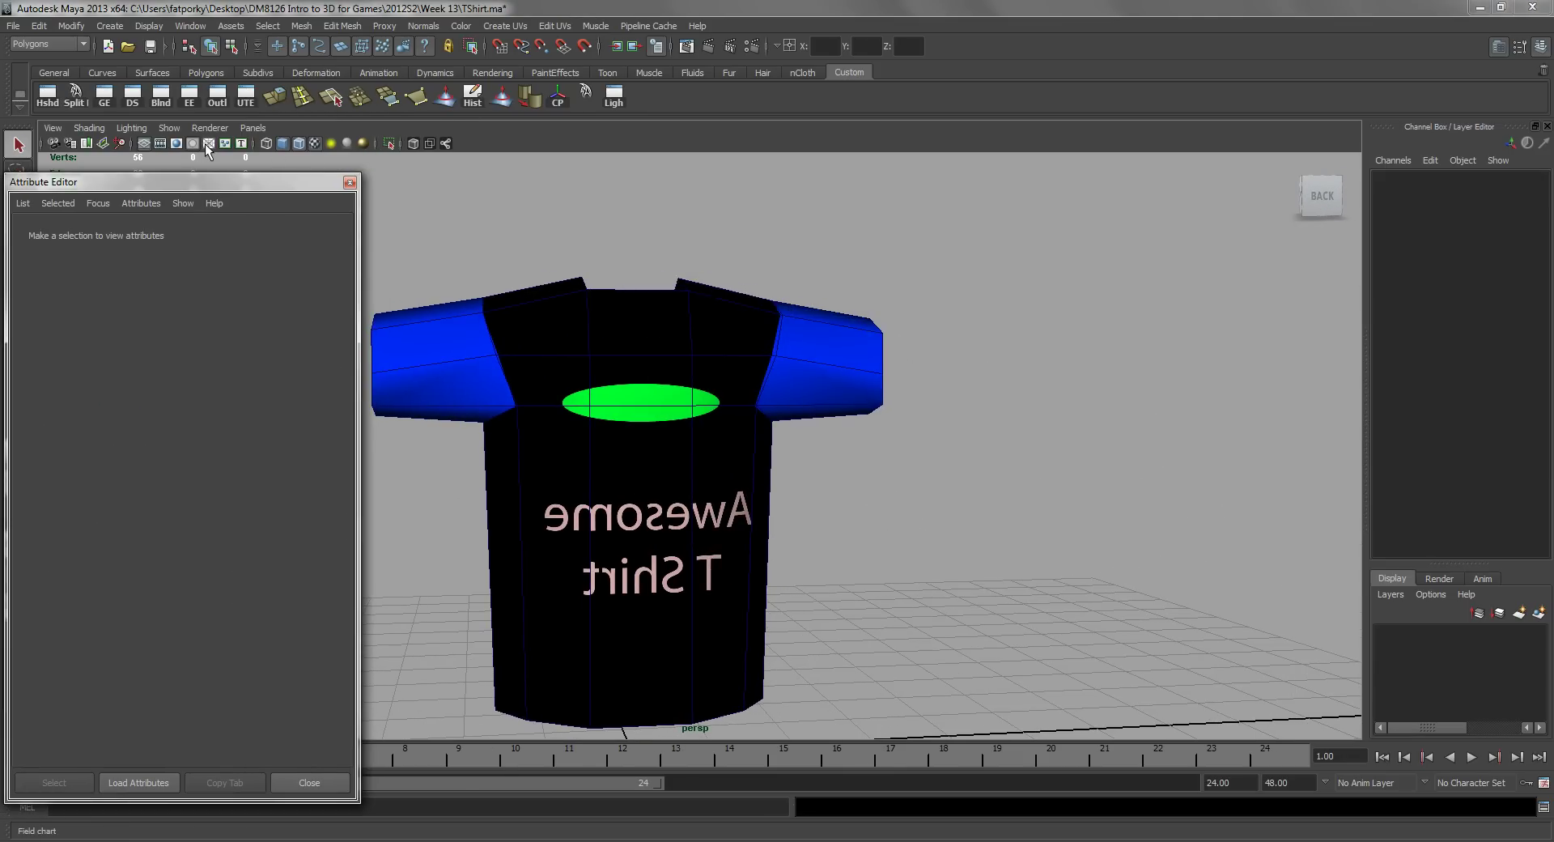
alt+drag(705, 501, 754, 429)
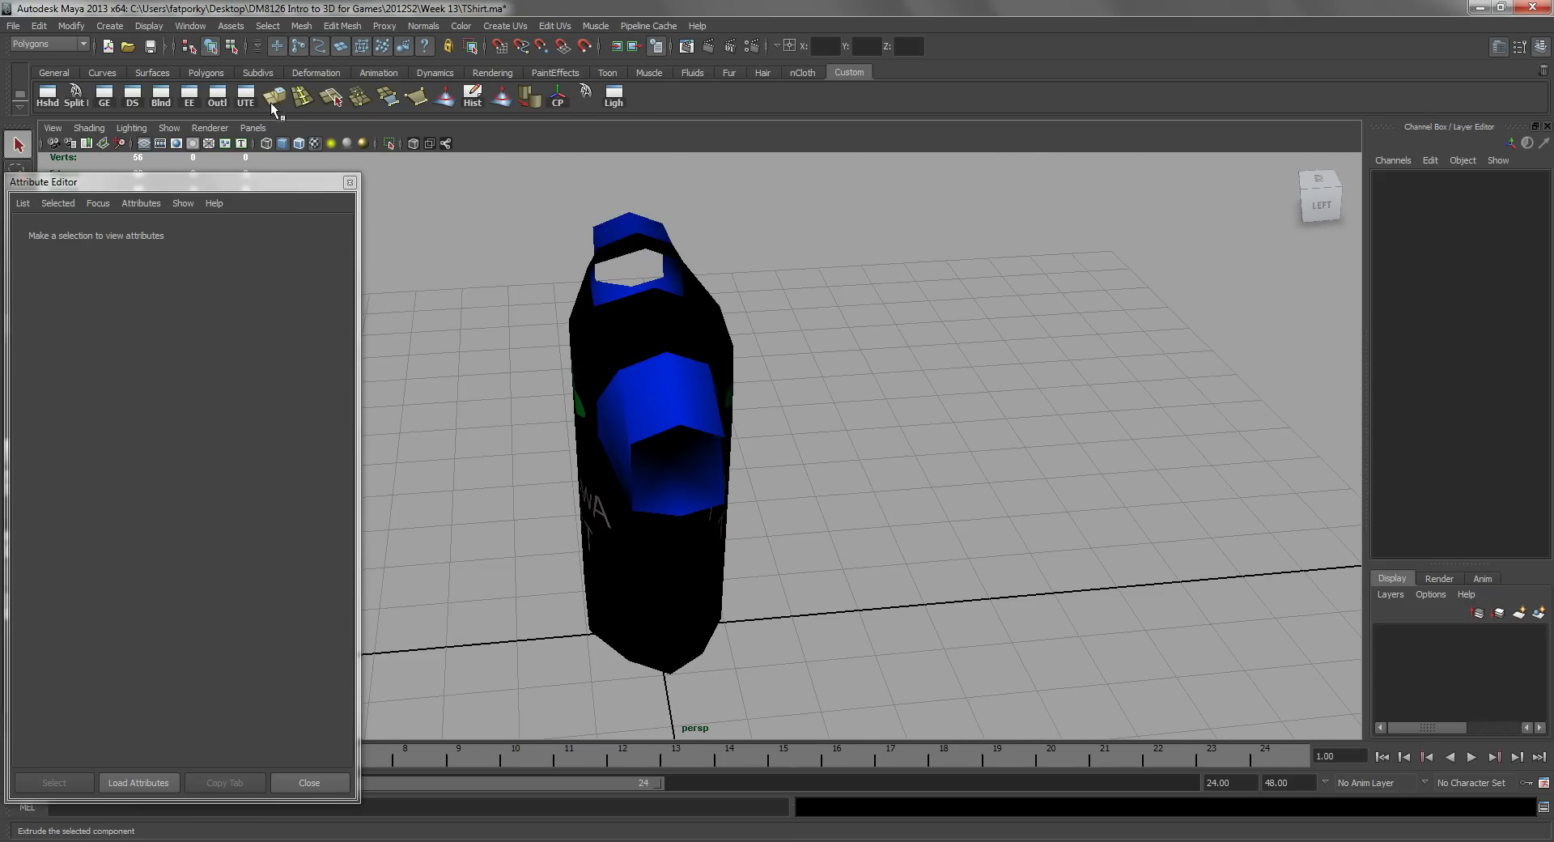
alt+drag(832, 441, 878, 442)
Select the T-shirt and compare its UV layout over the texture with the model's top, back and side.
click(837, 449)
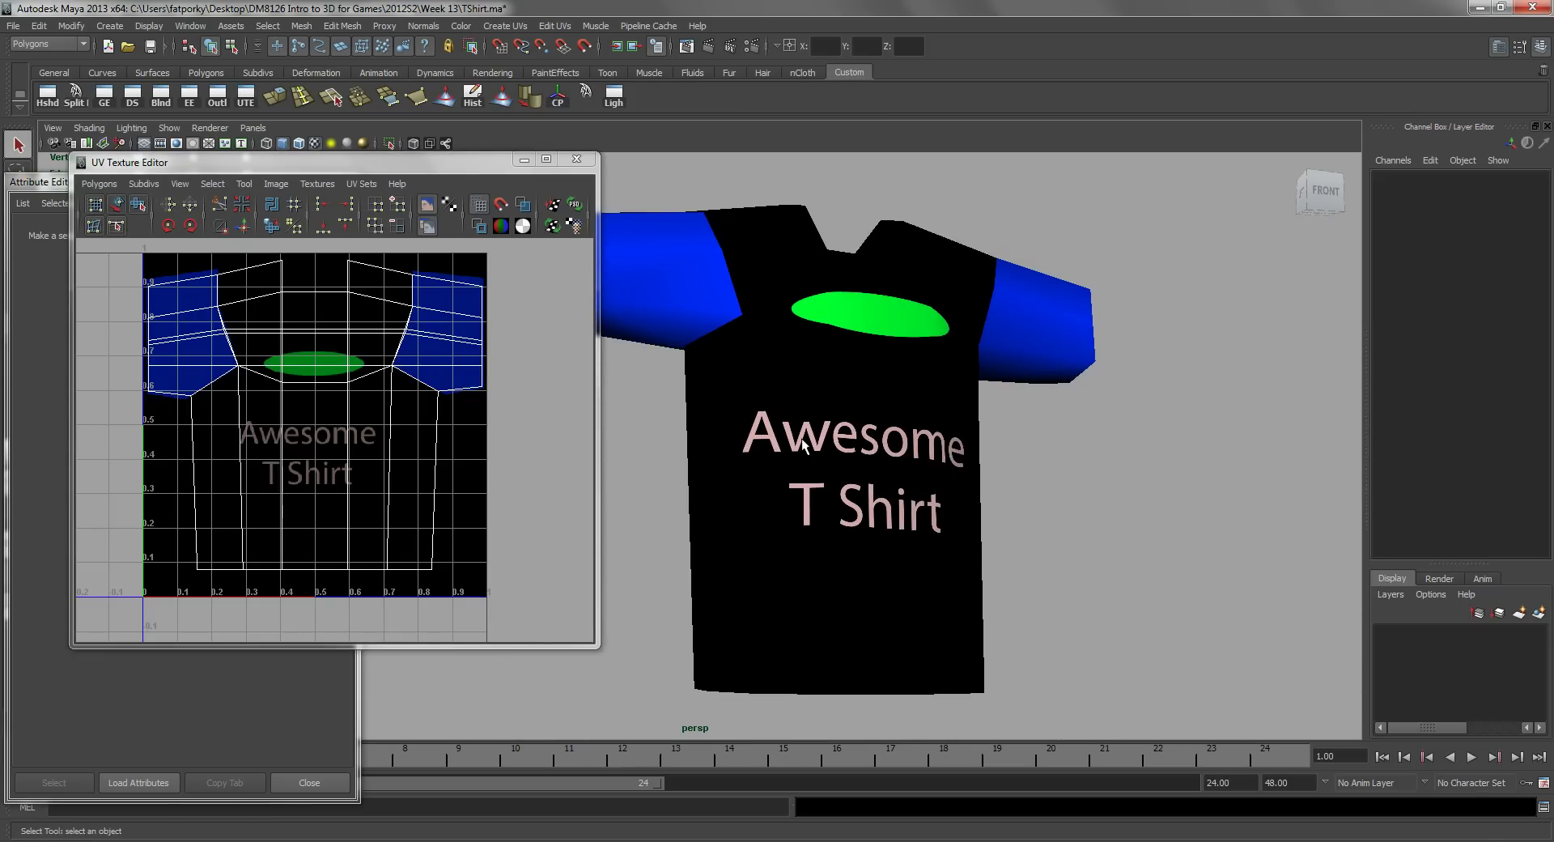
click(802, 444)
alt+drag(809, 503, 955, 511)
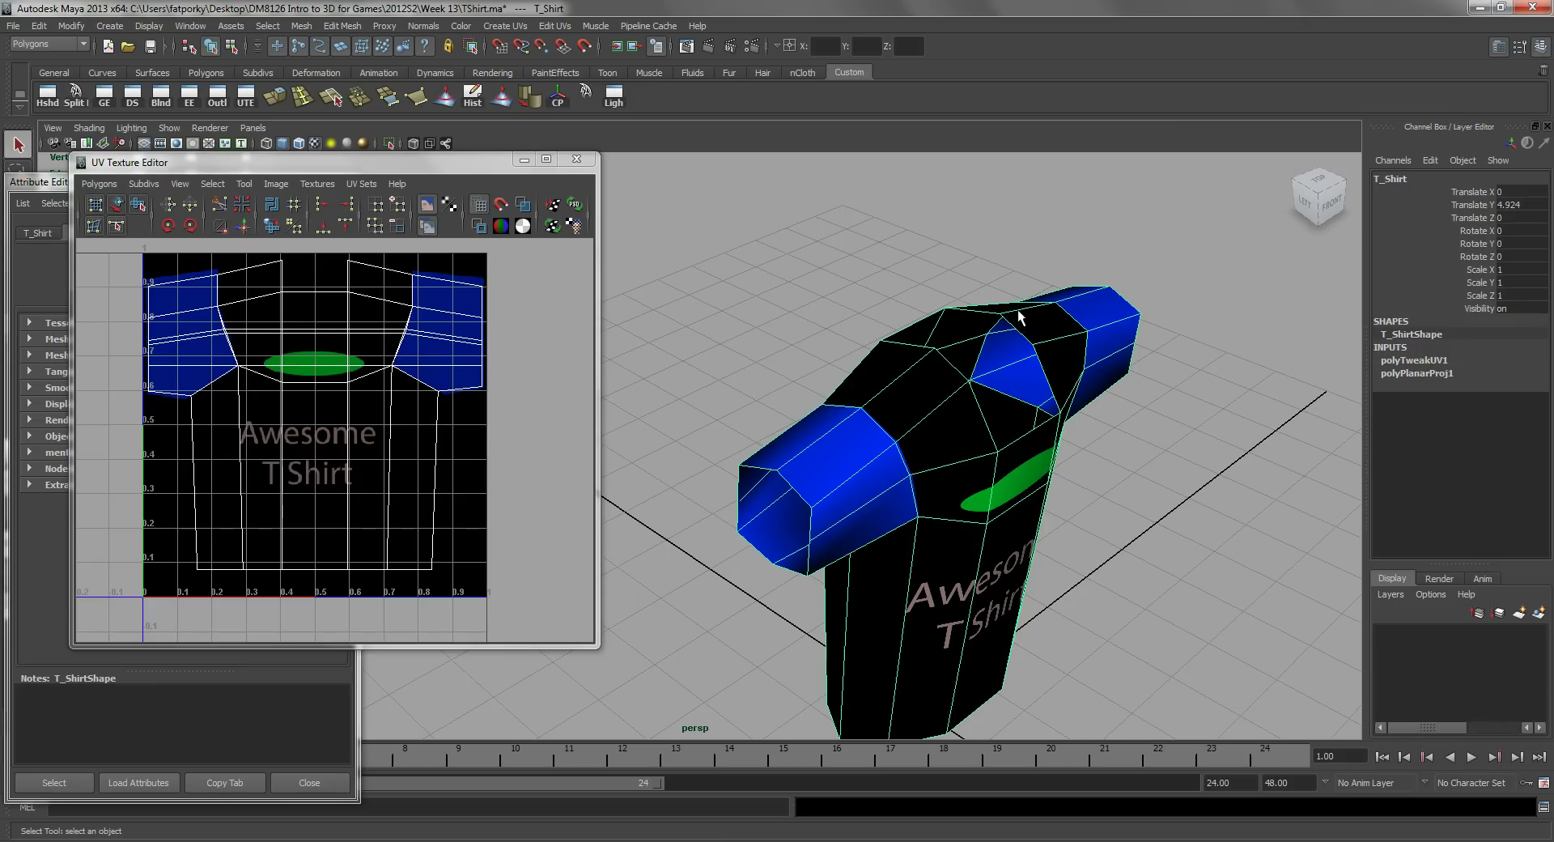
alt+drag(764, 494, 641, 333)
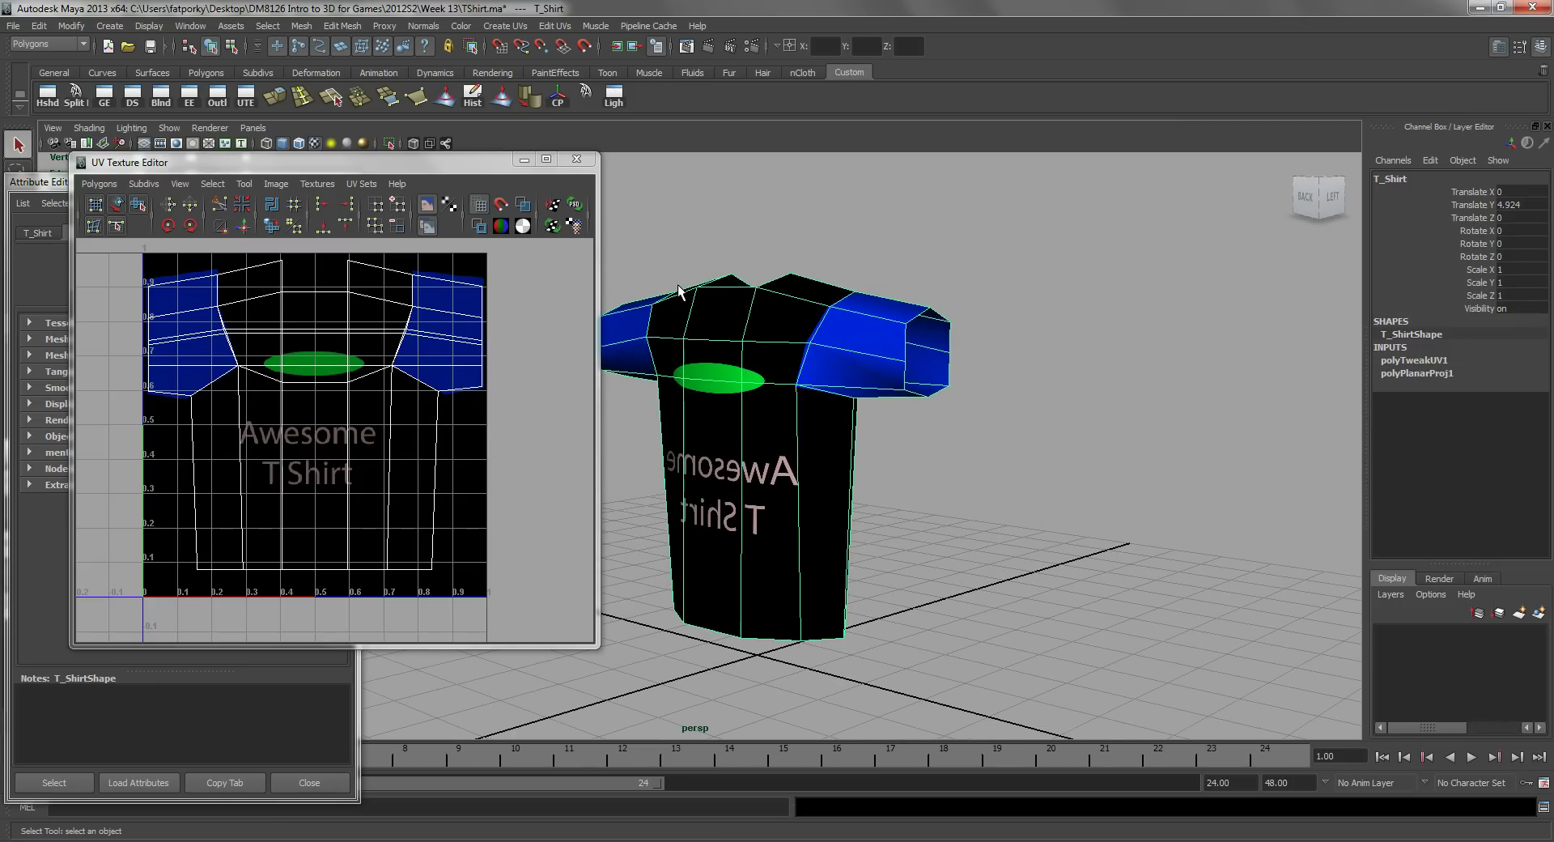
alt+drag(786, 459, 847, 443)
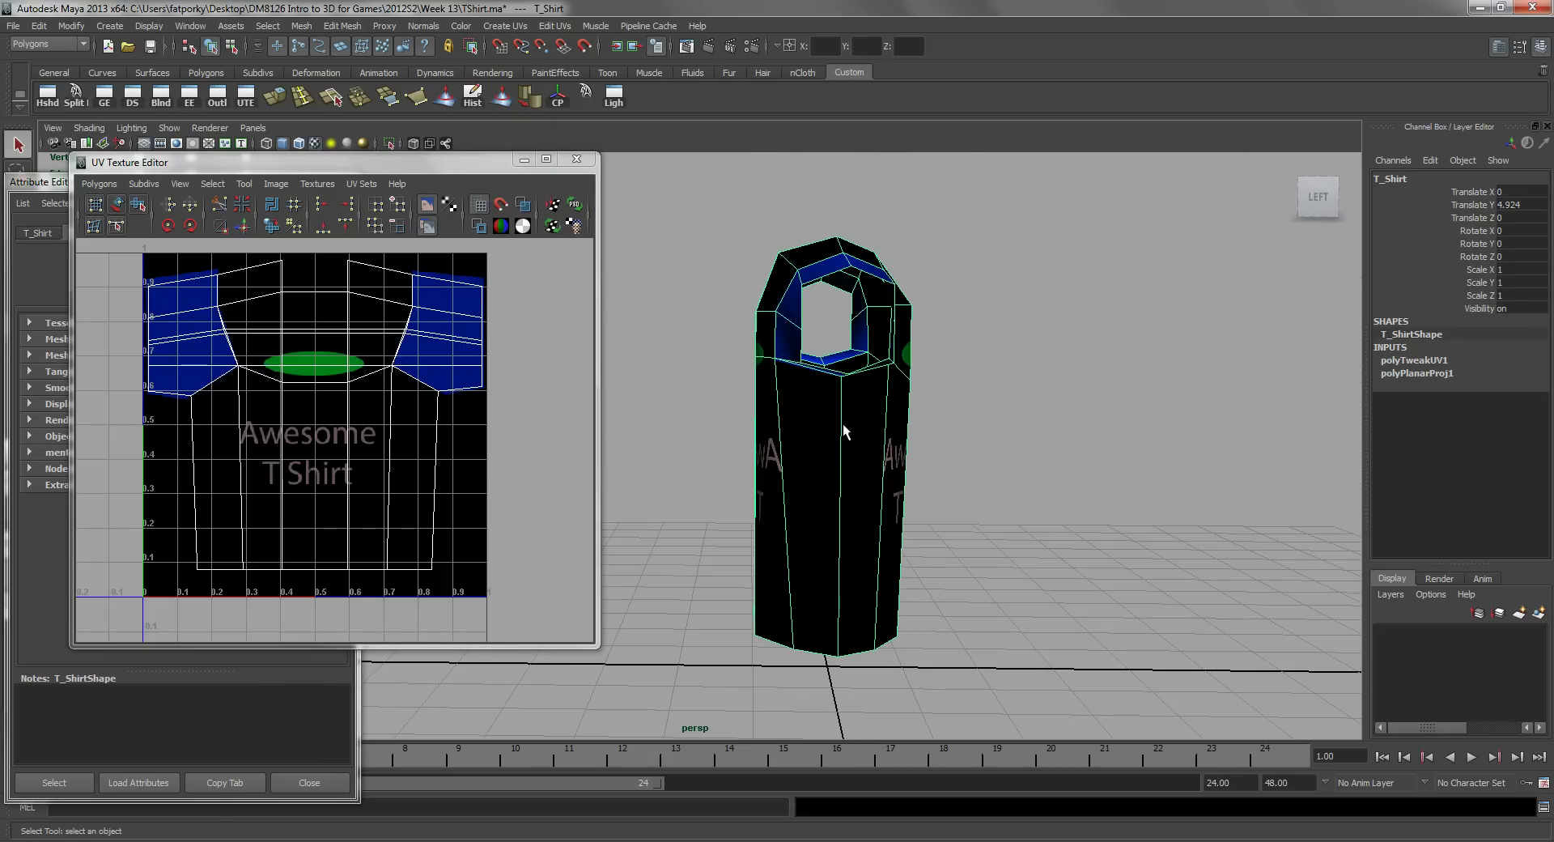
Select all the faces on the back half of the T-shirt.
right_drag(833, 396, 833, 442)
alt+drag(896, 428, 731, 165)
drag(812, 690, 874, 783)
alt+drag(753, 336, 749, 385)
alt+middle_drag(749, 386, 922, 441)
ctrl+click(918, 373)
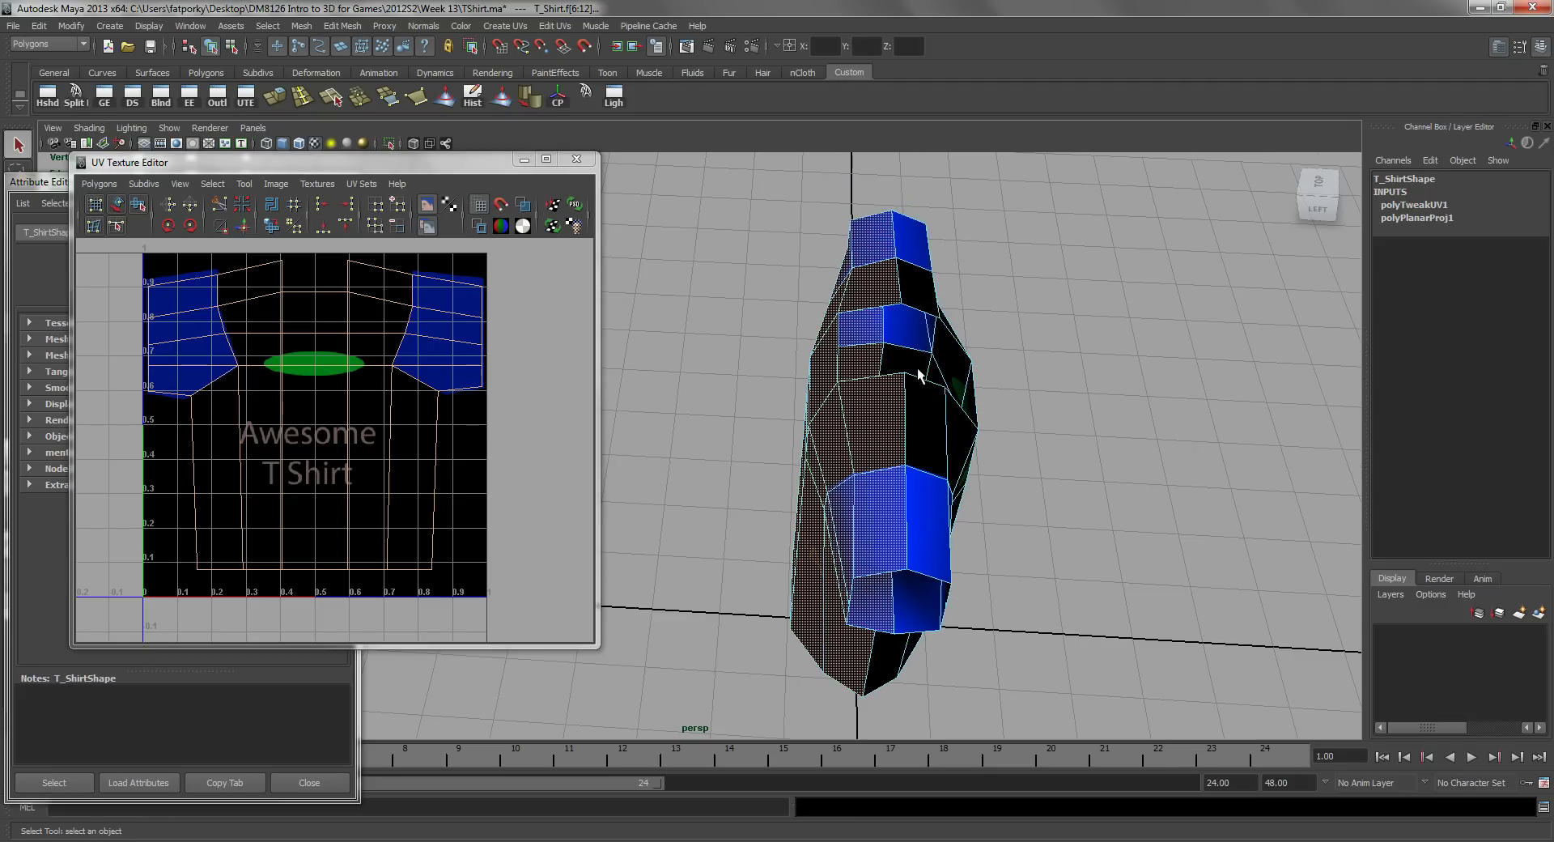
Hide the texture image in the UV Texture Editor and apply a planar mapping to the selected back faces.
alt+drag(1084, 479, 865, 441)
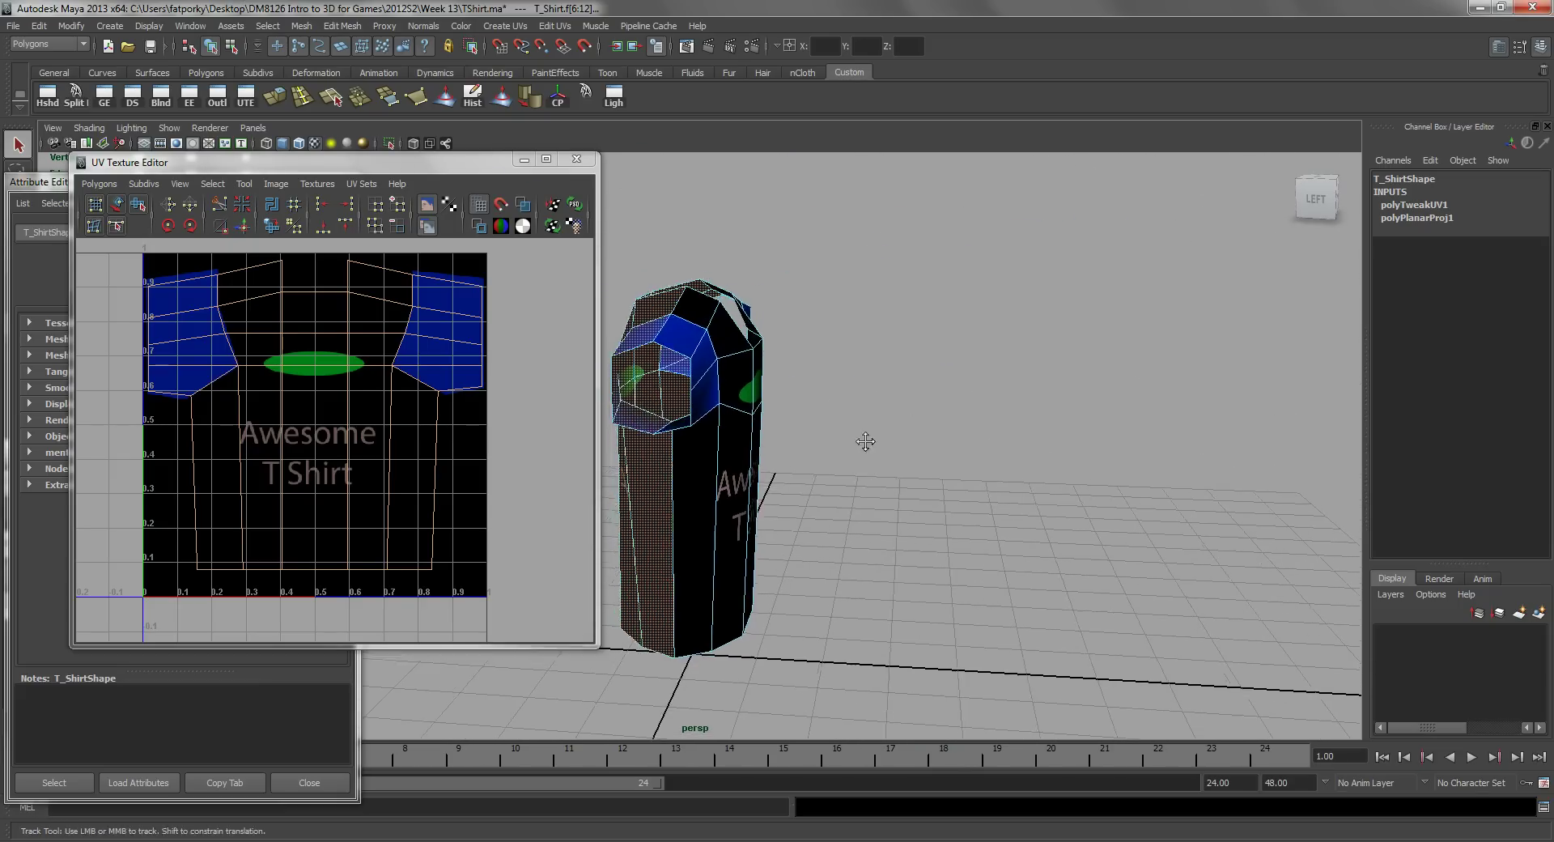
alt+middle_drag(865, 441, 948, 499)
click(424, 228)
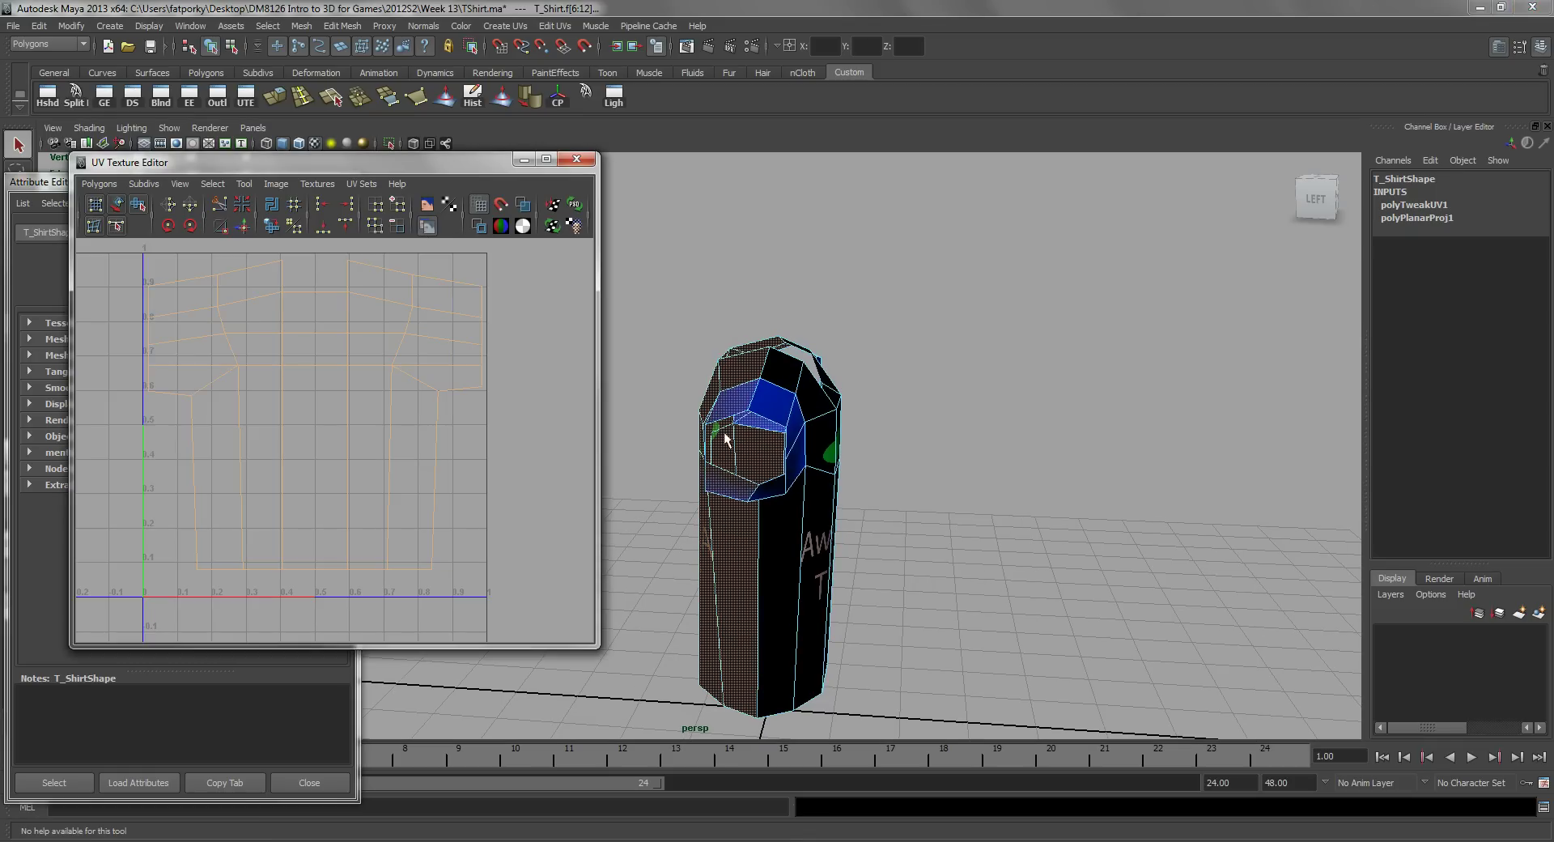
alt+middle_drag(781, 435, 1016, 437)
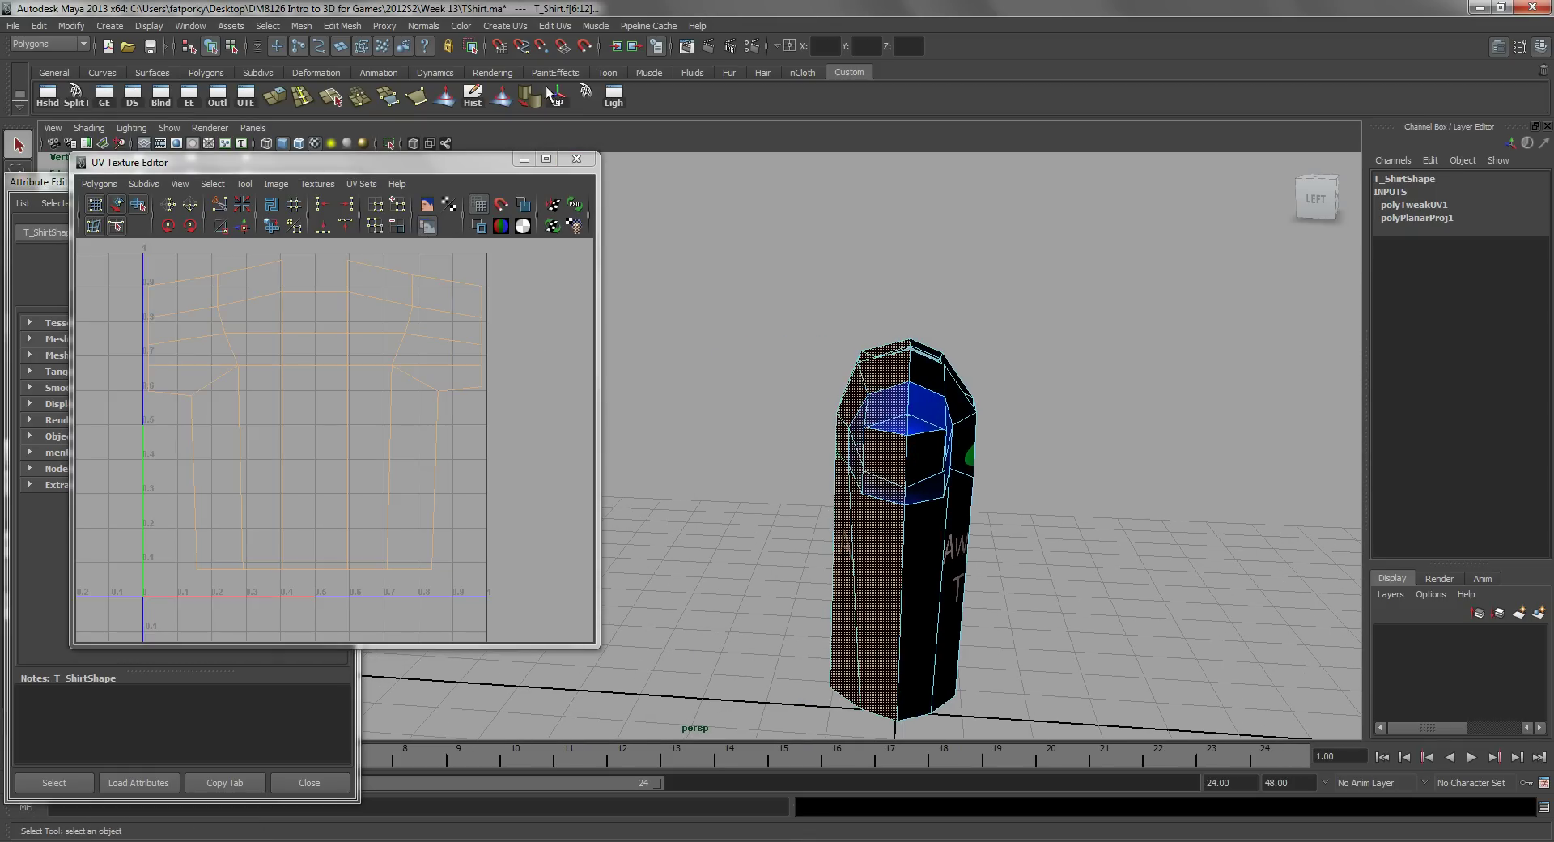
click(506, 26)
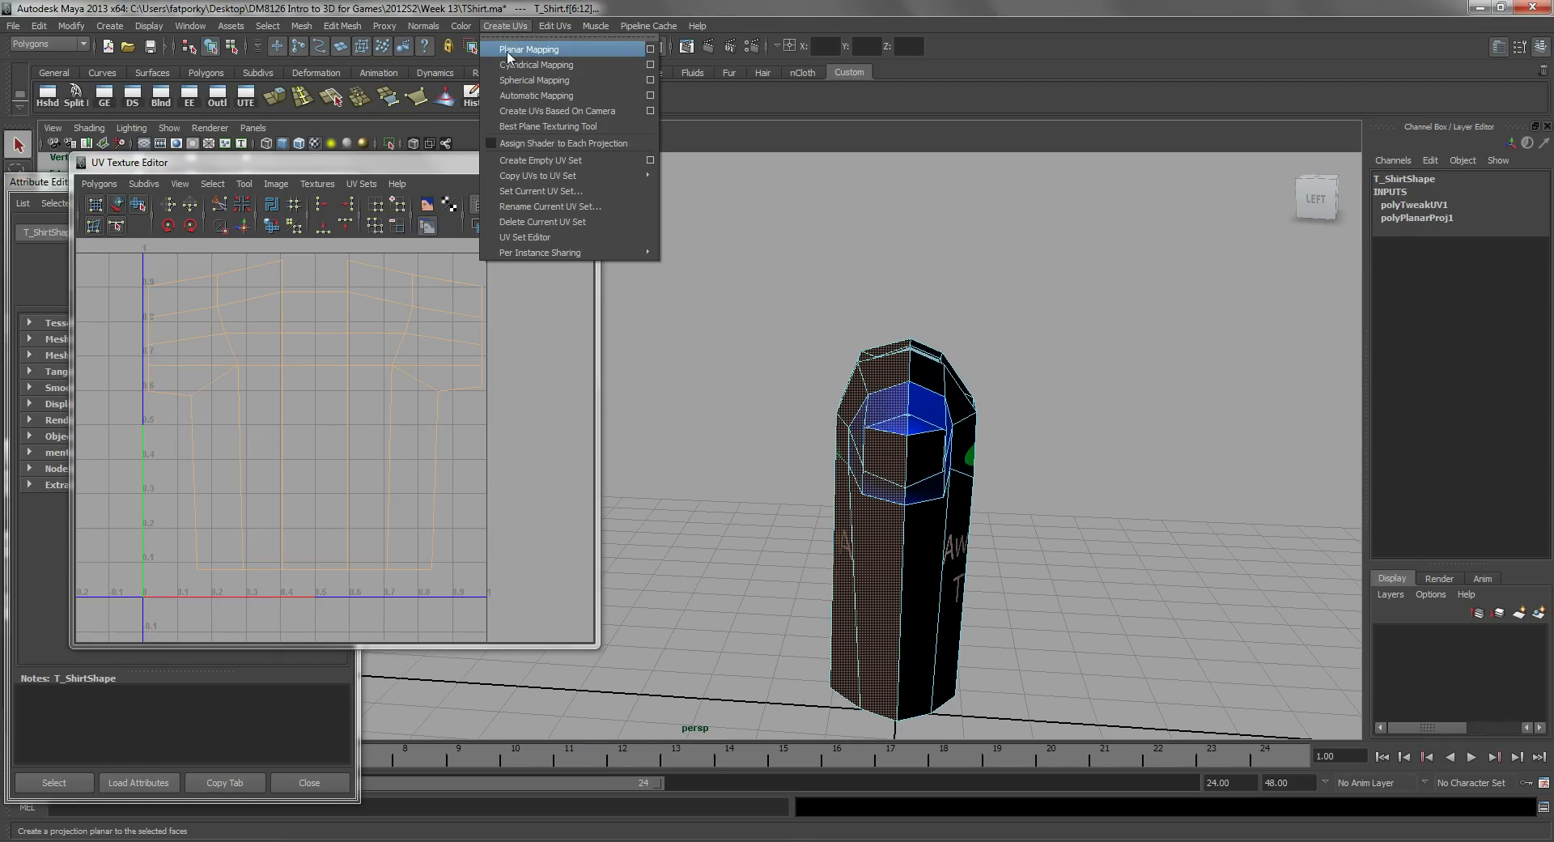
click(508, 50)
alt+drag(619, 440, 890, 368)
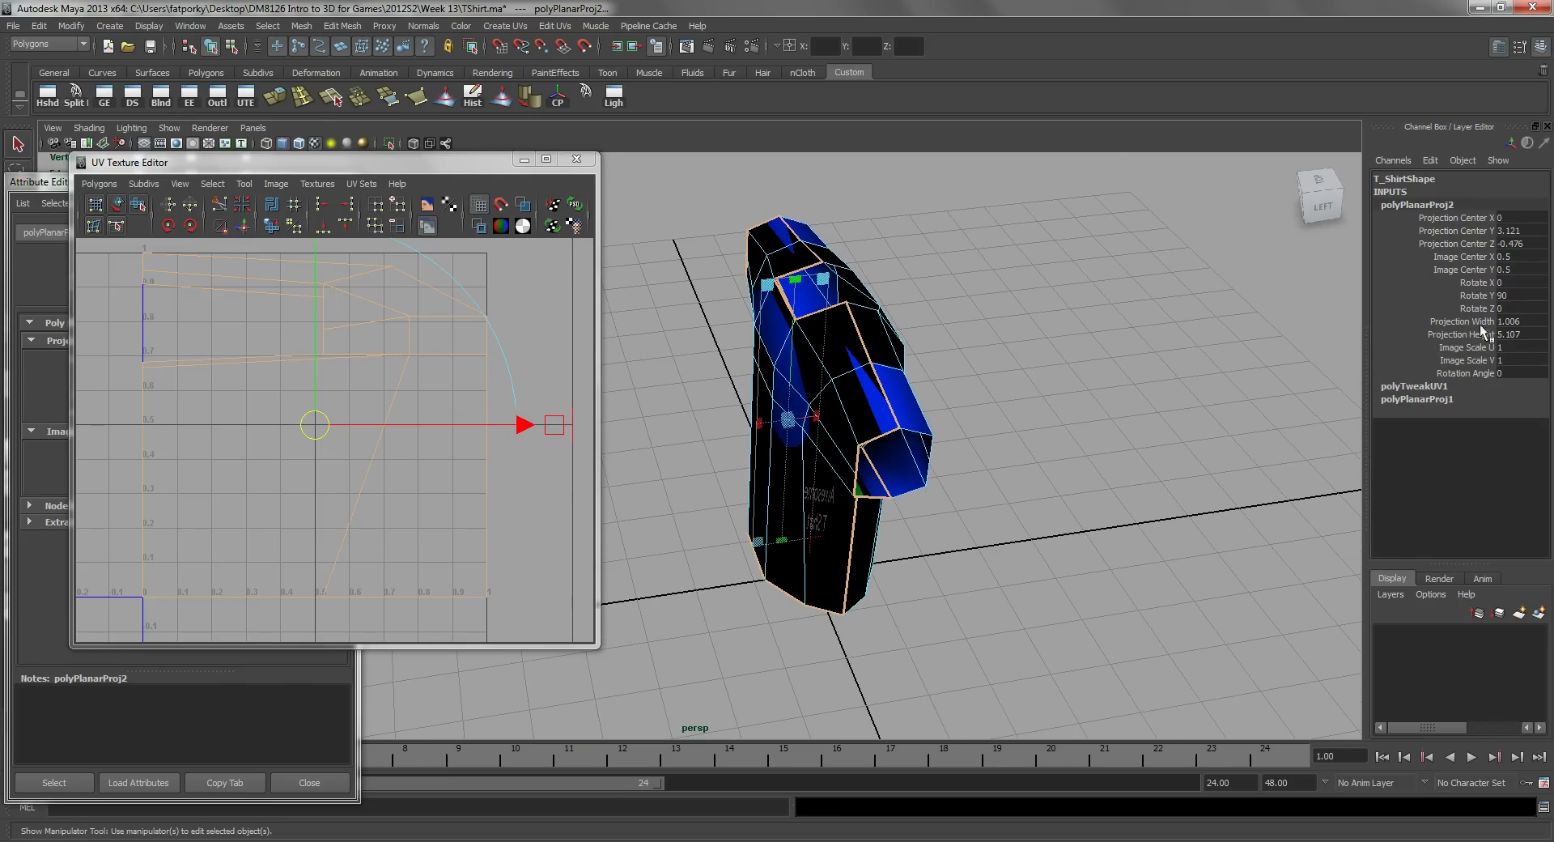
Set the planar projection's Rotate Y to 0 and its Projection Width to 5.107.
click(1522, 296)
text(0)
key(Return)
alt+drag(888, 444, 1052, 429)
click(1530, 321)
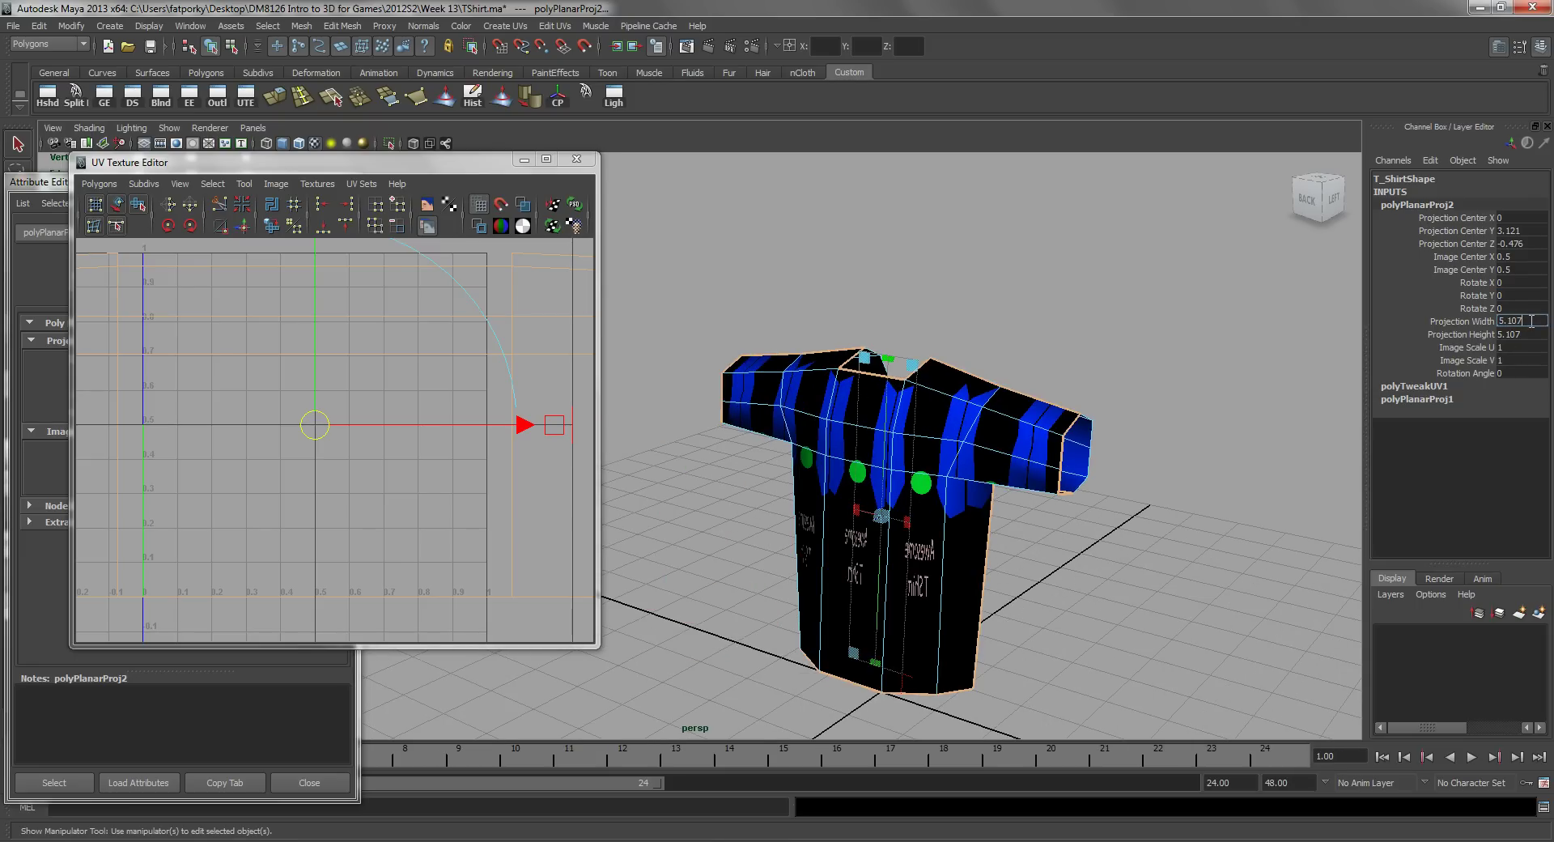
key(Return)
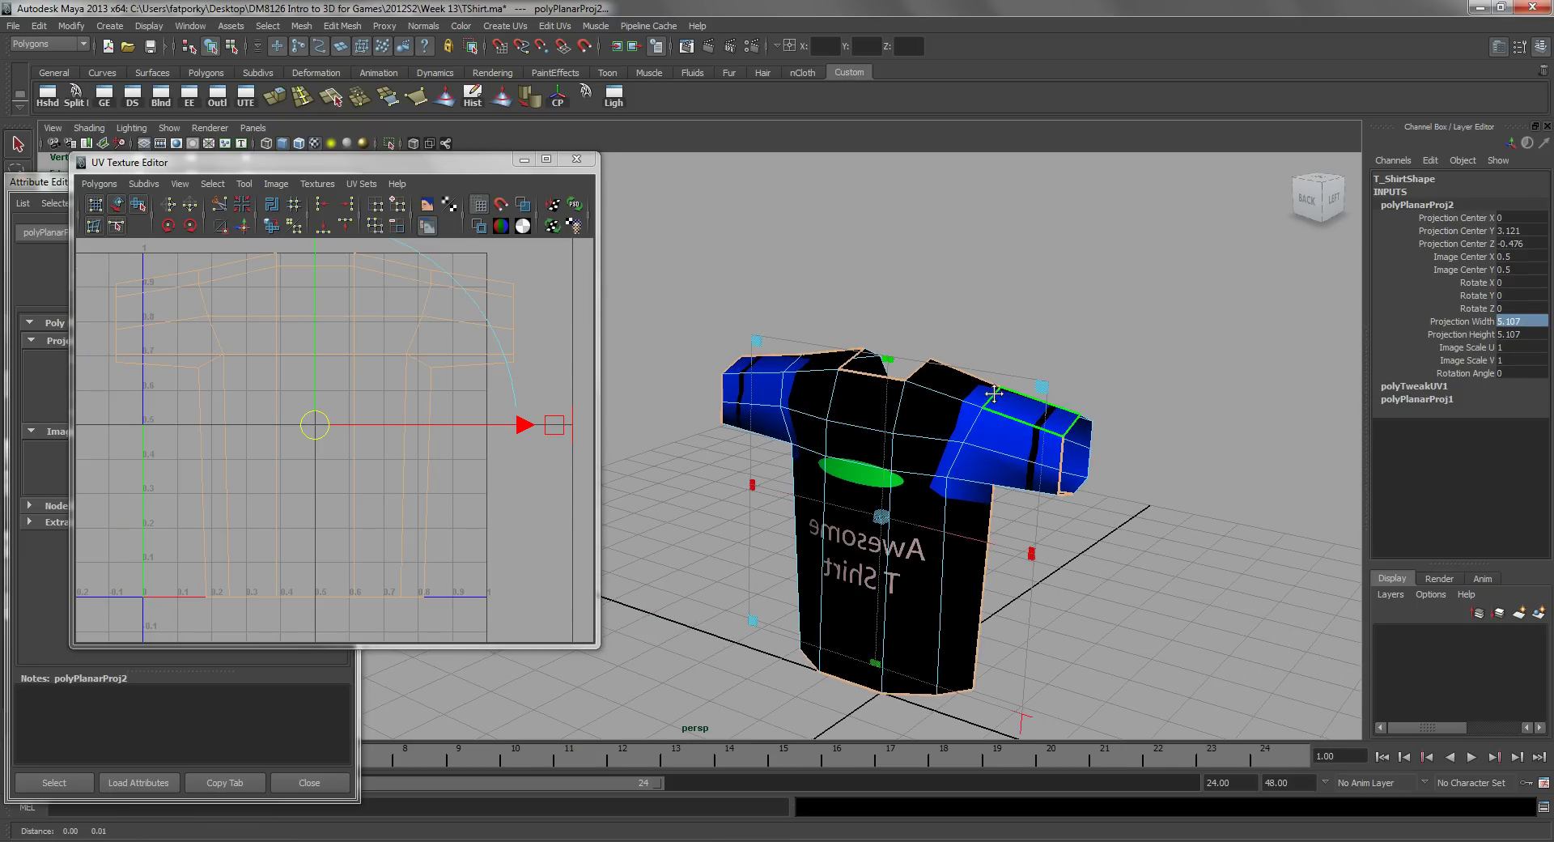
Move the back UV shell upward, fully outside the 0-1 texture square and clear of the front shell.
alt+right_drag(434, 374, 364, 342)
alt+middle_drag(335, 384, 344, 420)
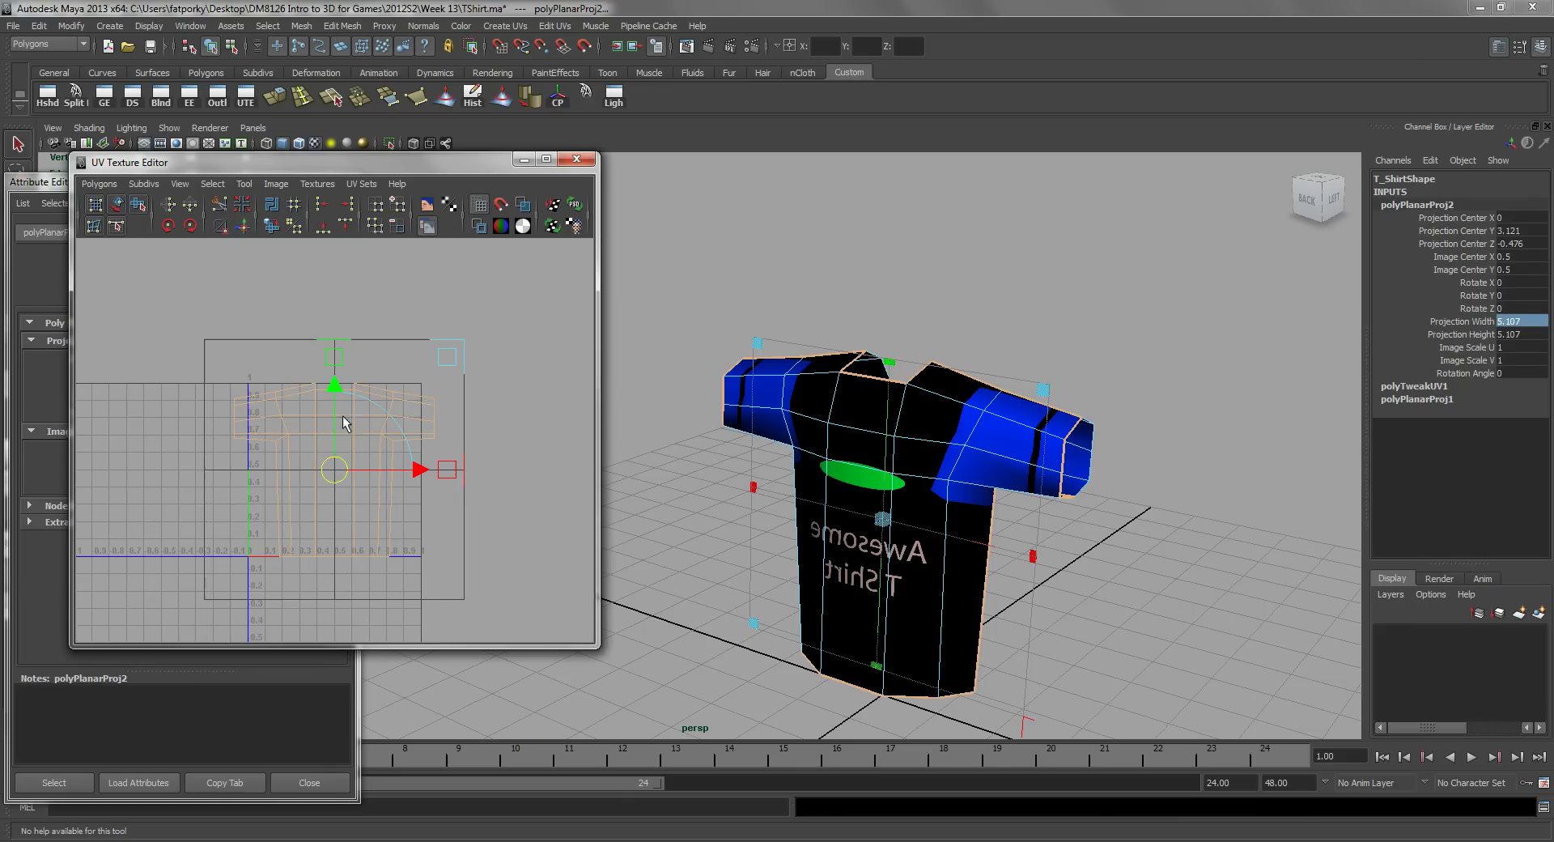
drag(332, 474, 338, 251)
alt+middle_drag(377, 334, 381, 462)
alt+middle_drag(377, 532, 382, 455)
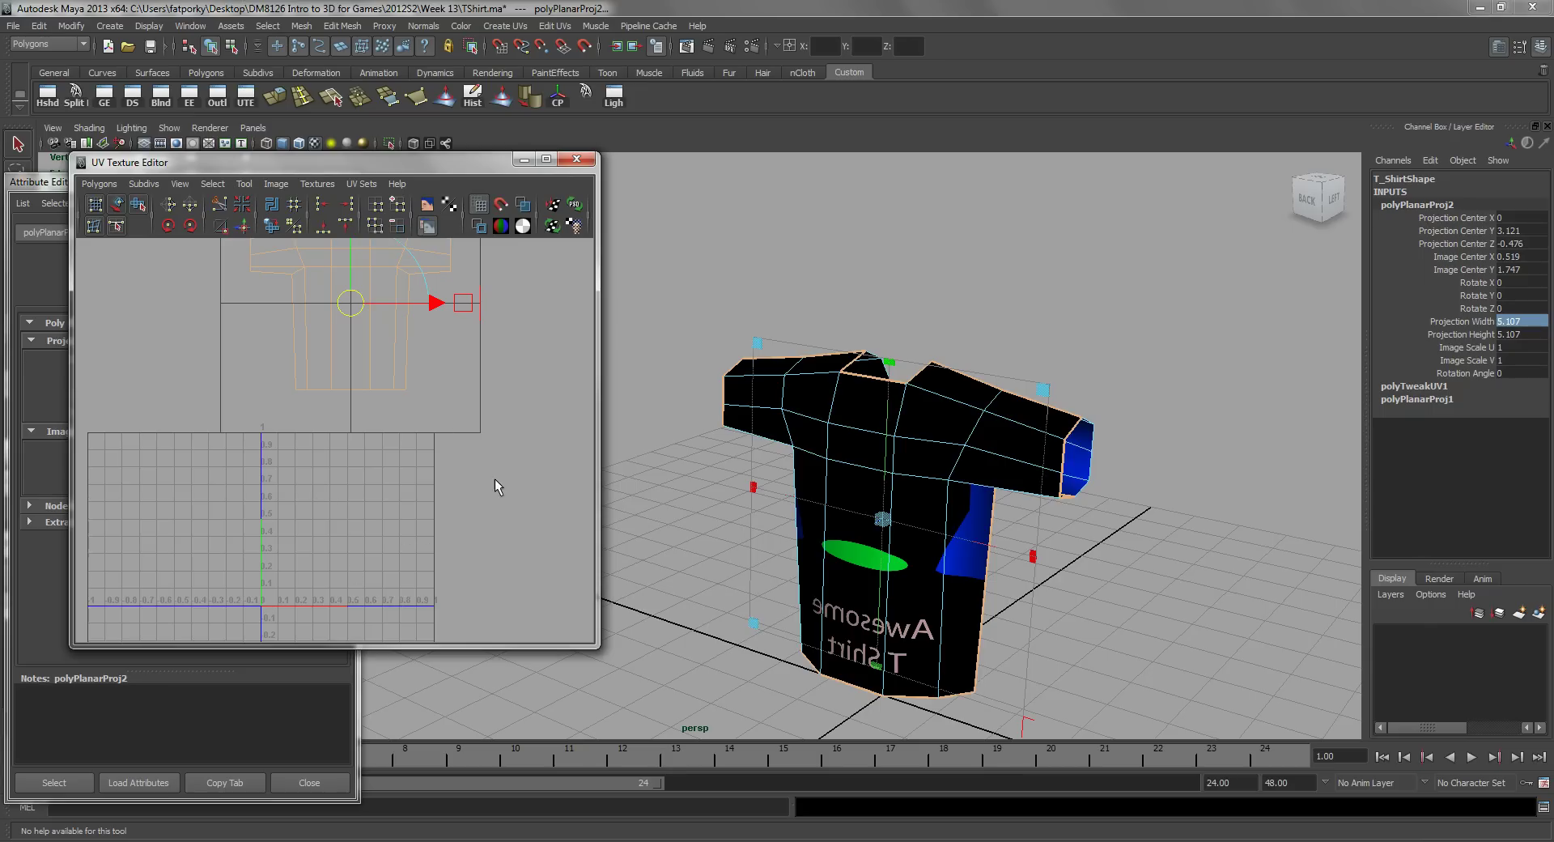
alt+middle_drag(422, 352, 426, 395)
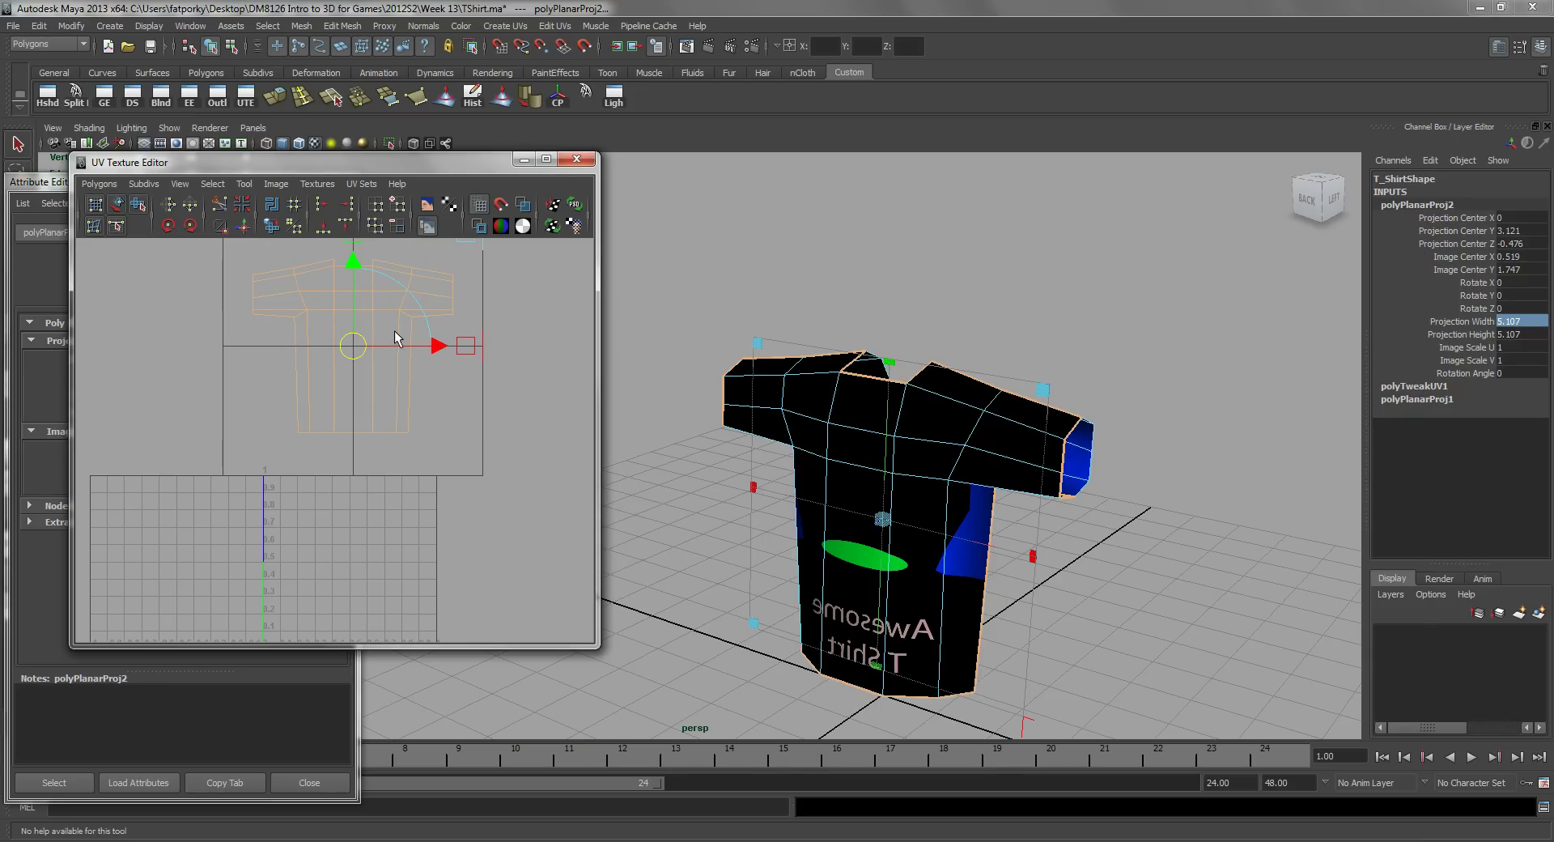
Flip the back UV shell horizontally and check the lettering on the shirt's back.
click(170, 205)
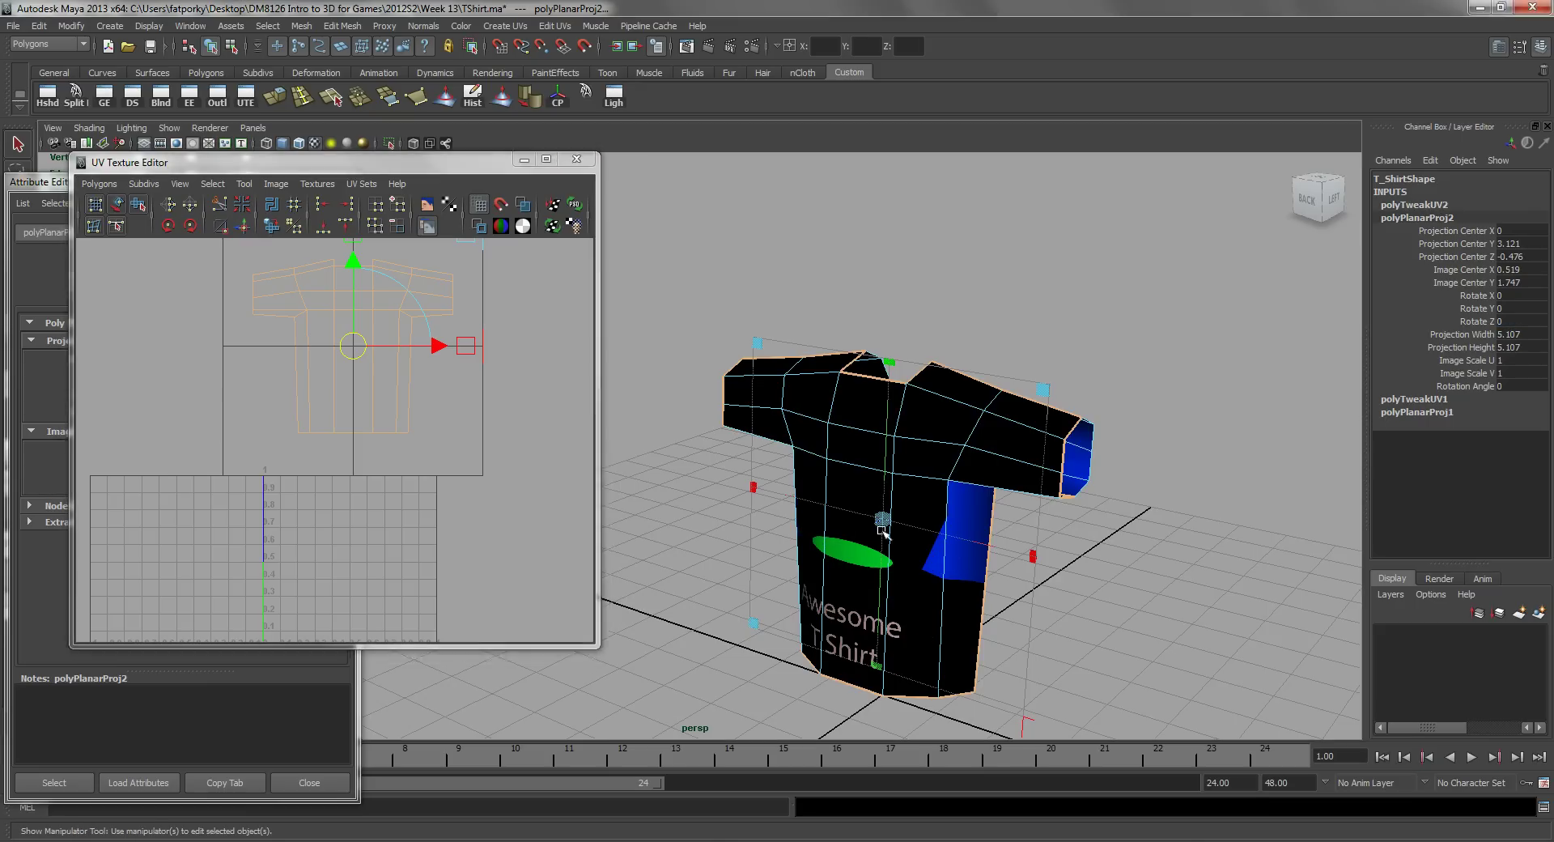
alt+drag(728, 619, 818, 574)
alt+middle_drag(770, 667, 785, 603)
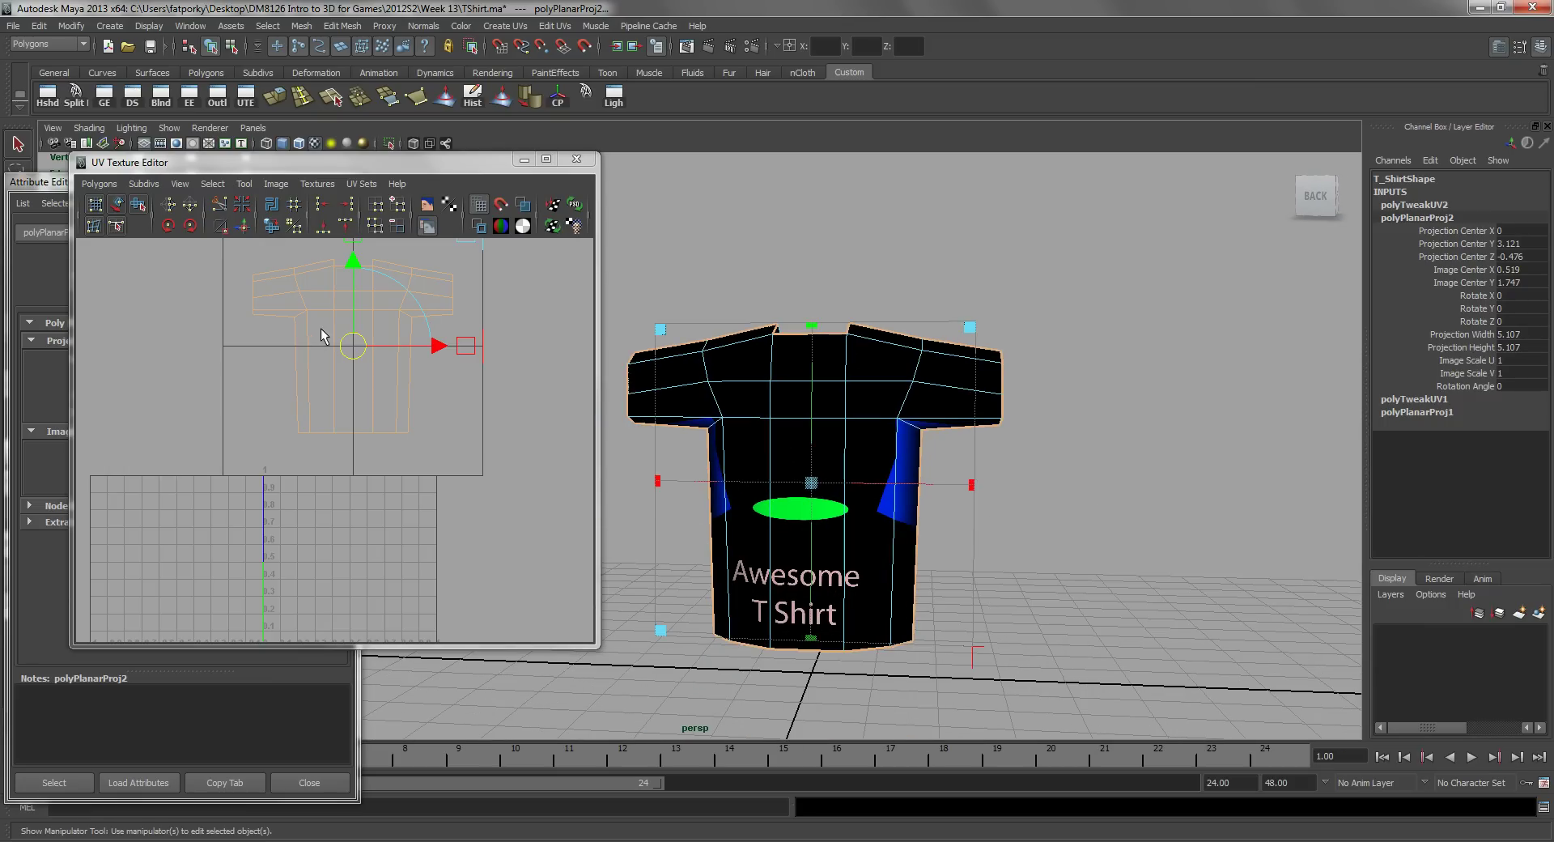
key(alt)
alt+drag(947, 481, 810, 291)
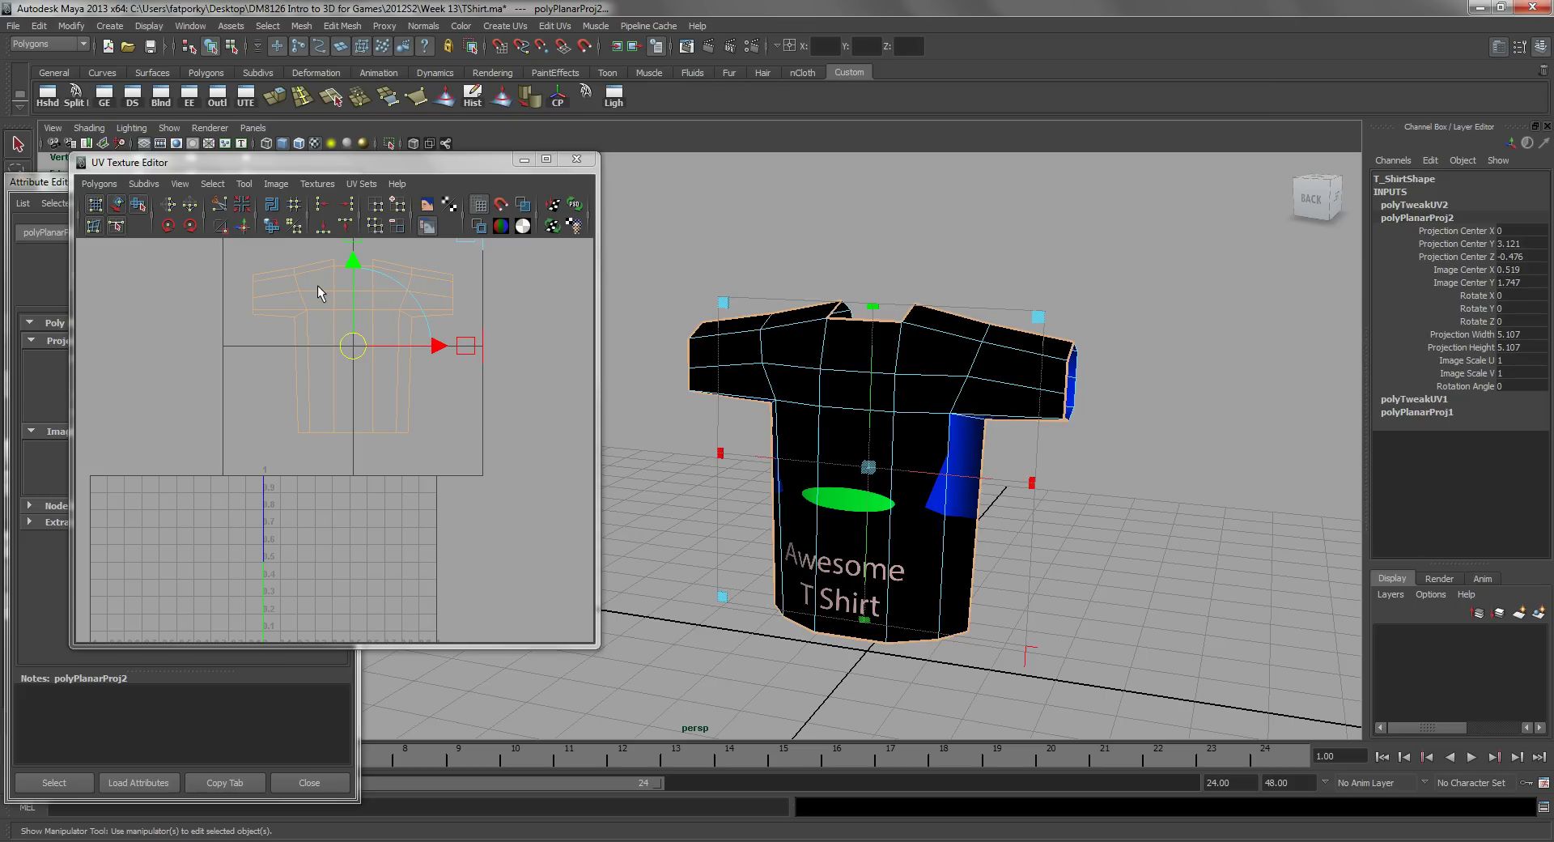
Flip the back UV shell vertically so its shoulders face the front shell, and clear the selection in UV mode.
alt+drag(1004, 534, 853, 448)
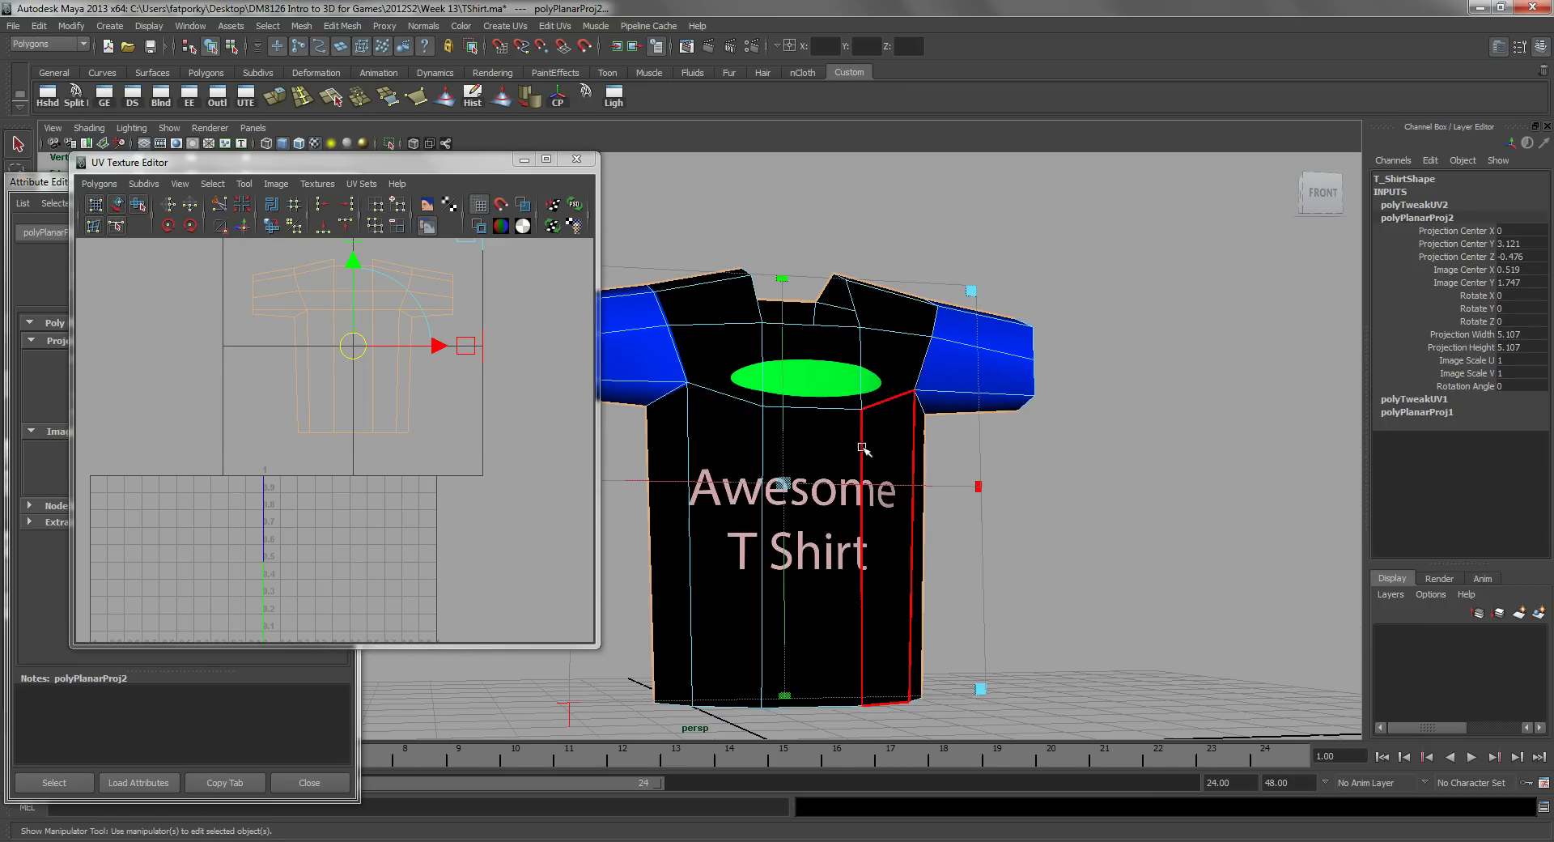
alt+middle_drag(819, 449, 939, 445)
alt+drag(939, 445, 953, 489)
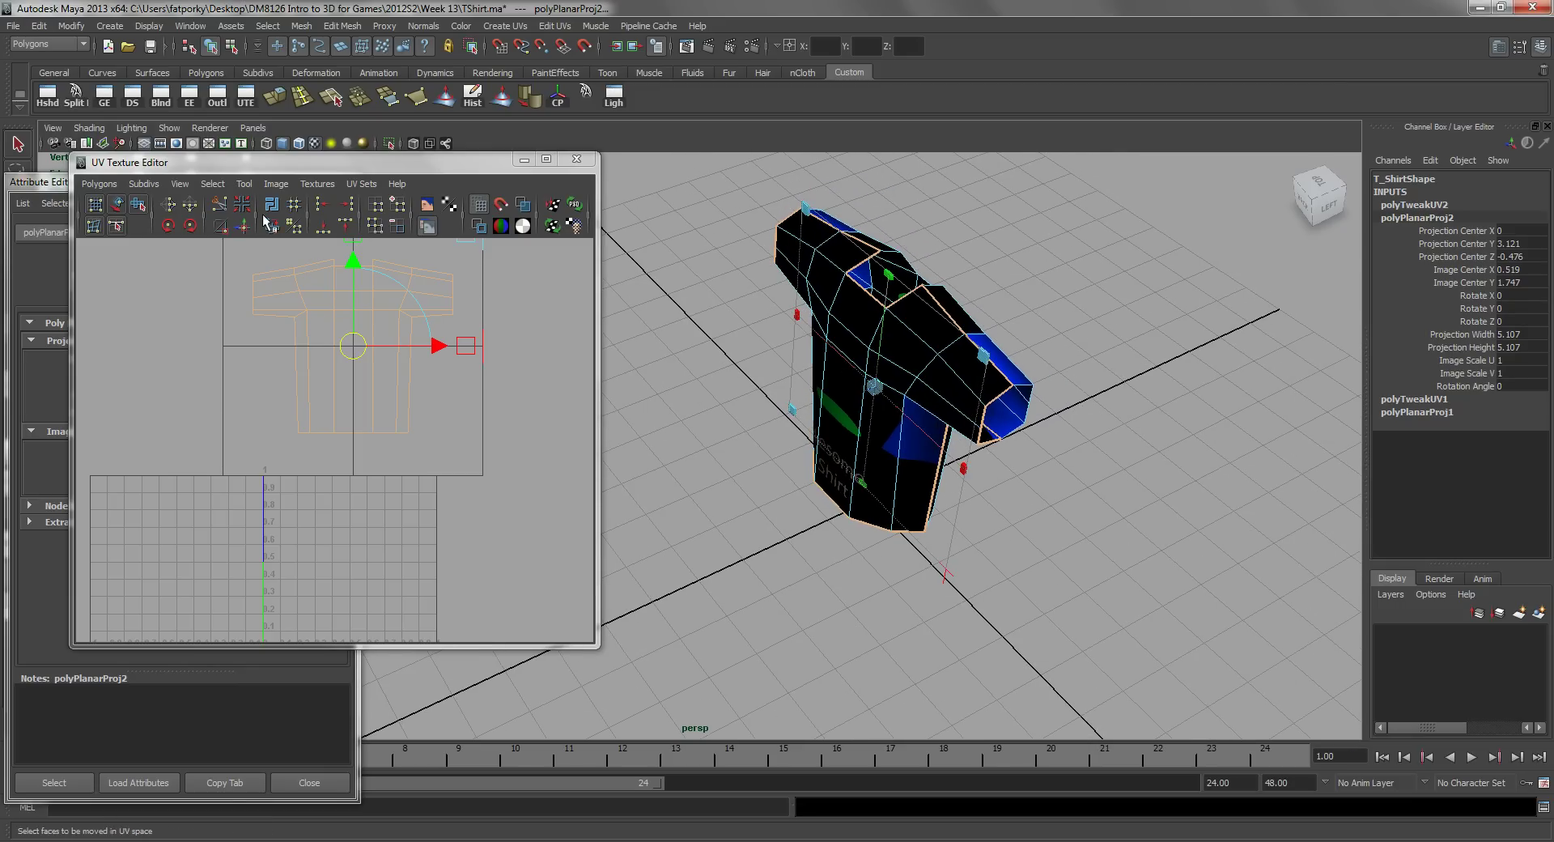
click(189, 204)
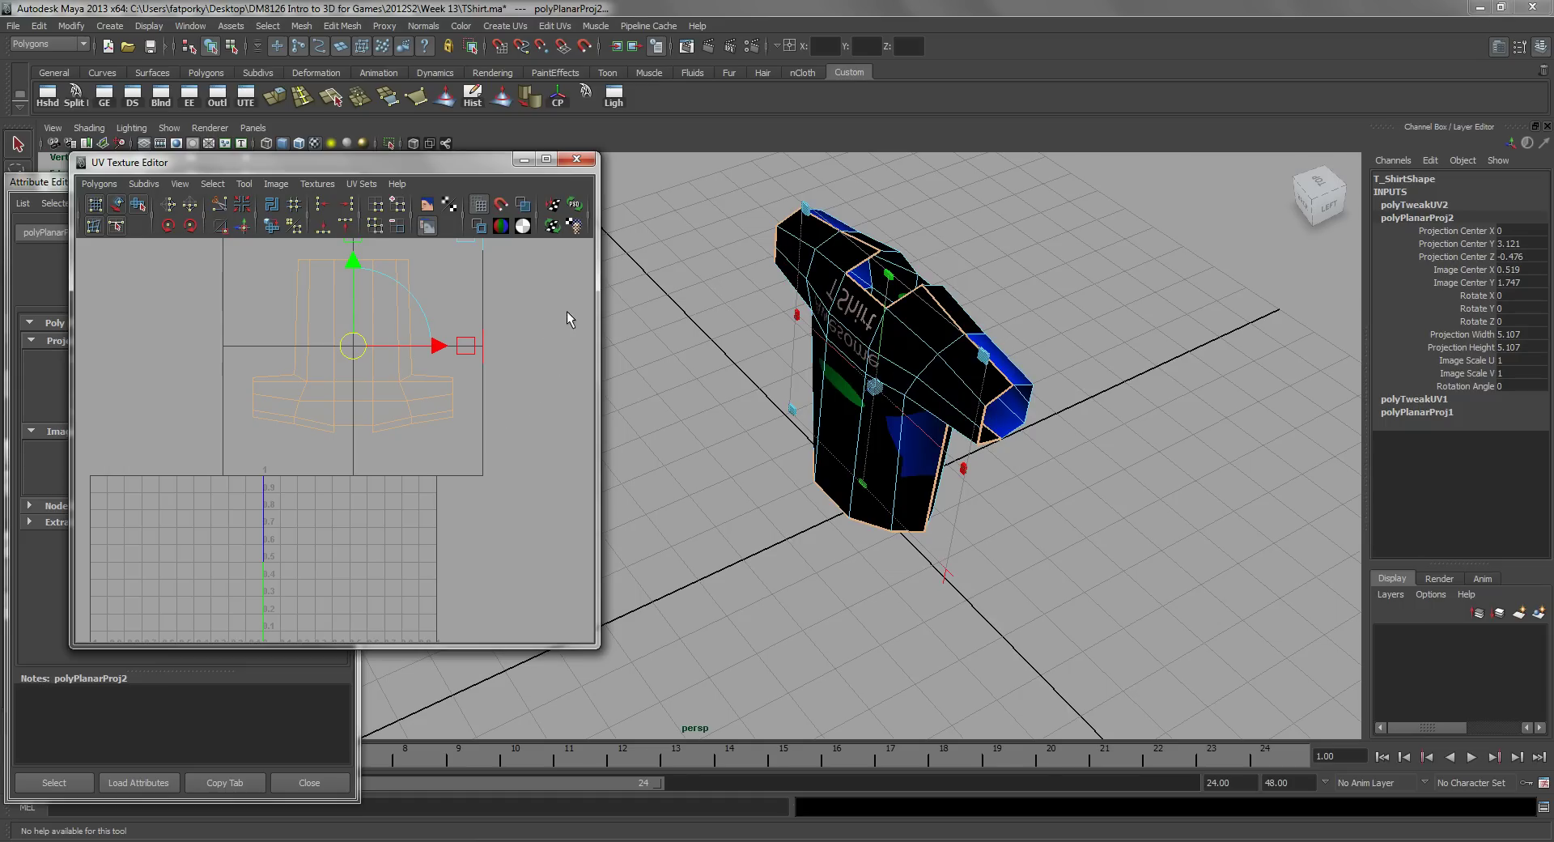
mouse_move(522, 360)
right_down()
mouse_move(562, 356)
mouse_move(541, 367)
right_up()
click(437, 396)
alt+middle_drag(416, 407, 426, 422)
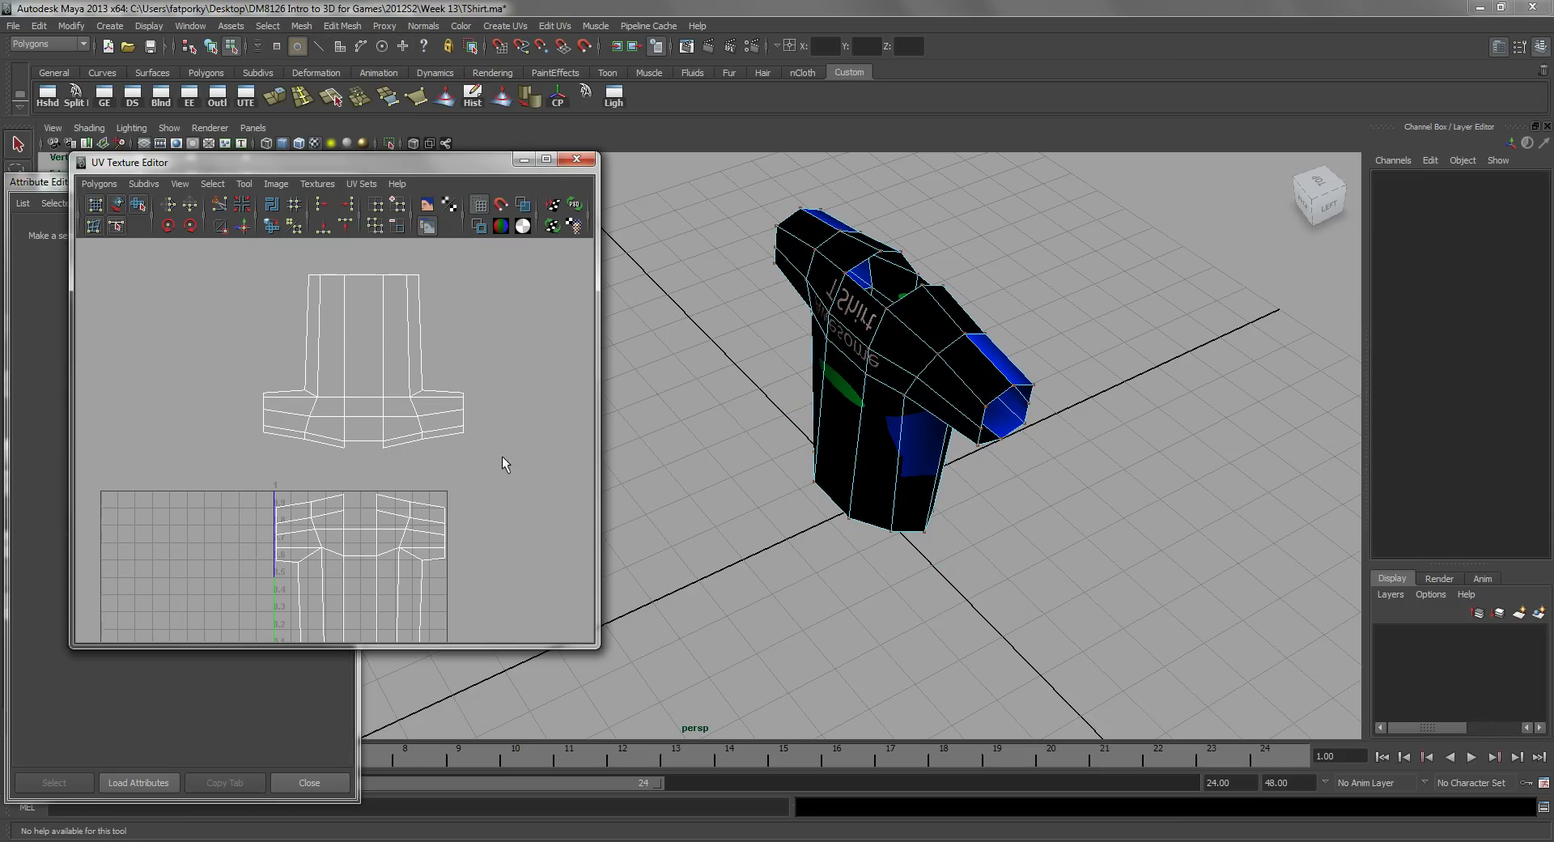
alt+middle_drag(407, 316, 415, 354)
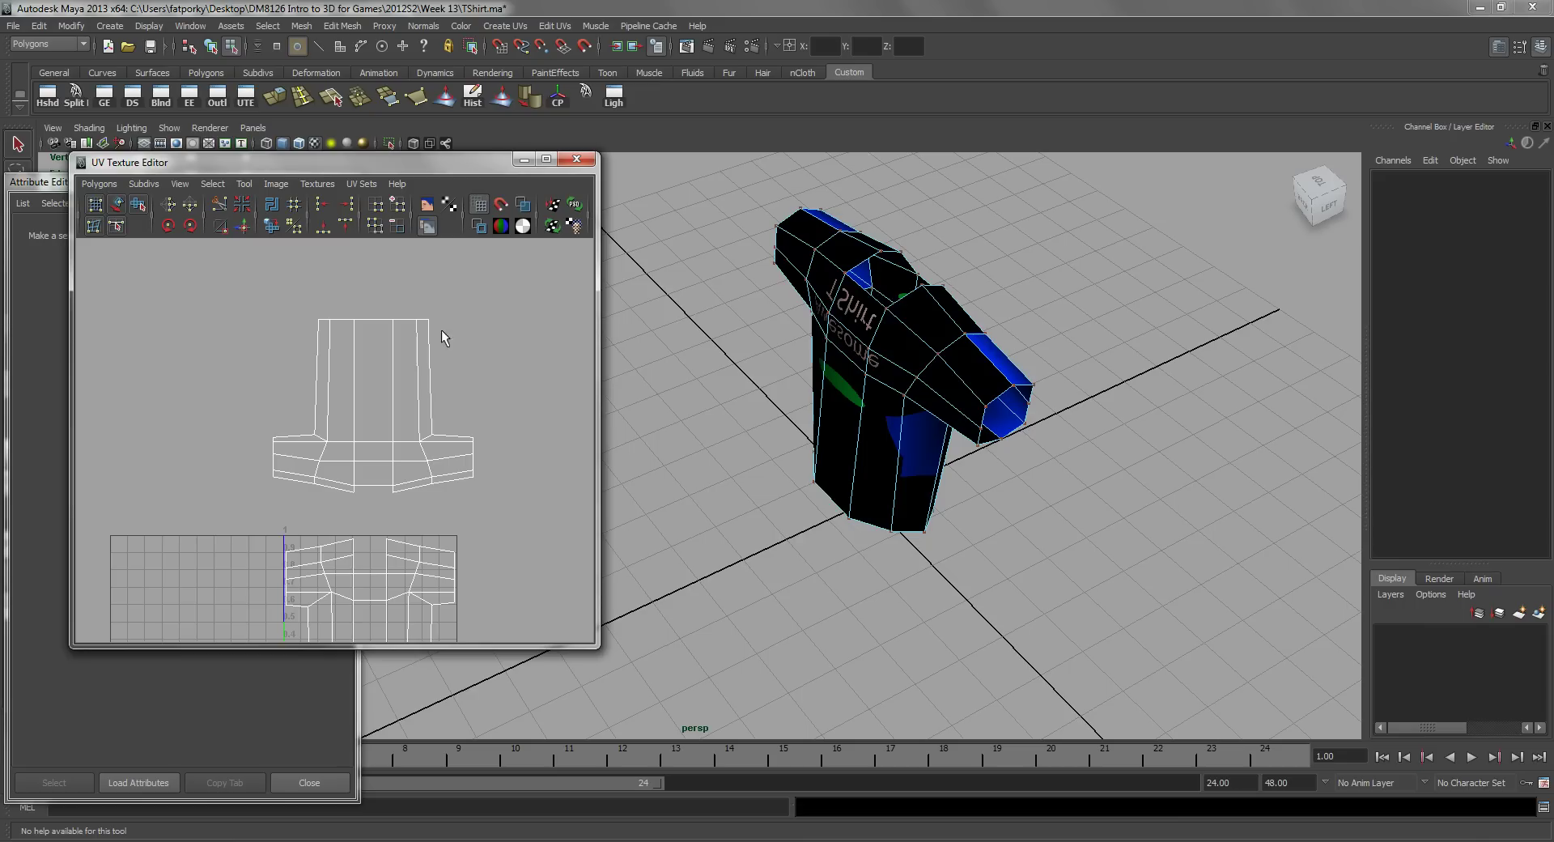
Assign the checkerboard material to the T-shirt for judging texture distortion.
right_drag(870, 393, 1014, 660)
alt+drag(874, 397, 789, 408)
alt+right_drag(789, 407, 890, 407)
Scale the outermost side UVs of the back shell's body apart horizontally to widen both side strips.
right_drag(450, 382, 512, 371)
drag(467, 298, 431, 438)
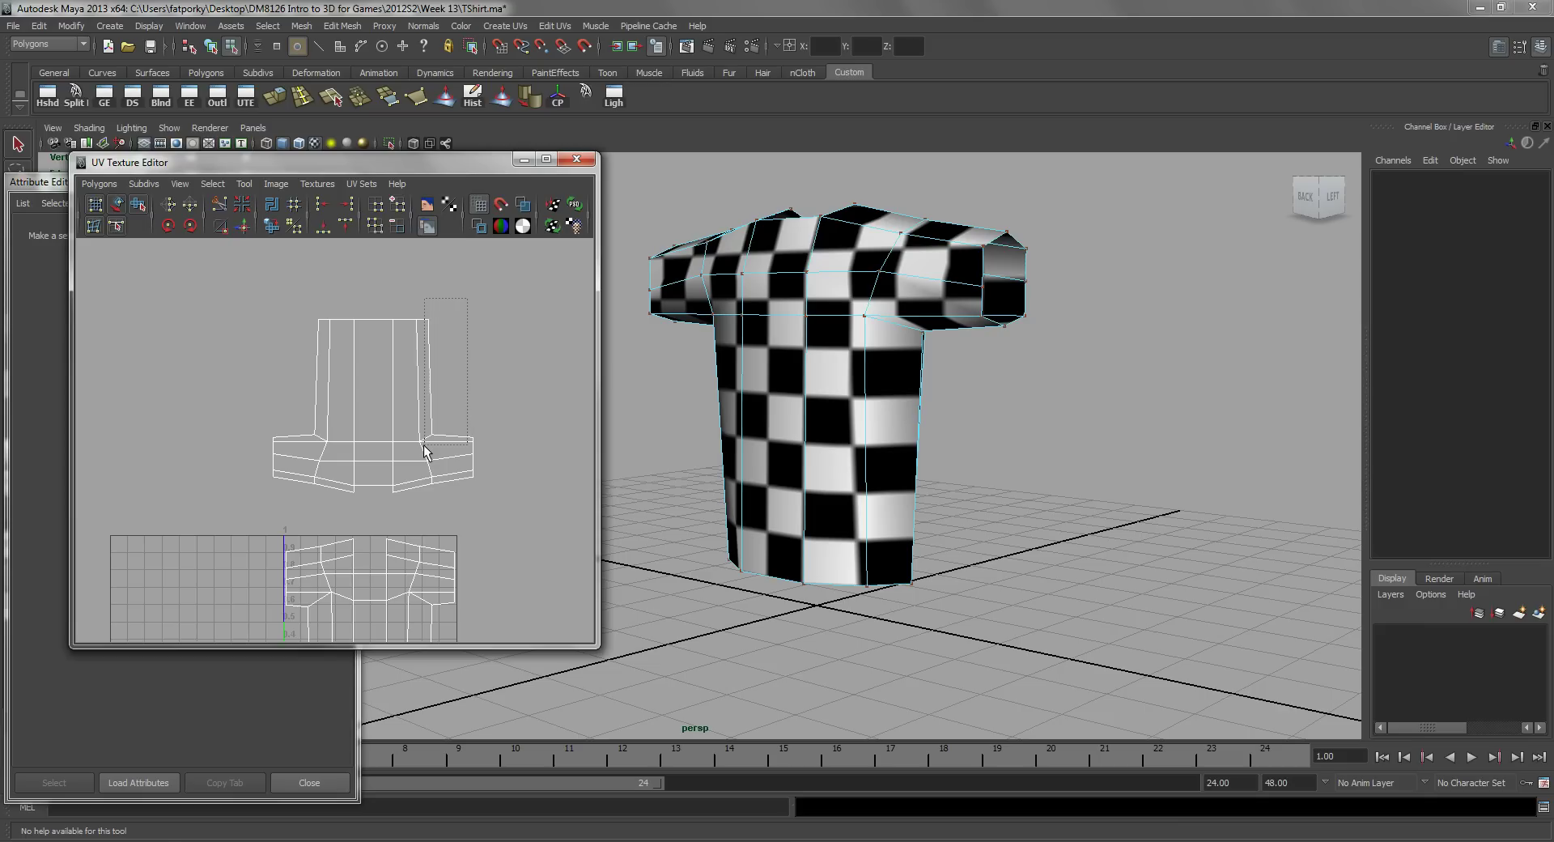
scroll(323, 391, up, 2)
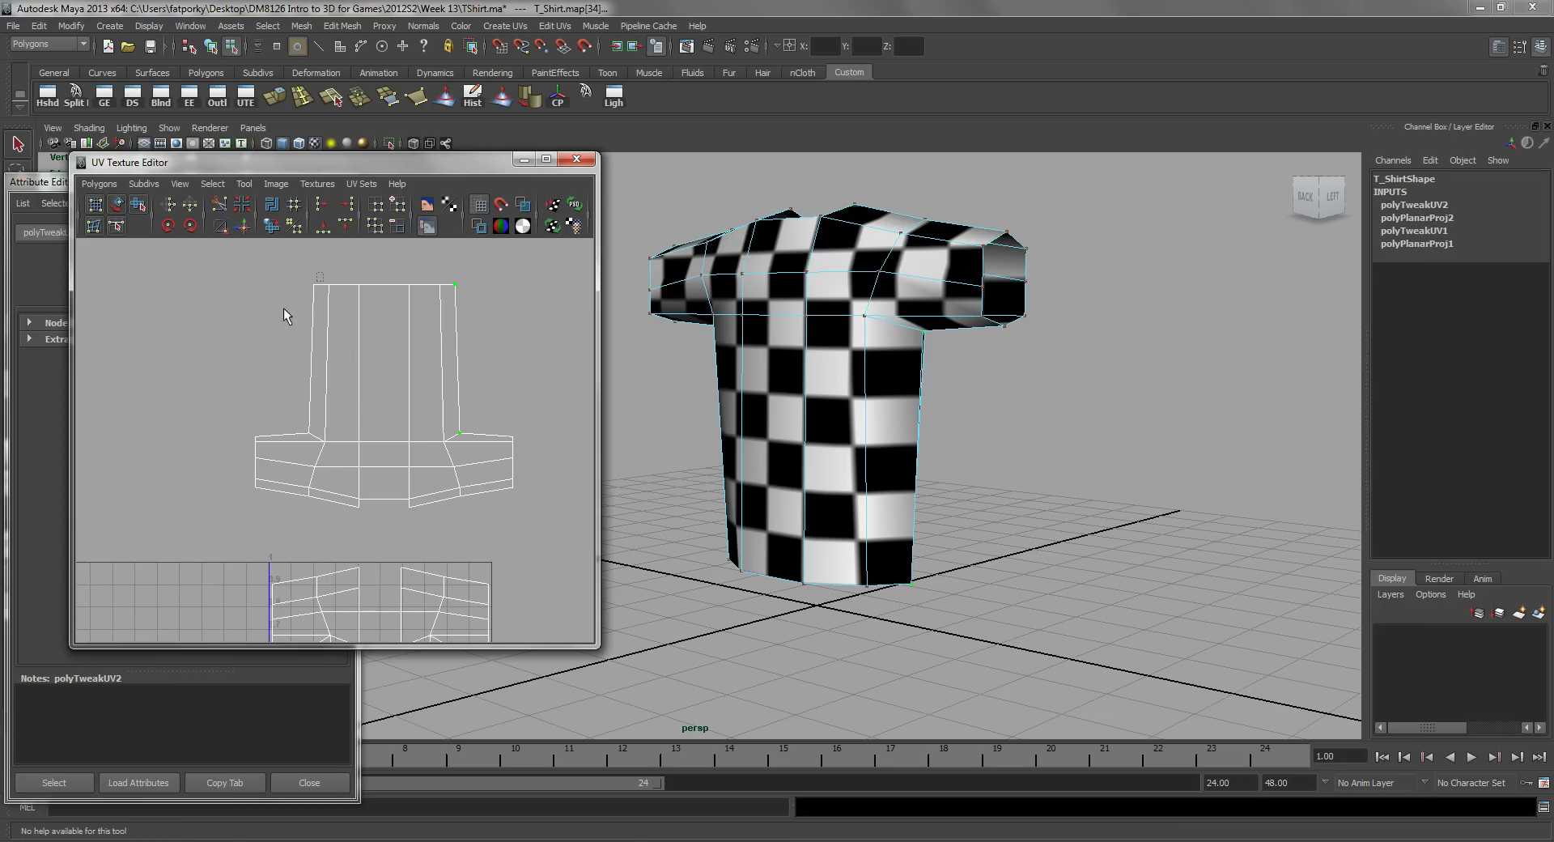
shift+drag(281, 413, 332, 456)
key(r)
drag(461, 360, 480, 359)
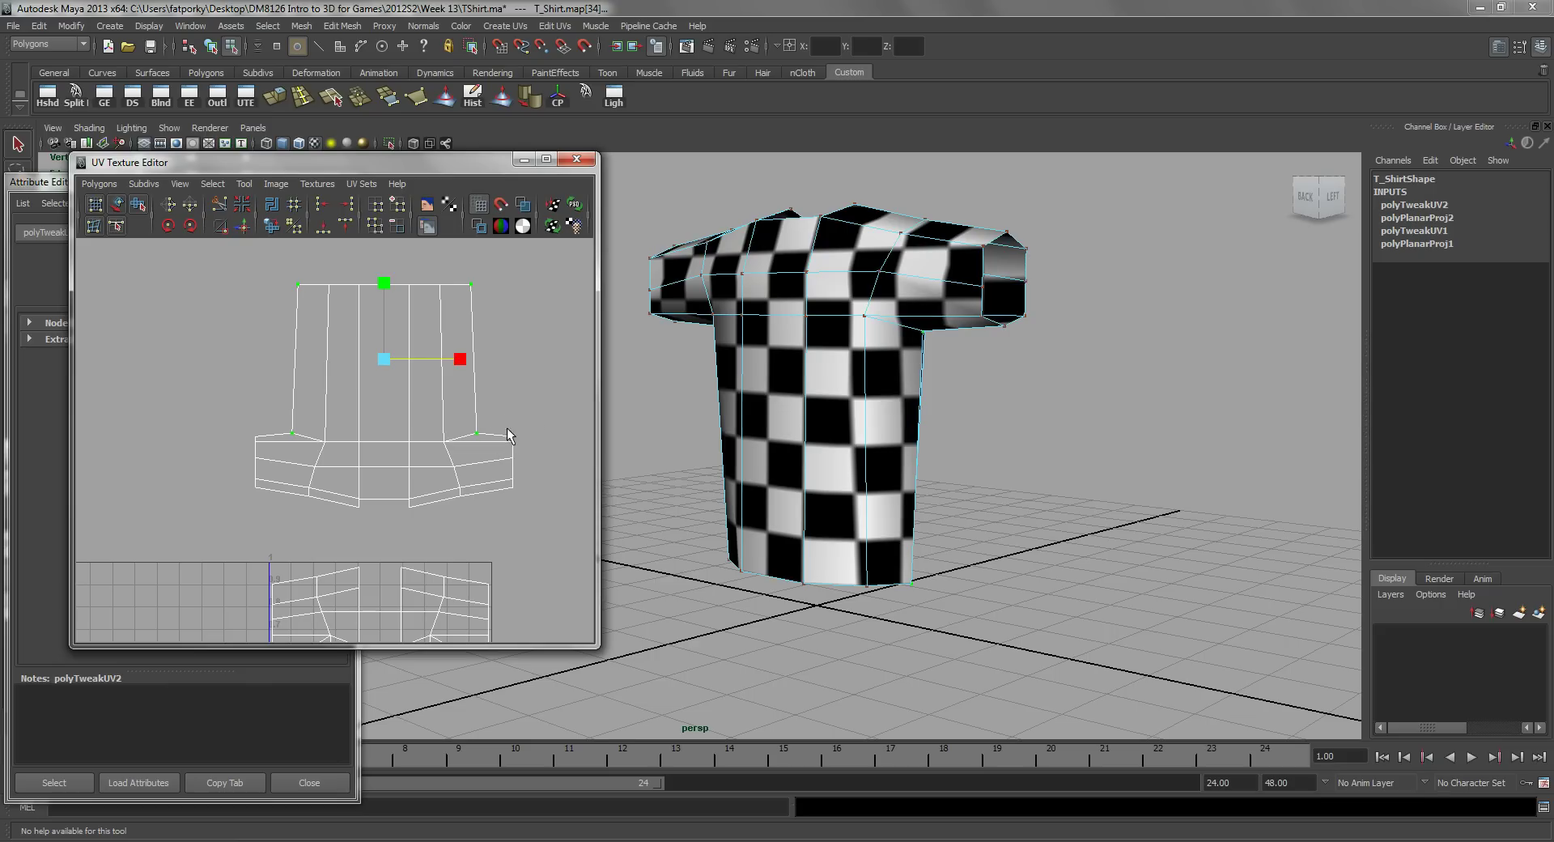
Move the underarm and lower sleeve-end UVs on both sides of the back shell slightly upward.
drag(460, 436, 459, 437)
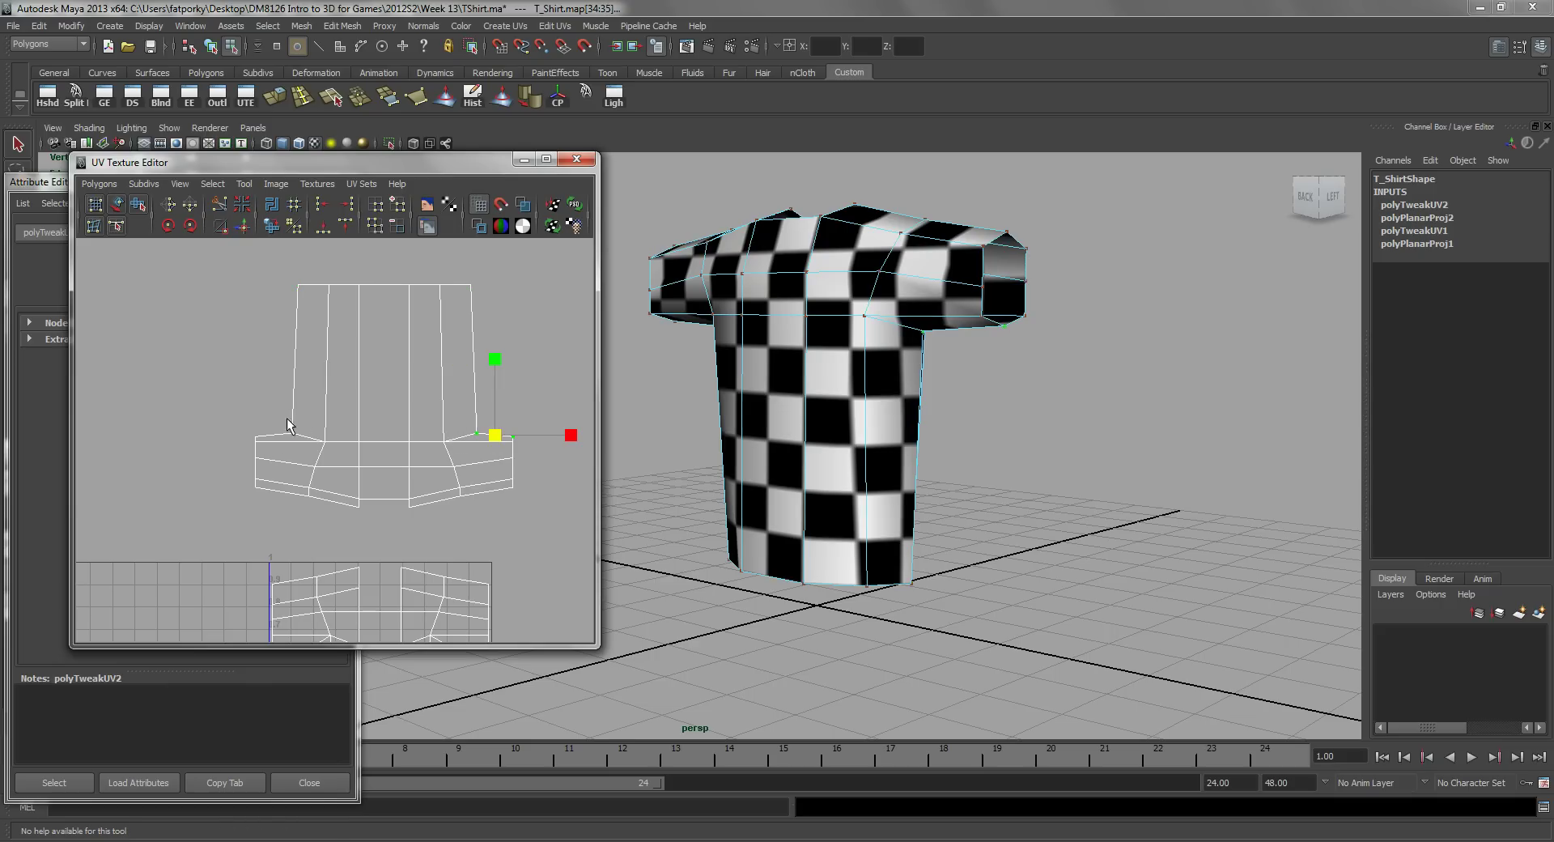
shift+drag(246, 443, 246, 443)
key(w)
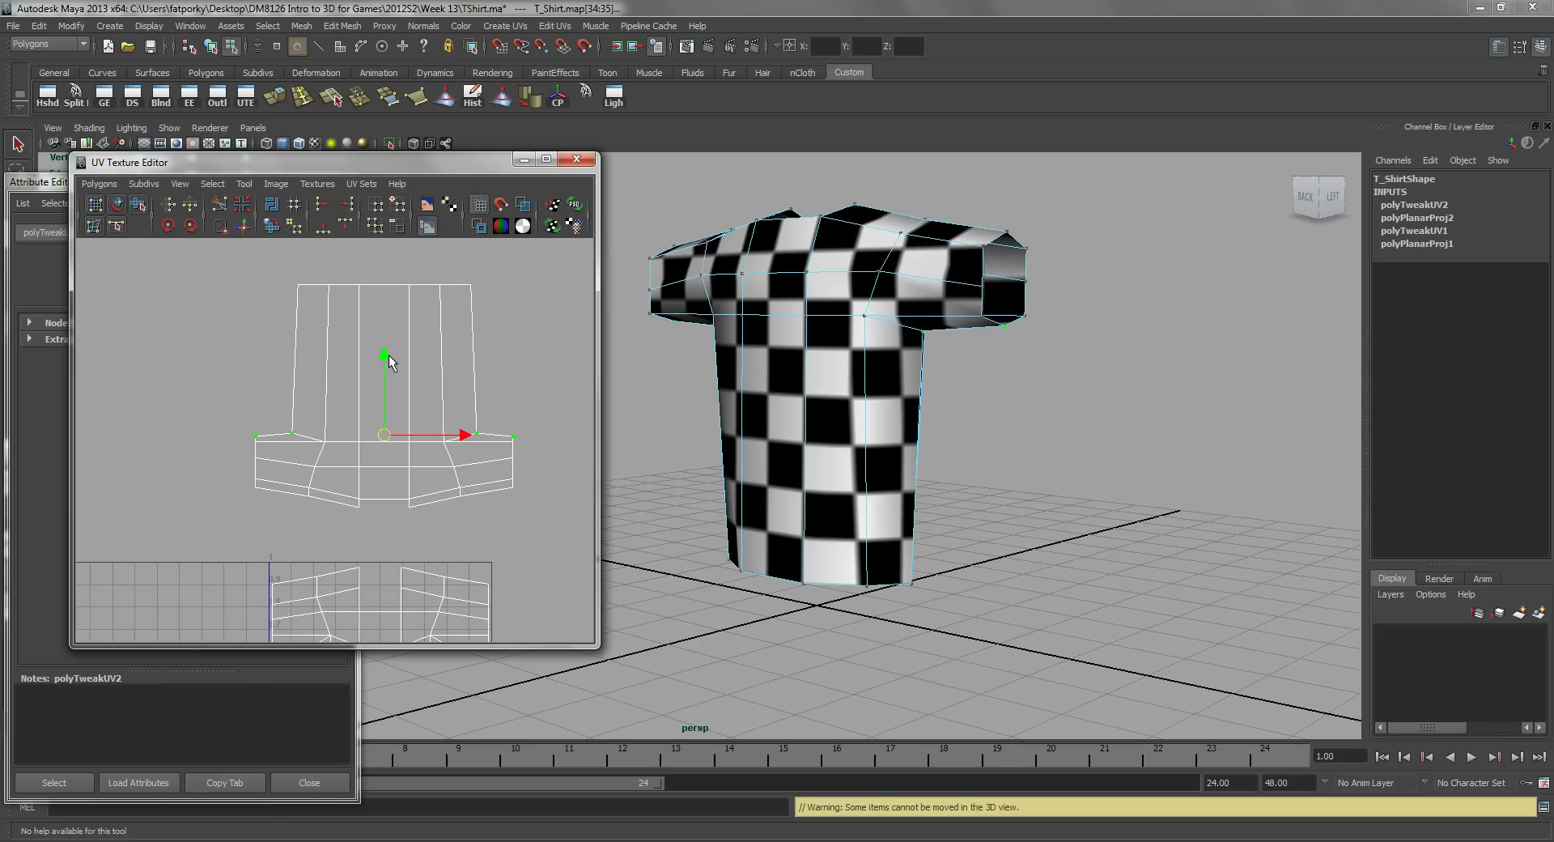
drag(387, 361, 389, 352)
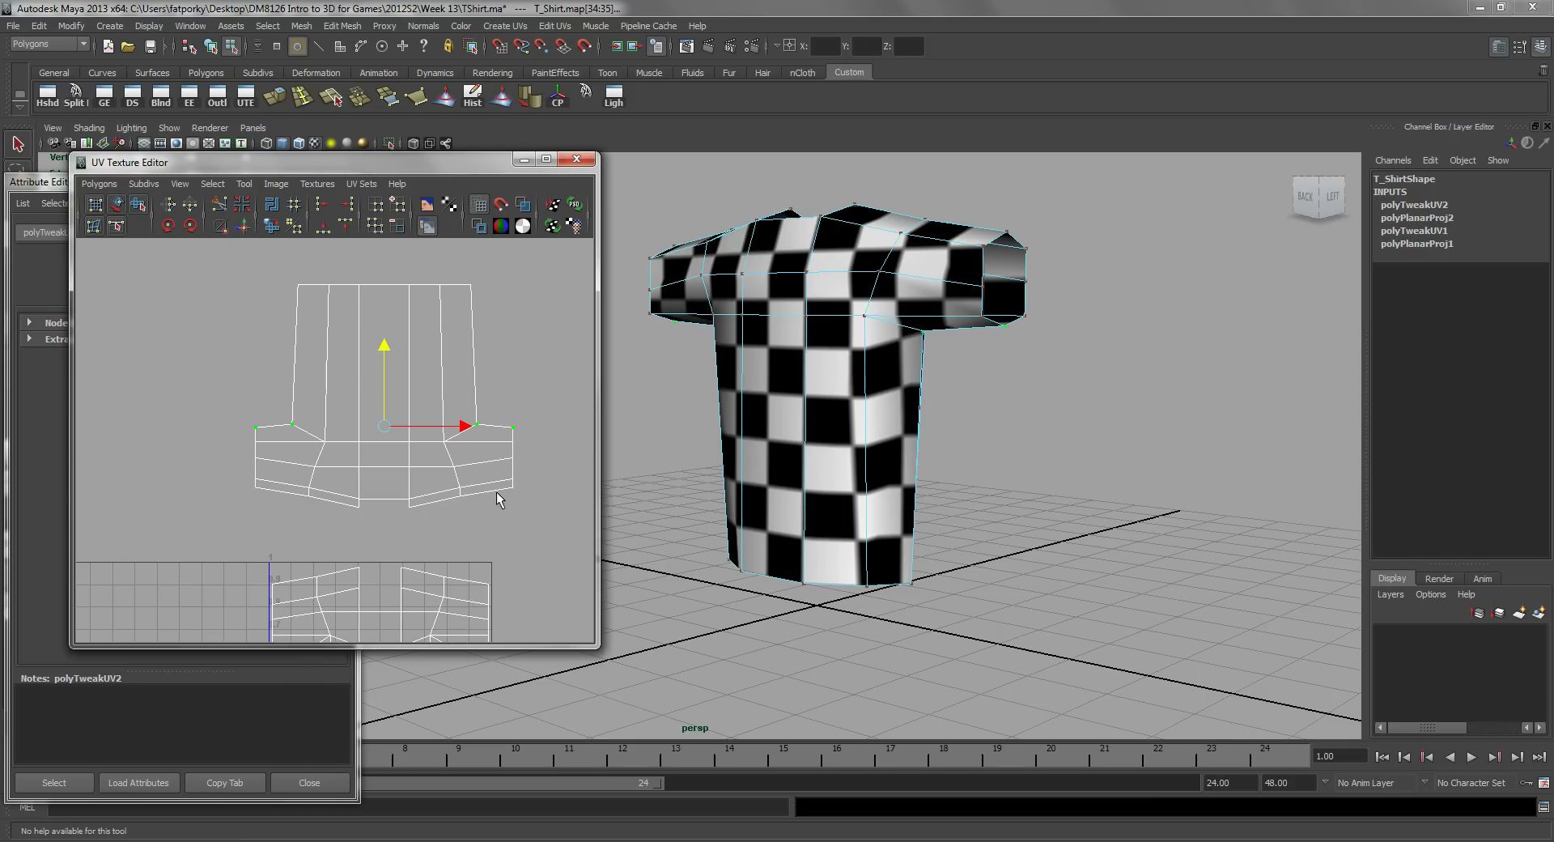
Move all the shoulder-edge UVs of the back shell slightly down, lengthening the shoulder strip.
drag(493, 497, 433, 520)
shift+click(410, 506)
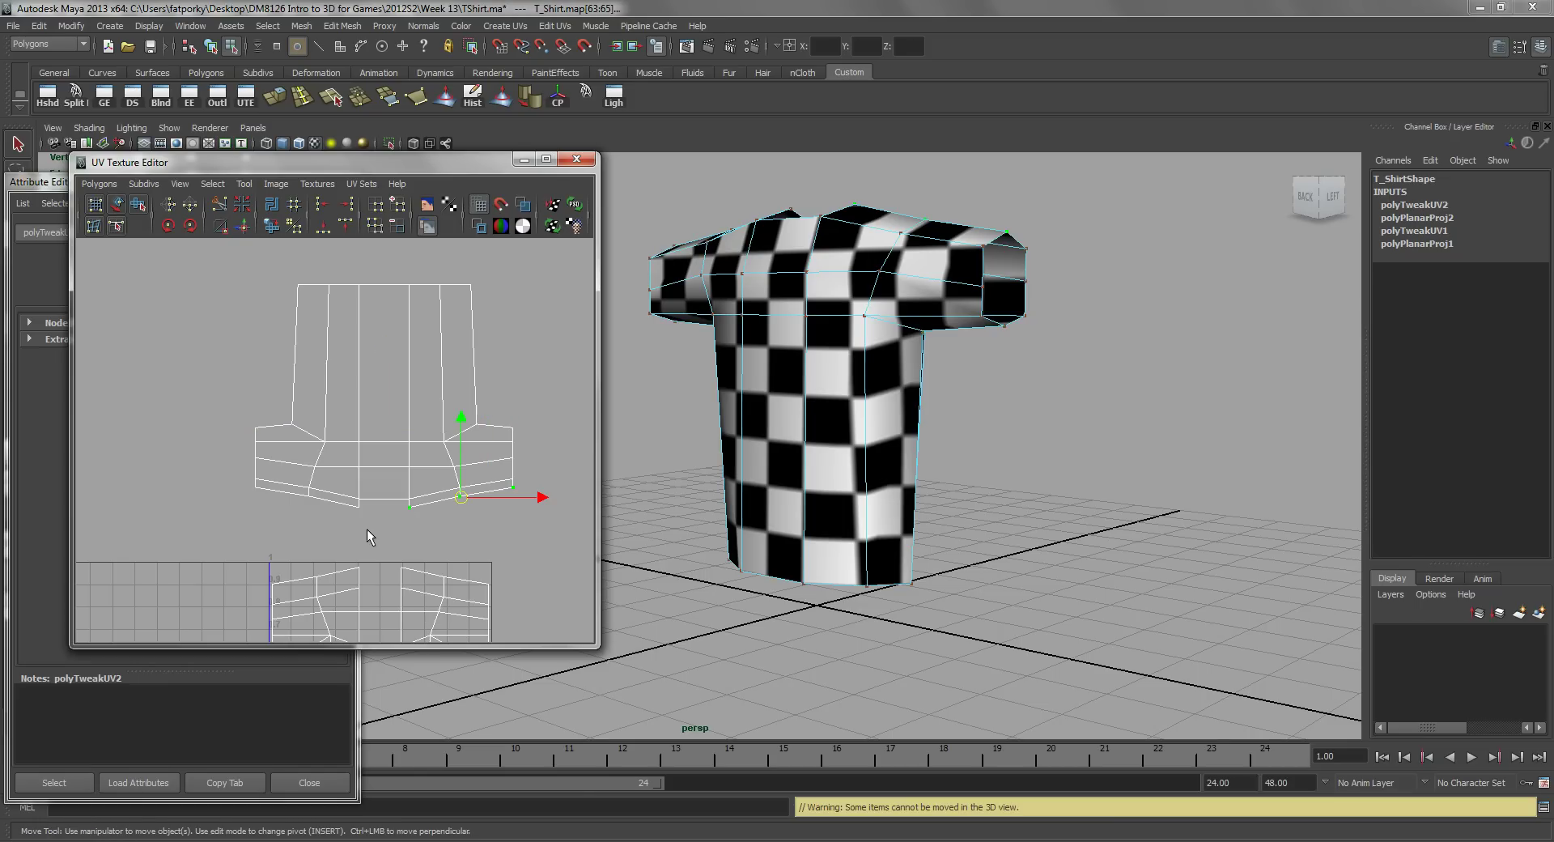
shift+click(356, 507)
shift+click(310, 497)
shift+click(245, 483)
drag(385, 423, 386, 436)
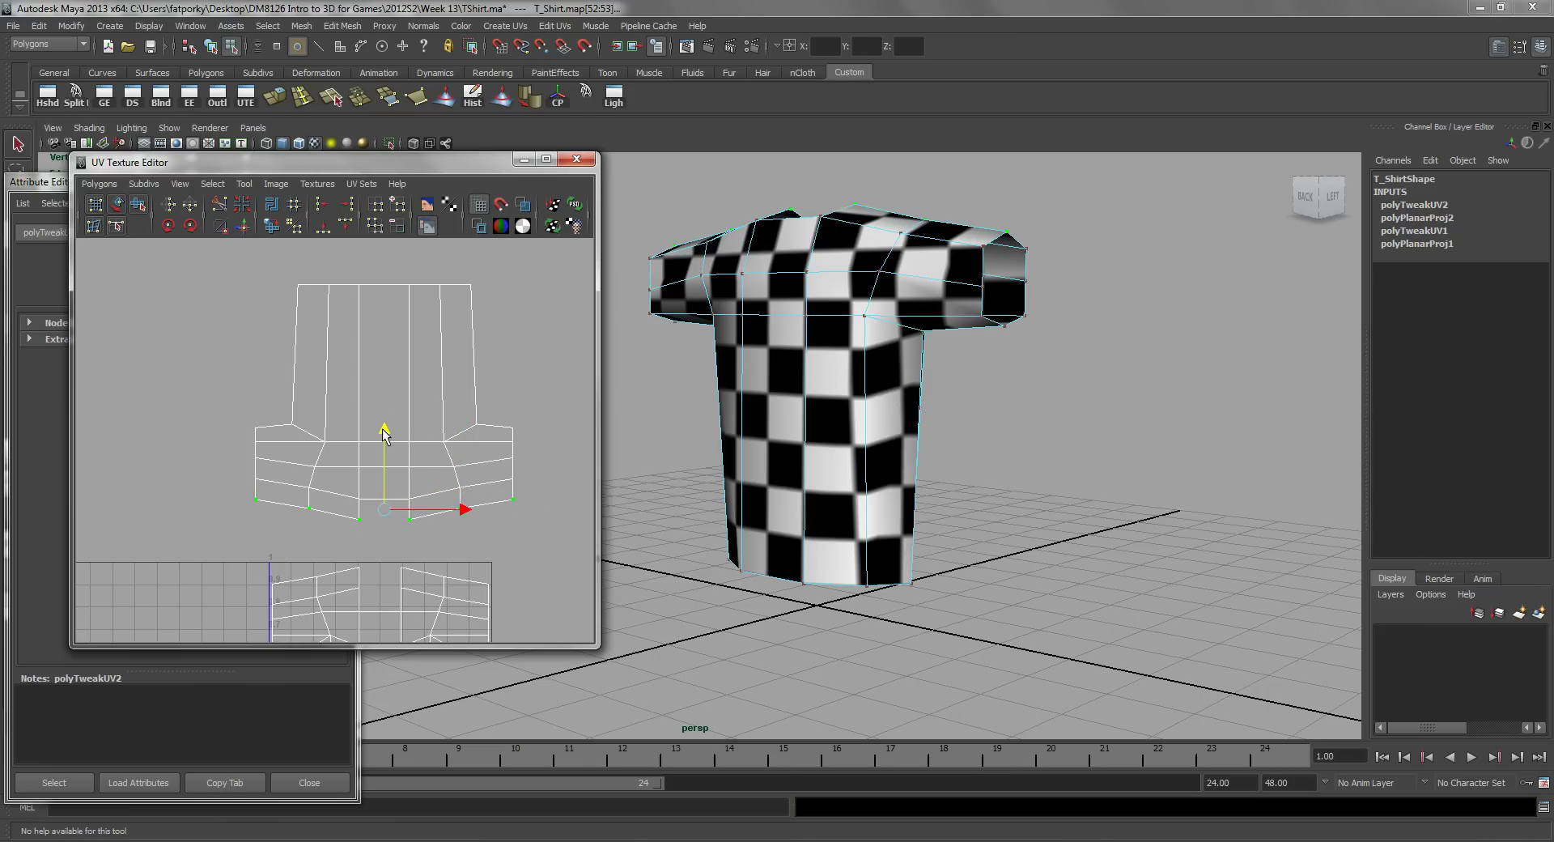
Scale the whole back UV shell down to about the front shell's width and move it down toward the front shell.
key(q)
alt+middle_drag(406, 417, 475, 314)
drag(210, 469, 211, 469)
key(r)
middle_drag(516, 351, 424, 481)
key(w)
drag(366, 371, 361, 416)
Nudge the back shell down until its neck-side shoulder corners nearly meet those of the front shell.
alt+right_drag(378, 447, 451, 454)
alt+middle_drag(285, 518, 280, 370)
alt+right_drag(280, 365, 461, 342)
alt+middle_drag(461, 342, 371, 479)
alt+right_drag(495, 369, 377, 330)
alt+middle_drag(378, 335, 364, 372)
drag(361, 346, 367, 361)
alt+right_drag(317, 402, 399, 462)
alt+middle_drag(399, 461, 399, 416)
Check in edge mode which shoulder edges of the back shell correspond to those of the front shell.
right_drag(426, 451, 427, 409)
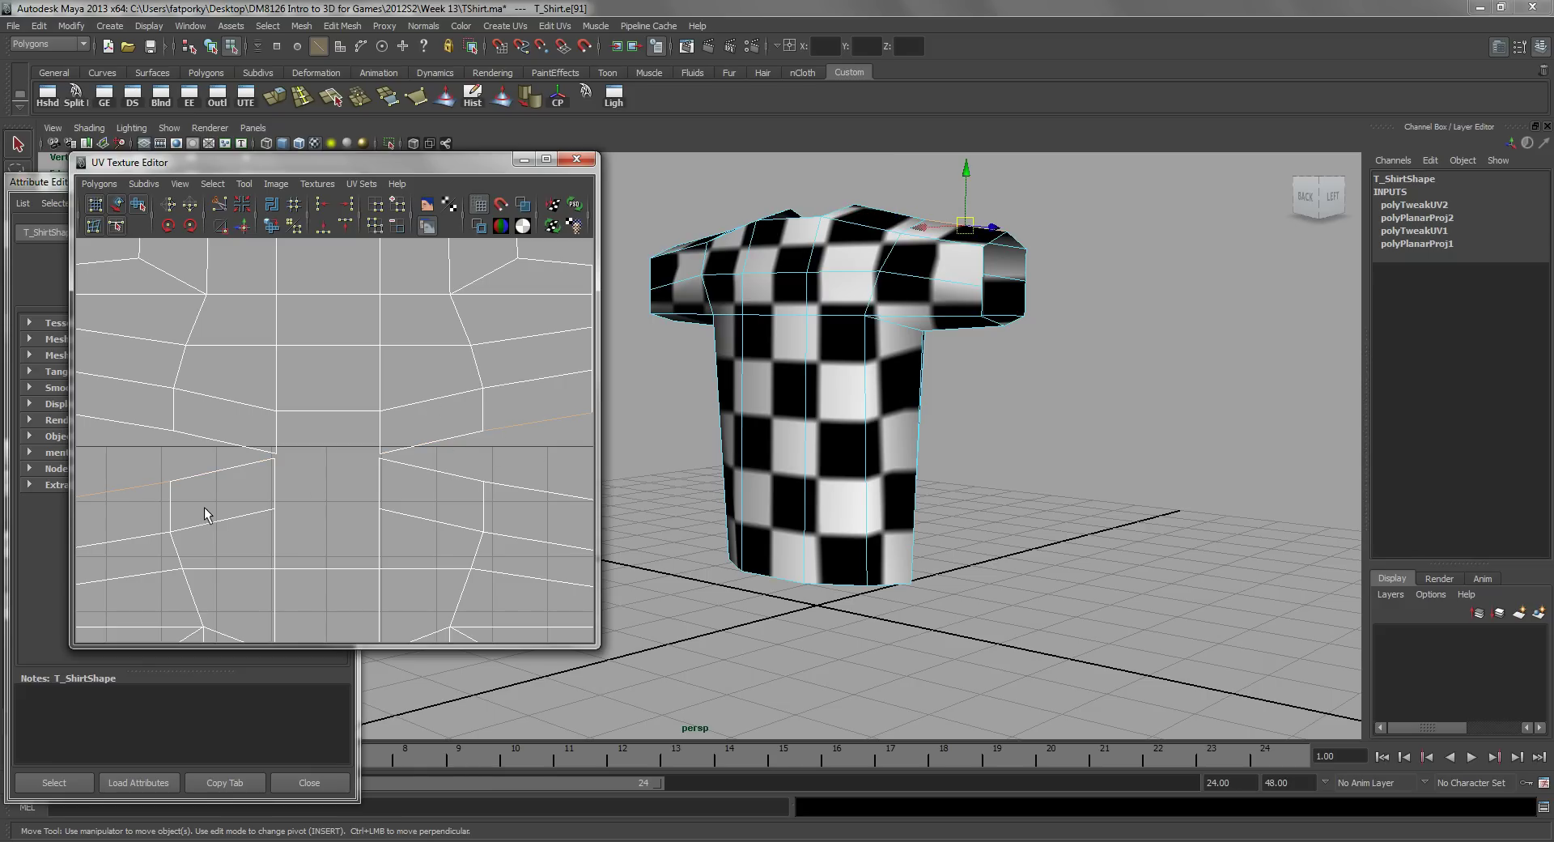
alt+right_drag(440, 503, 400, 464)
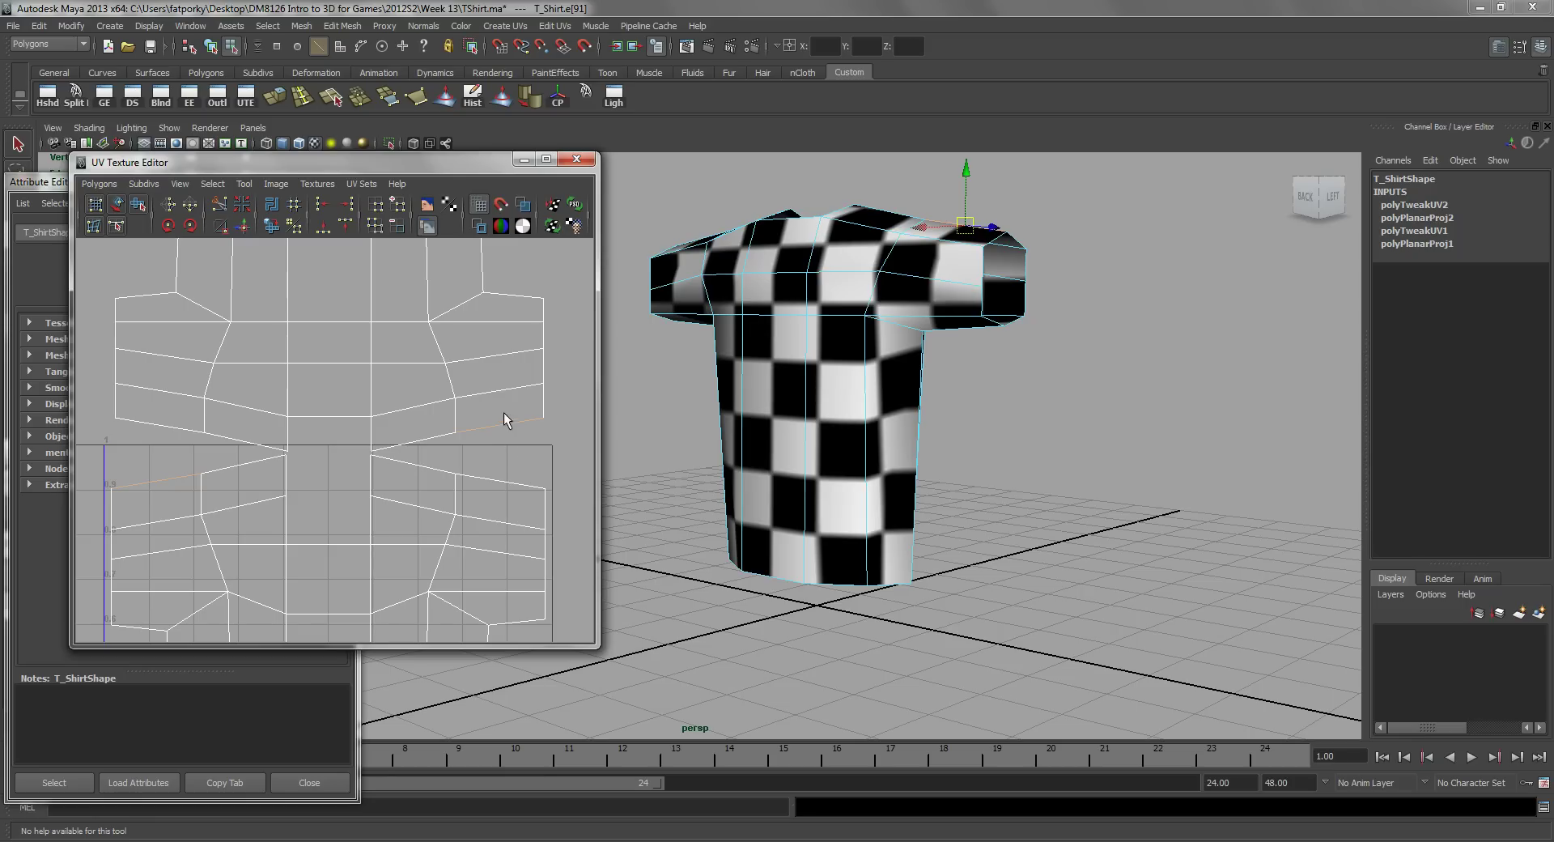
drag(507, 445, 509, 427)
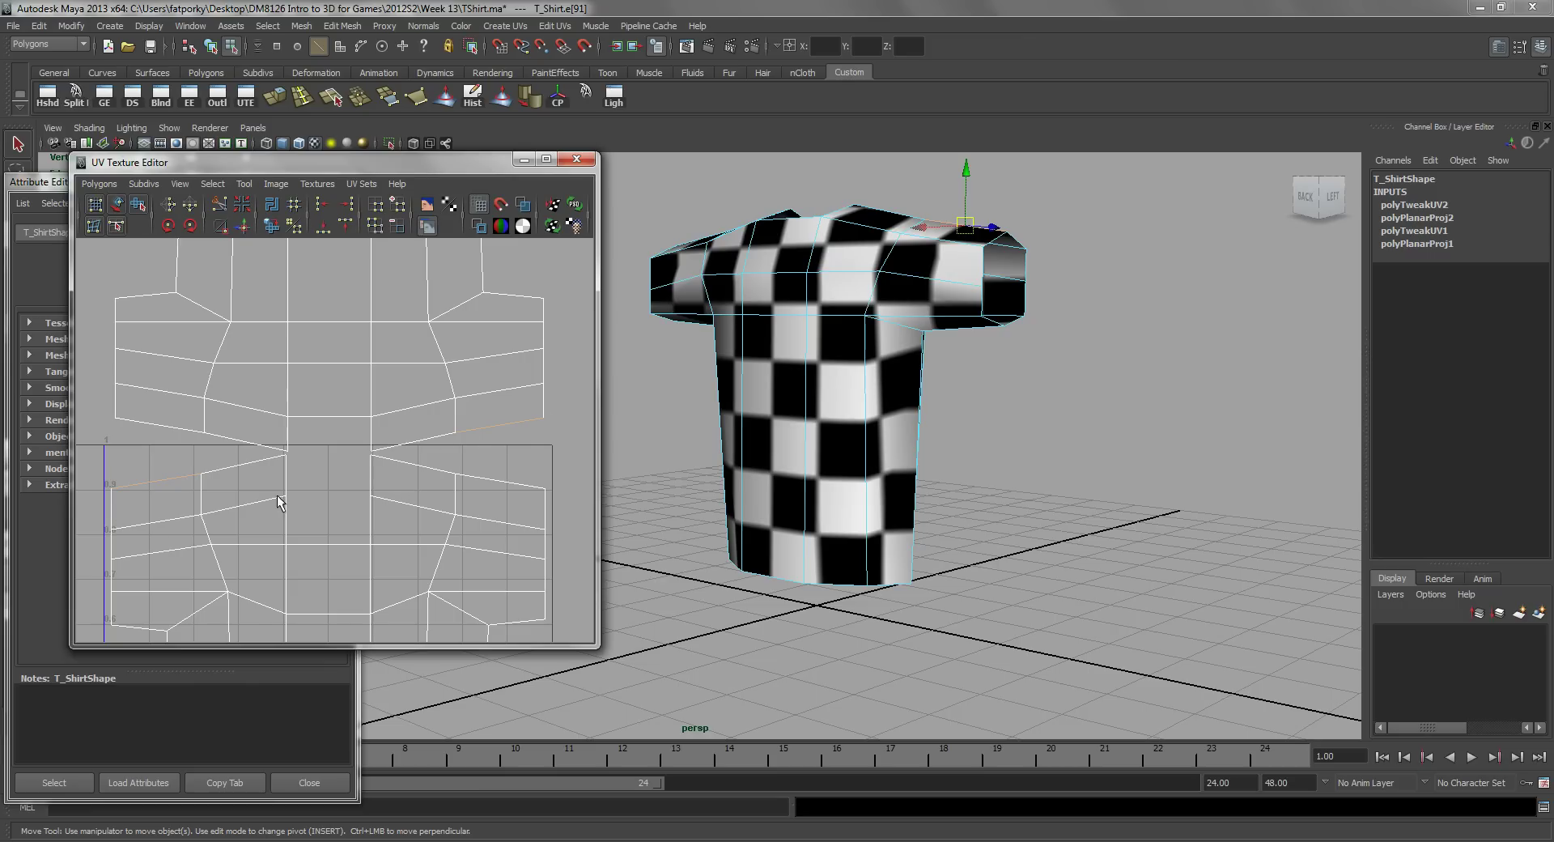
scroll(235, 365, down, 4)
alt+middle_drag(352, 435, 320, 512)
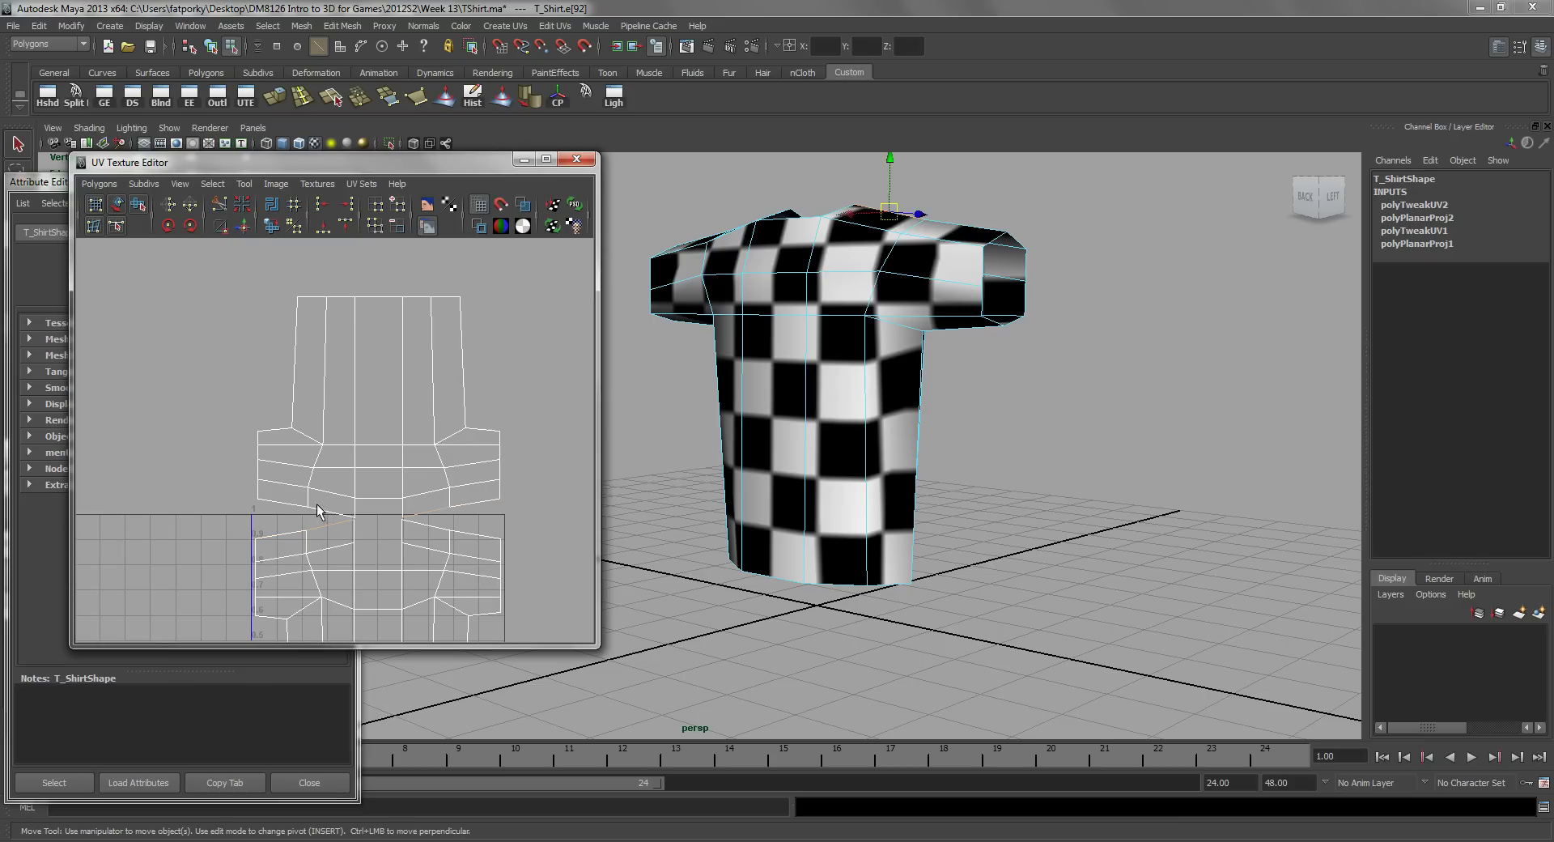
click(284, 500)
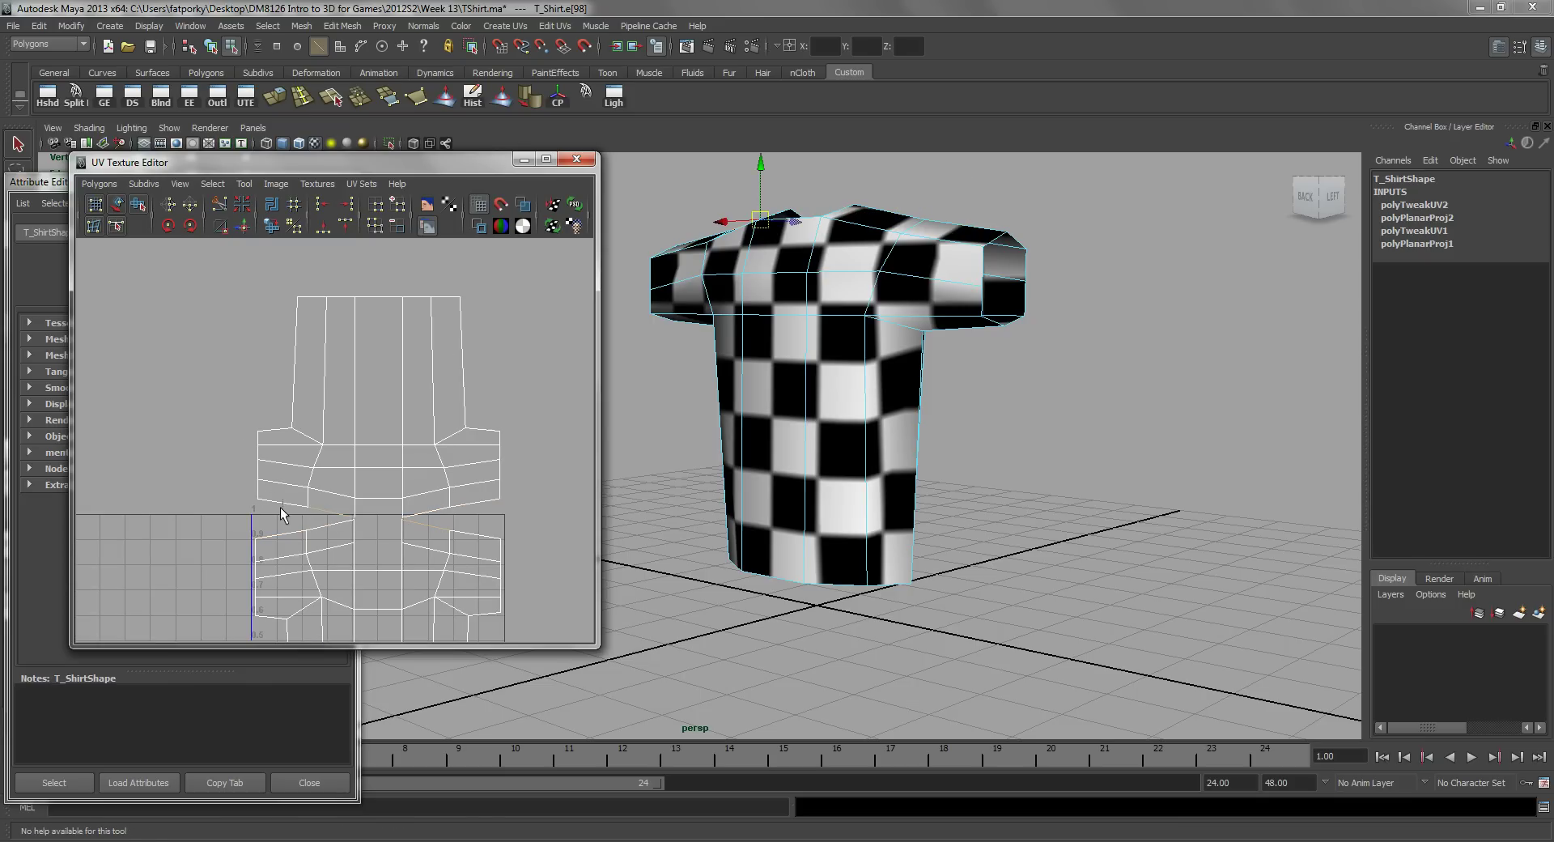
click(280, 507)
click(282, 503)
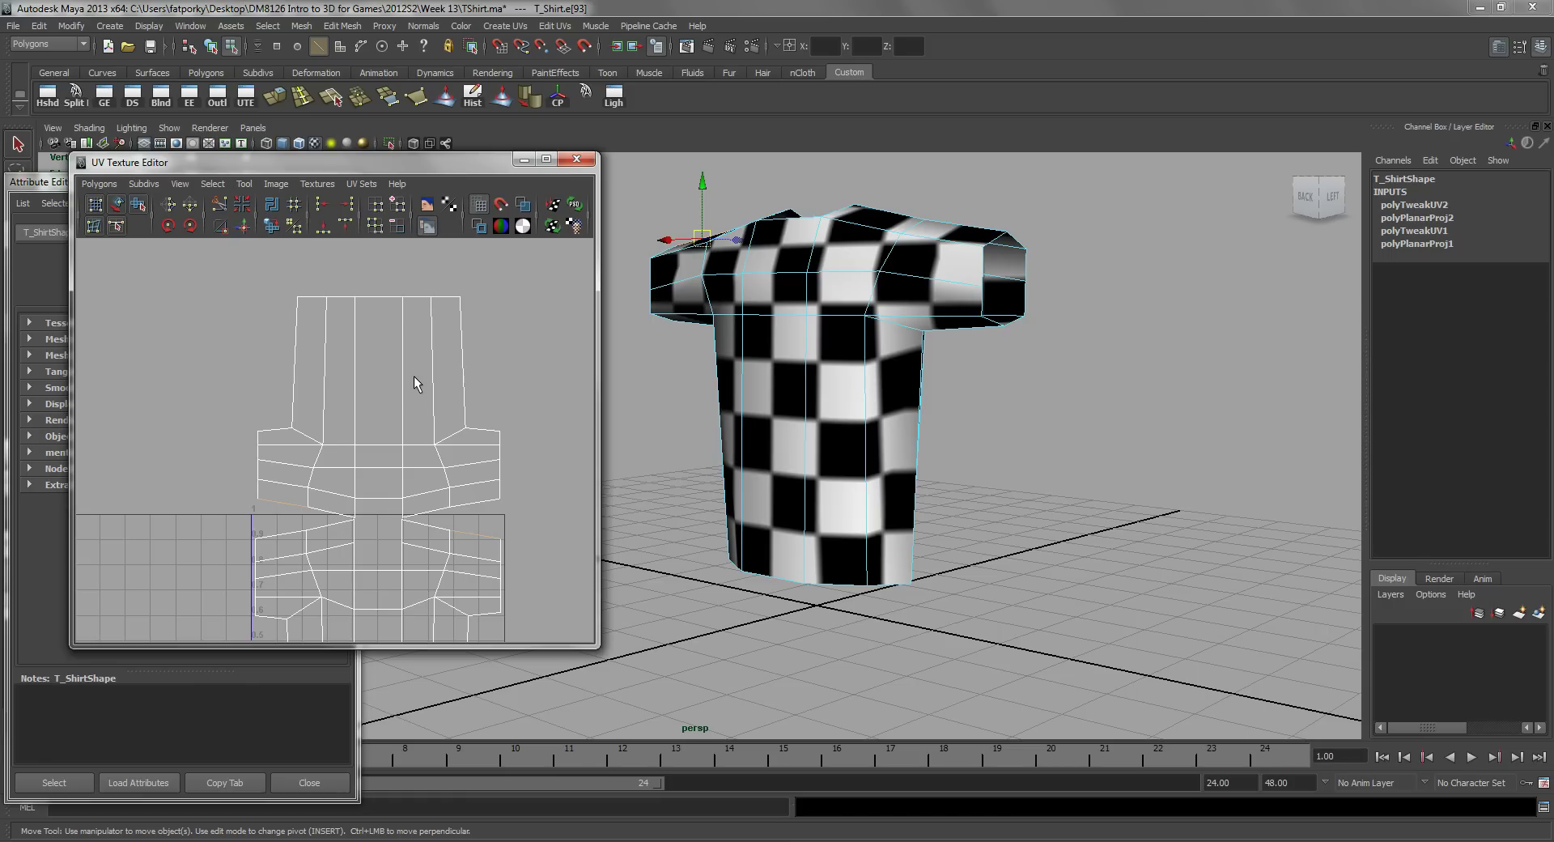
Flip the entire back UV shell horizontally so its shoulder edges sit opposite their matching front edges, and clear the selection.
right_drag(431, 381, 444, 419)
drag(222, 276, 461, 455)
drag(521, 508, 521, 508)
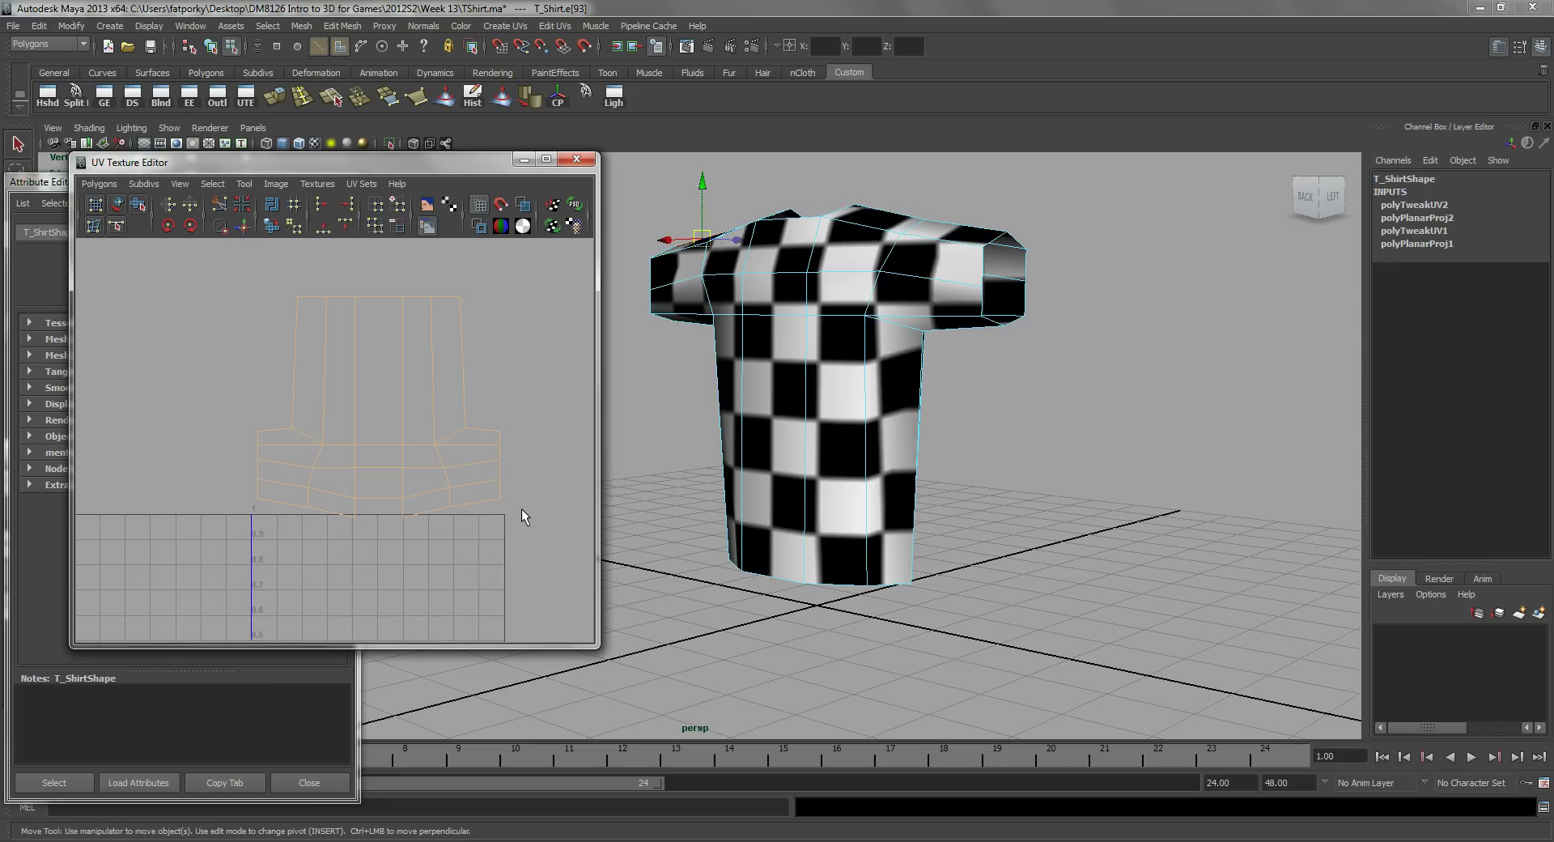
click(190, 226)
click(499, 399)
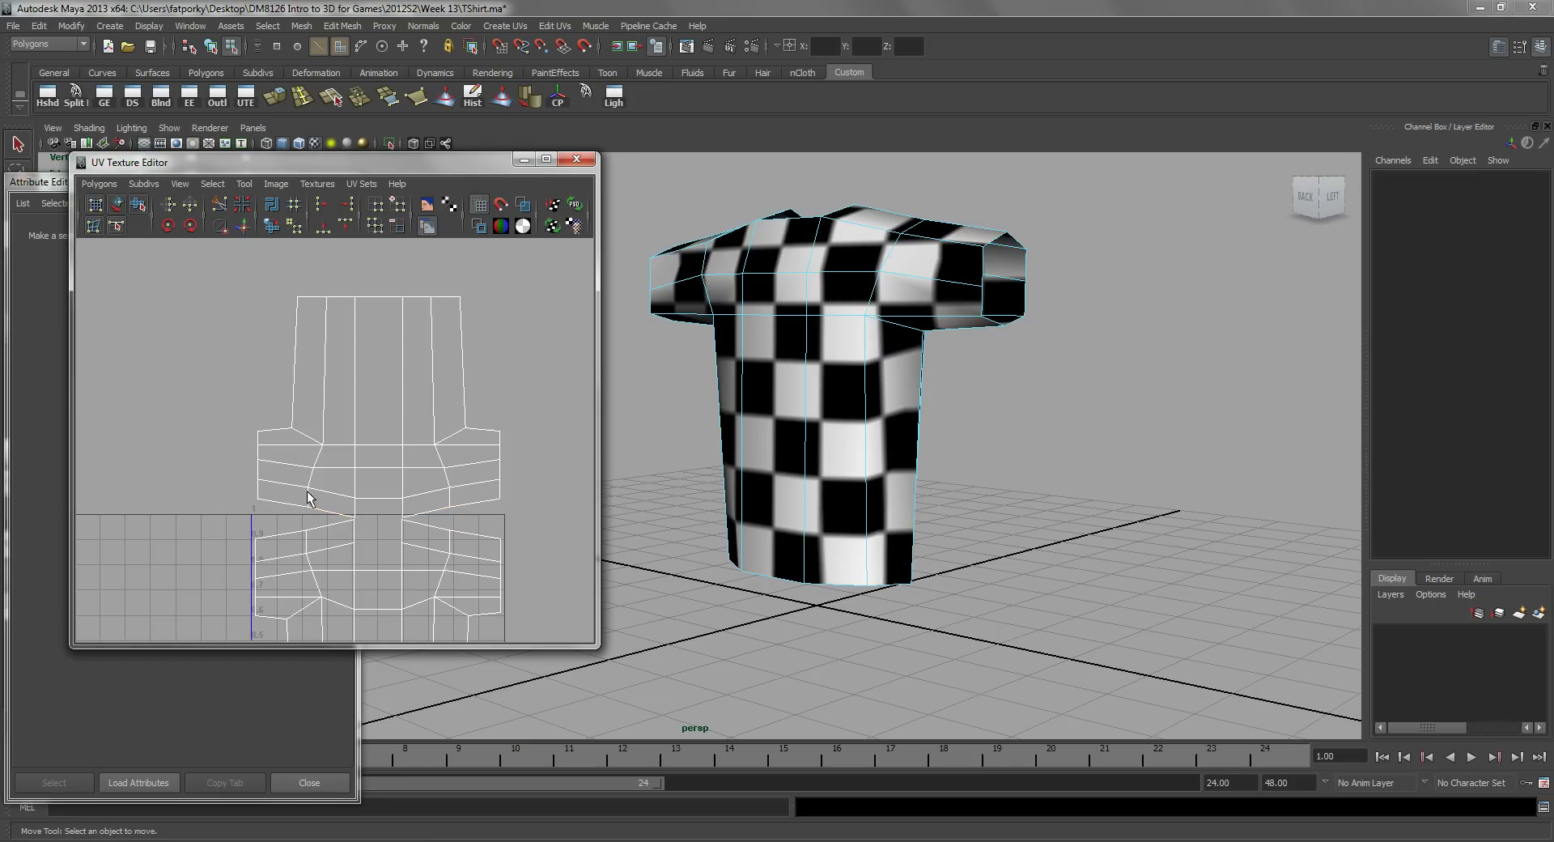
Select the shoulder edges on both sides of the neck and join the front and back shells with Sew UV Edges.
alt+right_drag(306, 426, 476, 448)
alt+middle_drag(476, 447, 444, 437)
click(455, 458)
click(455, 458)
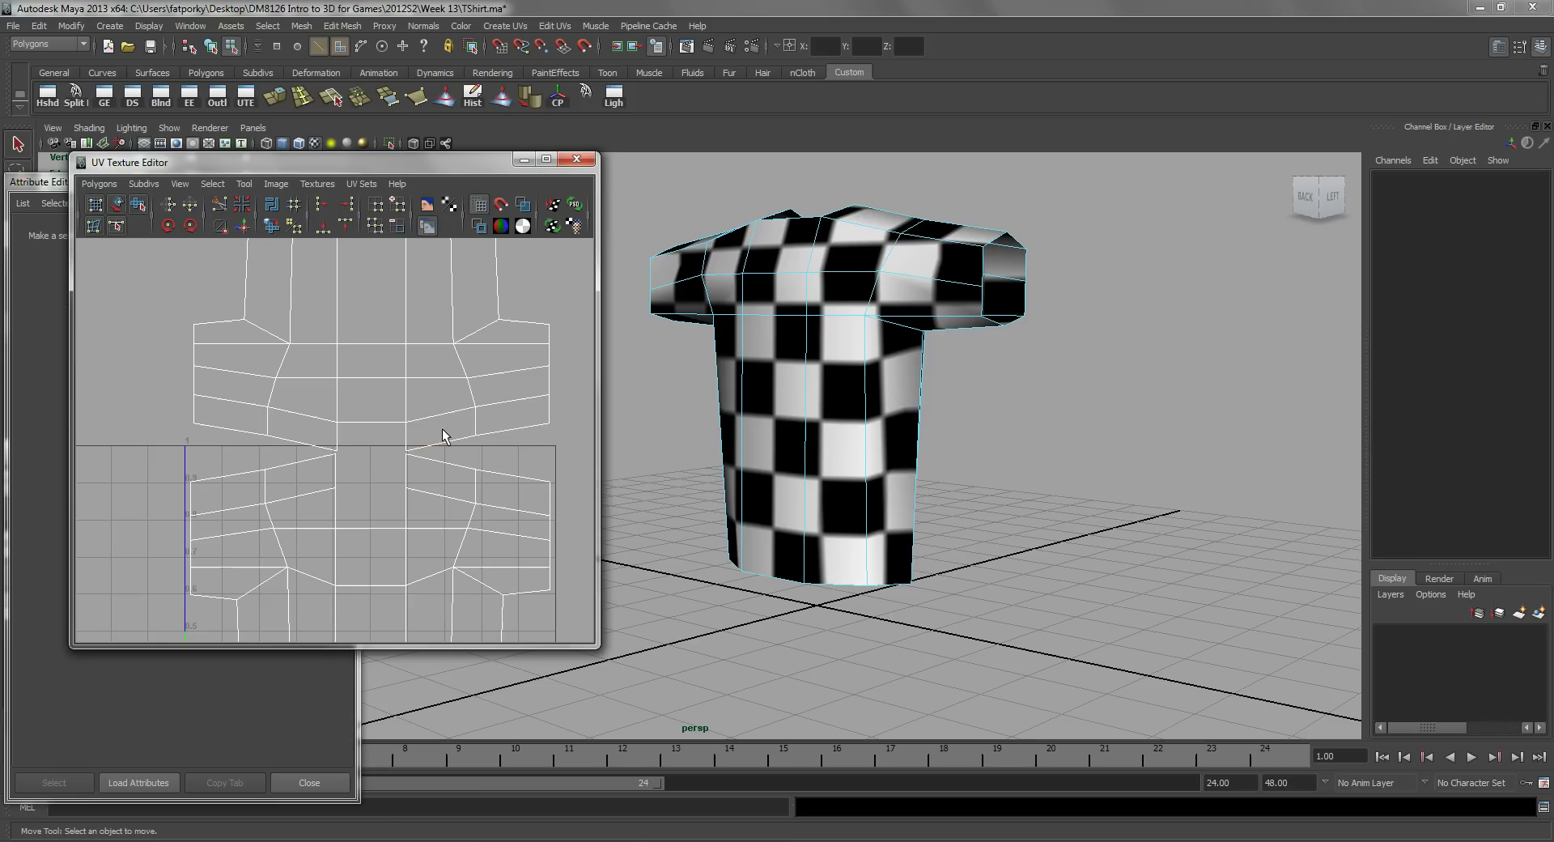
right_drag(441, 402, 457, 432)
click(474, 446)
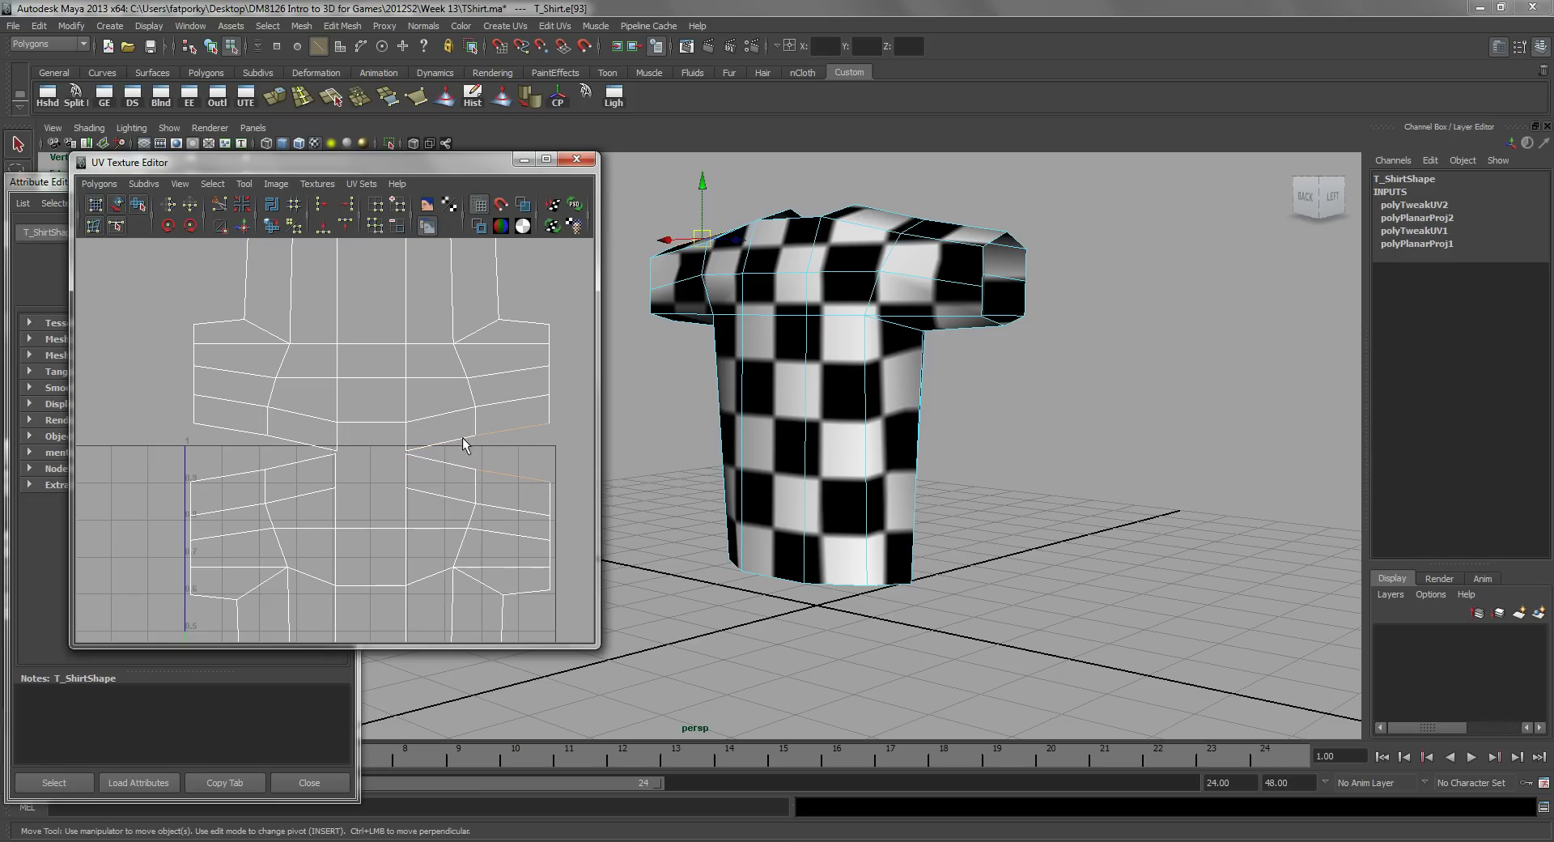
click(458, 459)
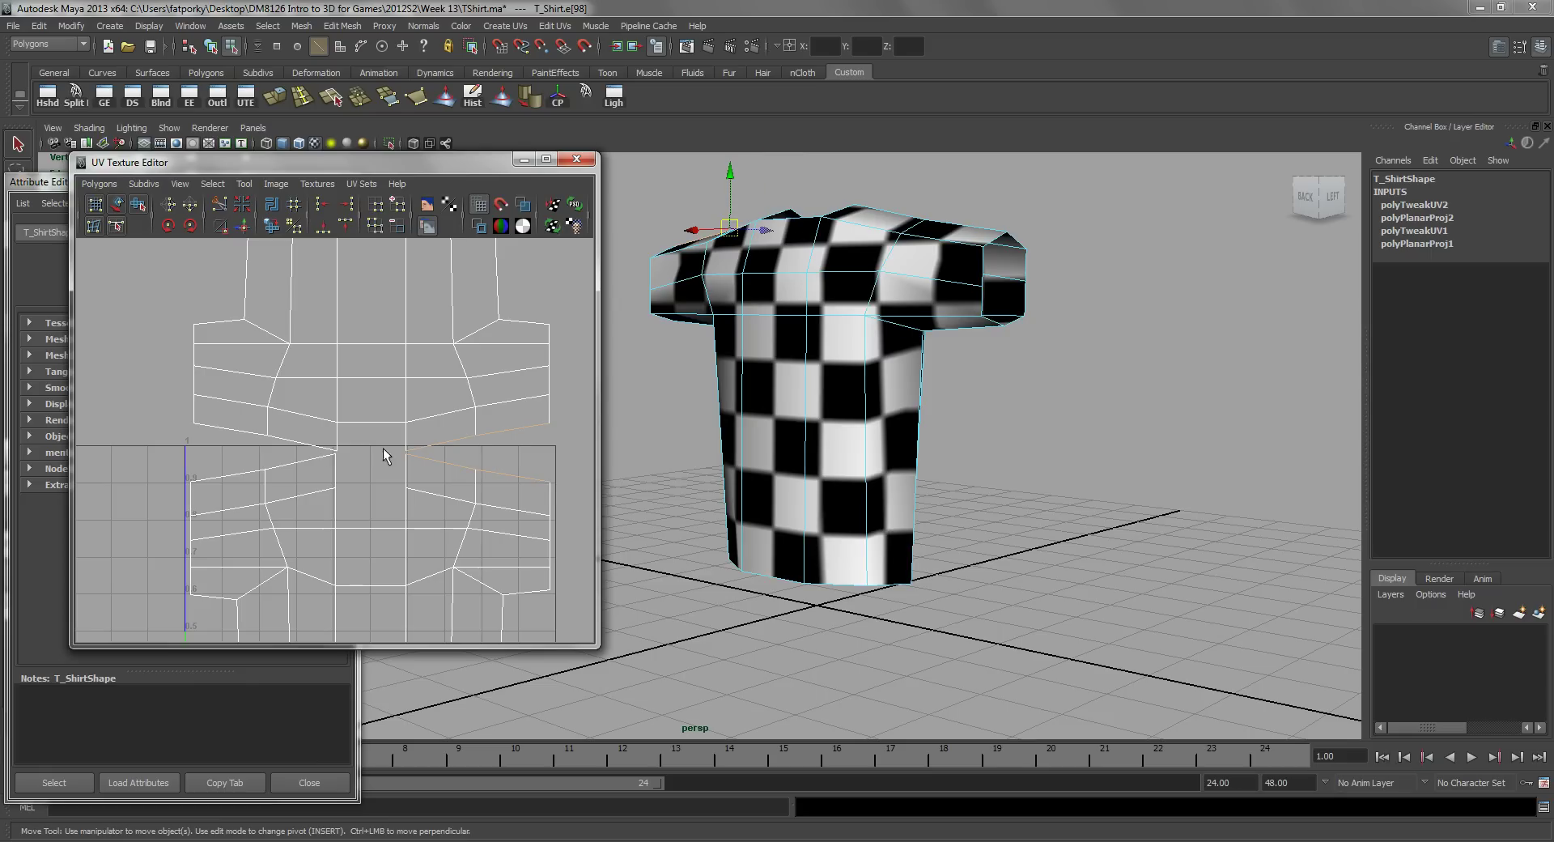
click(309, 454)
shift+click(230, 442)
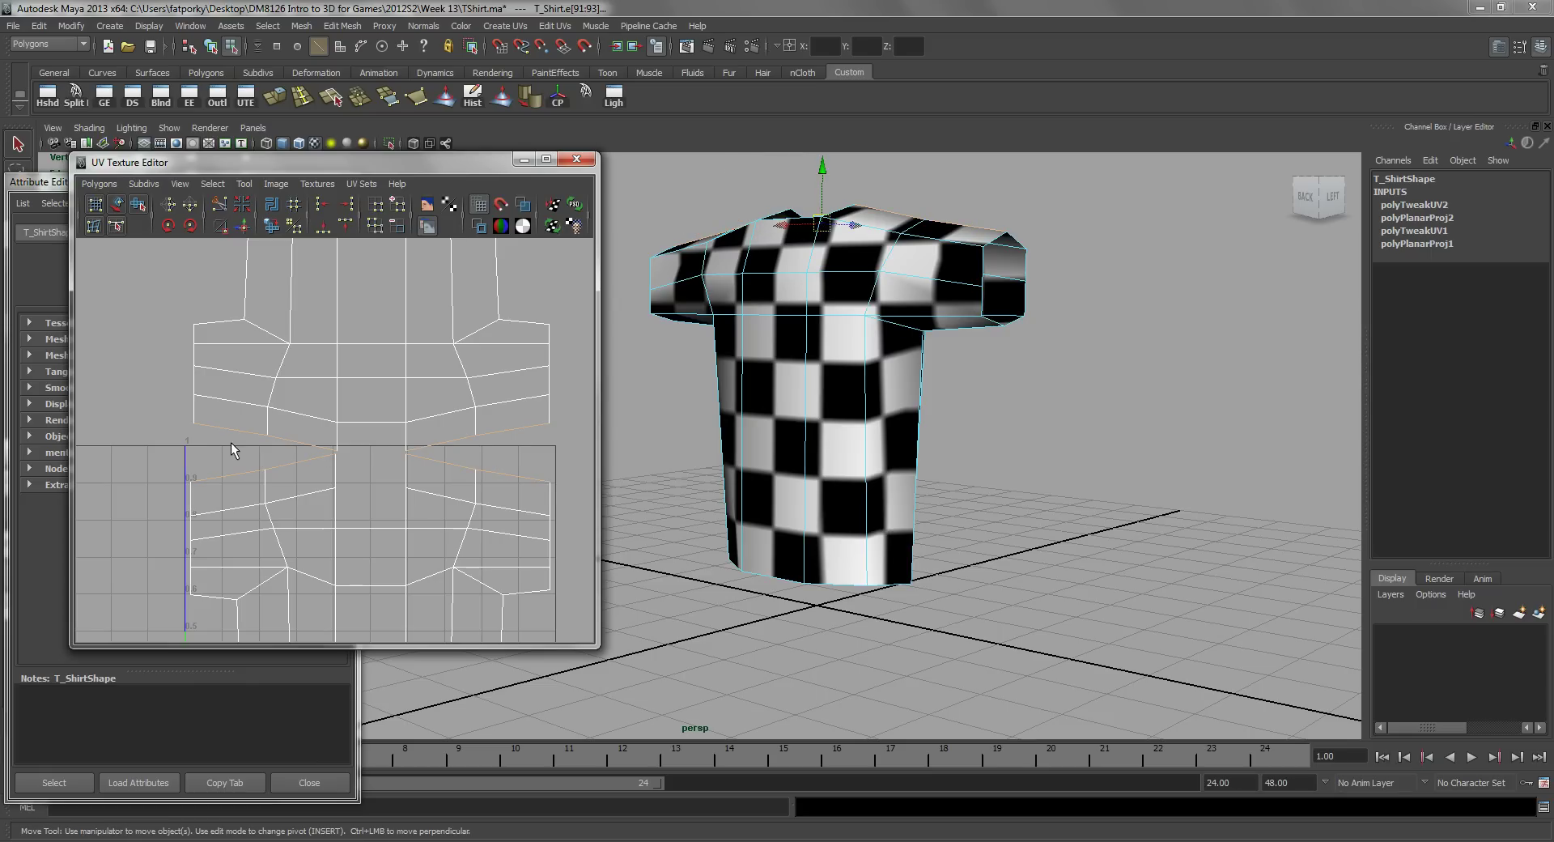
click(98, 184)
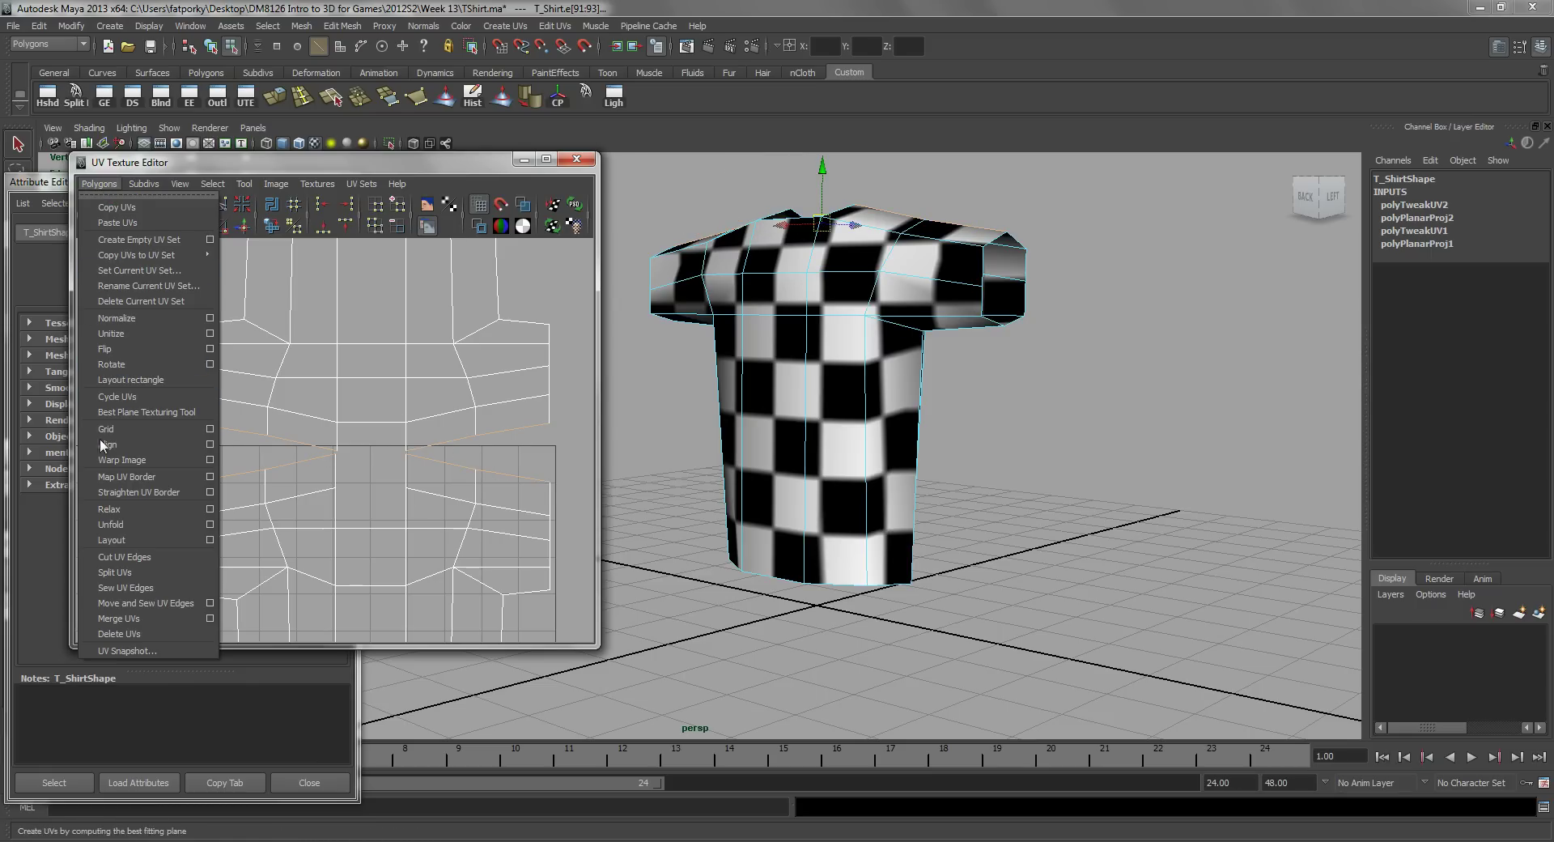
click(161, 592)
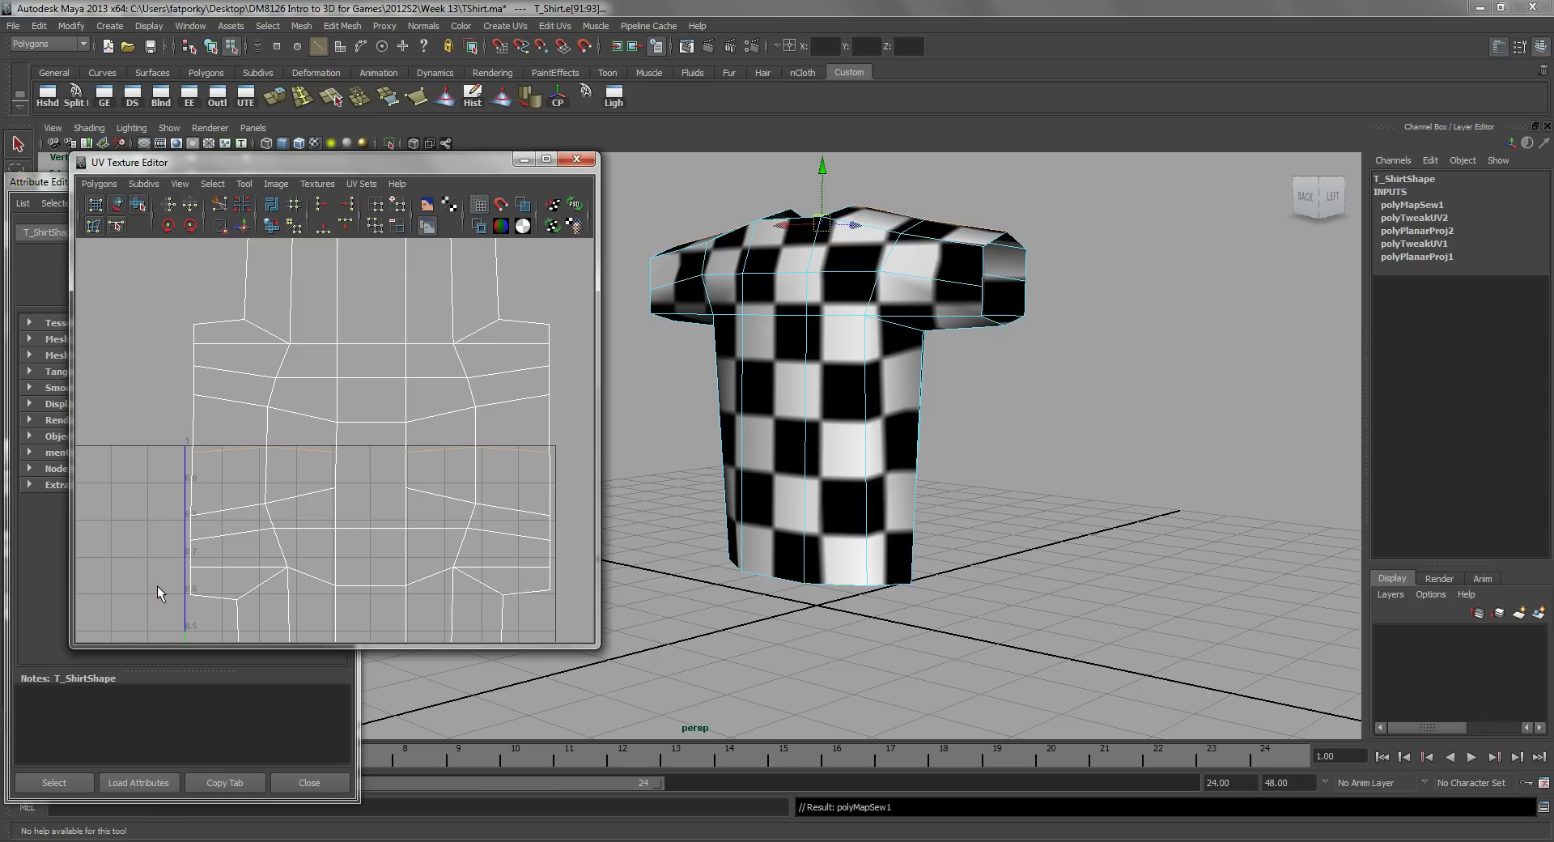
Examine the checker pattern across the sewn shoulder, sleeve, underarm and side of the T-shirt for distortion.
alt+drag(912, 282, 926, 580)
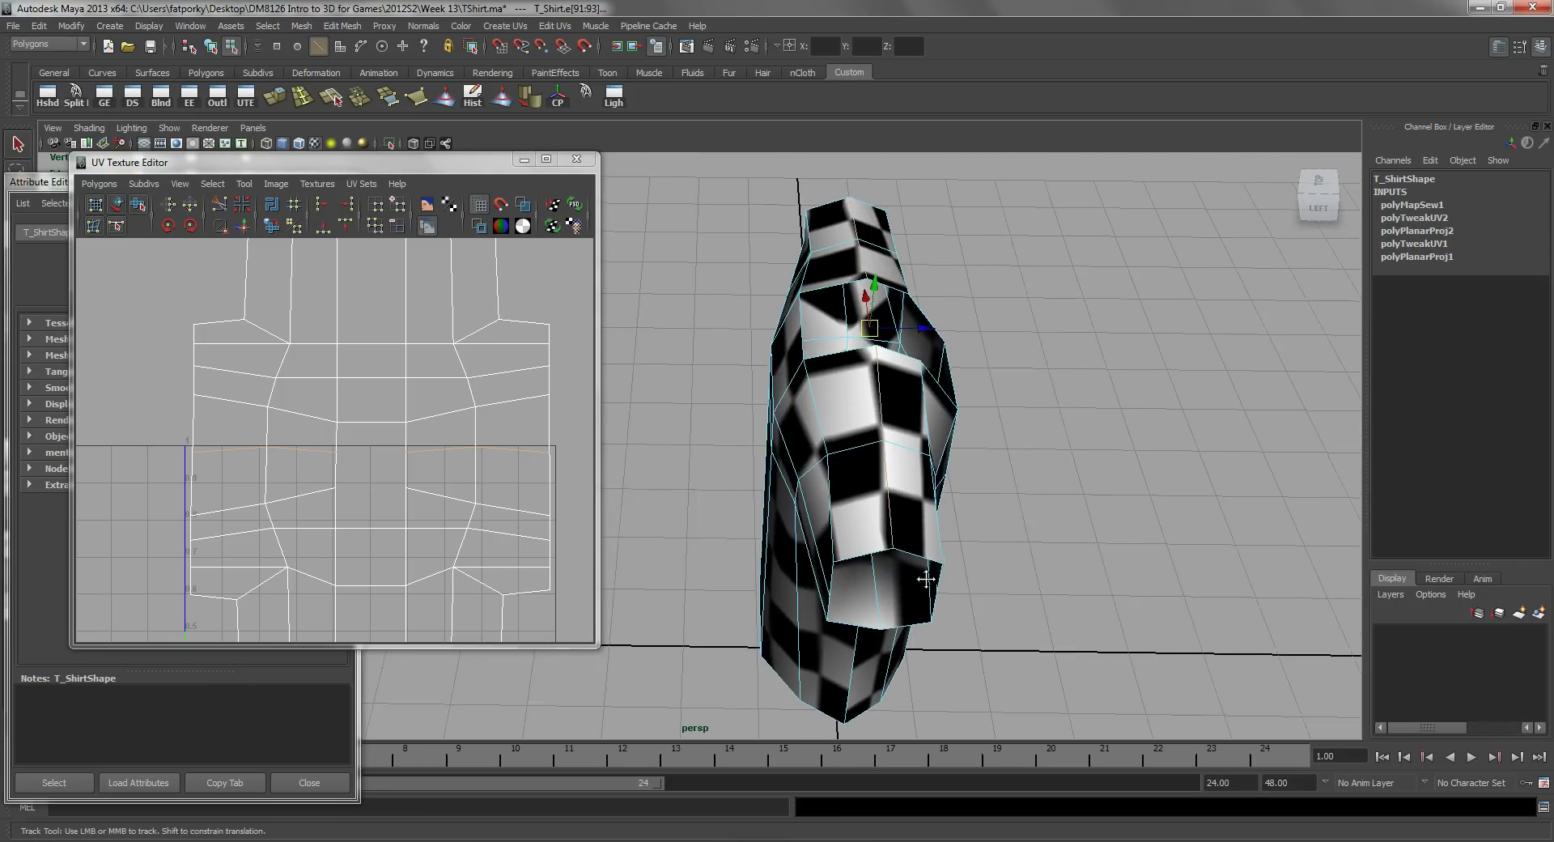
scroll(926, 579, up, 3)
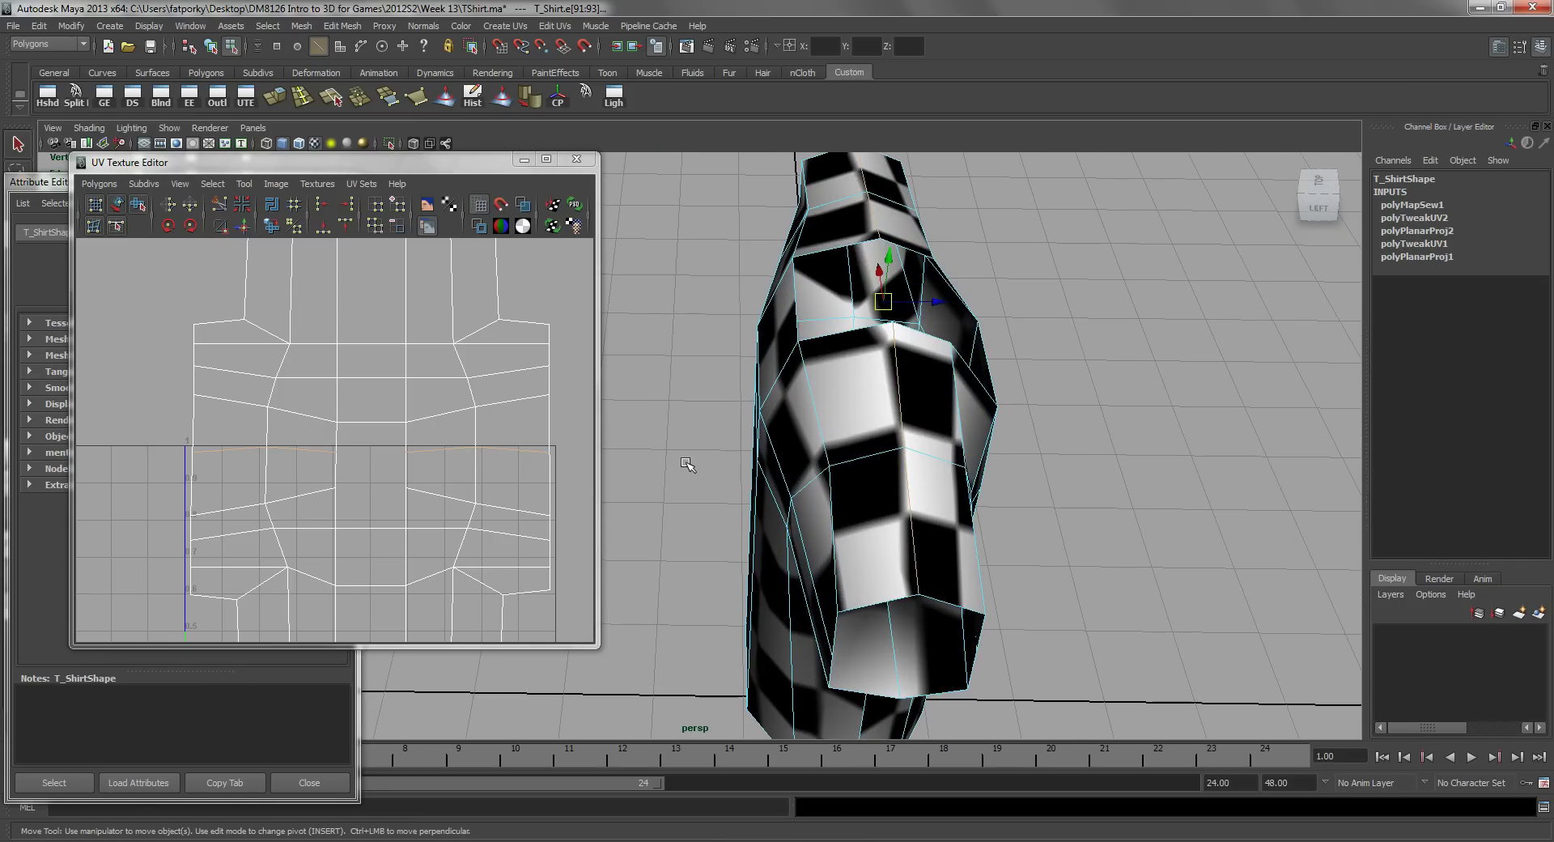
mouse_move(911, 505)
alt+mouse_down()
mouse_move(938, 522)
mouse_move(898, 510)
mouse_move(919, 500)
alt+mouse_up()
alt+middle_drag(444, 410, 442, 452)
alt+drag(842, 548, 809, 530)
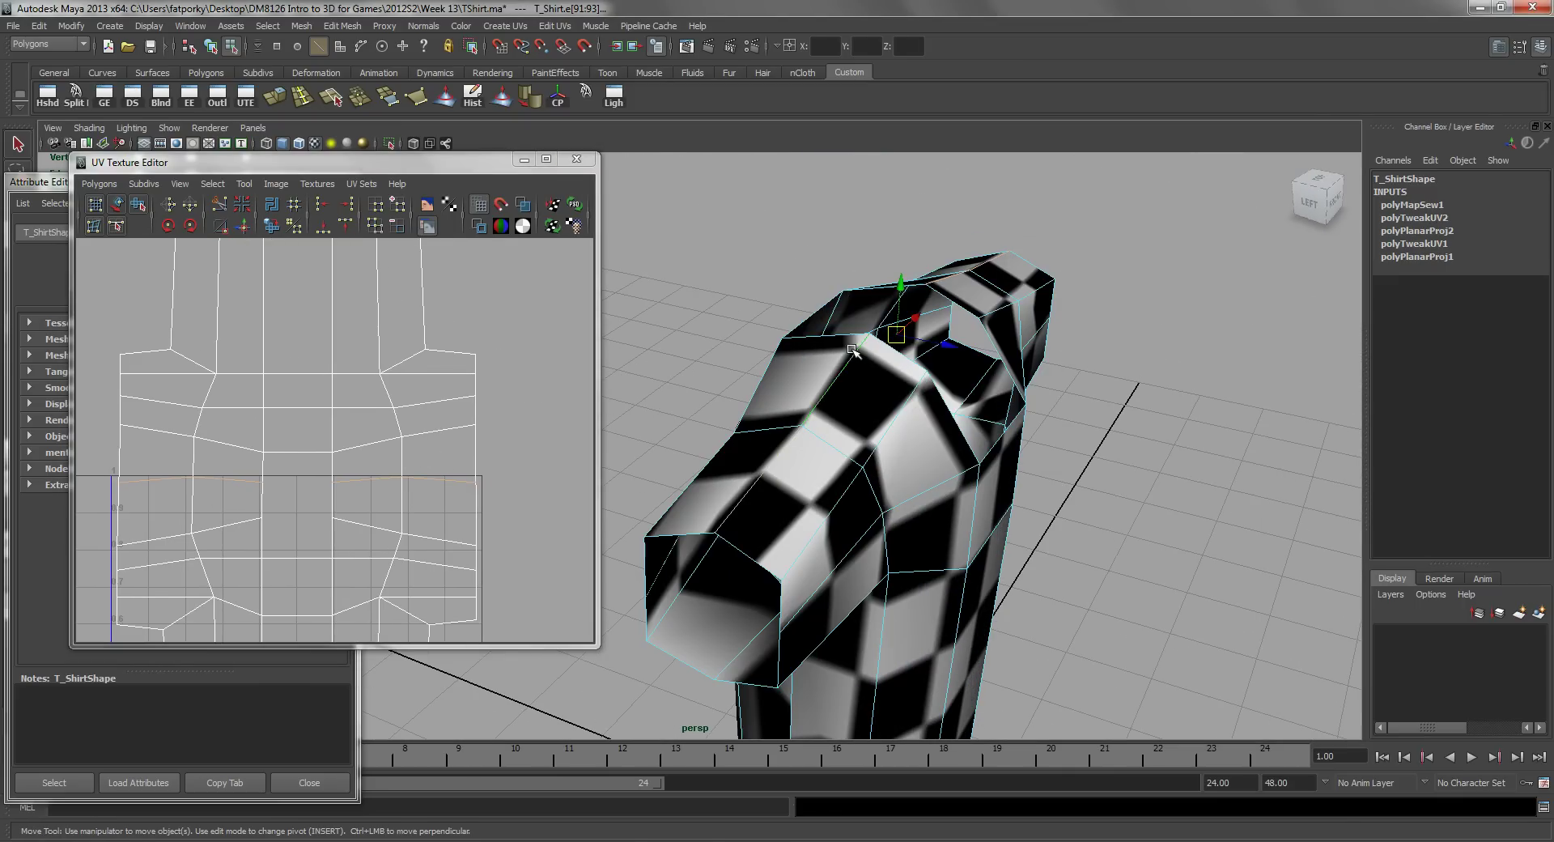
alt+drag(773, 477, 855, 411)
alt+middle_drag(874, 647, 890, 568)
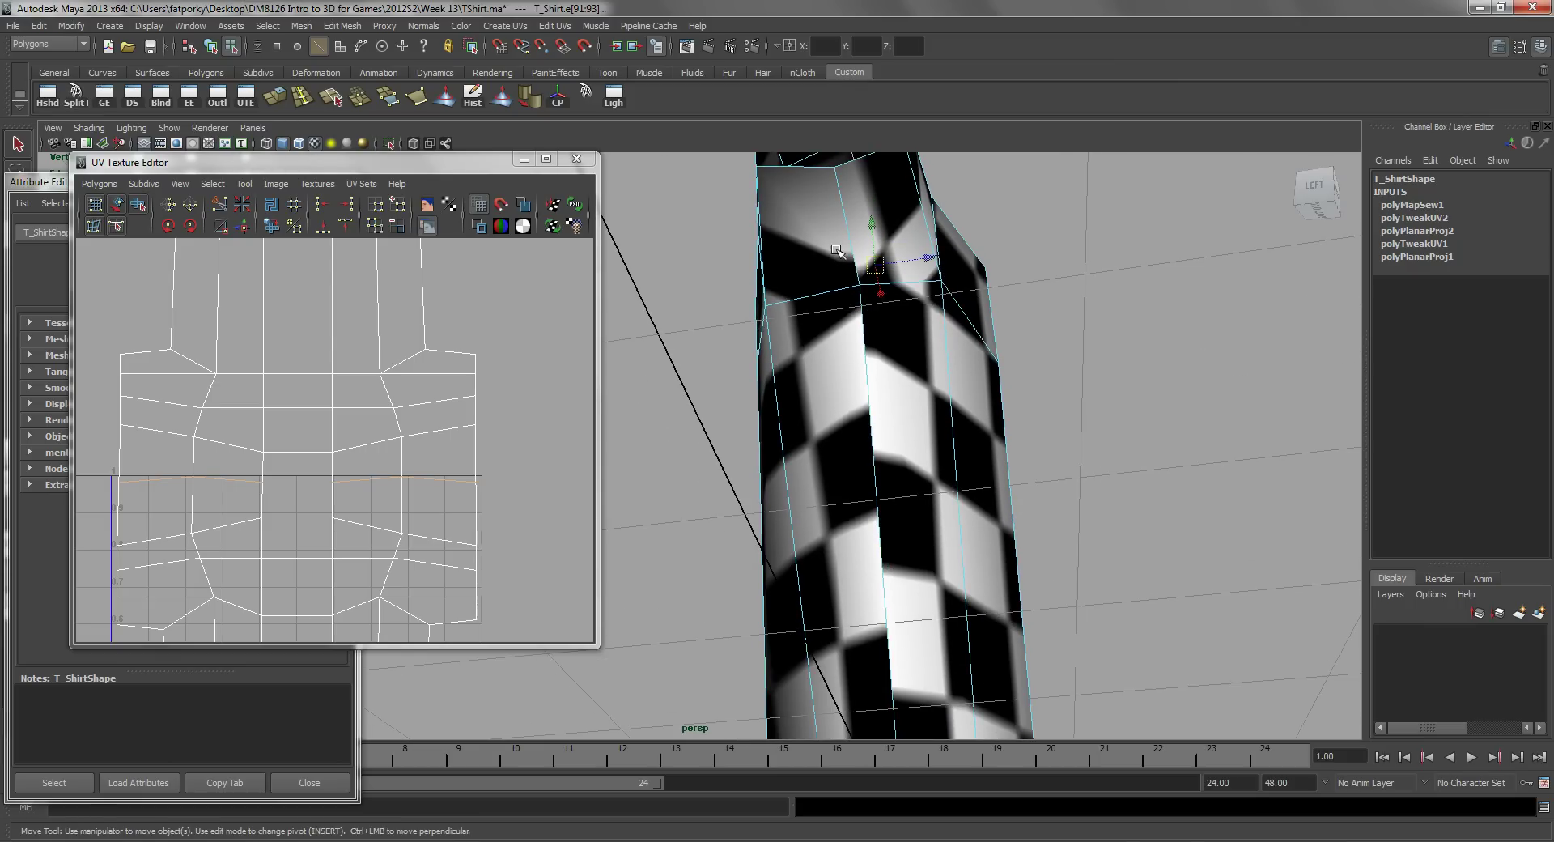
alt+middle_drag(838, 251, 852, 289)
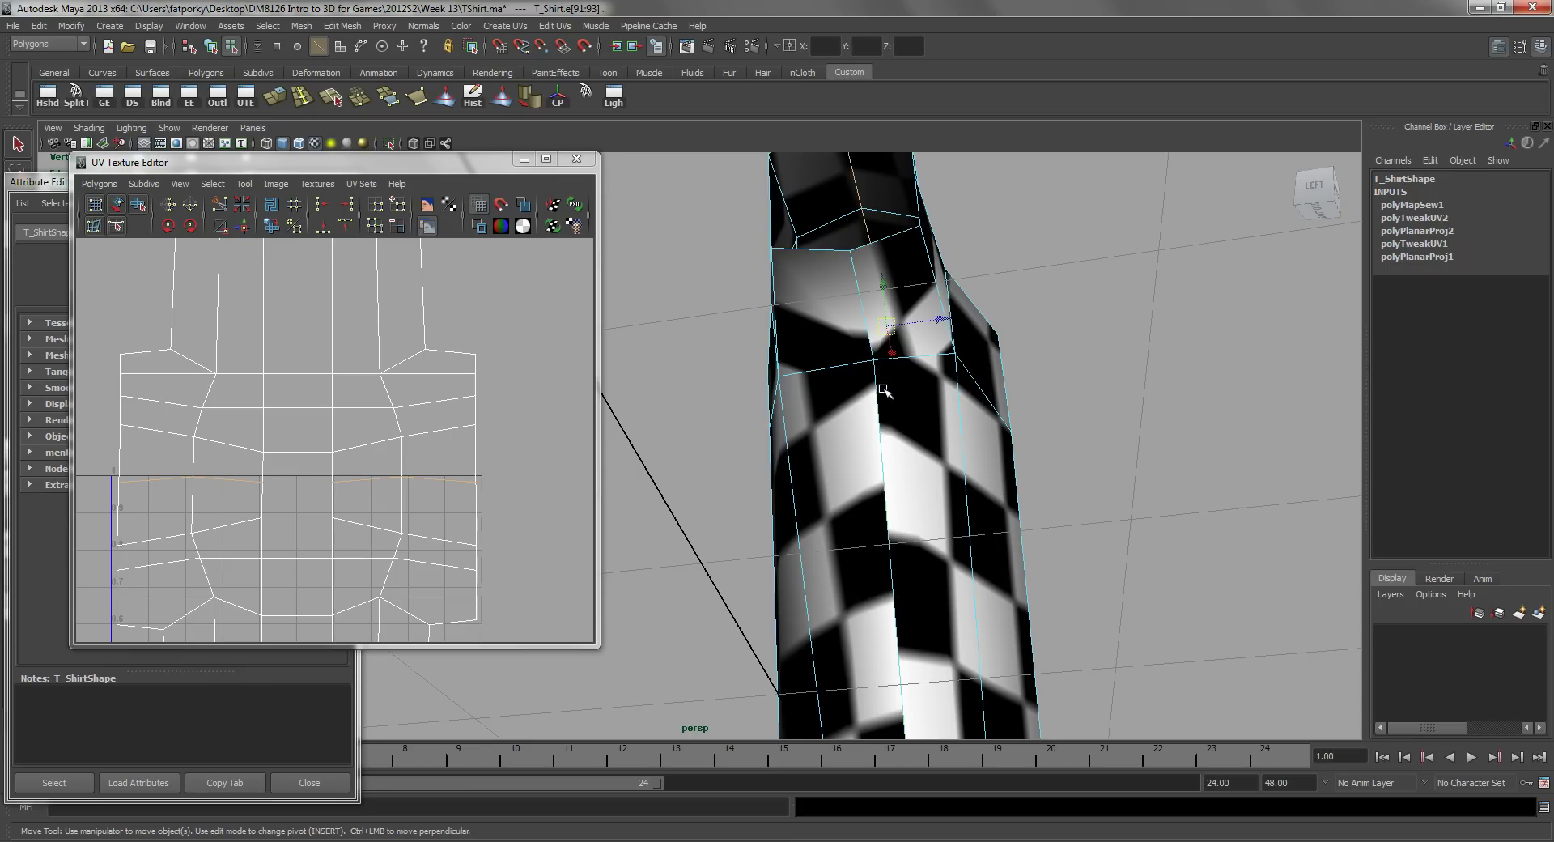
alt+drag(1123, 626, 890, 486)
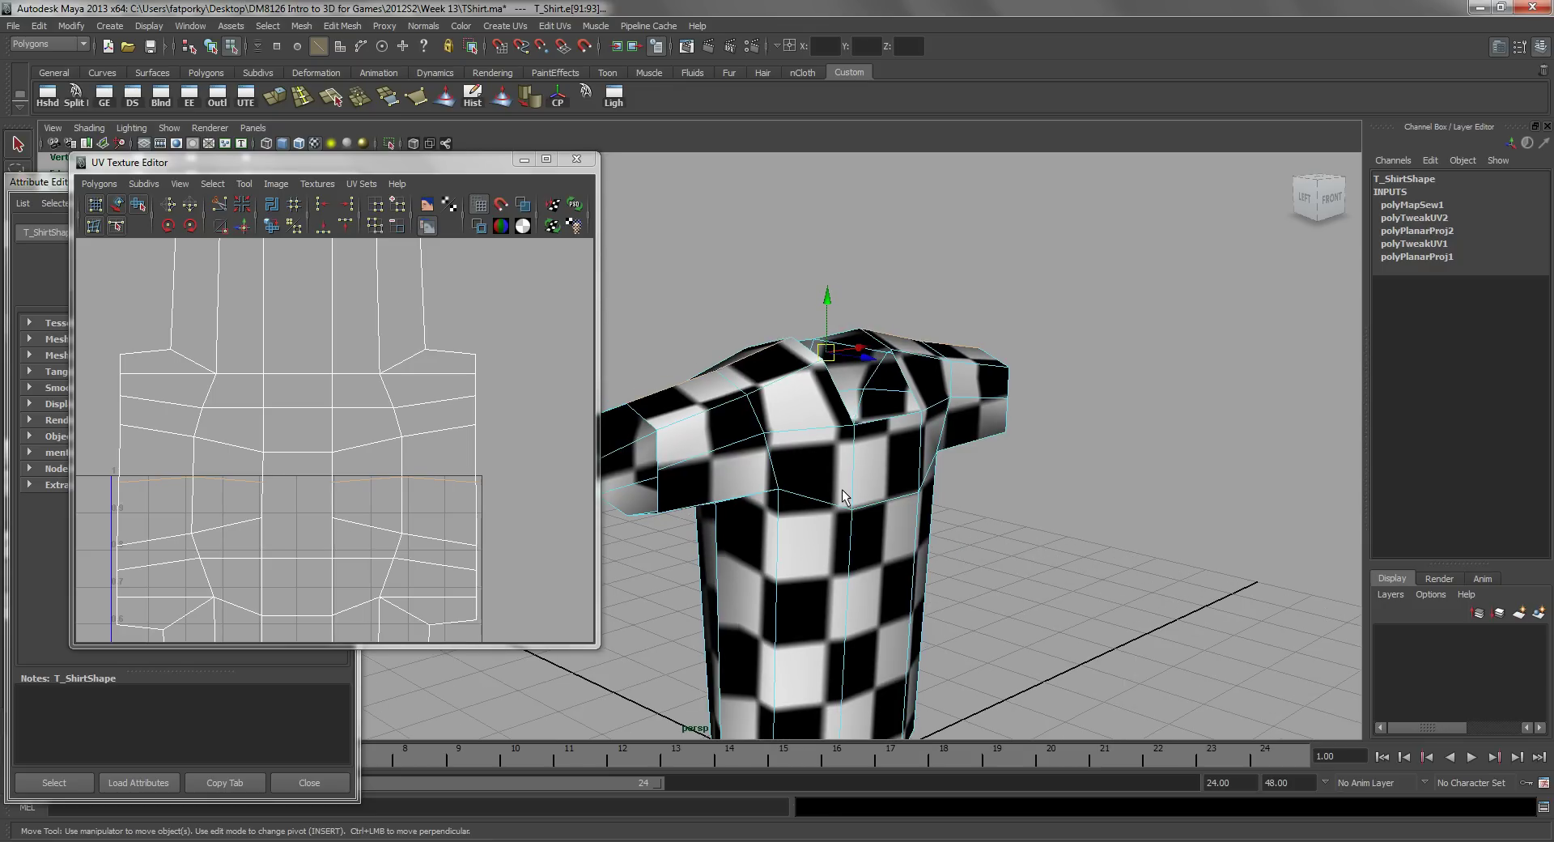
Move the two back sleeve-end UVs nearest the shoulder seam slightly down to even out the sleeve rows.
right_drag(889, 470, 906, 467)
alt+drag(902, 526, 793, 485)
click(829, 510)
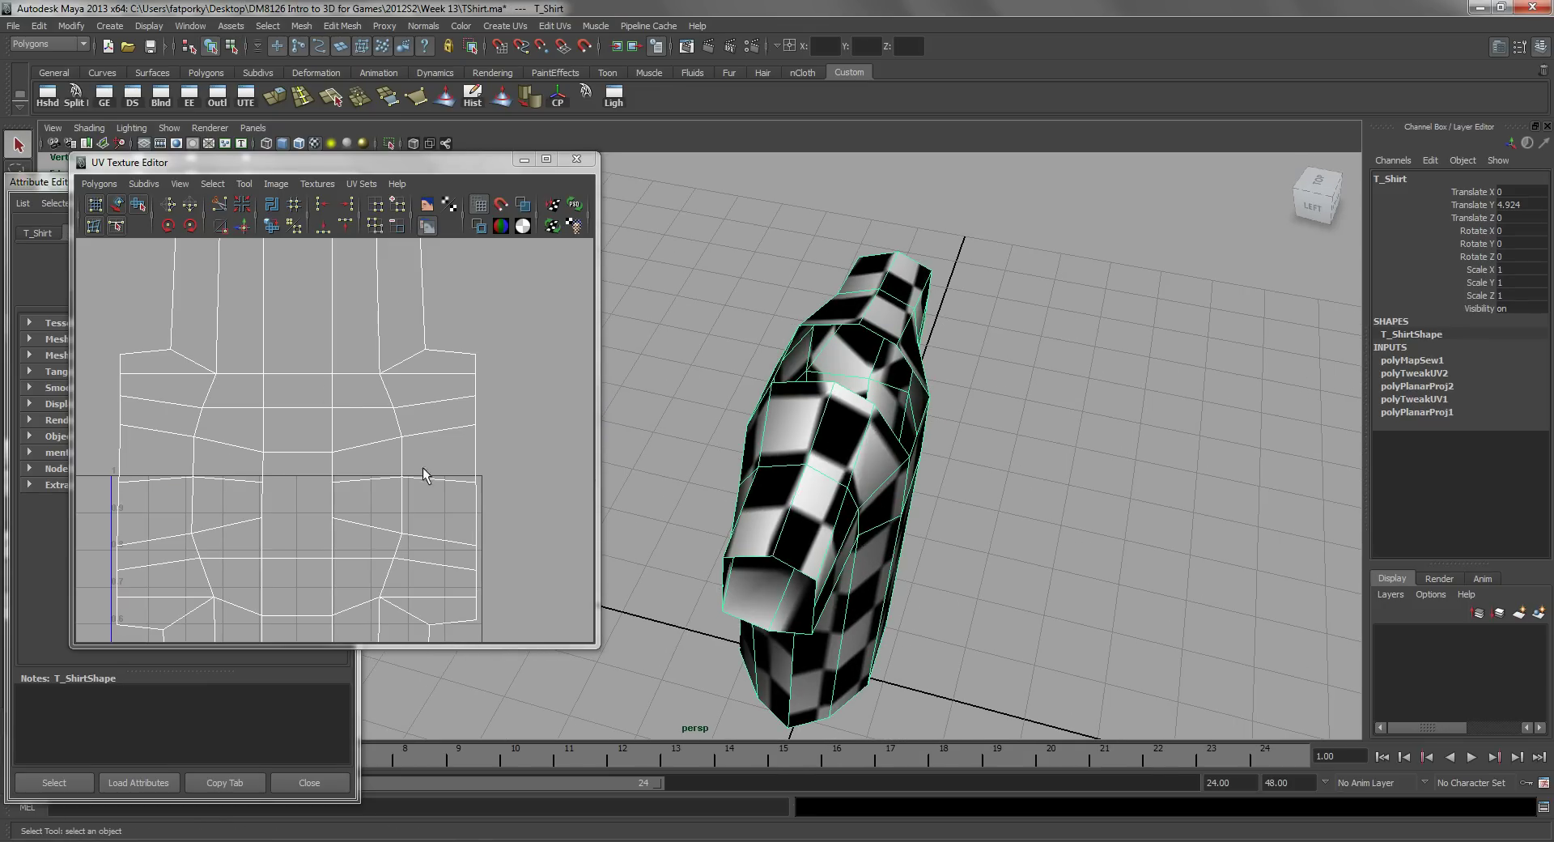
right_drag(450, 425, 488, 408)
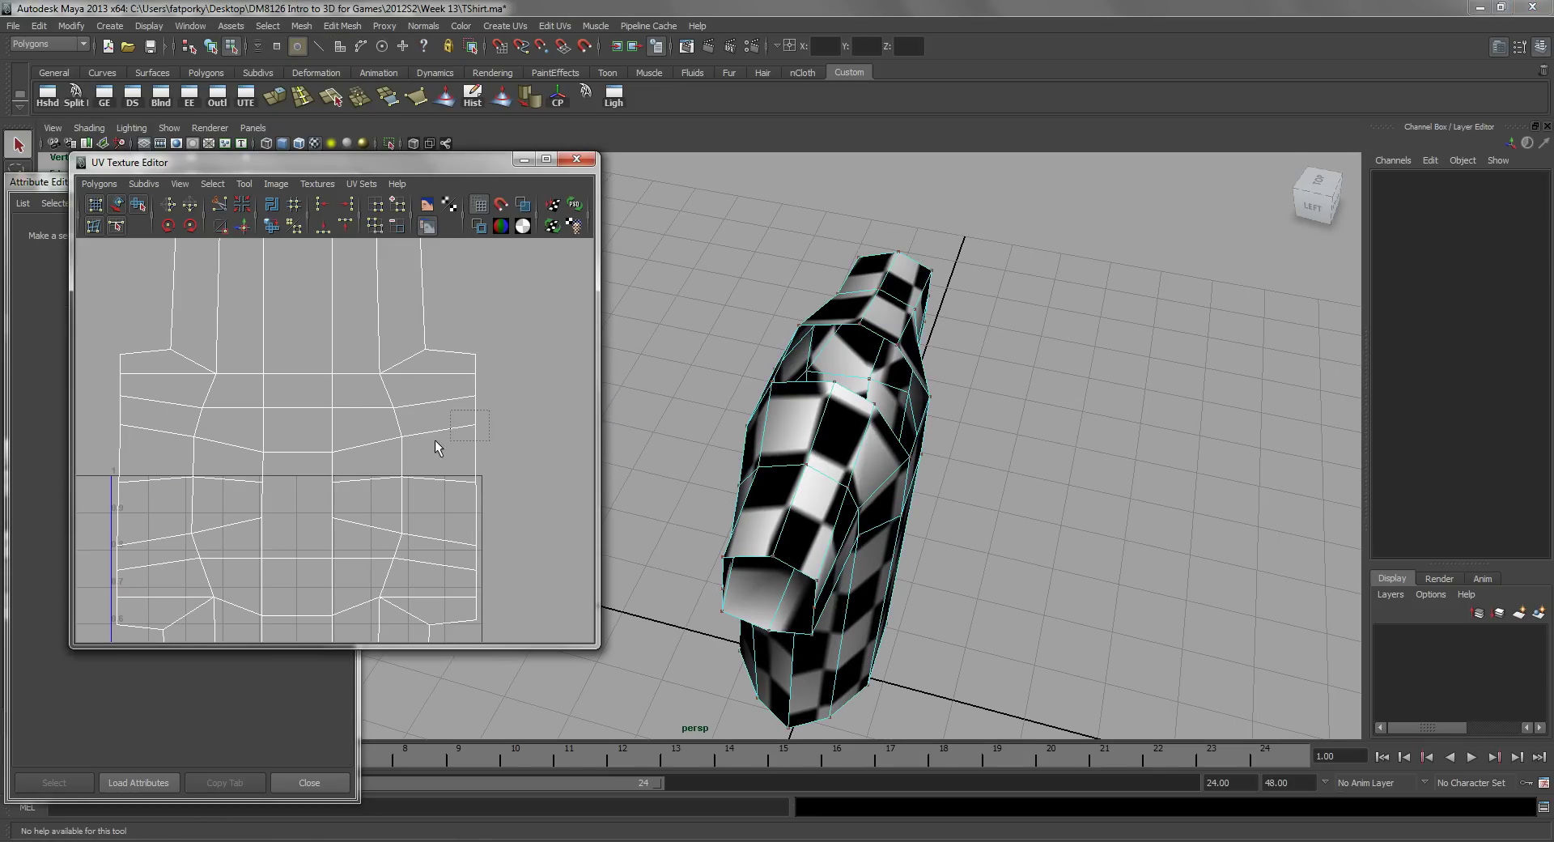
drag(488, 409, 434, 447)
shift+drag(142, 420, 89, 442)
key(w)
drag(302, 347, 301, 352)
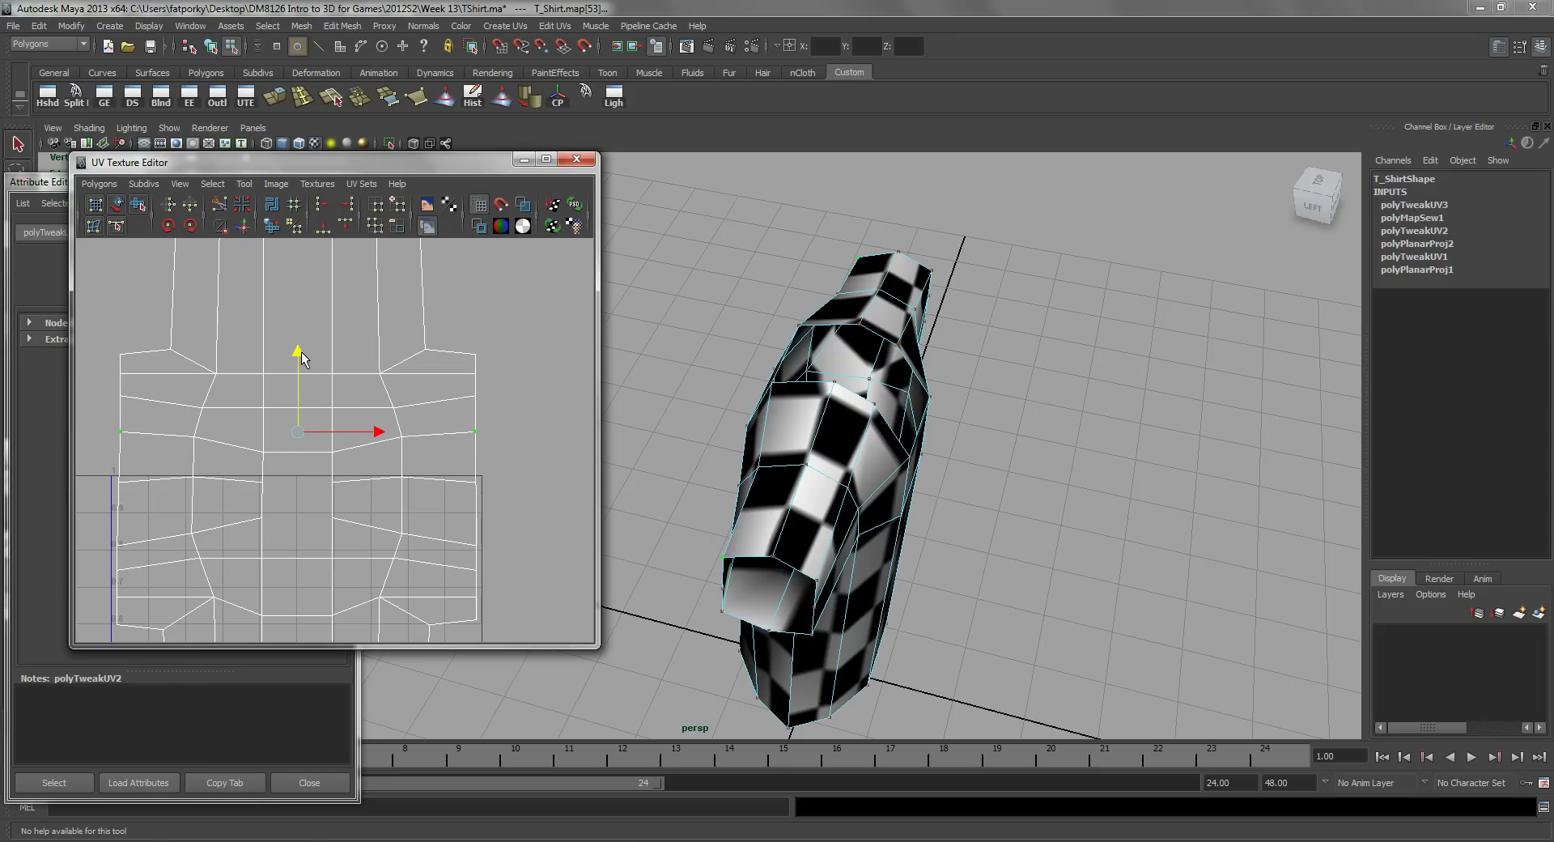
Move the two front sleeve-end UVs in the first row below the shoulder seam up toward the seam.
drag(470, 551, 469, 557)
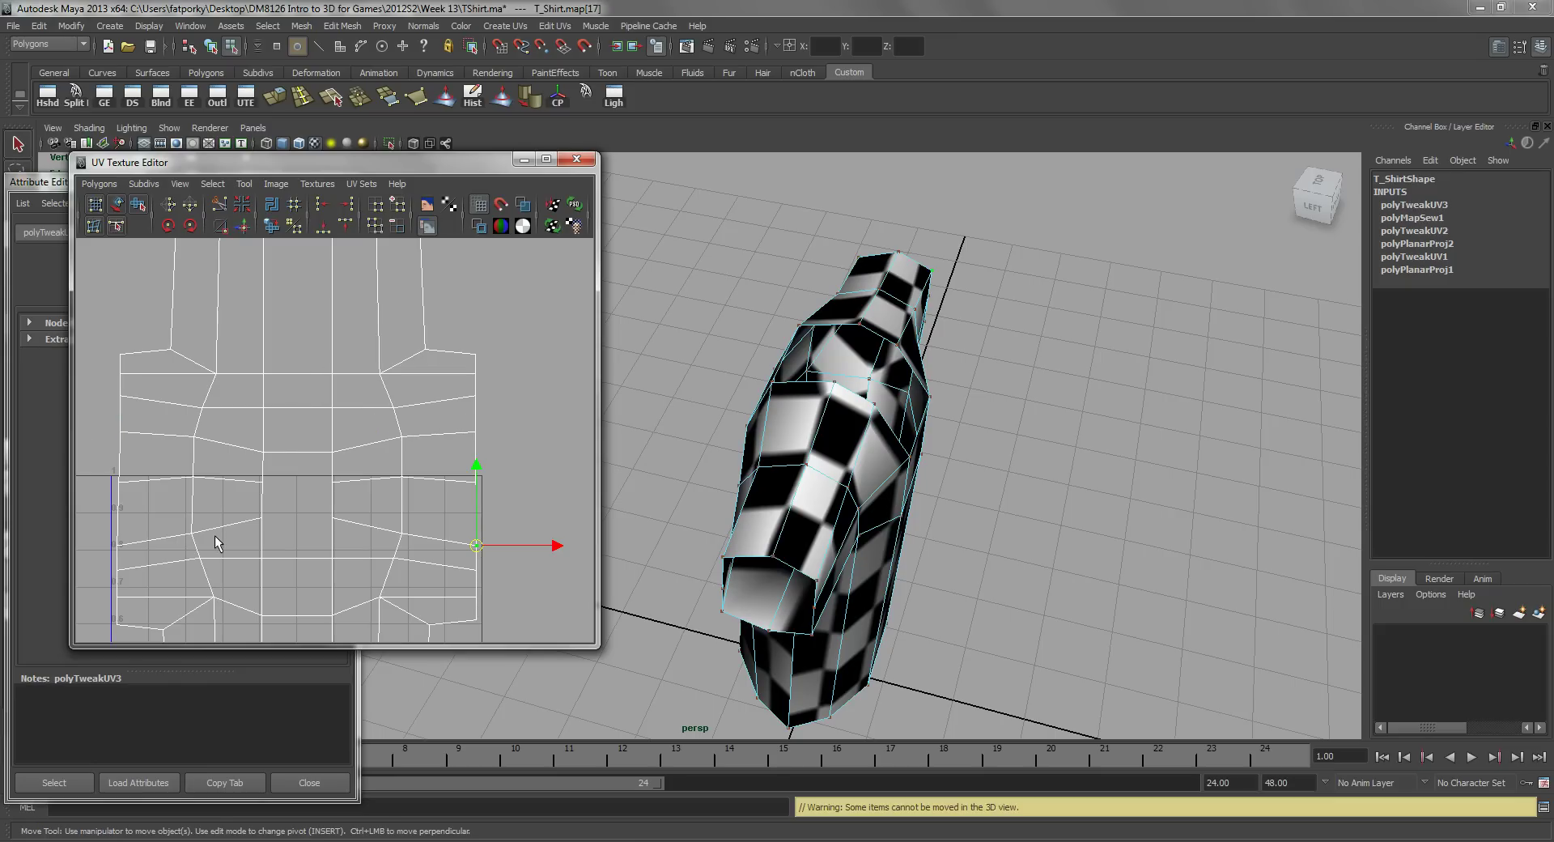
shift+drag(103, 555, 128, 542)
drag(296, 463, 319, 443)
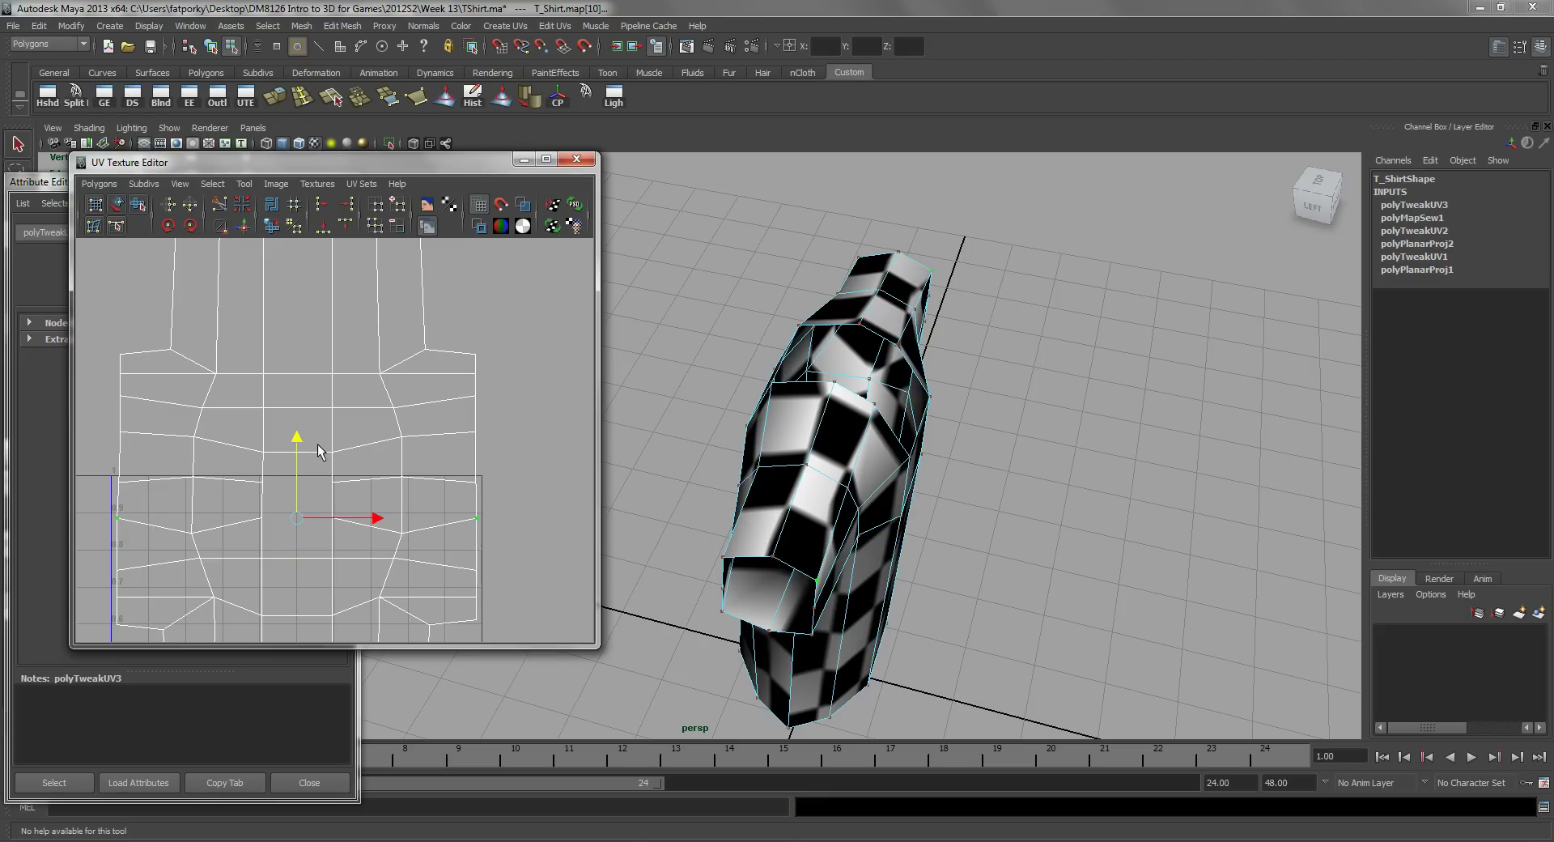
Raise the mid-sleeve UVs on both sides of that front row to line up better with the sleeve ends.
drag(411, 523, 384, 548)
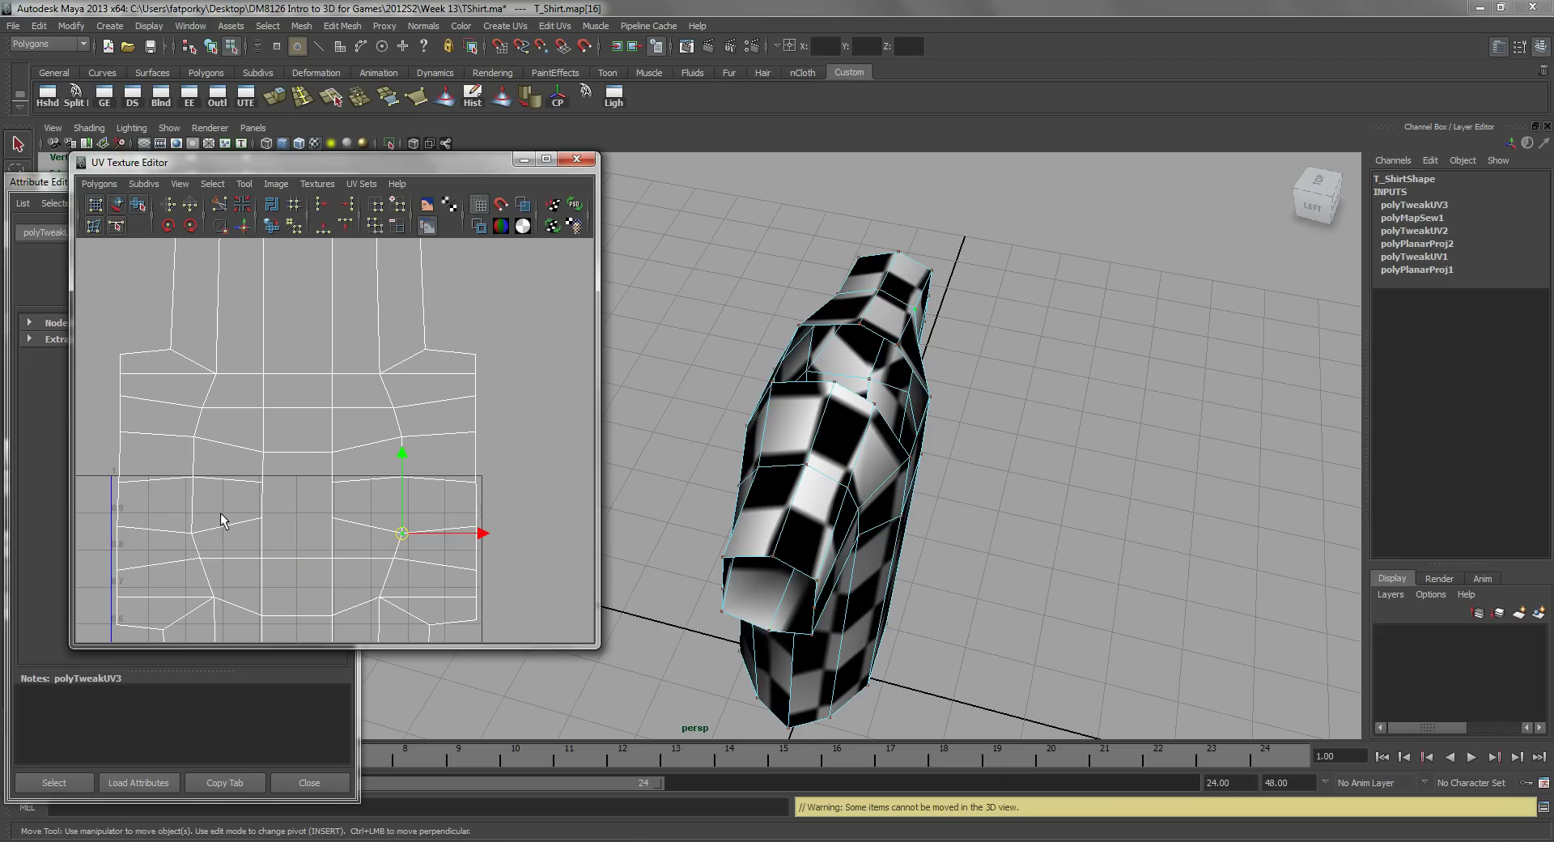
shift+click(183, 536)
drag(297, 456, 300, 440)
Select all UVs of the joined T-shirt shell, scale them down and move them into the 0 to 1 texture square.
alt+right_drag(474, 497, 292, 462)
alt+middle_drag(340, 458, 342, 363)
alt+right_drag(399, 419, 316, 399)
alt+middle_drag(348, 396, 395, 436)
alt+right_drag(395, 436, 147, 269)
drag(442, 633, 441, 633)
alt+middle_drag(399, 482, 427, 455)
alt+right_drag(427, 454, 473, 484)
alt+middle_drag(427, 450, 502, 506)
alt+right_drag(503, 506, 450, 491)
key(r)
middle_drag(474, 498, 457, 493)
key(w)
middle_drag(353, 444, 346, 503)
Fine-tune the joined shell's scale and height so it fits inside the 0 to 1 square, and deselect its UVs.
alt+right_drag(346, 503, 387, 498)
alt+middle_drag(343, 495, 321, 385)
key(r)
middle_drag(536, 361, 532, 362)
key(w)
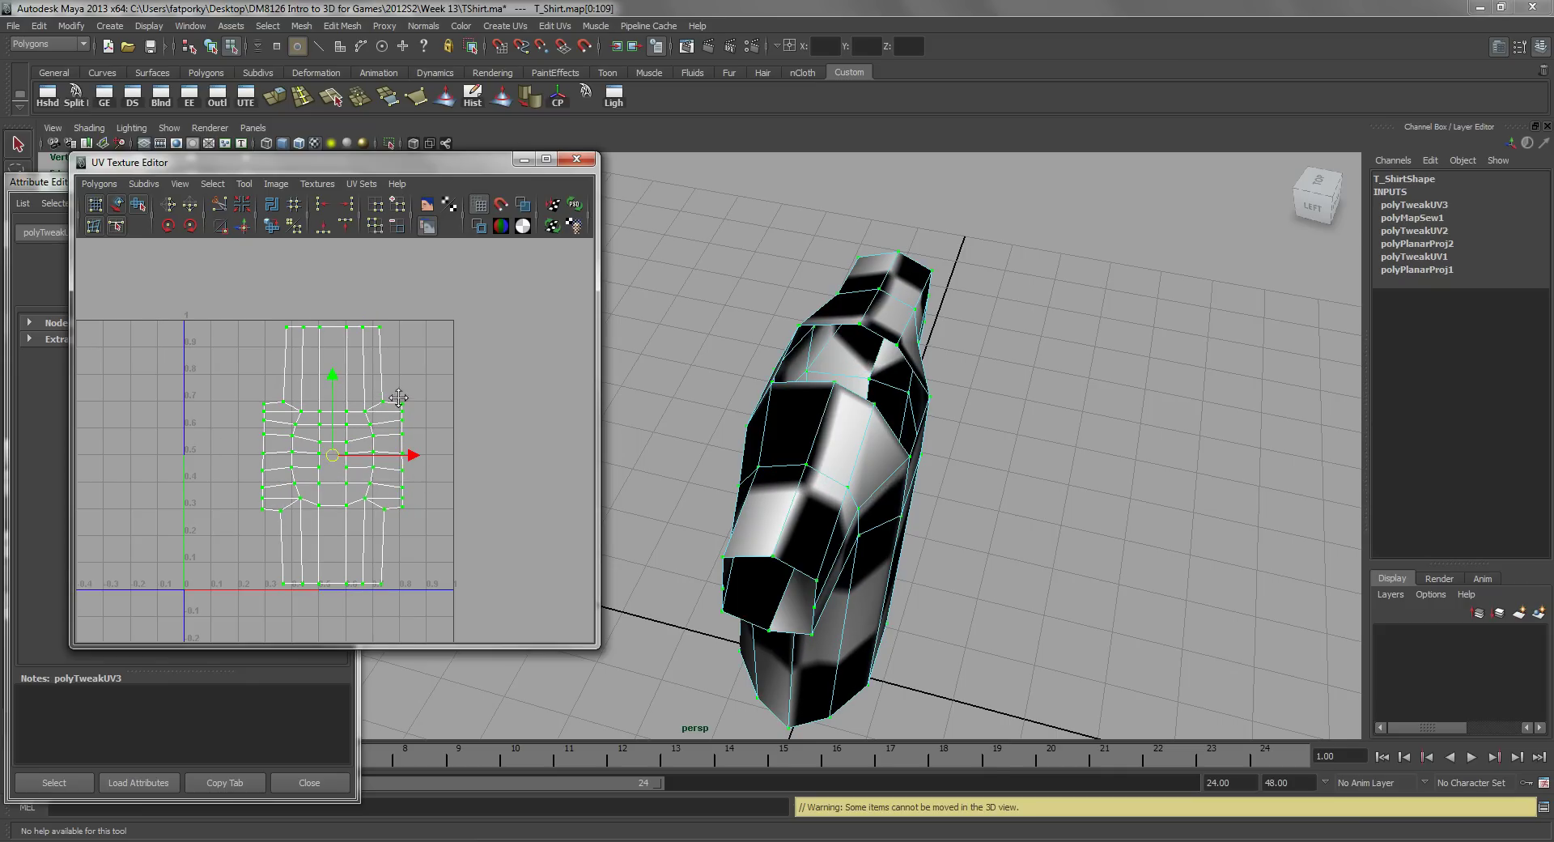
alt+middle_drag(398, 396, 434, 376)
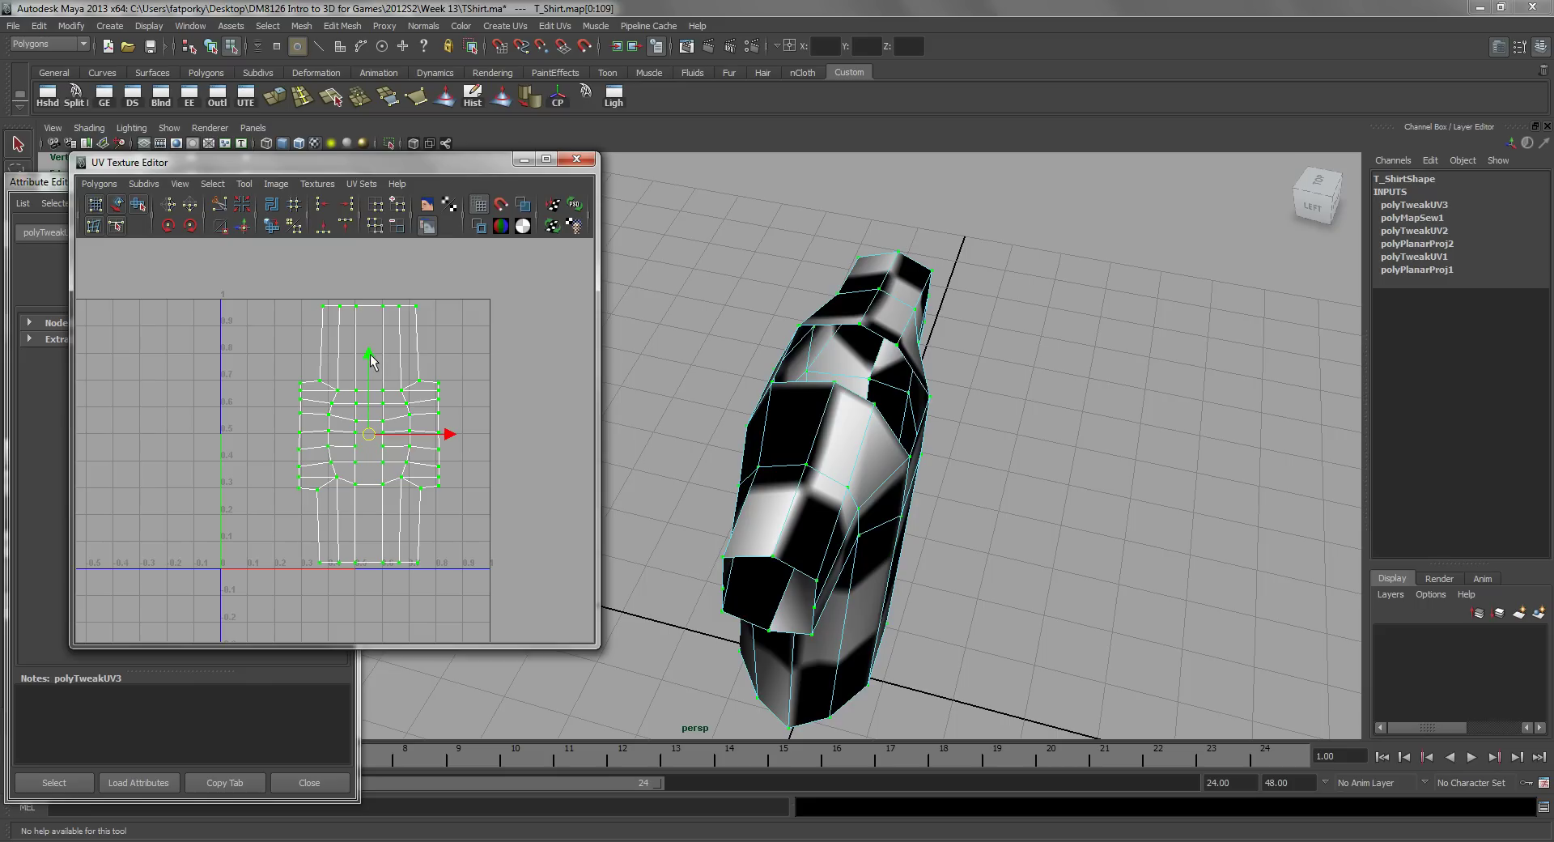
click(443, 354)
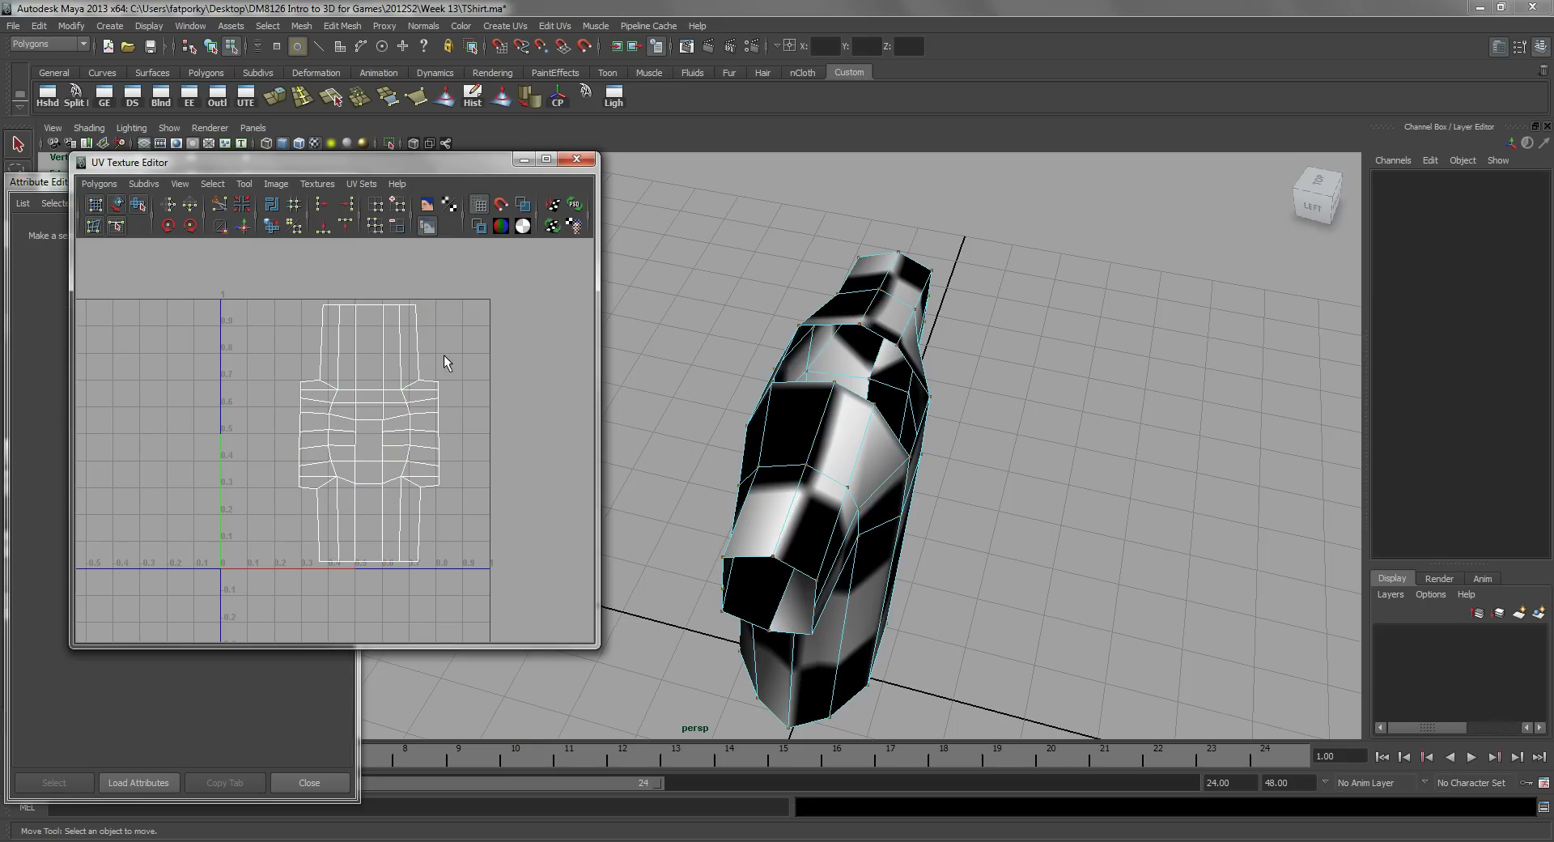
drag(496, 273, 462, 305)
Return the T-shirt to object mode and select the whole mesh.
right_click(794, 464)
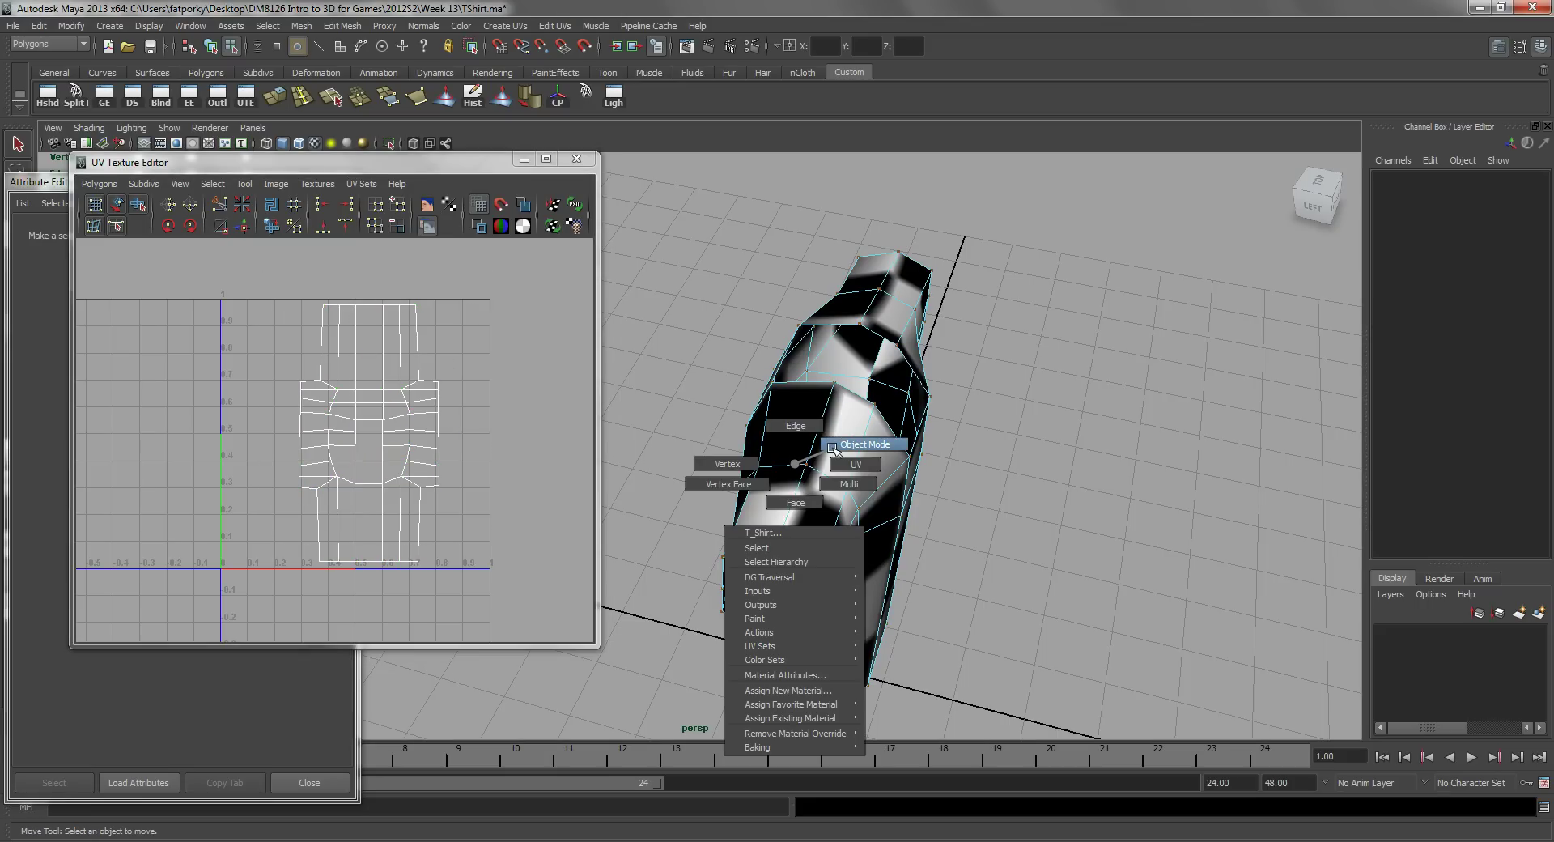
click(835, 445)
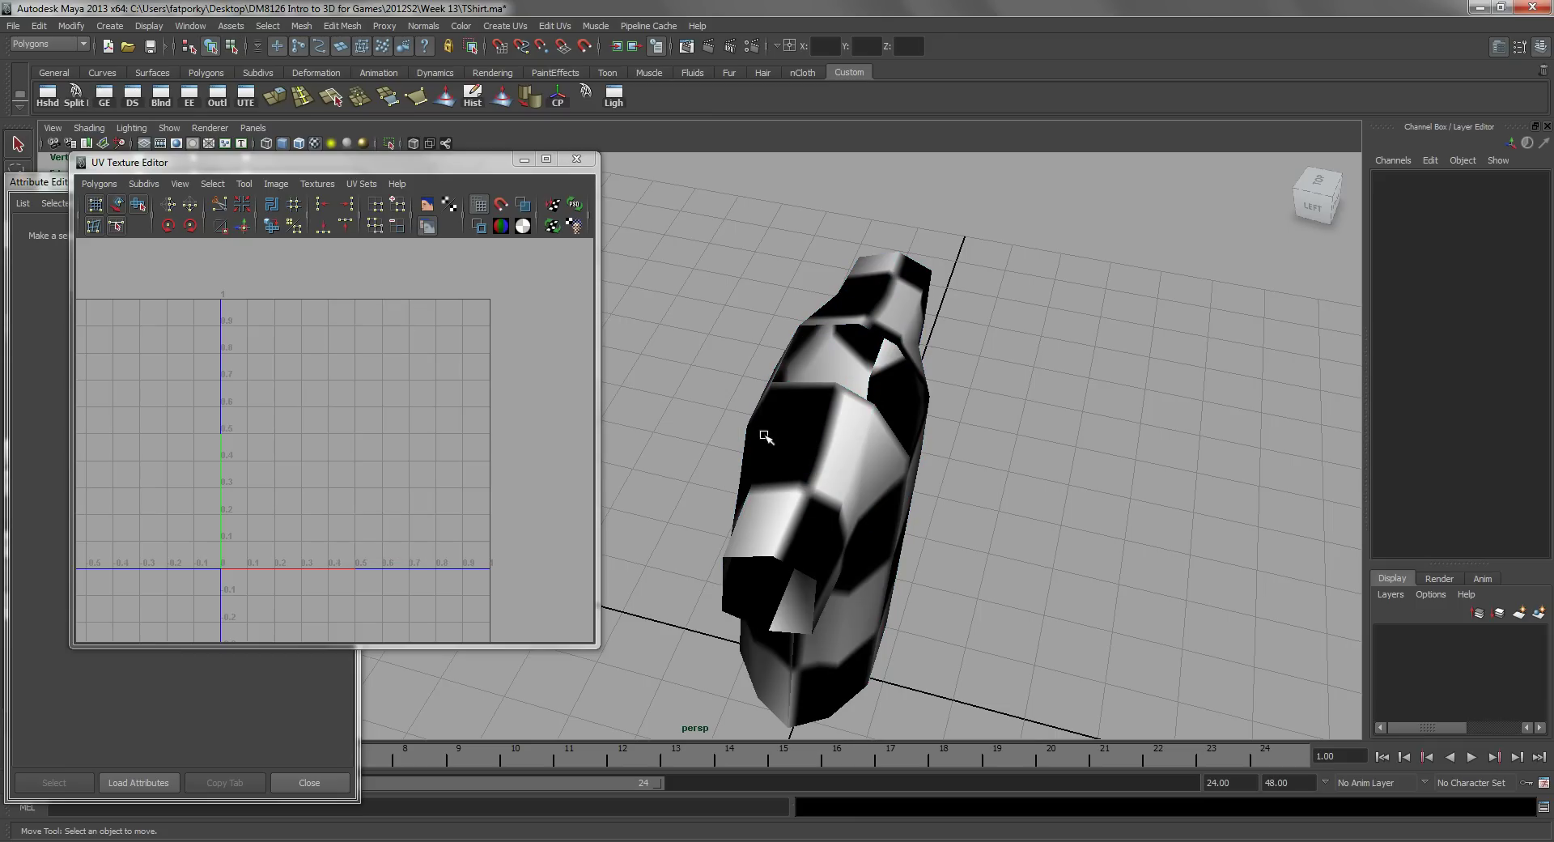
click(841, 482)
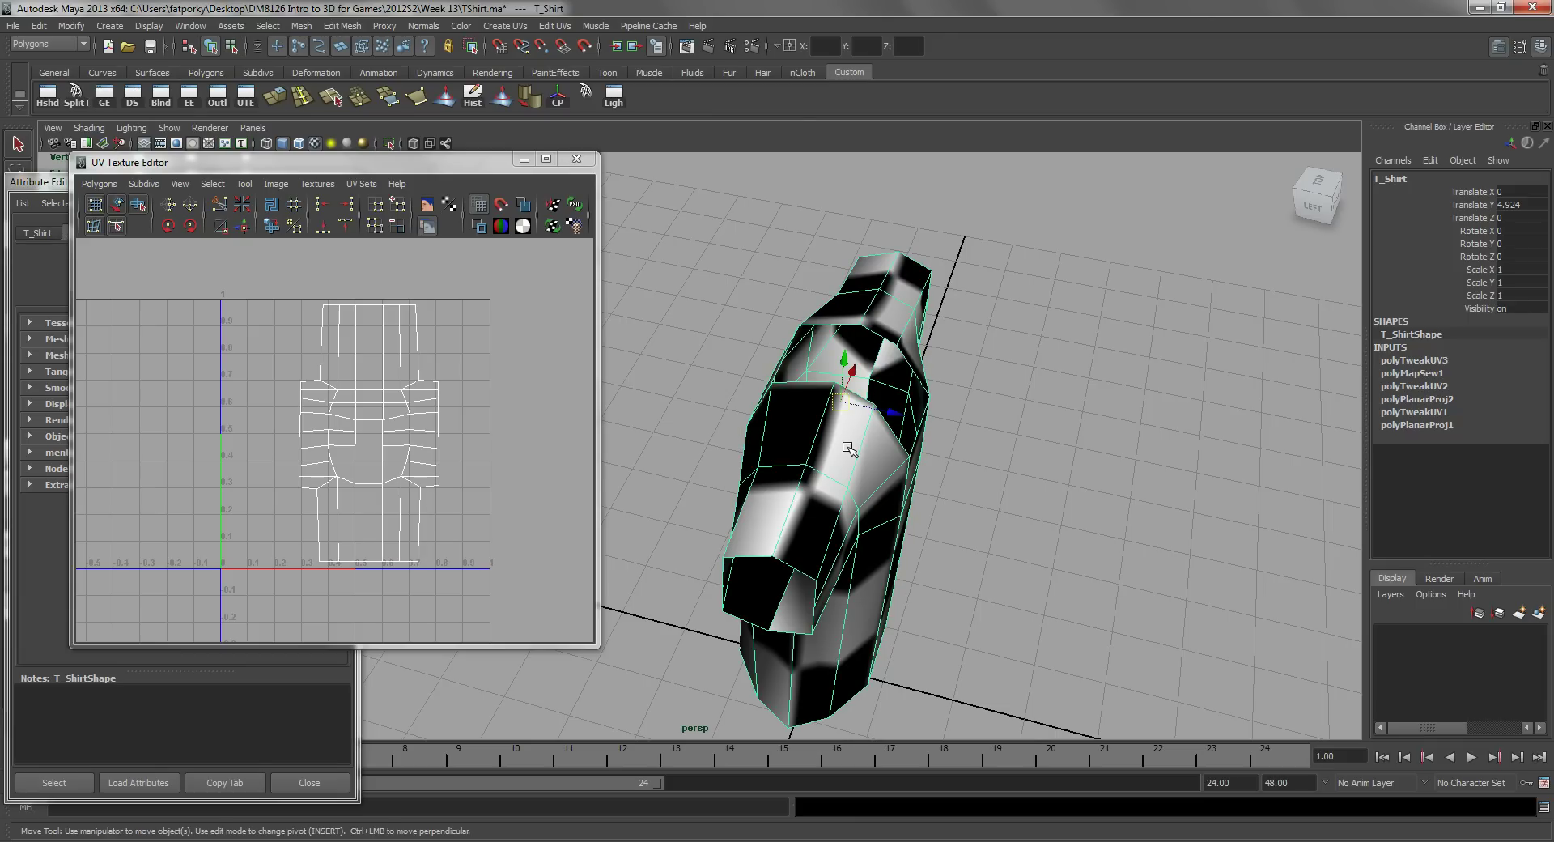
Export a 2048 x 2048 Targa UV snapshot of the T-shirt named TSHIRT_Full_UV to the images folder, using the Normal (0 to 1) range.
click(98, 183)
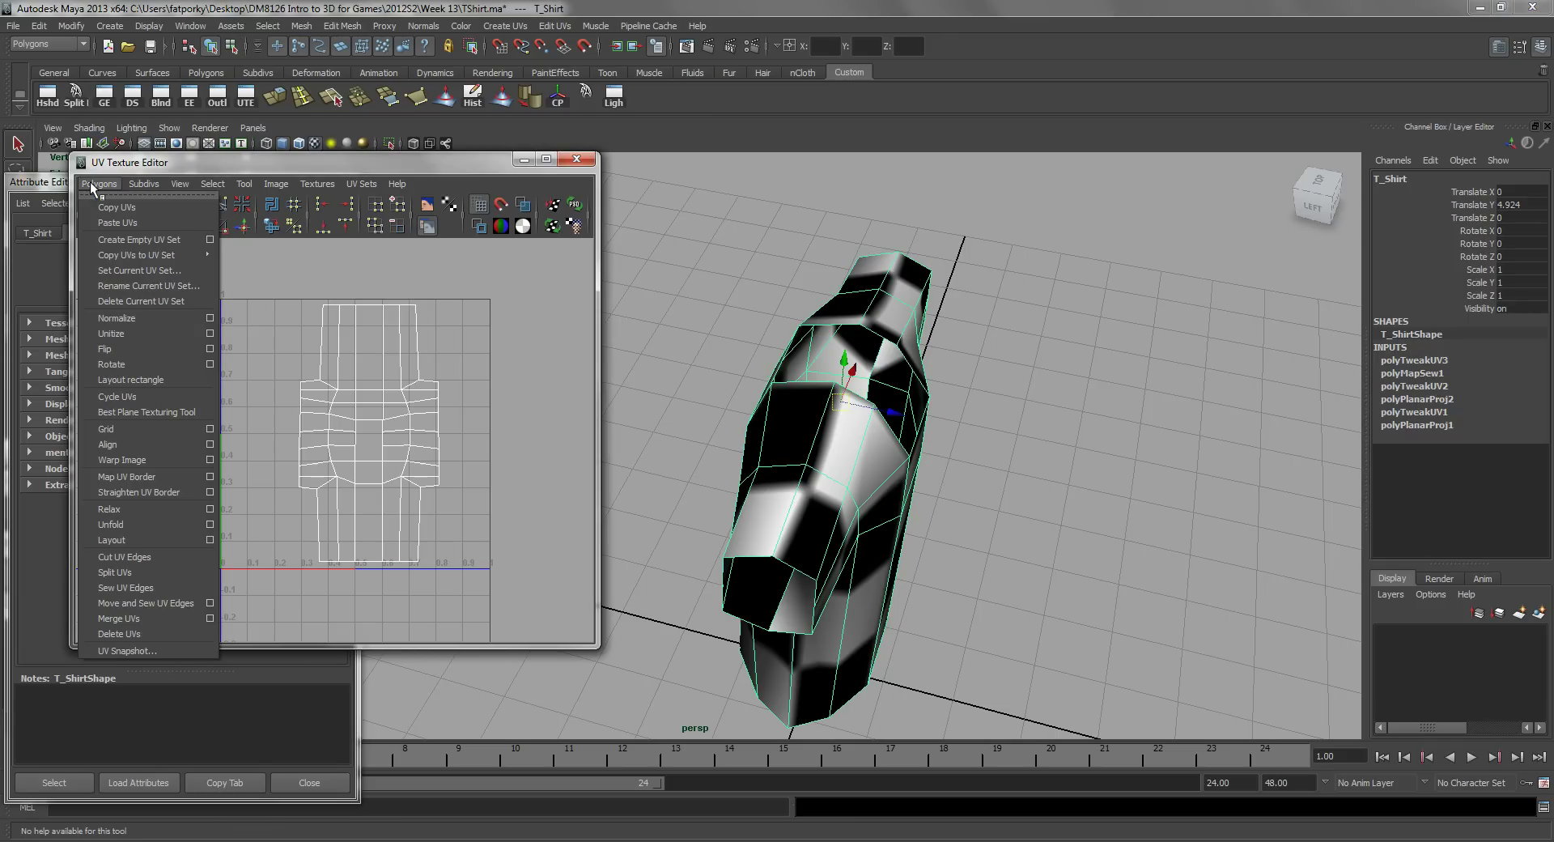
click(138, 652)
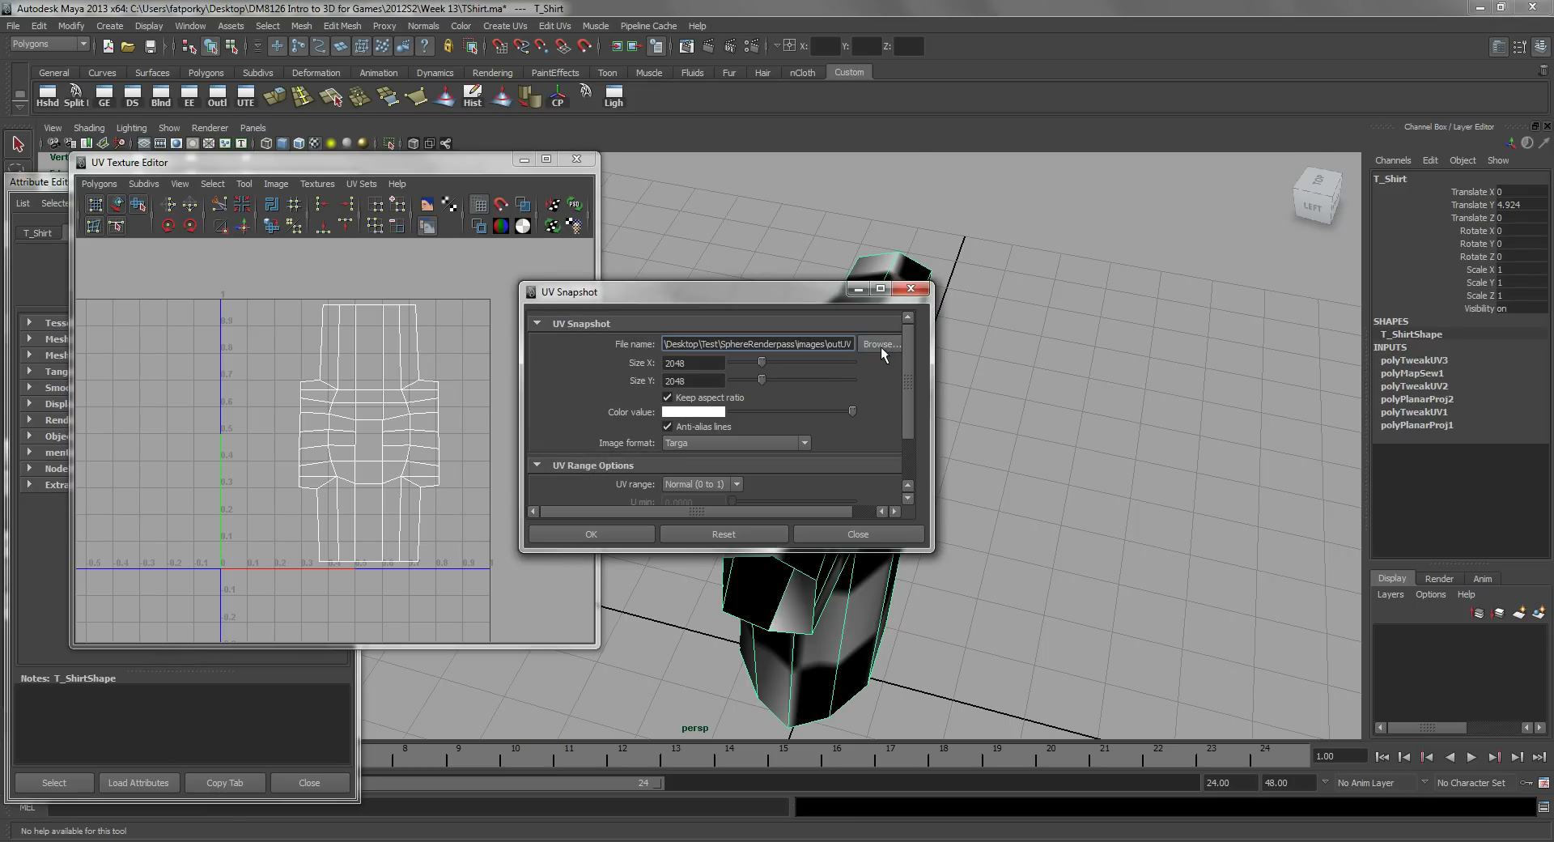
click(879, 352)
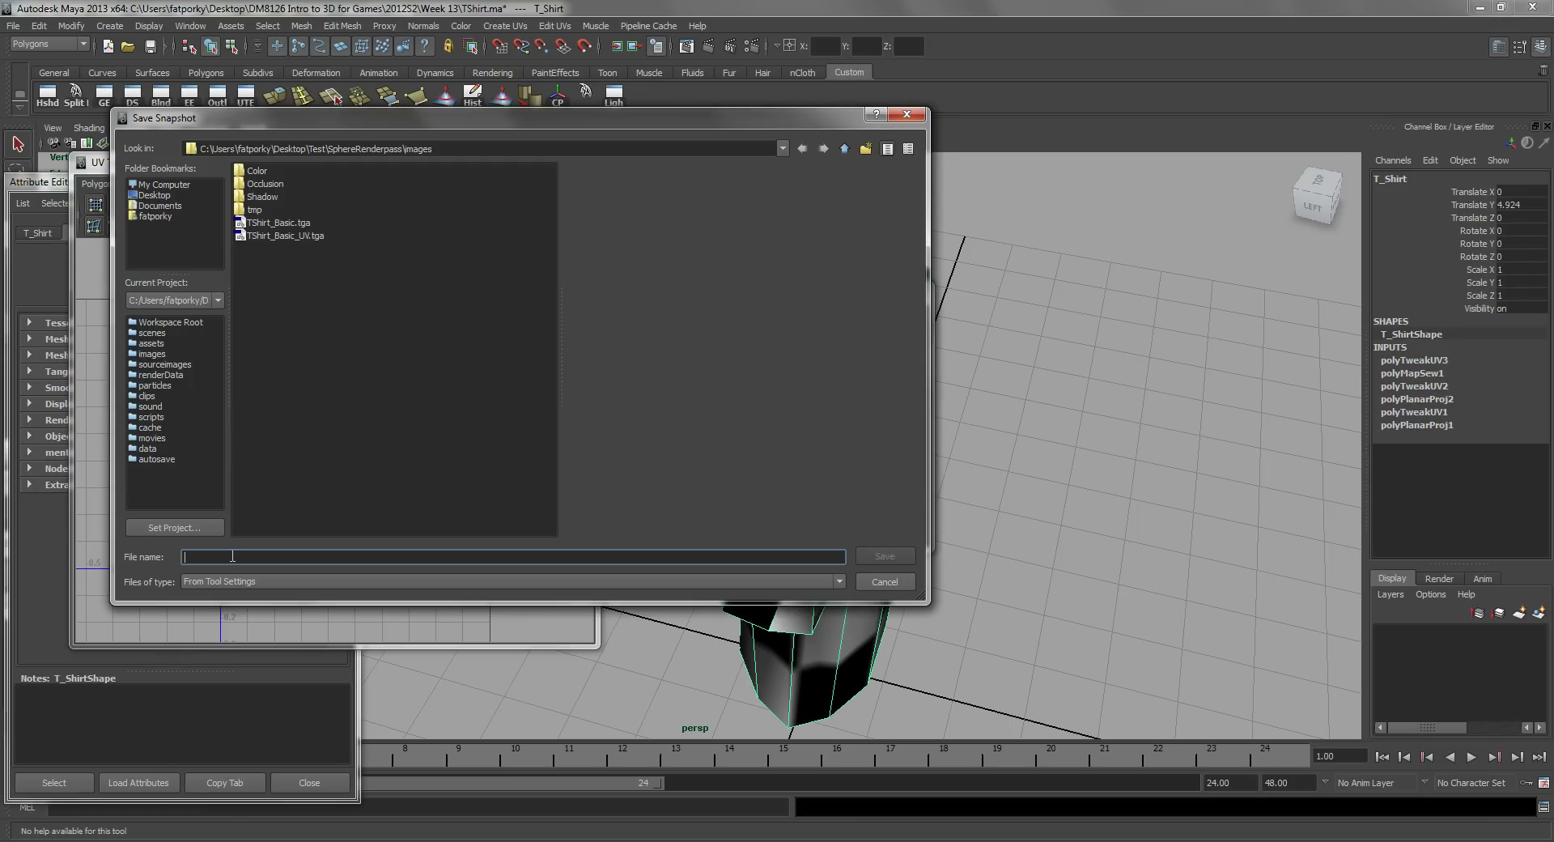
text(TS)
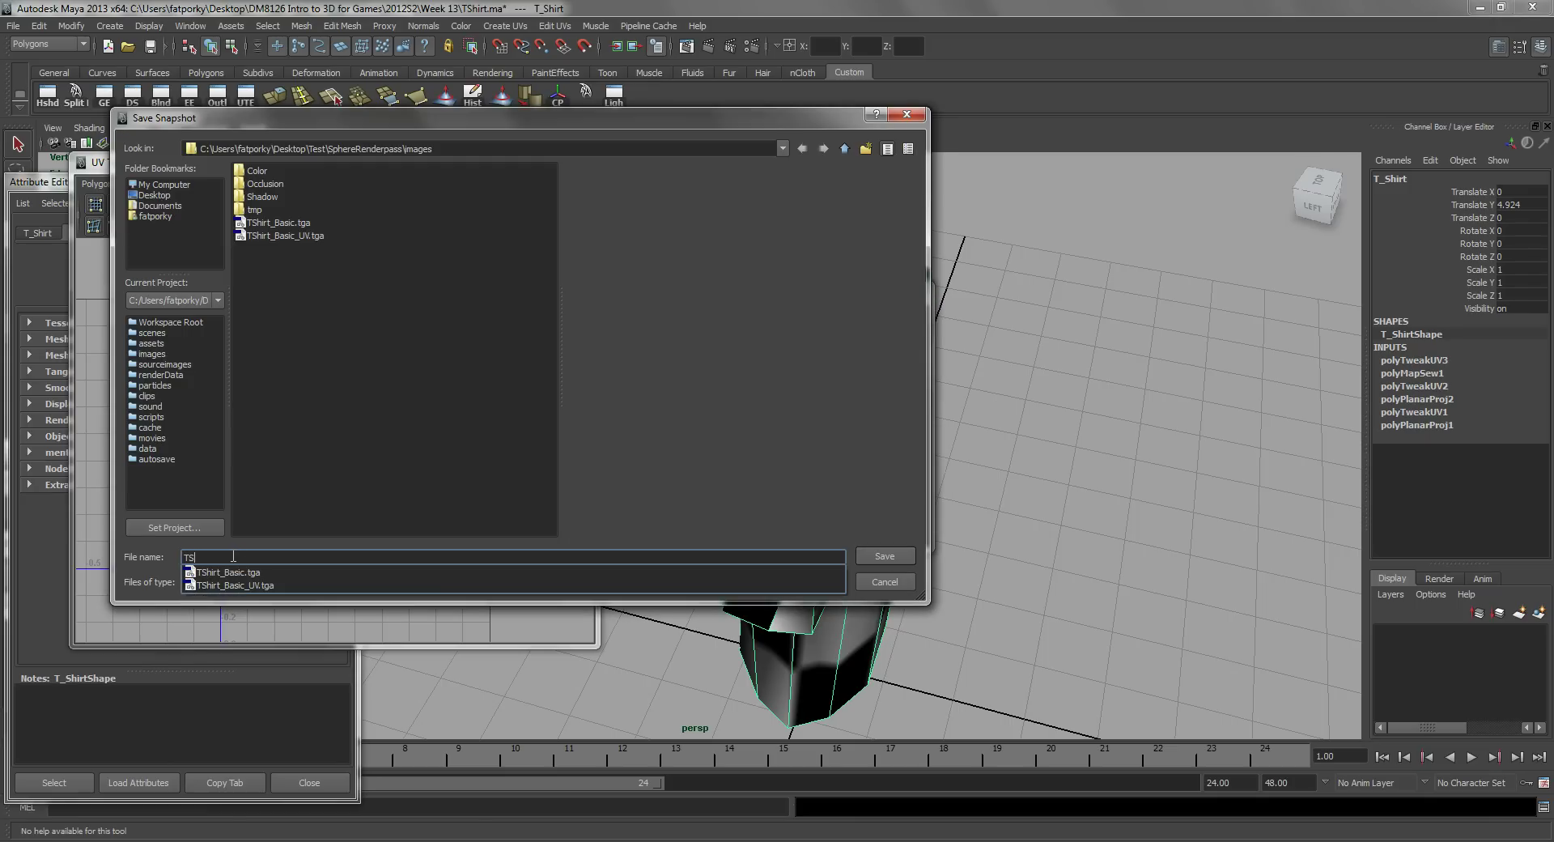
text(HIRT_Fi)
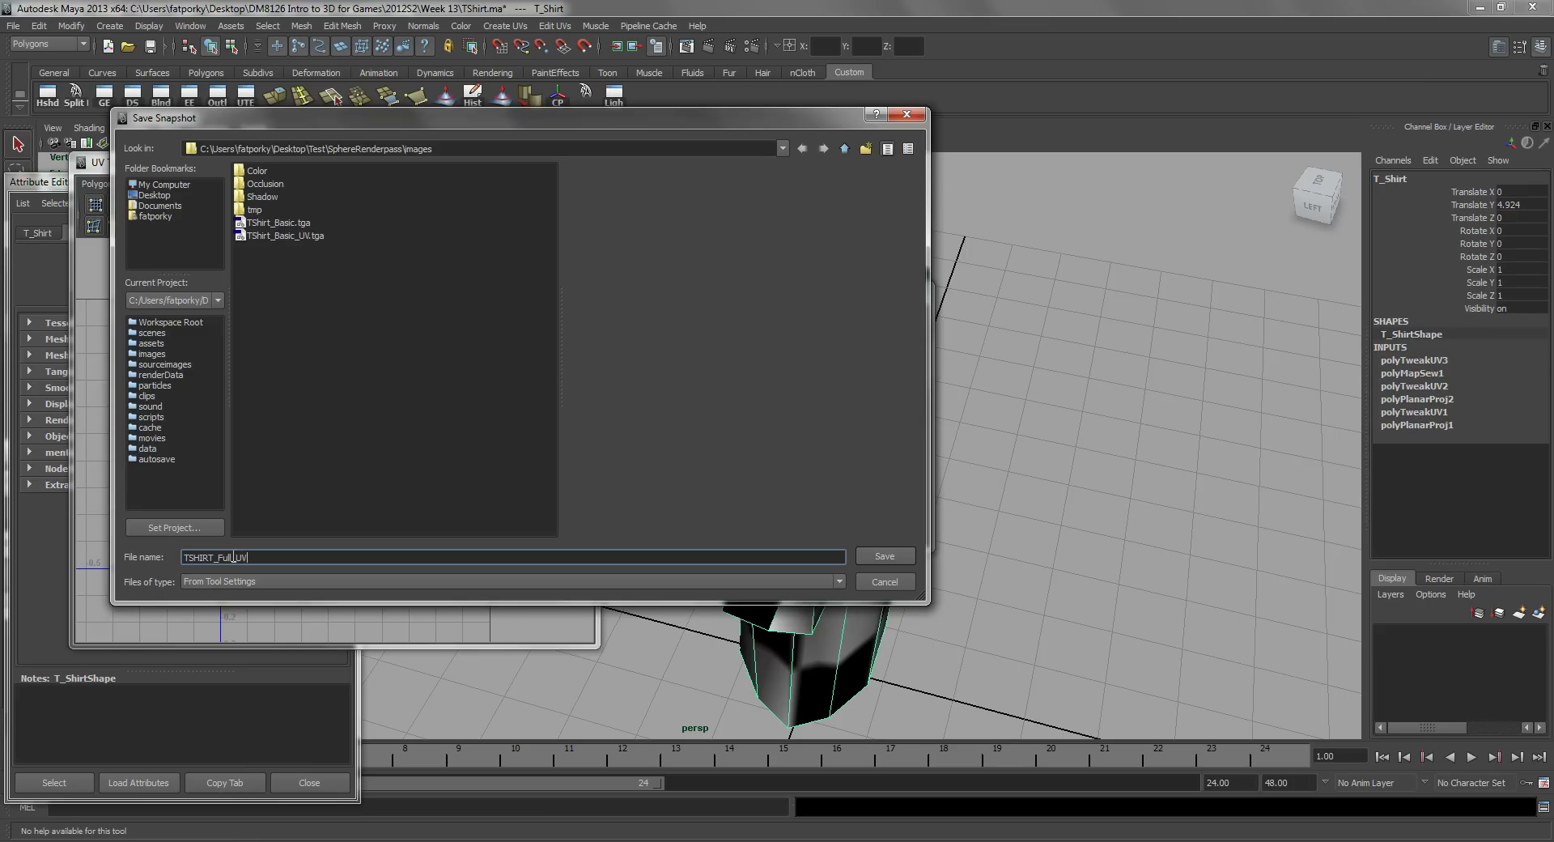
click(901, 553)
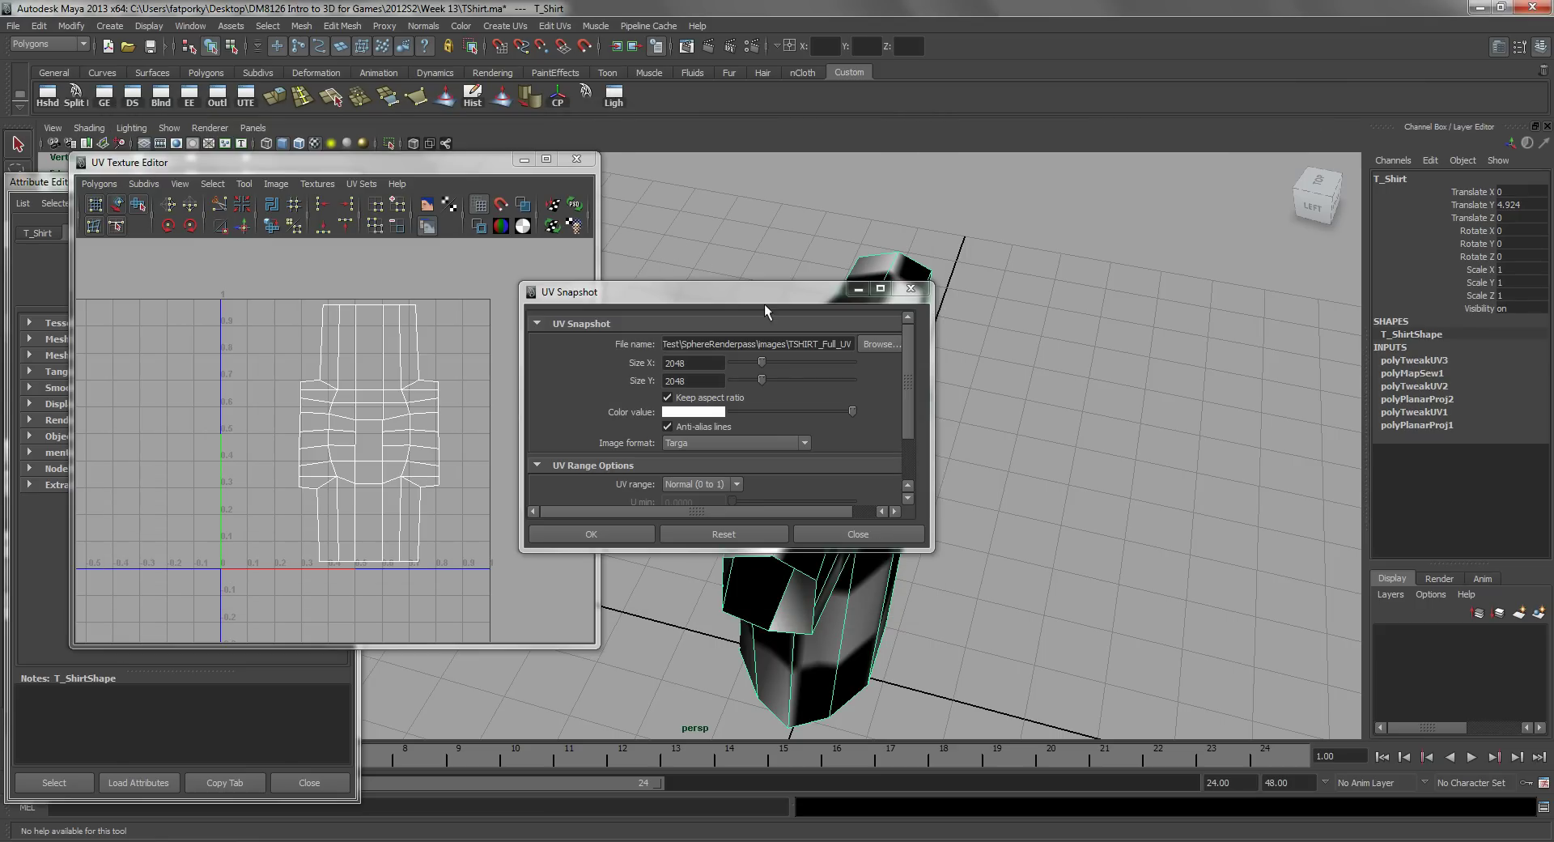
drag(908, 391, 911, 431)
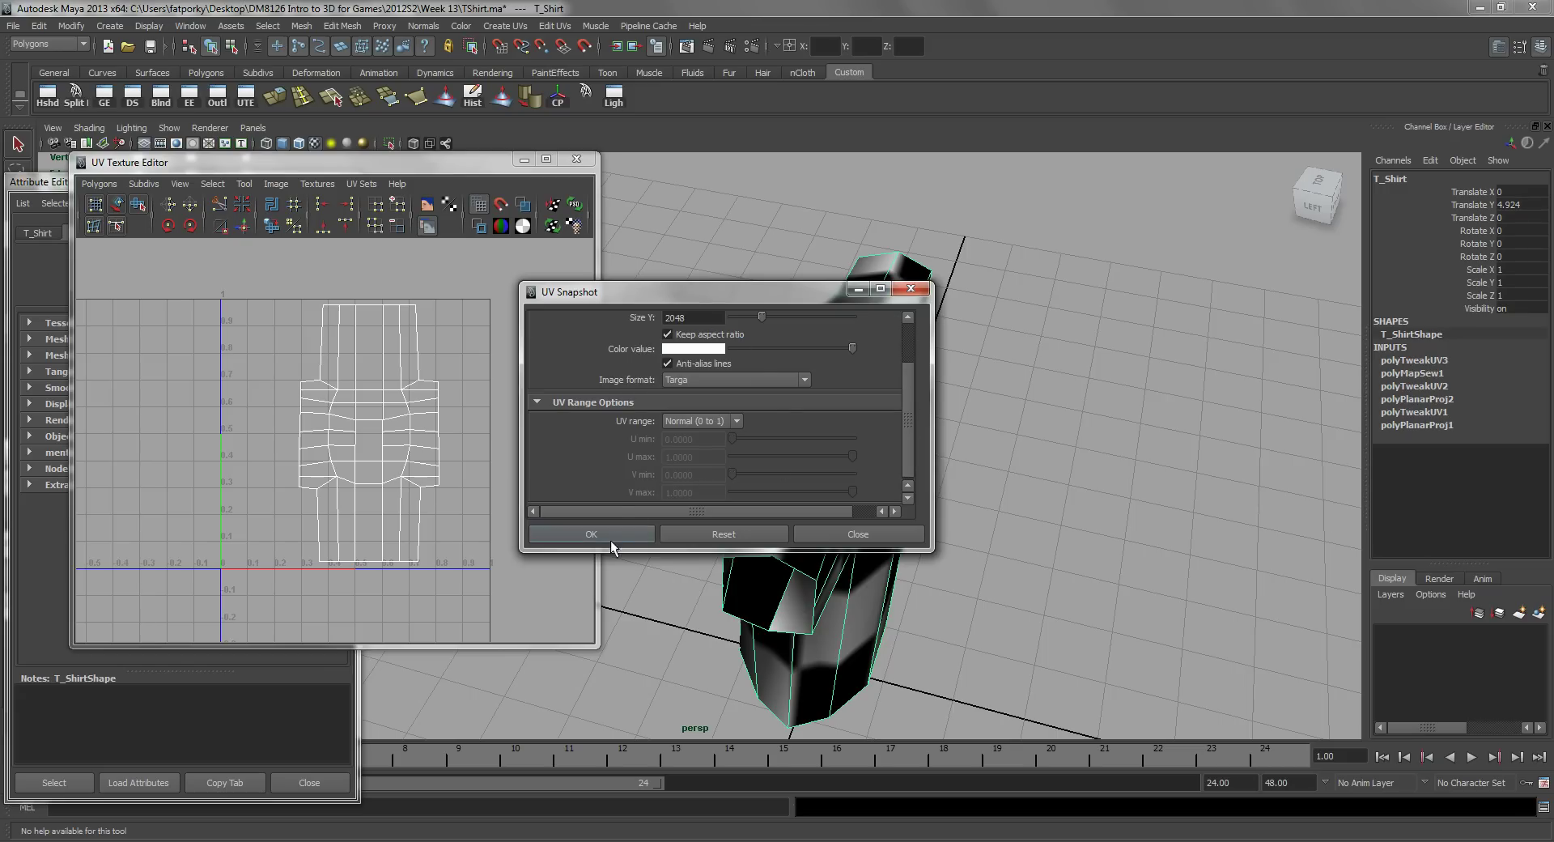
click(634, 536)
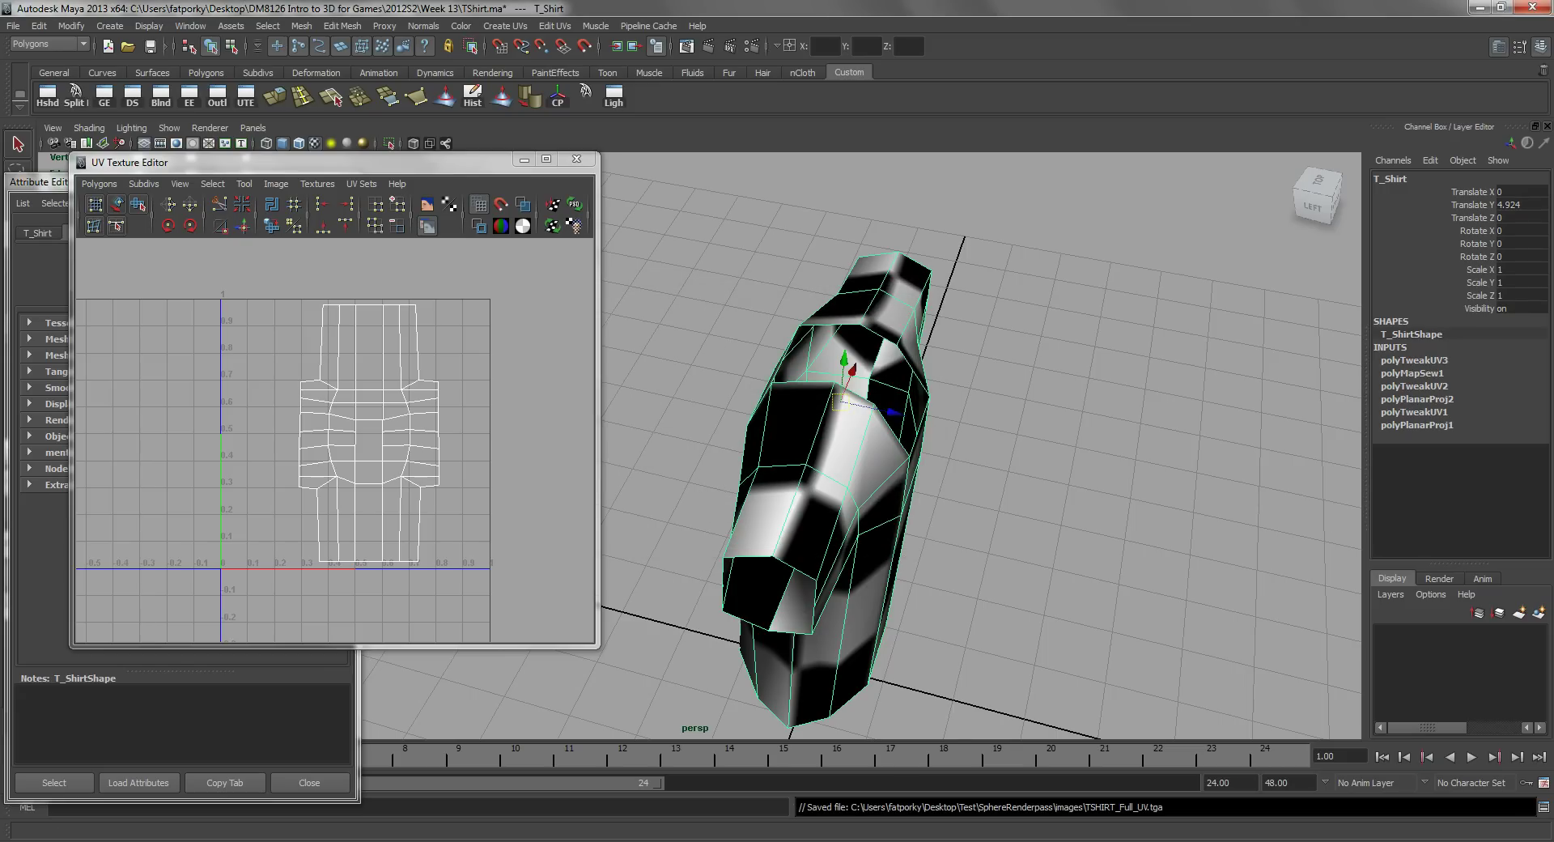
Switch to Photoshop and open TSHIRT_Full_UV.tga from the images folder.
key(alt+Tab)
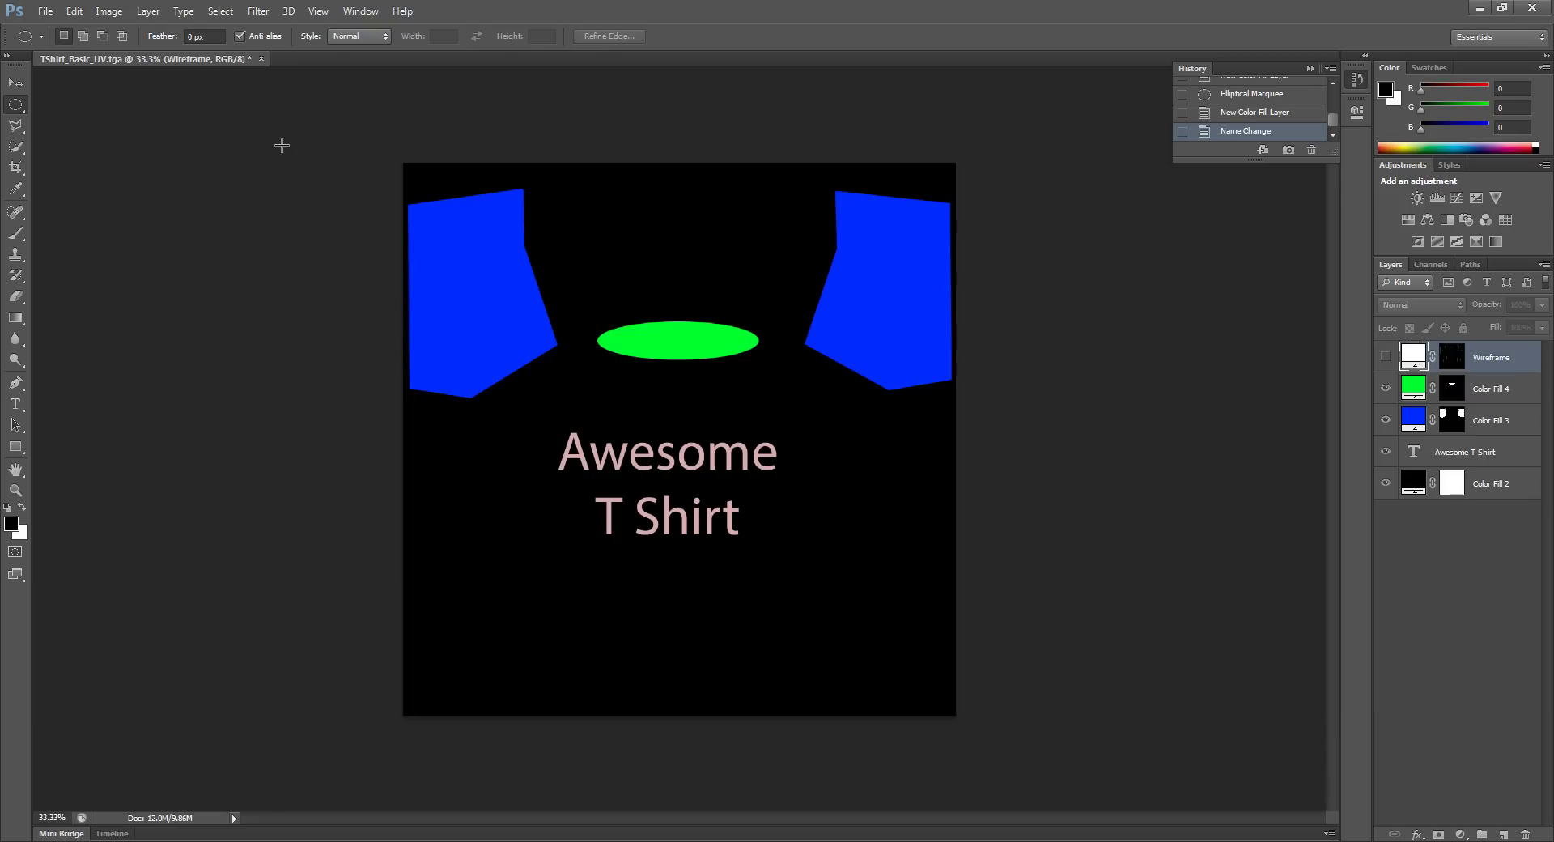
key(ctrl+o)
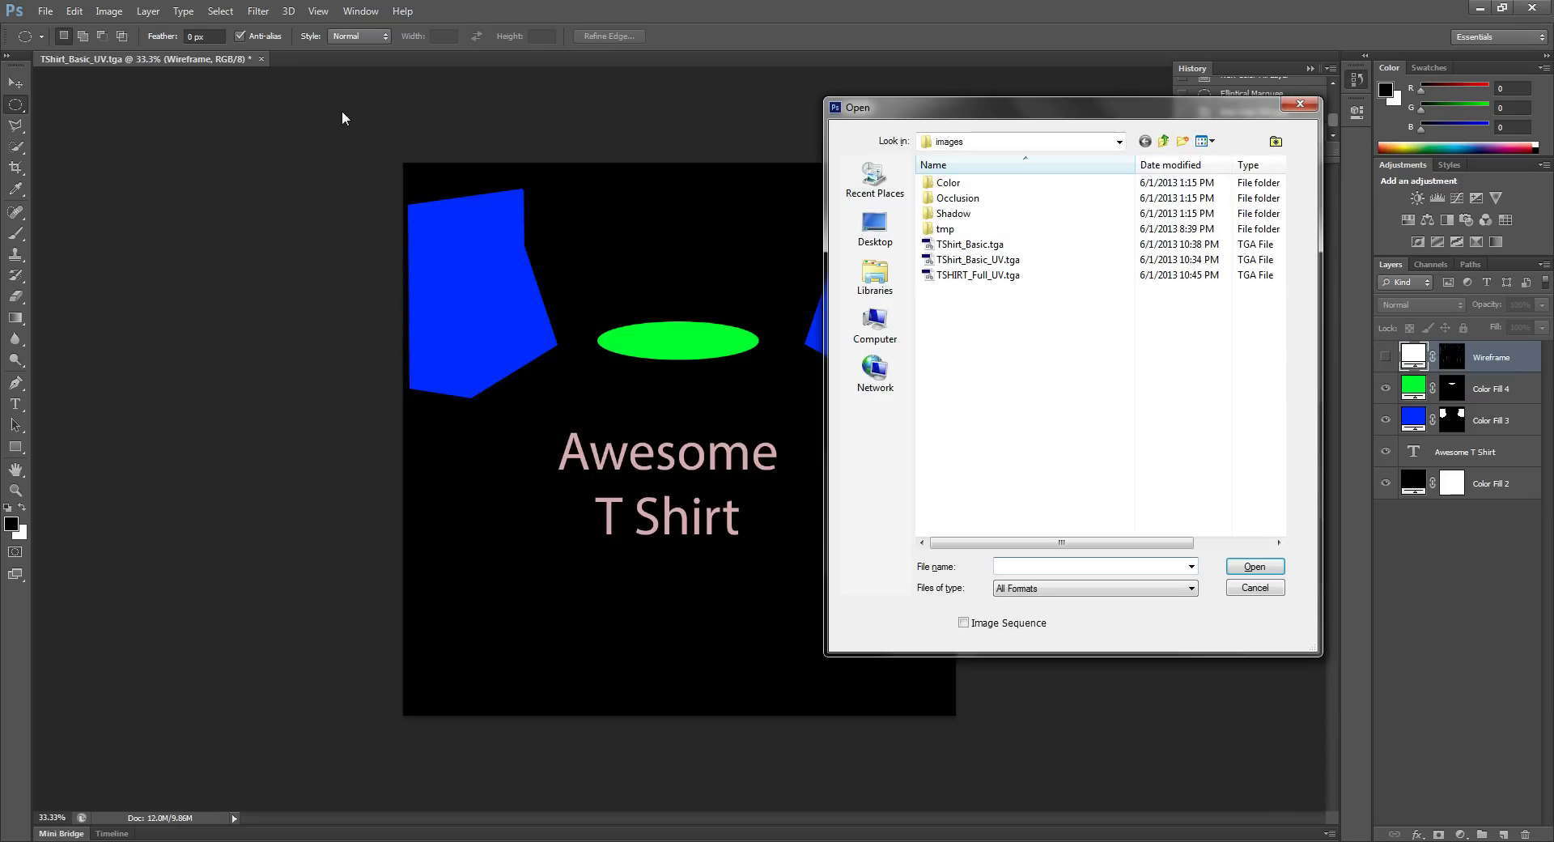
click(997, 276)
click(1254, 566)
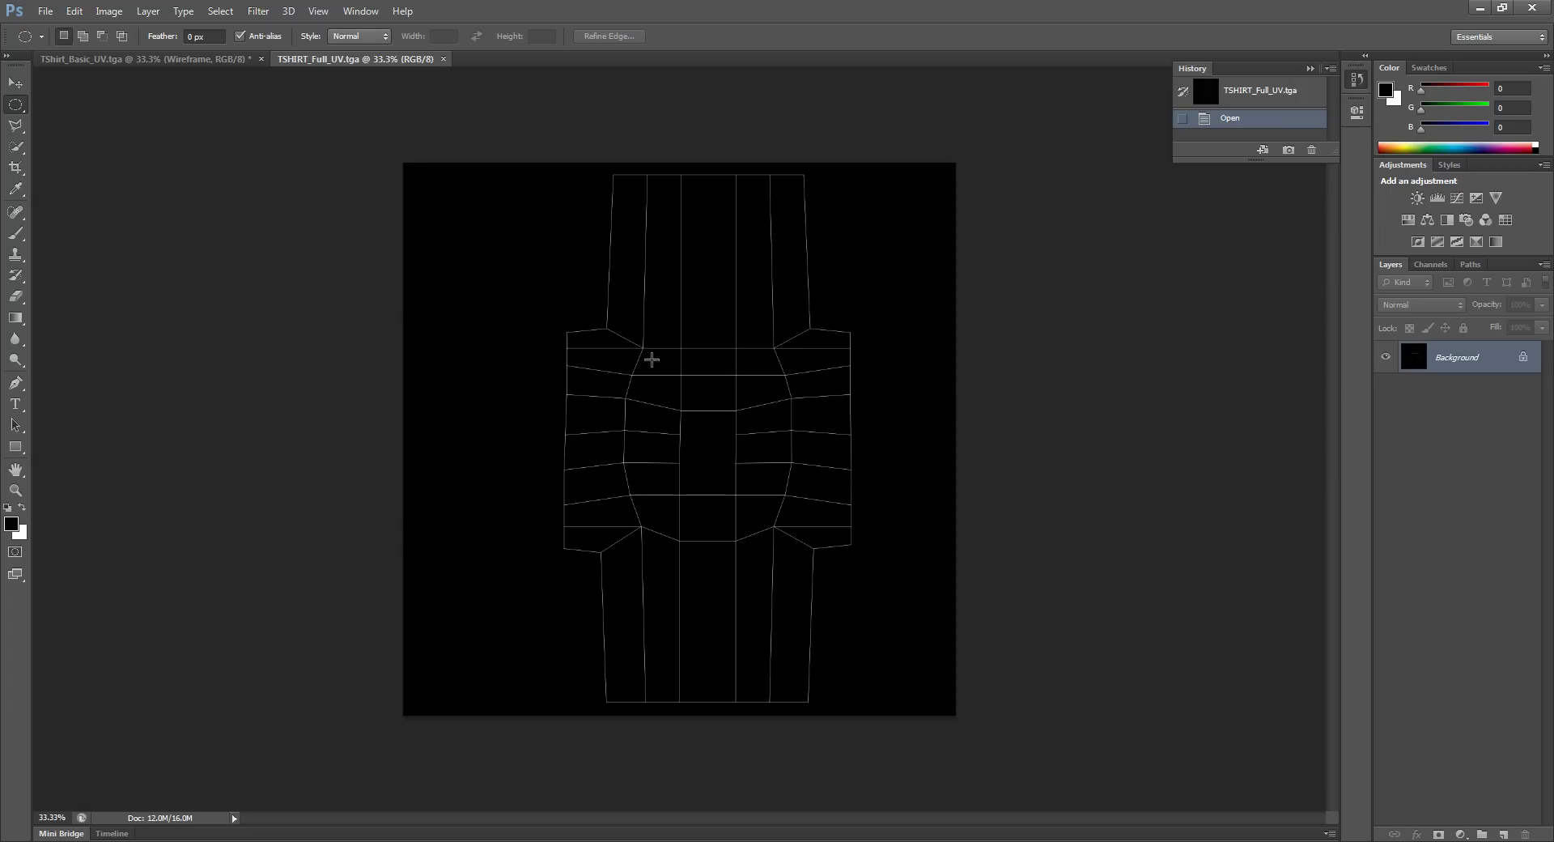
Convert the locked background into a regular layer and load the Alpha 1 channel as a selection.
double_click(1474, 362)
key(Return)
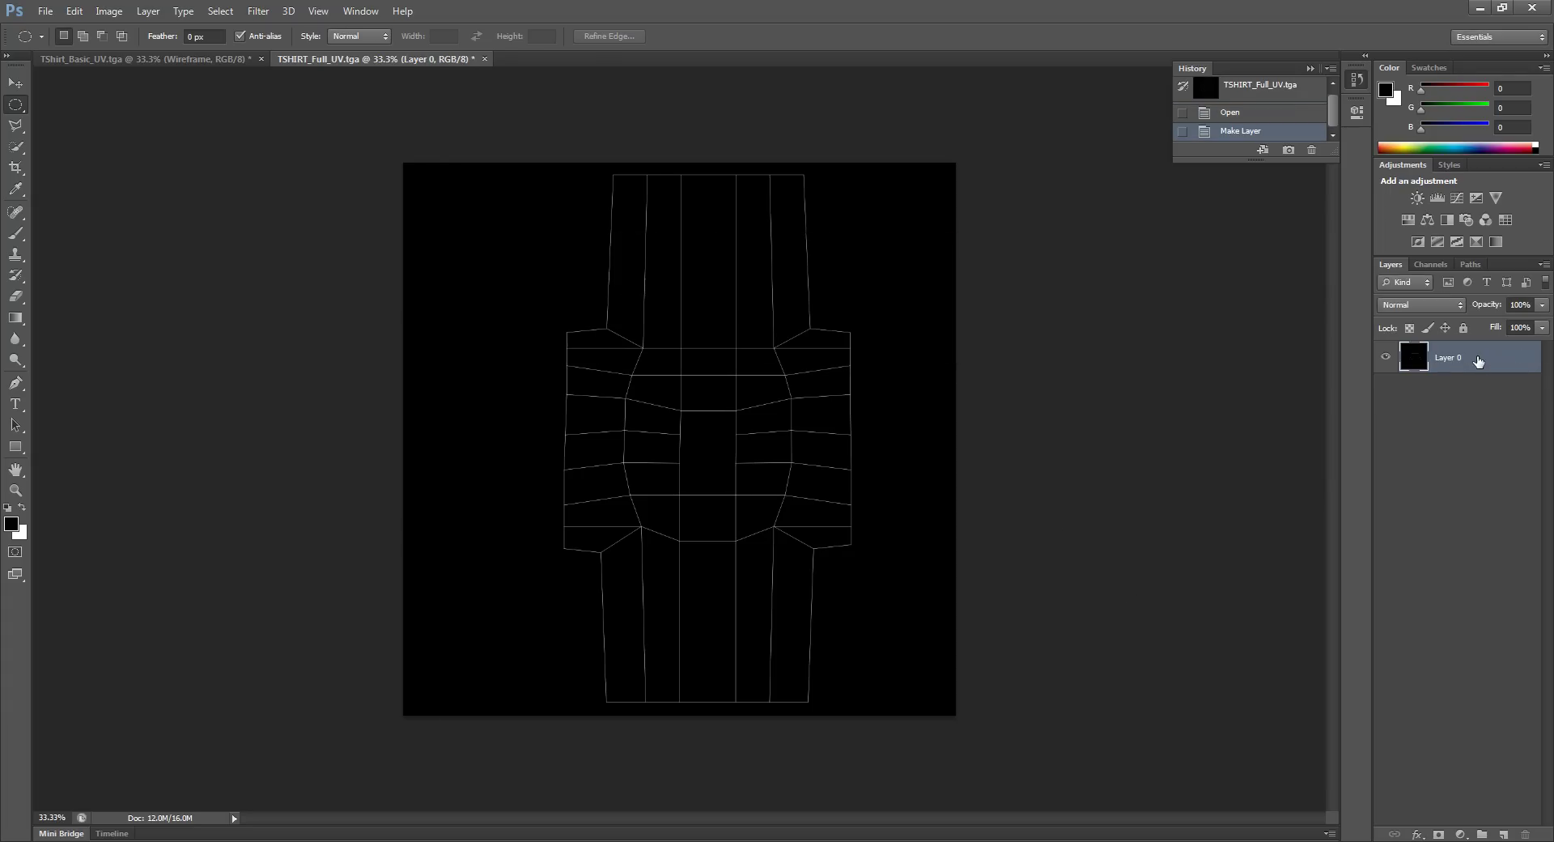
click(1431, 264)
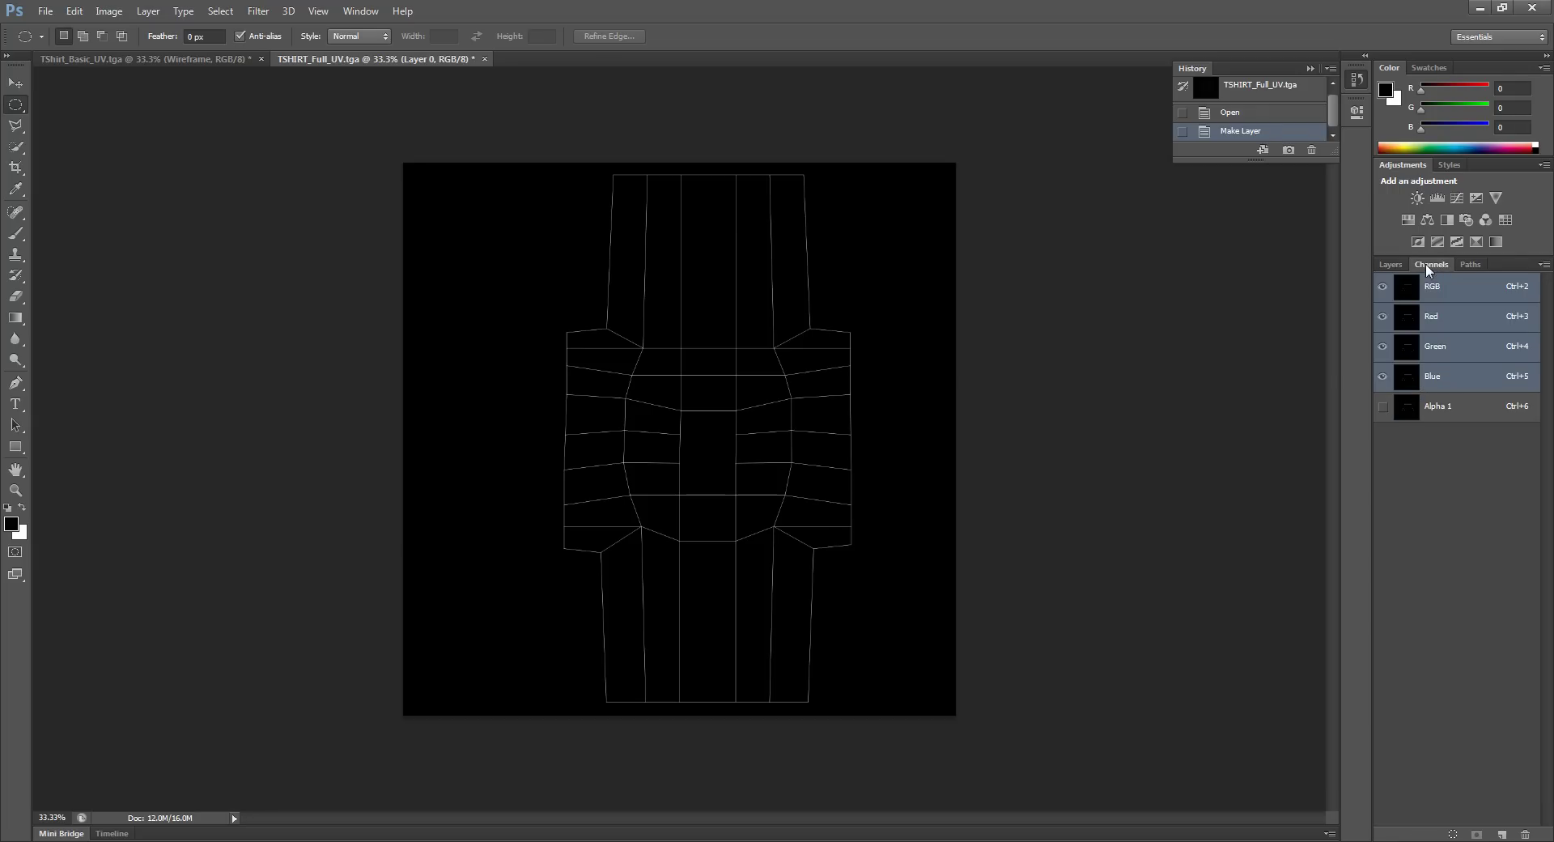
ctrl+click(1409, 414)
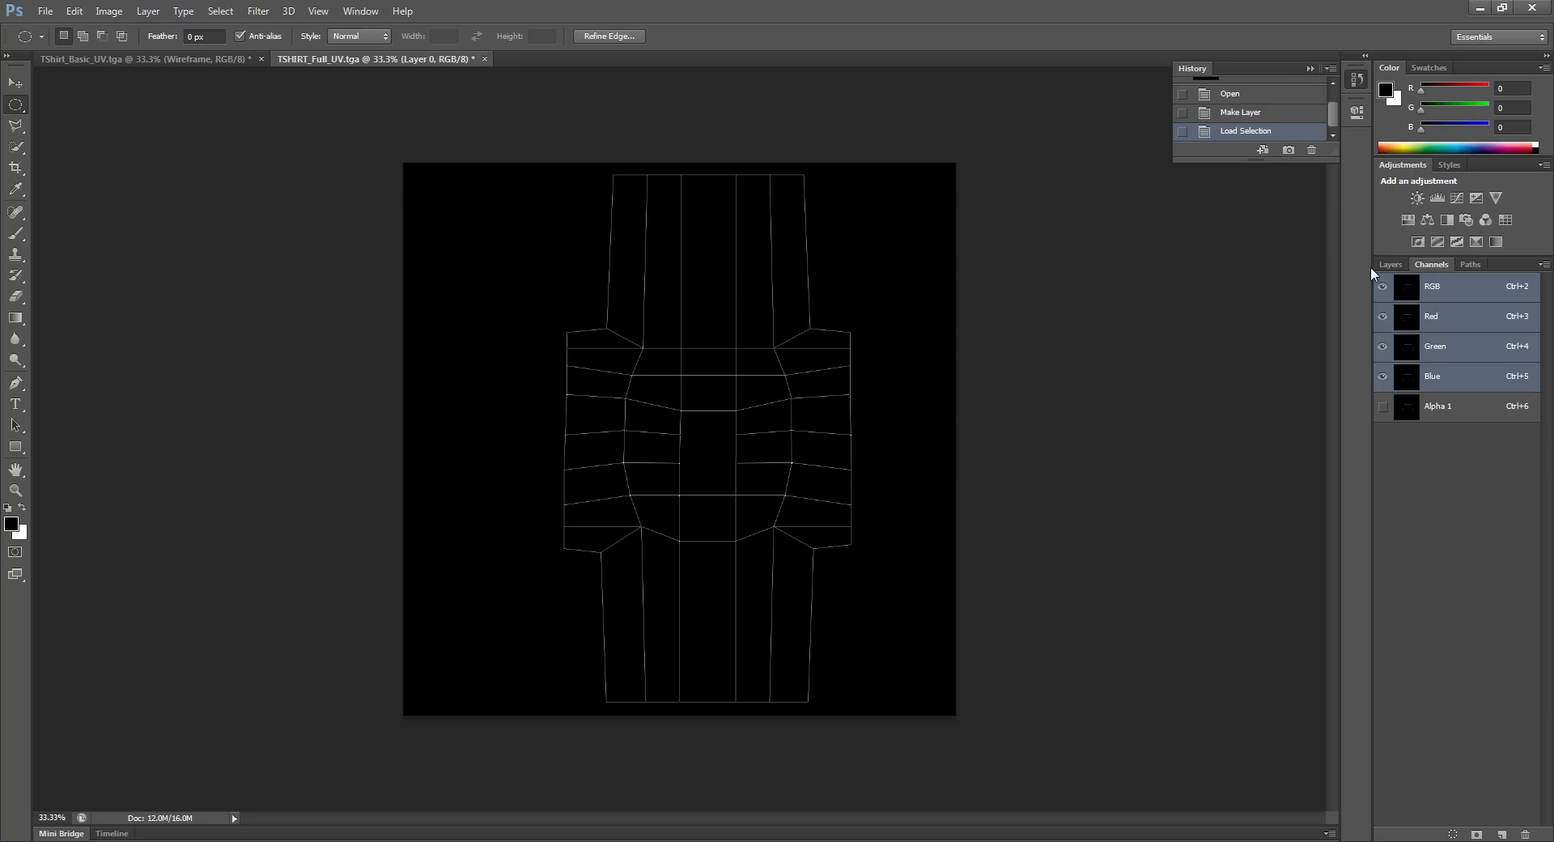
Add a white (ffffff) solid color fill layer masked by the loaded wireframe selection.
click(1390, 266)
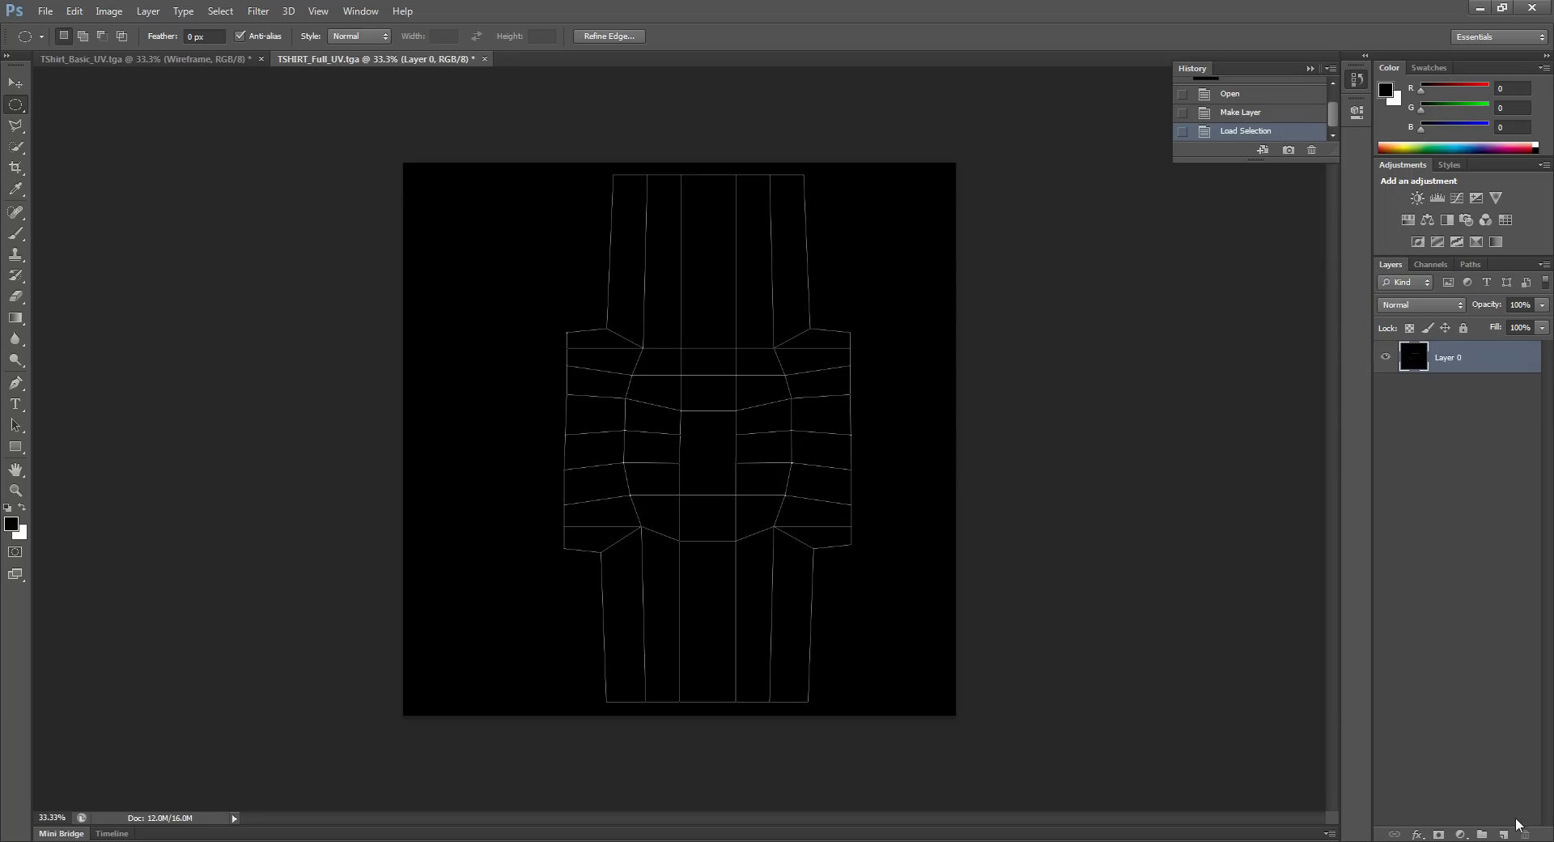
click(1461, 834)
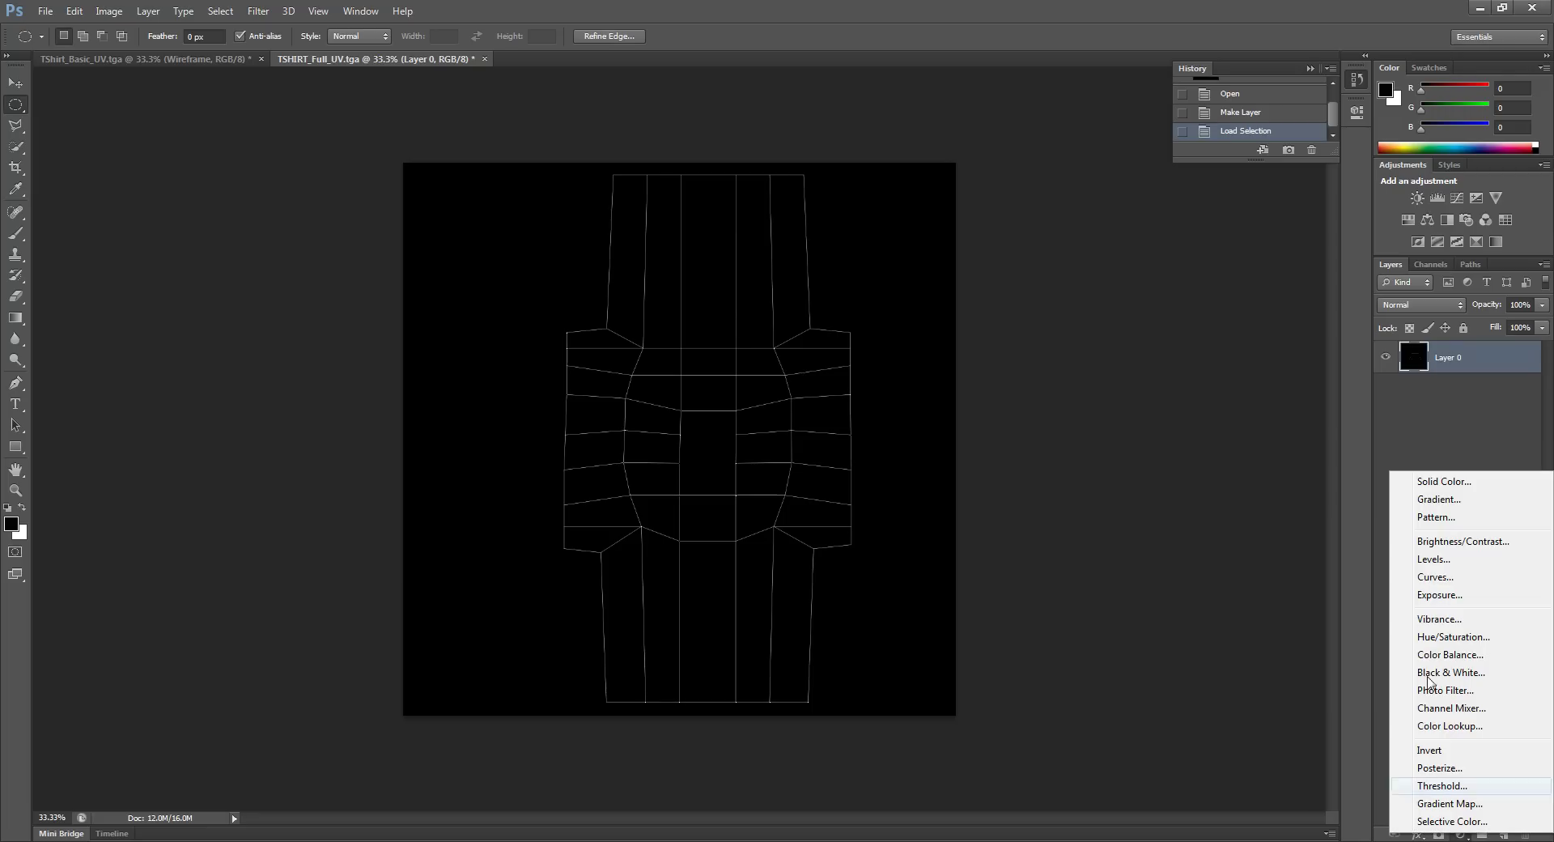
click(1440, 484)
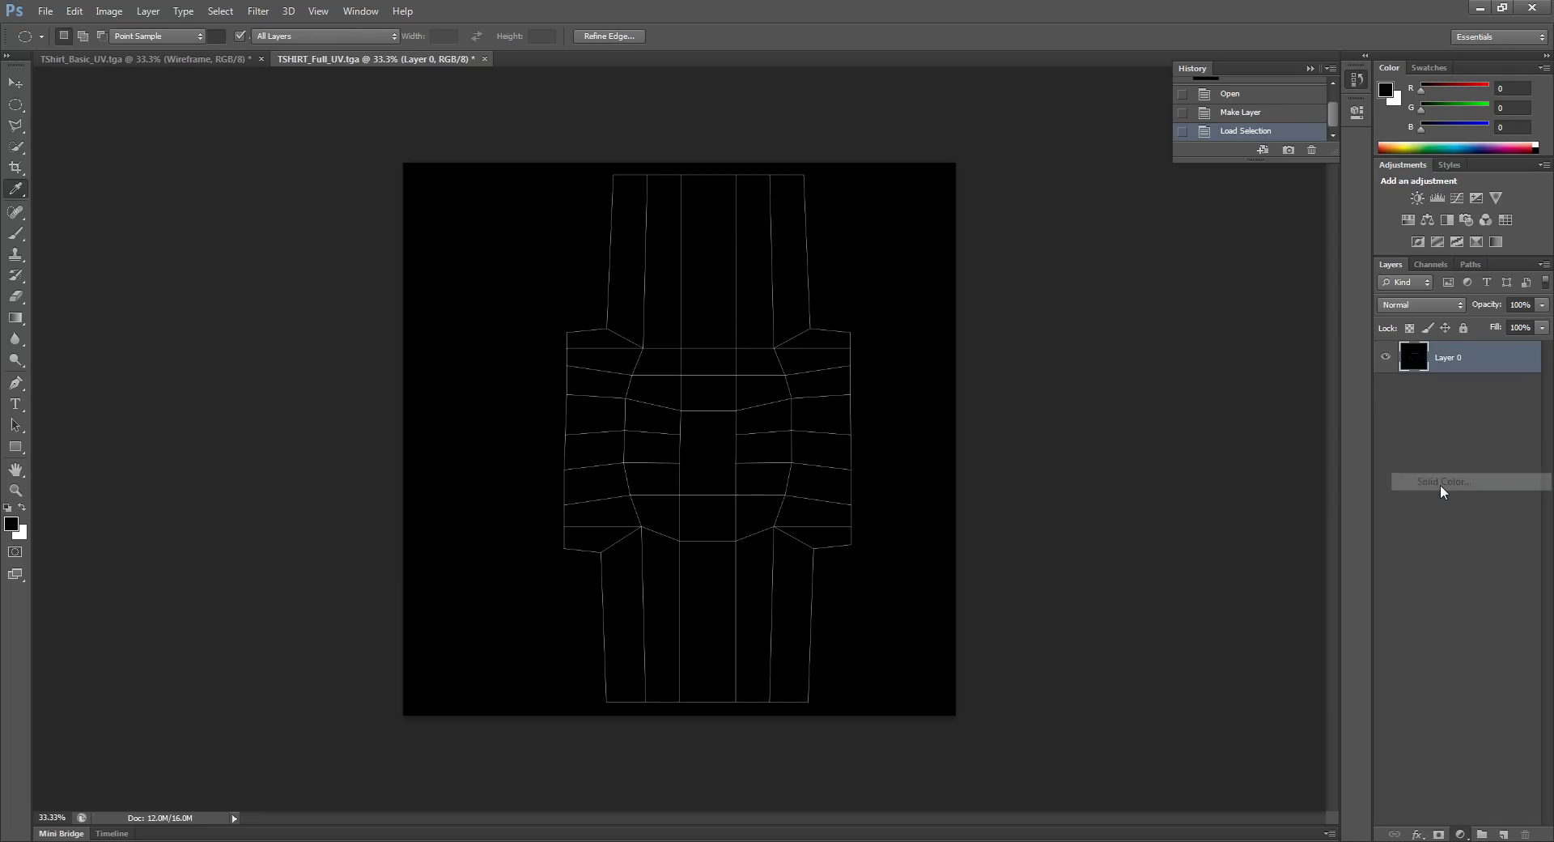
click(811, 446)
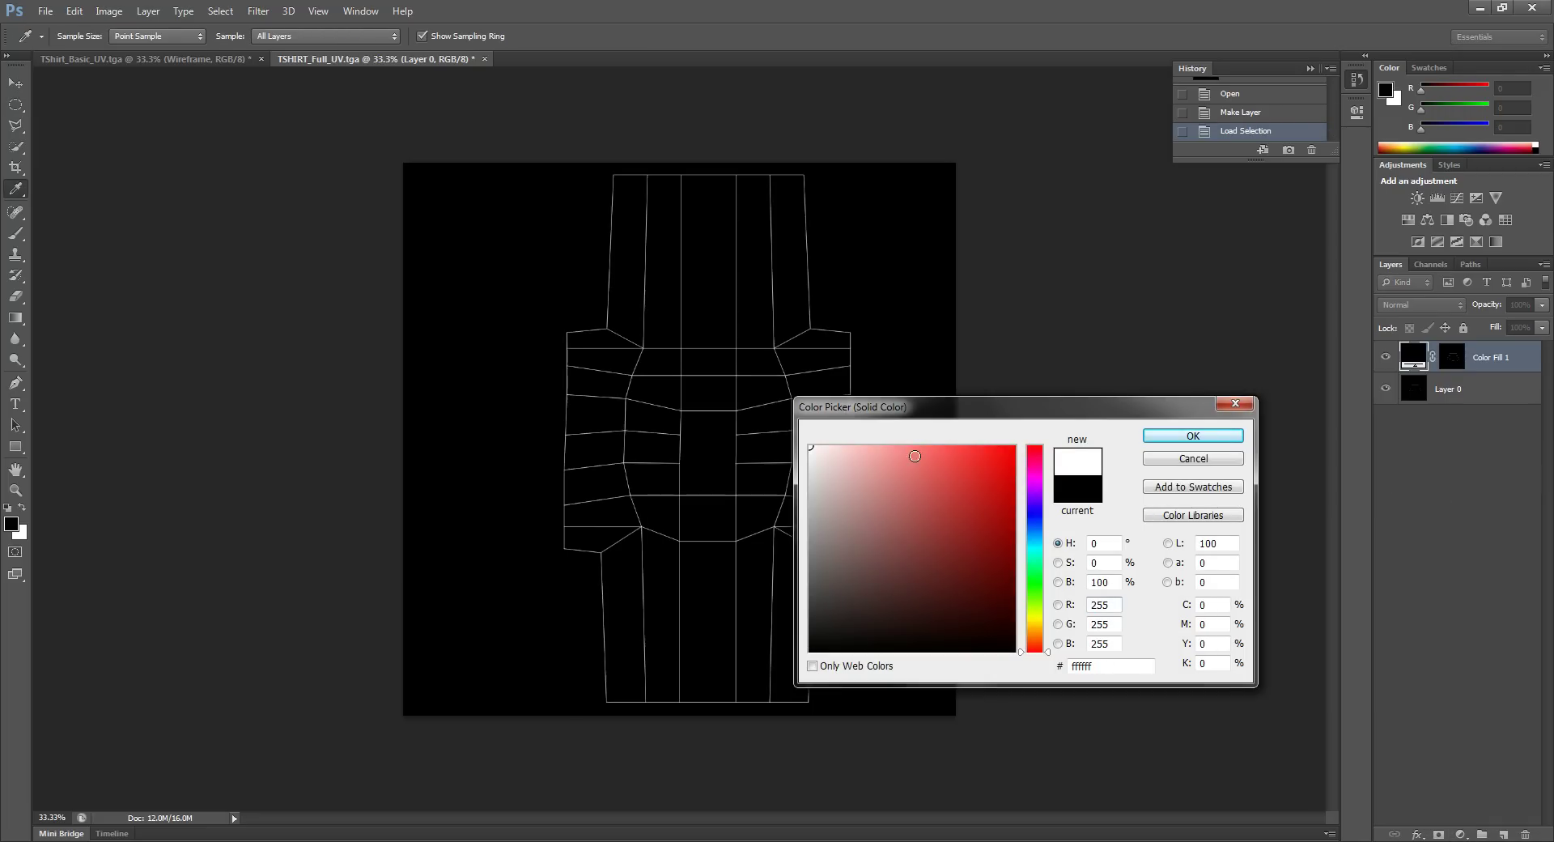
click(1176, 441)
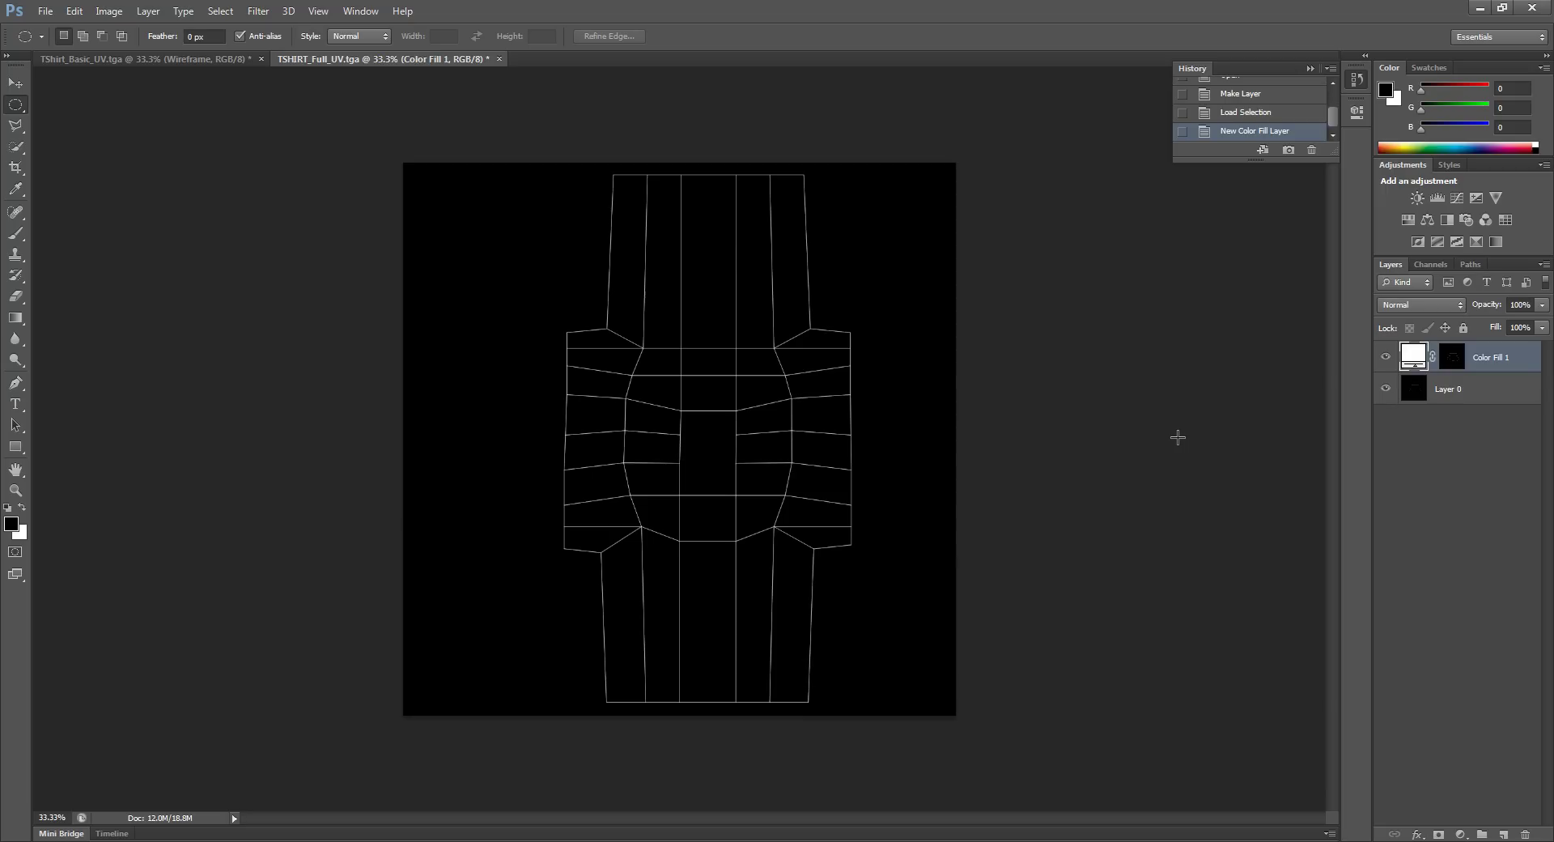
Add a black (000000) solid color fill layer beneath the wireframe fill and delete the original image layer.
click(1471, 395)
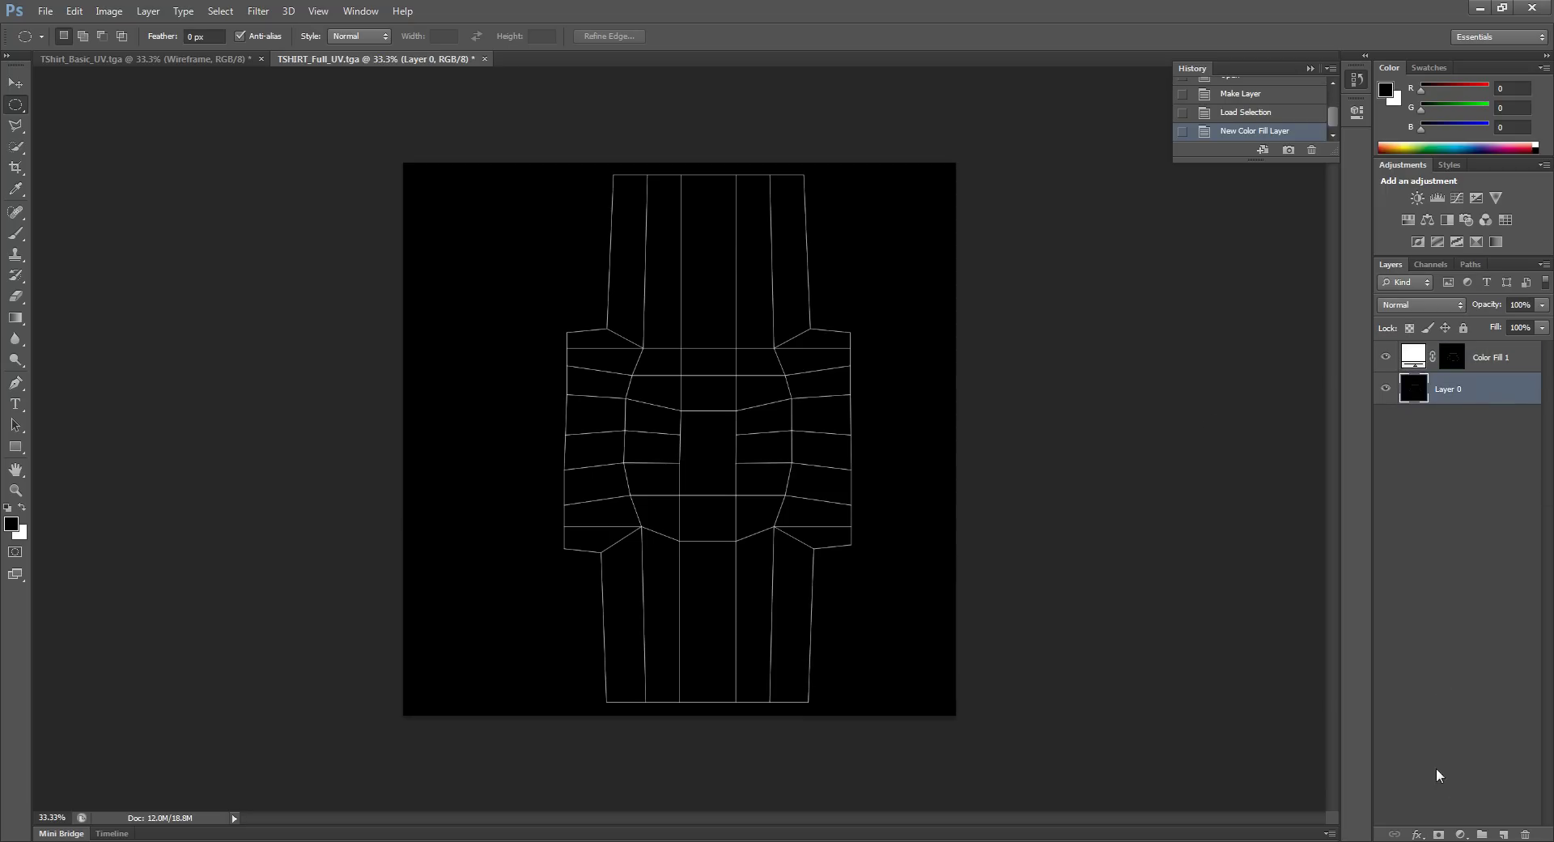
click(1461, 834)
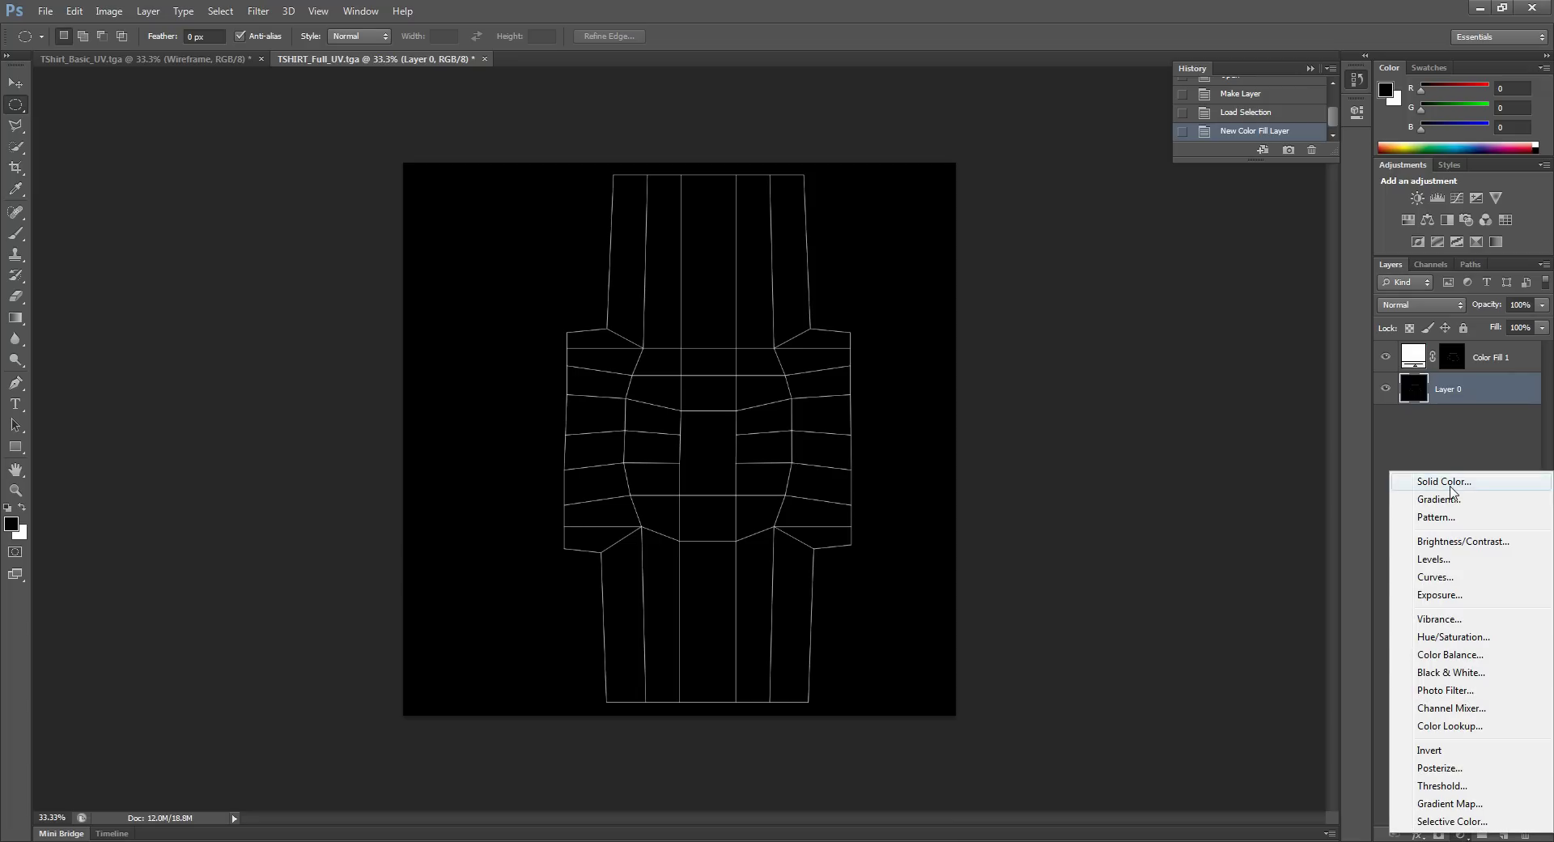
click(1459, 483)
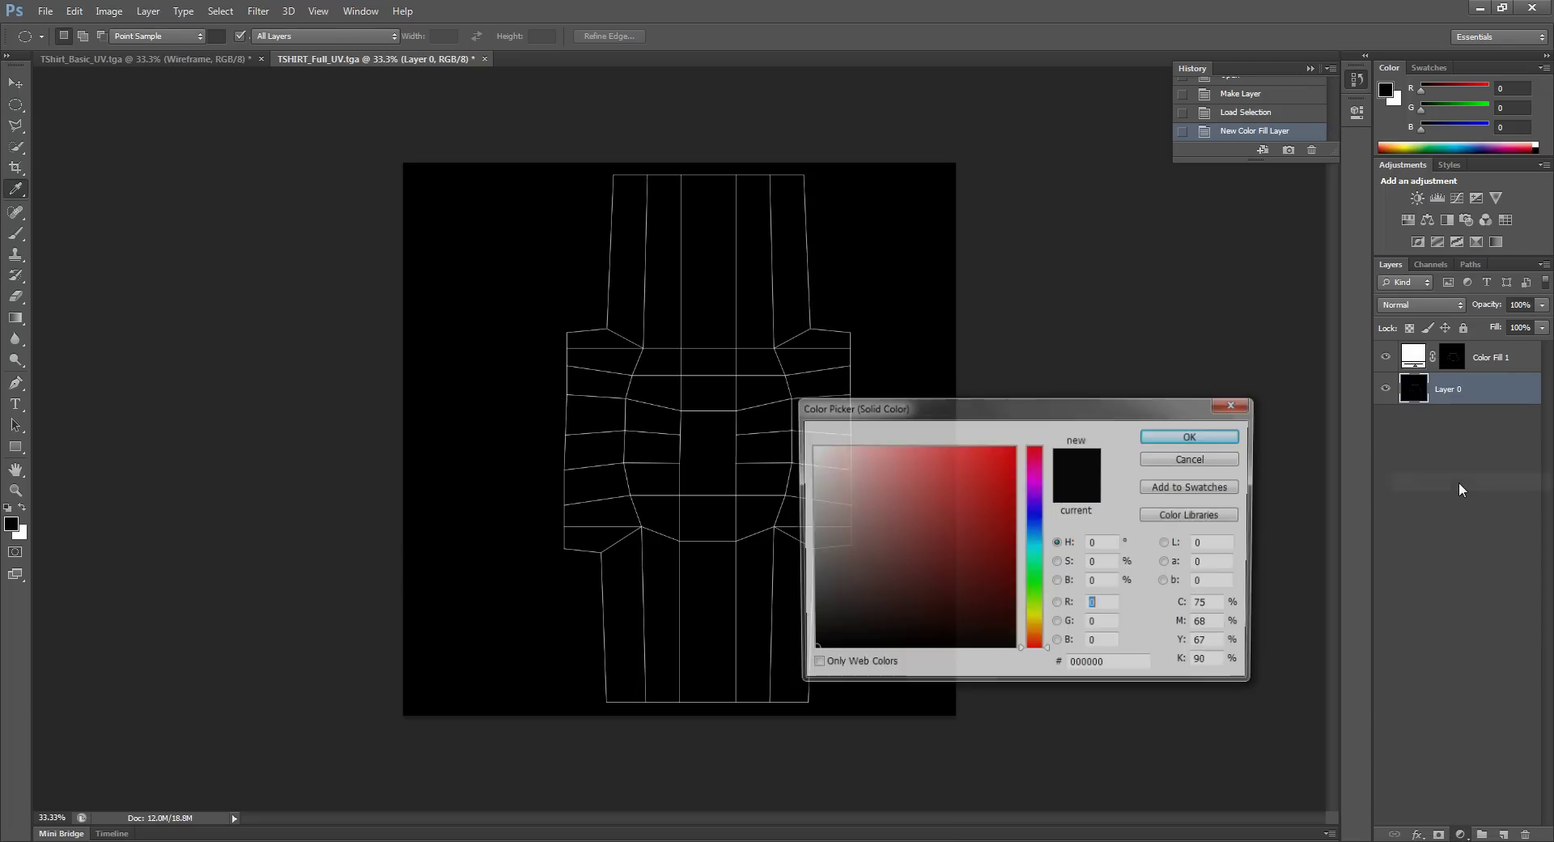
click(1193, 437)
drag(1491, 423, 1528, 832)
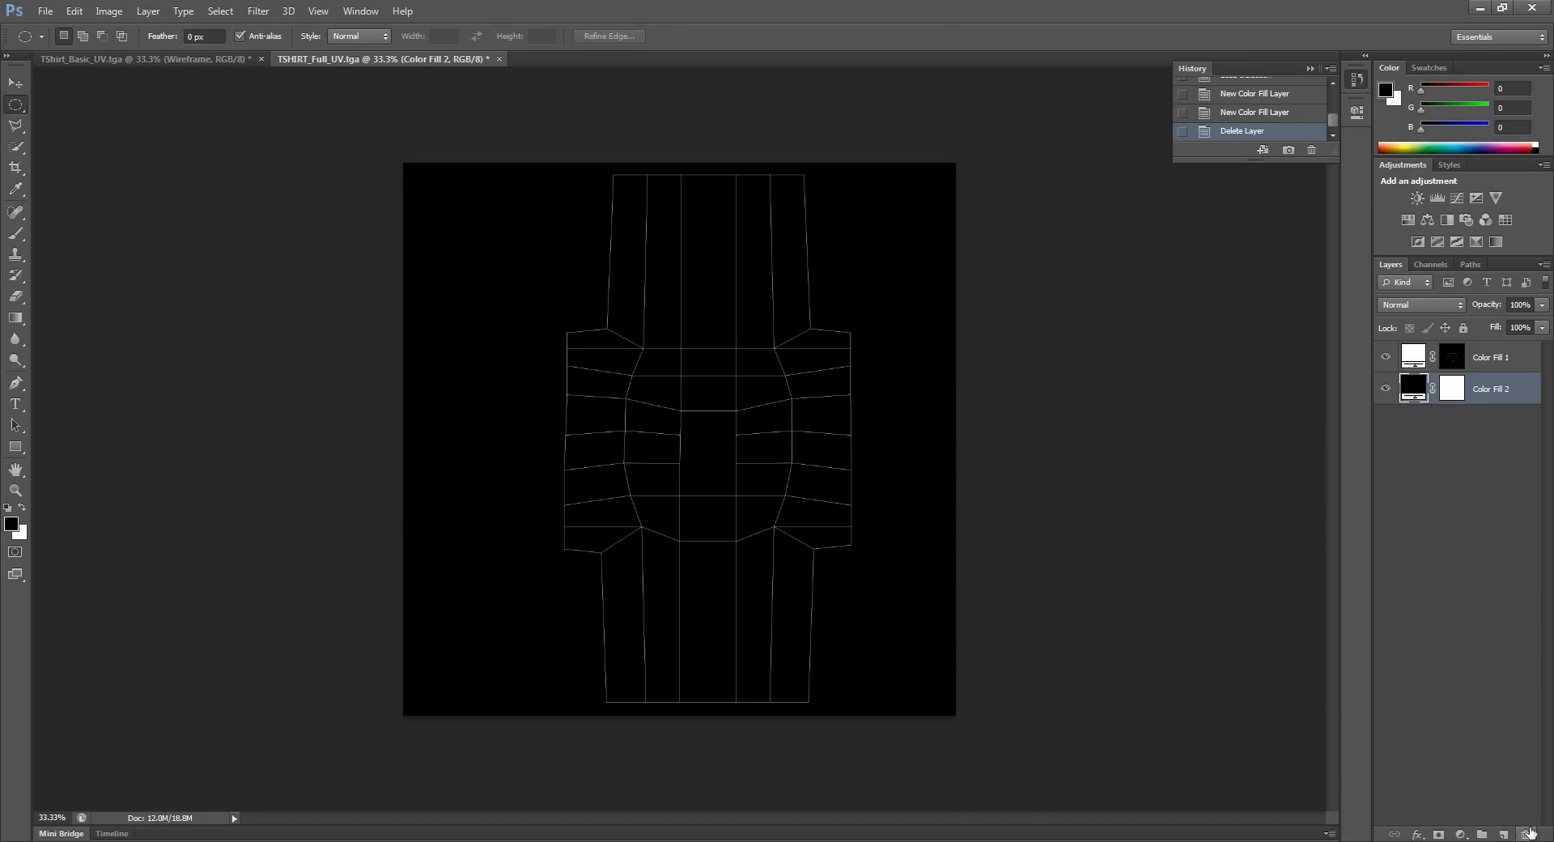
Delete the Alpha 1 channel from the document and return to its layers.
click(1428, 266)
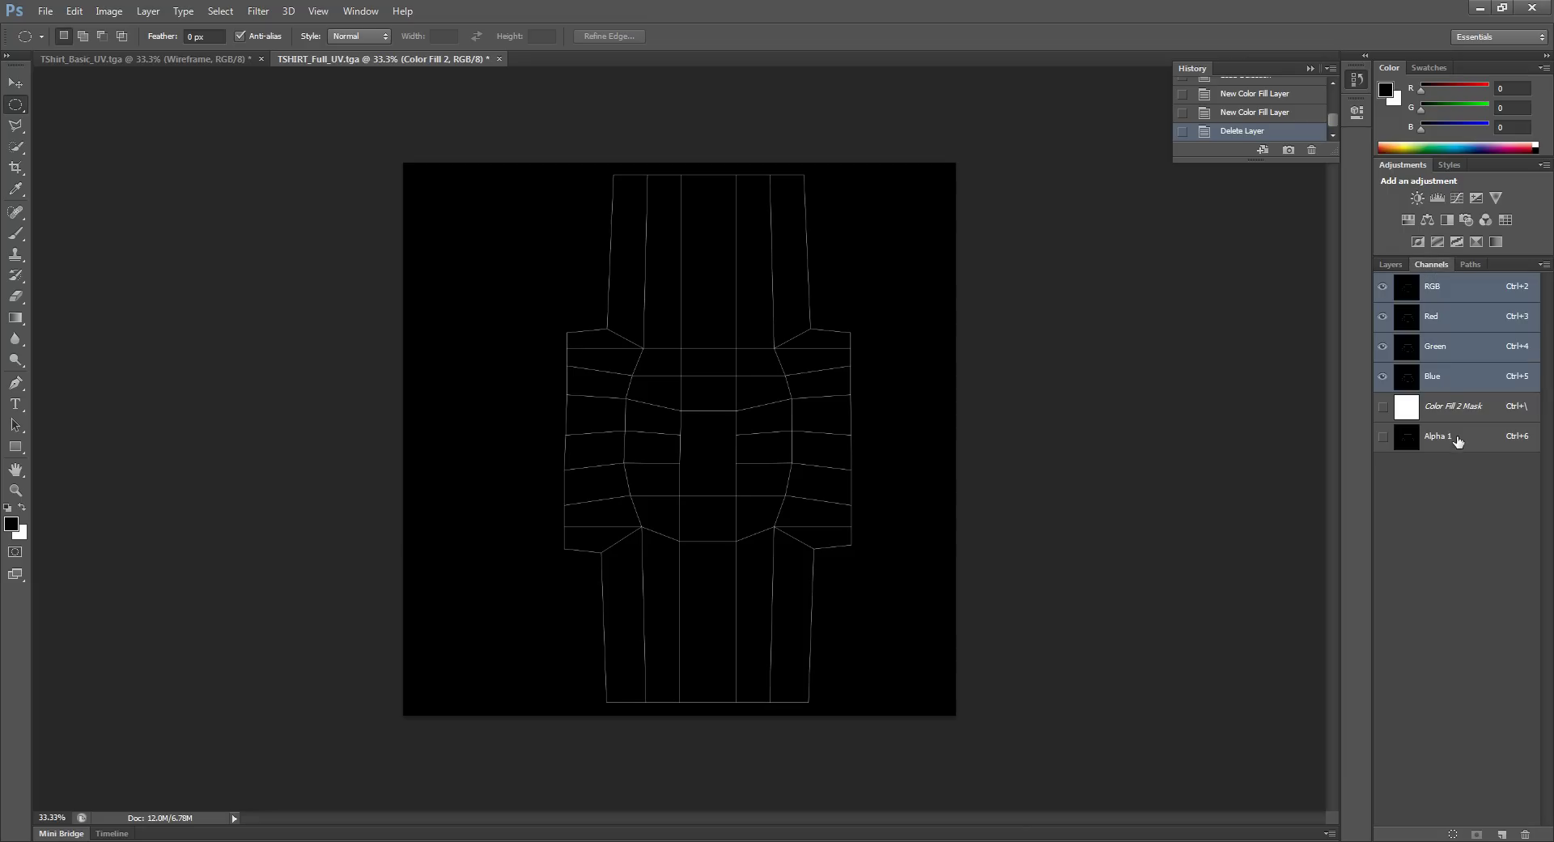
drag(1458, 440, 1526, 831)
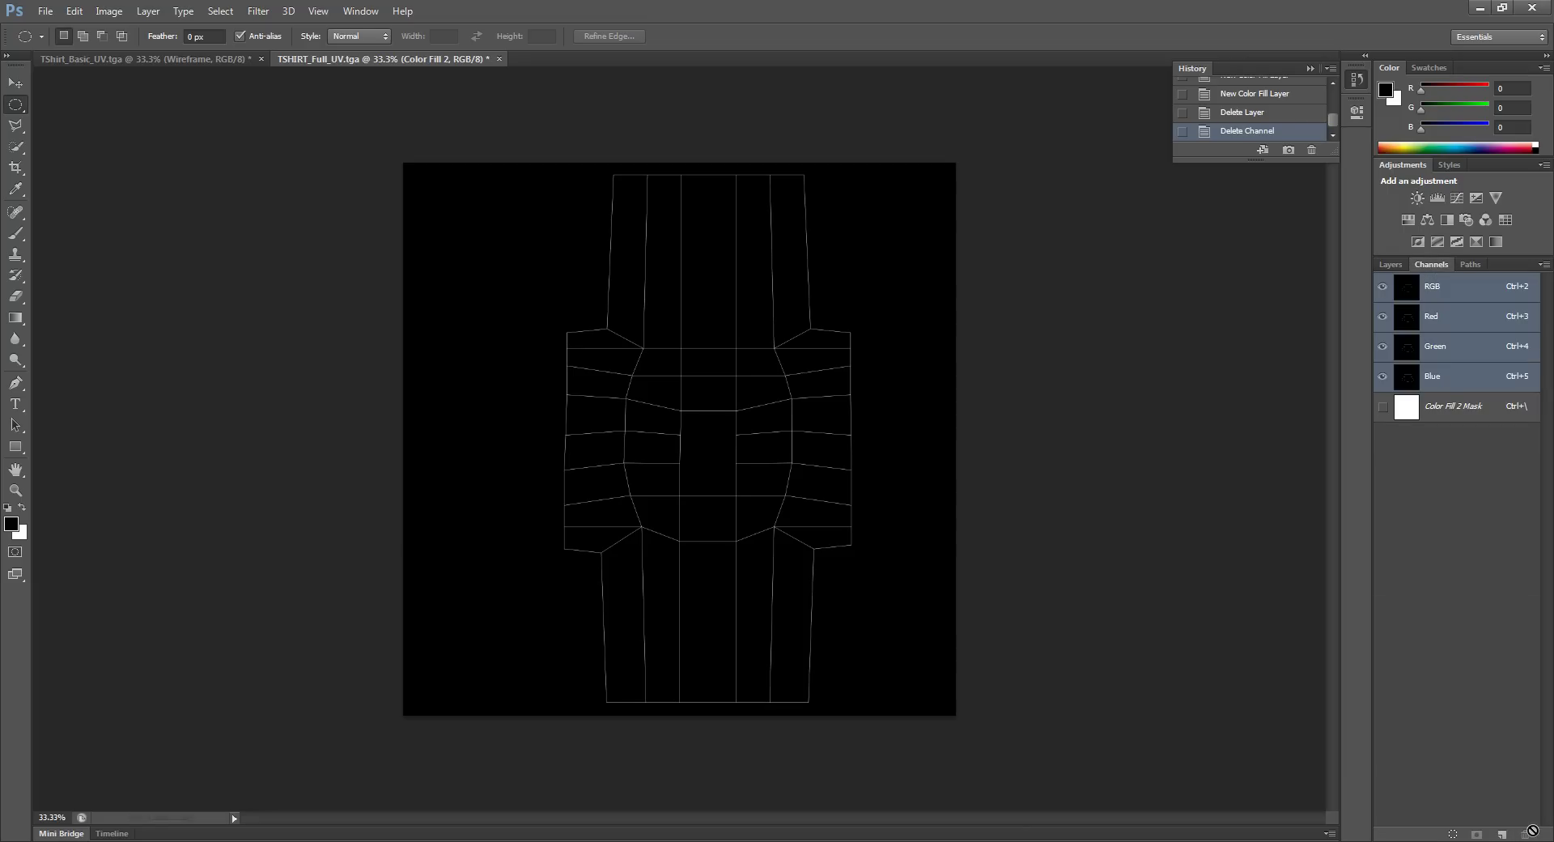
click(1390, 265)
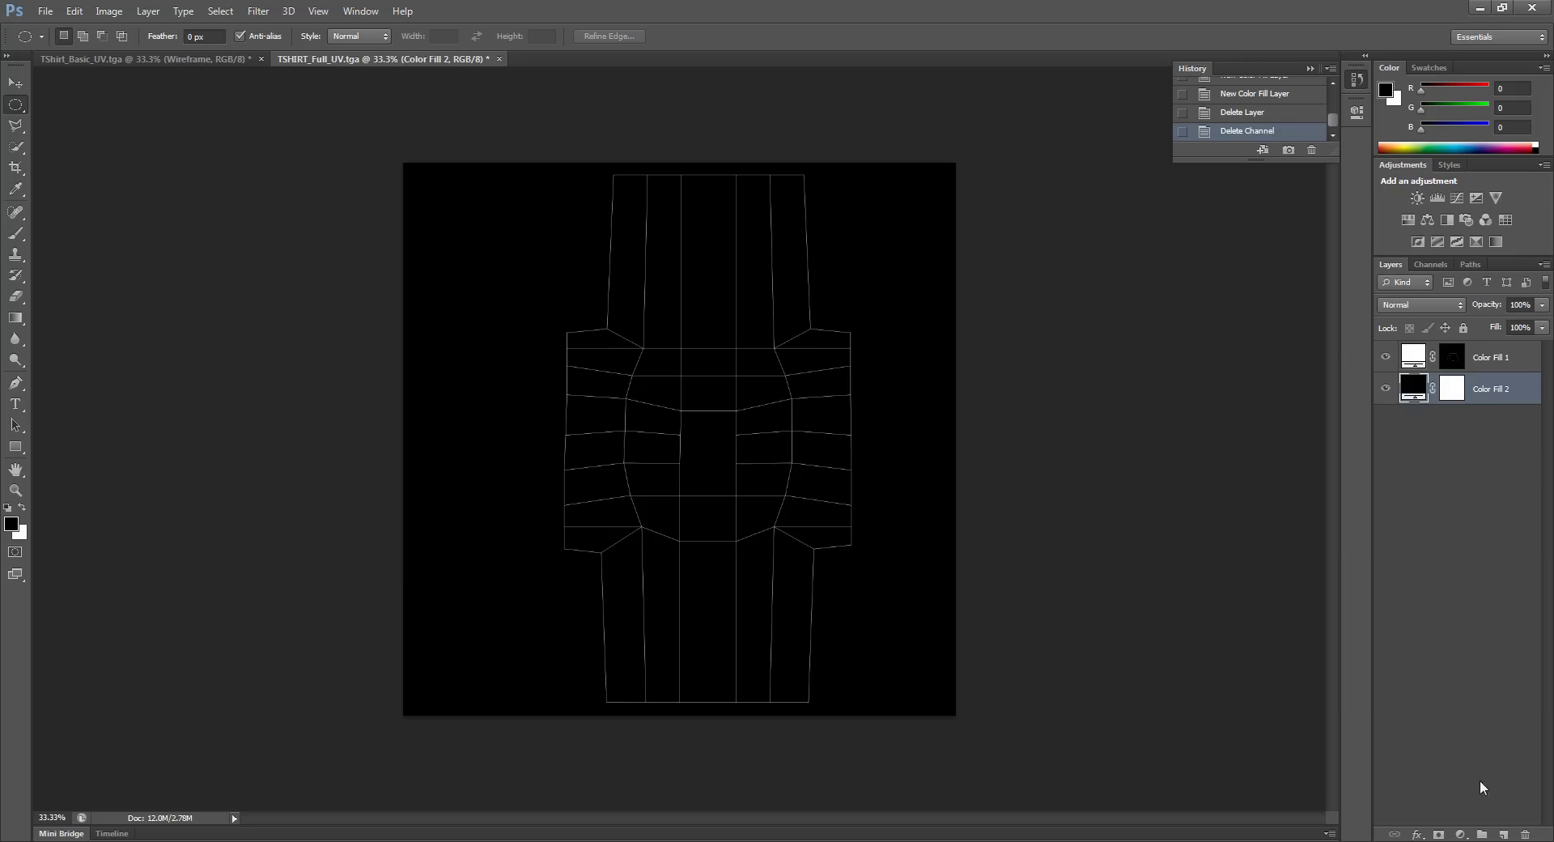
Close the TShirt_Basic_UV.tga document without saving its changes, keeping TSHIRT_Full_UV.tga open.
click(168, 58)
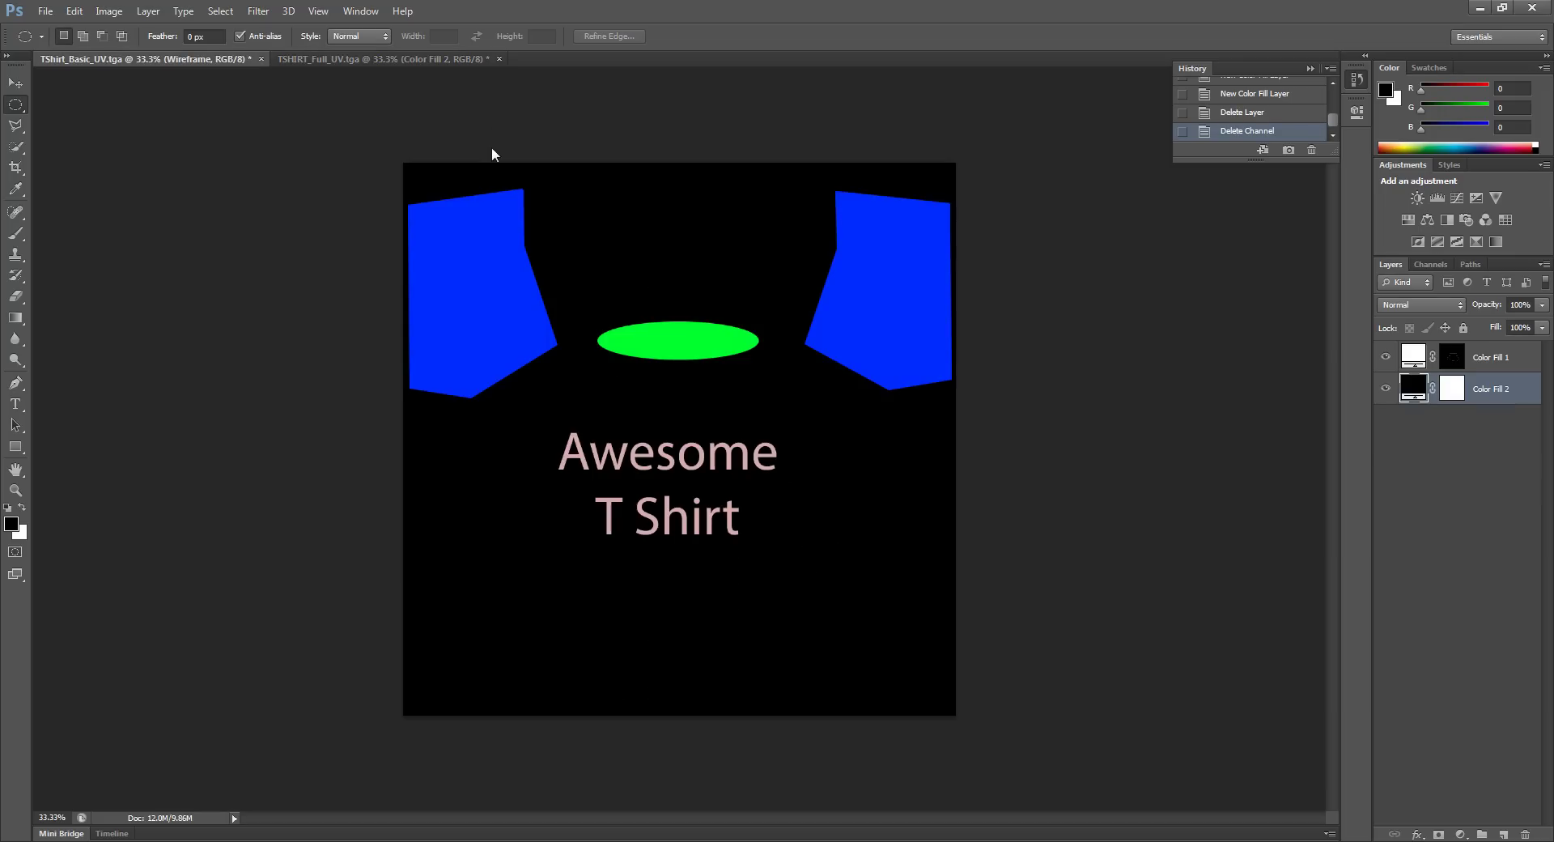
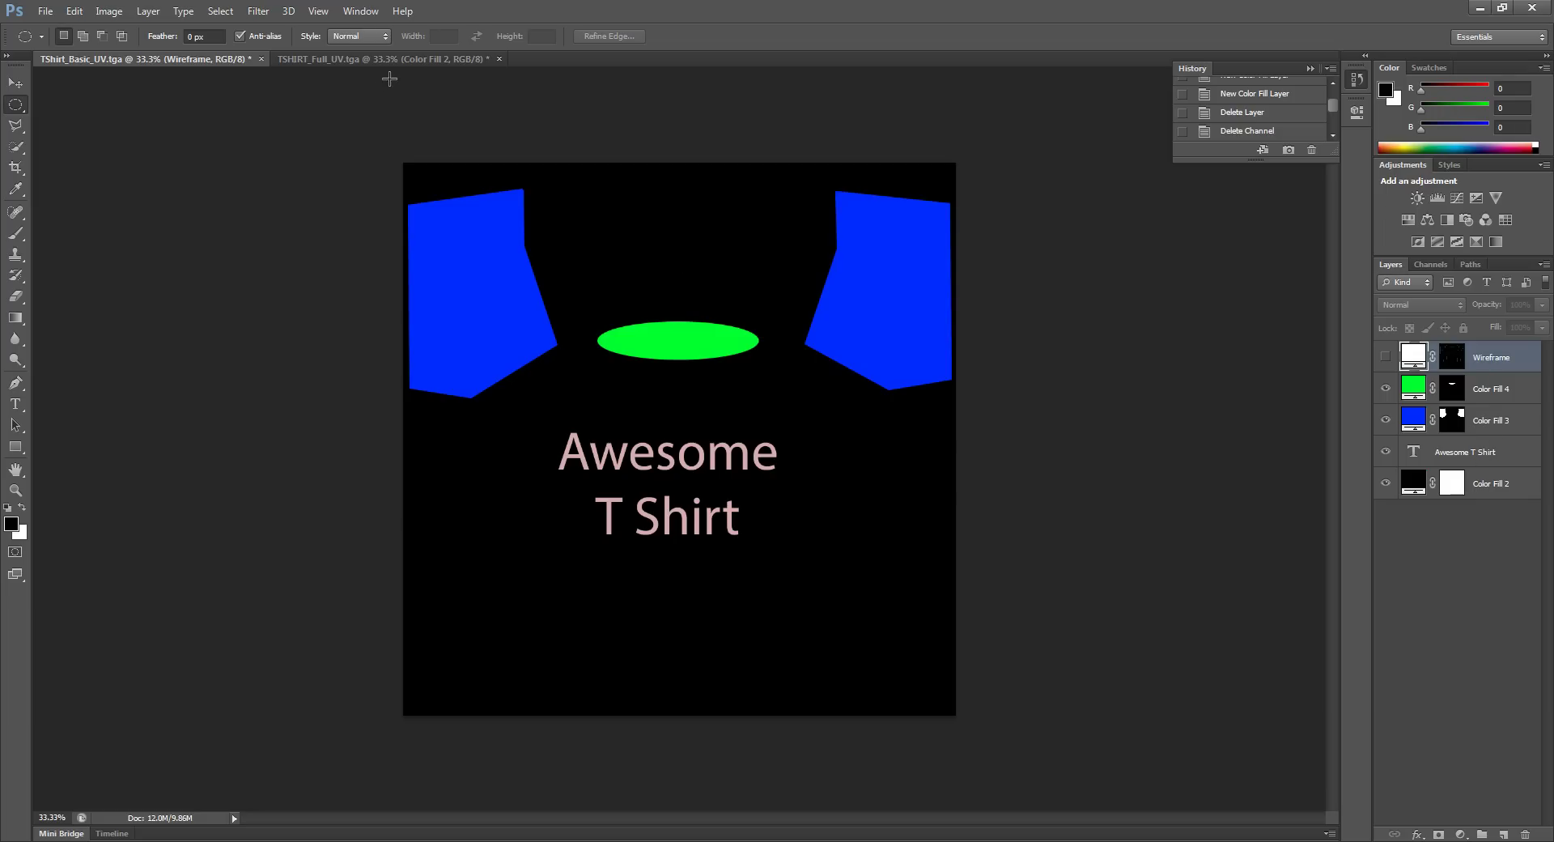
click(408, 59)
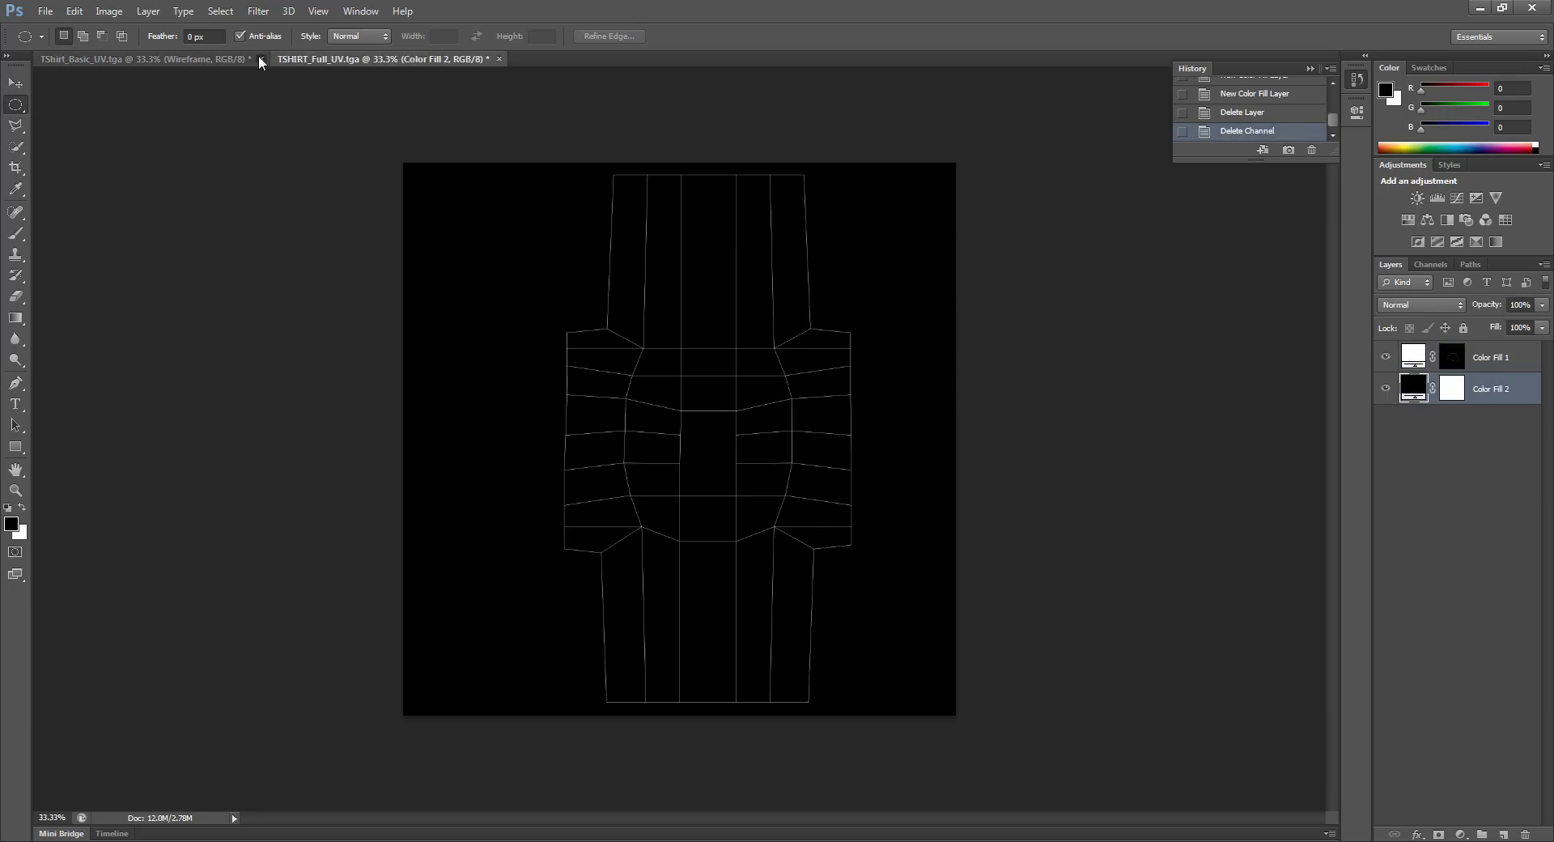
click(261, 59)
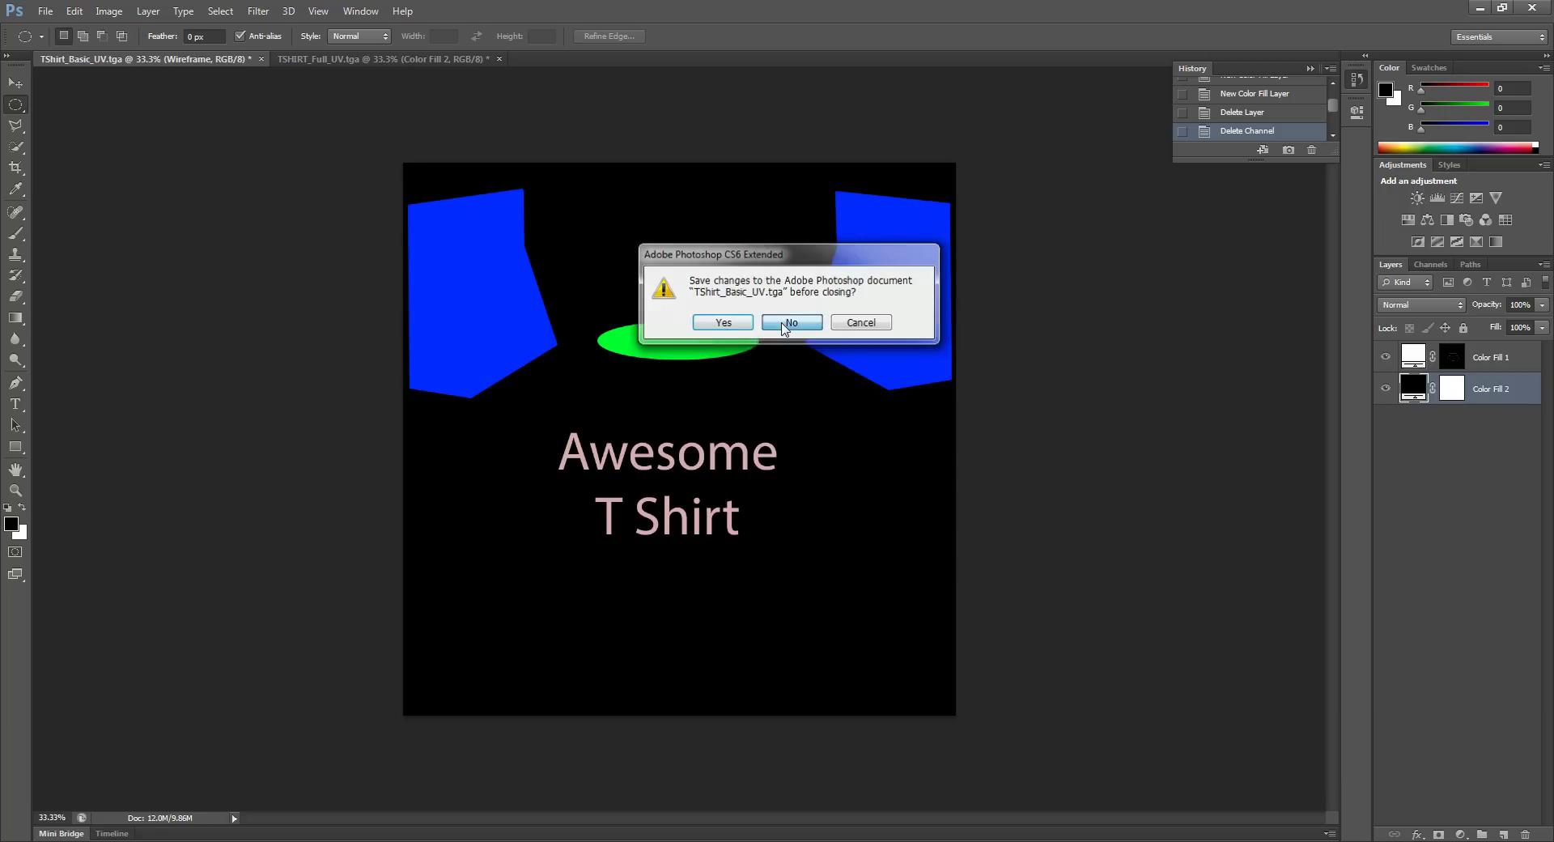
click(783, 324)
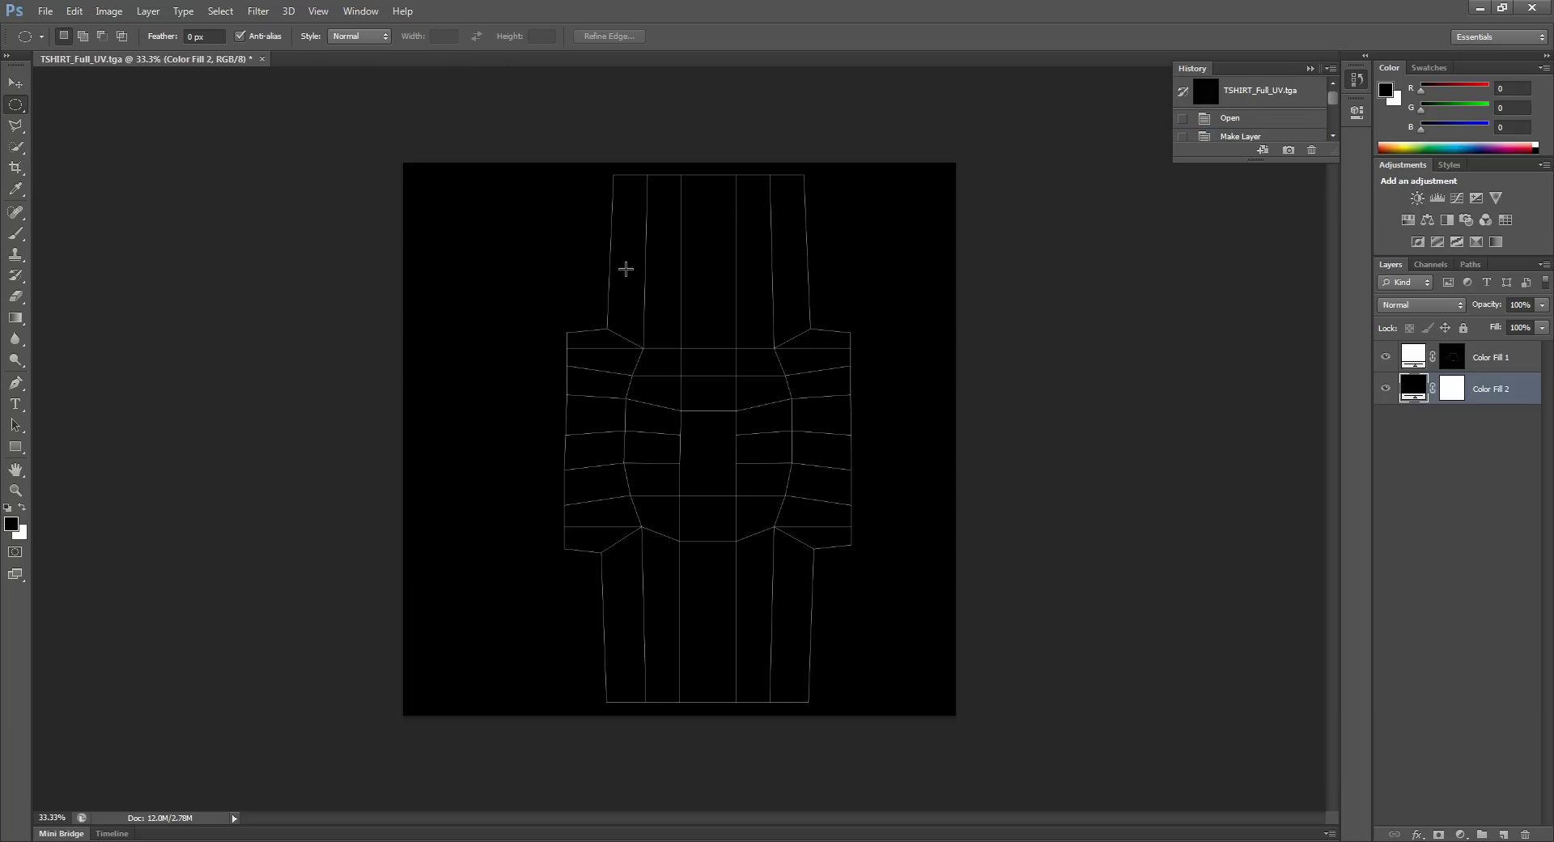
Add a new layer and place two lines of text on the lower shirt panel reading "Awesome" and "T Shirt no. 2".
click(14, 404)
click(1502, 833)
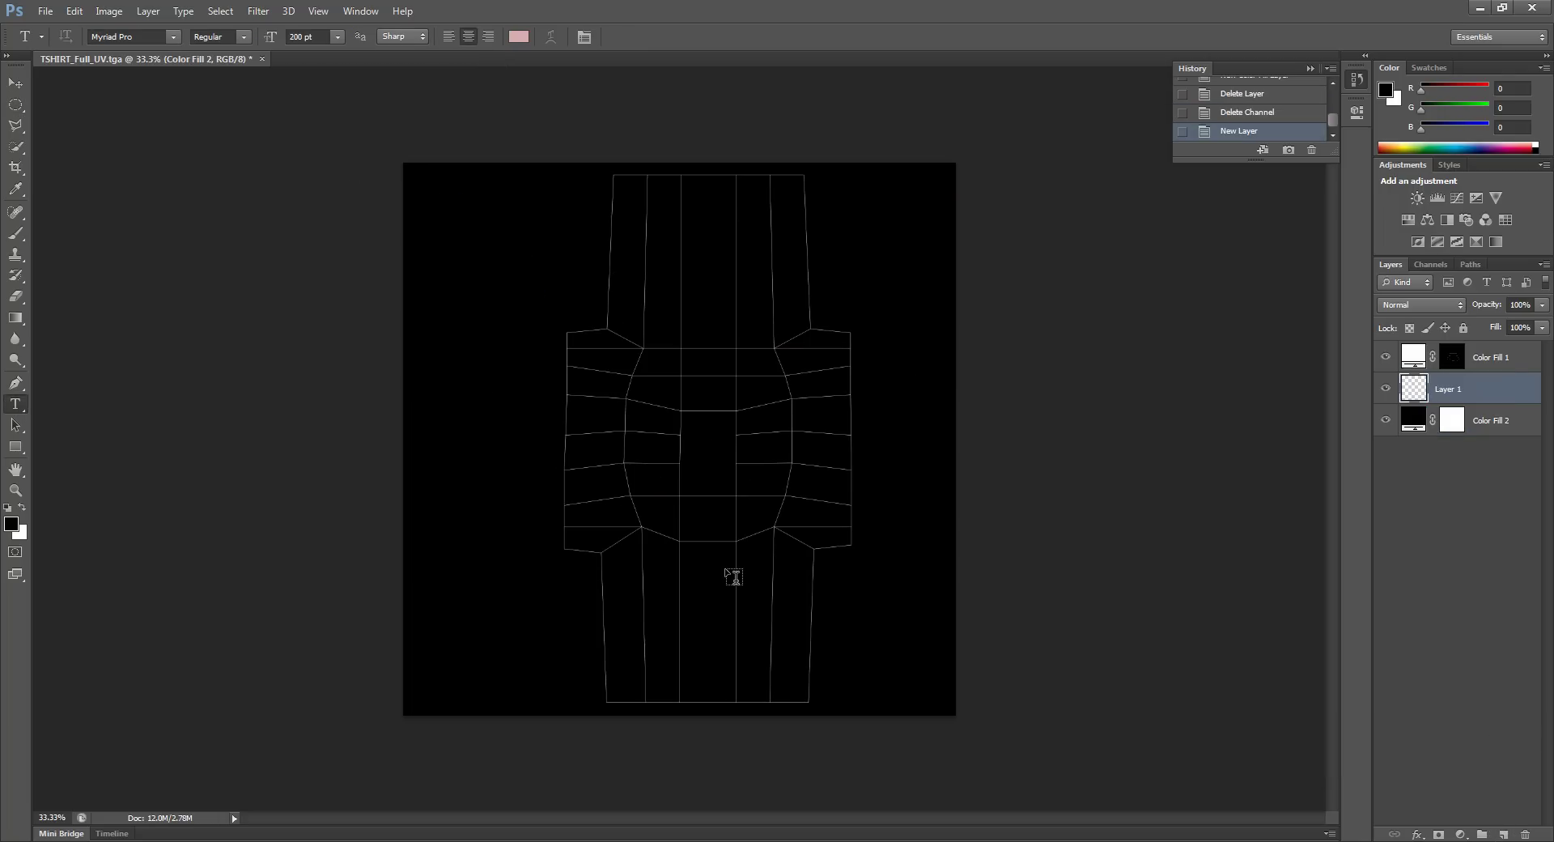
click(650, 582)
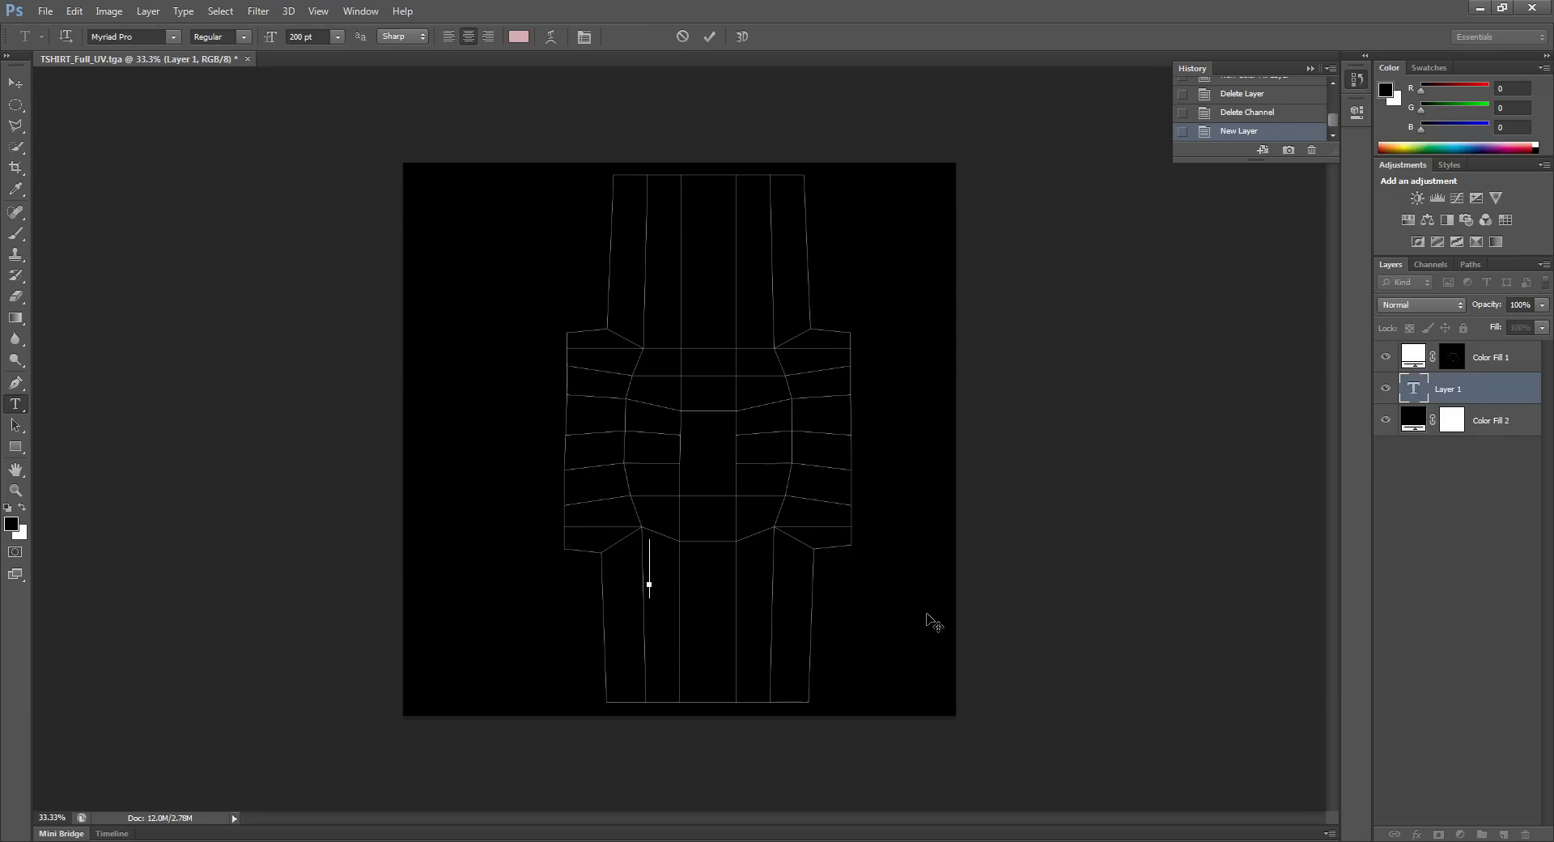
text(Awe)
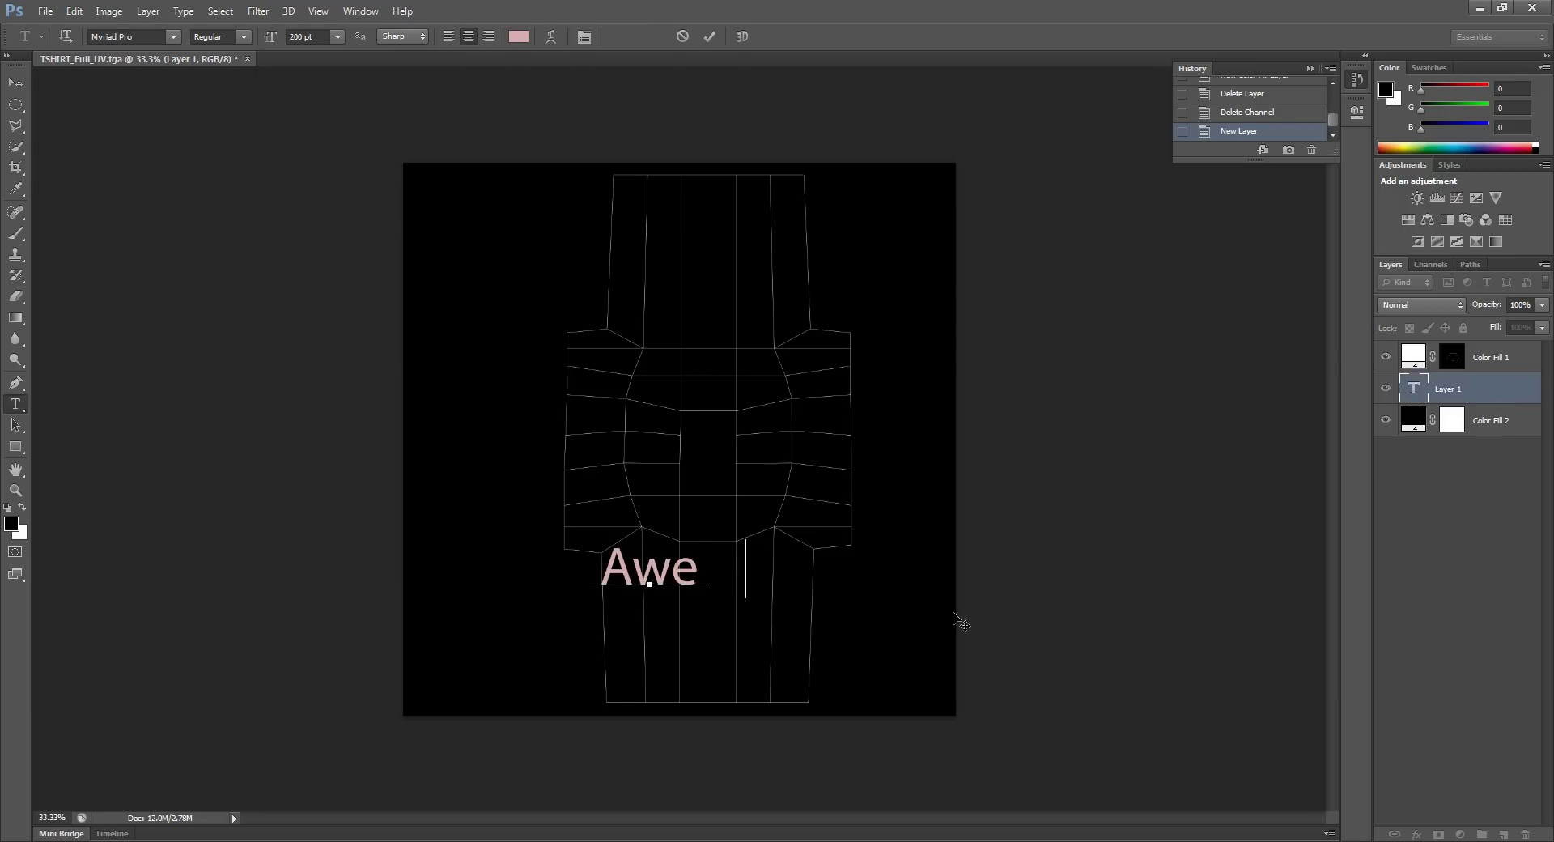
text(some)
key(Return)
text(T Shirt)
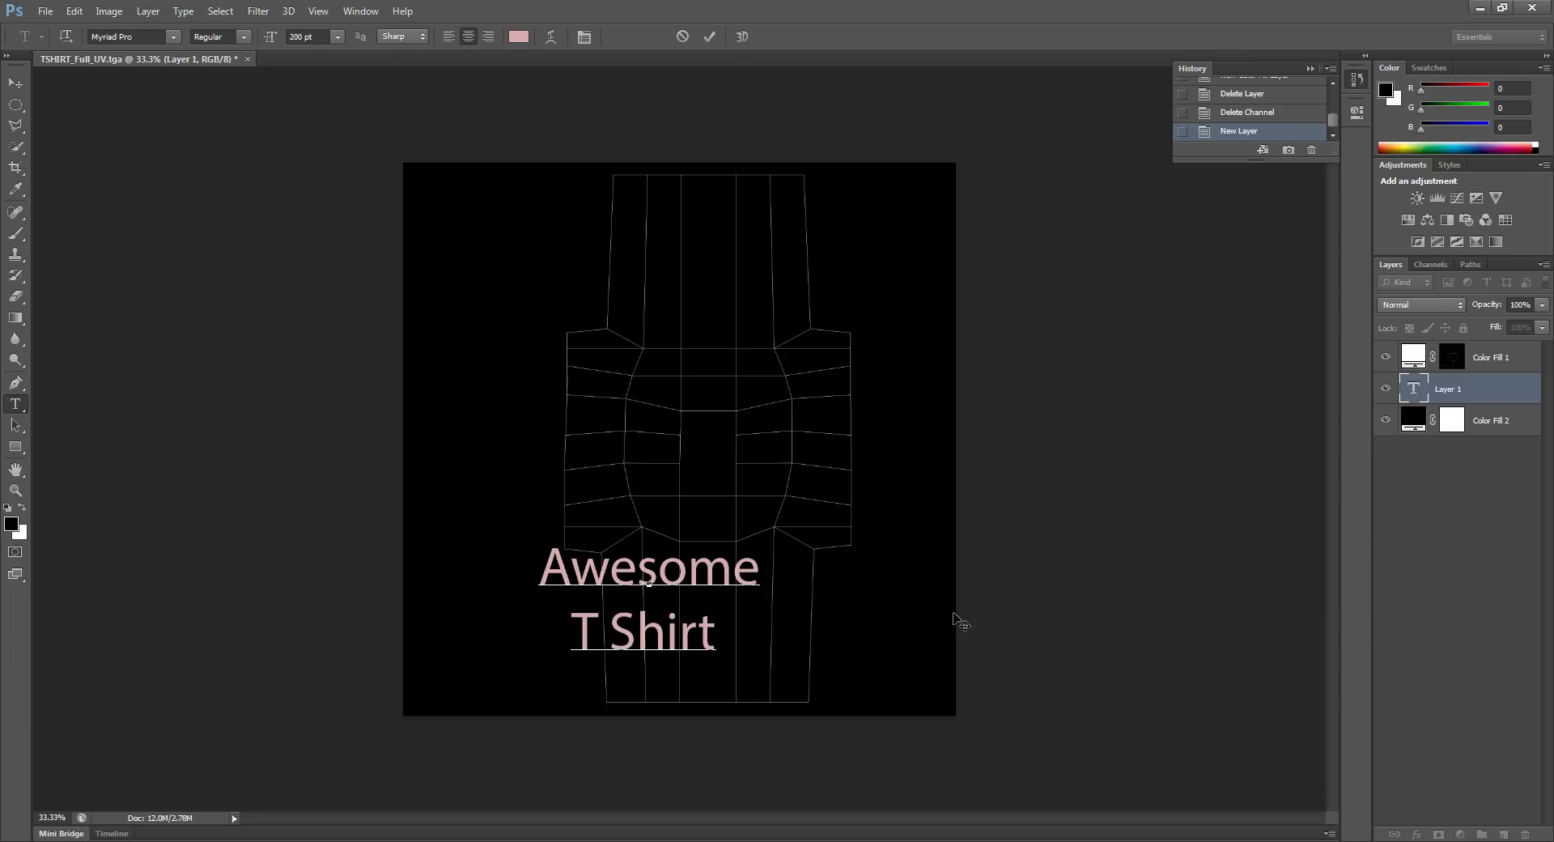
text( no. 2)
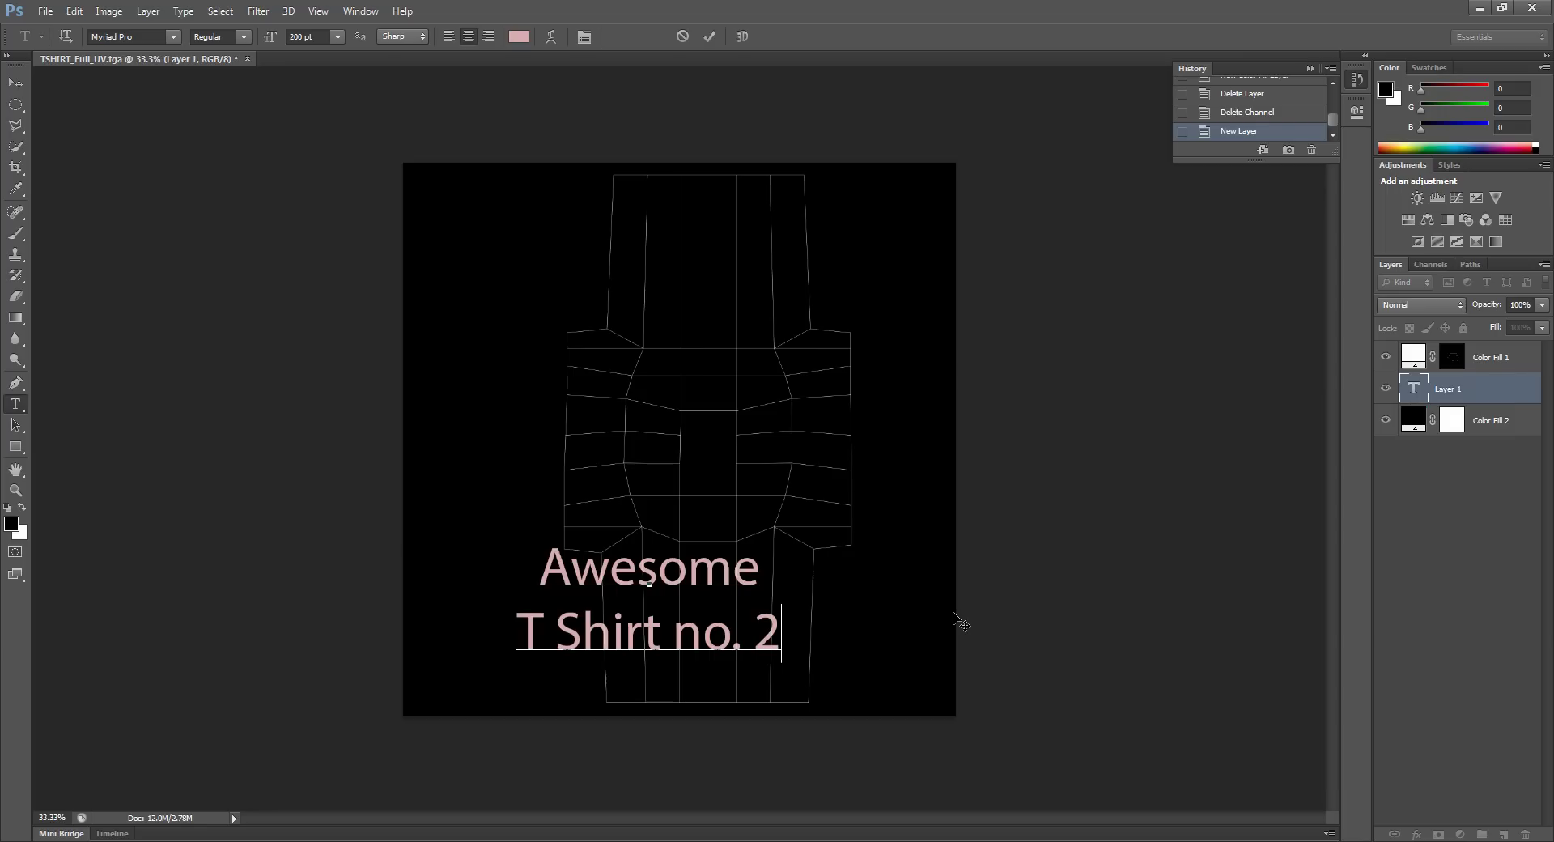
Set the whole text to 100 pt and center it horizontally on the lower shirt panel.
key(ctrl)
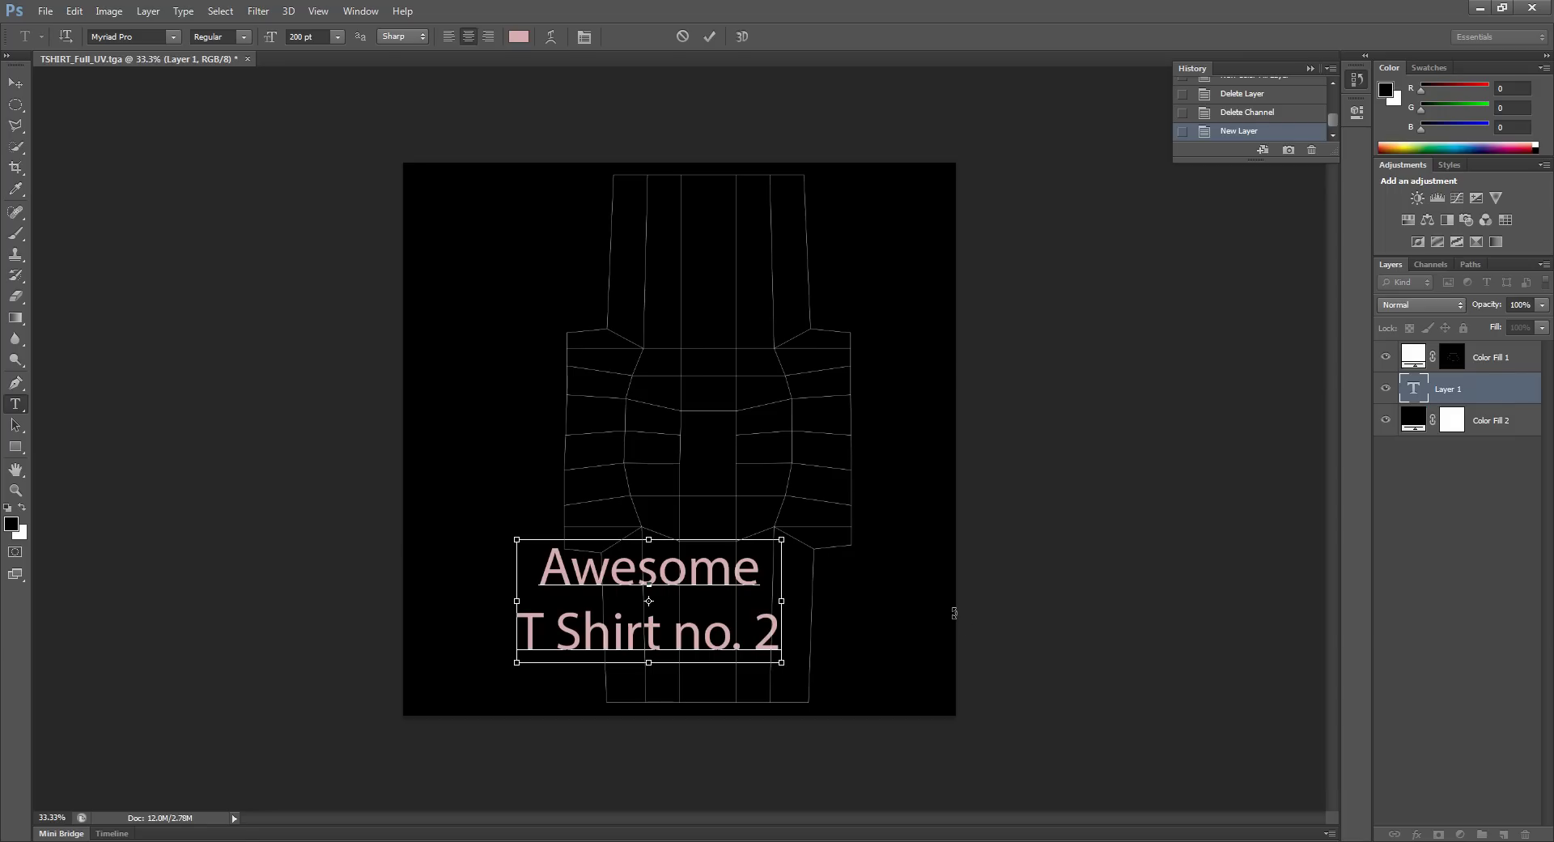
key(ctrl+a)
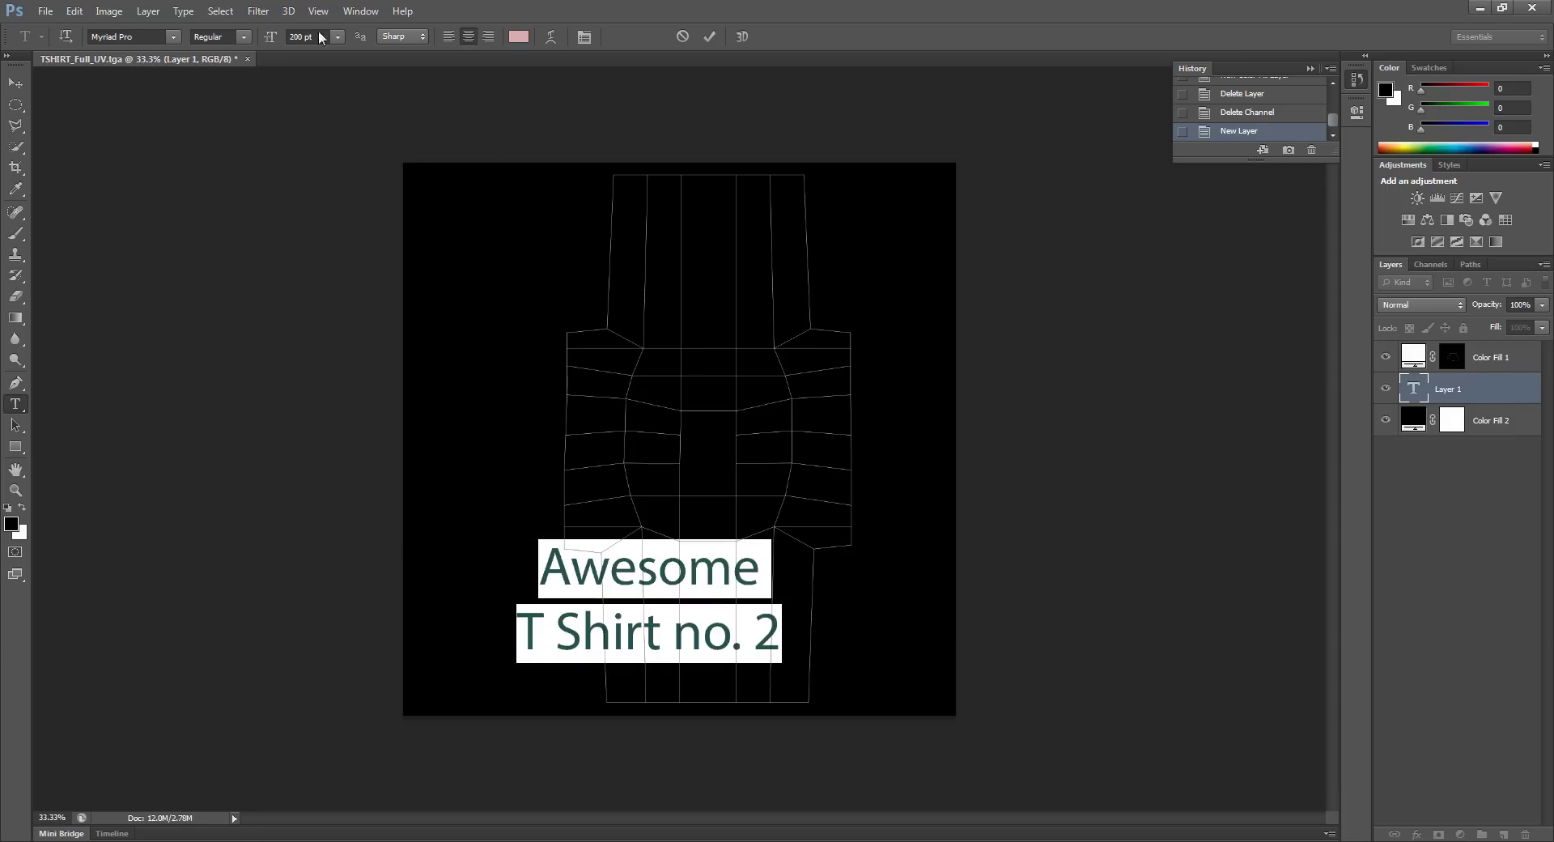
double_click(297, 36)
text(100)
key(Return)
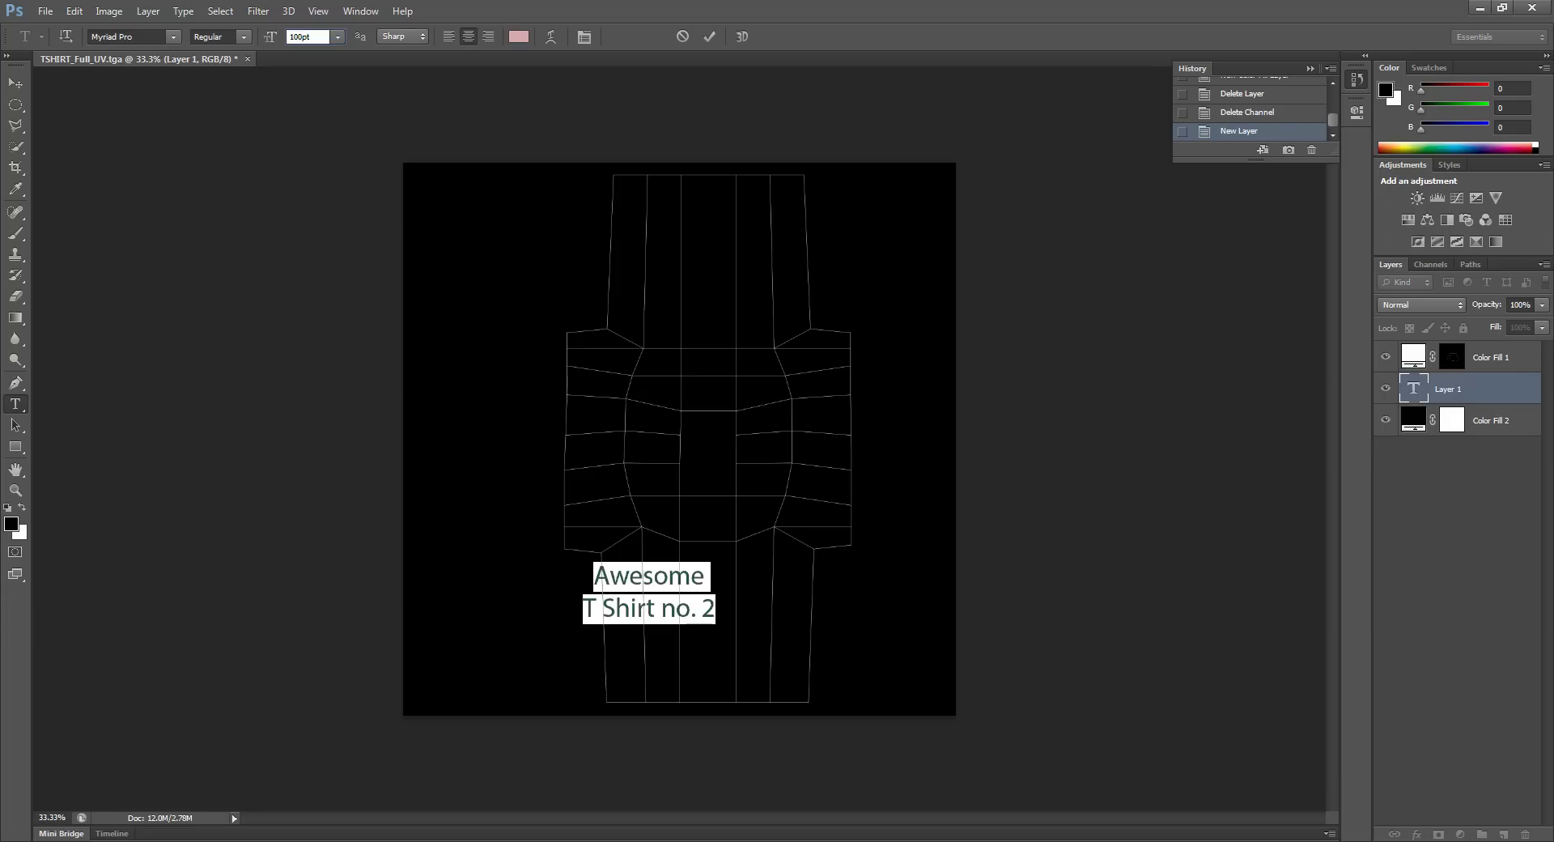
click(15, 83)
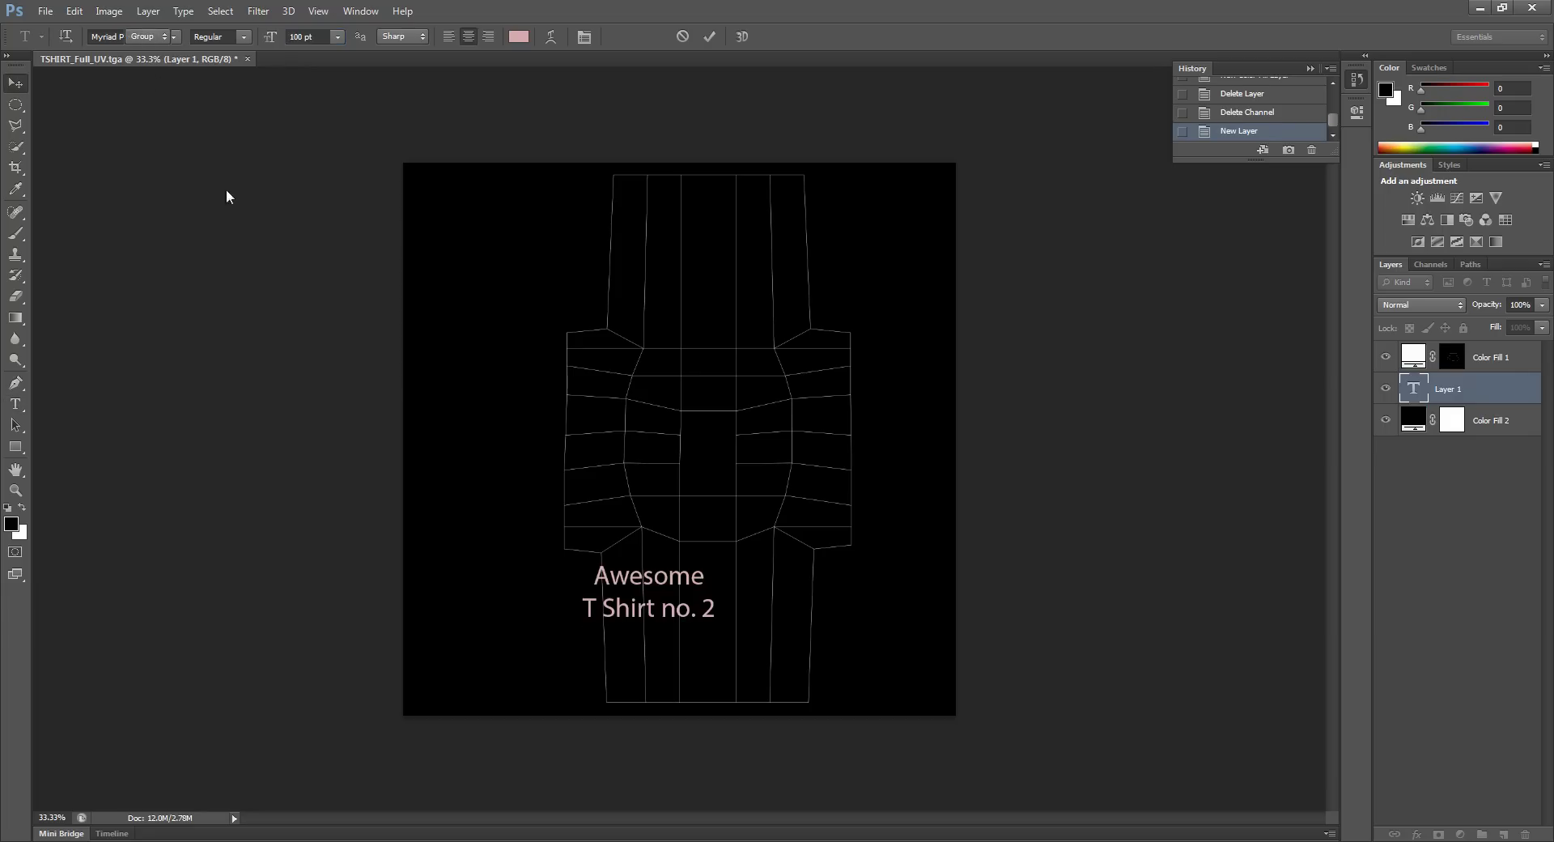
drag(673, 611, 728, 611)
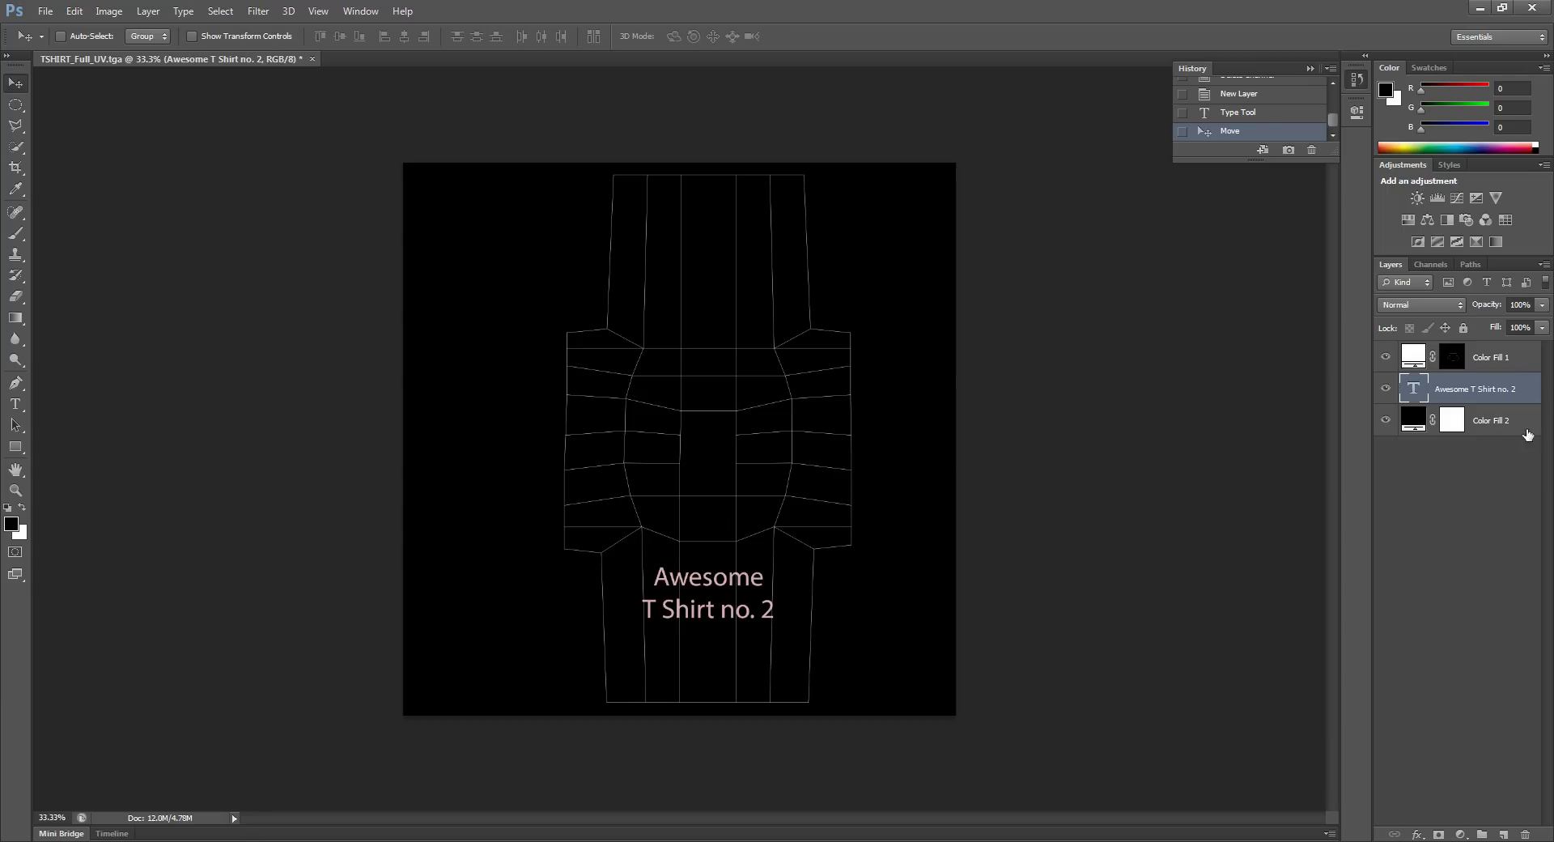
Duplicate the text layer onto the upper shirt panel and change the copy to read "Nonsense" and "T Shirt no. 1".
drag(1518, 395, 1503, 834)
drag(744, 624, 726, 257)
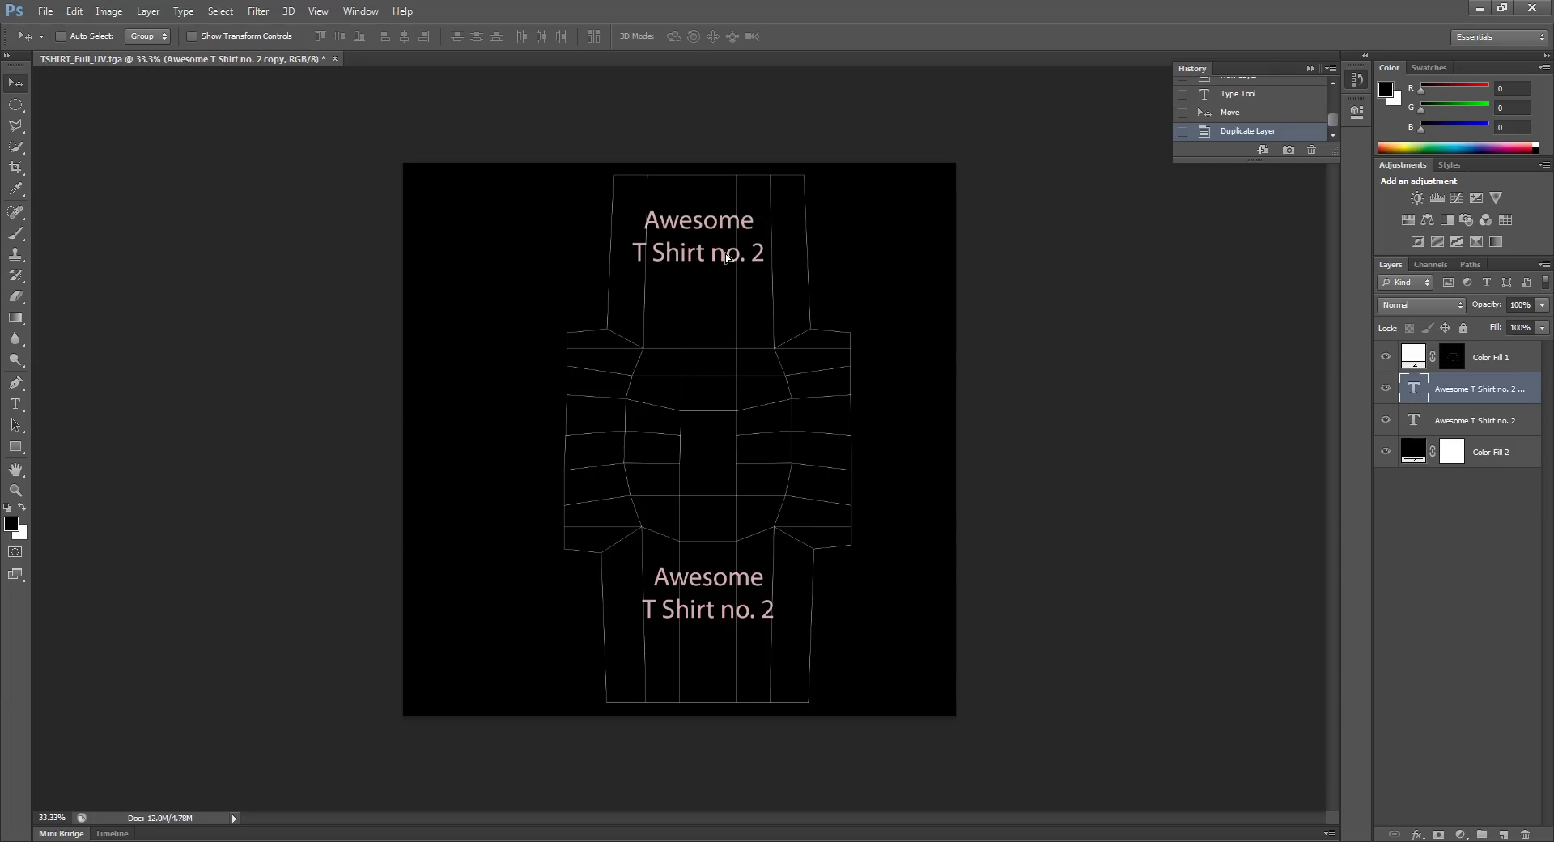
click(16, 404)
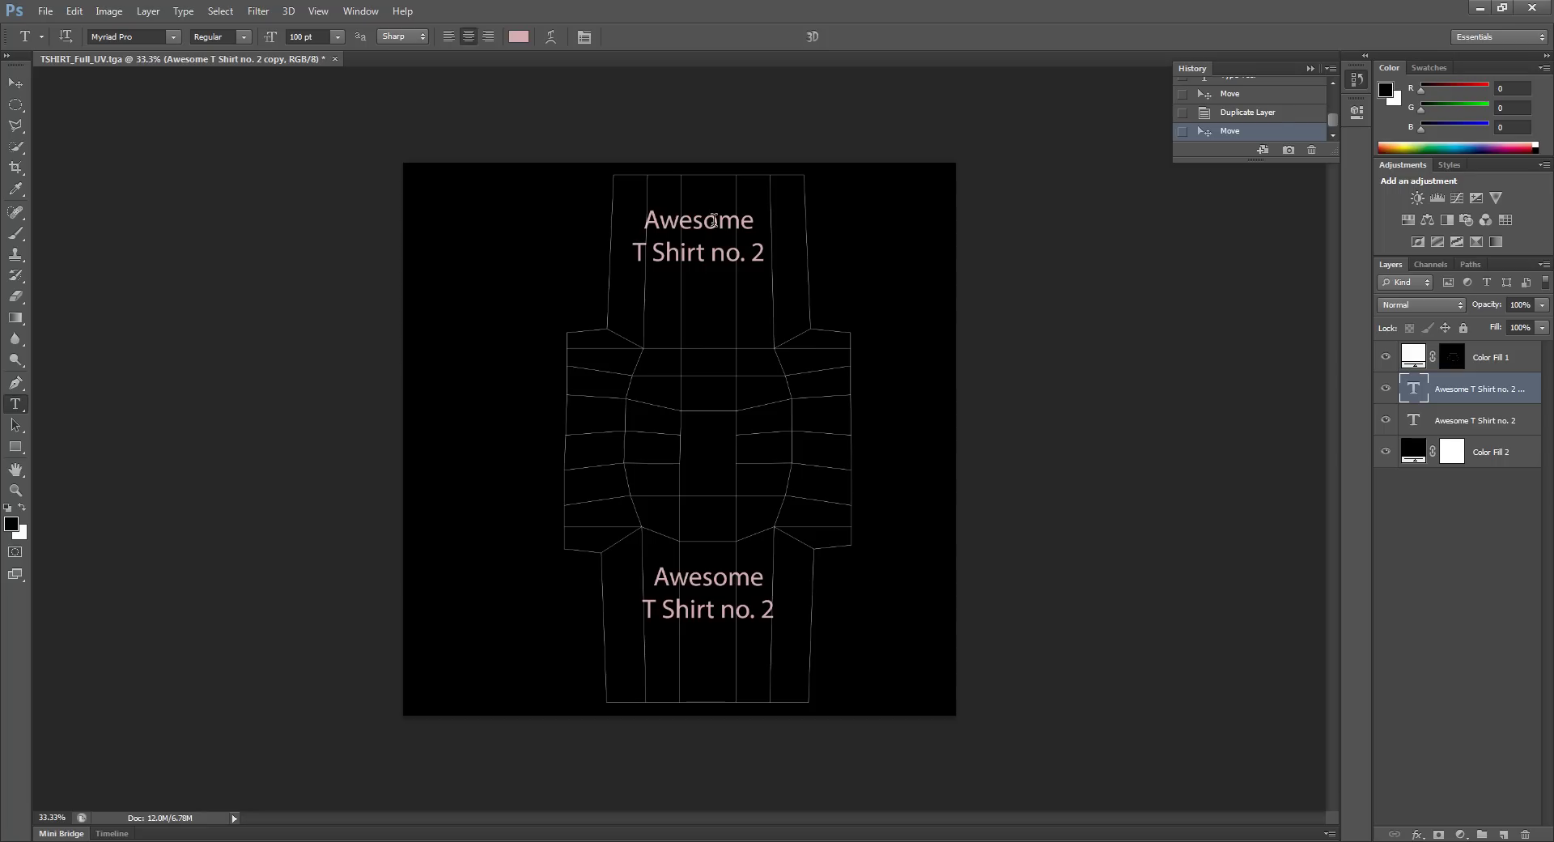
click(748, 218)
double_click(736, 235)
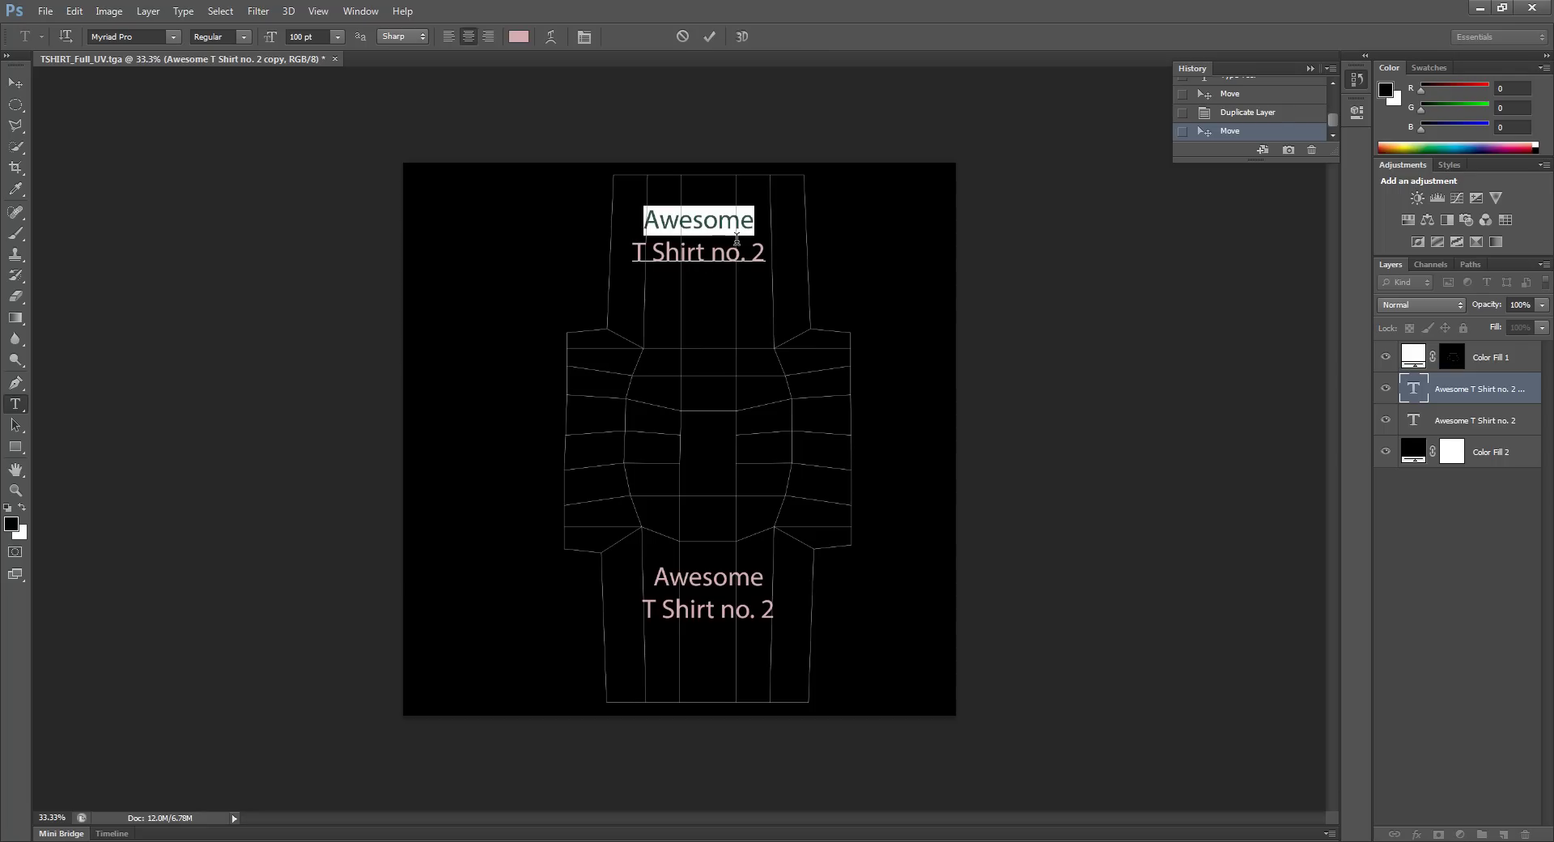
click(736, 239)
double_click(736, 239)
text(Non)
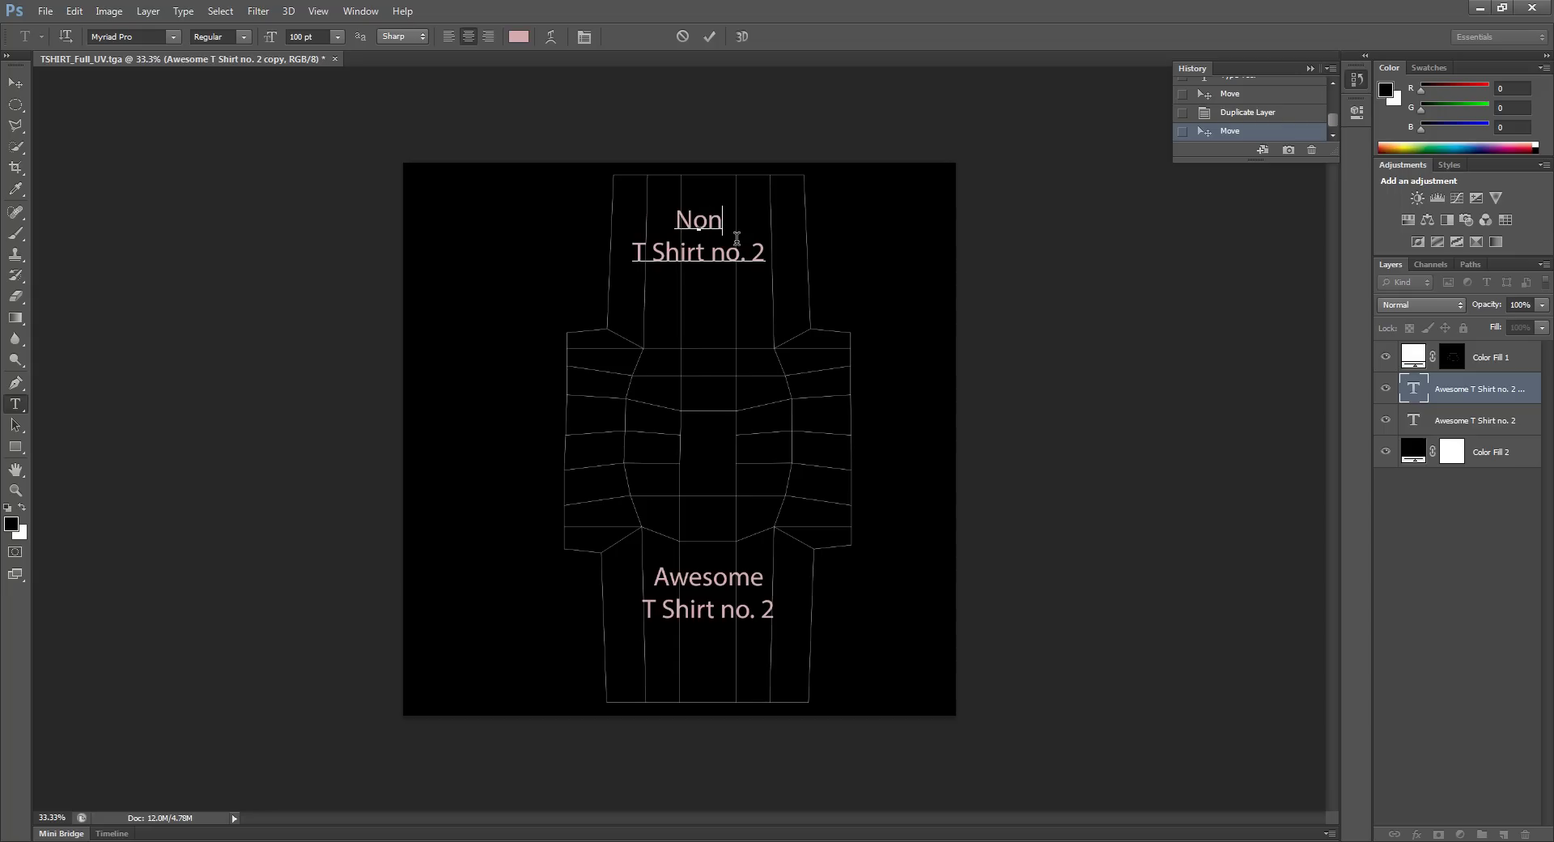
text(sense)
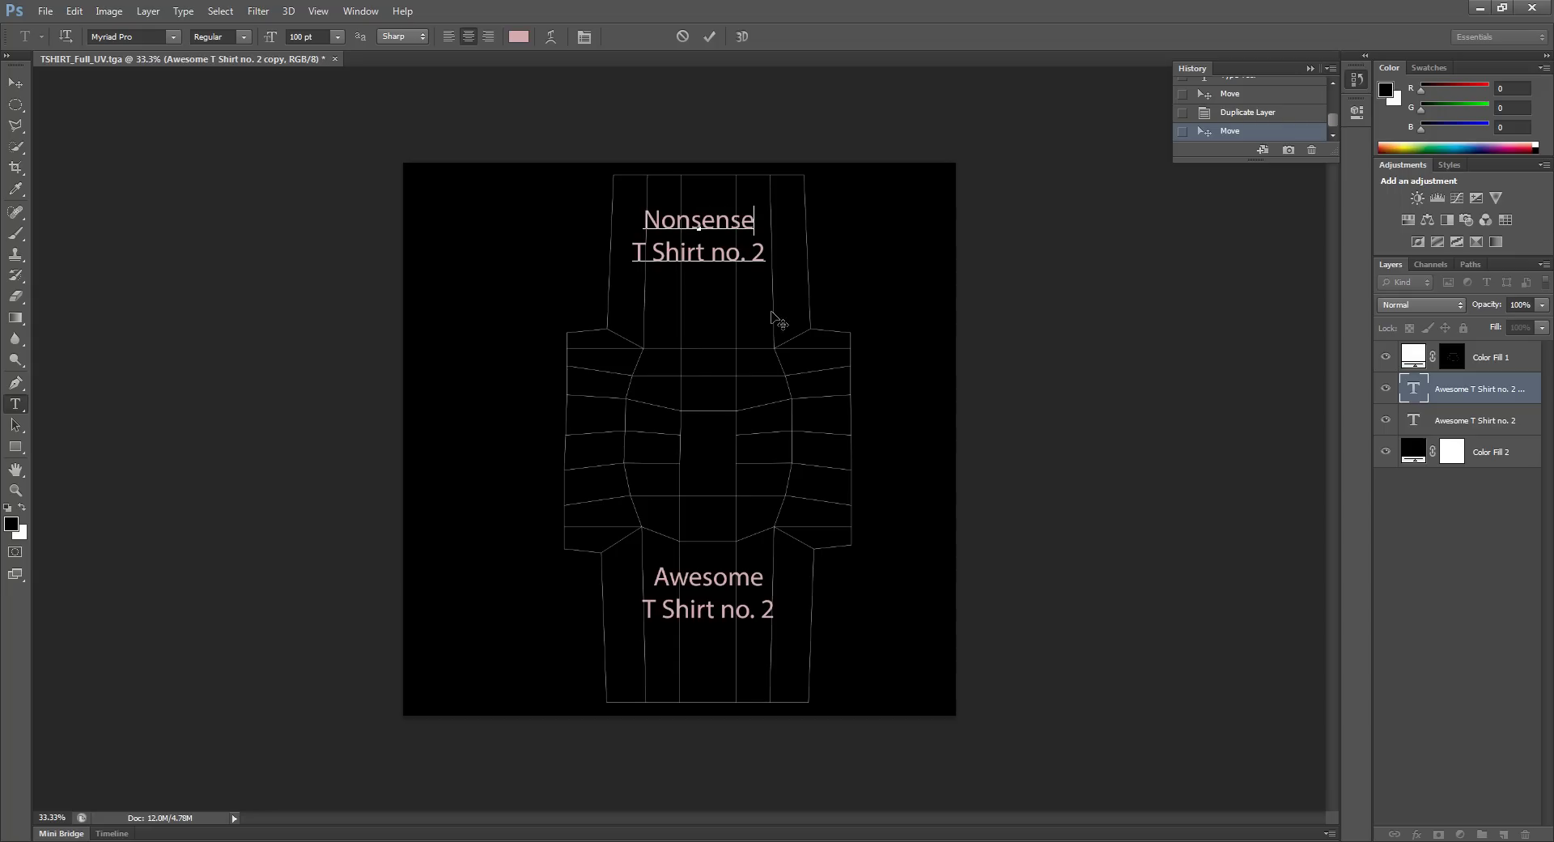
drag(751, 253, 769, 252)
text(1)
click(13, 85)
Try a vertical flip and a slight downward move of the "Nonsense T Shirt no. 1" text, undoing both.
click(73, 12)
mouse_move(165, 328)
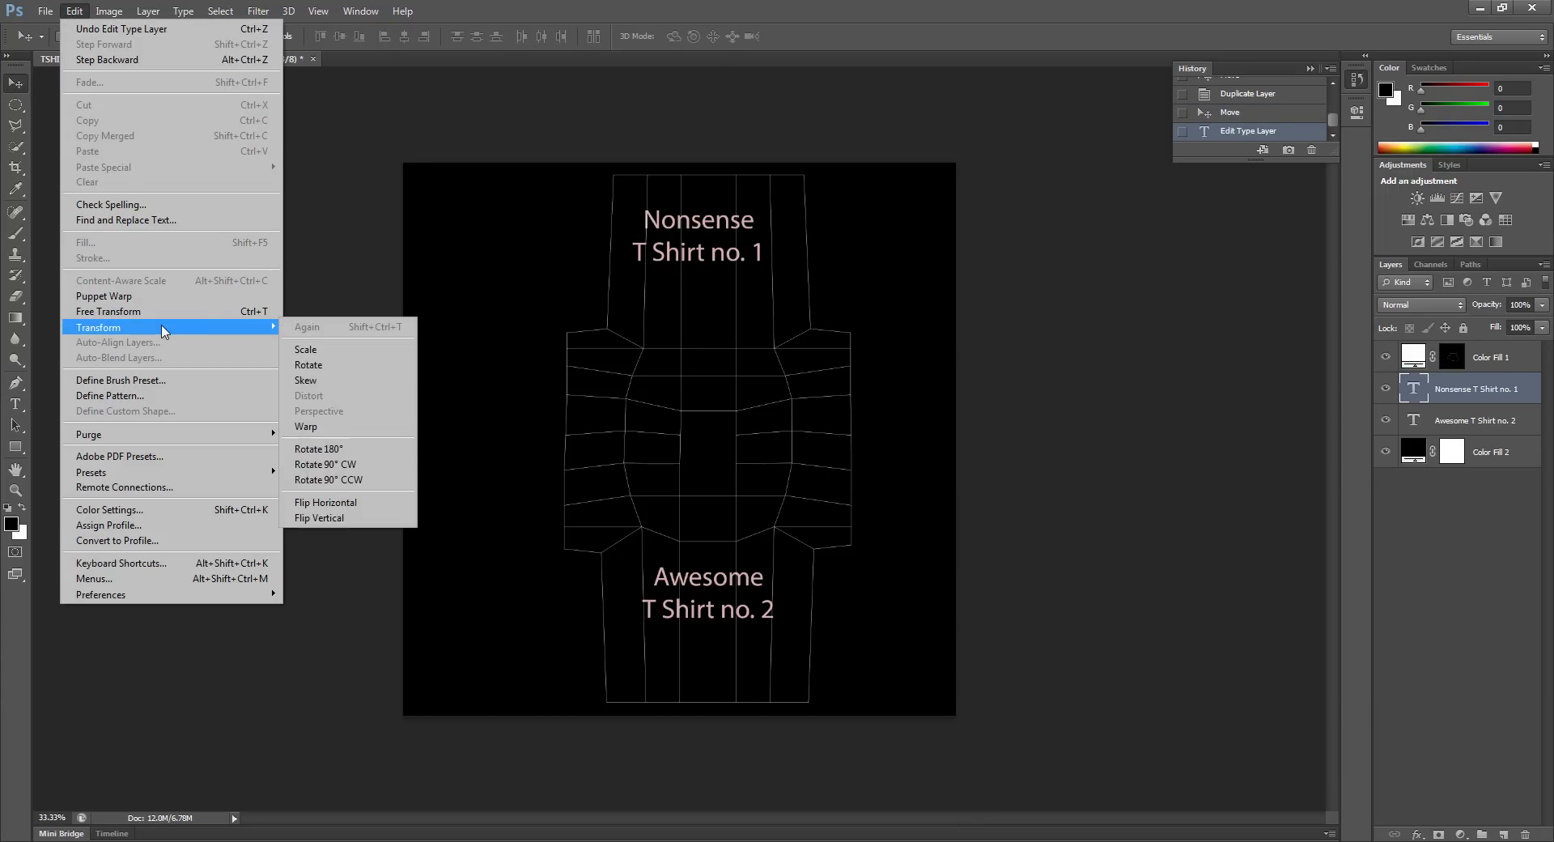
click(363, 519)
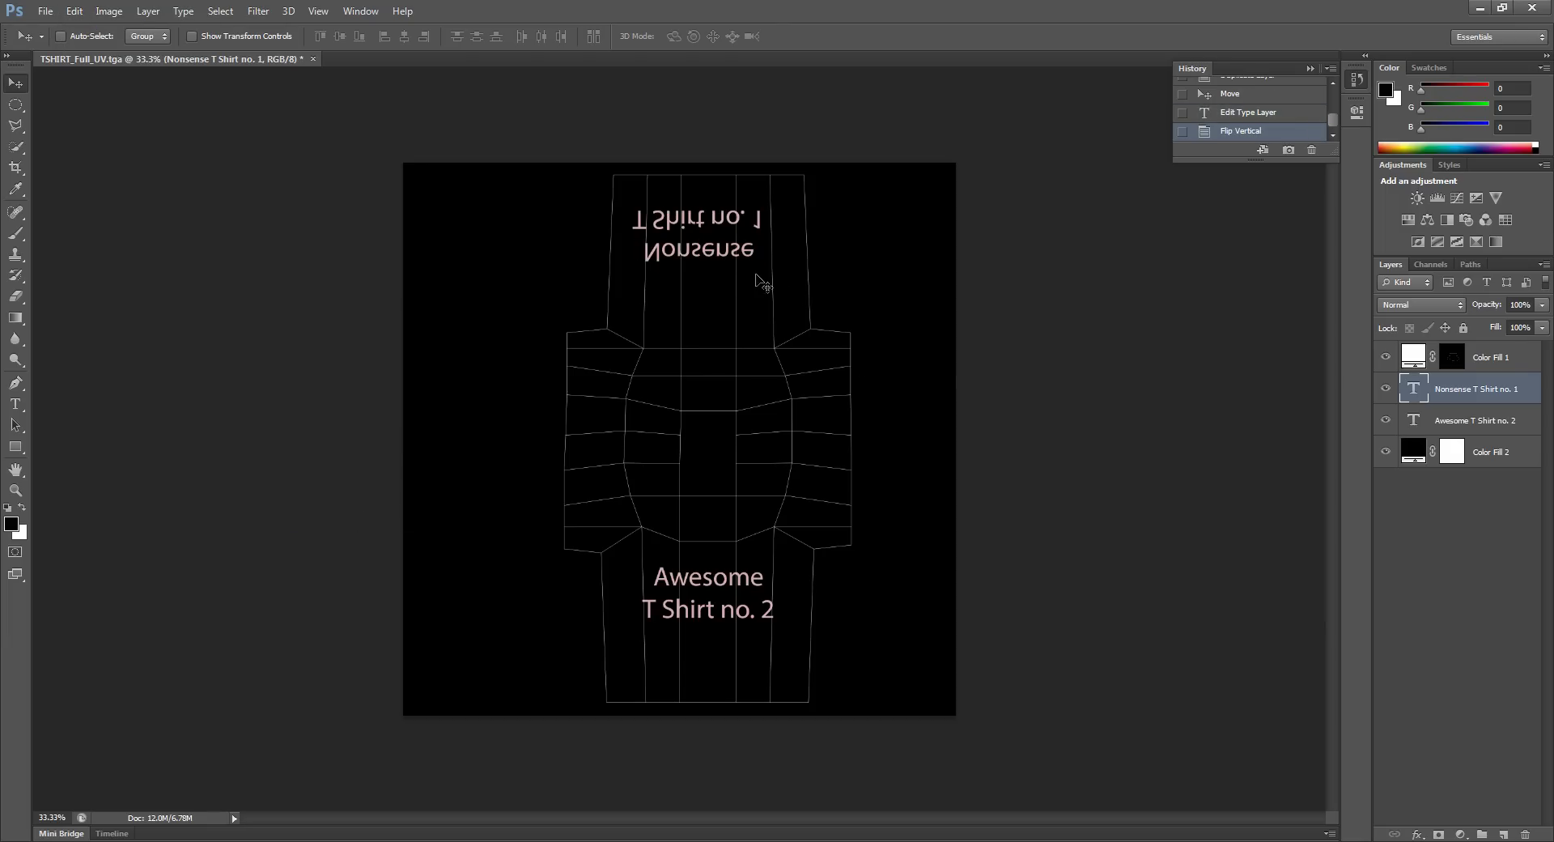
drag(712, 267, 712, 283)
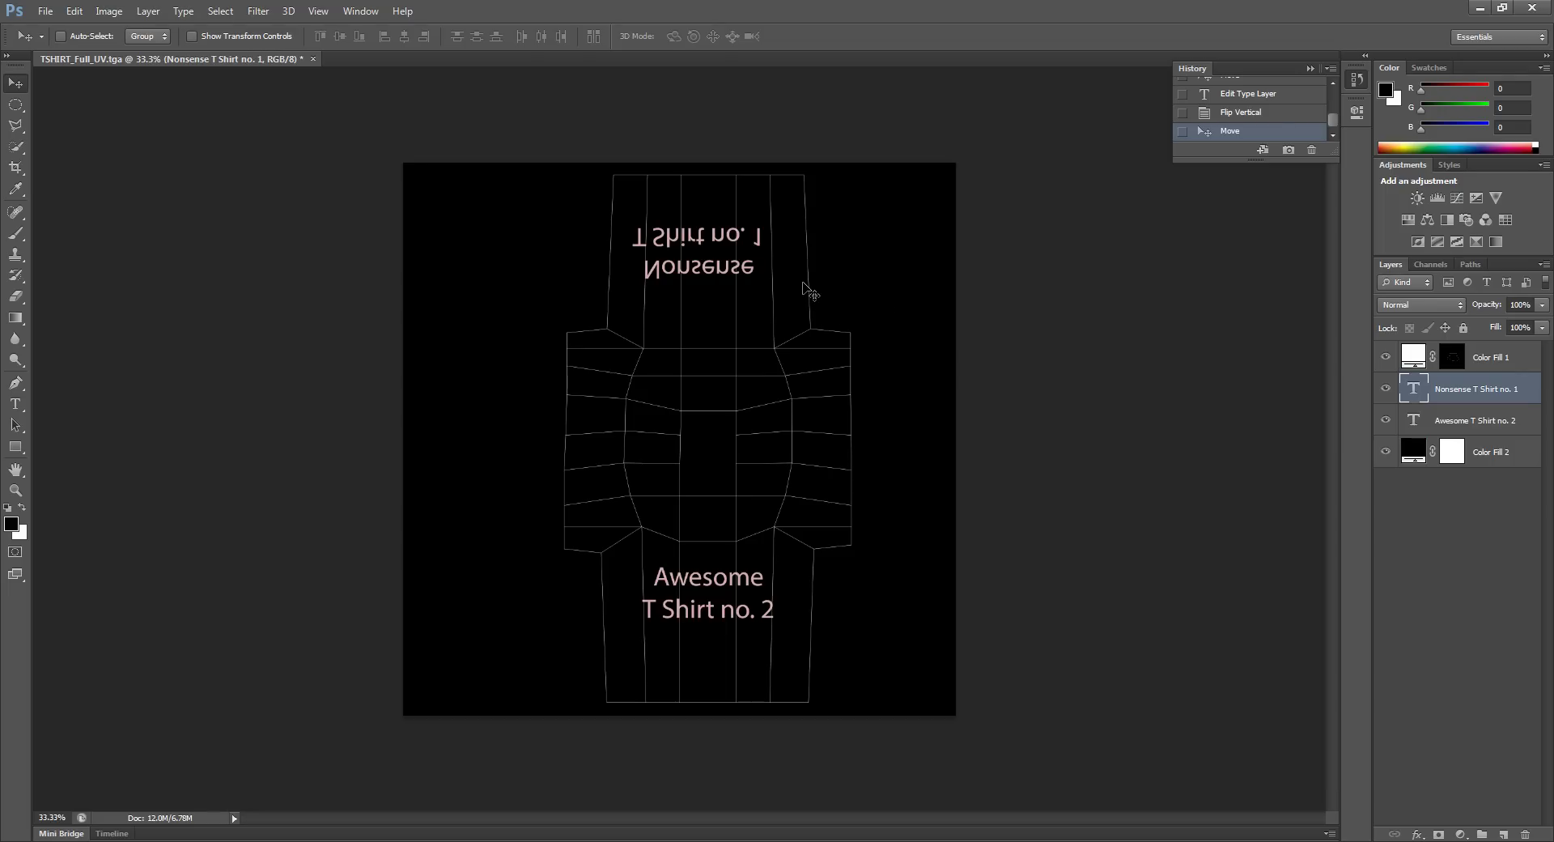
key(ctrl+z)
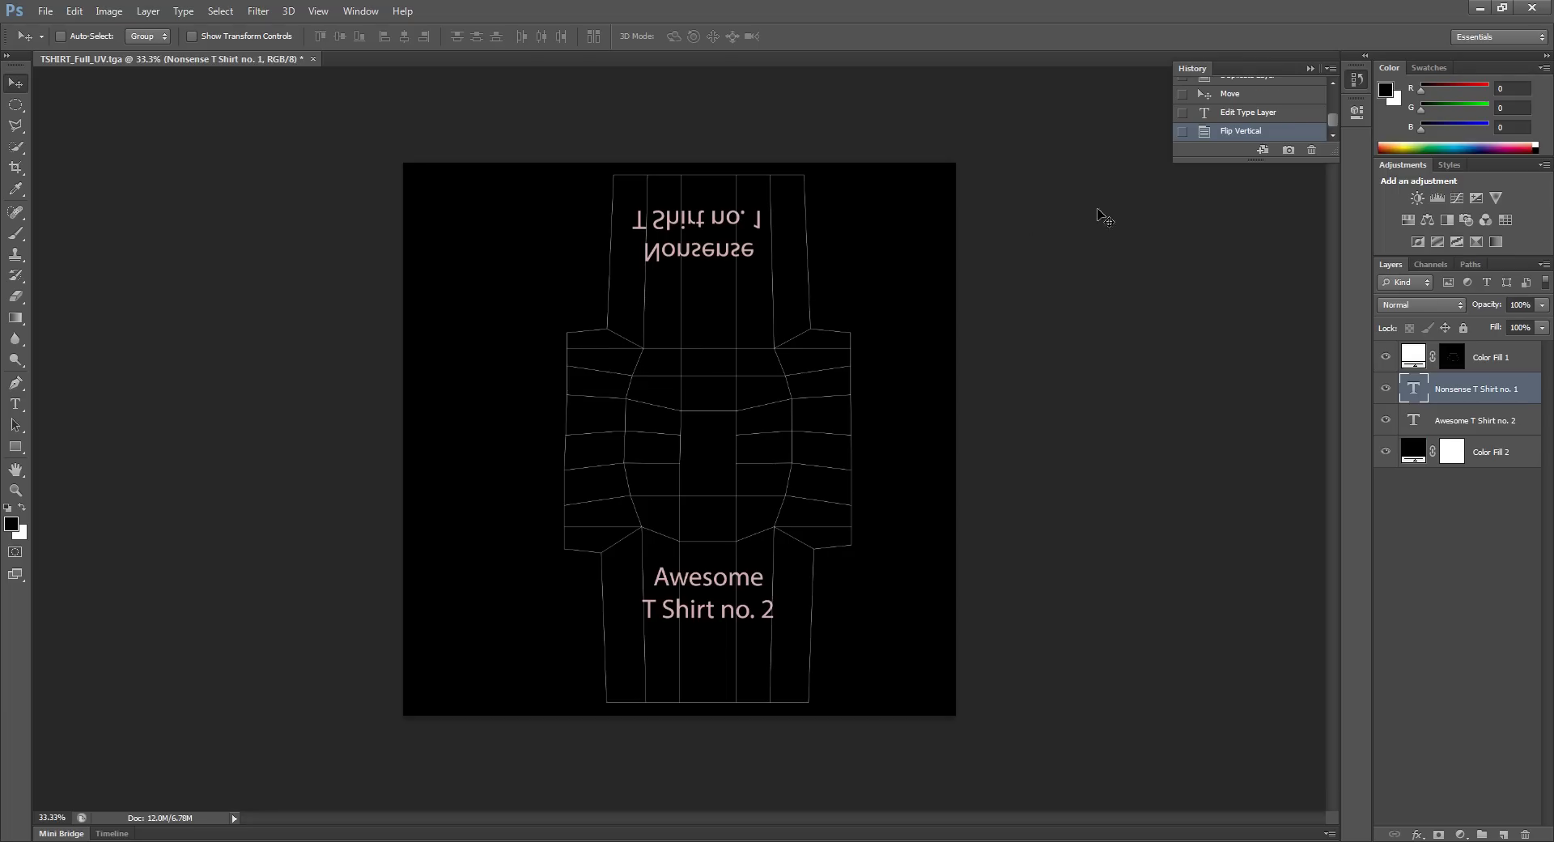
click(1263, 115)
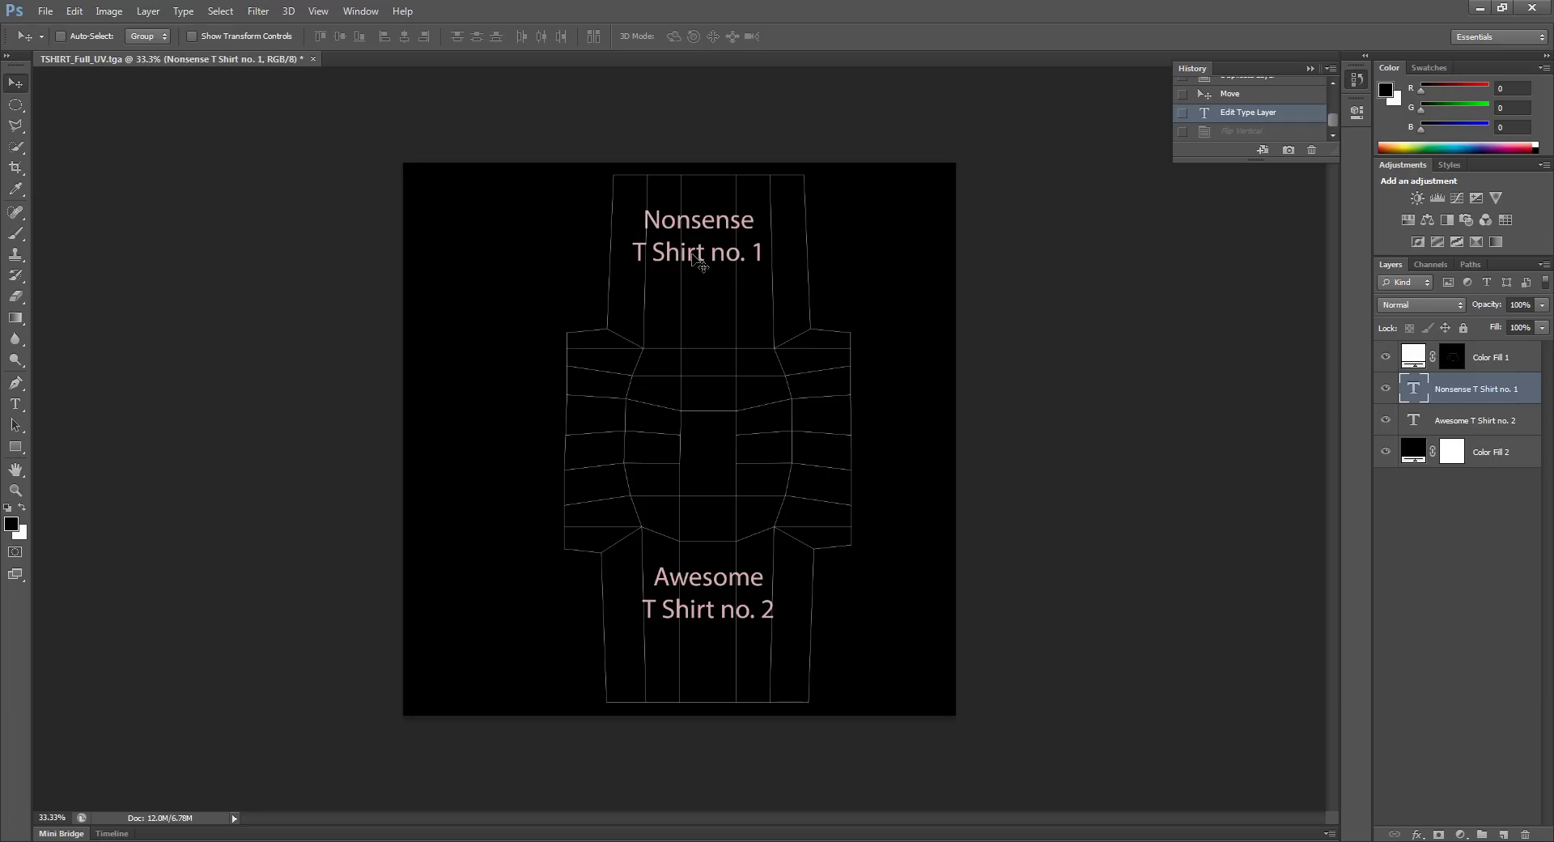
Free-transform the "Nonsense T Shirt no. 1" text to about -100% width and height, turning it upside down, and center it on the upper panel.
key(ctrl+t)
drag(620, 192, 825, 351)
click(15, 83)
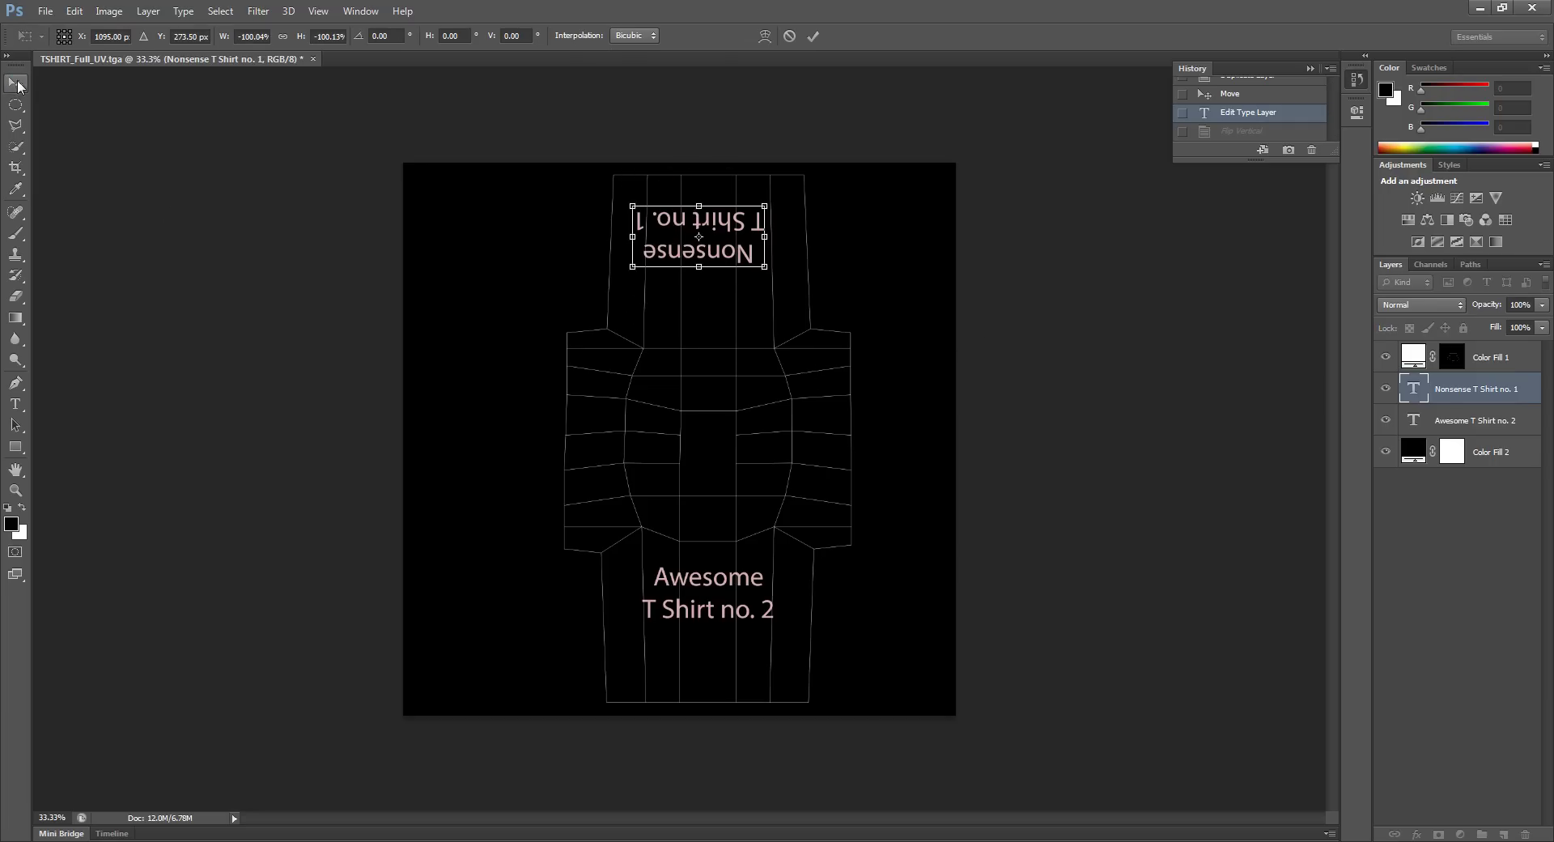
click(744, 323)
mouse_move(733, 263)
mouse_down()
mouse_move(742, 271)
mouse_move(721, 271)
mouse_up()
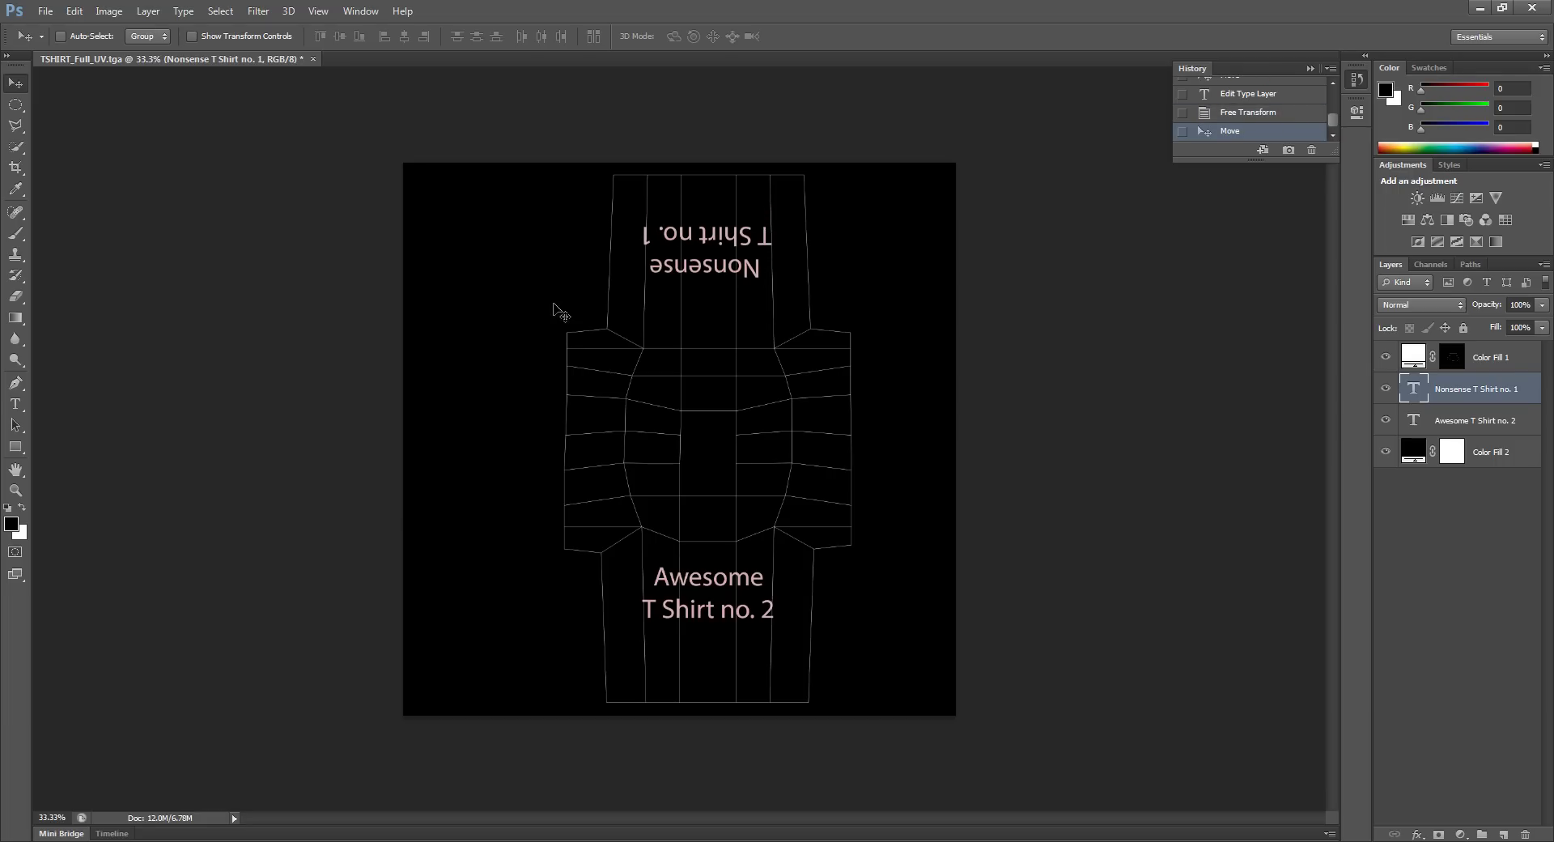
Select a rectangle slightly larger than the neck opening and fill it with a red (R 255) solid color fill layer.
click(15, 107)
click(70, 110)
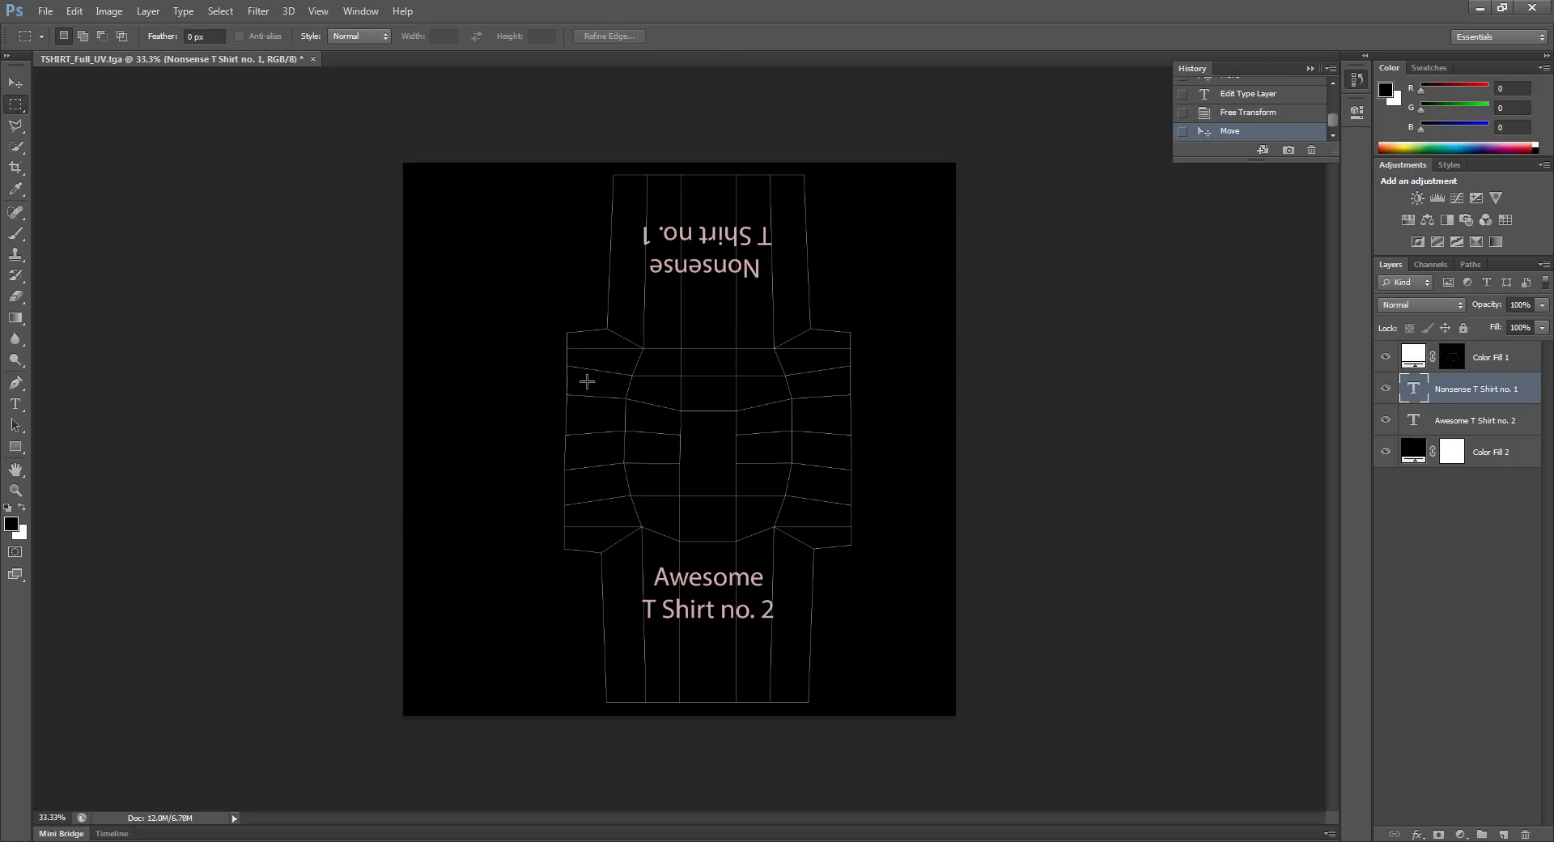
drag(672, 401, 741, 503)
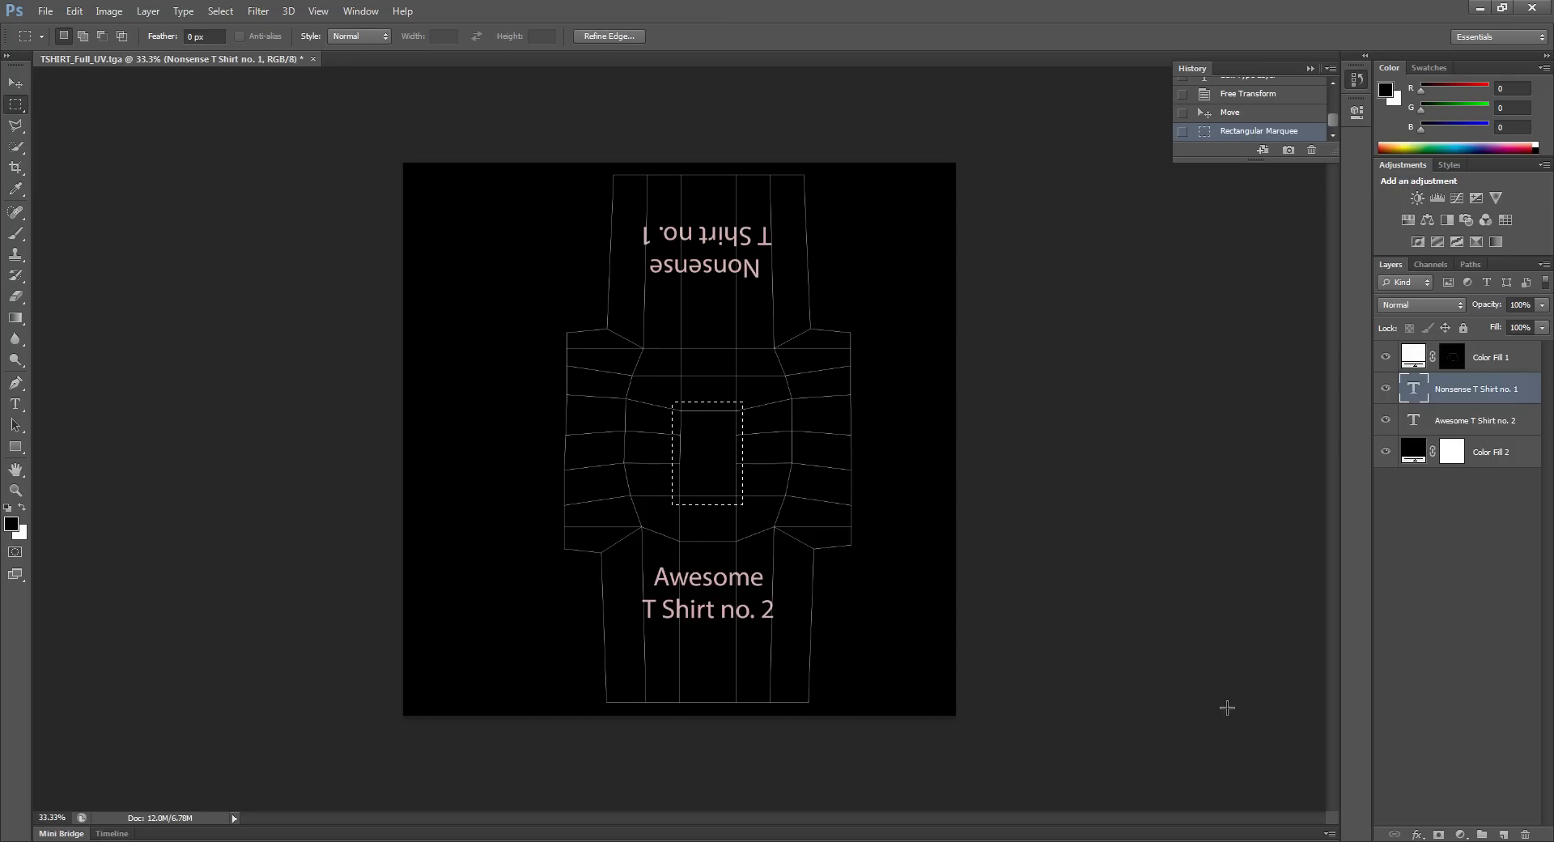
click(1460, 834)
click(1444, 481)
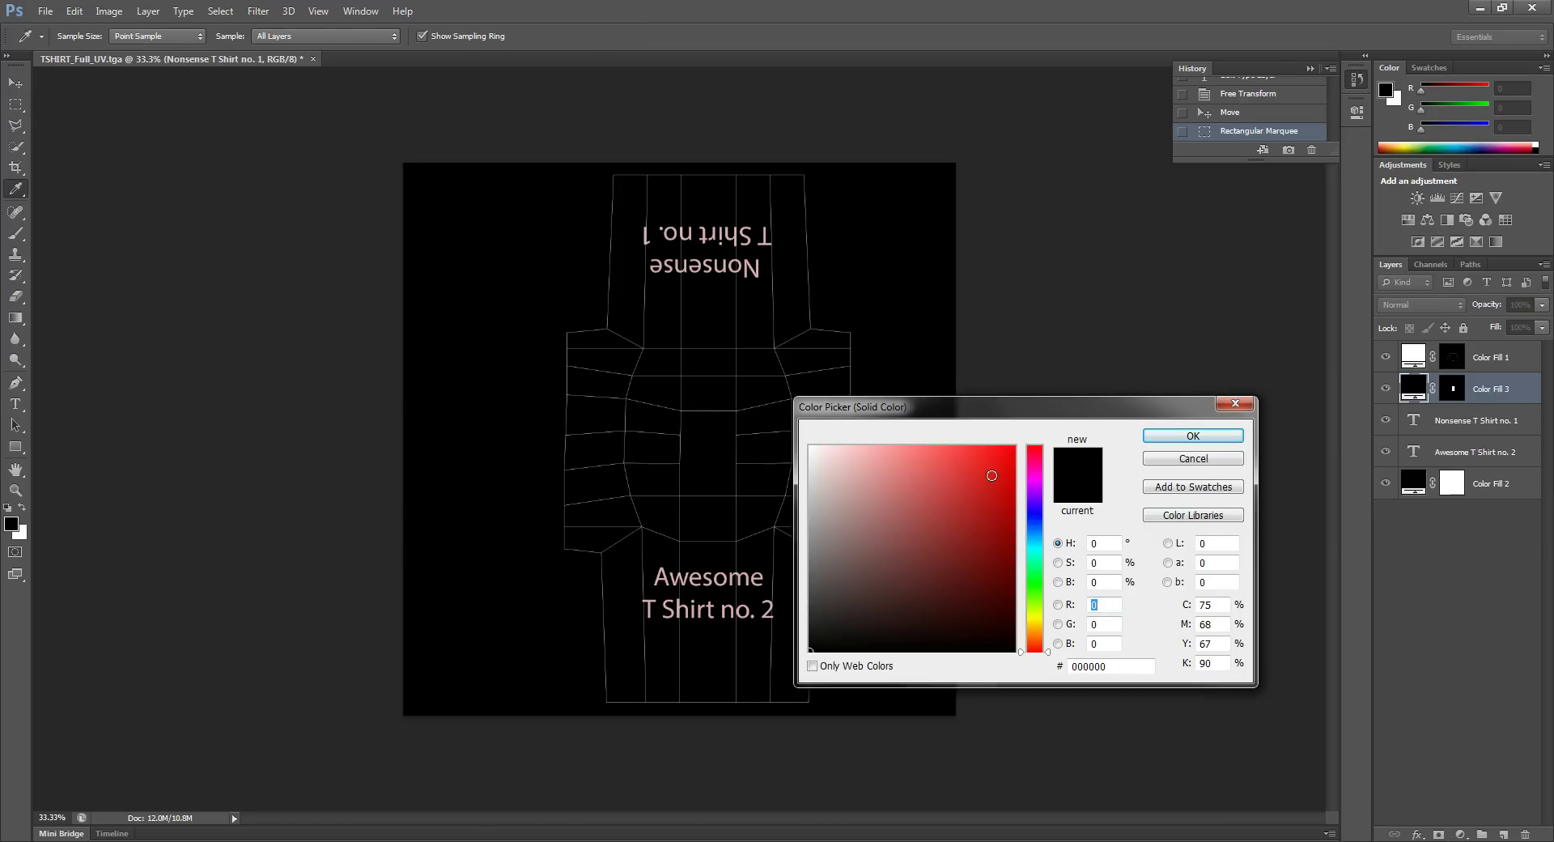
text(255)
click(1179, 437)
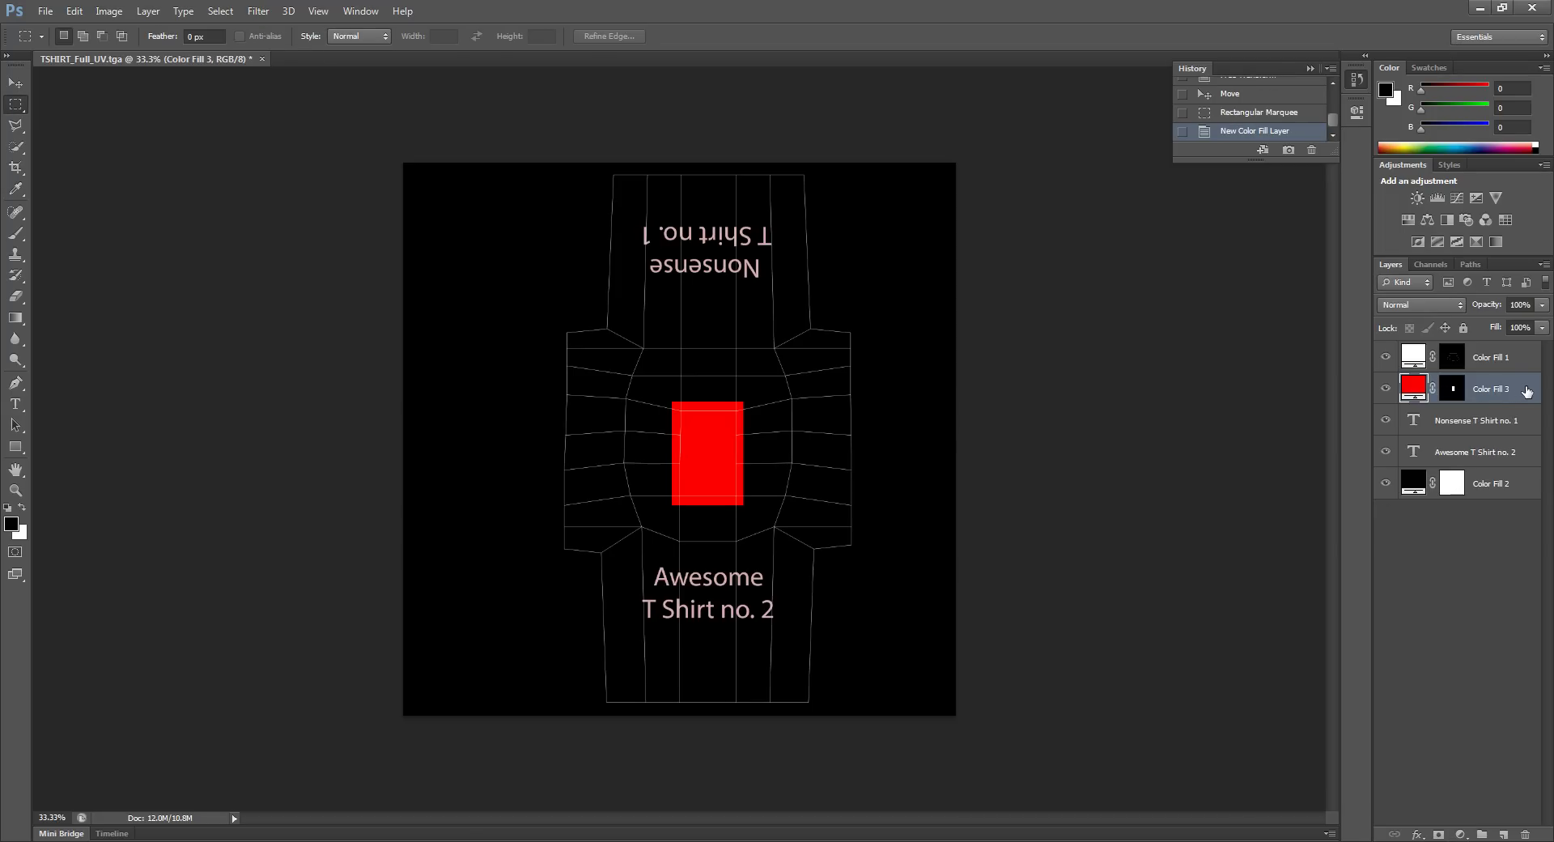
Apply an Inner Glow layer style with an increased size to the red fill, leaving Bevel & Emboss and Inner Shadow off.
double_click(1526, 392)
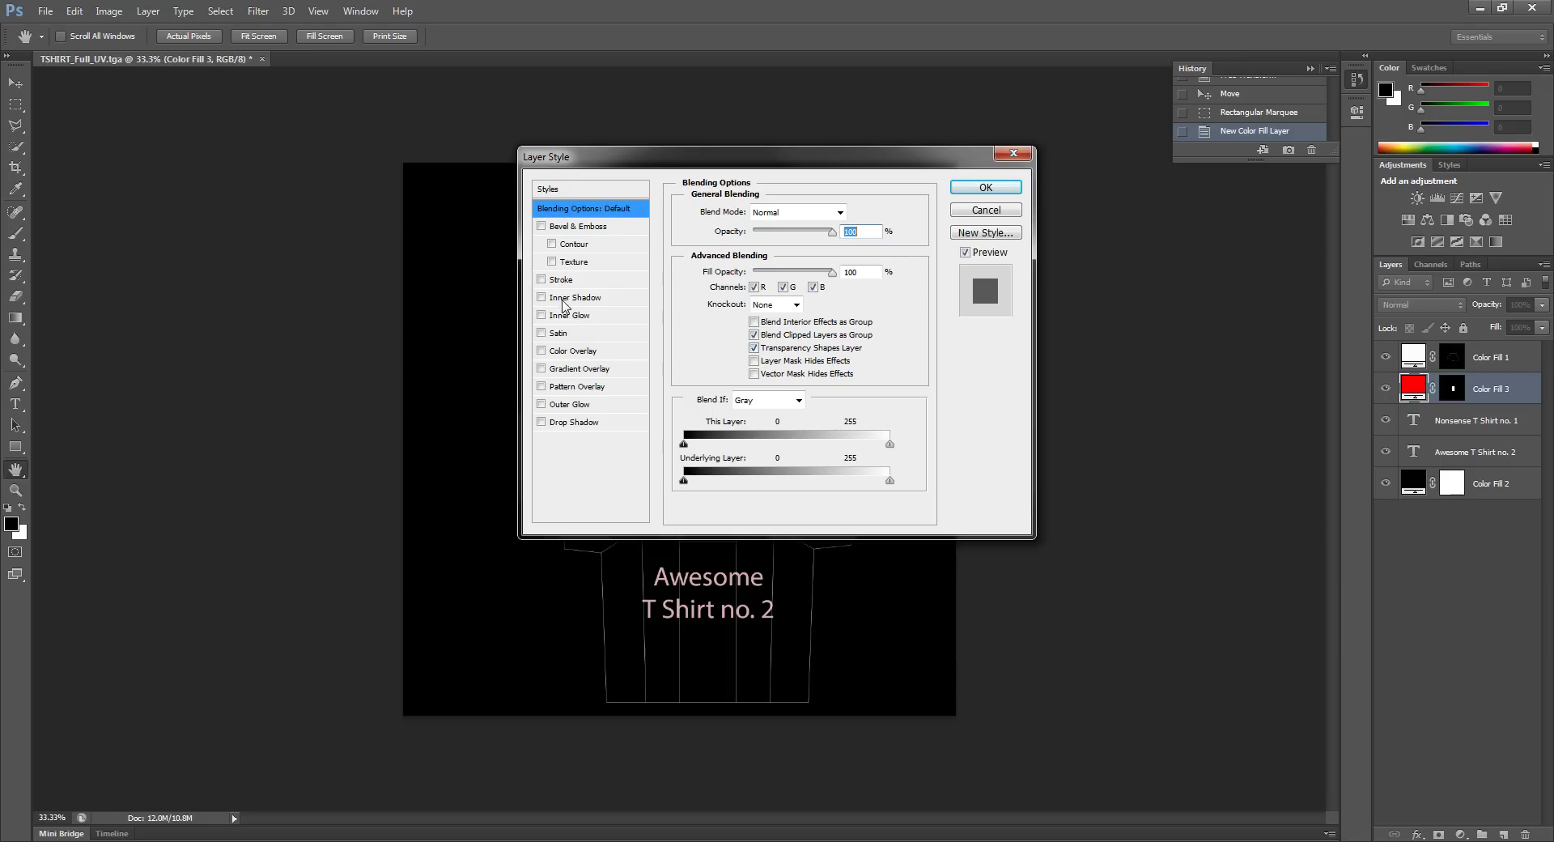
drag(664, 166, 912, 258)
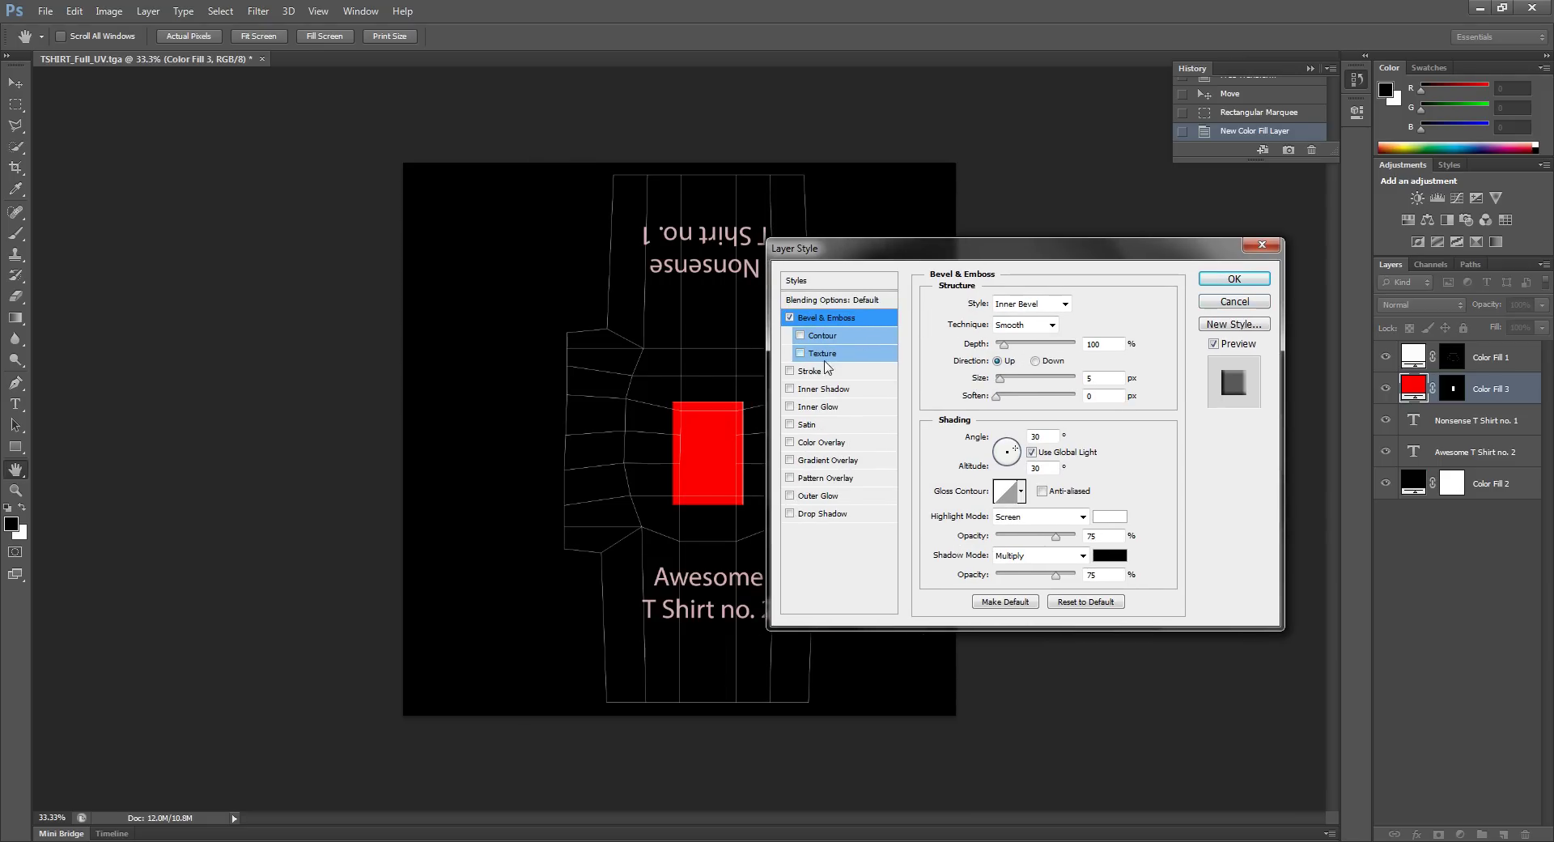
click(823, 339)
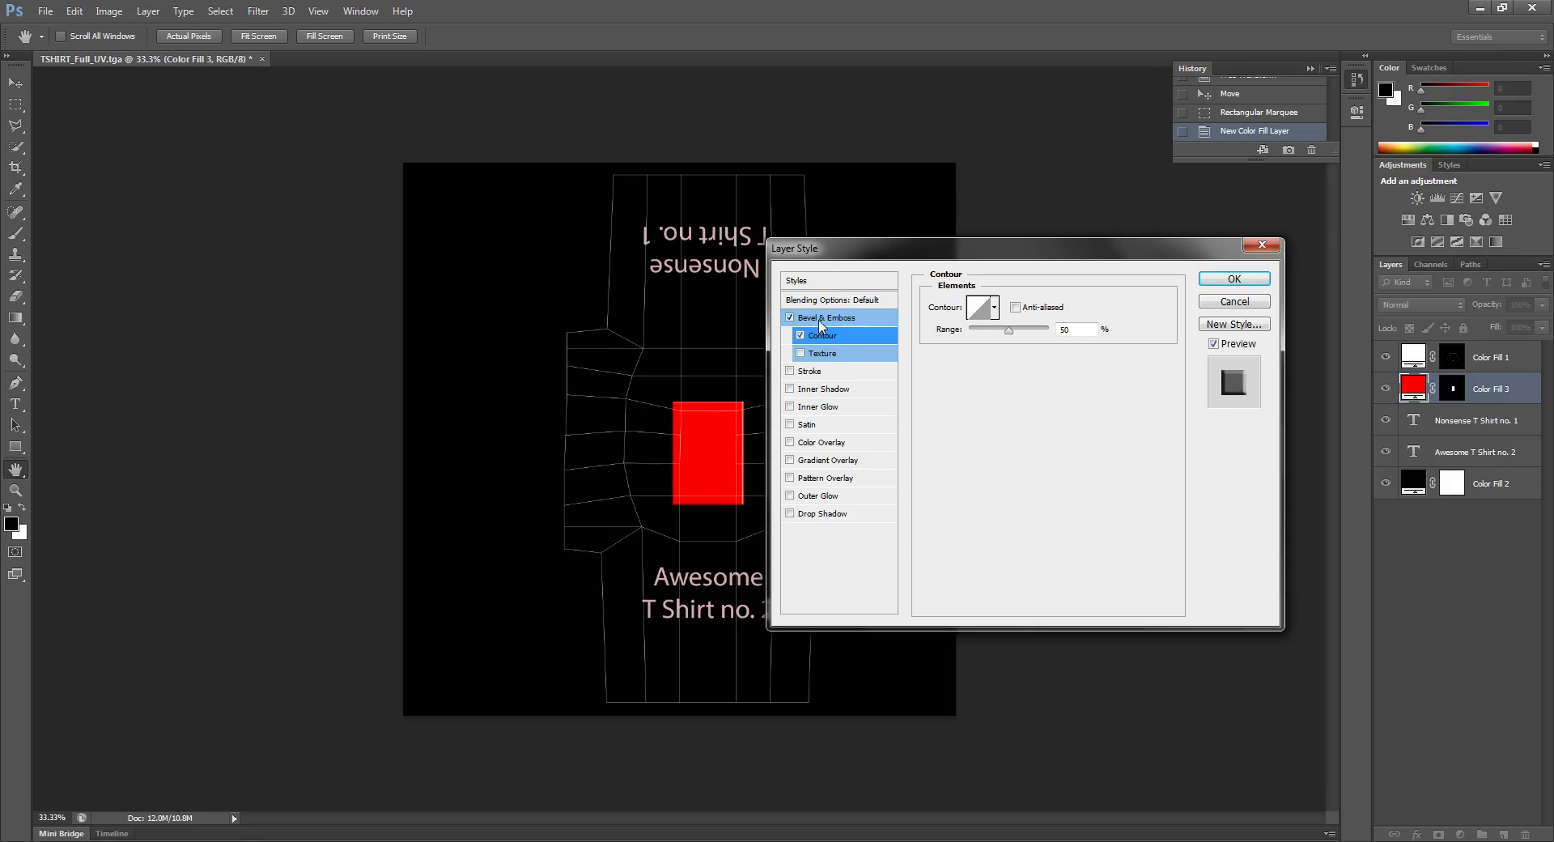
click(820, 319)
click(789, 317)
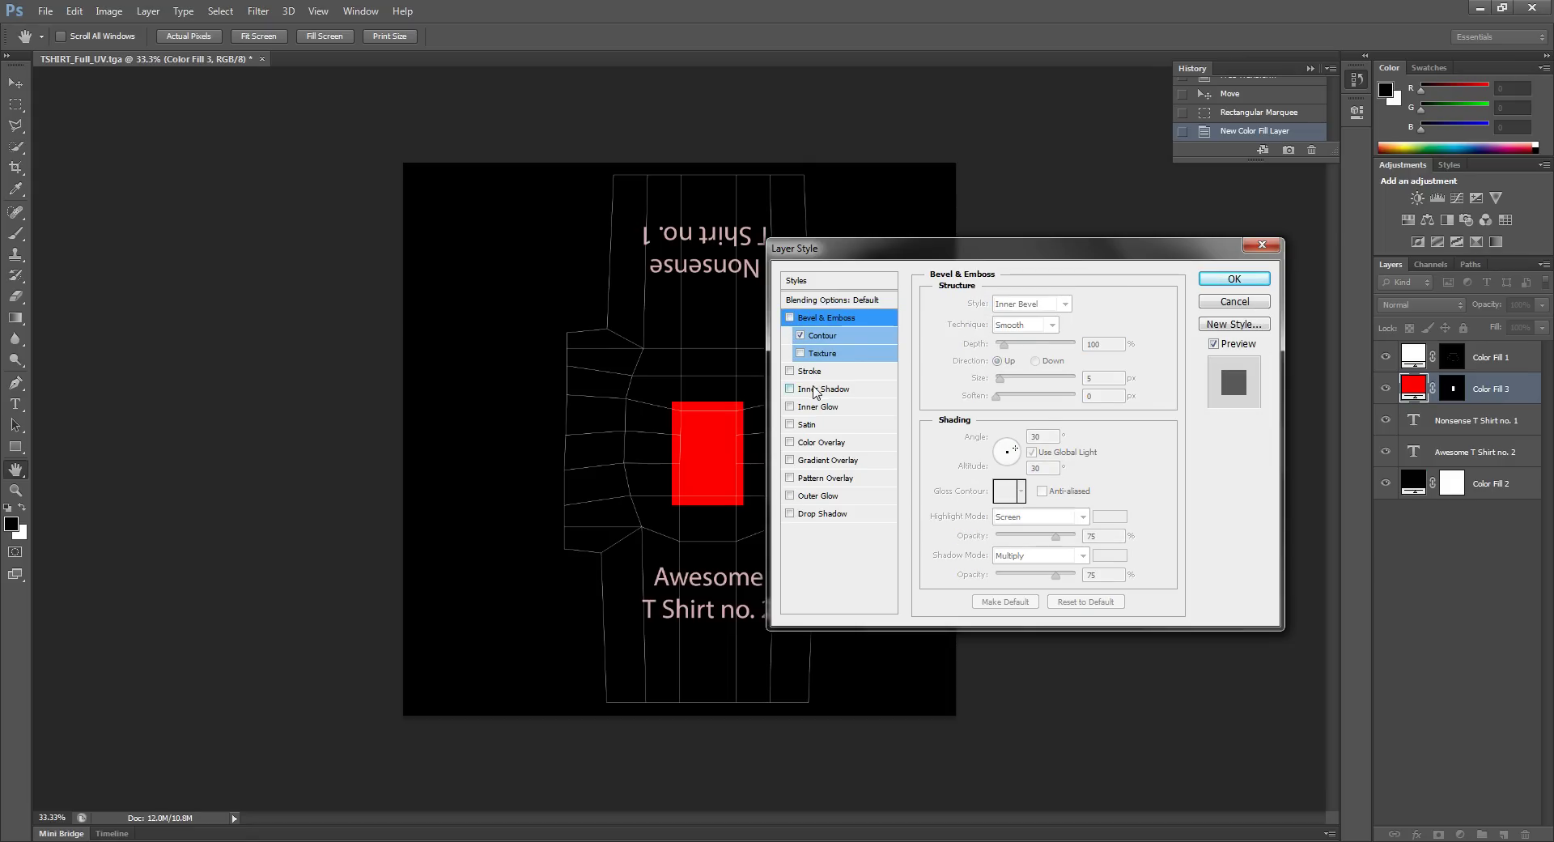
click(815, 390)
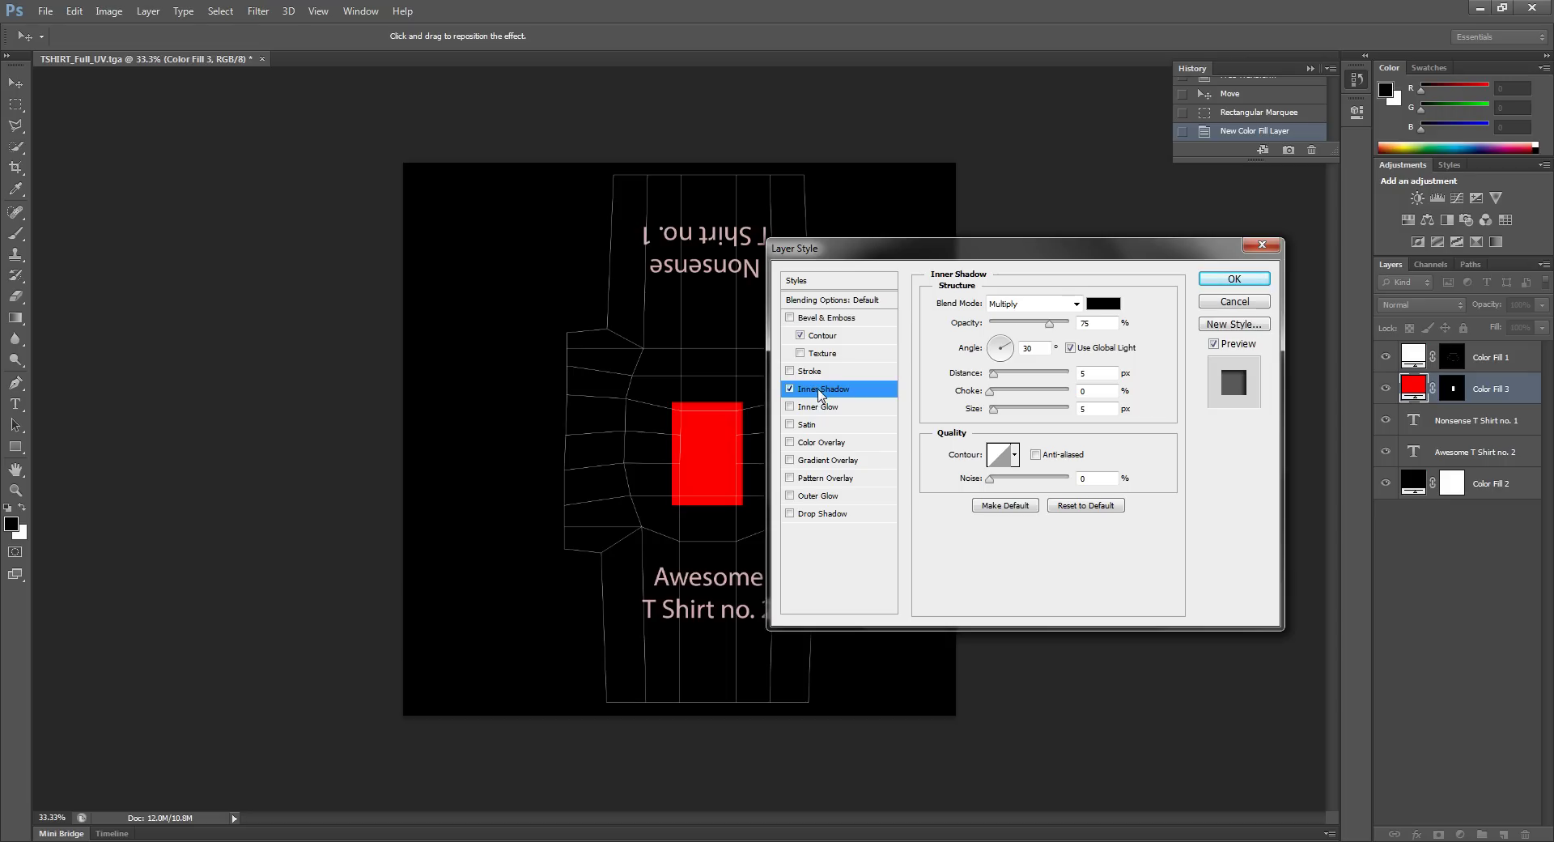
click(790, 389)
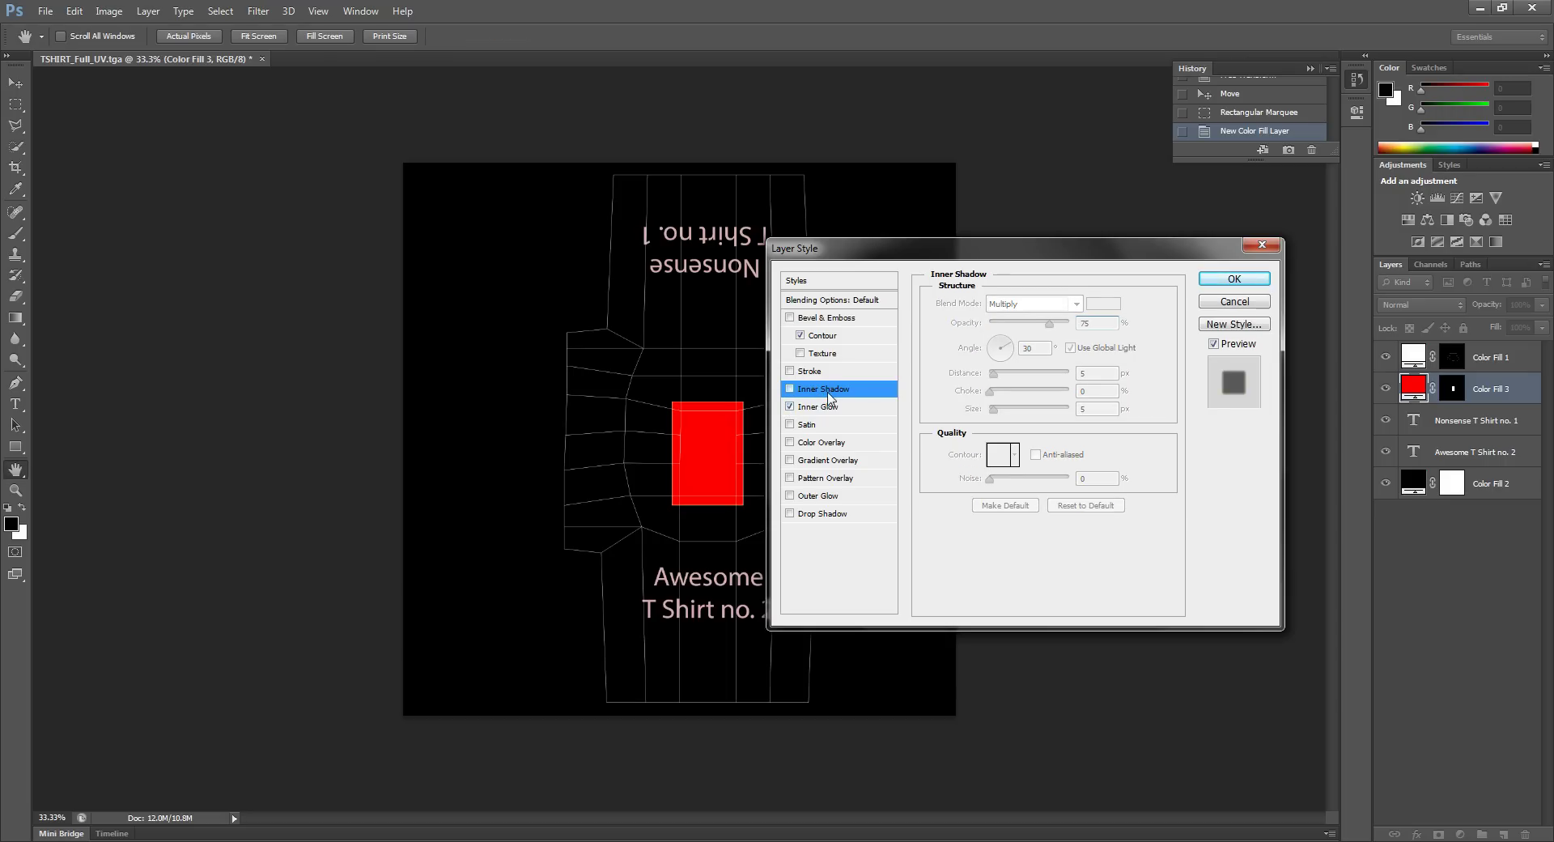
click(815, 407)
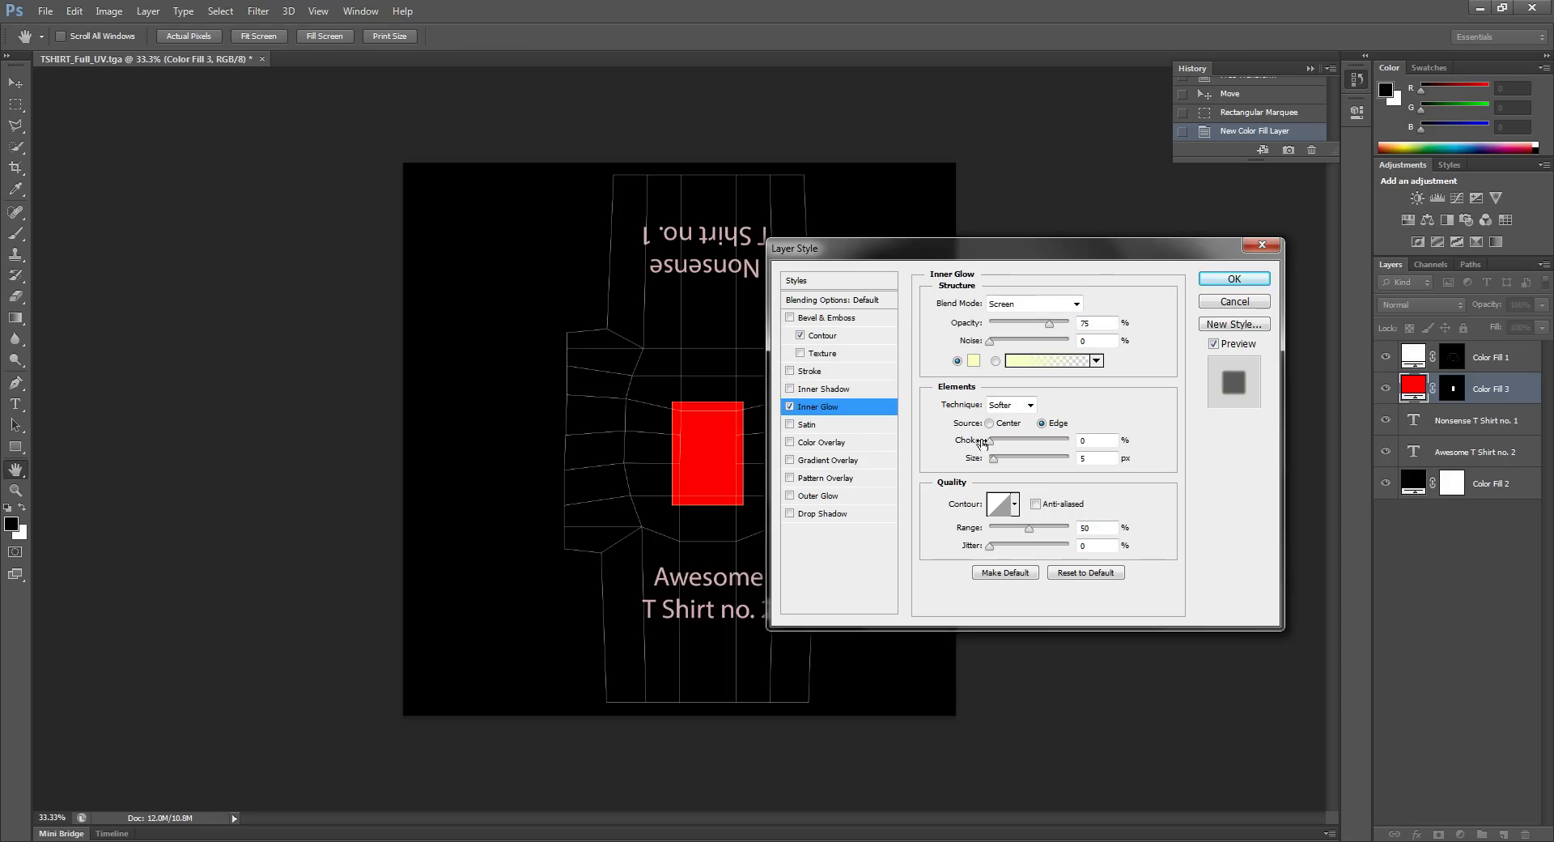
drag(997, 461, 1007, 463)
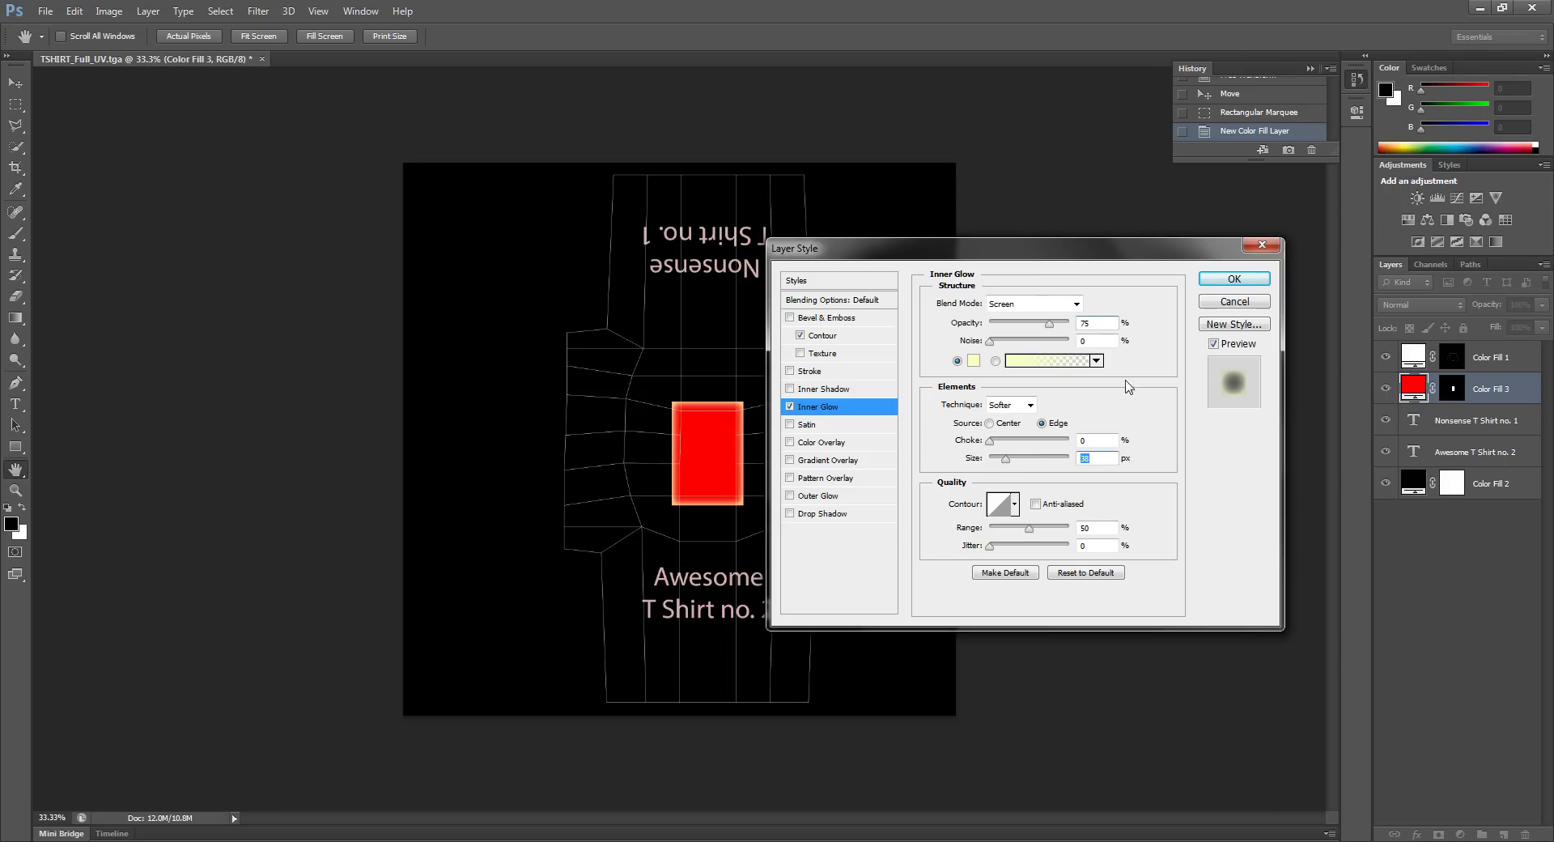
click(1234, 279)
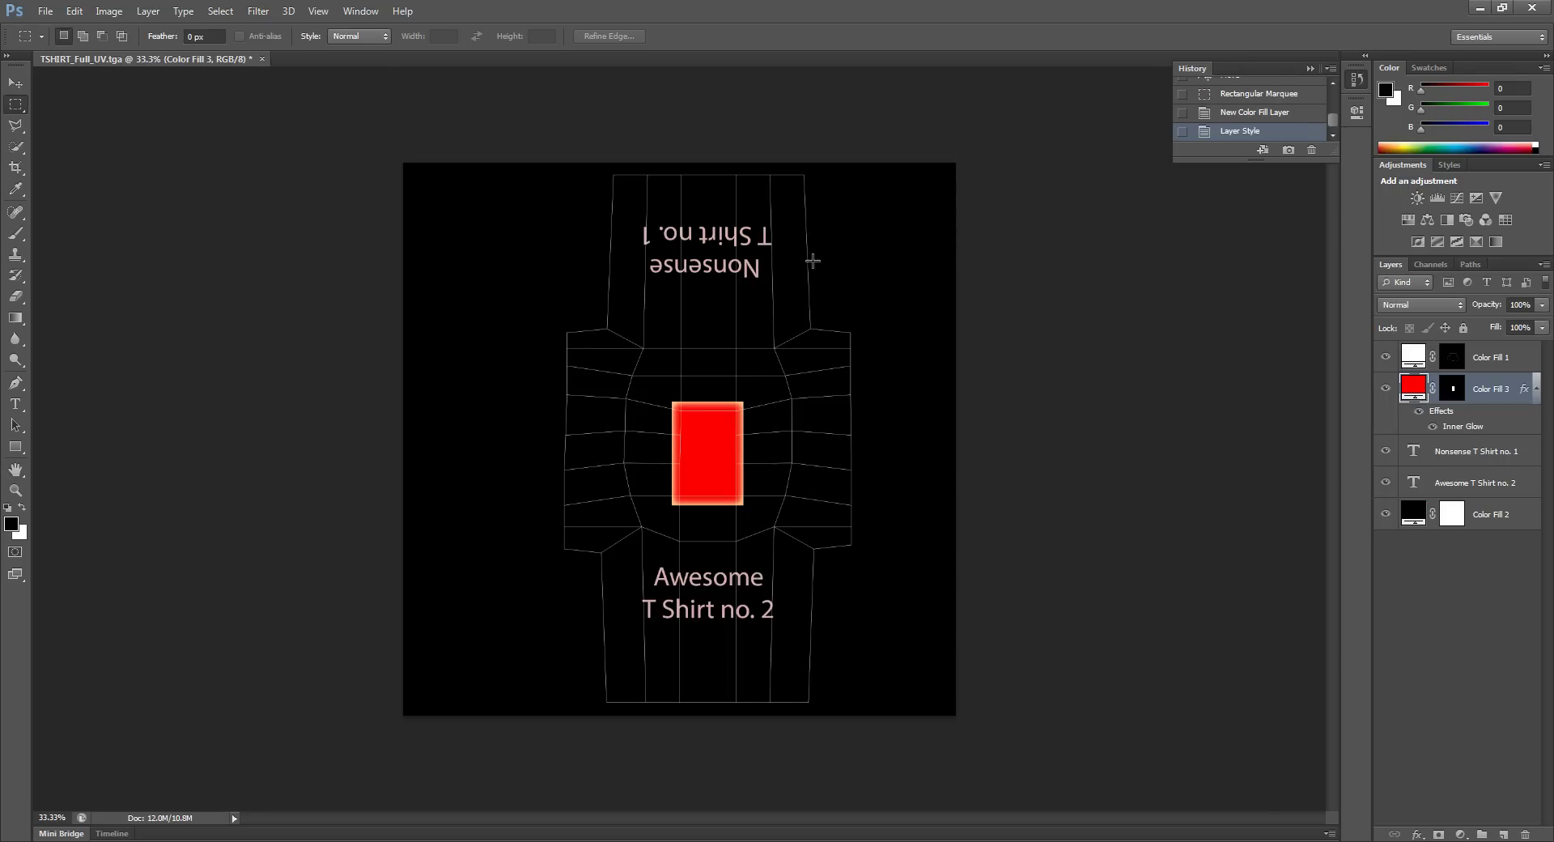
Outline the left sleeve of the UV layout with a Polygonal Lasso selection, slightly outside its outer edges.
click(15, 125)
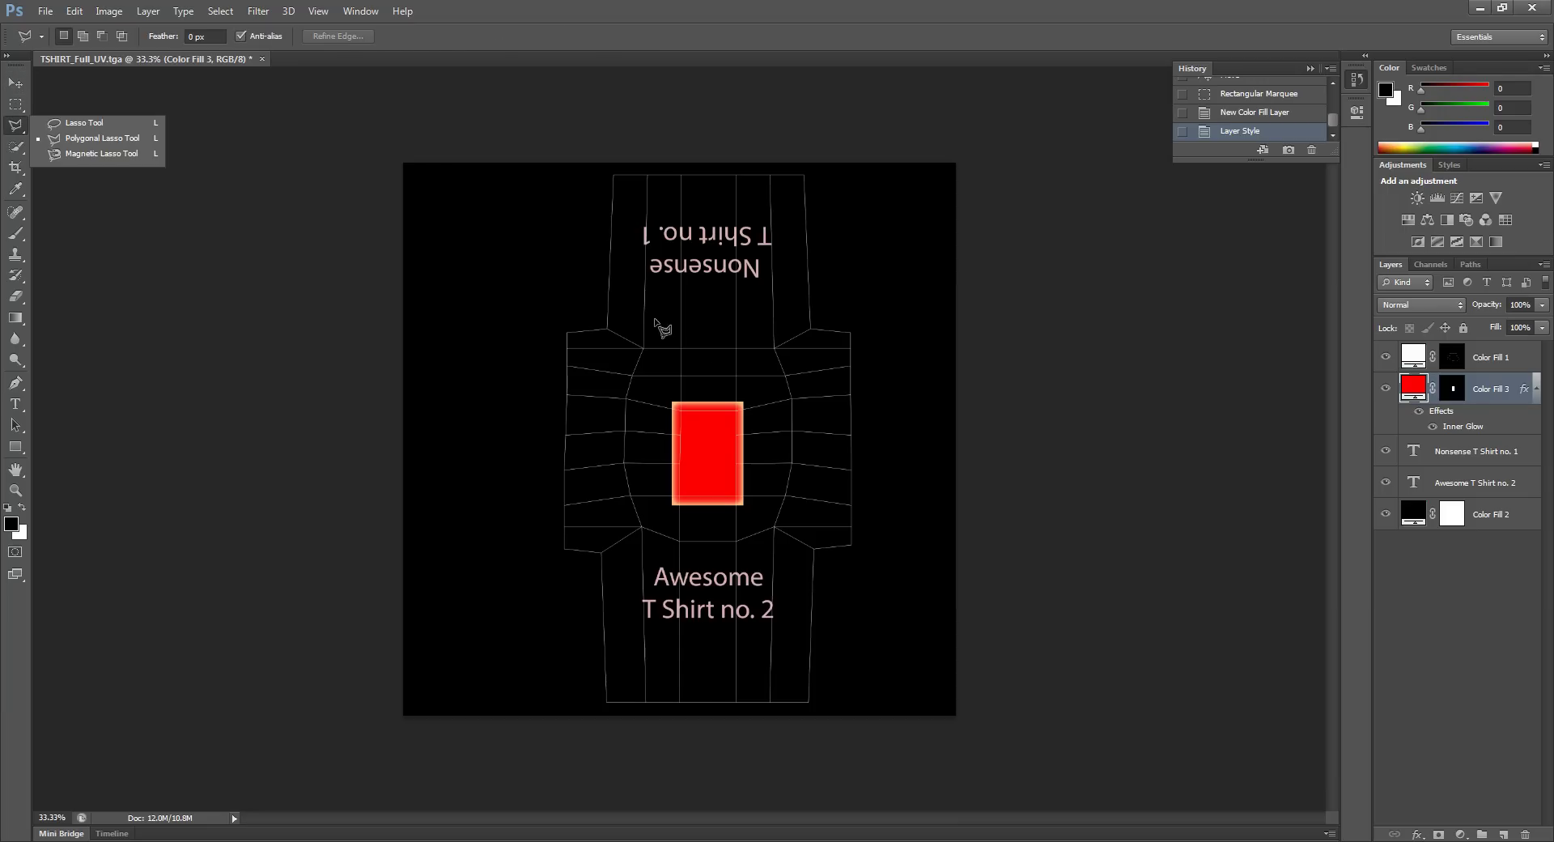
click(605, 330)
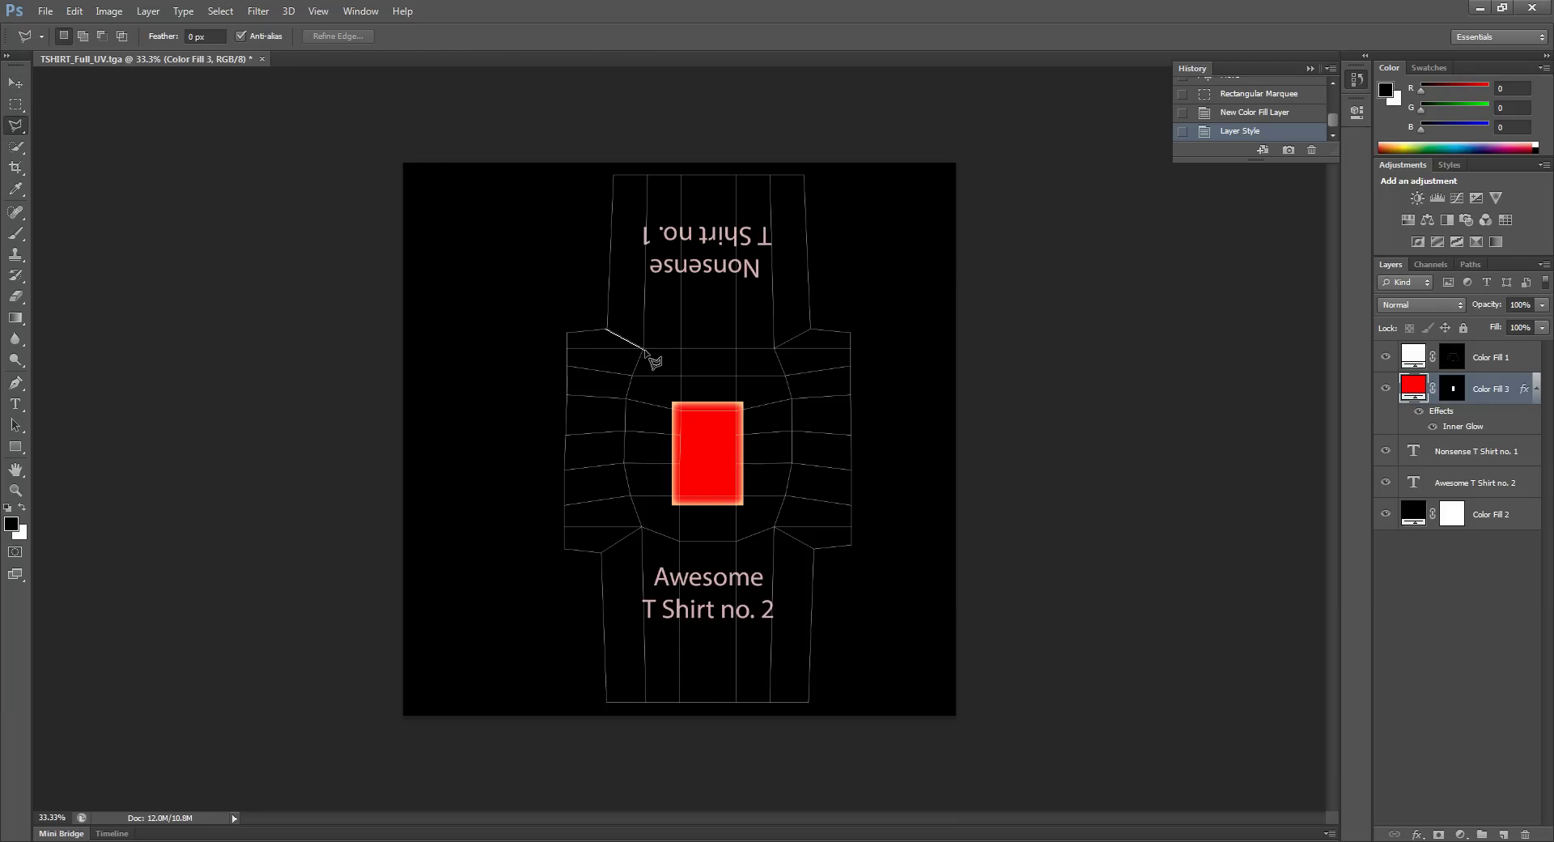
click(644, 350)
click(630, 375)
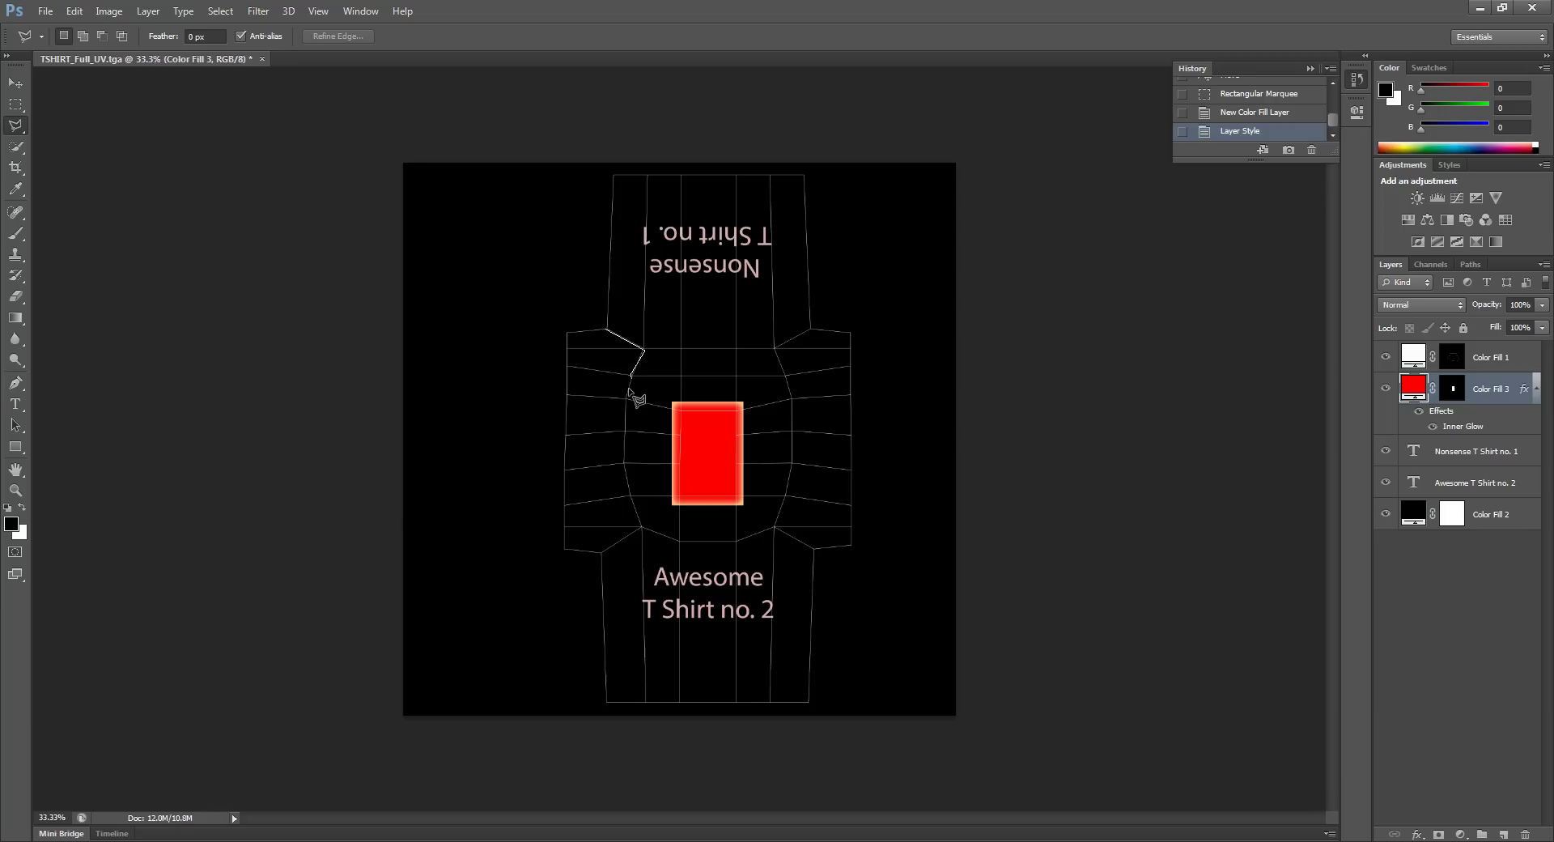
click(626, 459)
click(640, 526)
click(601, 554)
click(557, 554)
click(559, 327)
click(602, 325)
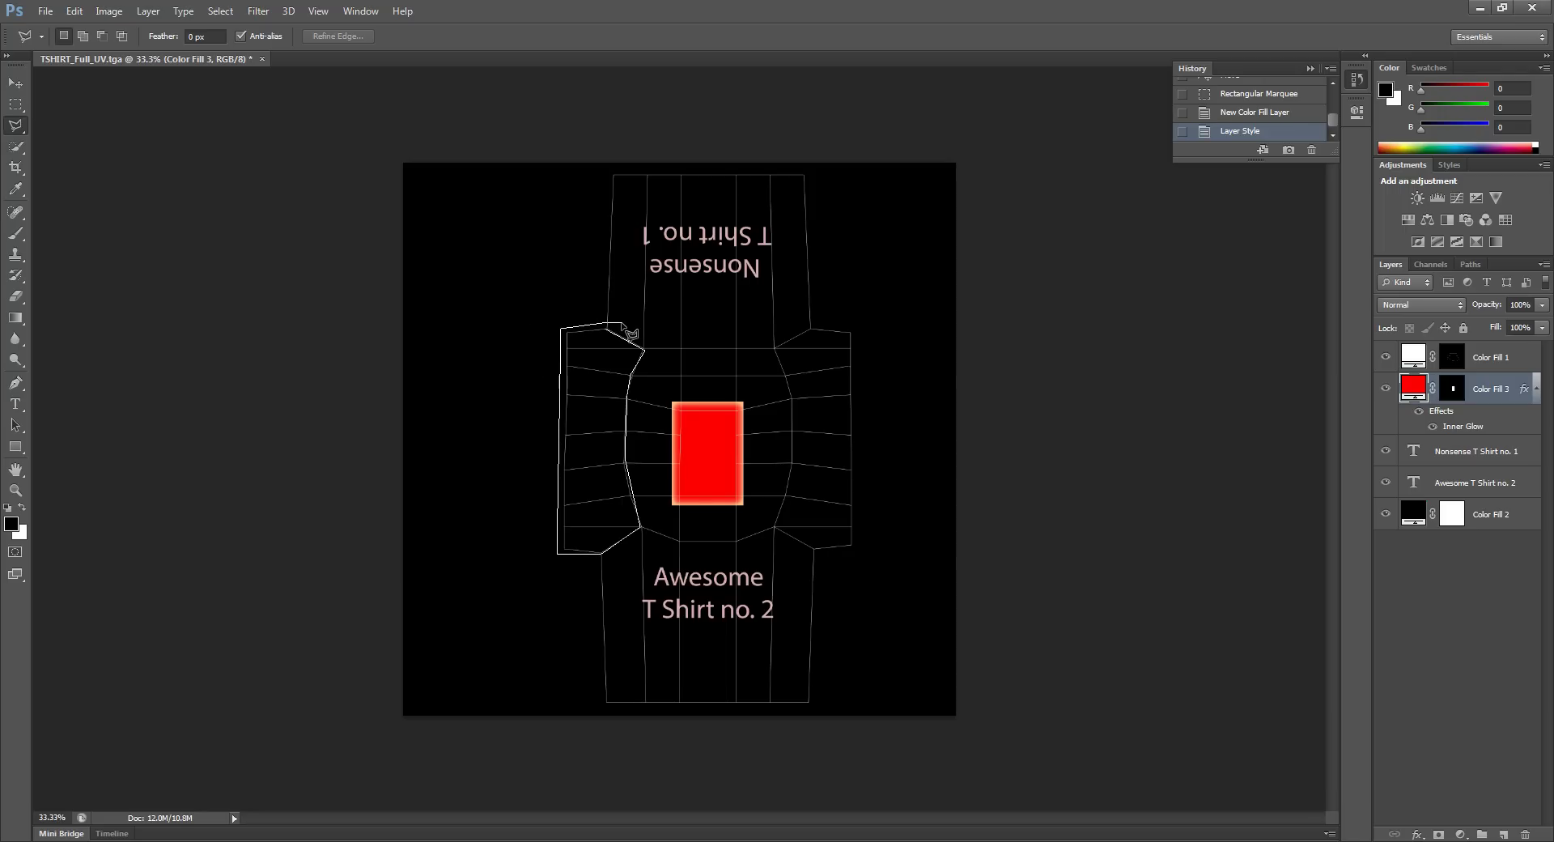
click(643, 350)
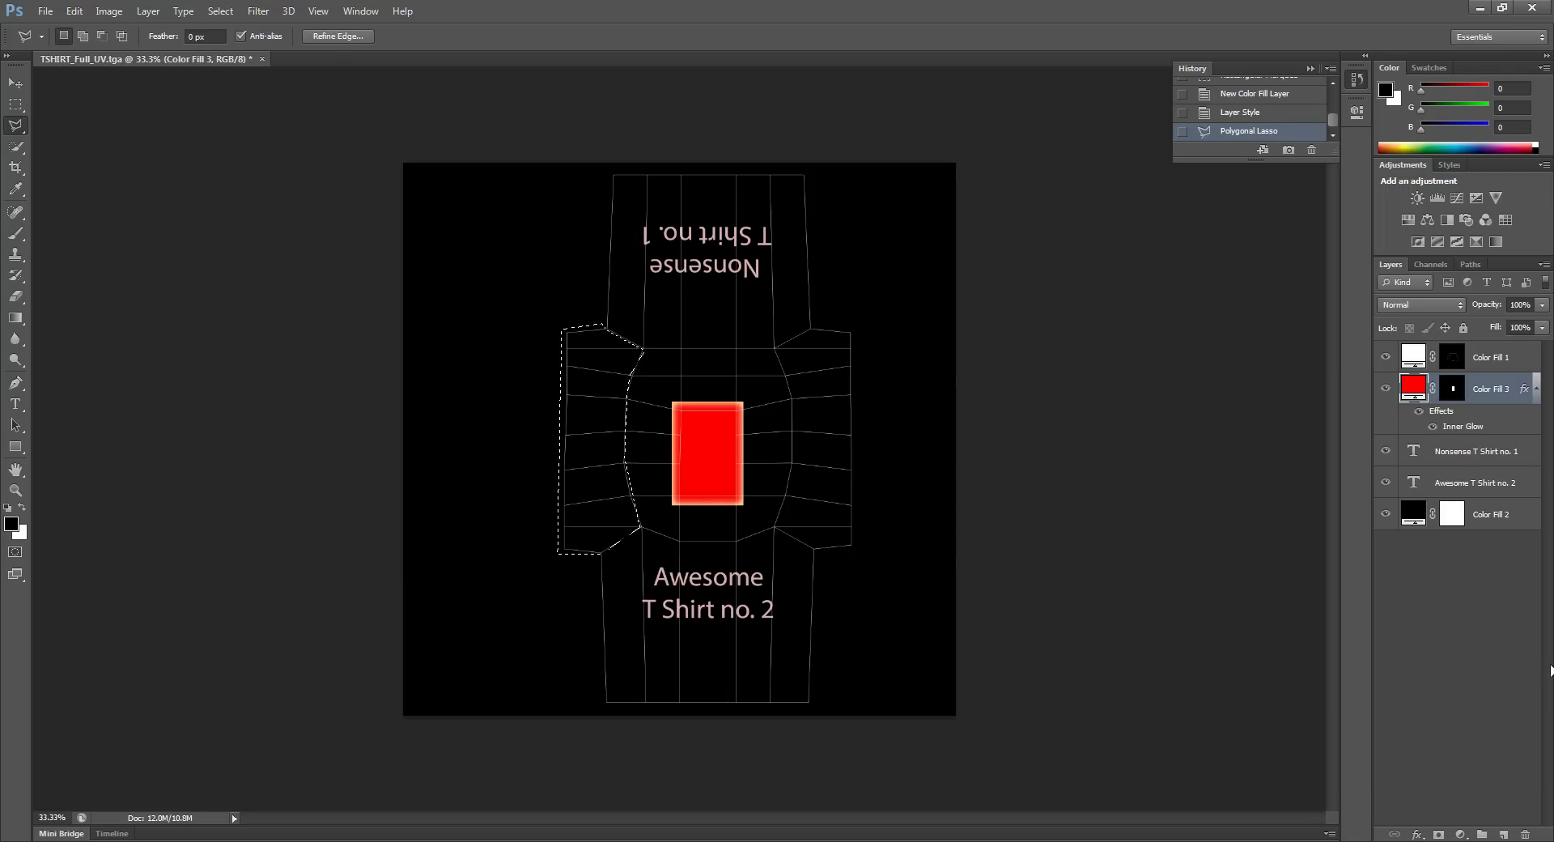
Fill the sleeve selection with a blue (#001eff) solid color fill layer.
click(1460, 835)
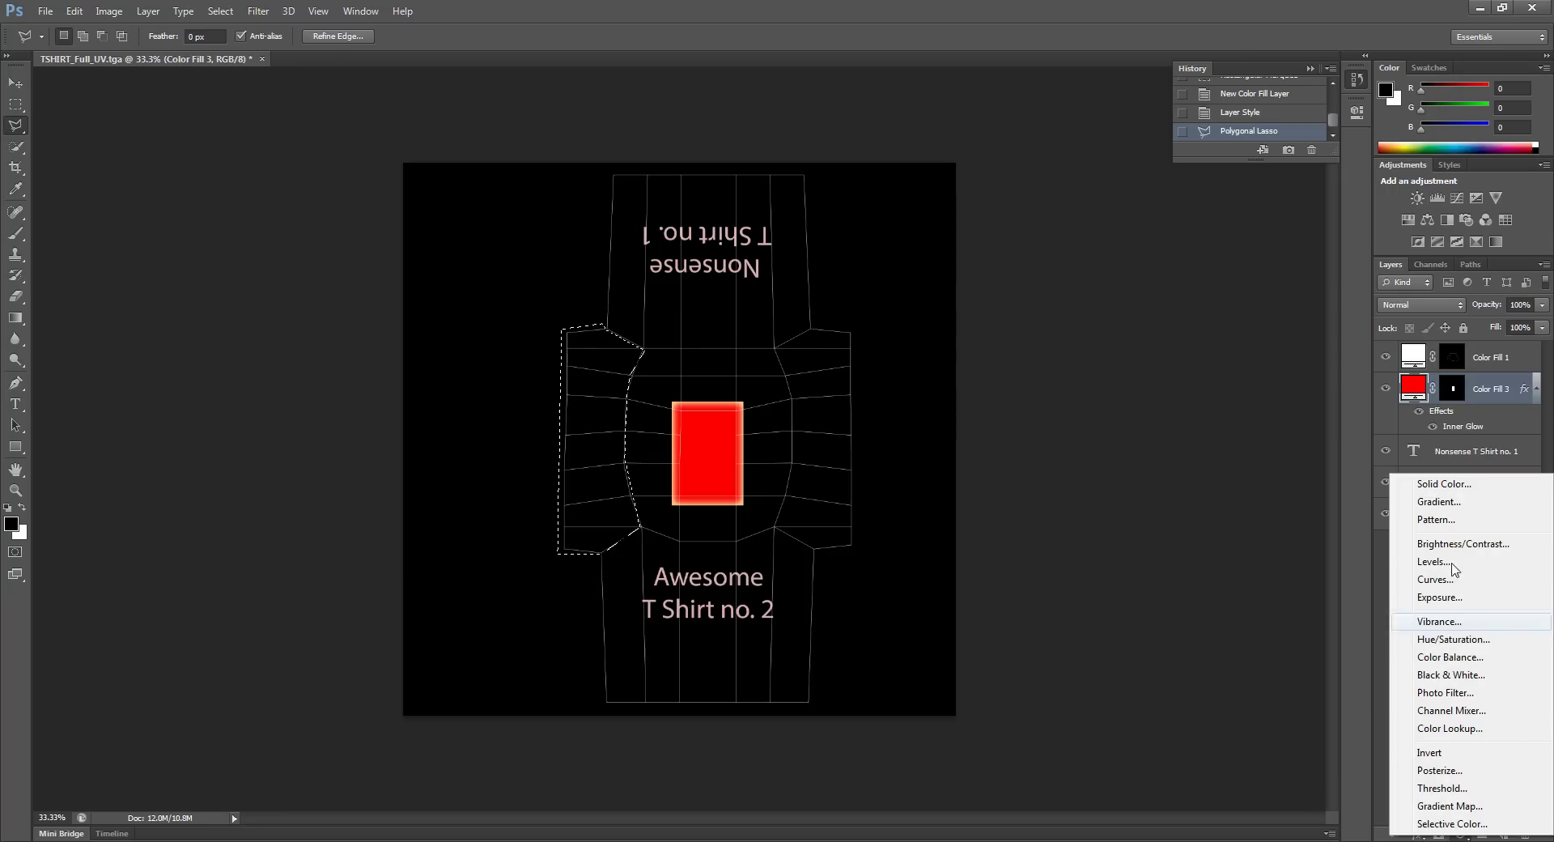
click(1448, 492)
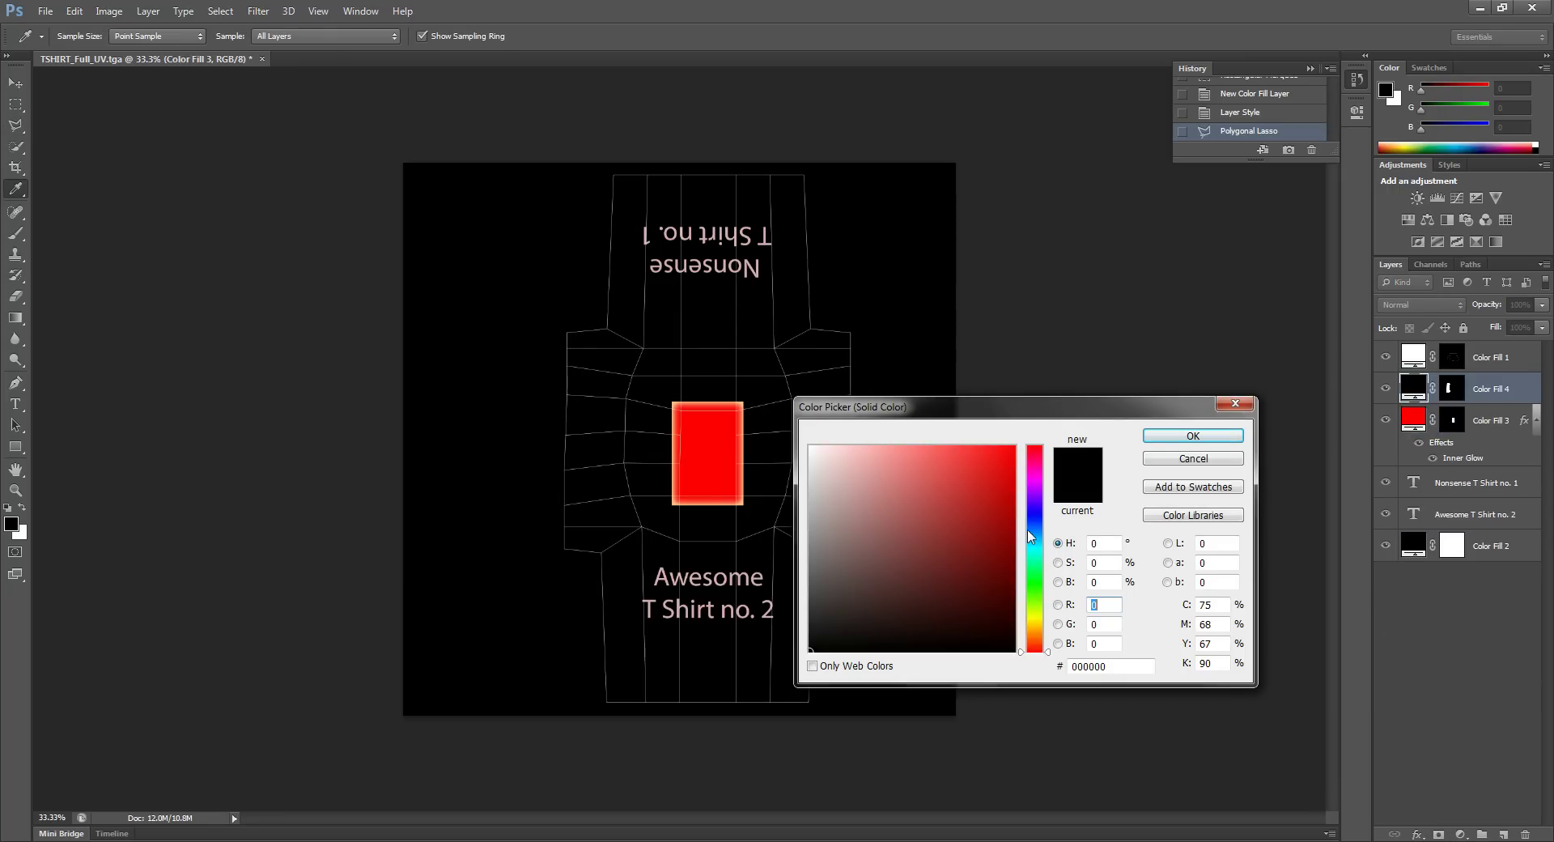
click(1036, 518)
drag(956, 498, 1120, 412)
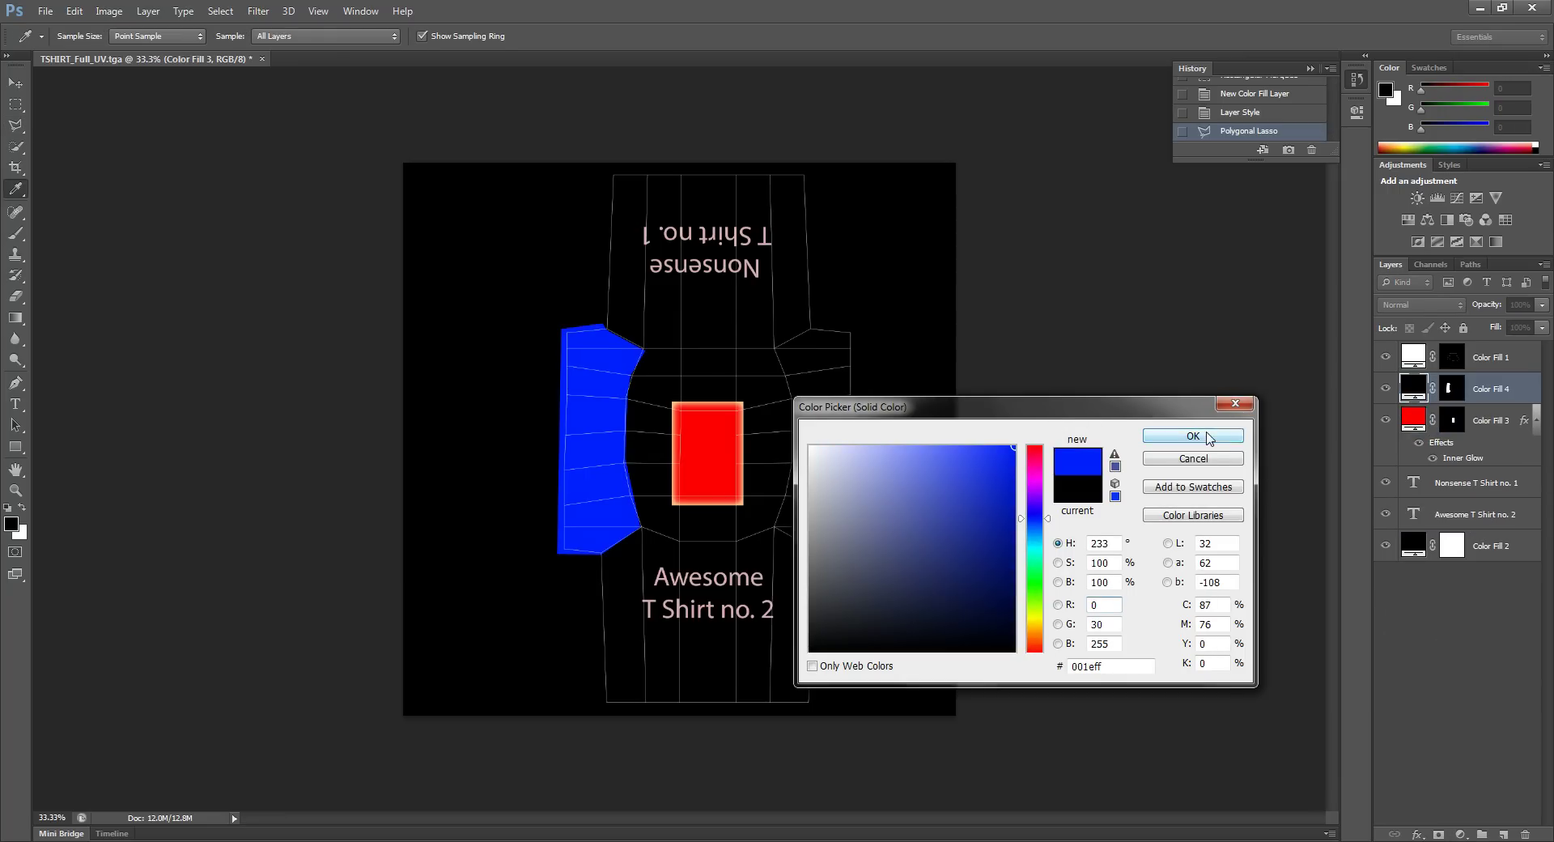
click(1209, 438)
Duplicate the blue sleeve fill layer, flip the copy vertically and move it over the opposite sleeve.
drag(1525, 399, 1503, 834)
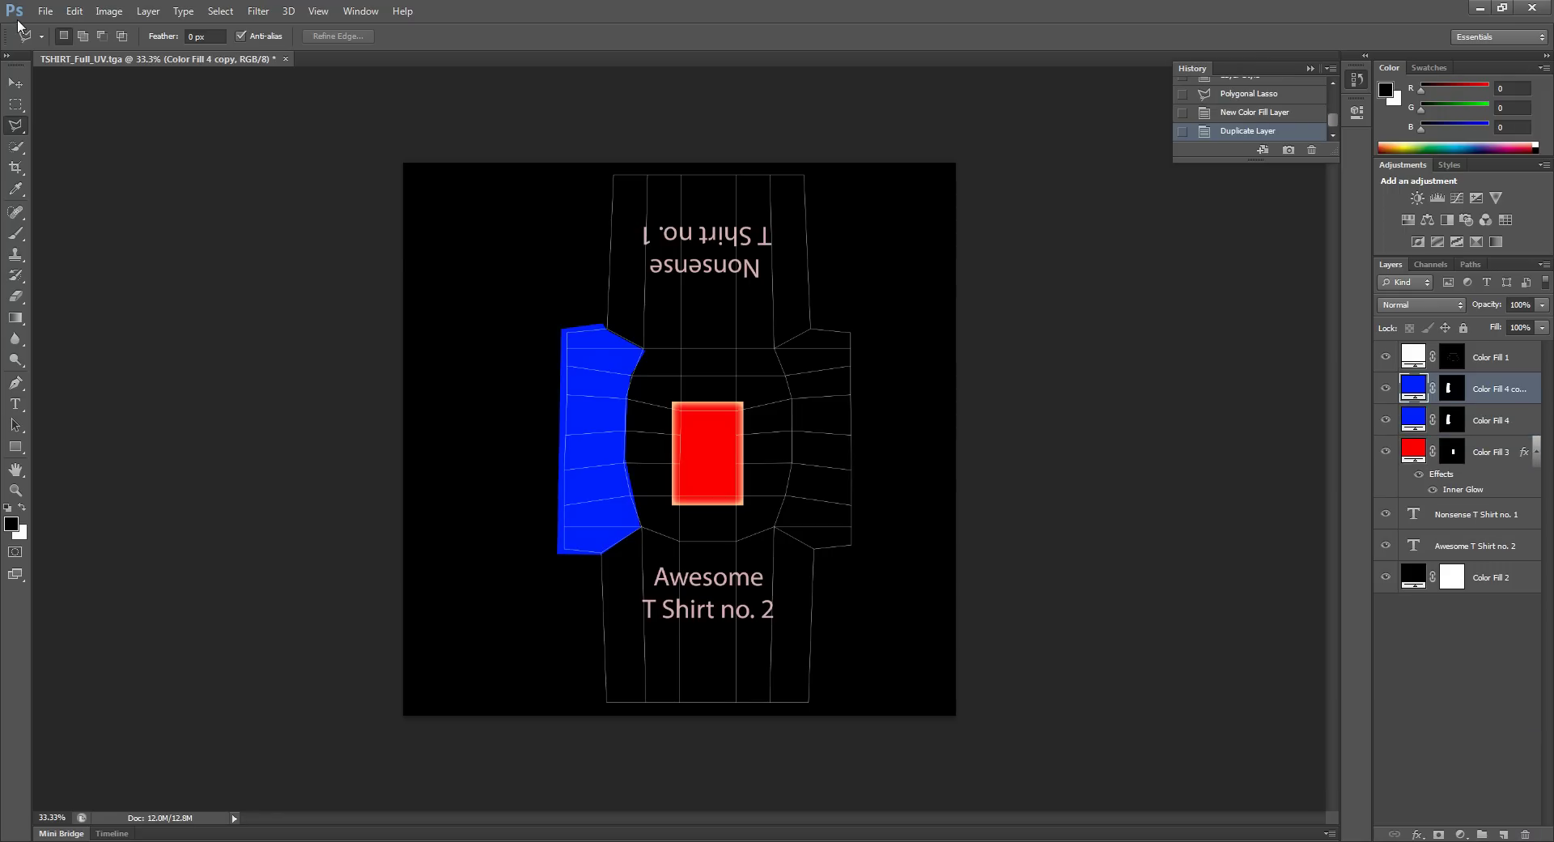
click(74, 11)
mouse_move(148, 333)
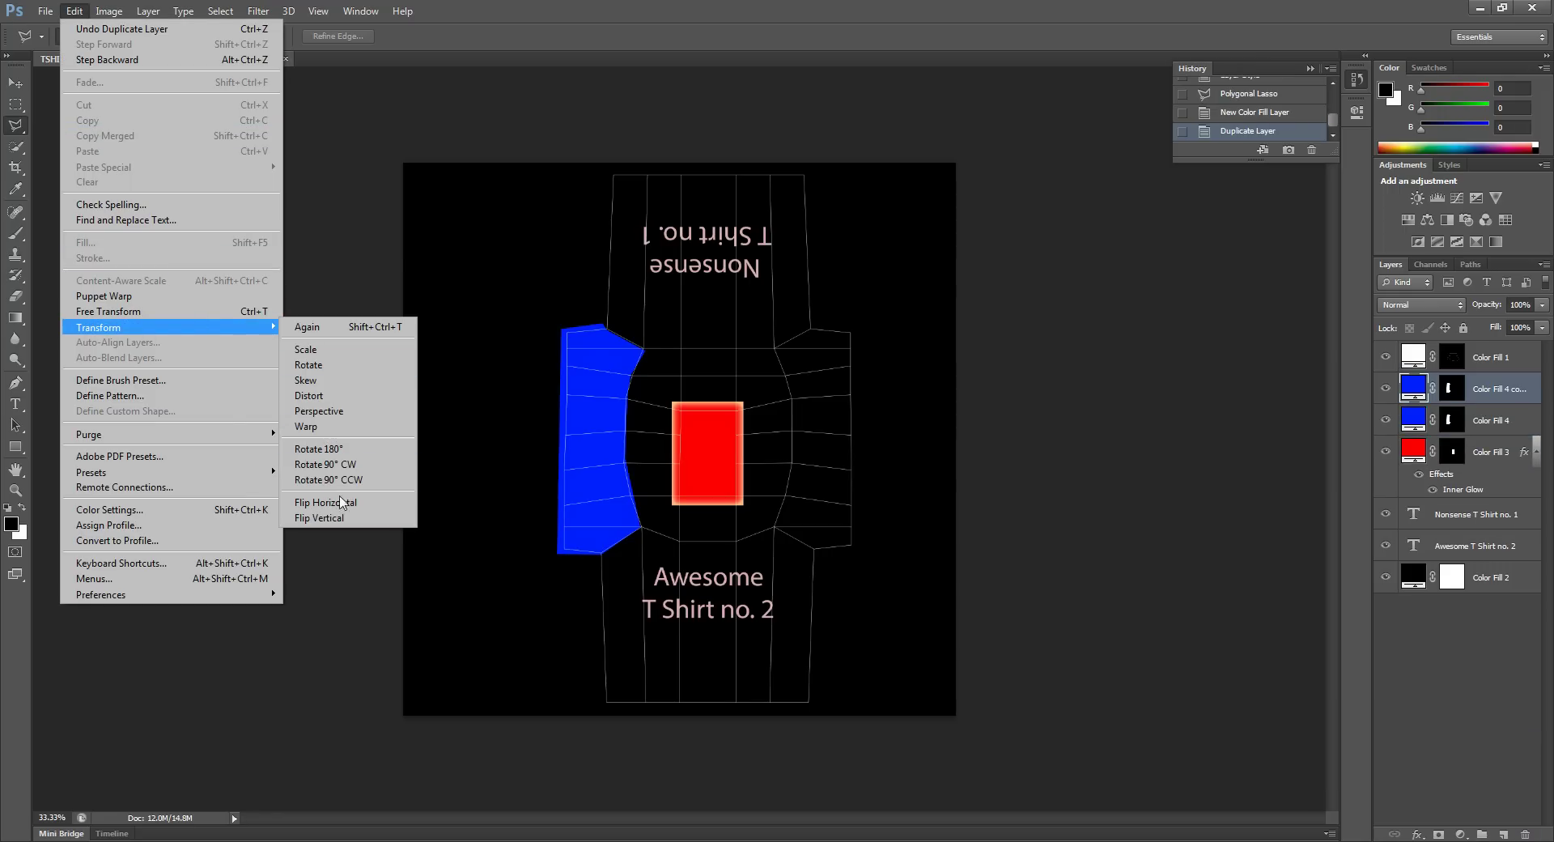
click(352, 519)
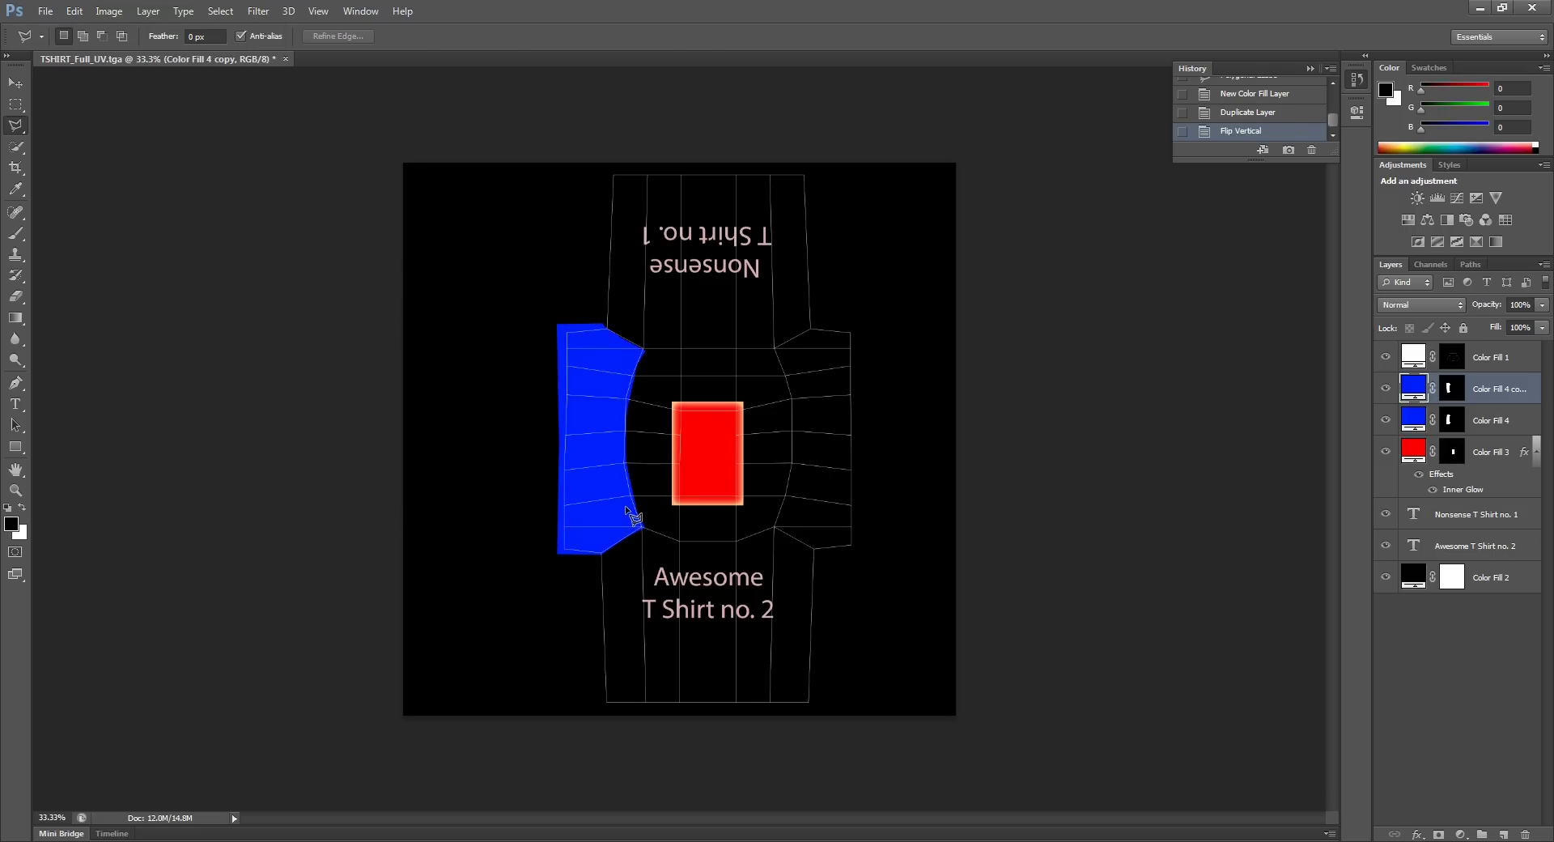
key(v)
mouse_move(606, 517)
mouse_down()
mouse_move(853, 536)
mouse_move(785, 542)
mouse_up()
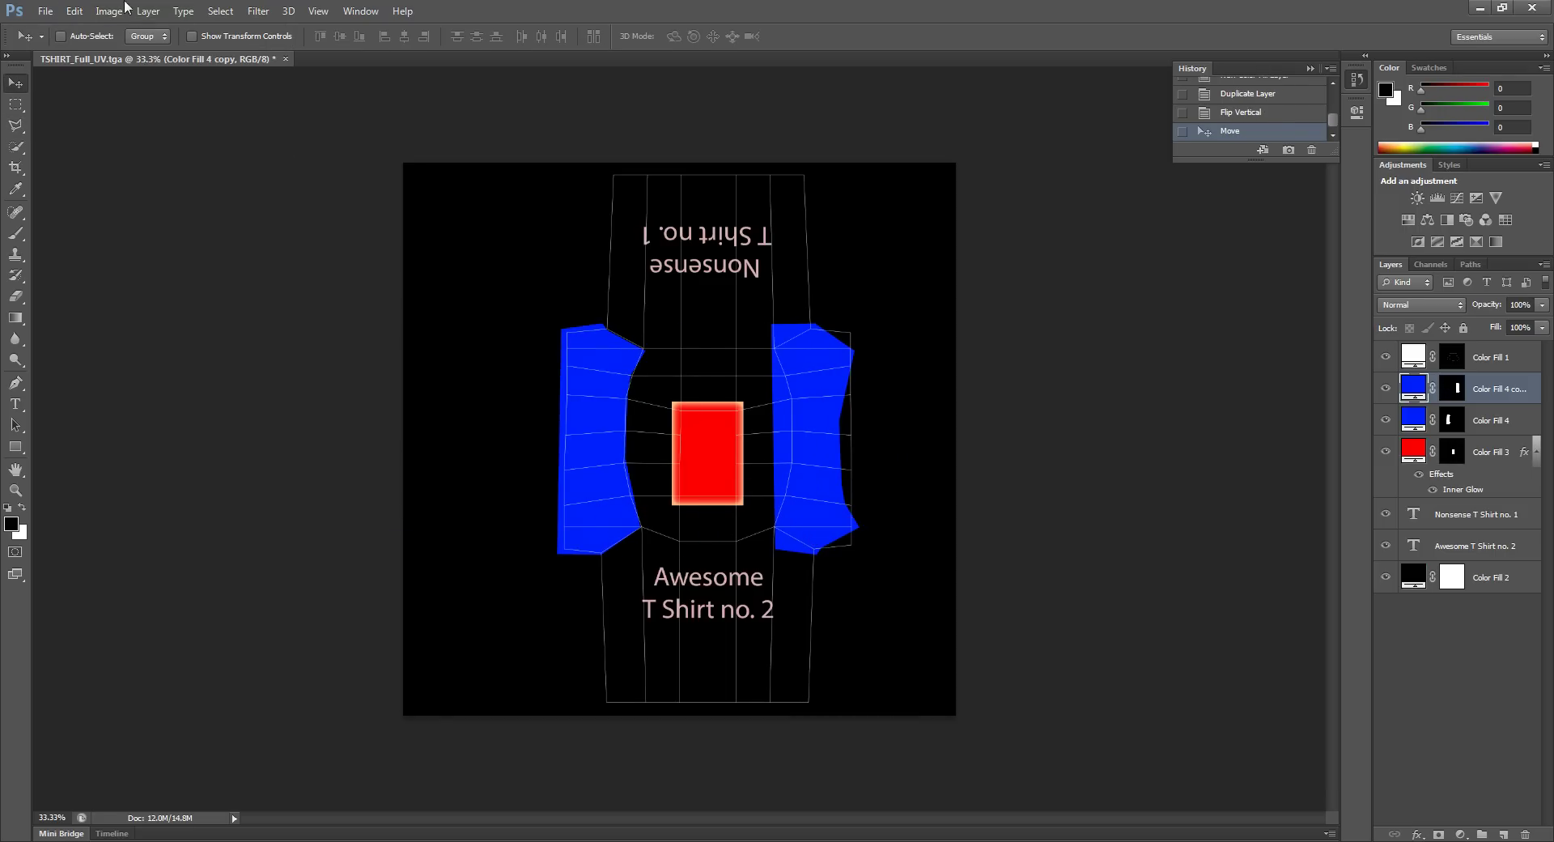
Flip the copied blue sleeve fill horizontally and vertically, and nudge it sideways to fit the right sleeve's UVs.
click(78, 15)
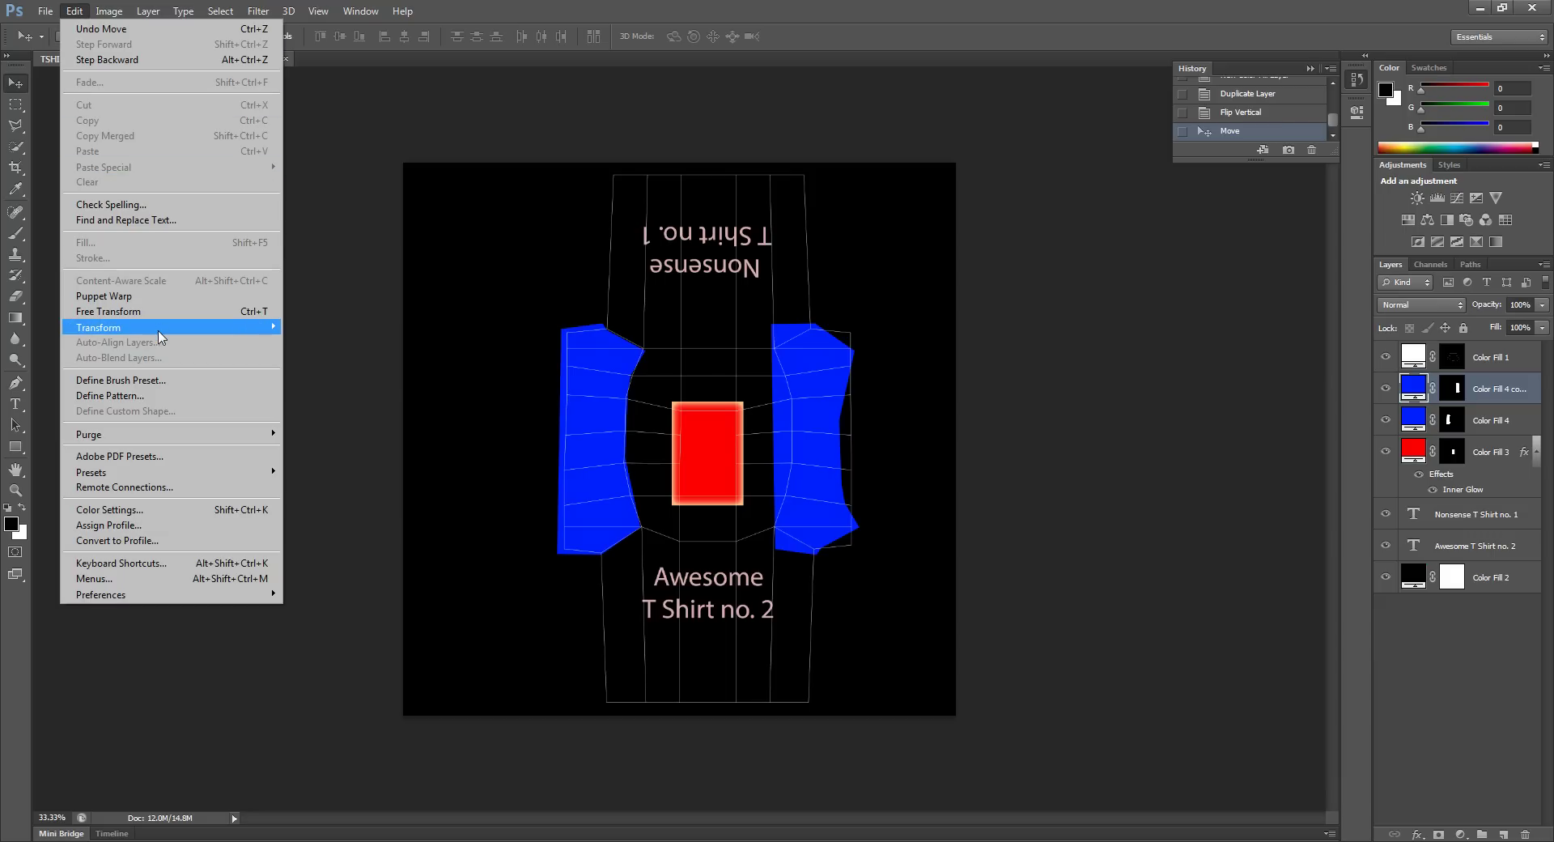
mouse_move(162, 326)
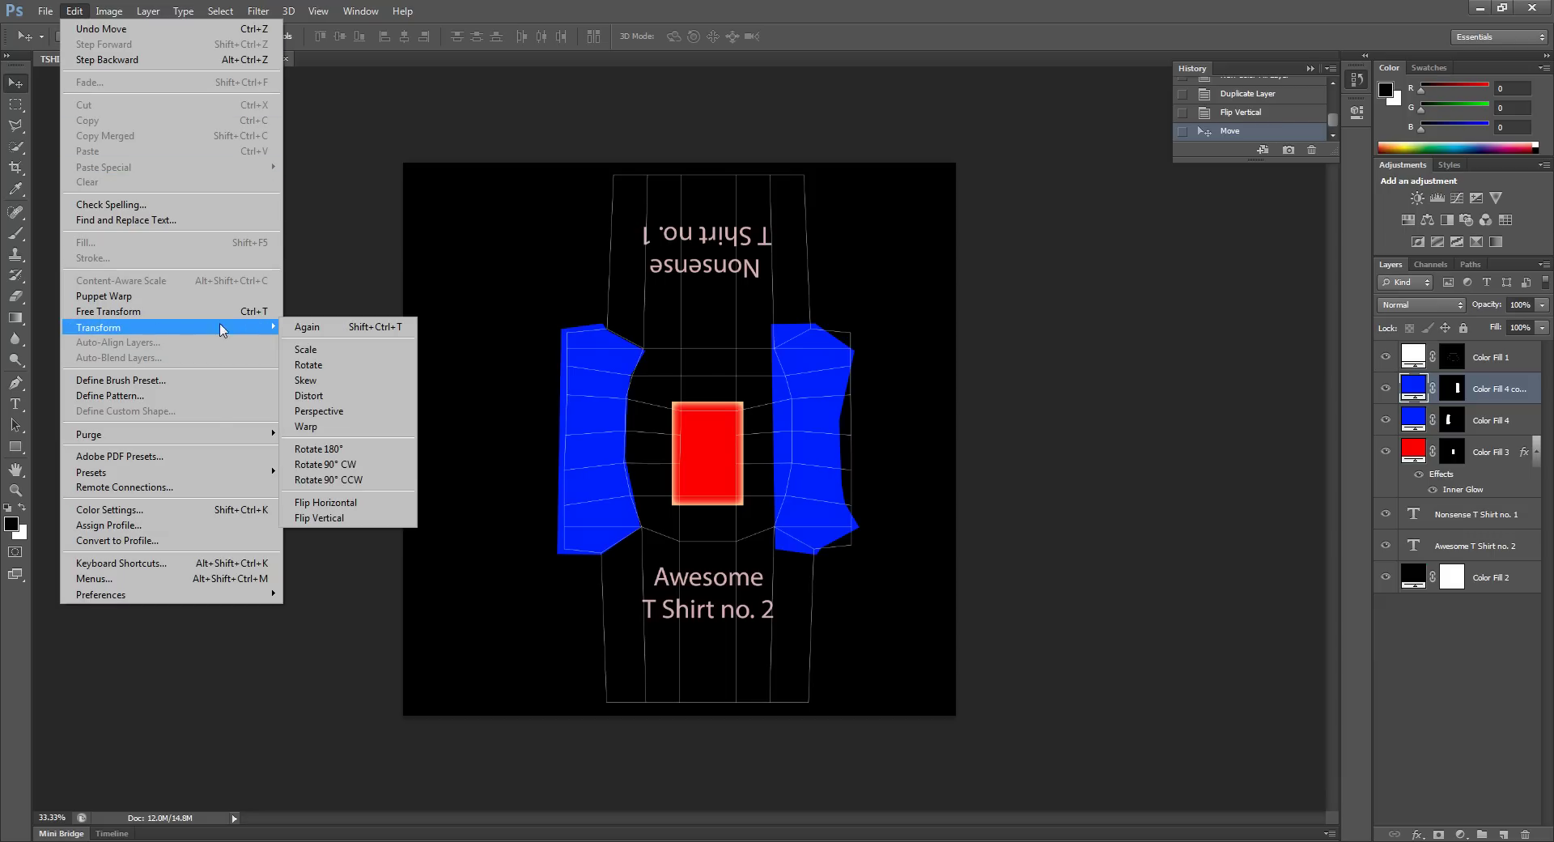
click(356, 504)
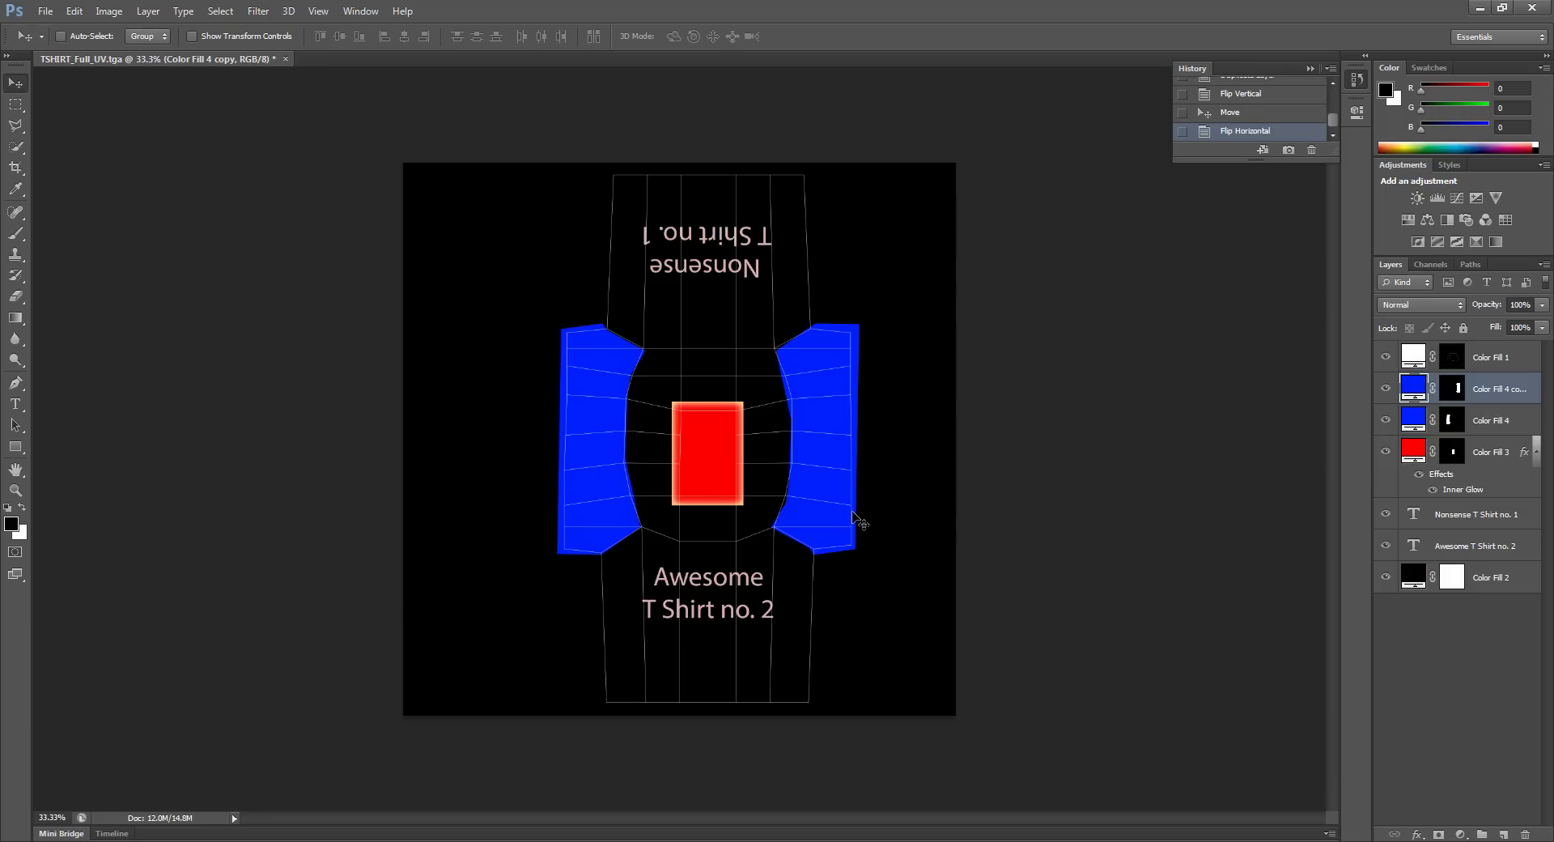
click(74, 11)
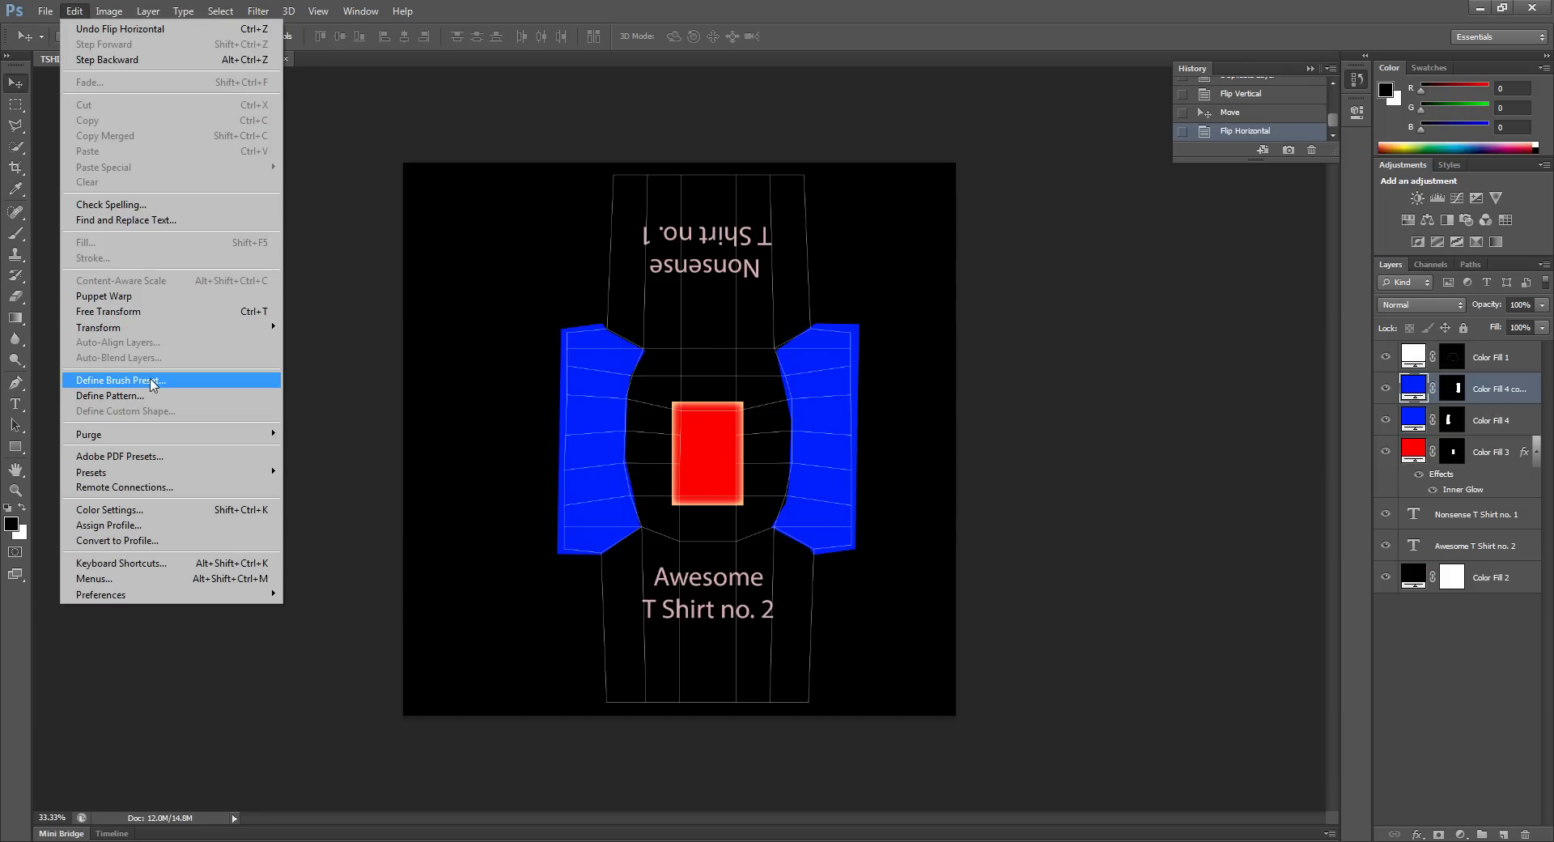
mouse_move(186, 327)
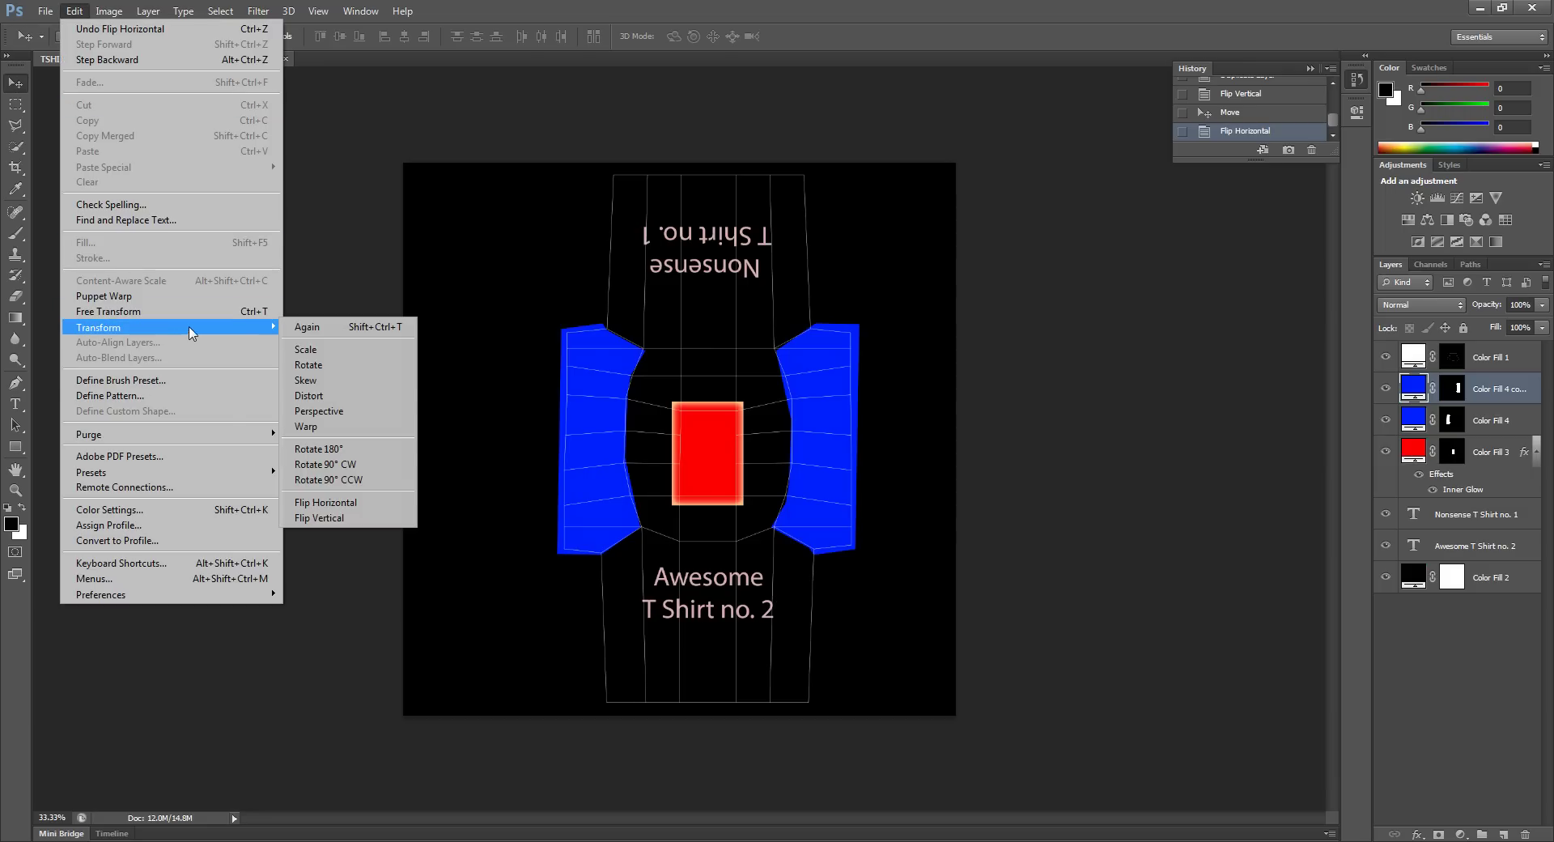
click(340, 517)
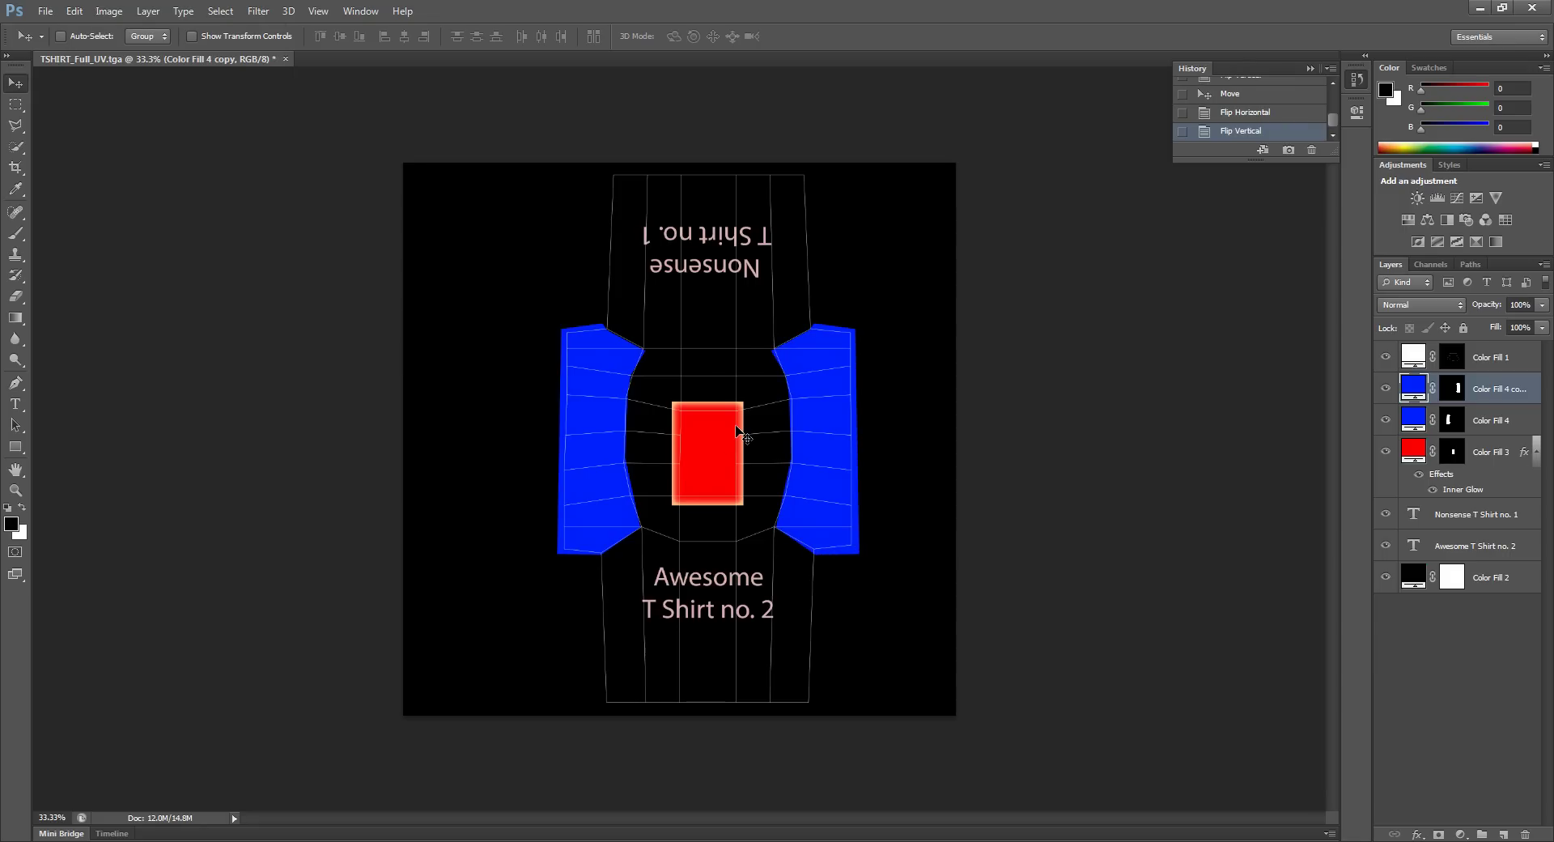
key(Left)
key(shift+Right)
key(shift+Right)
key(shift+Left)
Hide the white UV wireframe layer and save a Targa copy as TSHIRT_Full.tga at 24 bits/pixel.
click(1385, 357)
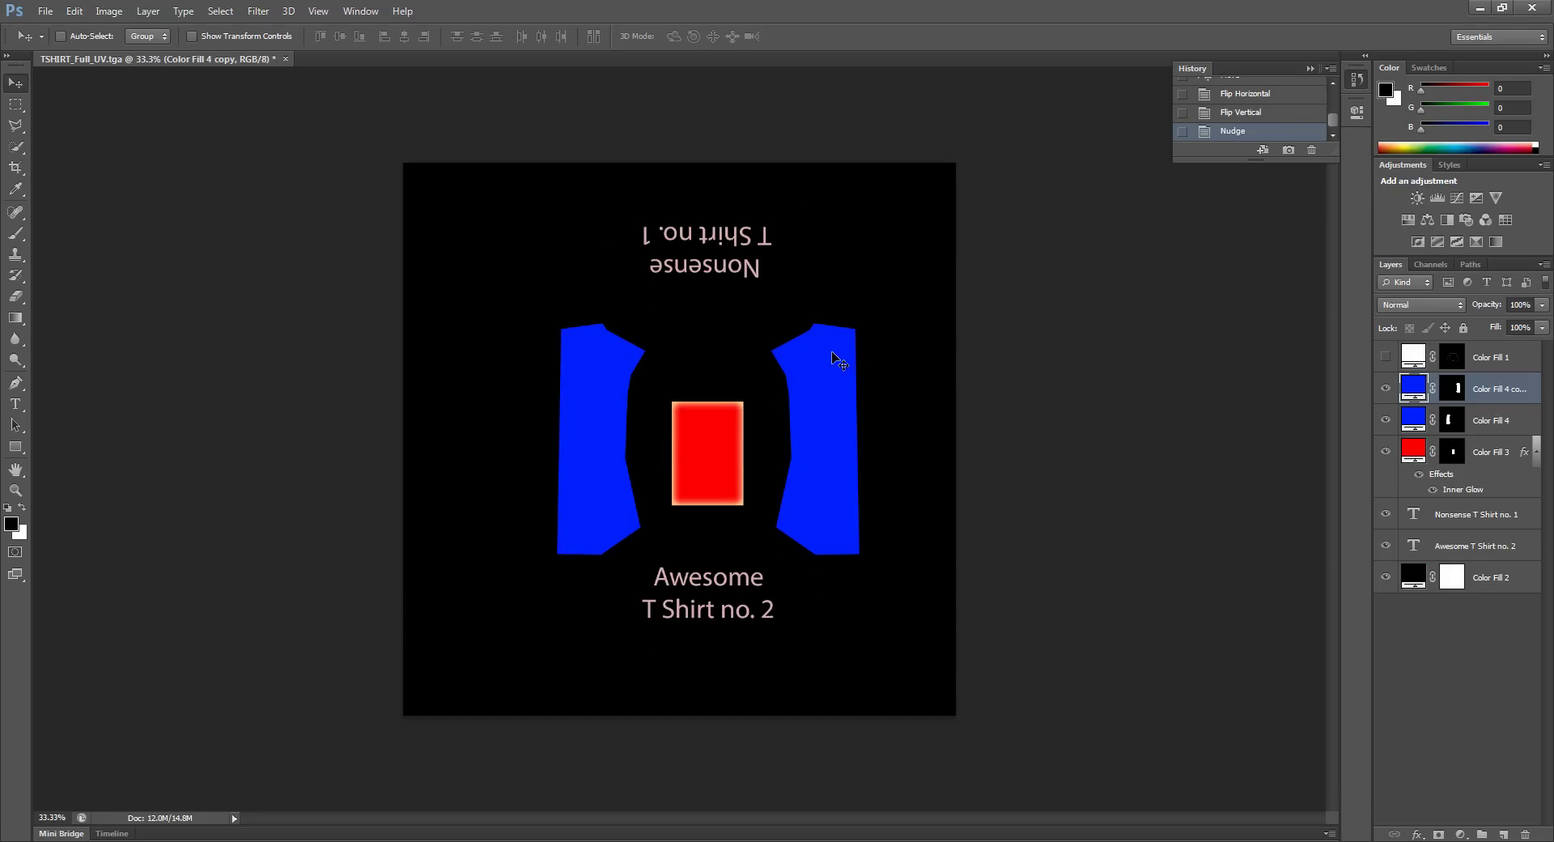
key(ctrl+shift+s)
click(1105, 415)
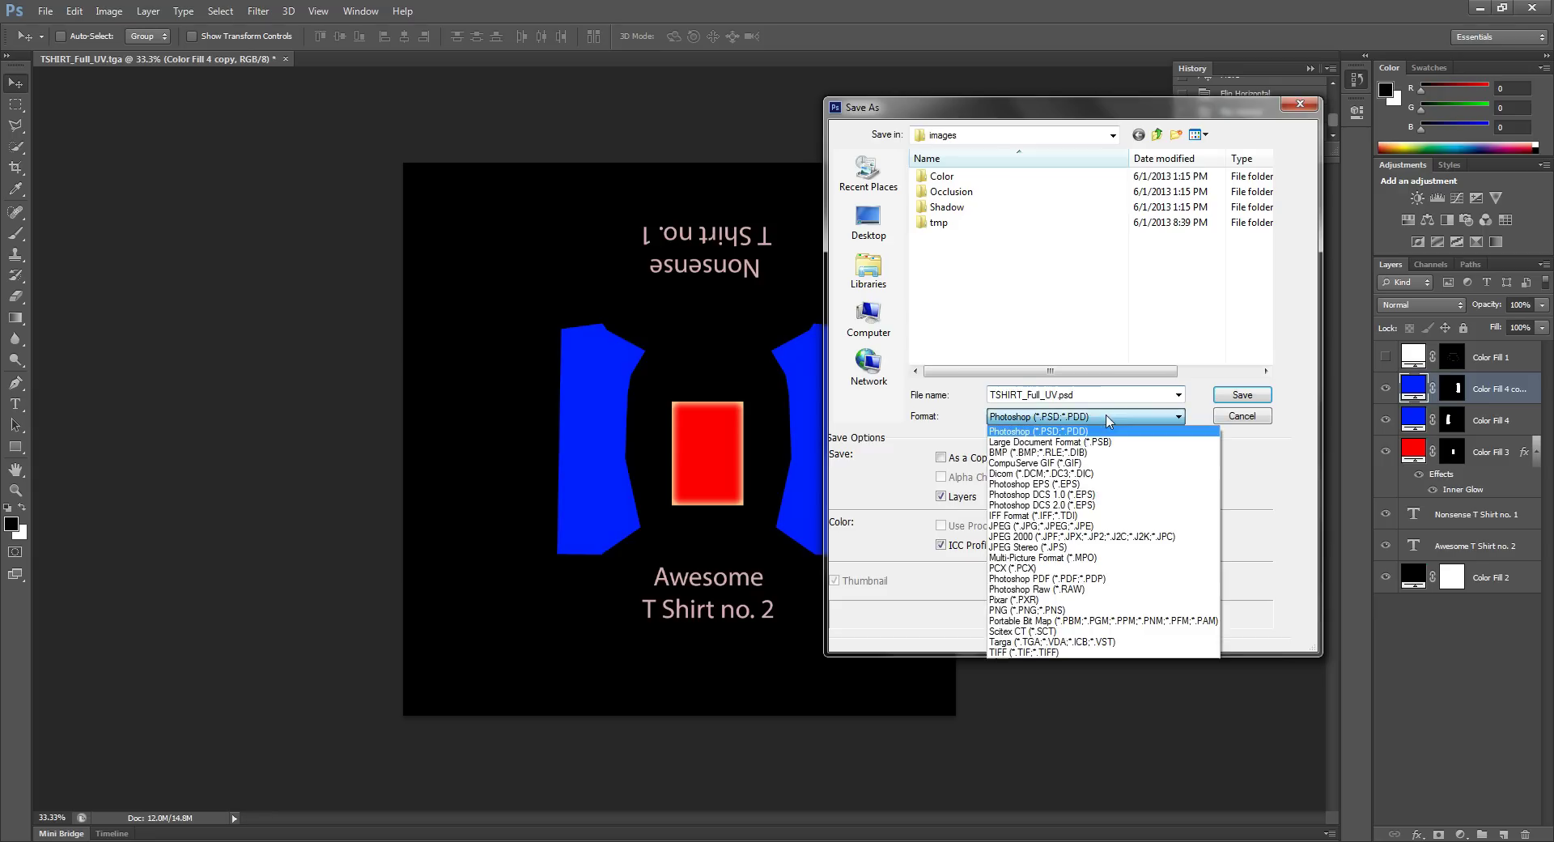
key(t)
key(Return)
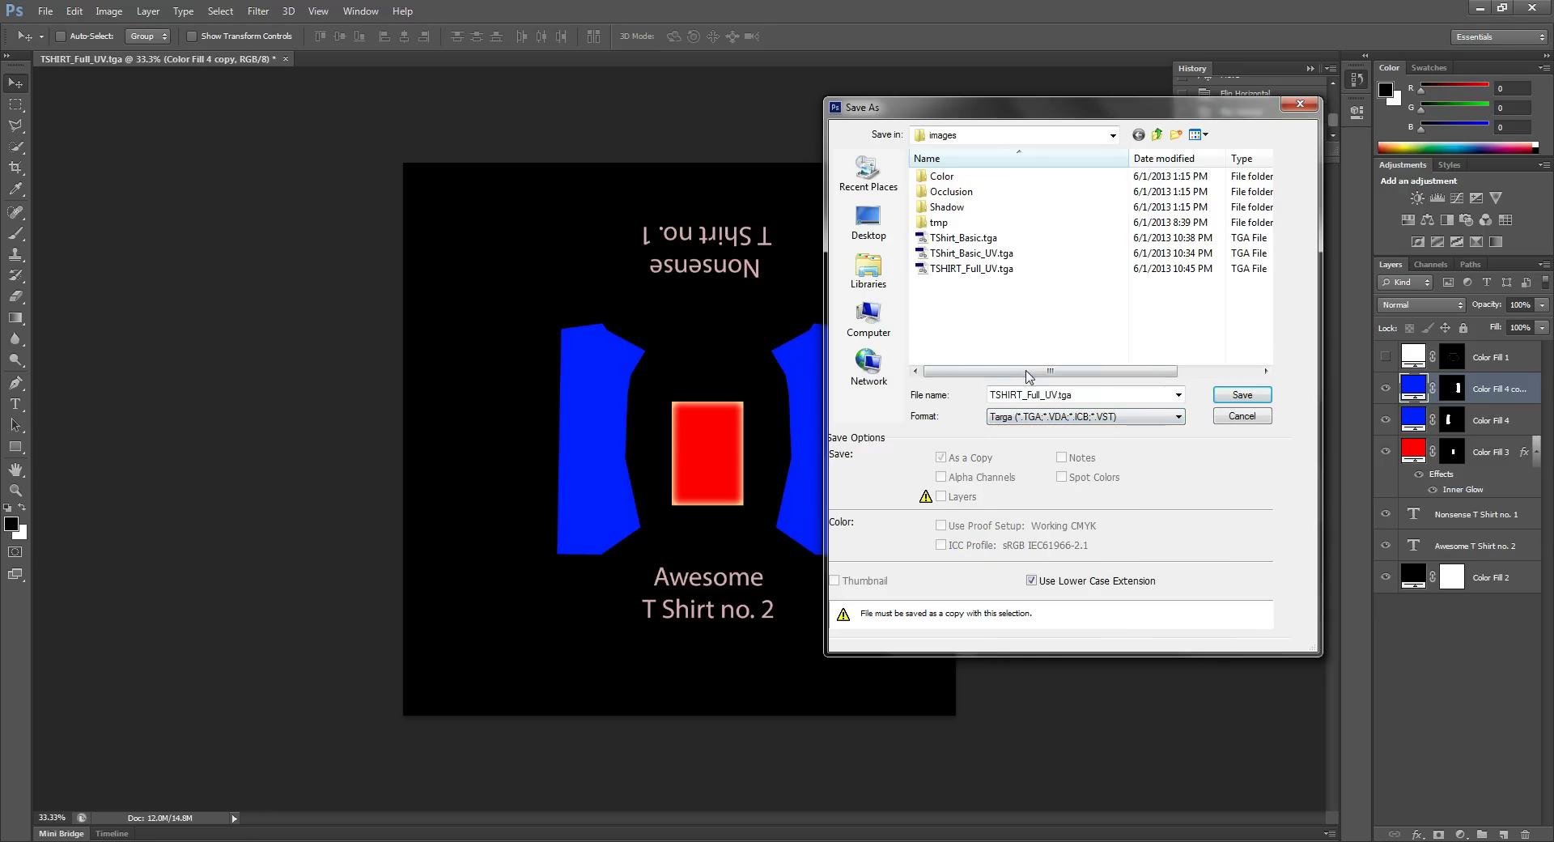
key(shift+Tab)
click(1044, 394)
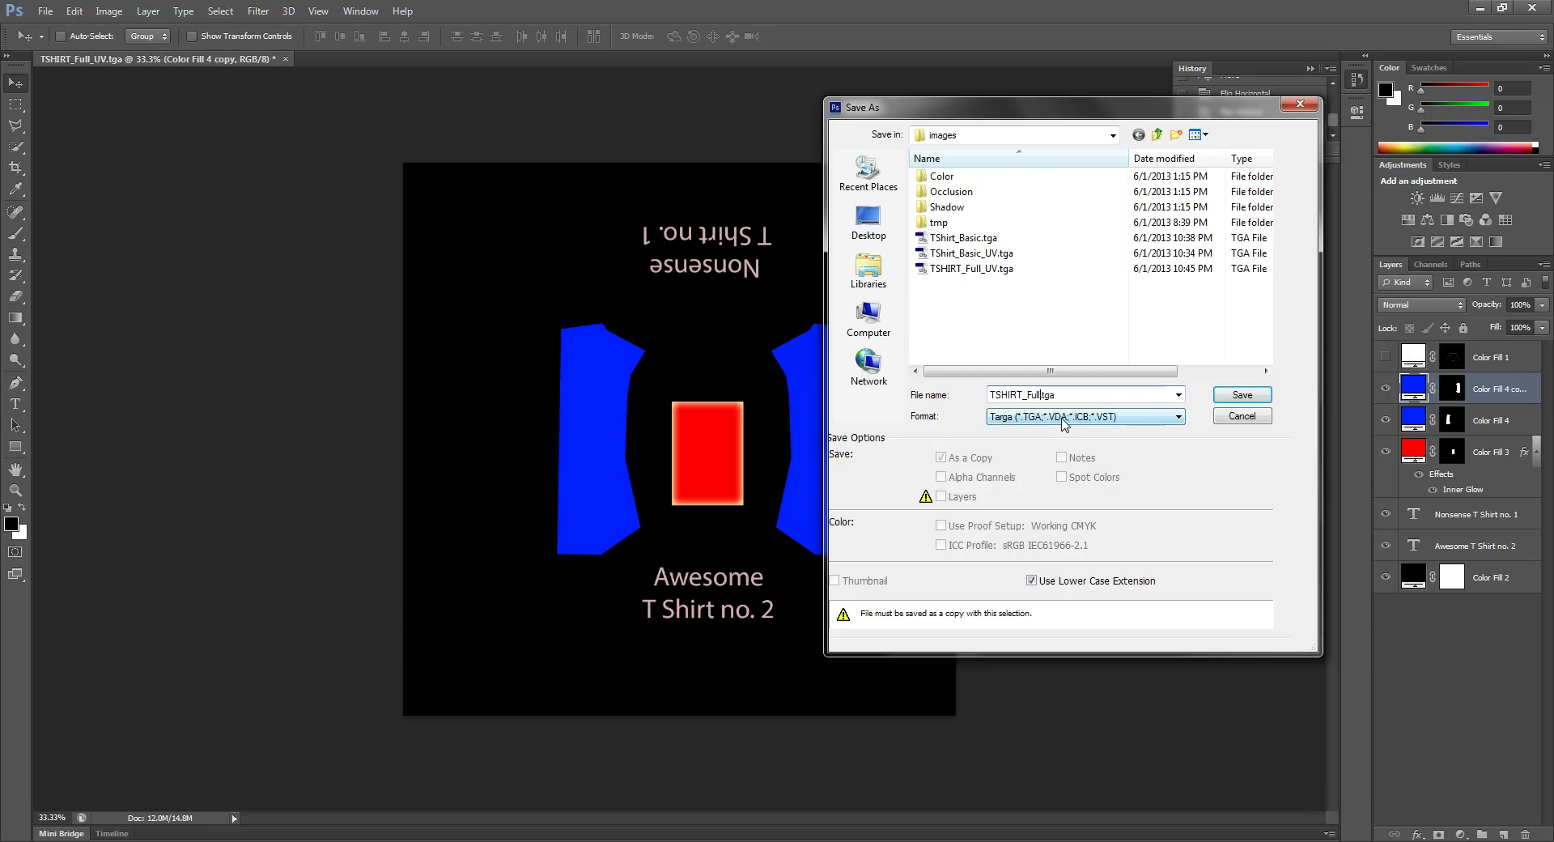
key(Return)
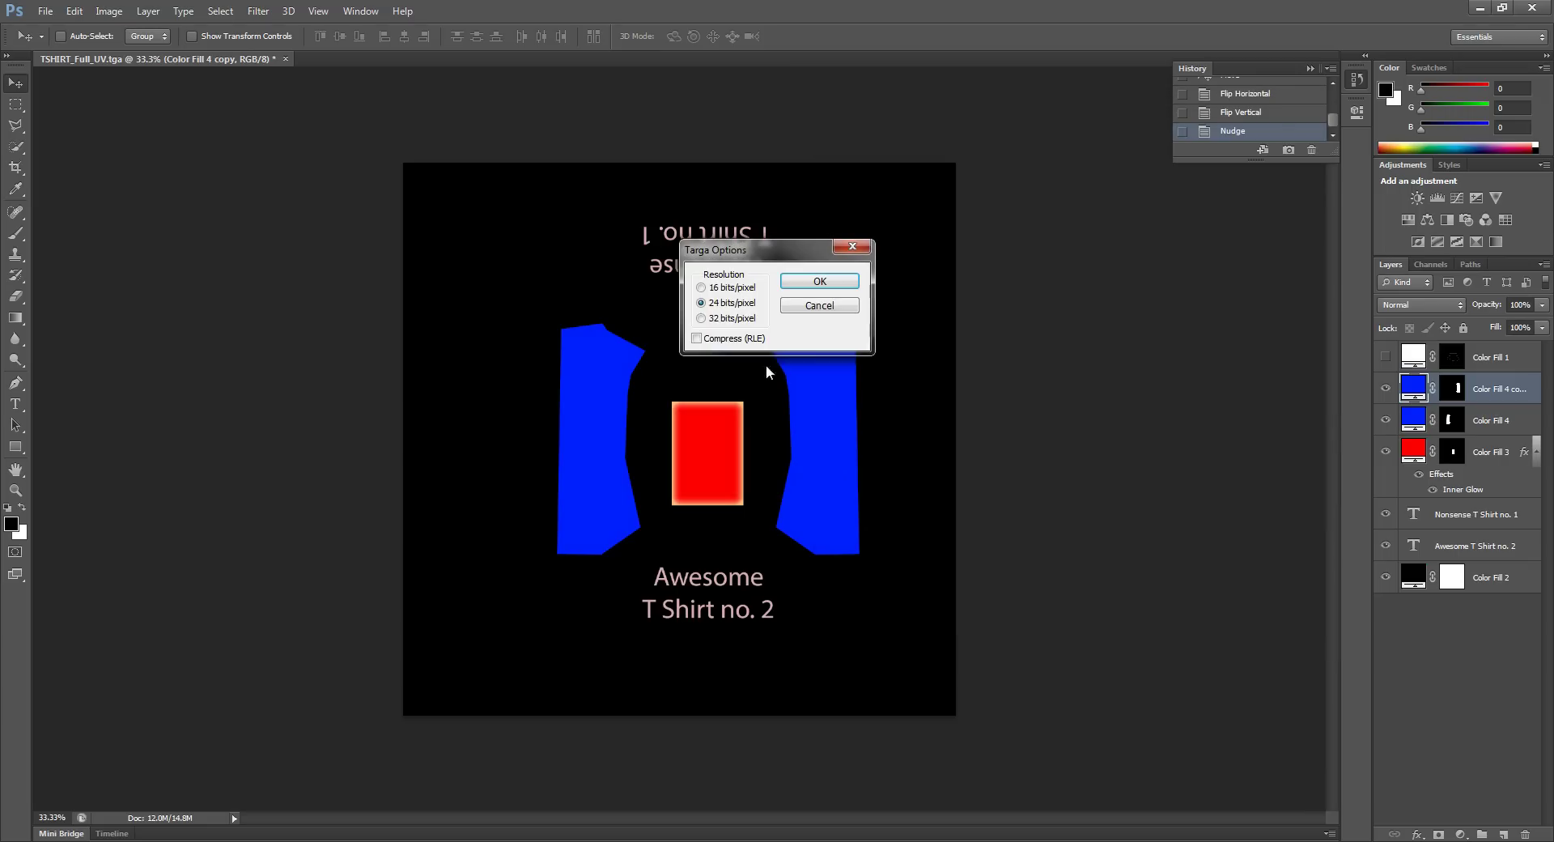
click(818, 283)
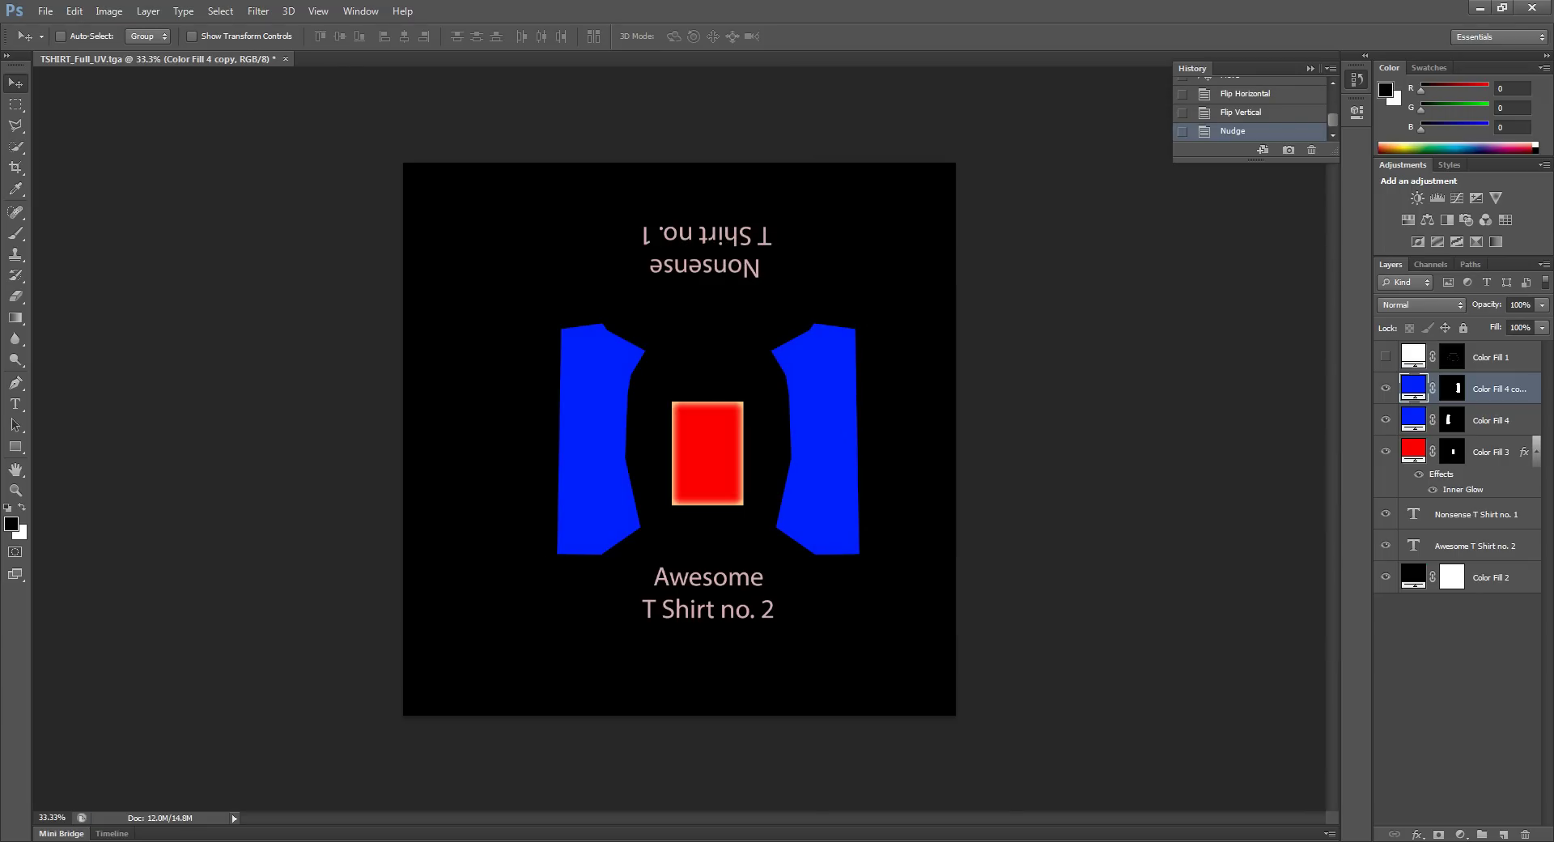
Switch to Maya, return the T-shirt to object selection and close the UV Texture Editor.
click(913, 773)
alt+drag(890, 512, 858, 405)
key(q)
right_drag(745, 421, 872, 671)
alt+drag(850, 524, 913, 522)
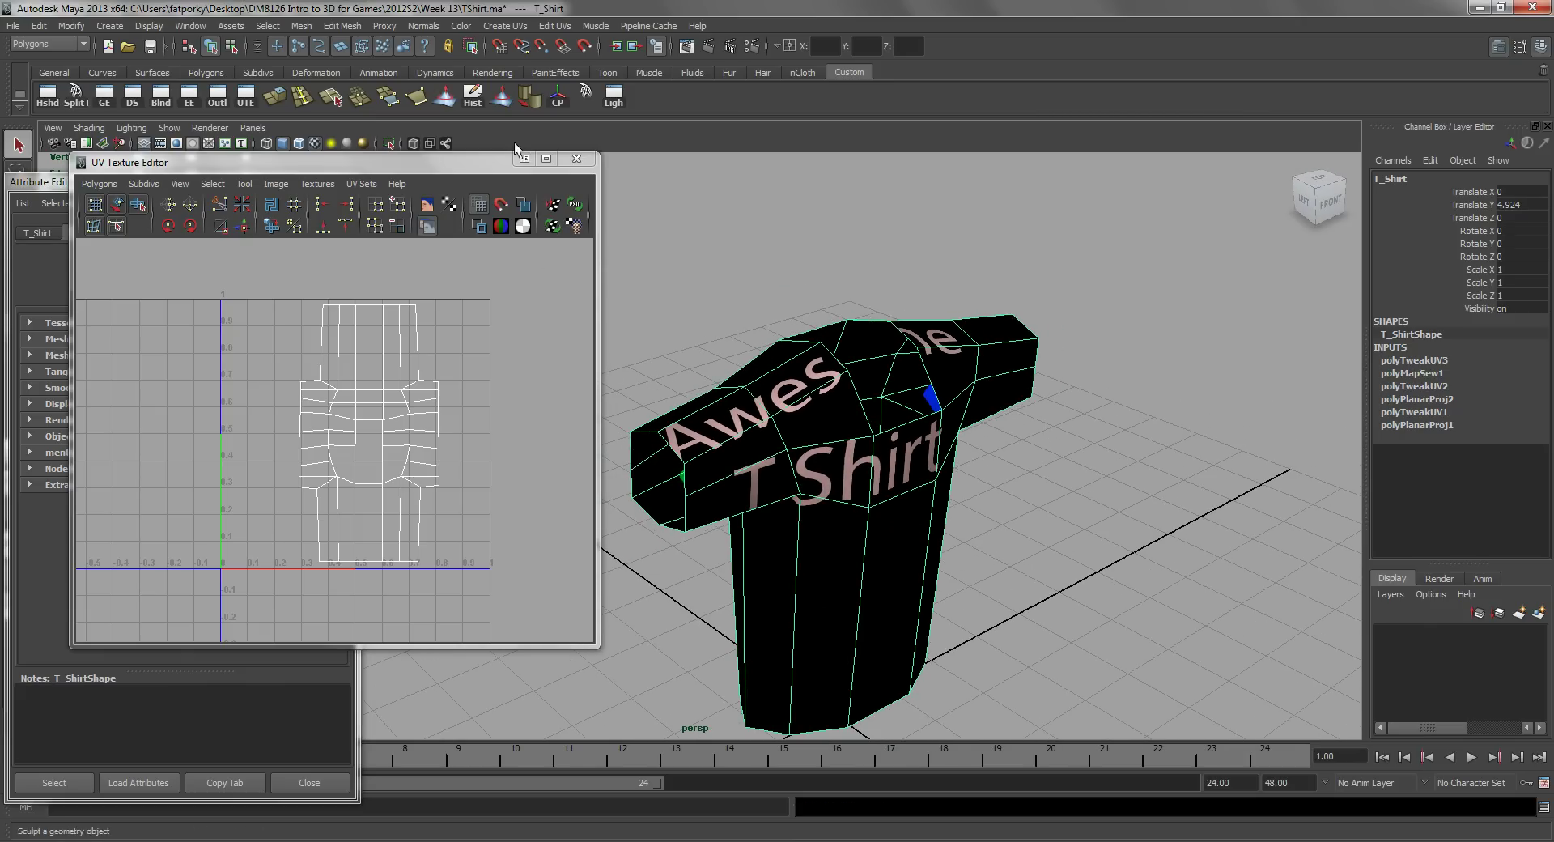
click(576, 159)
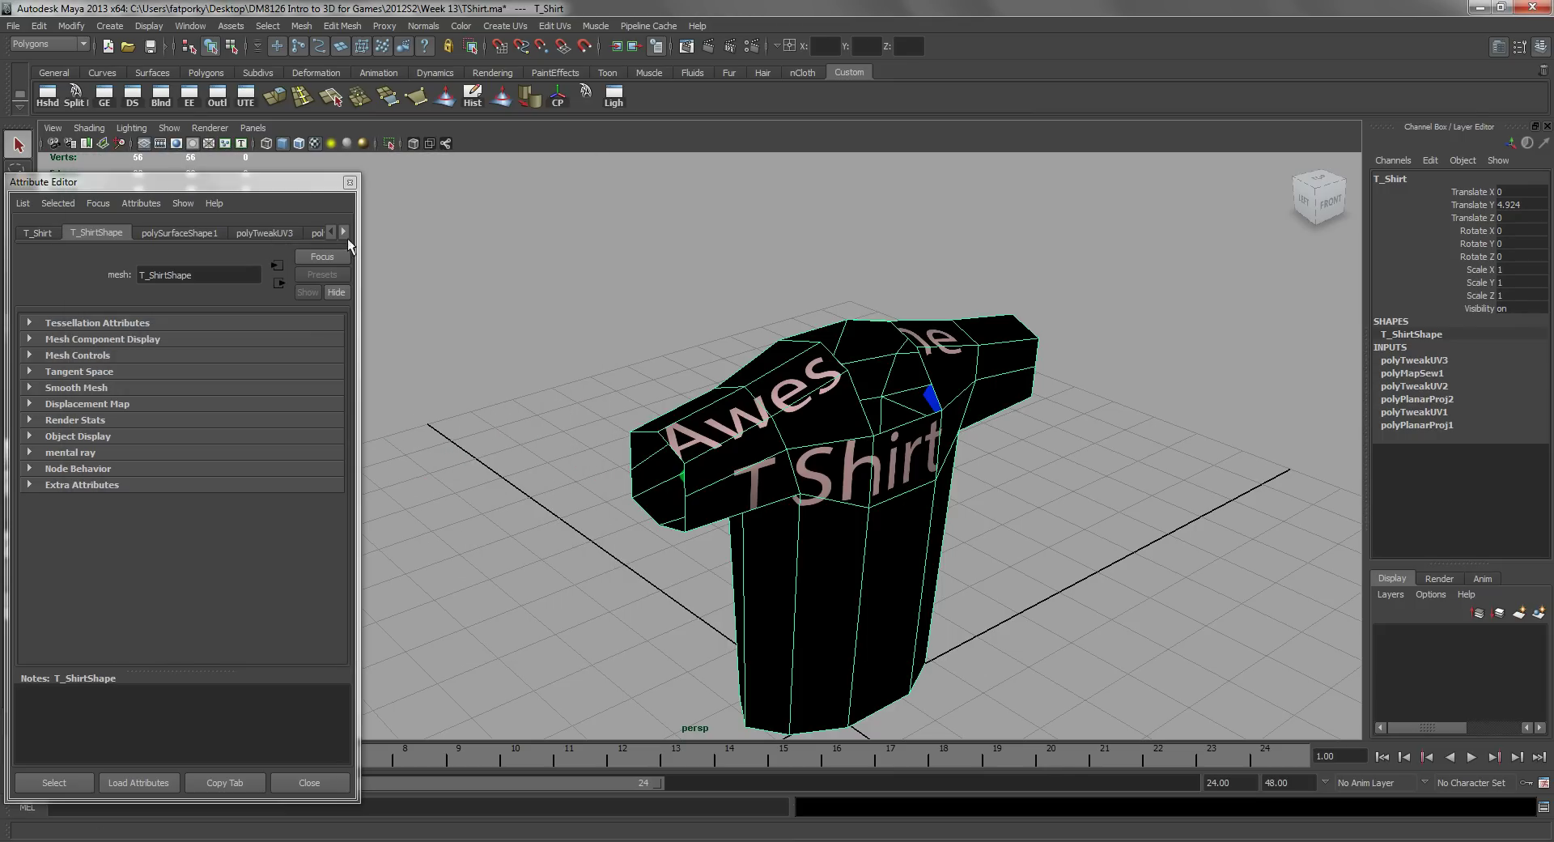
Look through the T-shirt's attribute nodes and delete its construction history.
click(343, 232)
click(343, 233)
click(343, 232)
click(343, 232)
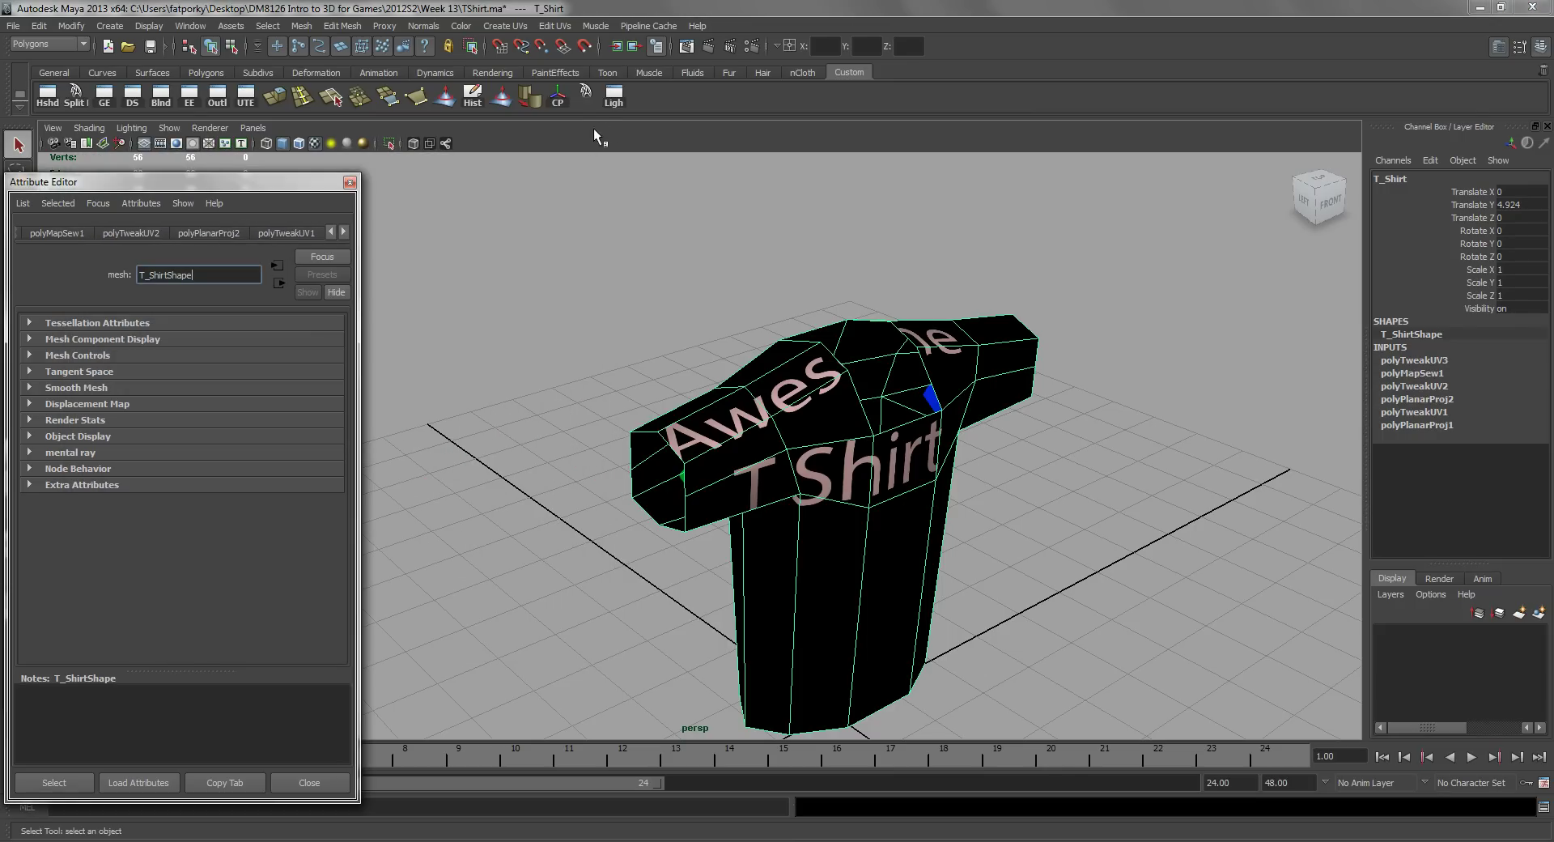
click(472, 97)
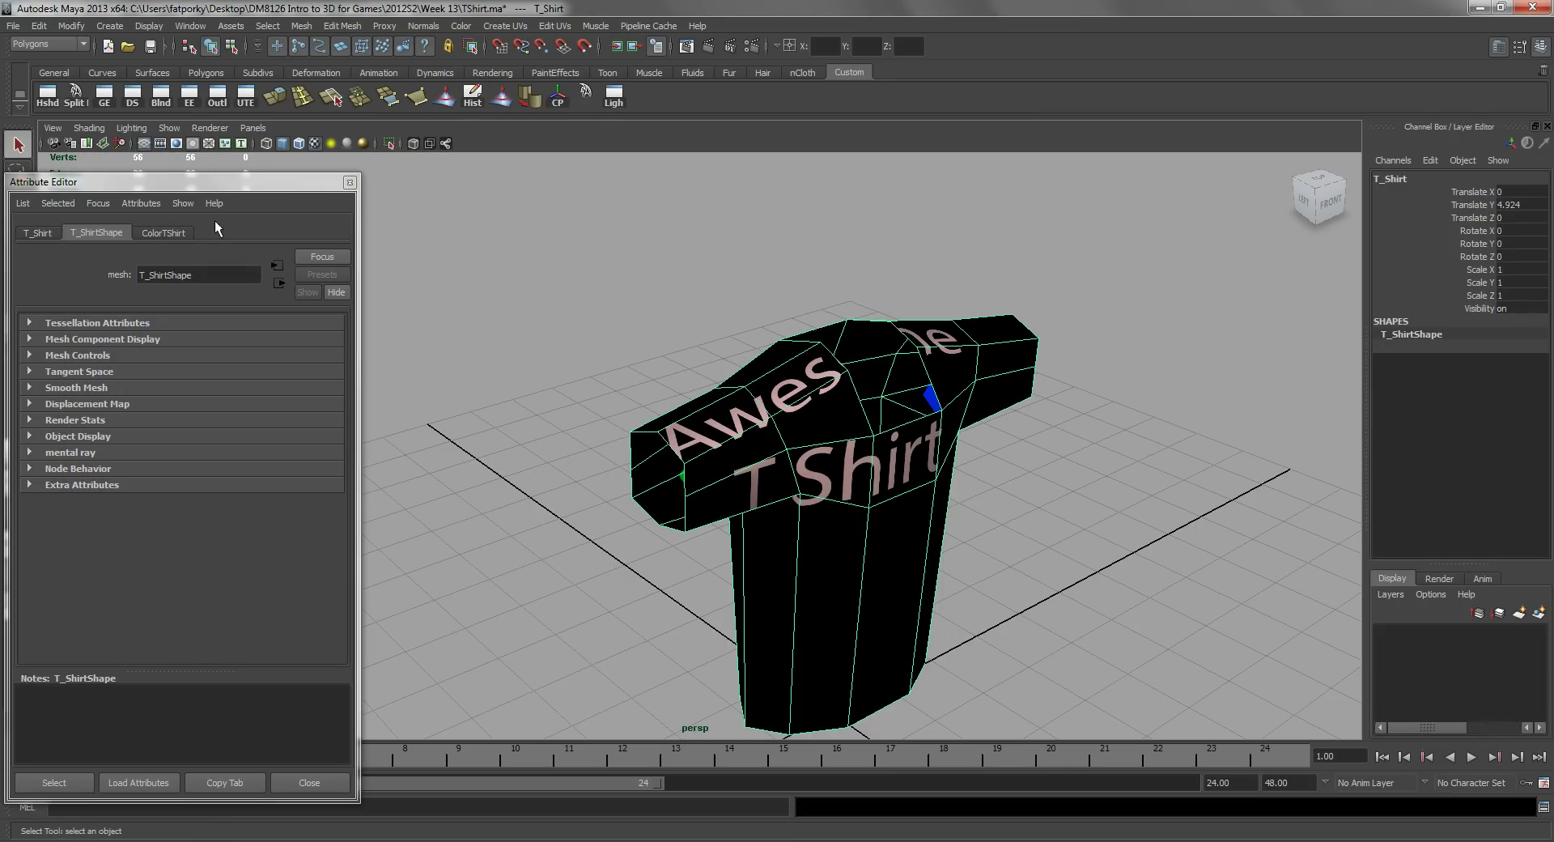
Load TSHIRT_Full.tga as the image of the ColorTShirt material's color file texture.
click(173, 233)
click(315, 416)
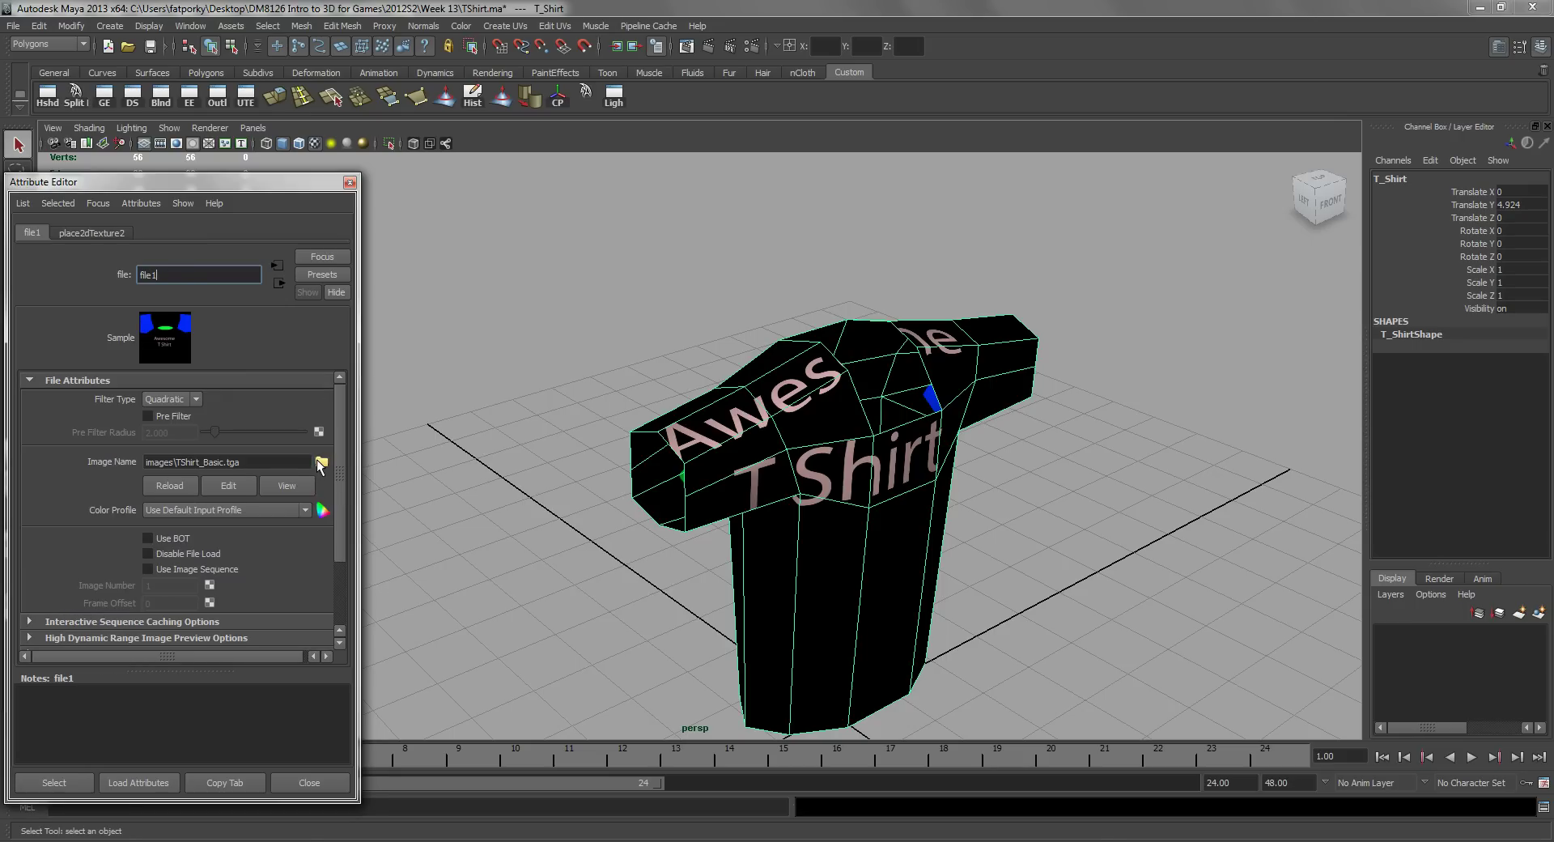
click(321, 462)
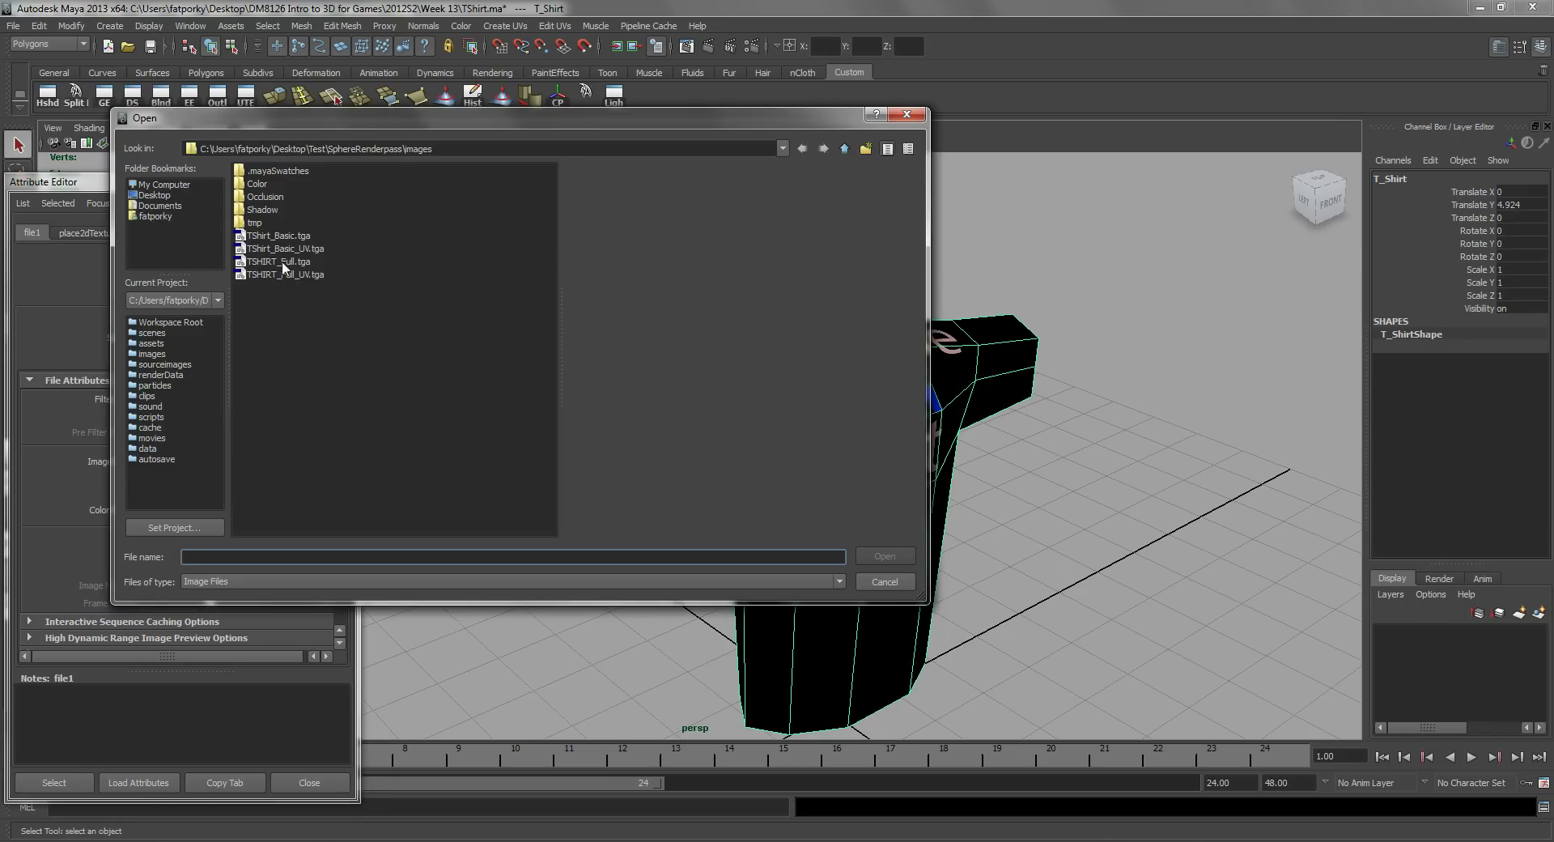
click(282, 263)
click(883, 556)
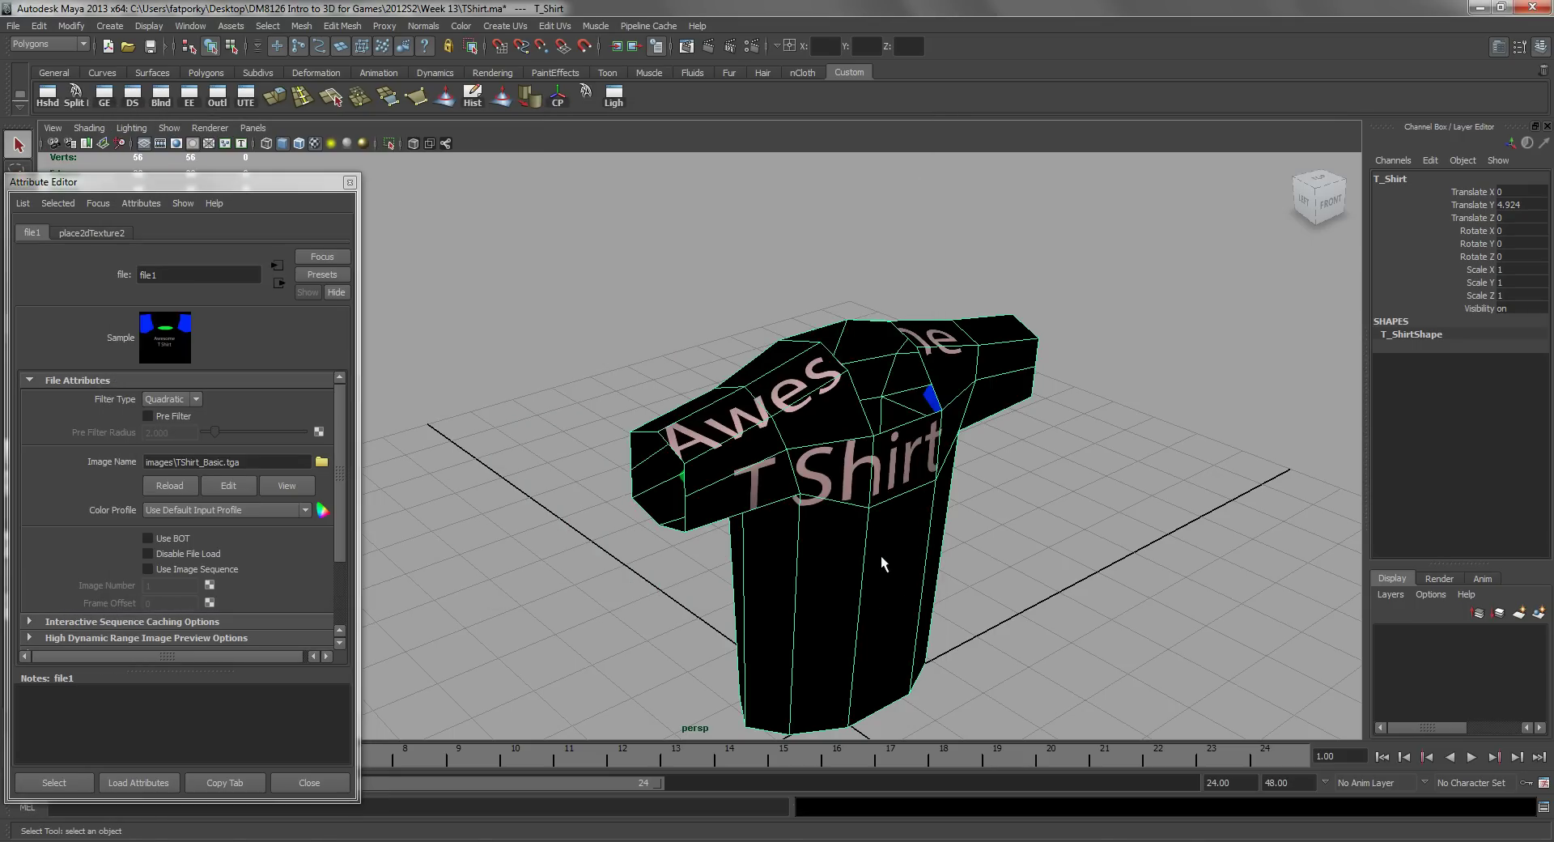
Deselect the T-shirt, close the Attribute Editor and examine the new texture on the front, back, sleeves and collar.
alt+drag(880, 502, 834, 491)
click(1094, 575)
alt+drag(1095, 574, 558, 503)
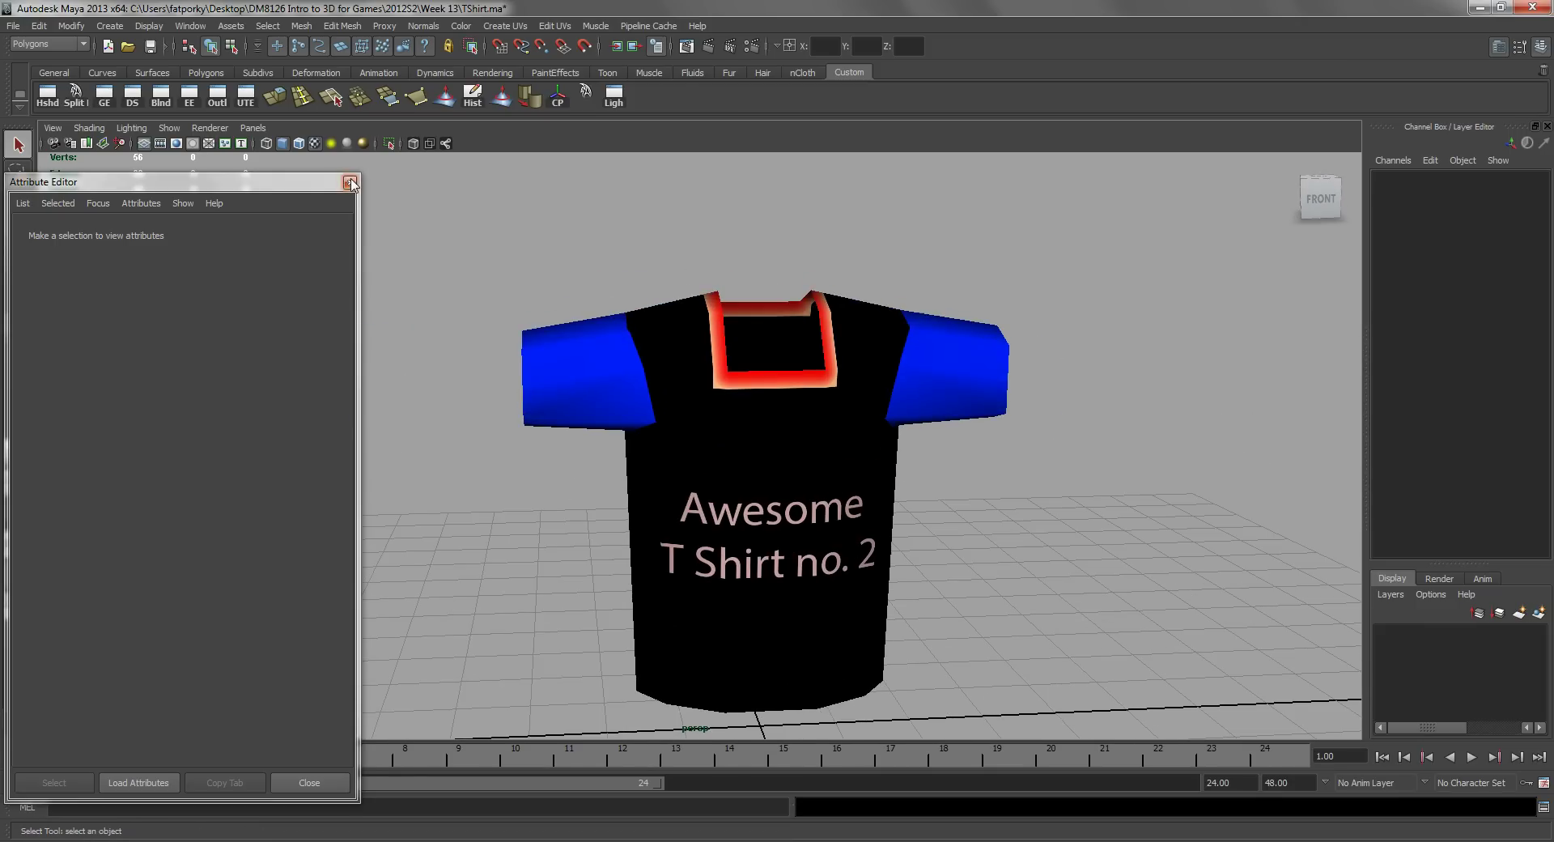
click(350, 182)
alt+drag(887, 576, 968, 525)
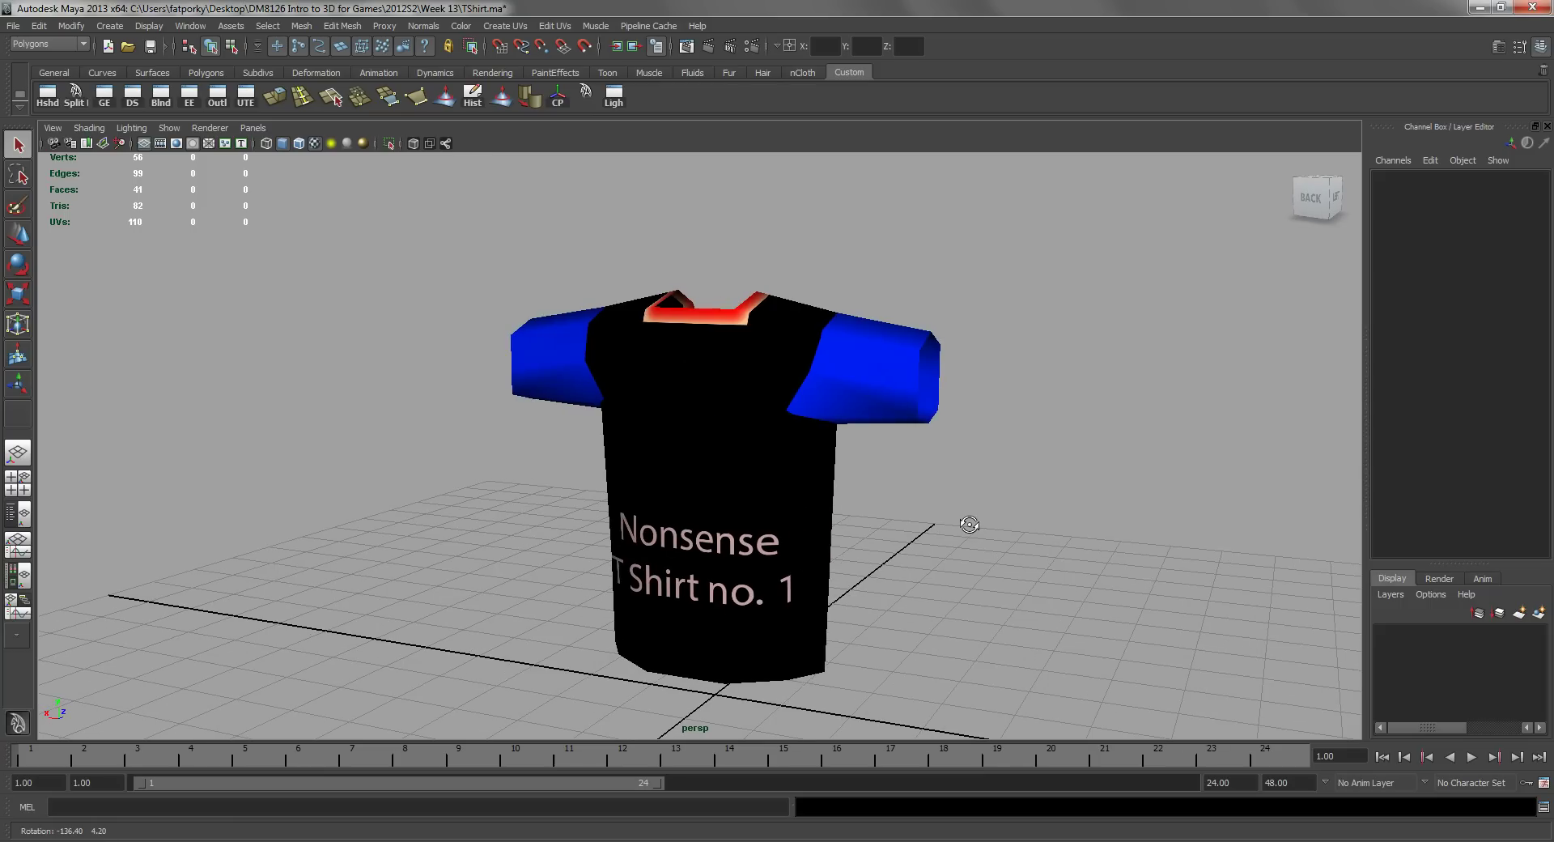
alt+drag(732, 494, 707, 475)
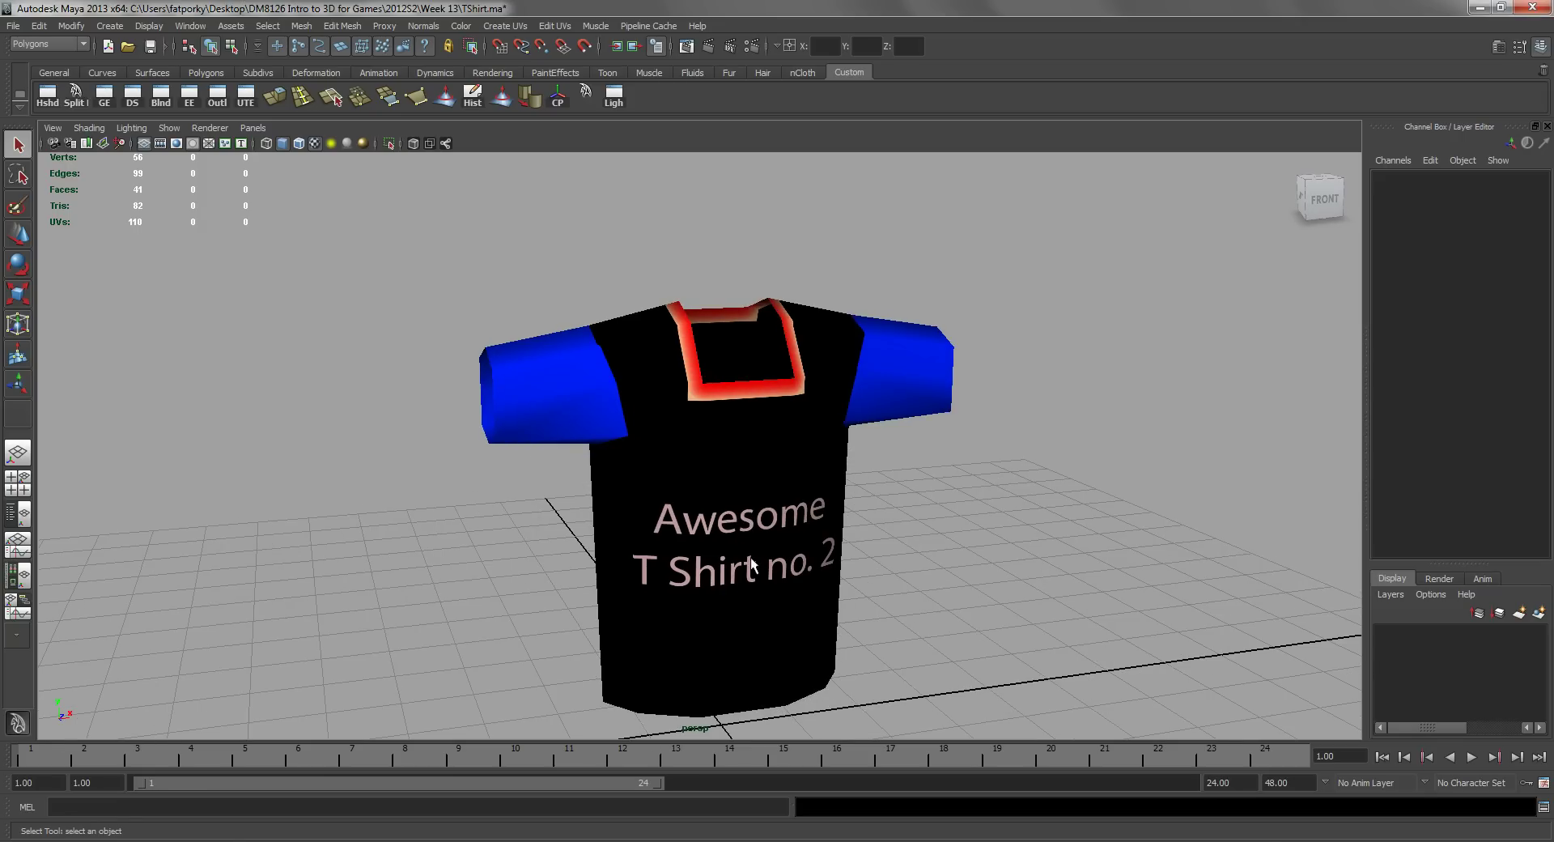
alt+drag(821, 557, 711, 503)
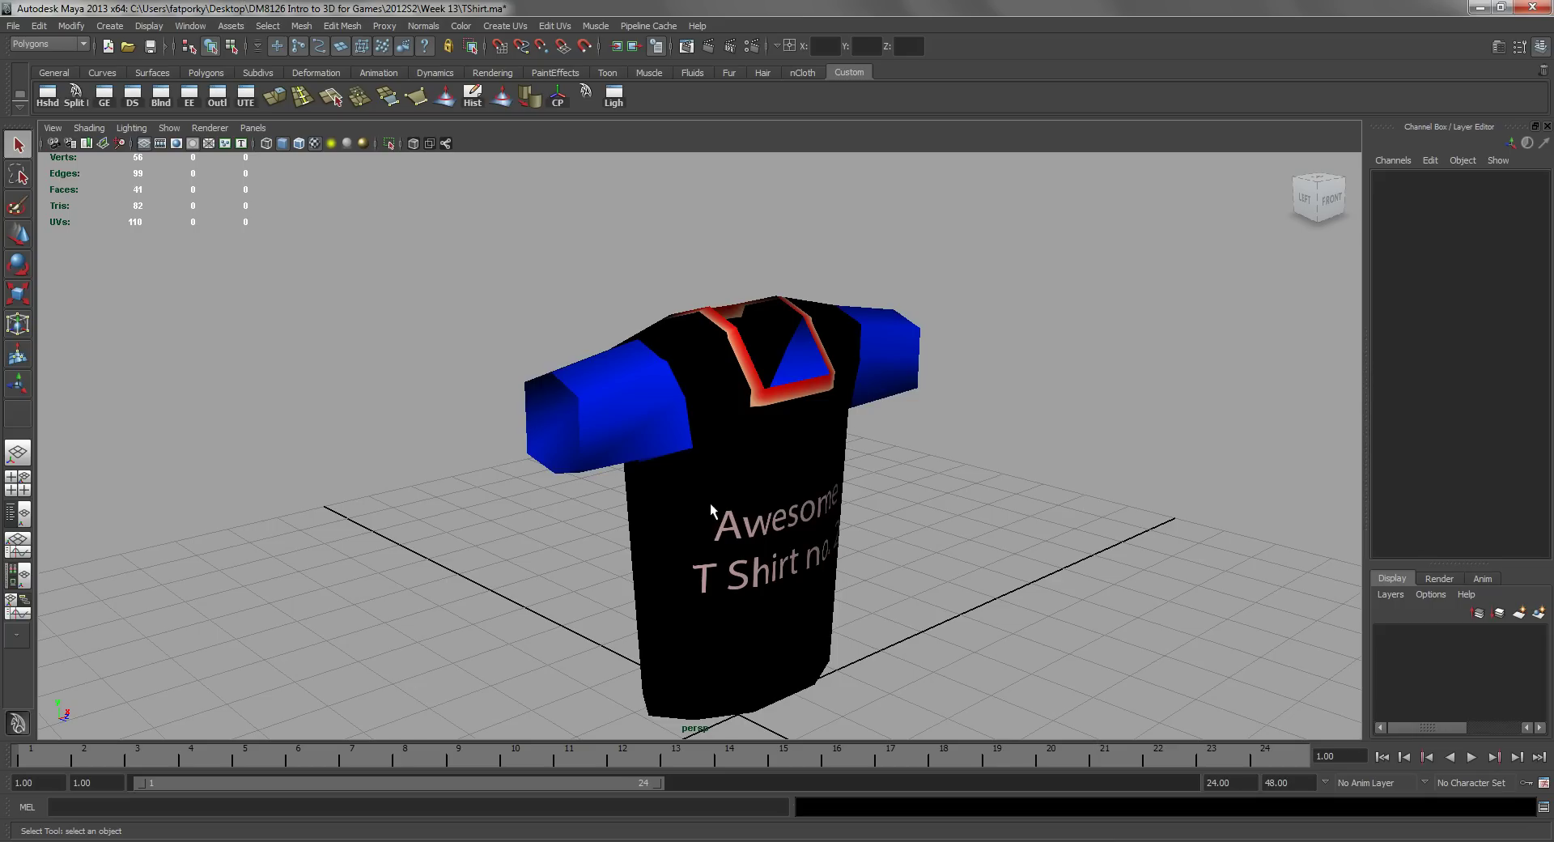
alt+middle_drag(750, 527, 728, 478)
alt+drag(728, 477, 769, 506)
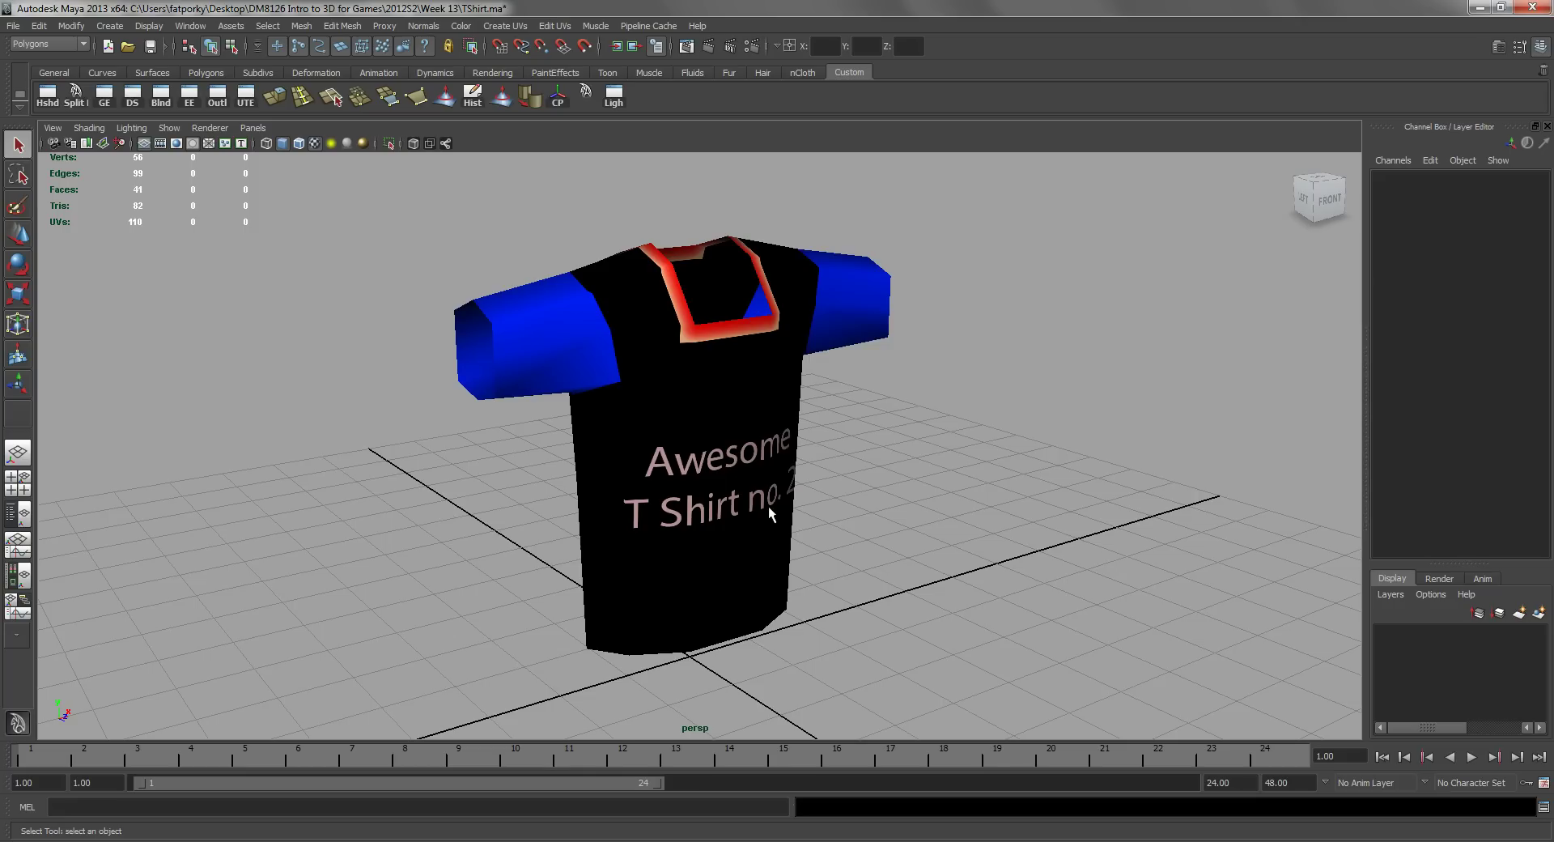